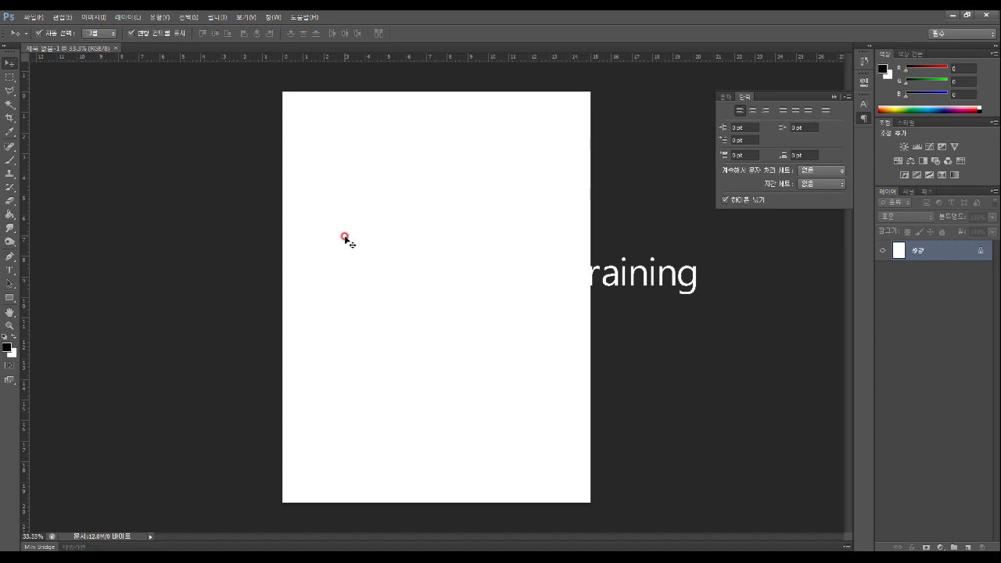
After the locked-background error, add a new empty Layer 1 above the background
drag(346, 242, 380, 196)
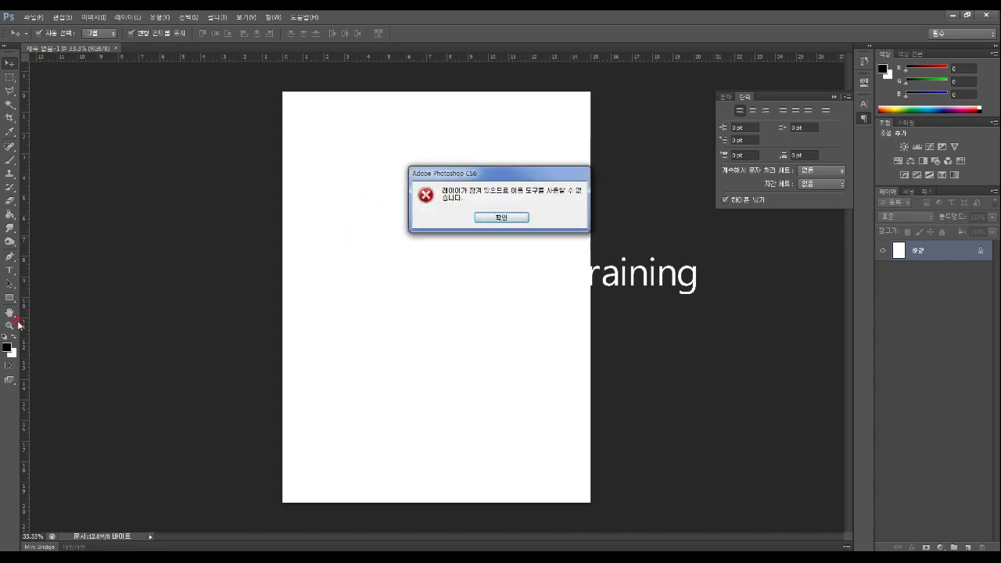
click(504, 217)
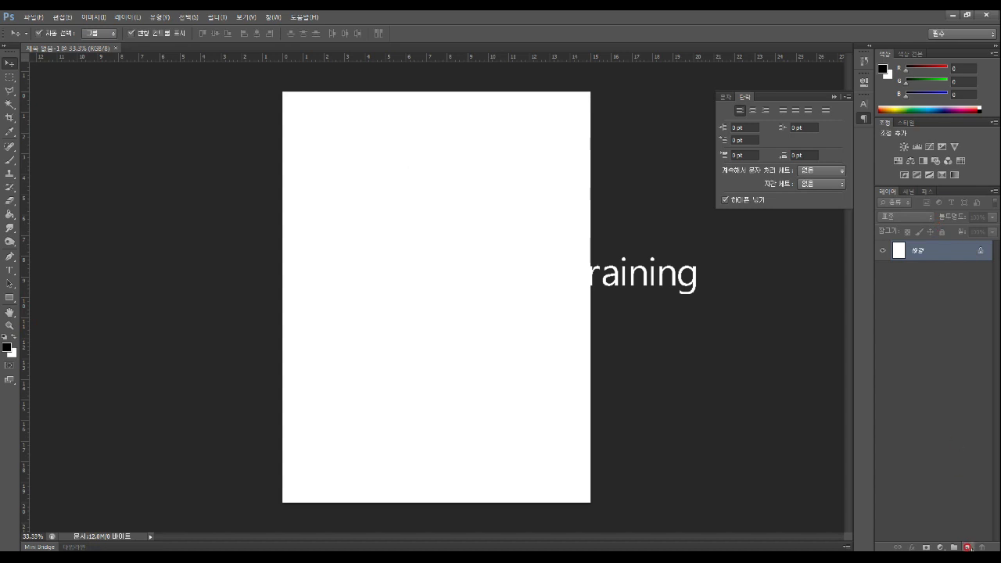
click(967, 547)
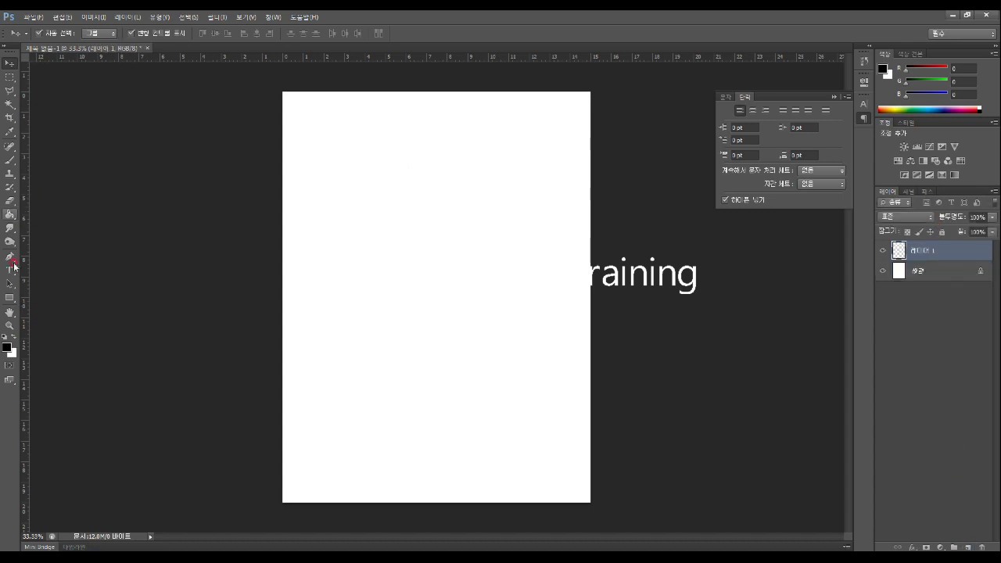
Set the foreground colour to pure red (#ff0000), take the Brush tool and select Layer 1
click(8, 347)
drag(432, 185, 515, 143)
click(604, 151)
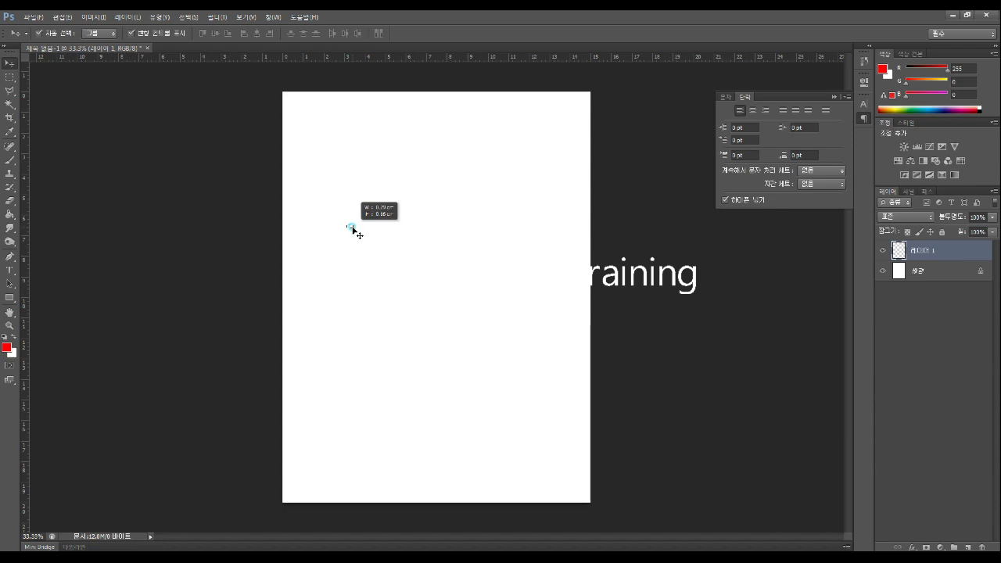
click(351, 229)
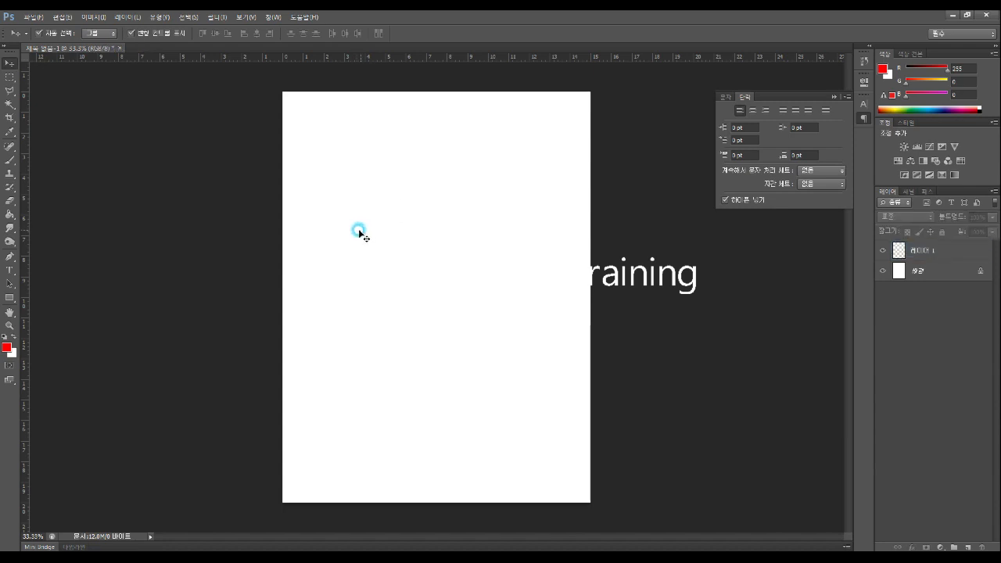
click(10, 161)
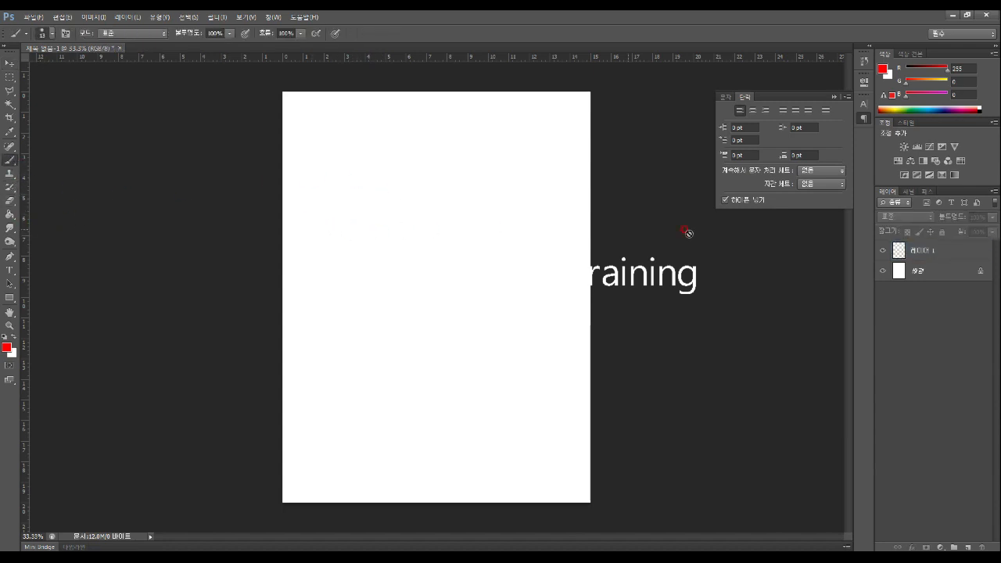
click(938, 250)
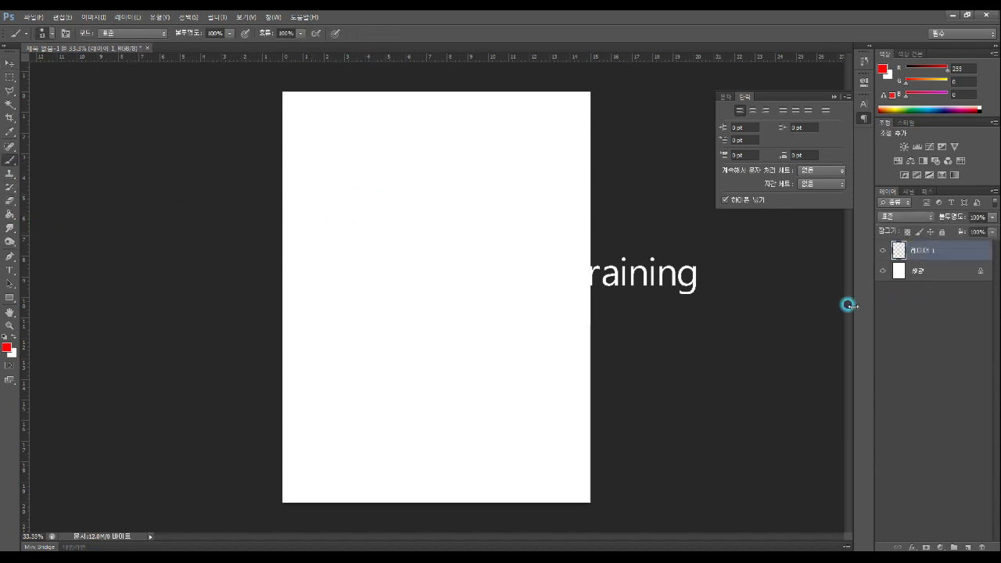
Mark two corner dots and frame the square with two horizontal and two vertical ruler guides
click(339, 240)
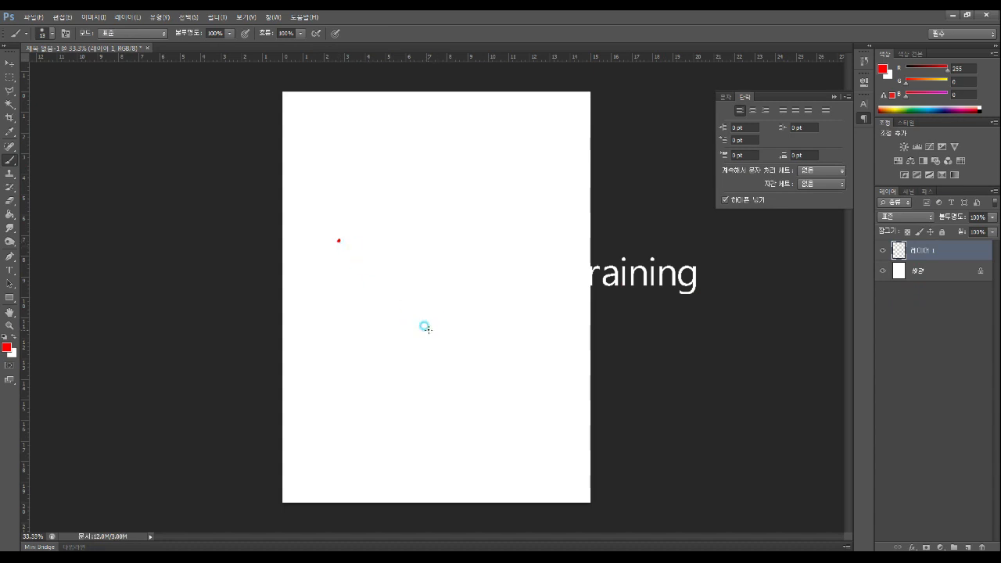
click(428, 329)
drag(393, 56, 400, 237)
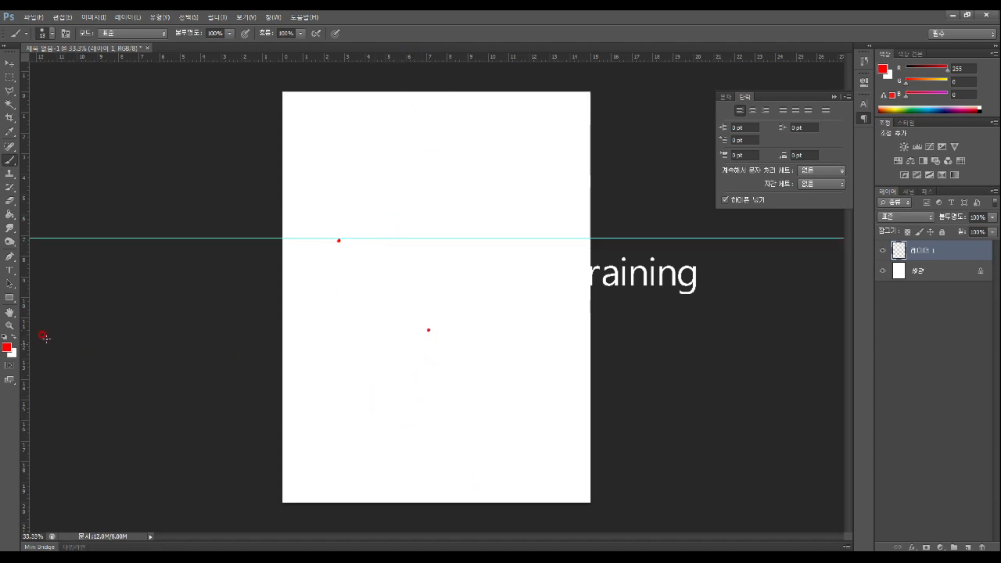
drag(25, 327, 336, 304)
drag(401, 59, 424, 331)
drag(28, 376, 430, 354)
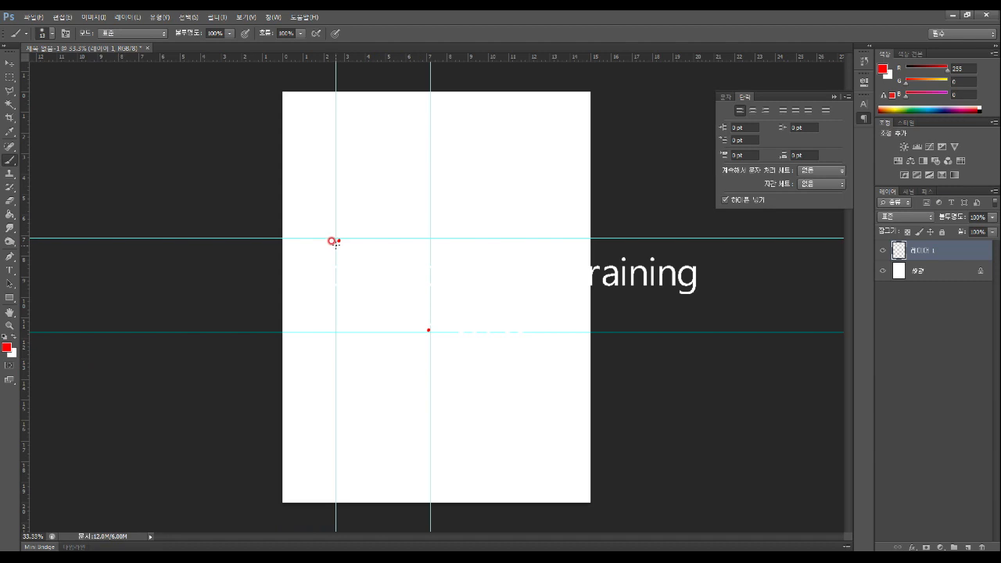
Brush the red square's outline along the guides and start hatching its inside
drag(337, 216, 349, 234)
drag(434, 325, 442, 335)
mouse_move(336, 239)
mouse_down()
mouse_move(337, 324)
mouse_move(337, 241)
mouse_move(429, 240)
mouse_move(429, 331)
mouse_up()
drag(336, 332, 430, 333)
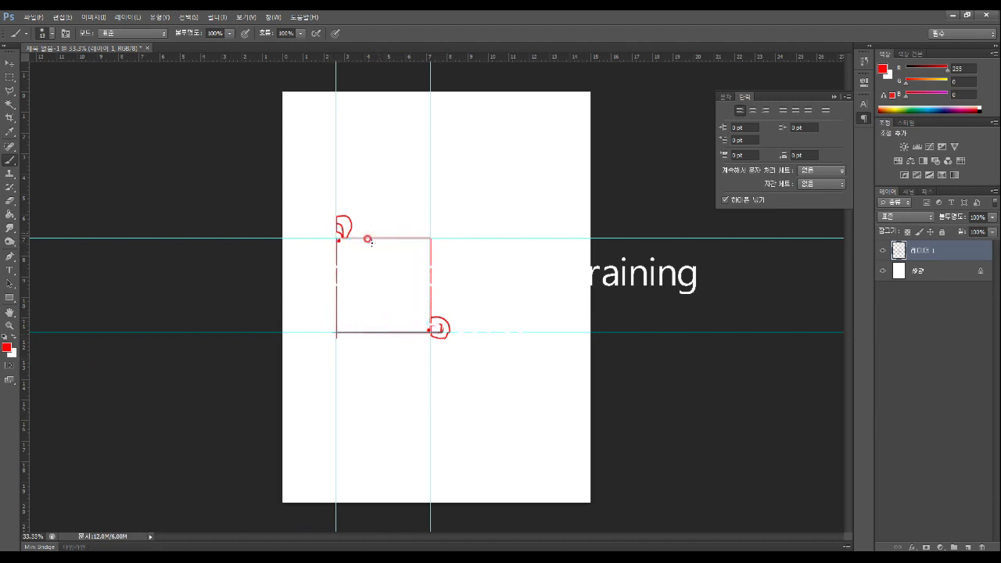
mouse_move(339, 241)
mouse_down()
mouse_move(360, 237)
mouse_move(335, 278)
mouse_move(359, 277)
mouse_move(346, 315)
mouse_move(414, 292)
mouse_move(422, 333)
mouse_up()
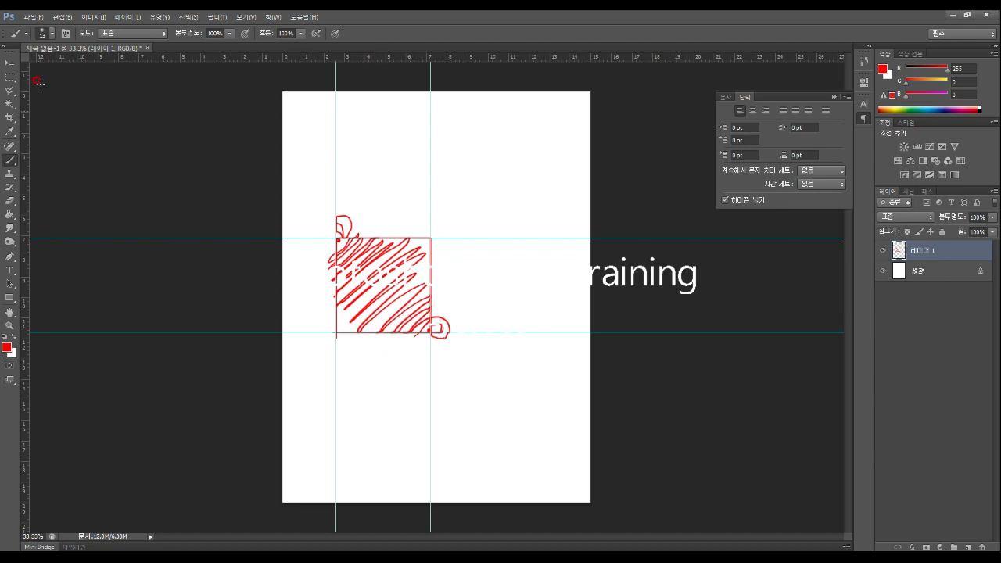
With the Move tool, drag the red hatched square to the canvas's lower right
click(9, 63)
drag(397, 269, 504, 357)
click(366, 267)
click(40, 88)
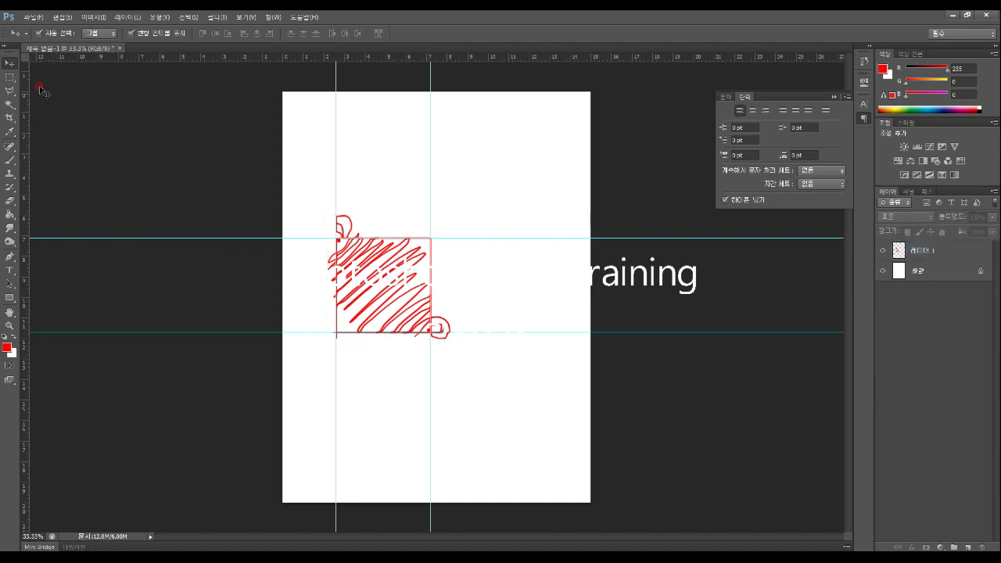
click(132, 34)
drag(26, 74, 27, 74)
drag(383, 286, 502, 415)
drag(415, 305, 545, 442)
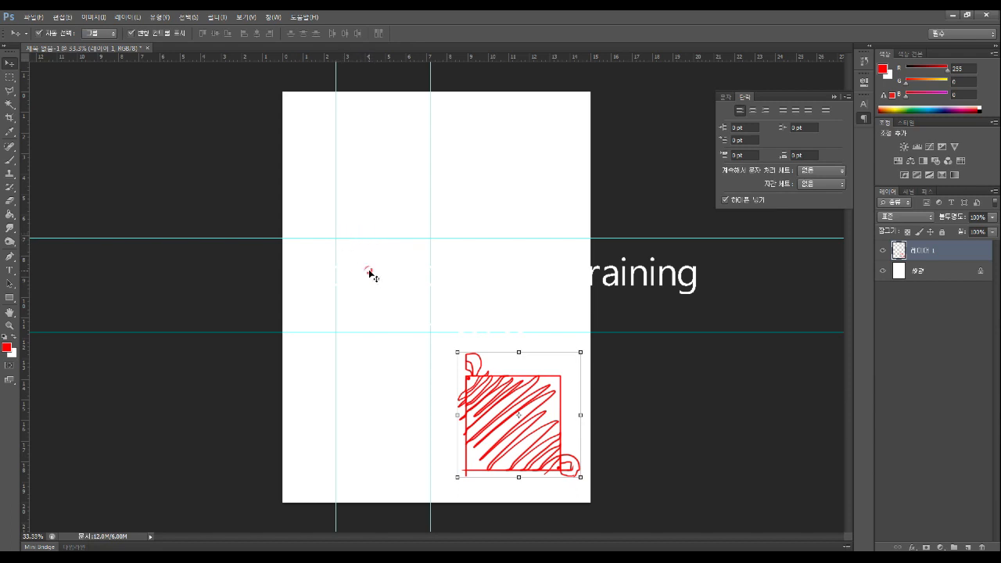
Make blue the foreground colour, take the Brush tool and add a new Layer 2
click(6, 346)
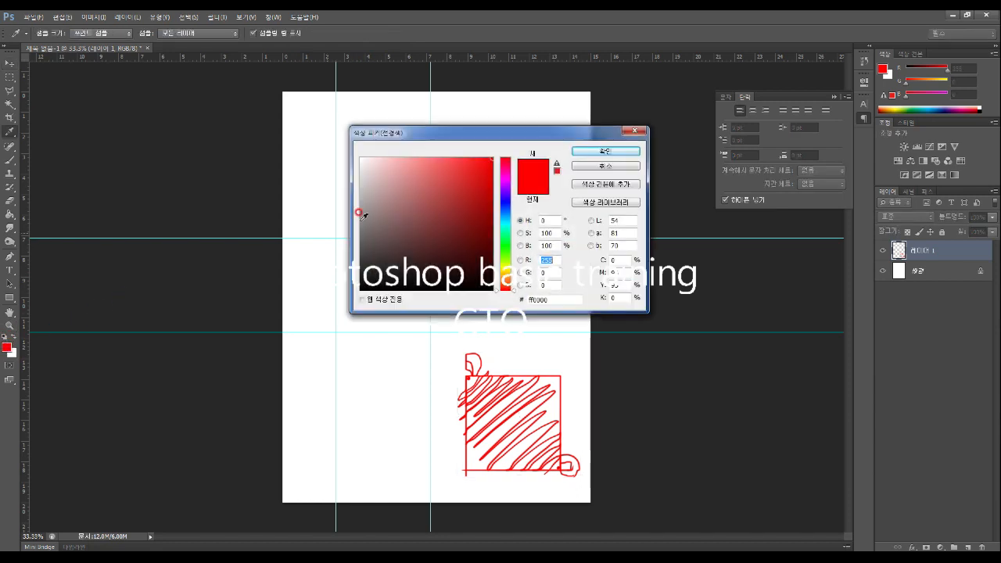
click(504, 206)
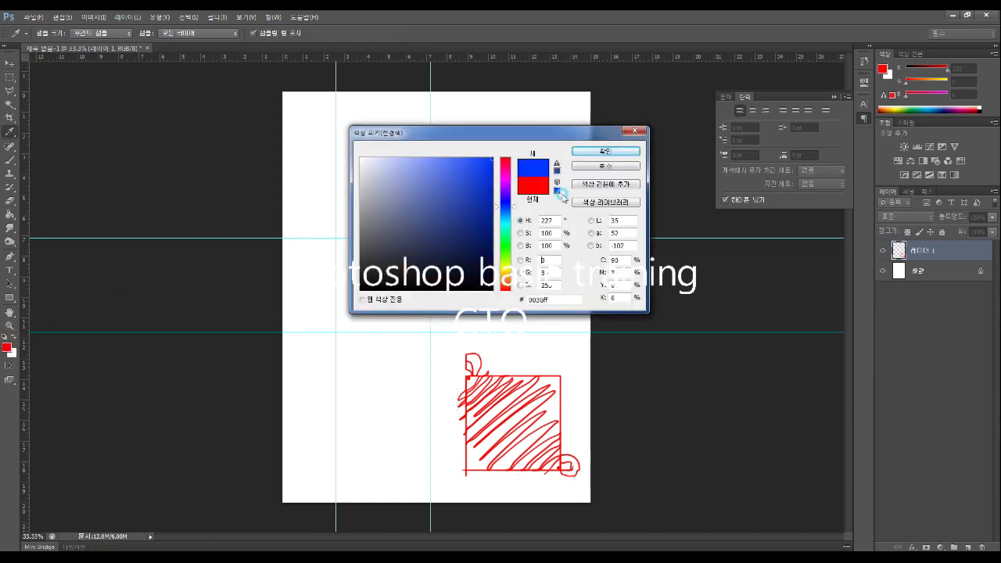
click(614, 152)
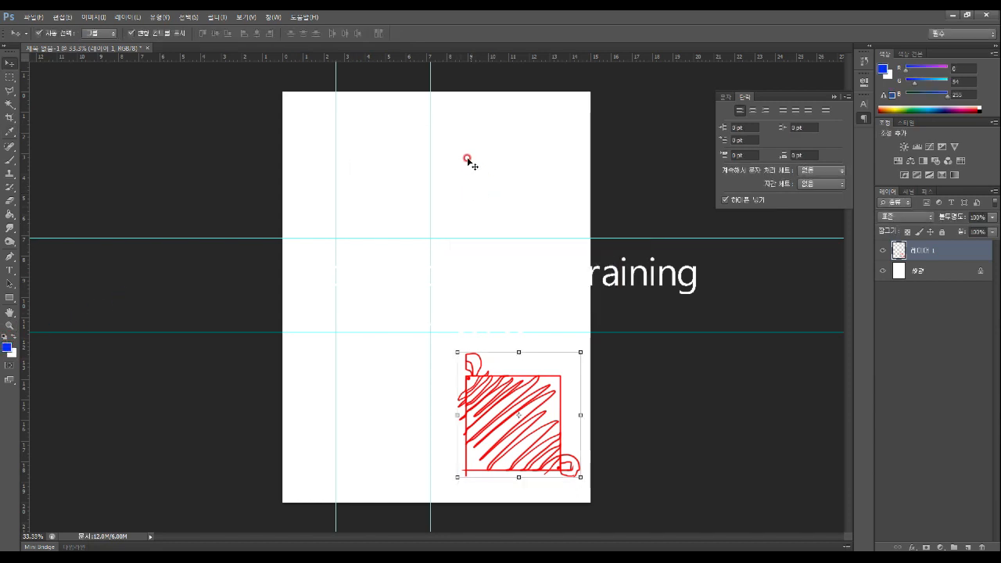
click(444, 154)
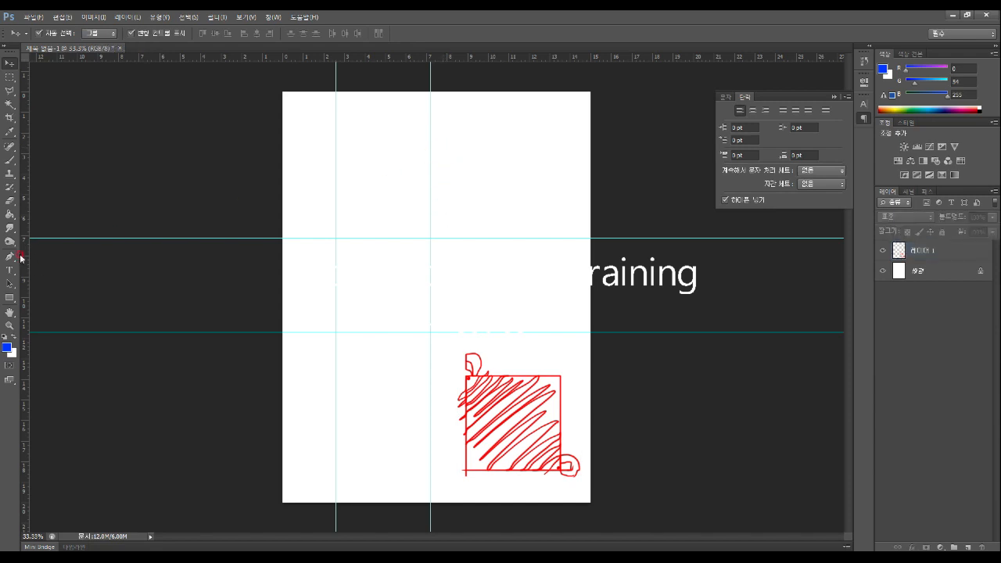
click(11, 159)
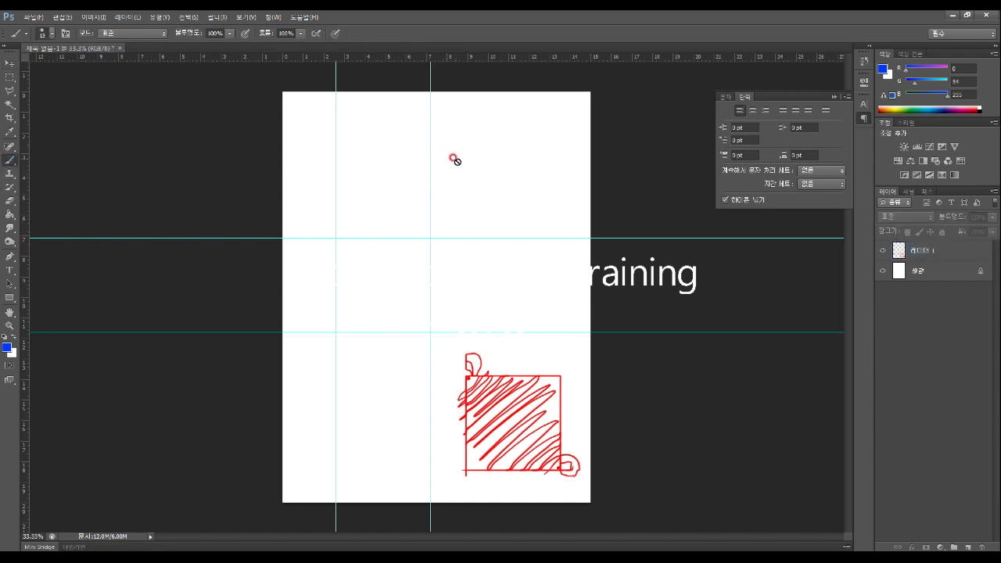
click(924, 258)
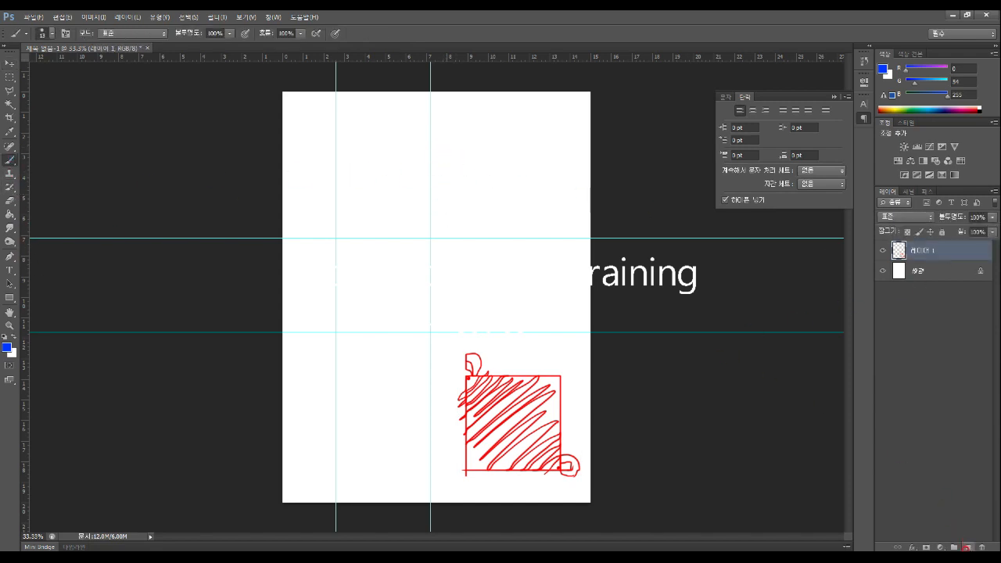
click(967, 547)
Draw a blue rectangle, label its width 190 above and its height beside it
drag(454, 157, 454, 220)
drag(456, 158, 554, 216)
drag(447, 215, 556, 217)
mouse_move(452, 157)
mouse_down()
mouse_move(551, 157)
mouse_move(558, 205)
mouse_up()
mouse_move(480, 138)
mouse_down()
mouse_move(475, 150)
mouse_move(502, 139)
mouse_up()
drag(515, 137, 532, 140)
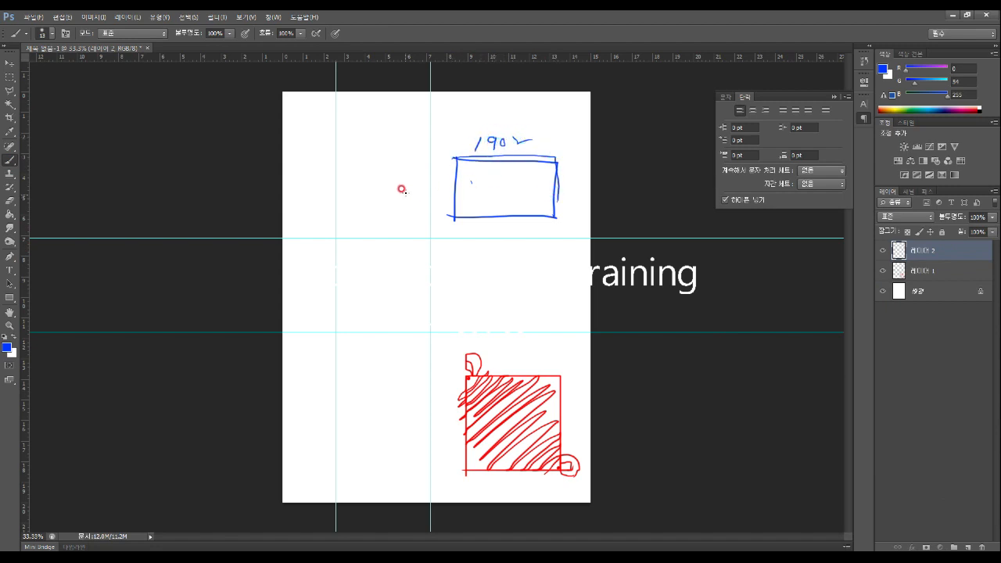
mouse_move(412, 188)
mouse_down()
mouse_move(417, 197)
mouse_move(436, 192)
mouse_up()
click(443, 190)
drag(451, 153, 449, 217)
mouse_move(452, 156)
mouse_down()
mouse_move(523, 155)
mouse_move(553, 168)
mouse_move(556, 225)
mouse_move(513, 156)
mouse_move(562, 158)
mouse_up()
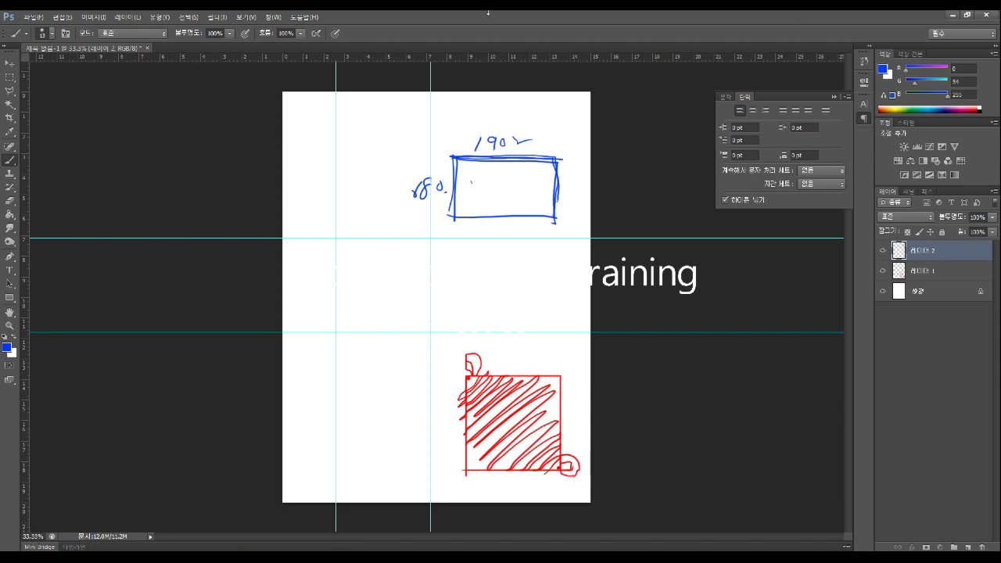
drag(489, 22, 491, 101)
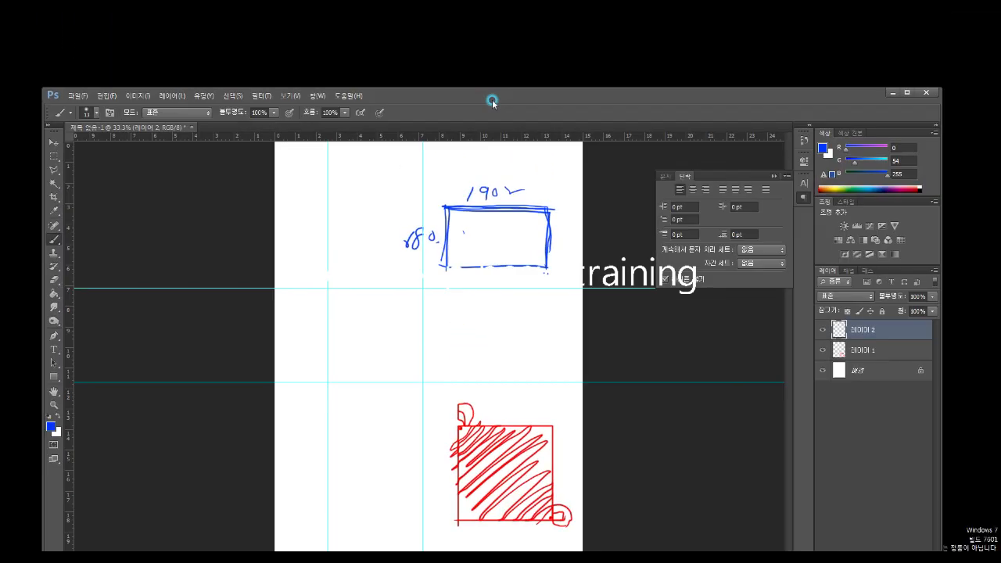
right_click(456, 44)
click(505, 158)
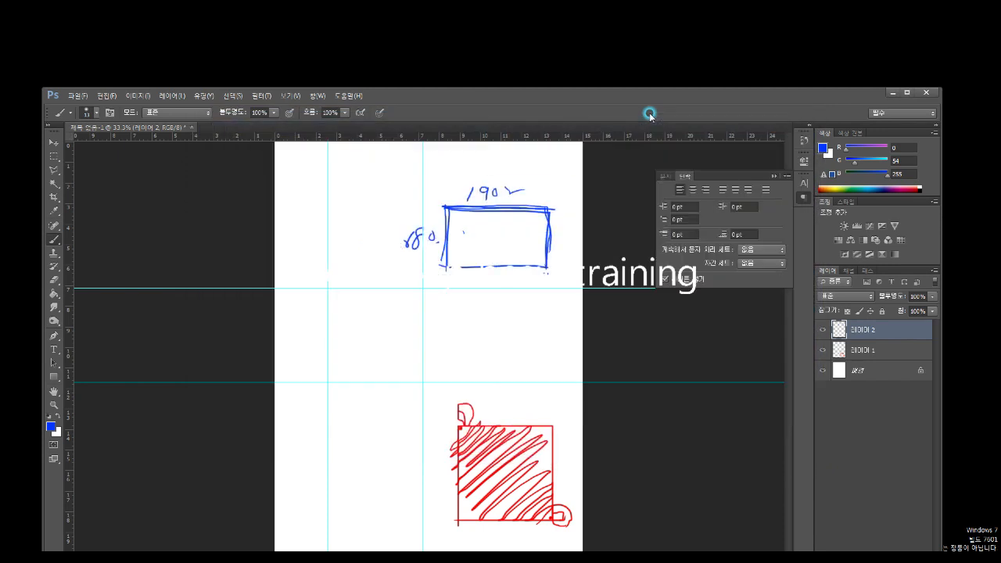
click(906, 94)
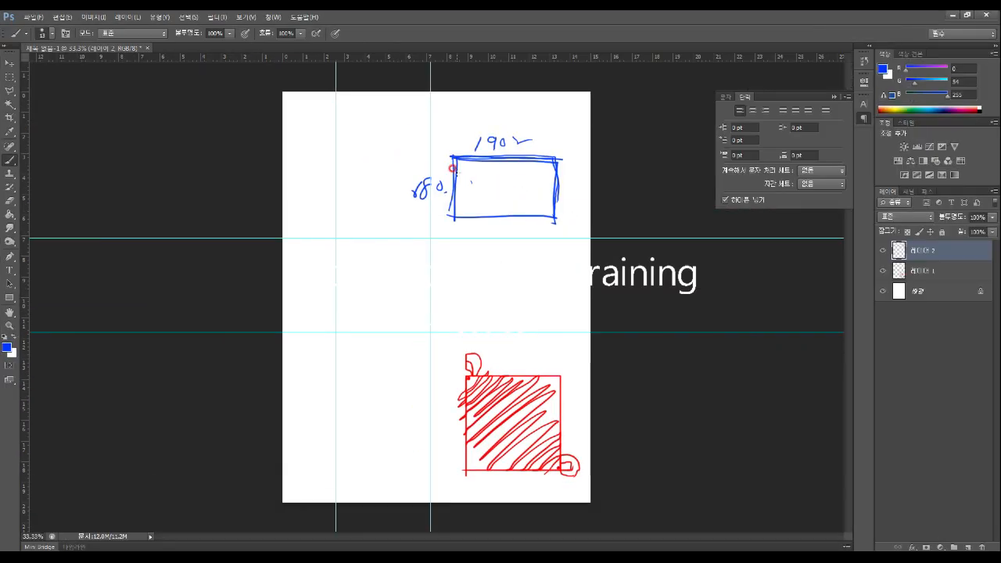
Change the width label to 1900, retrace the rectangle's edges and add tick marks along the top
drag(493, 141, 530, 140)
mouse_move(407, 201)
mouse_down()
mouse_move(416, 180)
mouse_move(412, 192)
mouse_up()
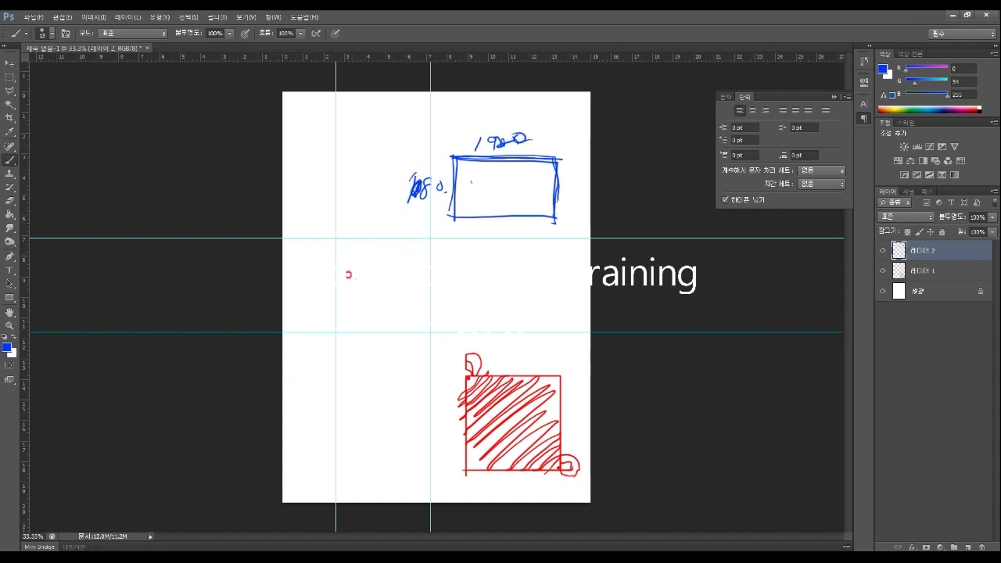
drag(447, 154, 452, 219)
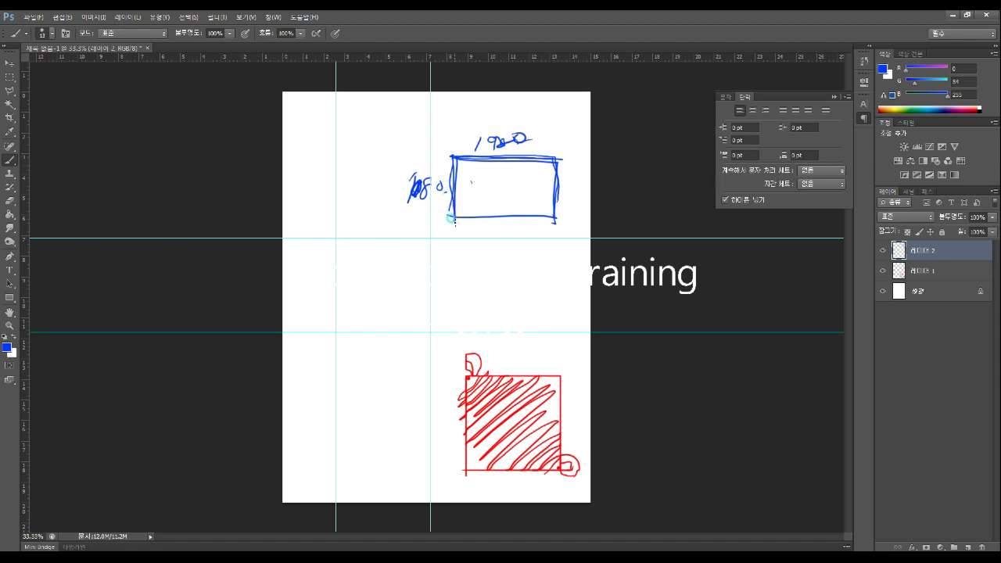
mouse_move(453, 153)
mouse_down()
mouse_move(549, 147)
mouse_move(556, 220)
mouse_up()
drag(452, 212, 554, 218)
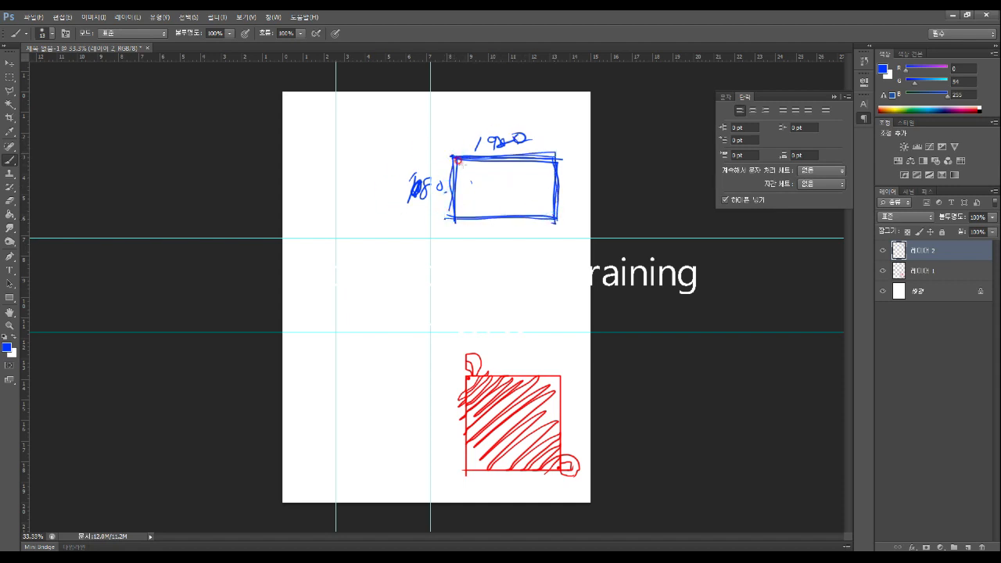
drag(448, 157, 560, 158)
drag(465, 160, 466, 166)
drag(475, 159, 484, 166)
mouse_move(495, 158)
mouse_down()
mouse_move(451, 176)
mouse_move(450, 227)
mouse_up()
Hatch the blue rectangle with vertical strokes from left to right
drag(460, 143, 465, 247)
drag(471, 155, 468, 261)
mouse_move(481, 140)
mouse_down()
mouse_move(479, 219)
mouse_move(501, 236)
mouse_up()
drag(512, 149, 509, 212)
drag(522, 146, 522, 230)
mouse_move(529, 158)
mouse_down()
mouse_move(529, 236)
mouse_move(544, 266)
mouse_up()
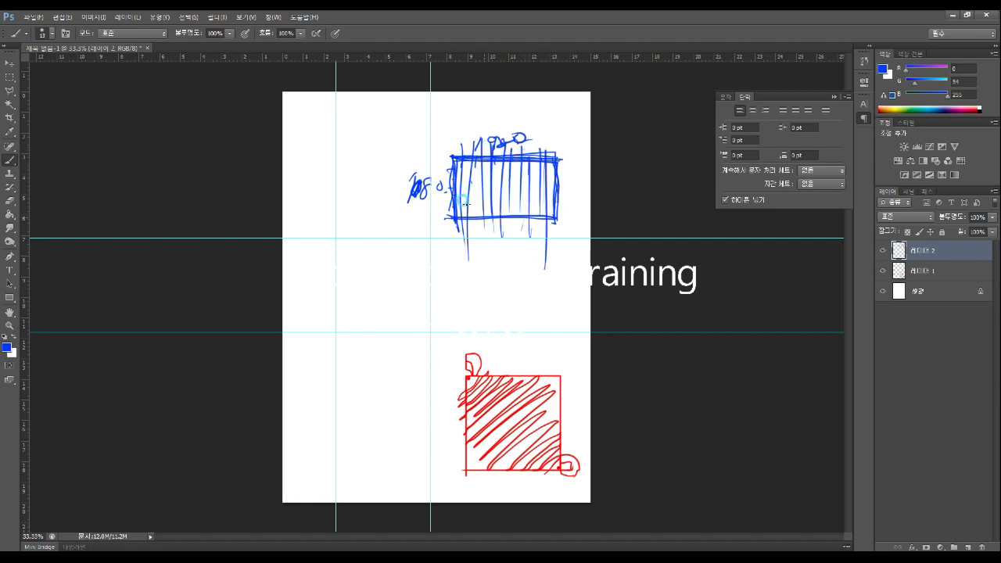
Cross the rectangle with horizontal blue strokes and sketch extra lines around the grid
mouse_move(452, 157)
mouse_down()
mouse_move(580, 156)
mouse_move(565, 162)
mouse_up()
mouse_move(431, 171)
mouse_down()
mouse_move(499, 166)
mouse_move(510, 178)
mouse_move(432, 180)
mouse_move(577, 176)
mouse_up()
drag(431, 194, 585, 187)
drag(432, 200, 574, 198)
drag(439, 214, 591, 208)
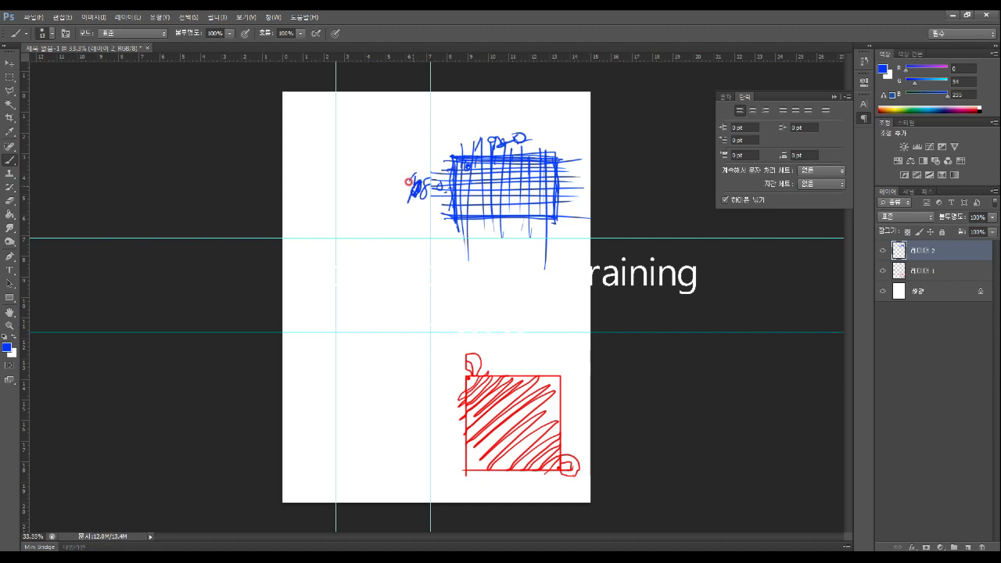
mouse_move(446, 151)
mouse_down()
mouse_move(444, 254)
mouse_move(560, 186)
mouse_up()
drag(538, 236, 431, 224)
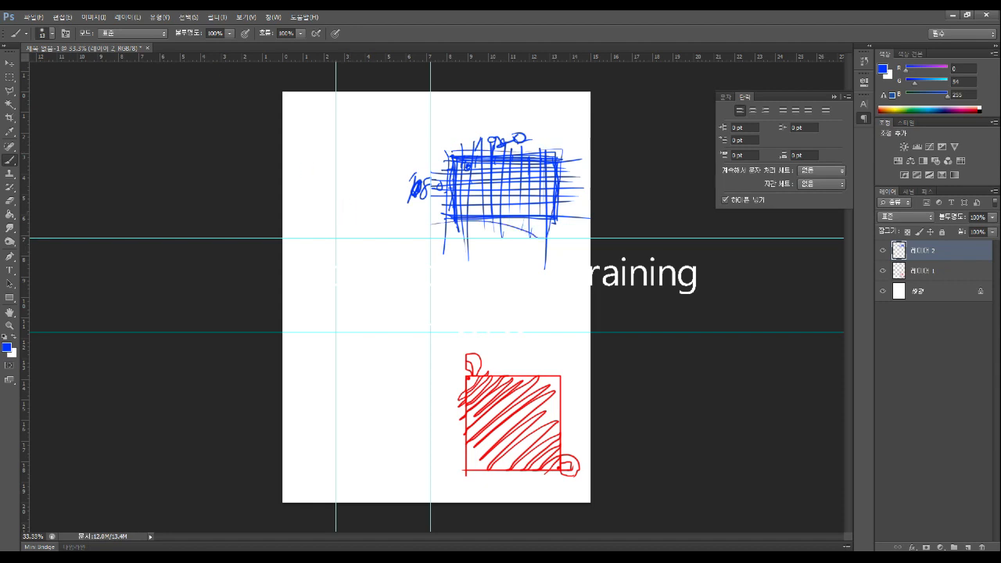
Launch Calculator from the 보조프로그램 accessories folder and move it beside the sketch
click(14, 558)
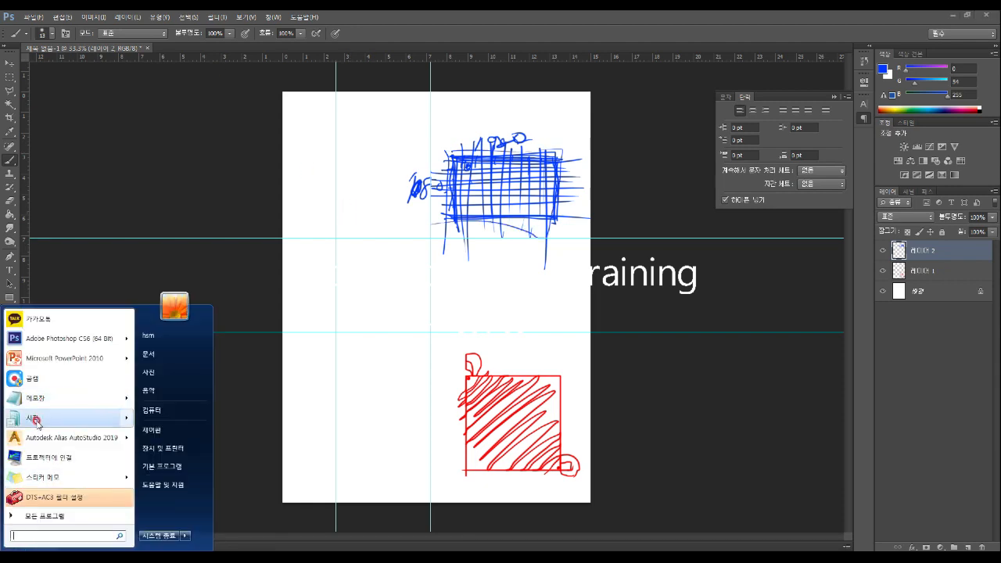
click(33, 517)
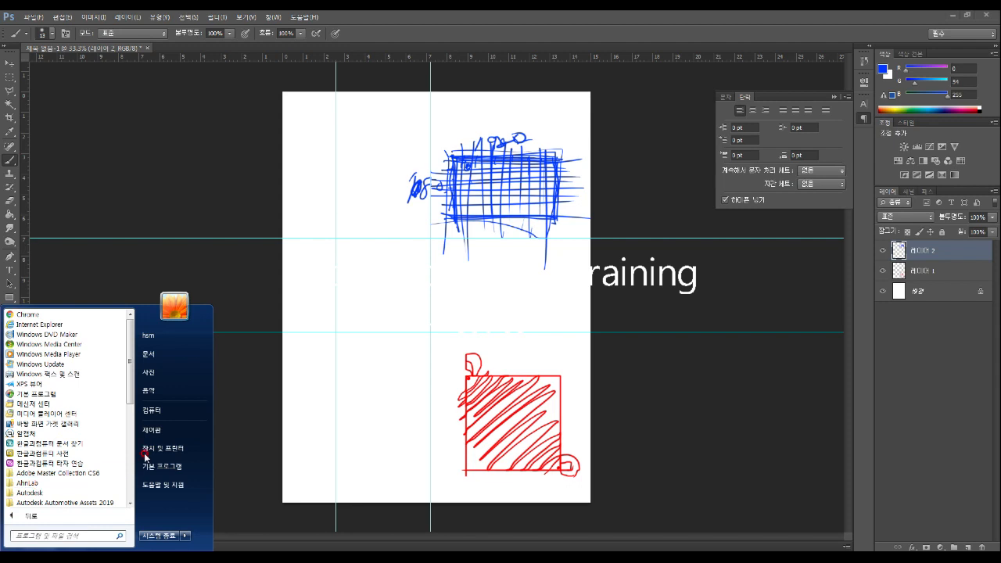
click(129, 500)
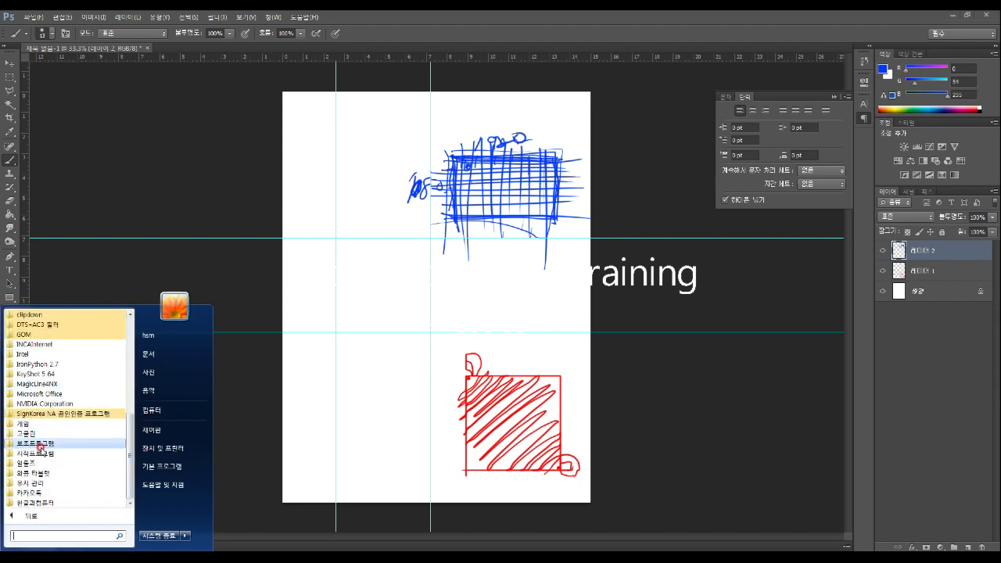
click(41, 443)
click(43, 336)
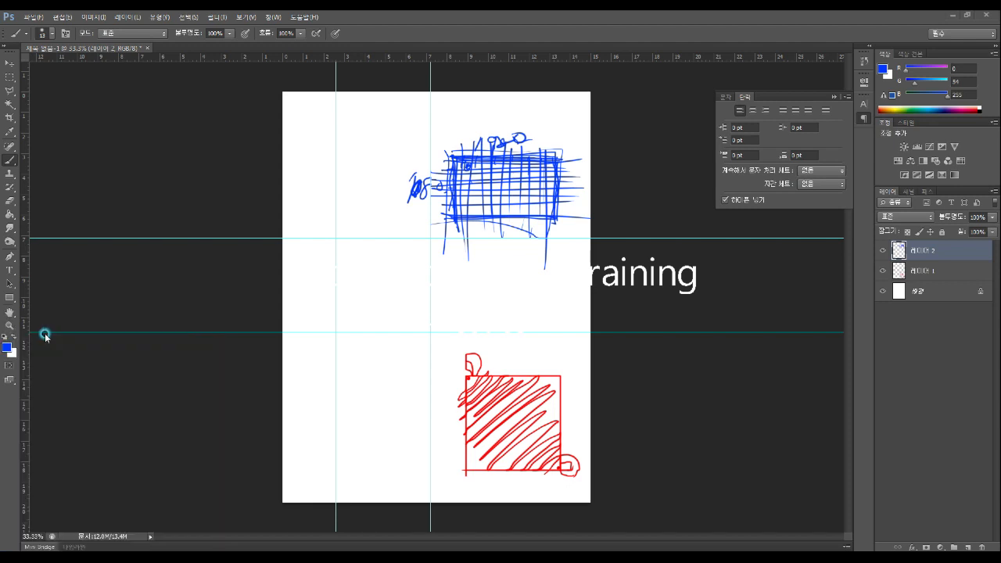
drag(477, 167, 270, 174)
Compute 1920 × 1080 = 2073600, then close Calculator
click(280, 305)
click(319, 272)
click(298, 305)
click(288, 321)
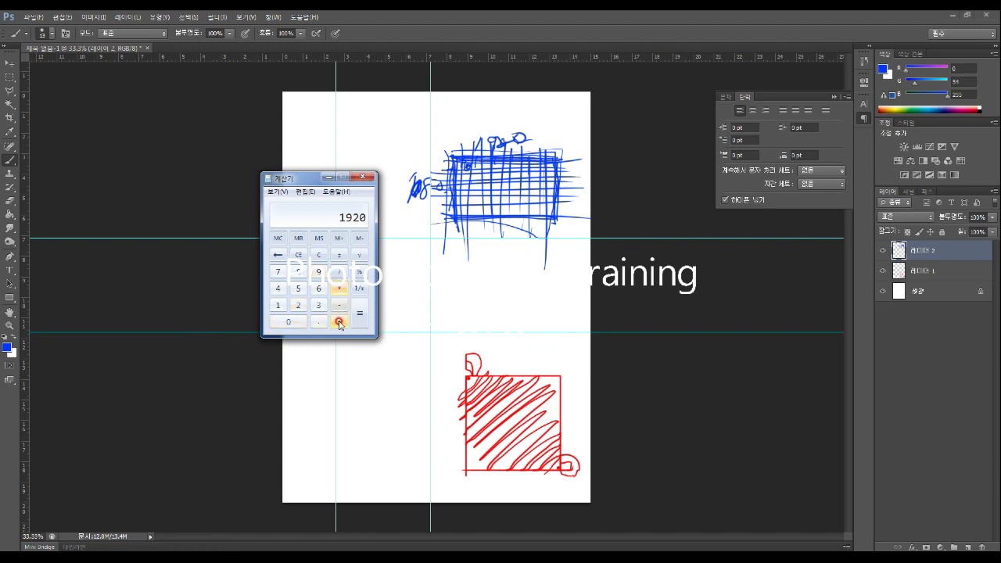
click(339, 288)
click(278, 307)
click(288, 321)
click(298, 271)
click(294, 316)
click(360, 314)
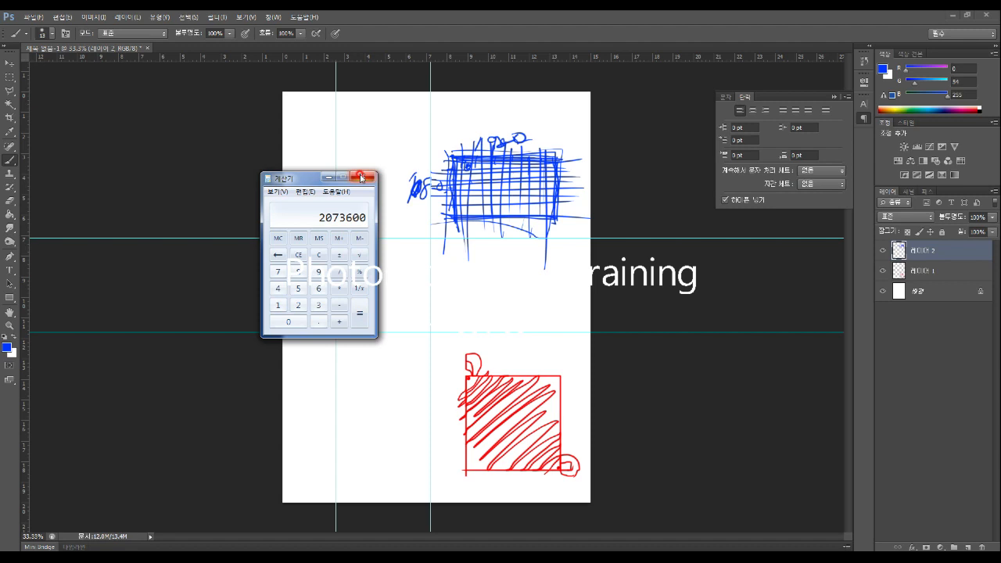
click(361, 178)
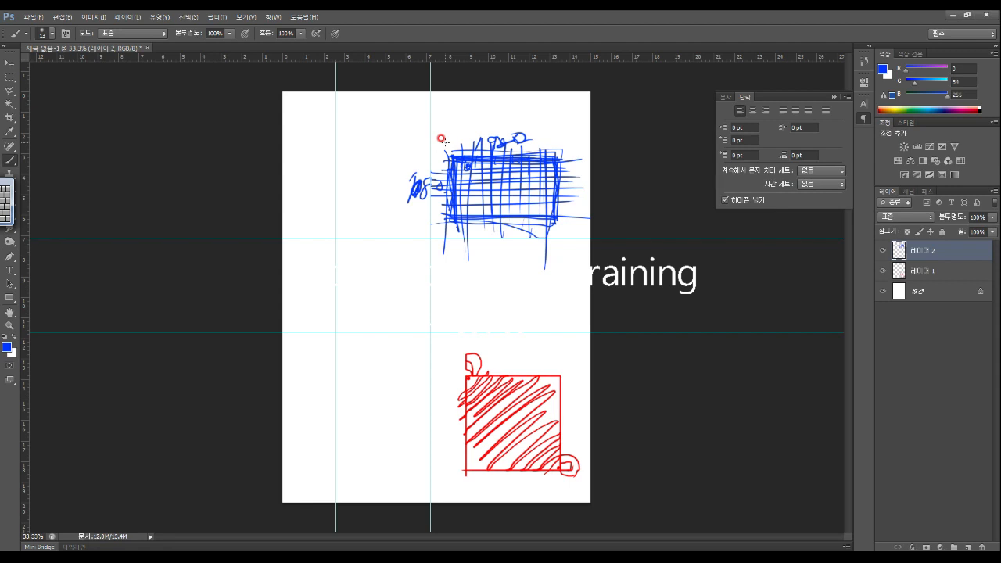
Shift the blue grid sketch left and lasso a piece inside the grid
click(10, 63)
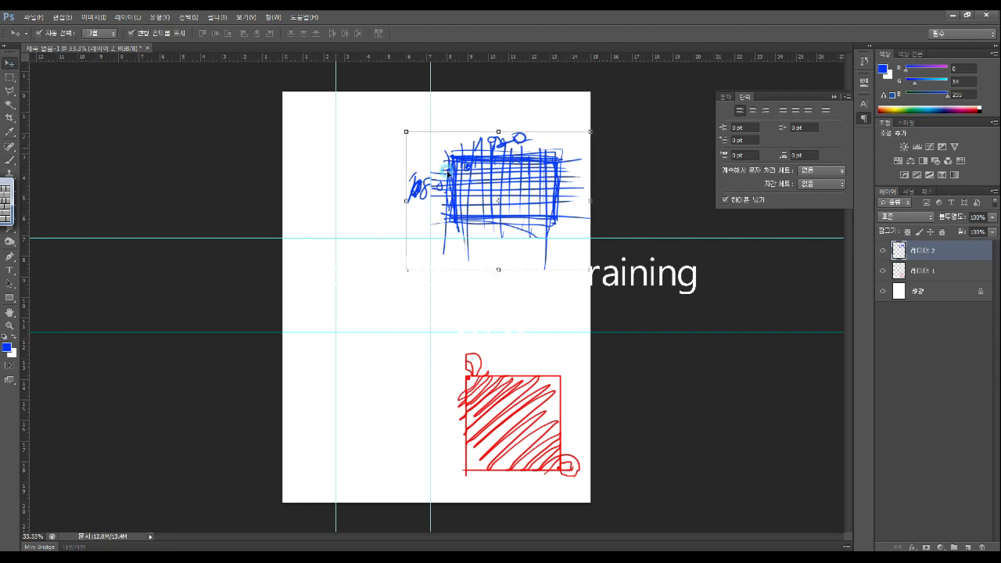
mouse_move(495, 162)
mouse_down()
mouse_move(435, 155)
mouse_move(456, 159)
mouse_move(444, 159)
mouse_up()
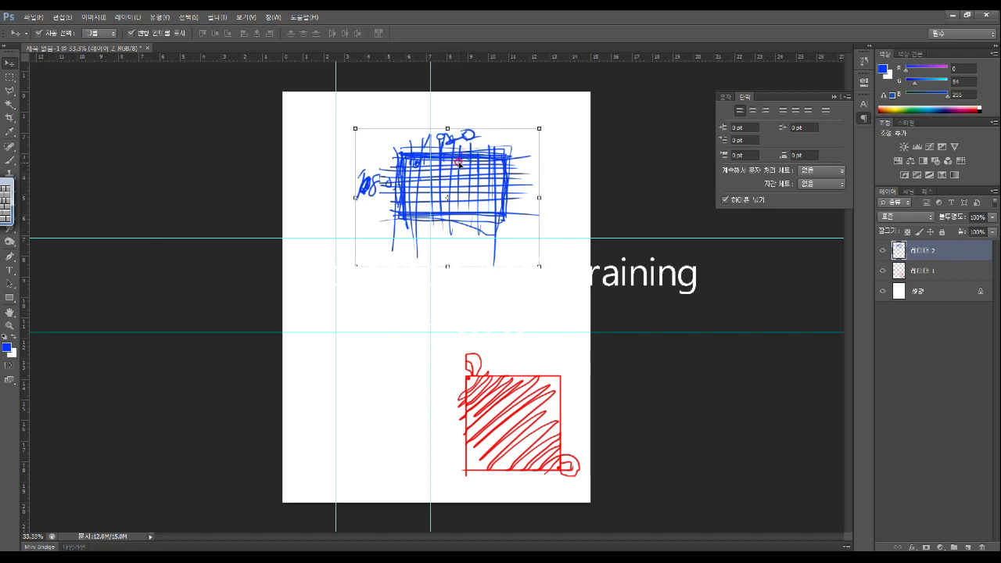
click(10, 90)
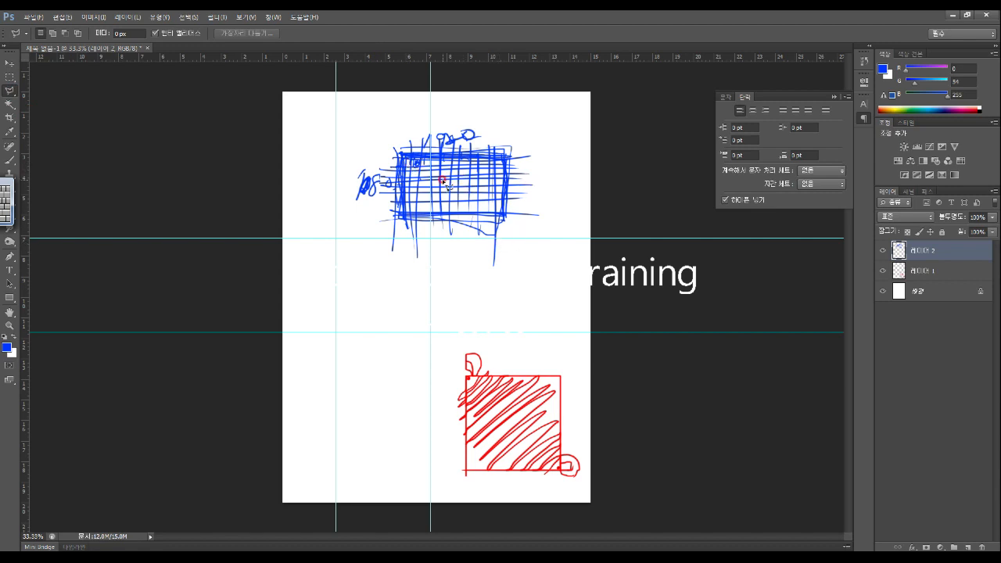
mouse_move(445, 174)
mouse_down()
mouse_move(434, 195)
mouse_move(442, 207)
mouse_move(481, 195)
mouse_move(469, 167)
mouse_move(446, 174)
mouse_up()
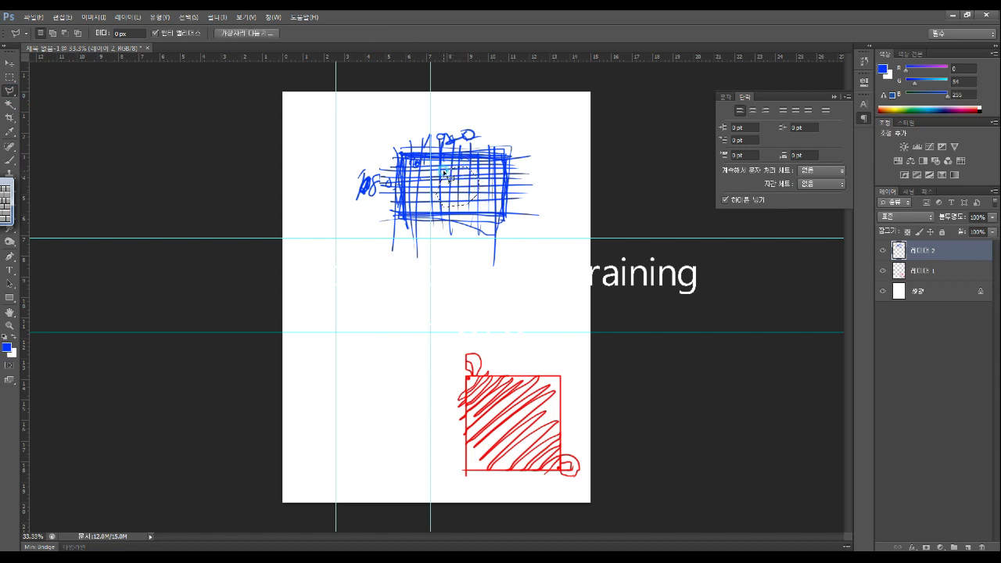
Drag the lassoed piece down, return it to its hole and nudge it one step right
click(10, 63)
drag(470, 185, 482, 299)
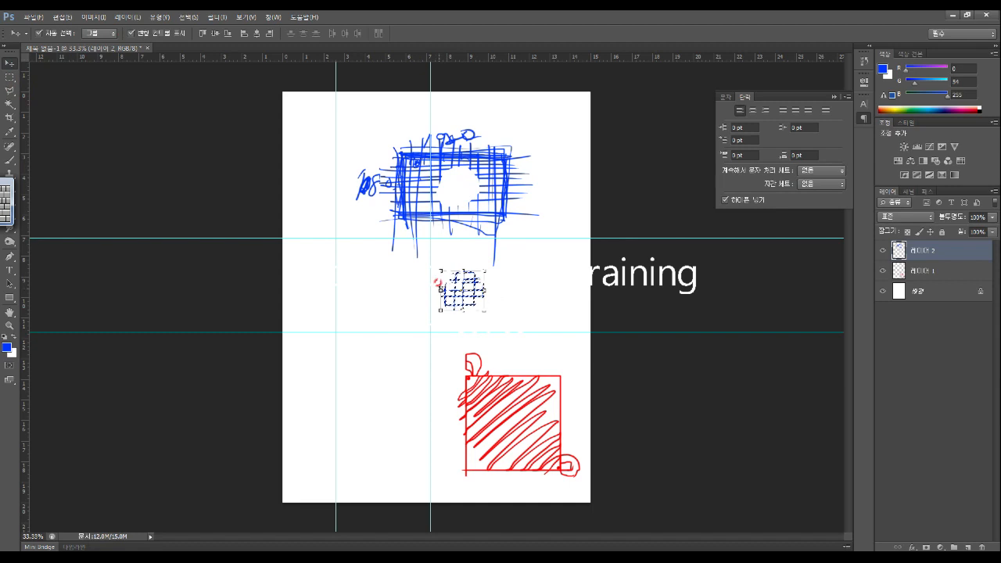
drag(469, 286, 469, 187)
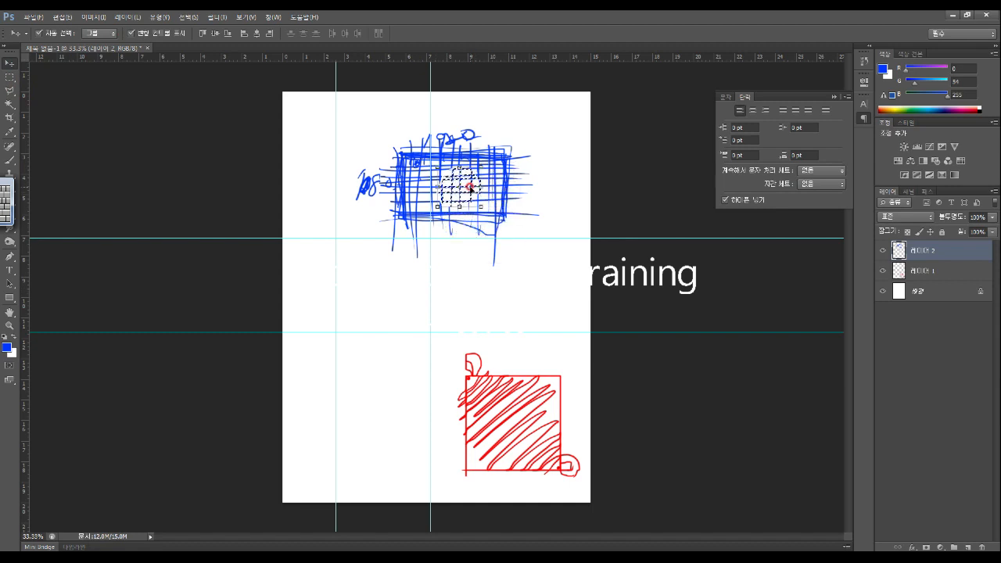
key(Right)
key(Right)
key(Right)
key(Right)
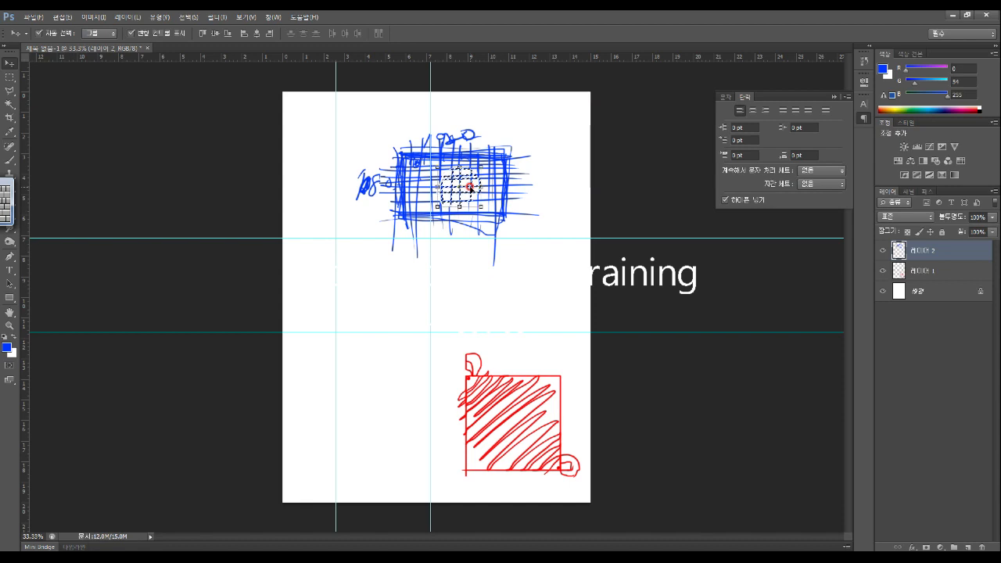
key(m)
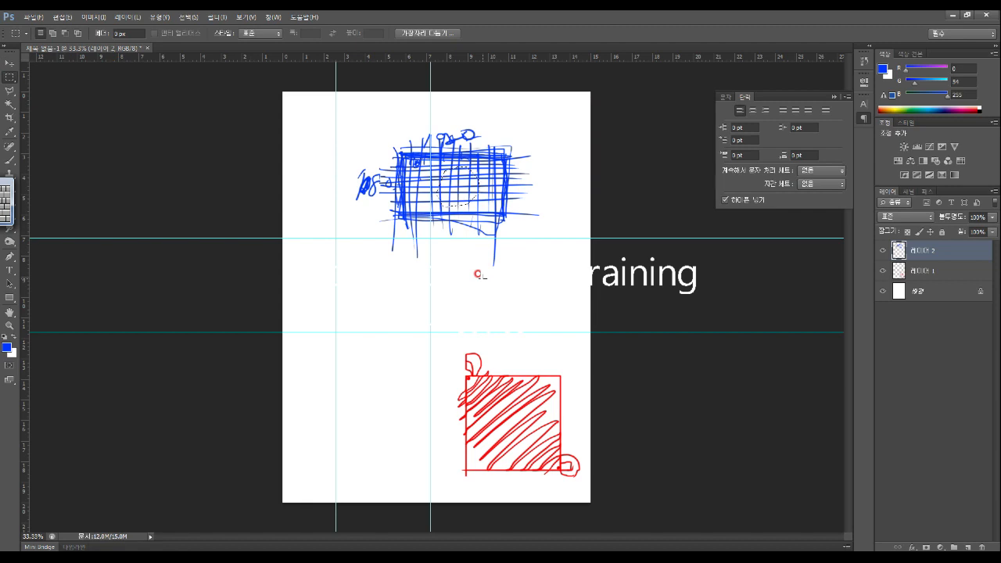
key(v)
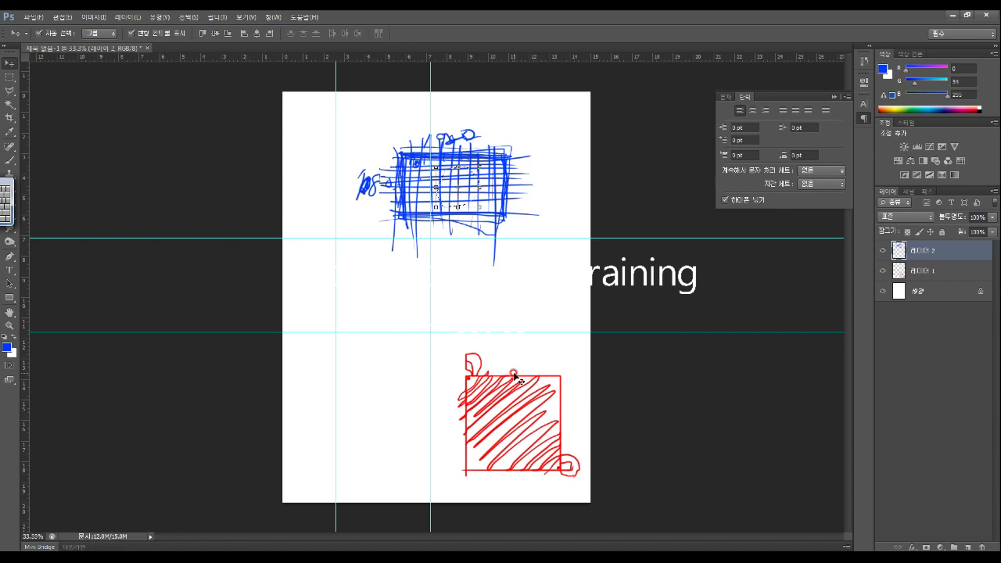
Deselect the cut piece, then go to Layer 1 and the locked Background layer 배경
click(8, 75)
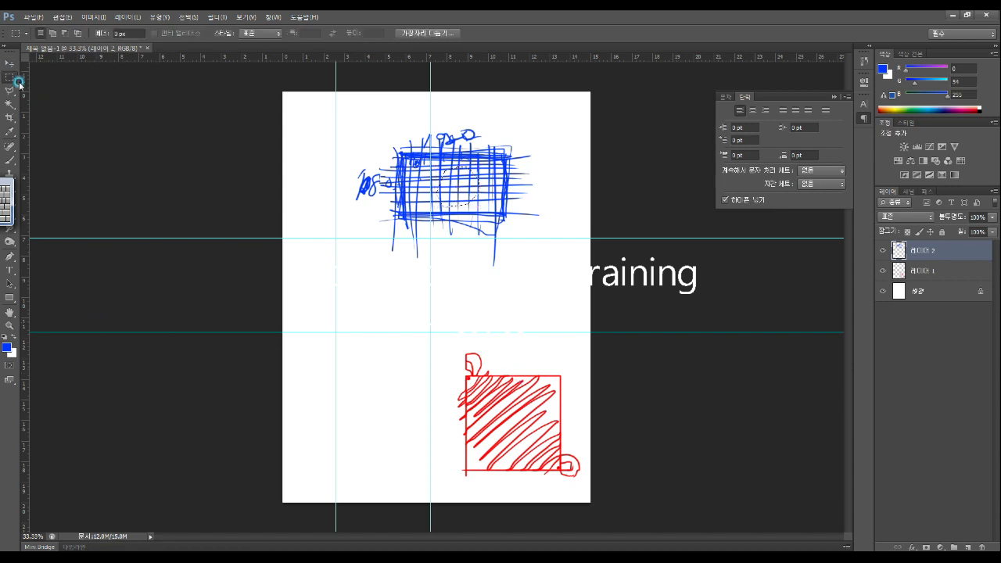
click(443, 262)
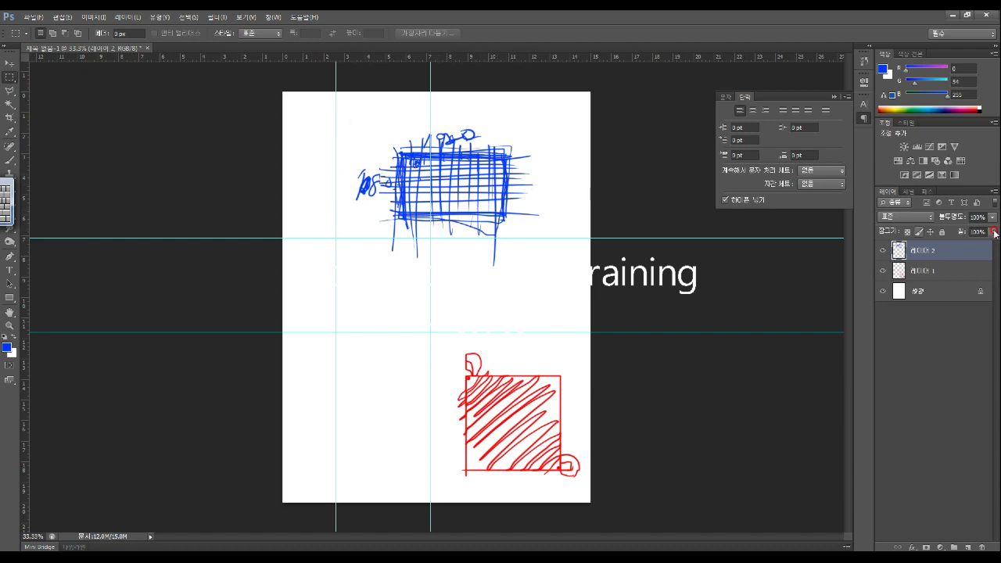
click(953, 272)
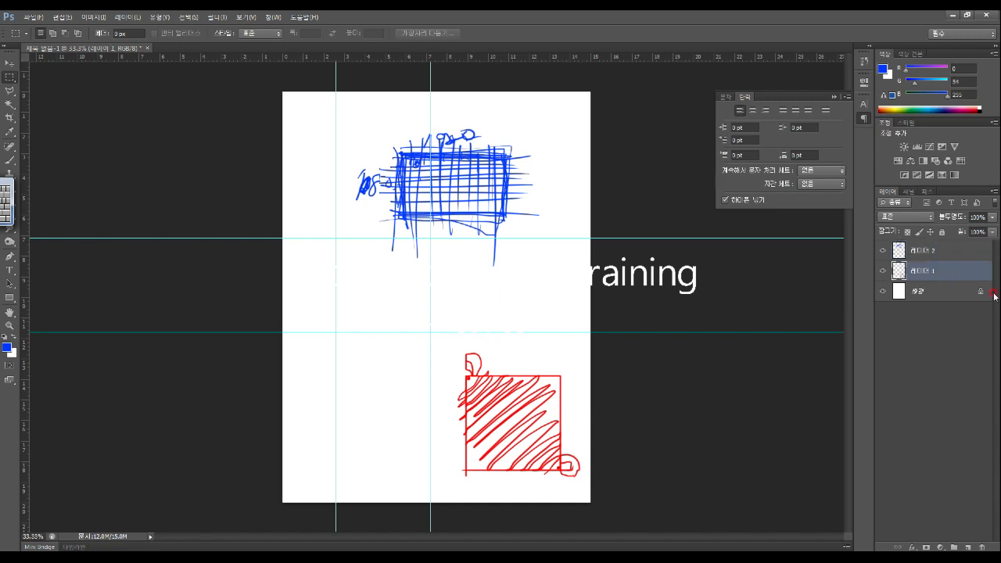
click(950, 293)
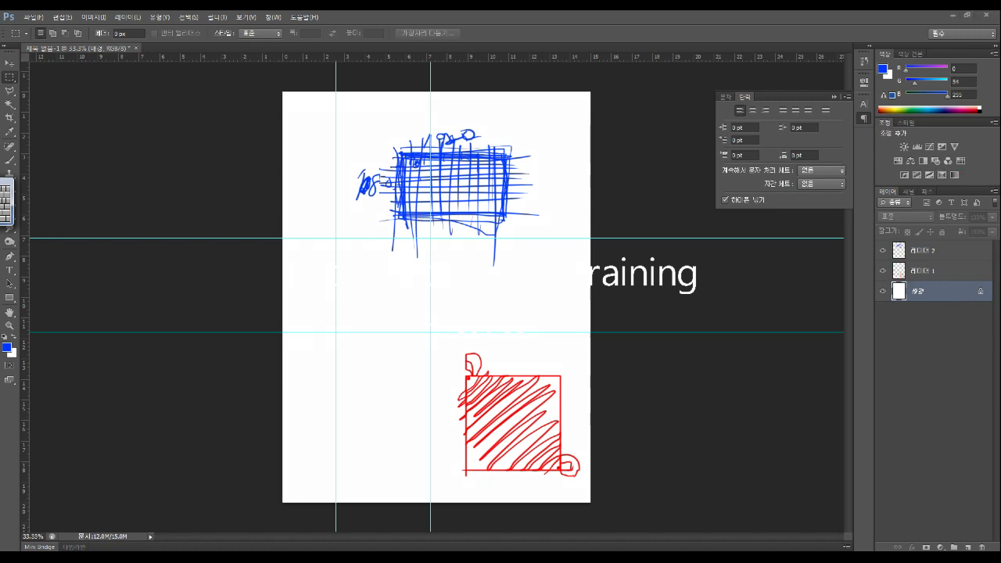
mouse_move(874, 283)
mouse_down()
mouse_move(998, 283)
mouse_move(998, 295)
mouse_move(959, 332)
mouse_move(869, 332)
mouse_move(868, 279)
mouse_move(988, 292)
mouse_move(877, 296)
mouse_up()
mouse_move(986, 308)
mouse_down()
mouse_move(977, 290)
mouse_move(987, 300)
mouse_up()
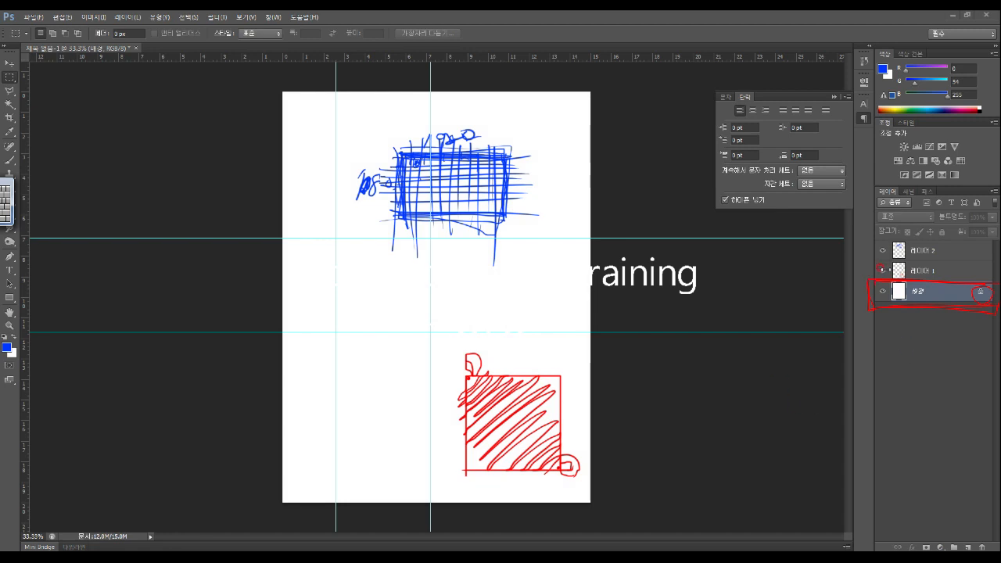
click(883, 271)
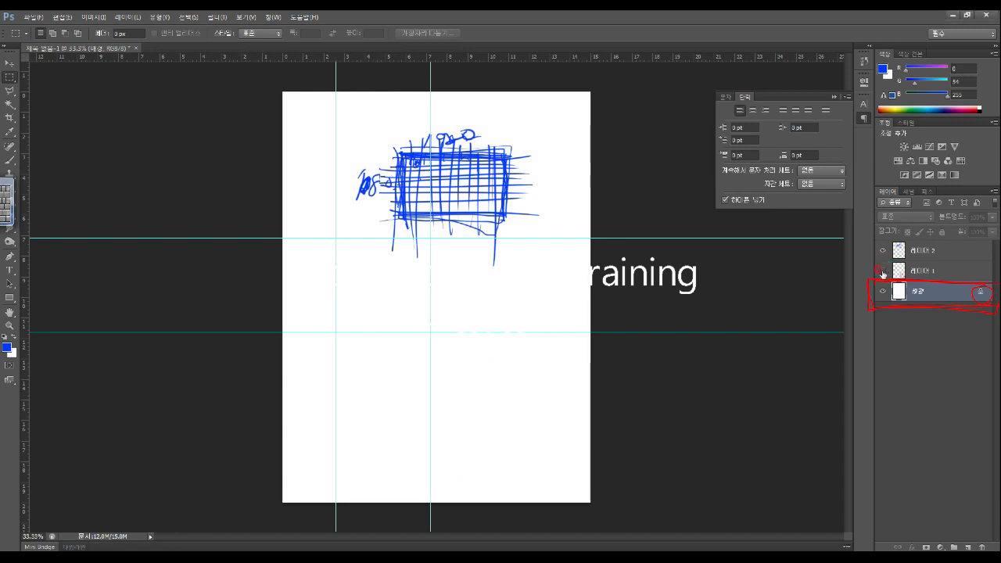
click(881, 271)
click(883, 271)
click(882, 271)
click(883, 271)
click(882, 271)
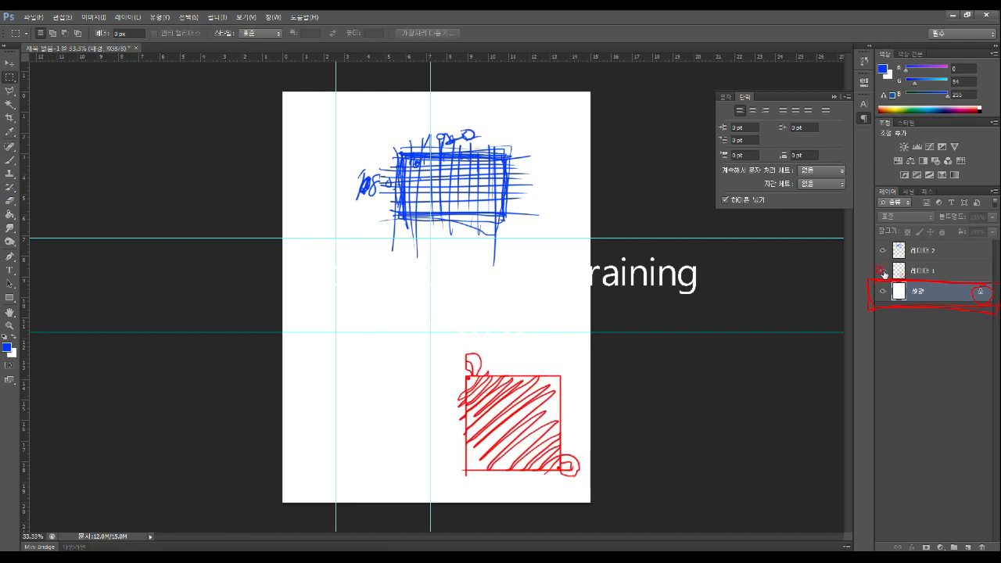
click(883, 271)
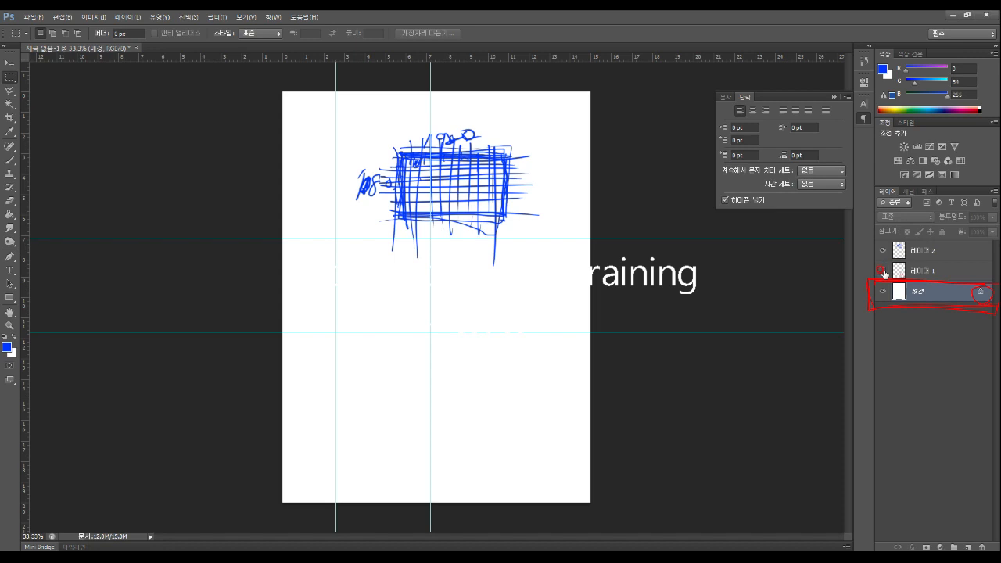
click(882, 271)
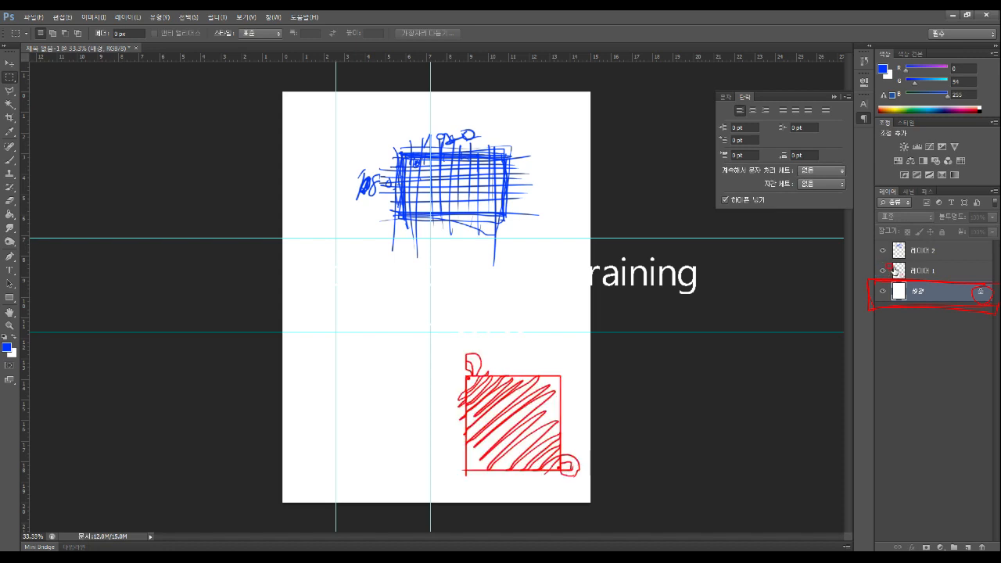
click(958, 252)
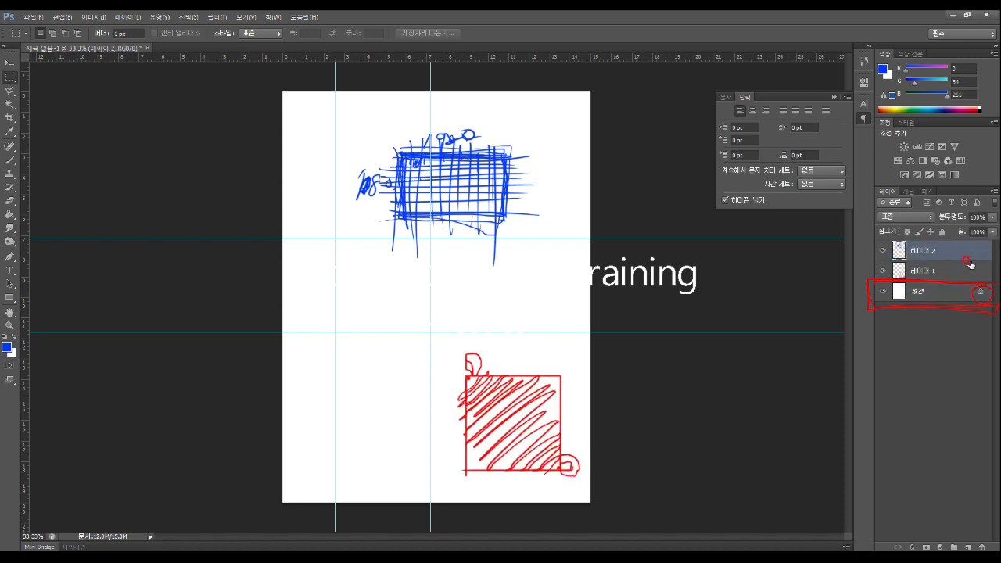
click(882, 251)
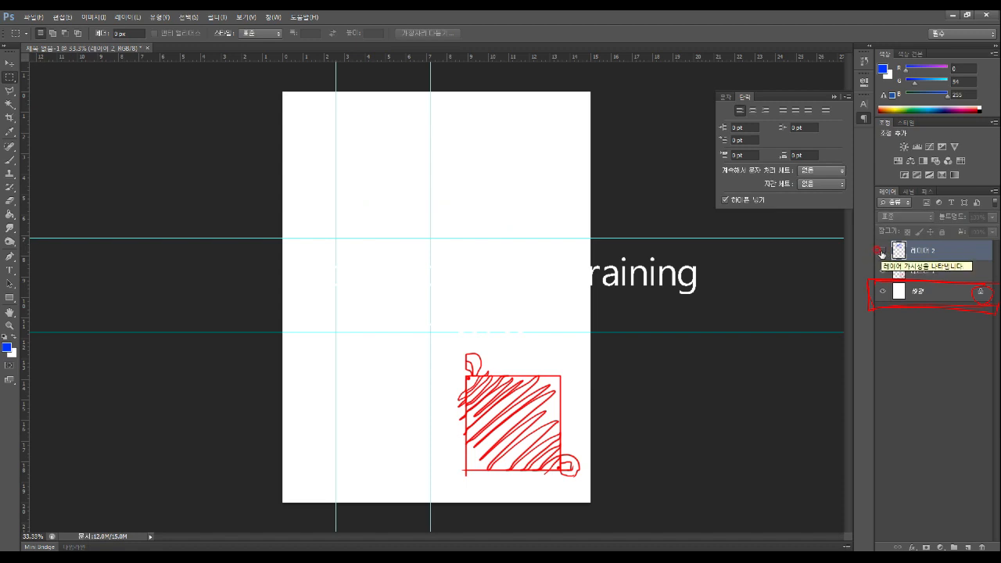
click(882, 251)
click(882, 251)
click(882, 251)
click(880, 251)
click(882, 251)
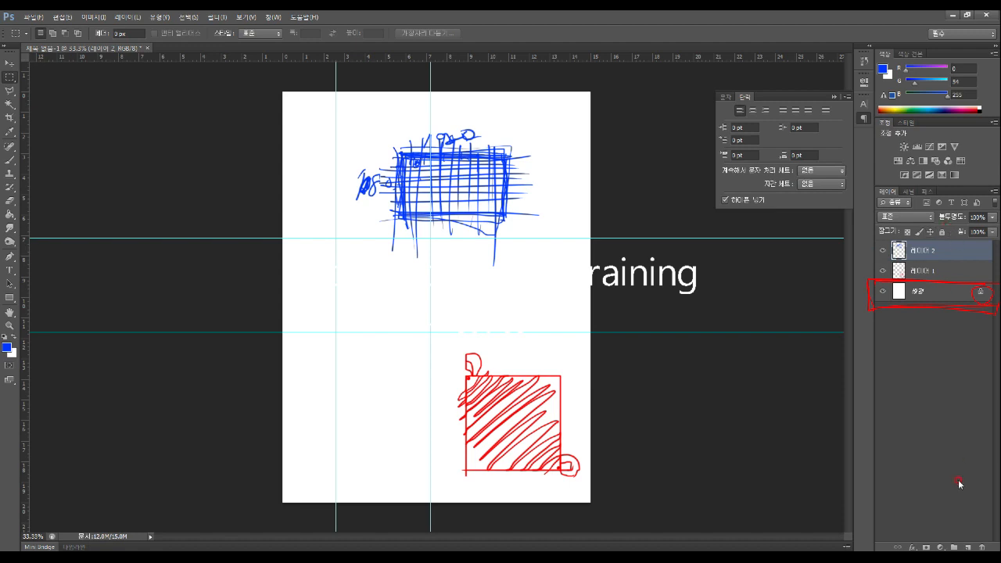
Add three empty layers, then delete the topmost empty layers, confirming each deletion
click(968, 546)
click(967, 546)
click(967, 546)
click(967, 547)
click(967, 546)
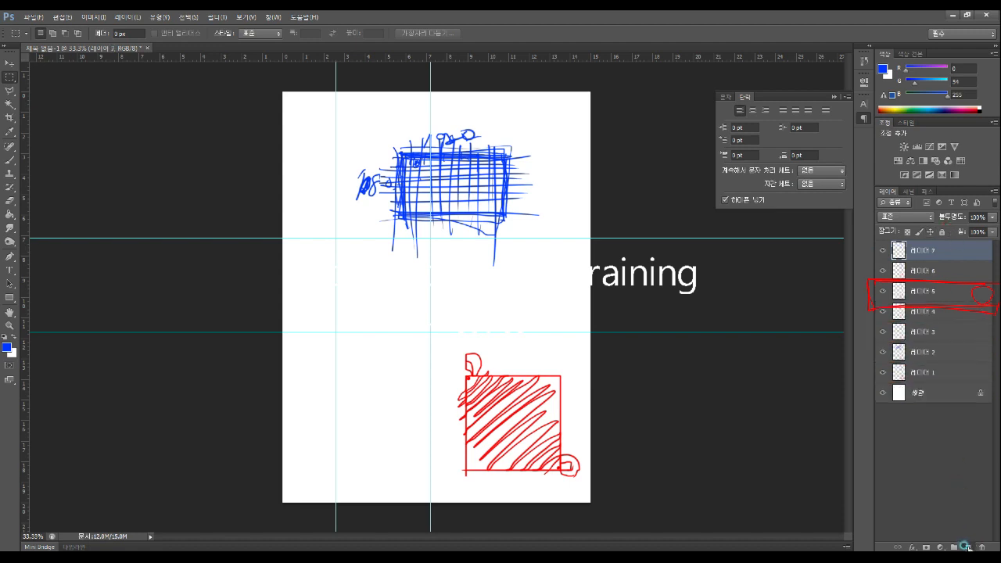
click(968, 546)
click(982, 544)
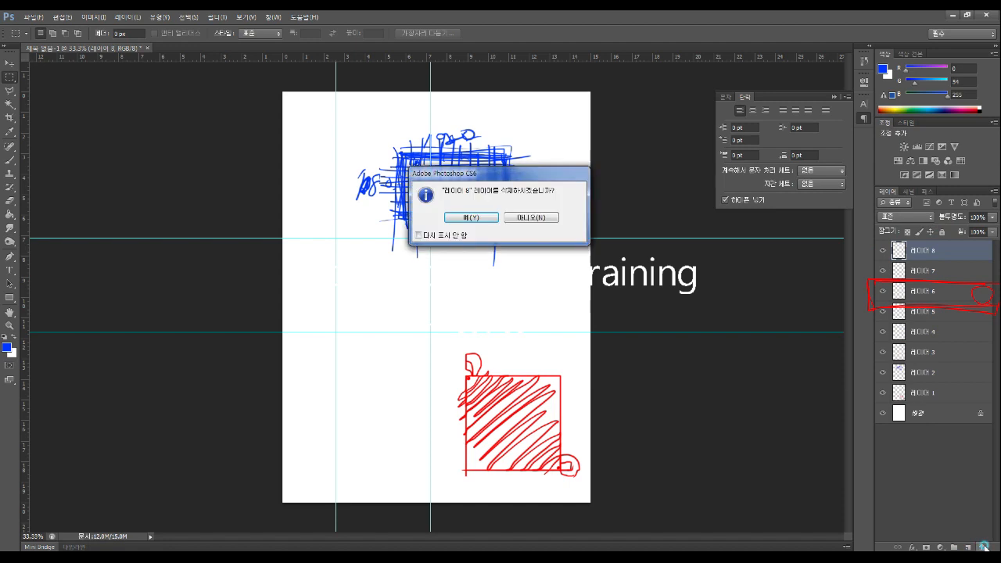
click(471, 217)
click(983, 547)
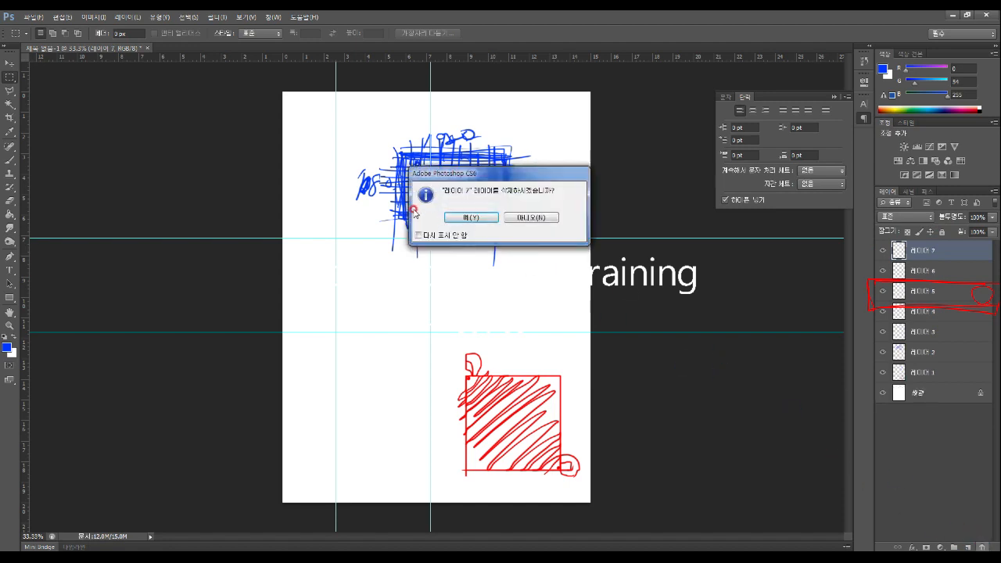
click(471, 219)
click(982, 546)
click(462, 221)
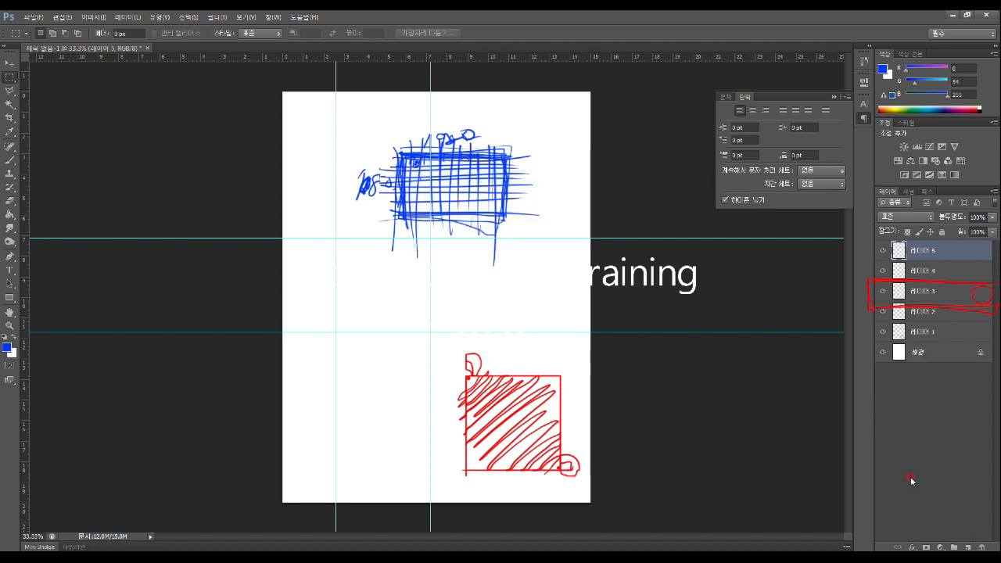
Delete the remaining empty layers and the blue sketch layer, leaving Layer 1 and Background
click(981, 546)
click(468, 218)
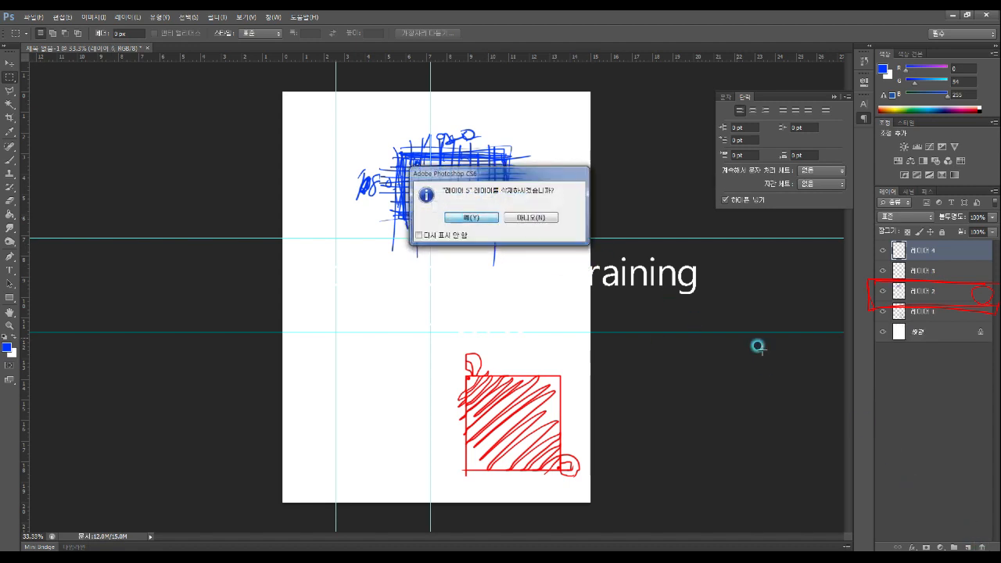
click(981, 546)
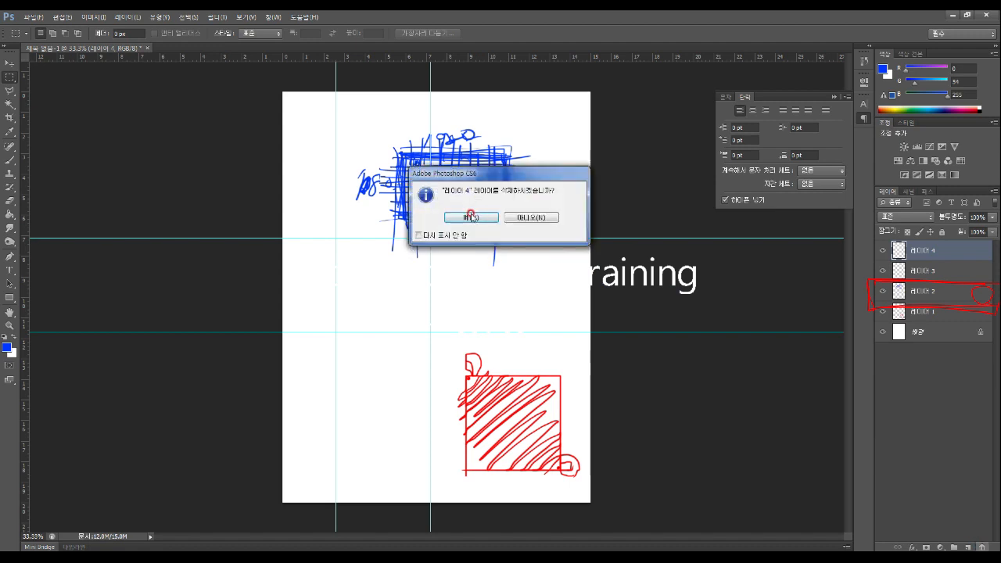
click(473, 218)
click(980, 546)
click(472, 218)
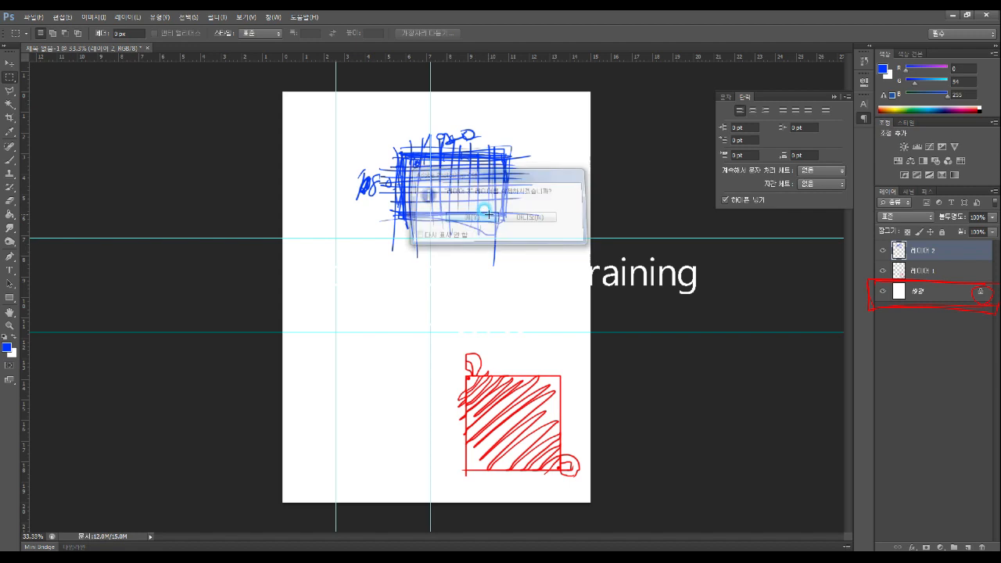
click(983, 545)
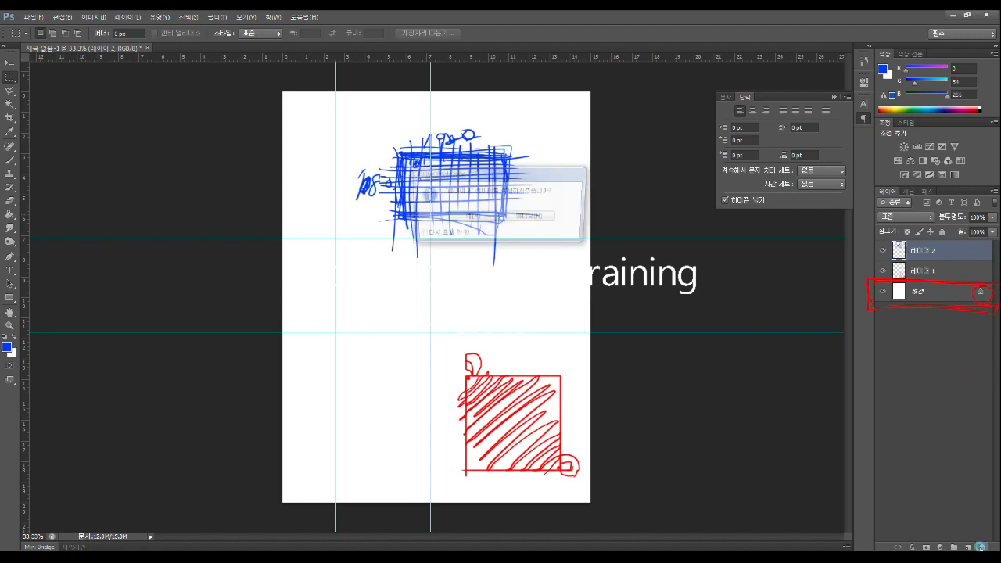
click(473, 217)
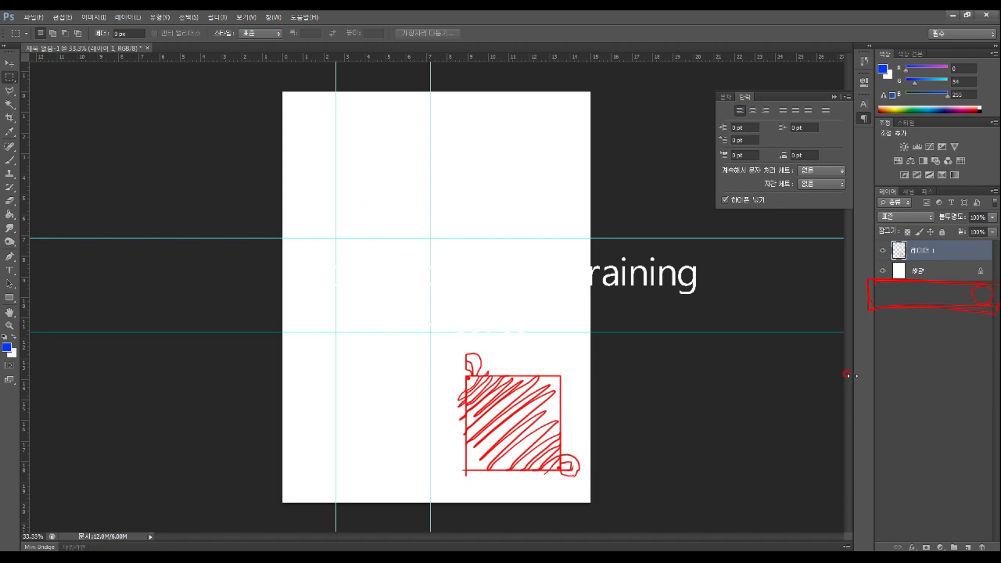
Undo the deletion of Layer 2 to restore the blue sketch layer with Ctrl+Z
key(ctrl+z)
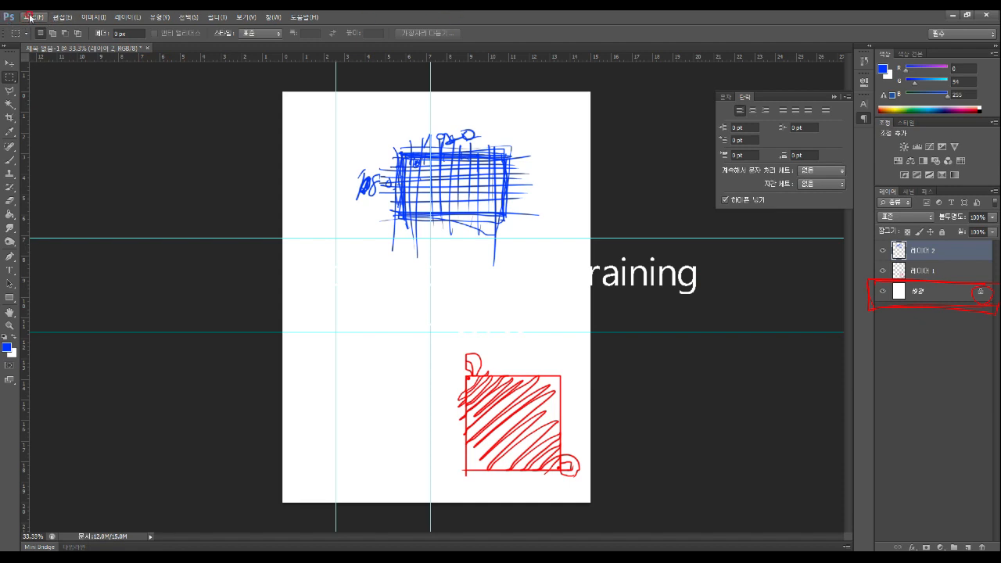
Look through the Edit menu commands, then bring up the File menu
click(32, 17)
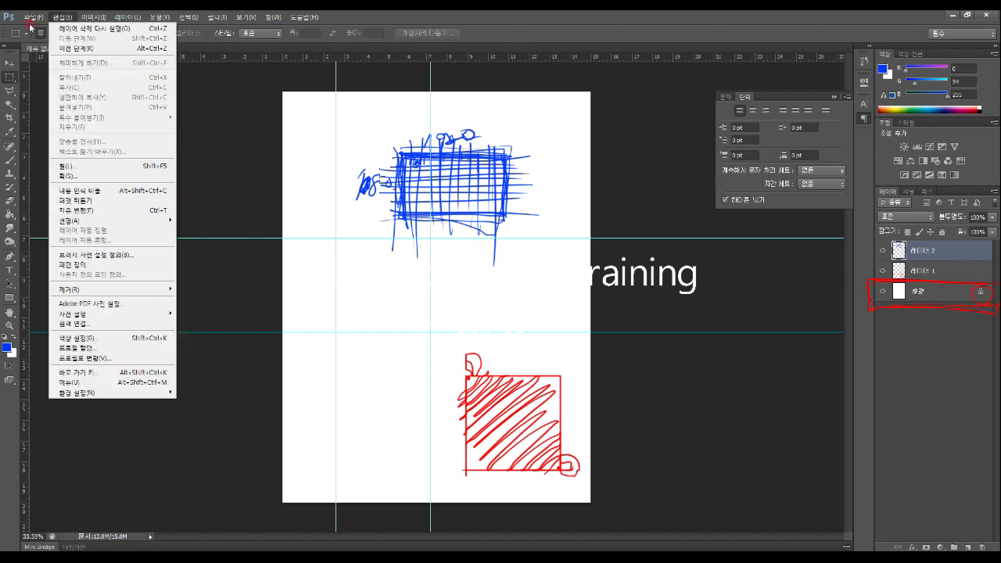
click(41, 272)
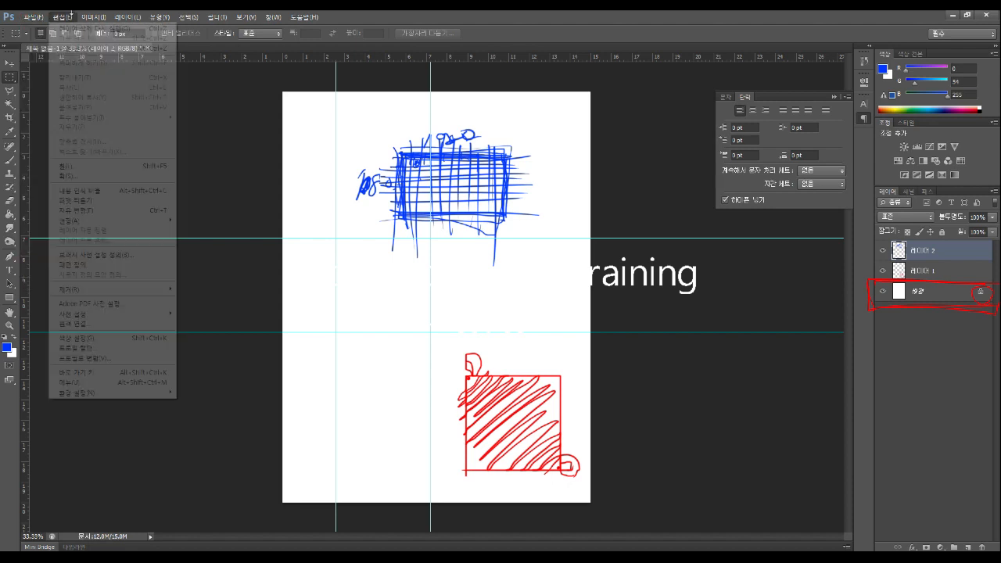
click(33, 16)
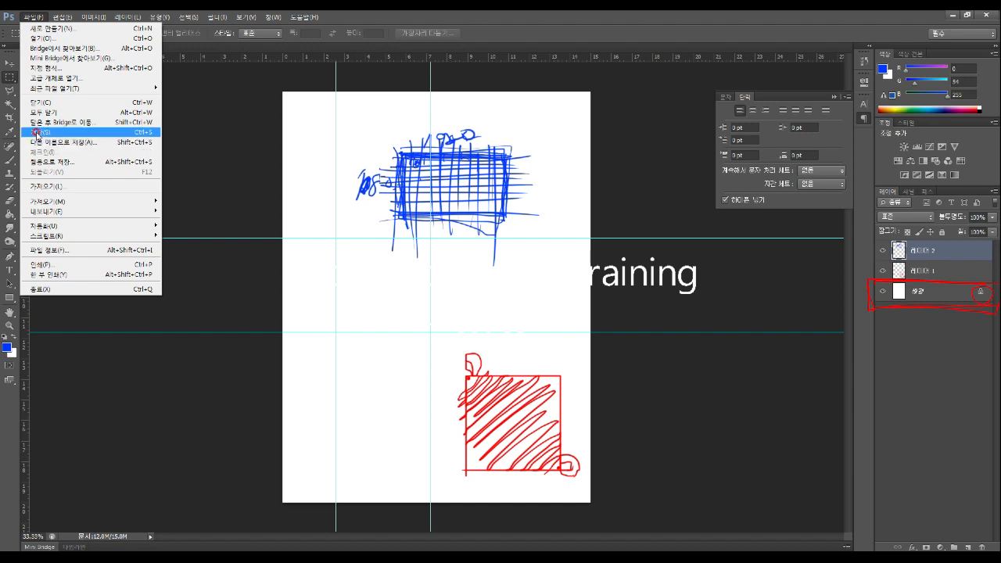
Start Save As and set the save location to the Desktop
click(37, 134)
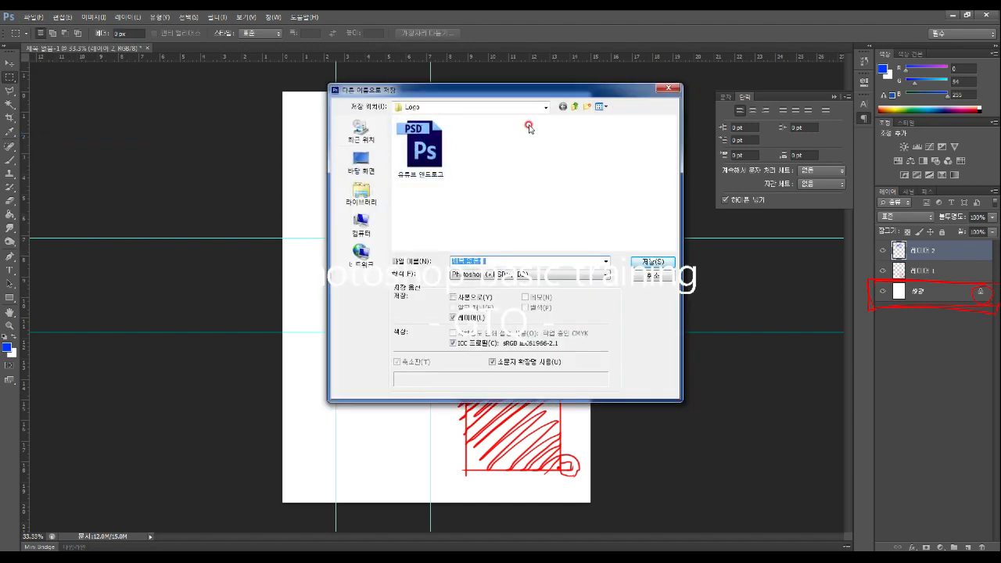
click(544, 107)
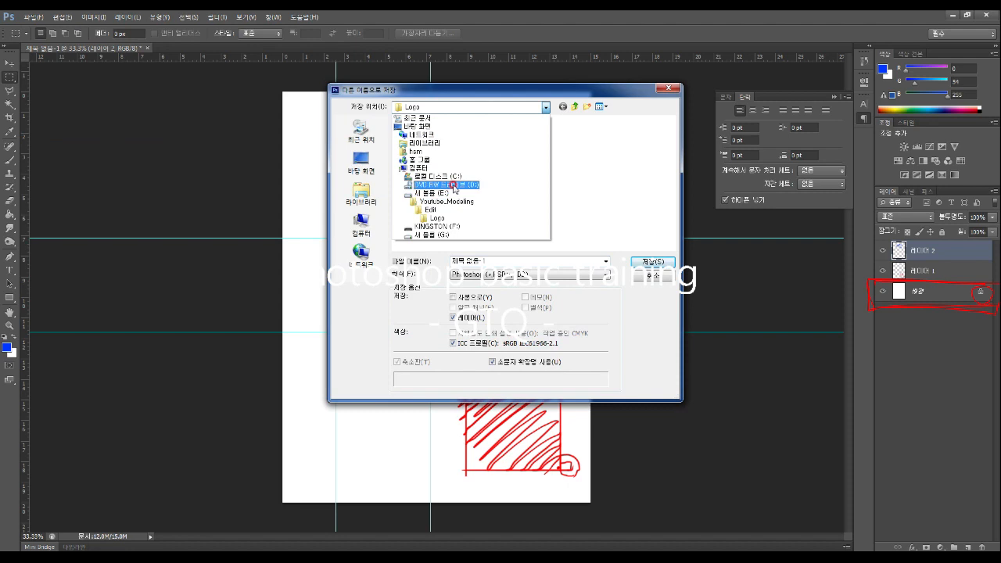
click(438, 192)
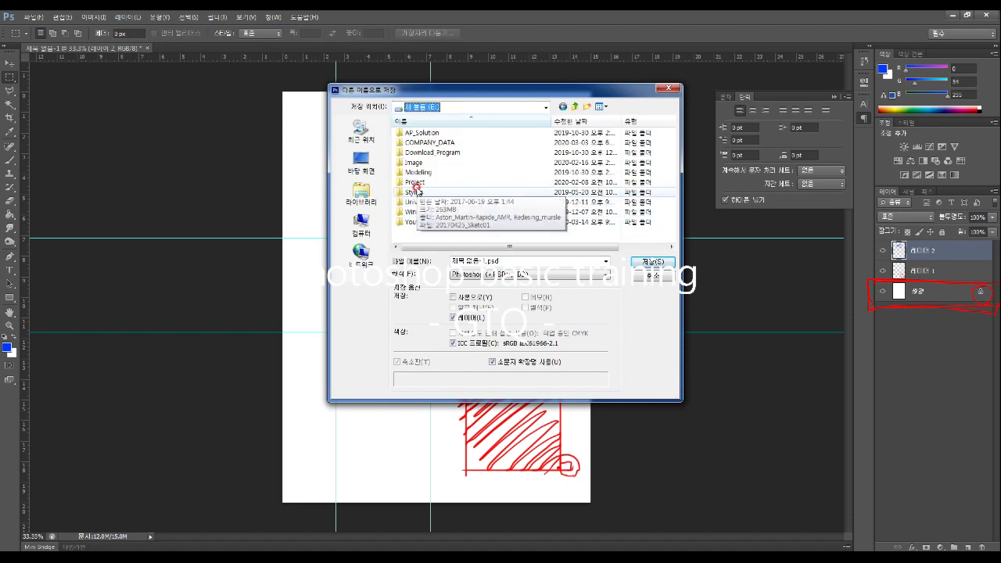
click(361, 163)
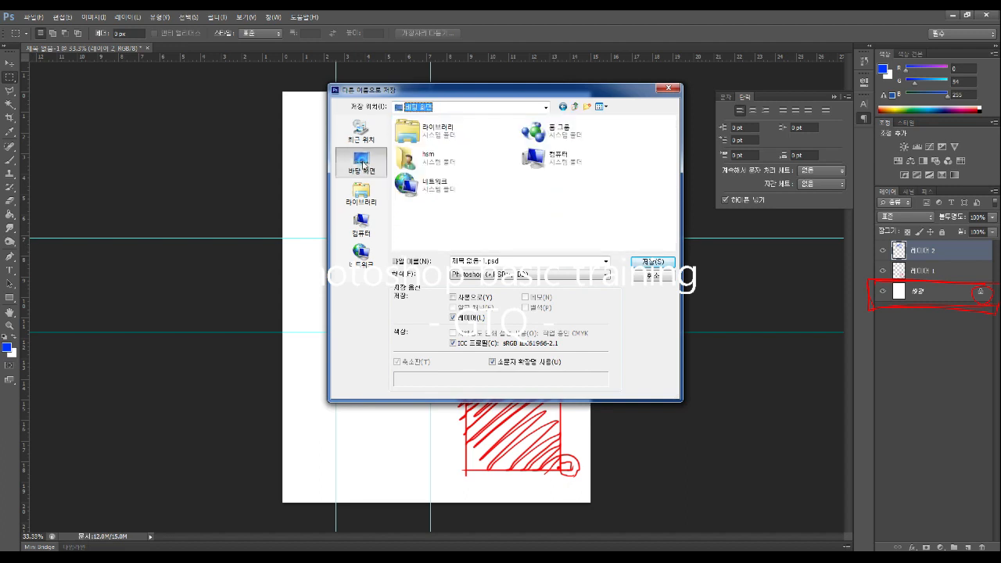
click(518, 218)
Name the file 'aaaa' and save it, accepting the maximize-compatibility prompt
click(515, 264)
double_click(514, 263)
text(aaaa)
click(635, 266)
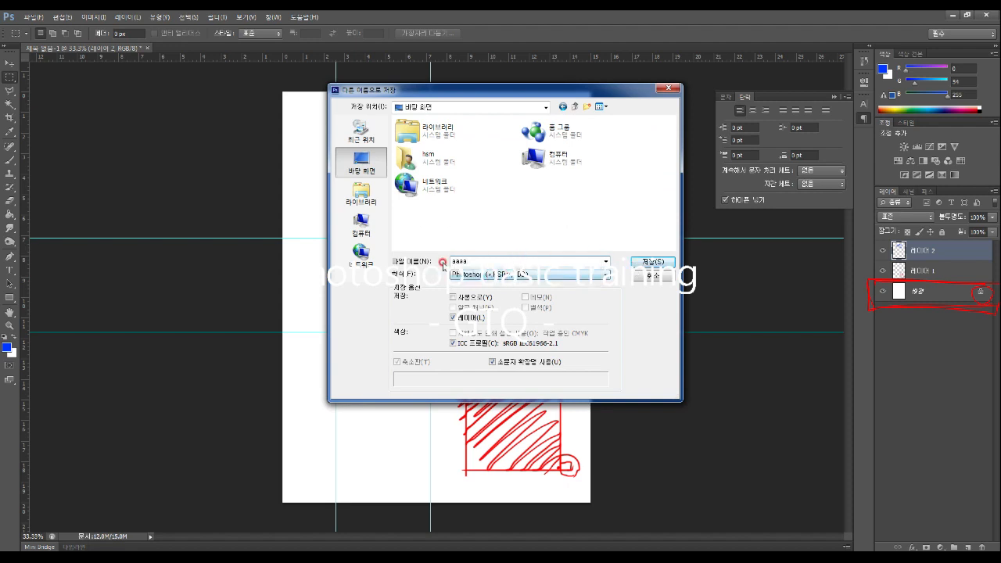
click(646, 263)
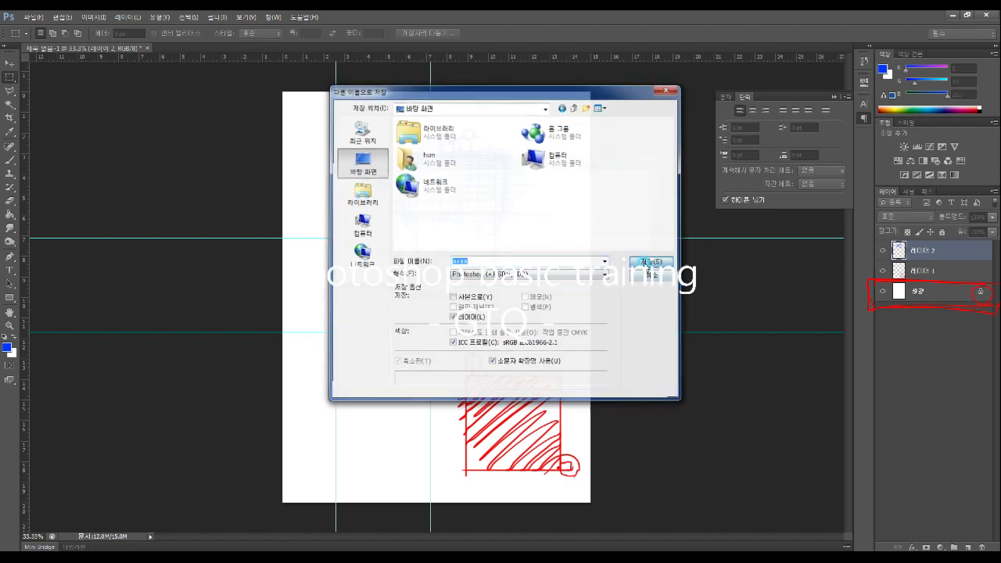
click(626, 180)
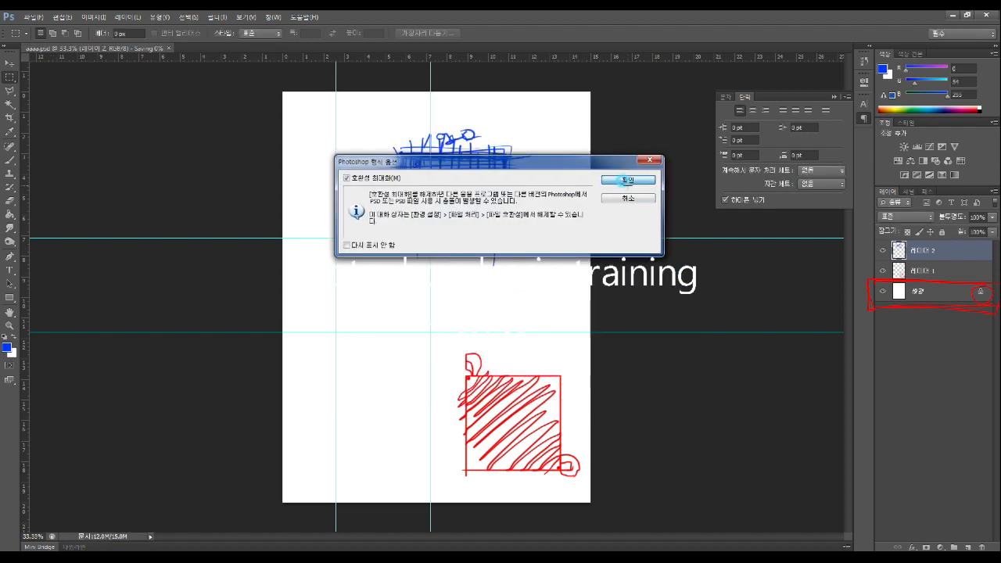
Move the red hatched square up and left, then add a new empty layer
click(8, 62)
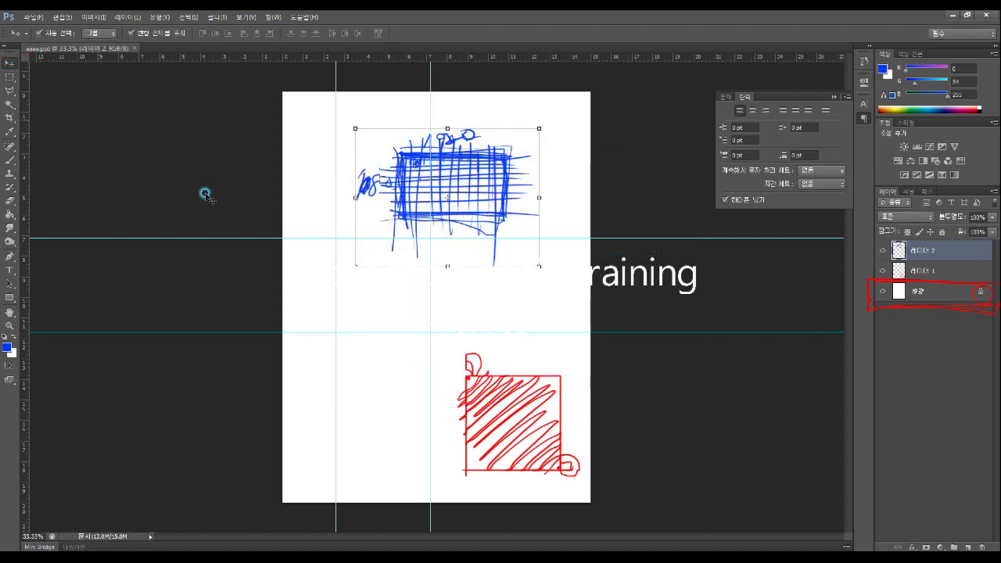
click(527, 404)
drag(528, 422, 356, 347)
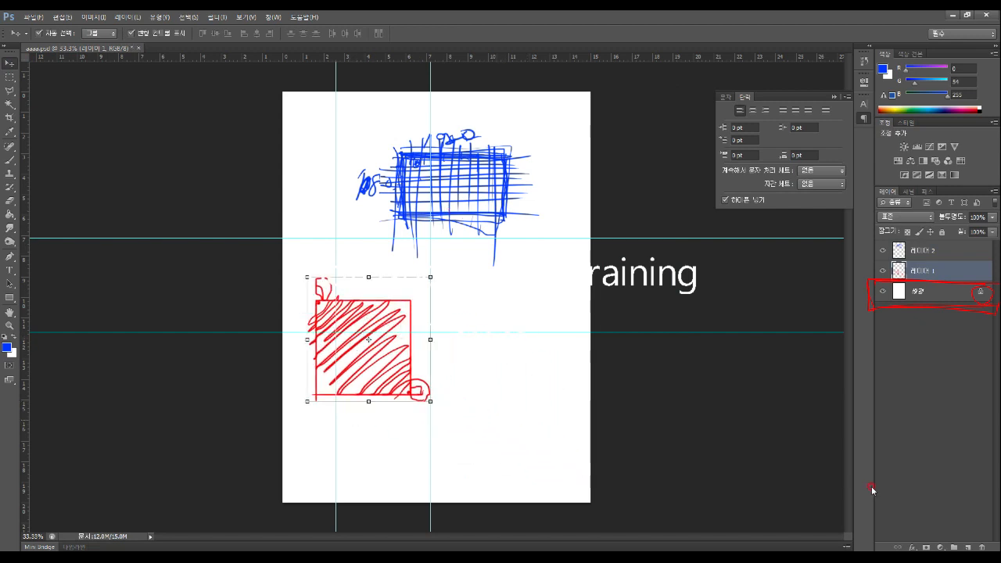
click(967, 546)
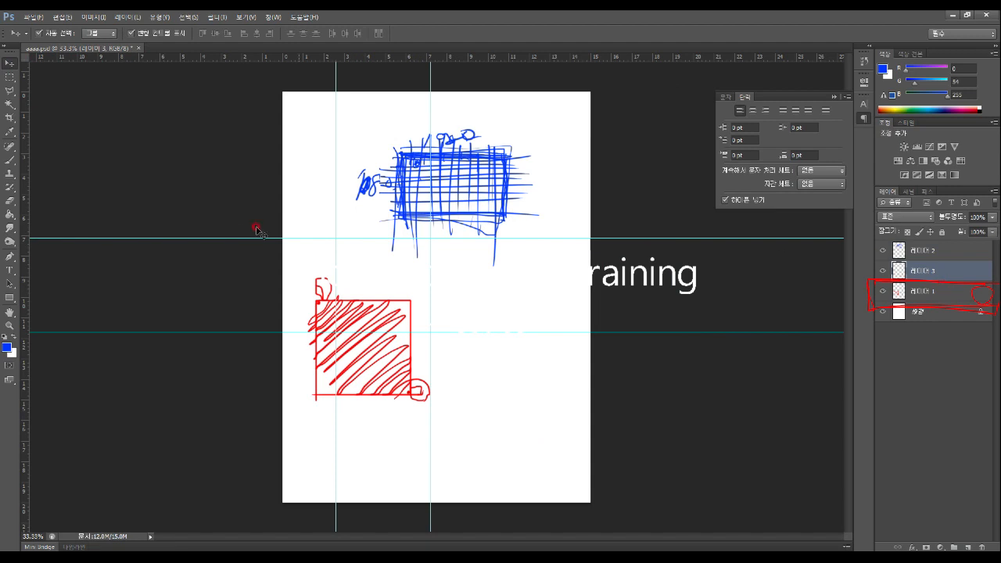
Set up the Smudge tool with an 81 px soft brush tip
click(9, 228)
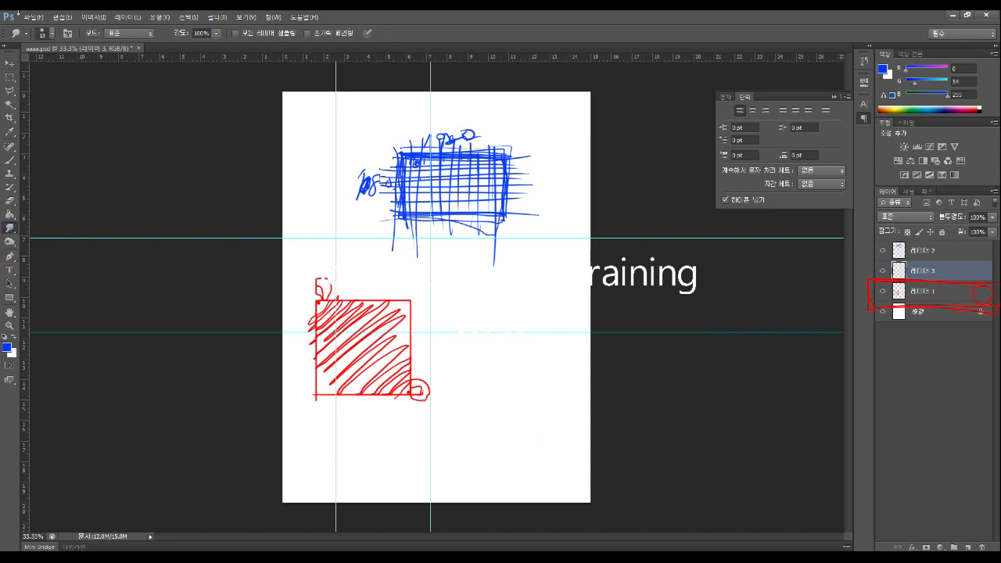
click(52, 33)
click(55, 66)
click(87, 117)
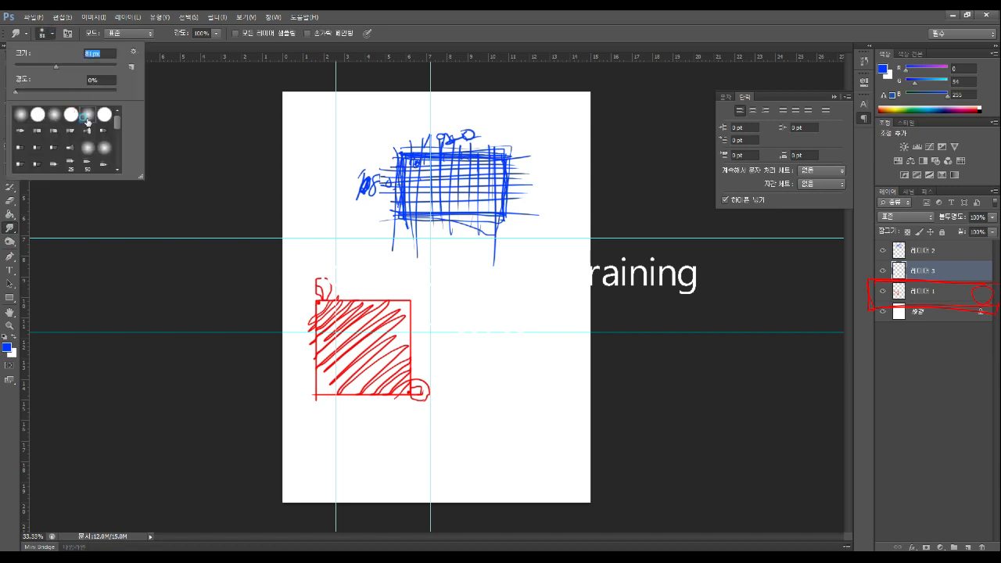
Smear two streaks from the red square on Layer 1 and two across the blue sketch on Layer 2
click(964, 292)
drag(391, 361, 480, 382)
drag(380, 332, 468, 278)
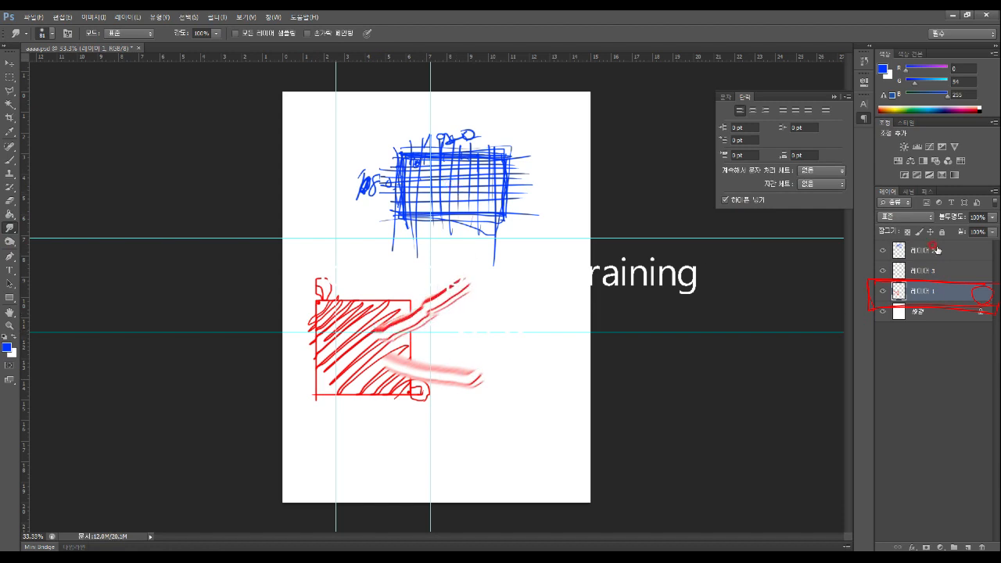
click(930, 249)
drag(483, 186, 396, 231)
drag(408, 170, 375, 161)
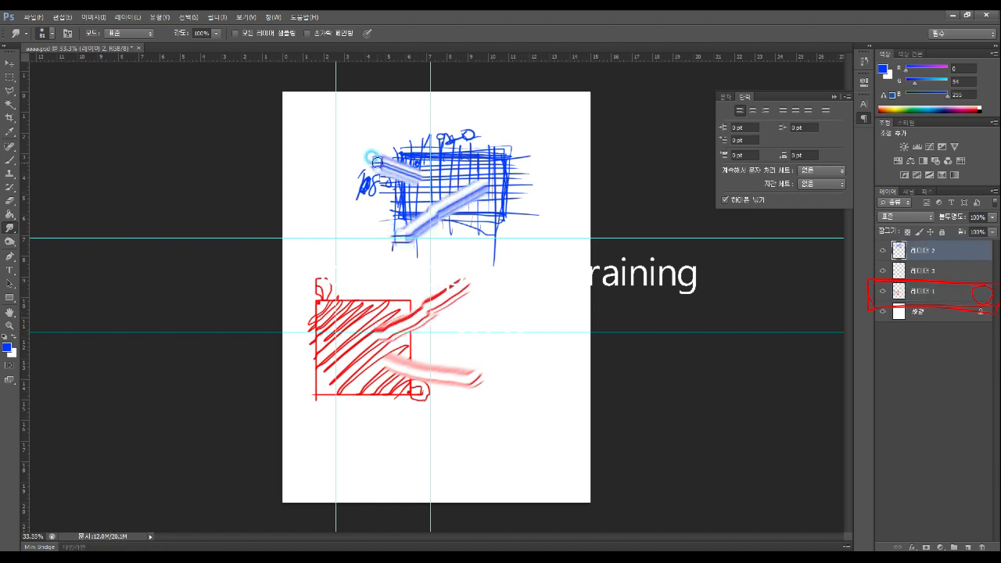
Save a copy named 'aaaa_01' as a Photoshop document, confirming the format options
click(33, 16)
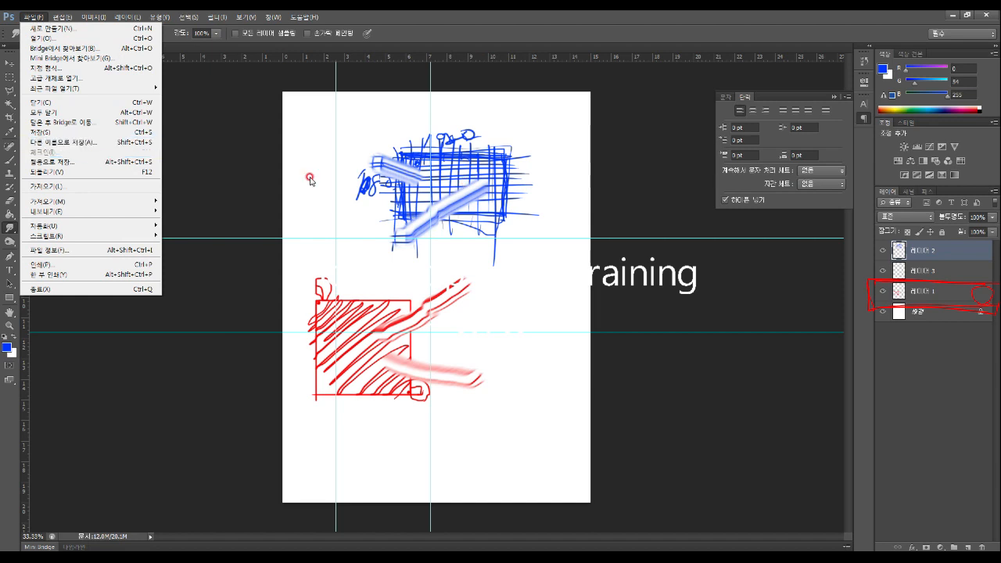
click(68, 142)
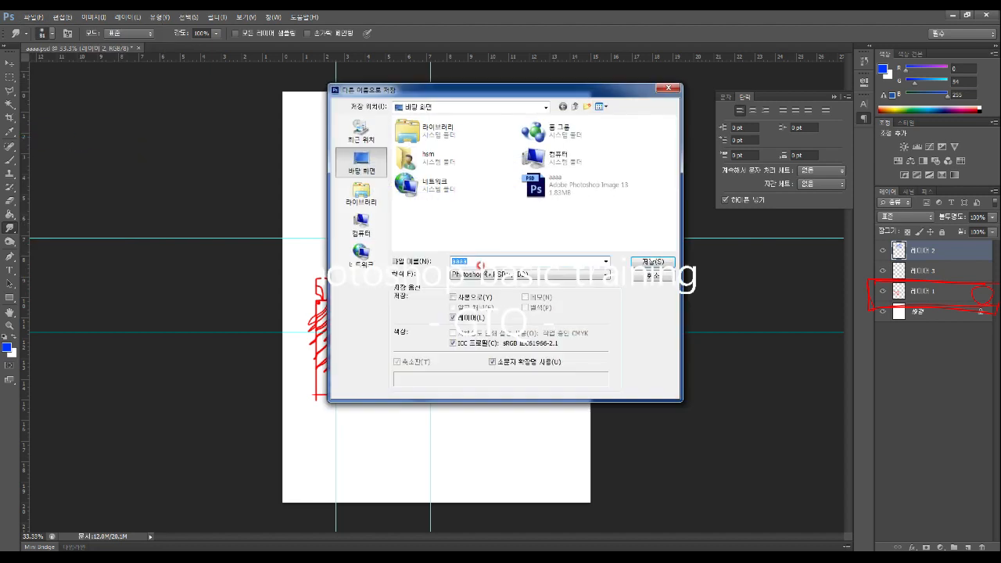
click(479, 257)
text(1)
click(646, 262)
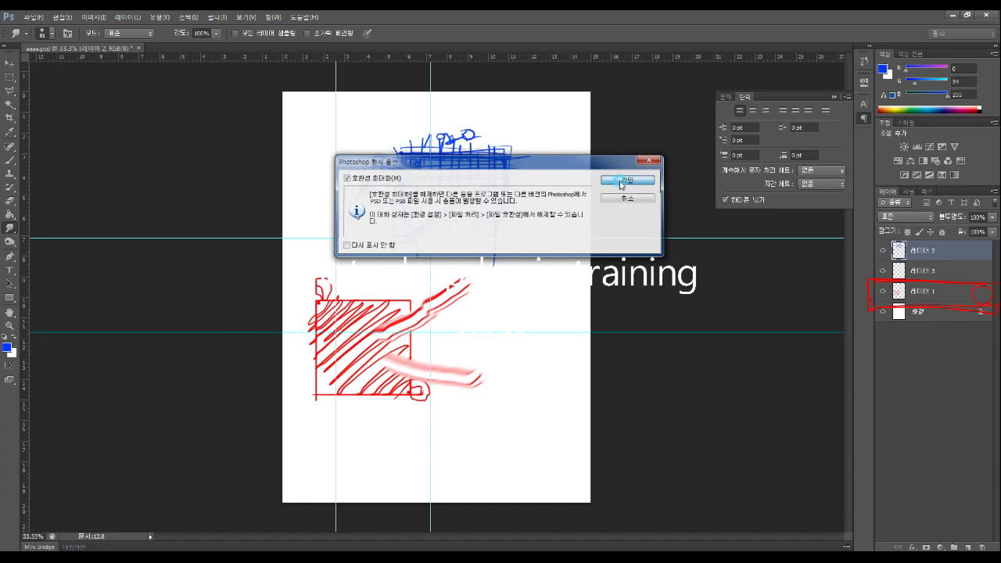
click(619, 181)
Reopen the Save As window and cancel it without saving
click(28, 16)
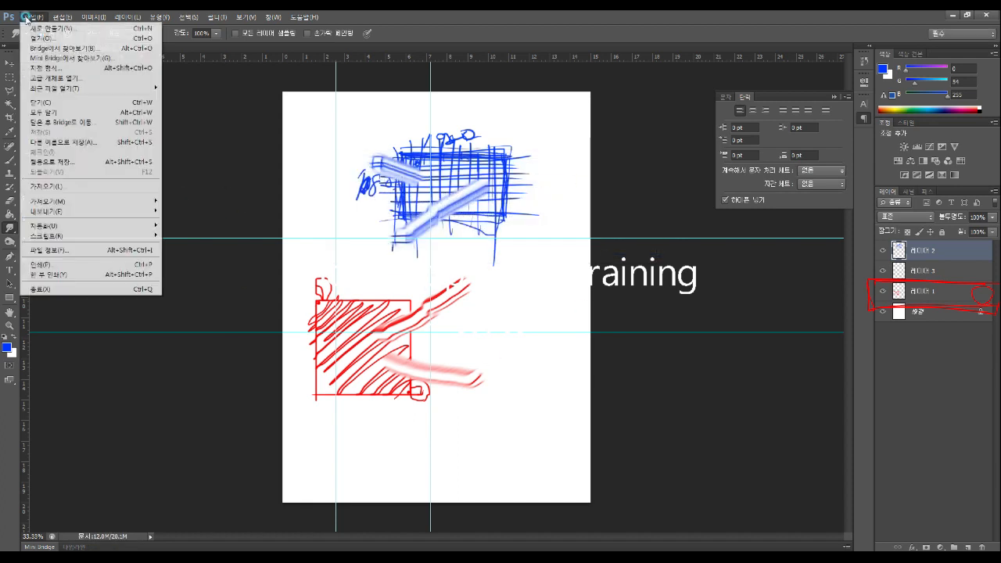
click(55, 142)
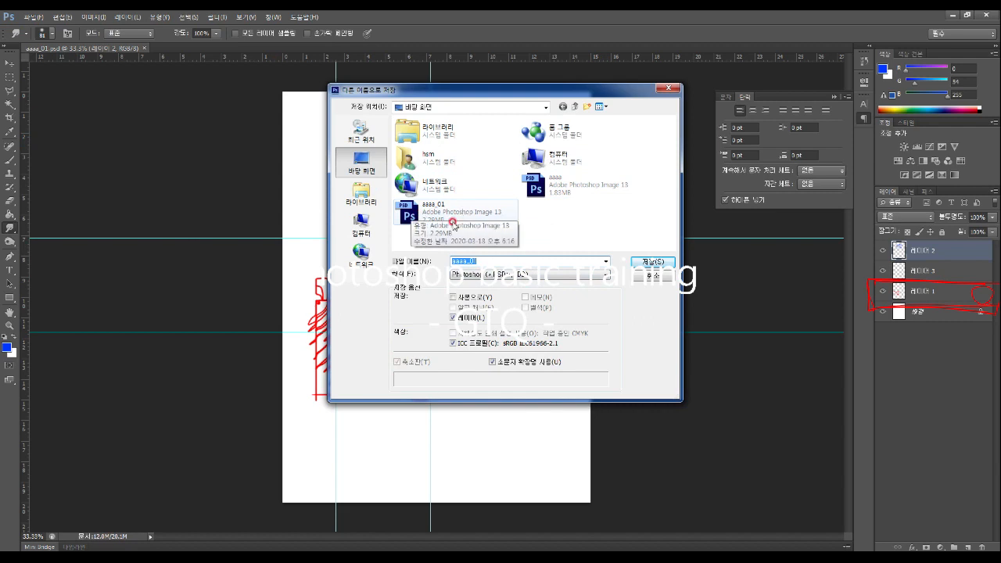
click(652, 275)
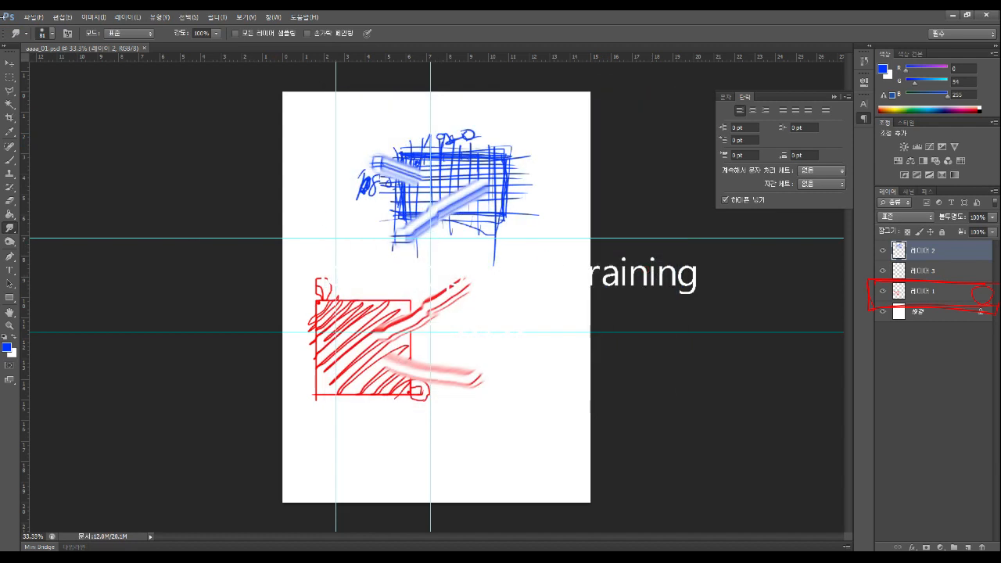
Try importing via File > Import > WIA Support and dismiss the resulting error
click(33, 16)
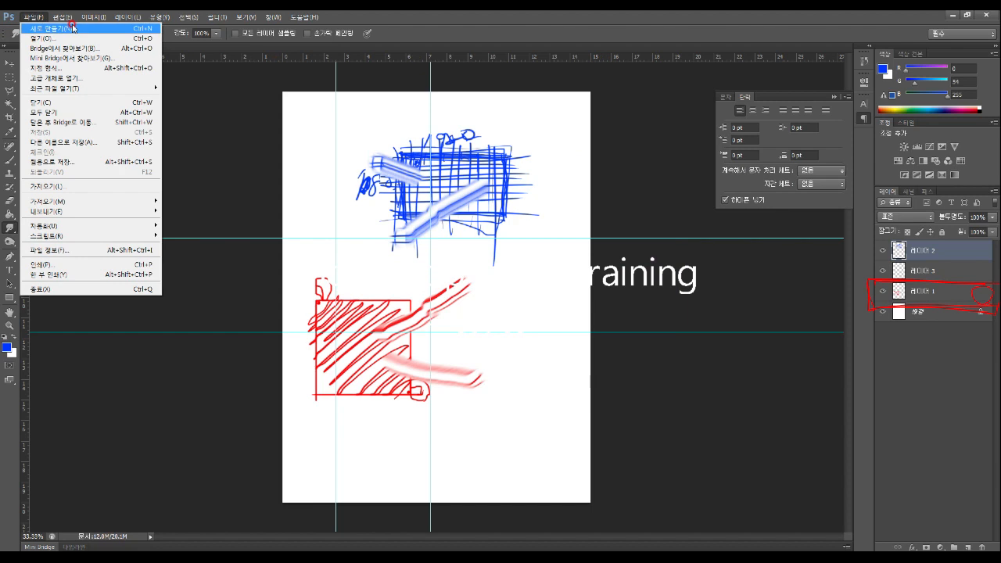
mouse_move(63, 88)
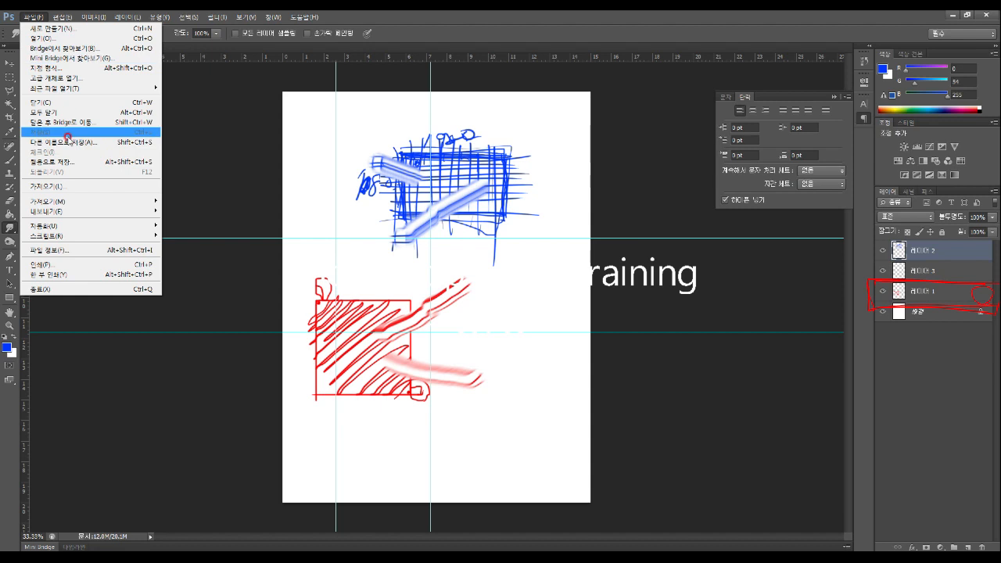
mouse_move(64, 204)
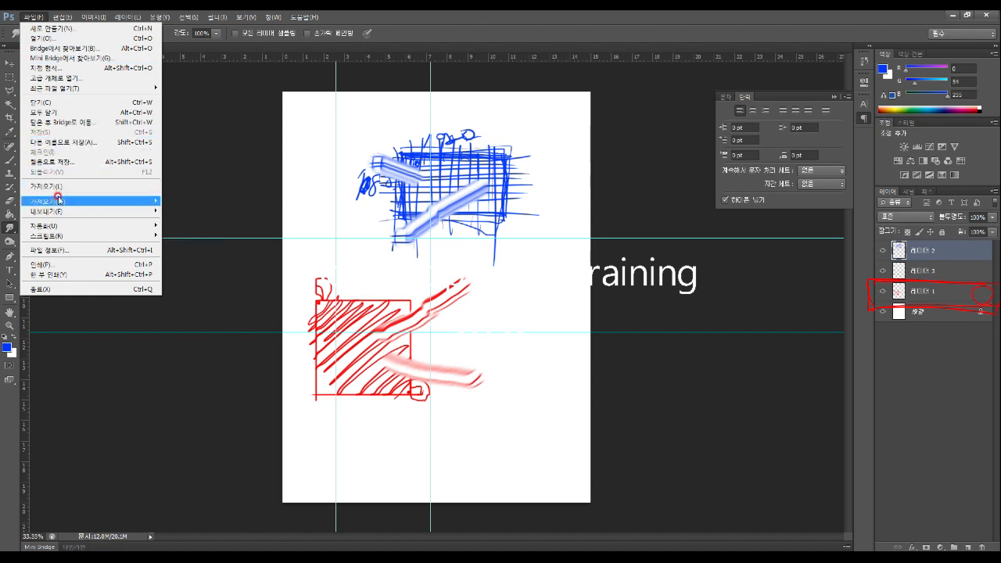
click(59, 200)
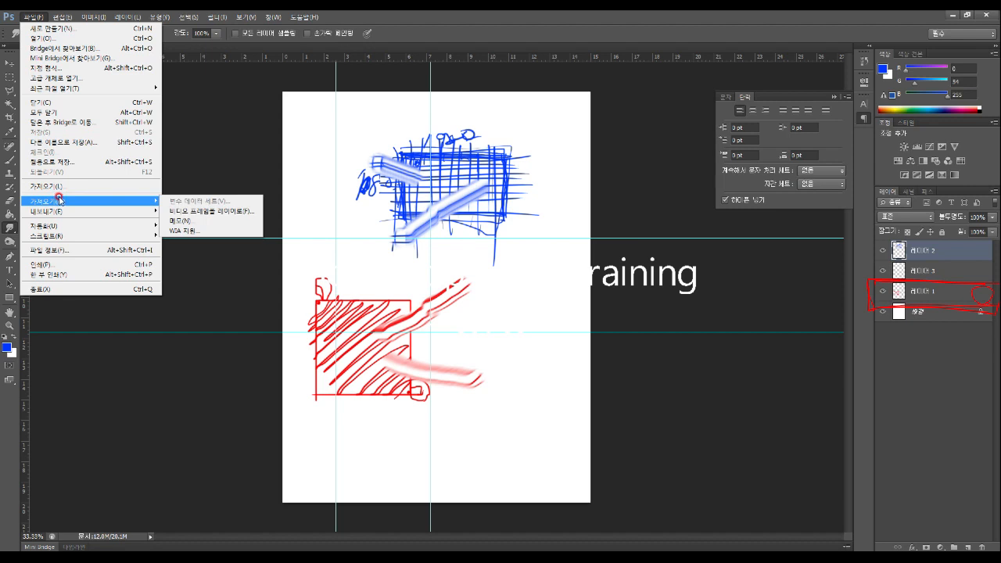
click(183, 232)
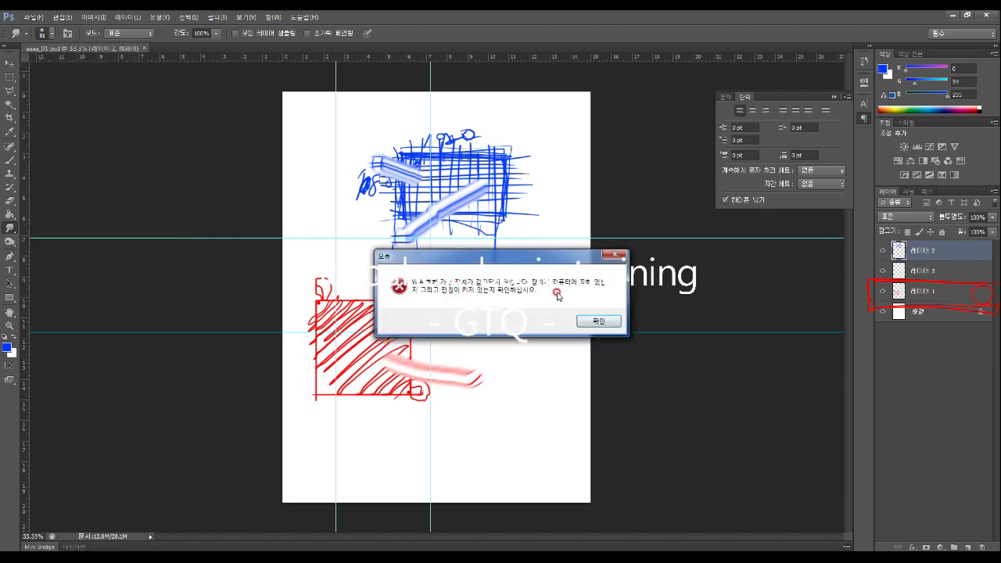
click(602, 323)
Reopen the File menu and browse the Export and Automate submenus
click(34, 16)
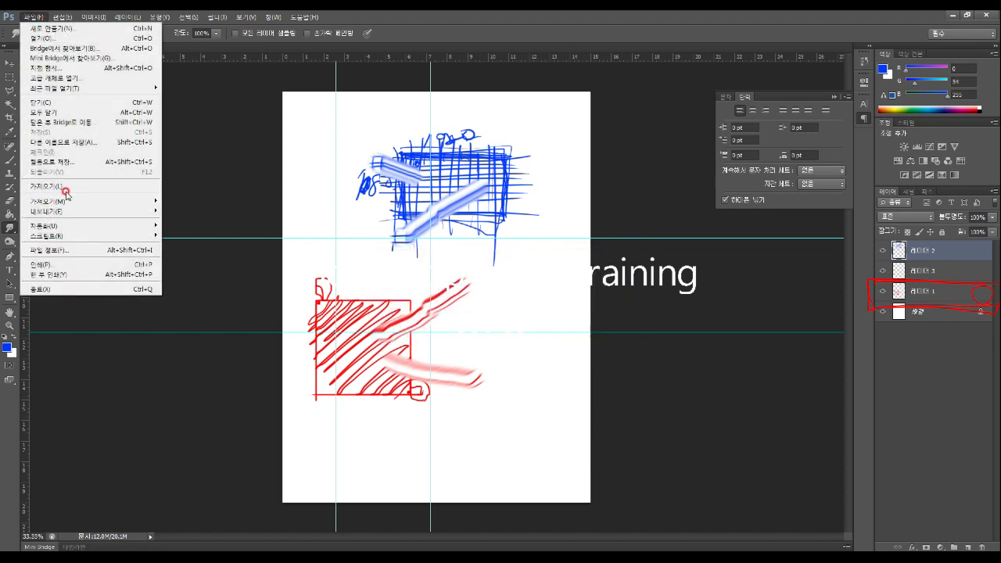
mouse_move(63, 201)
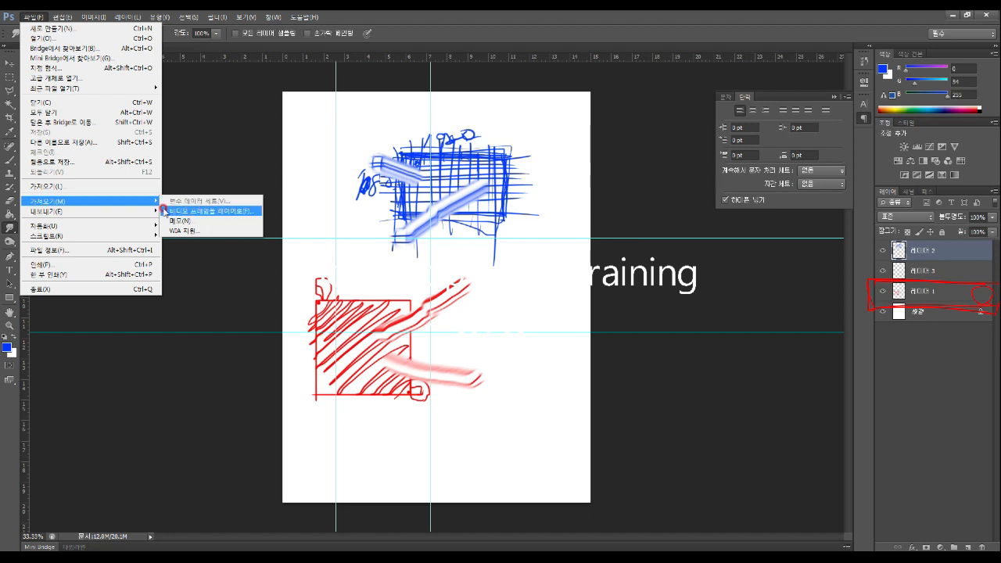
mouse_move(132, 216)
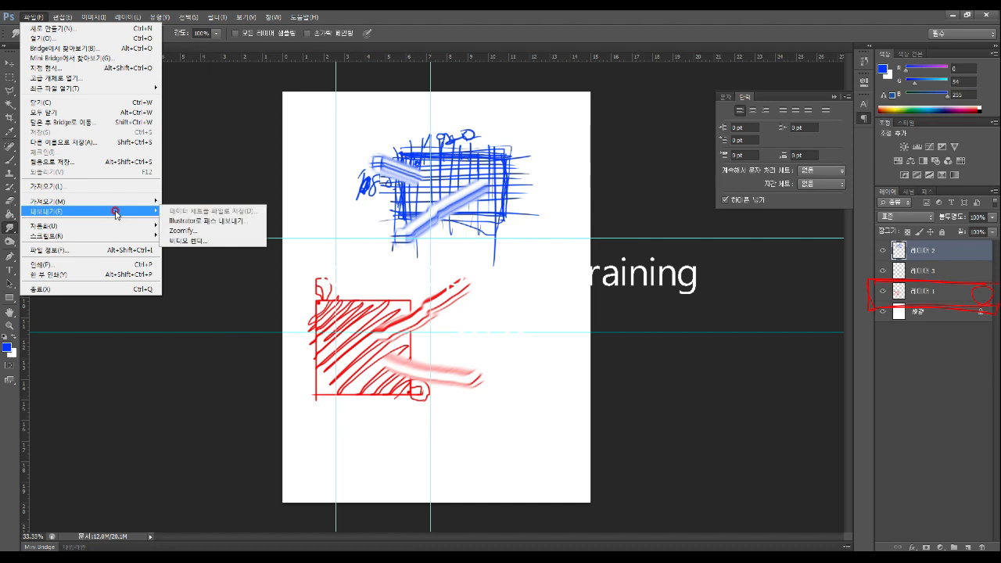
mouse_move(78, 228)
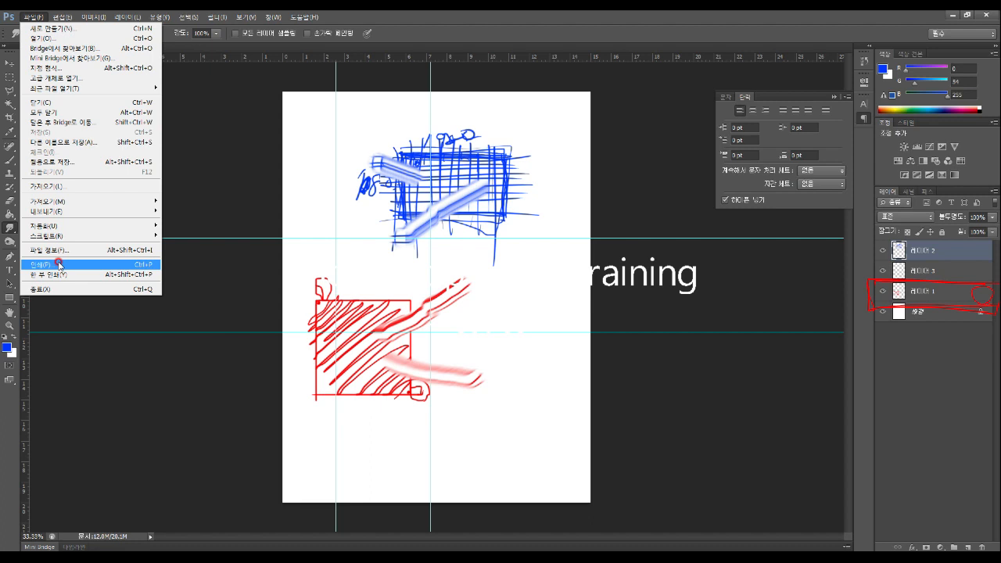
click(60, 265)
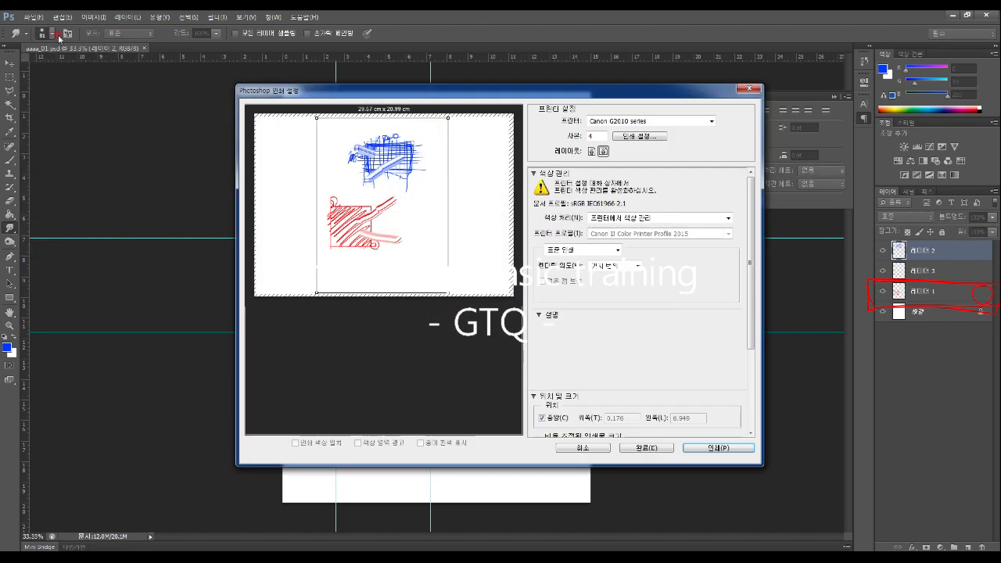
drag(493, 92, 438, 83)
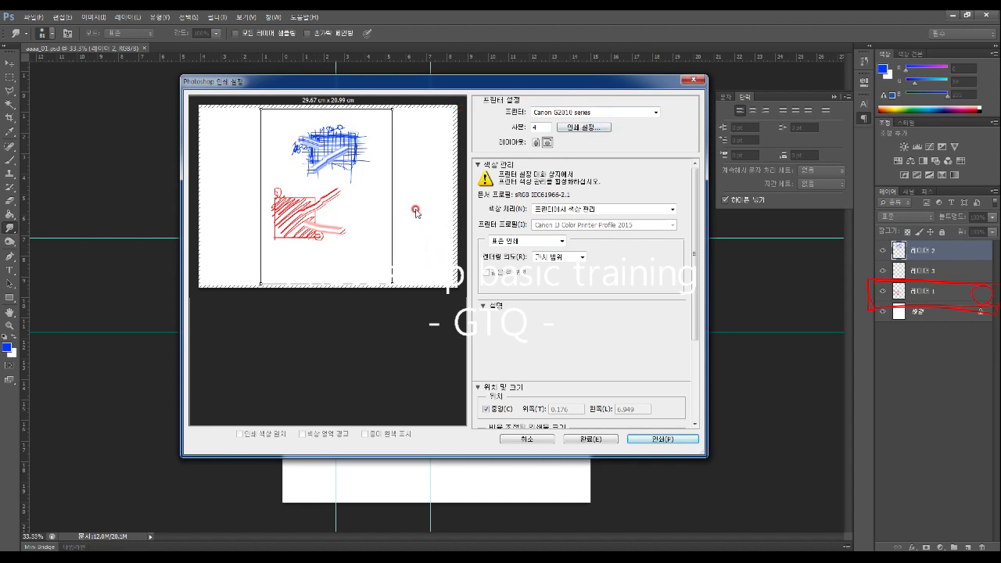
drag(694, 239, 696, 338)
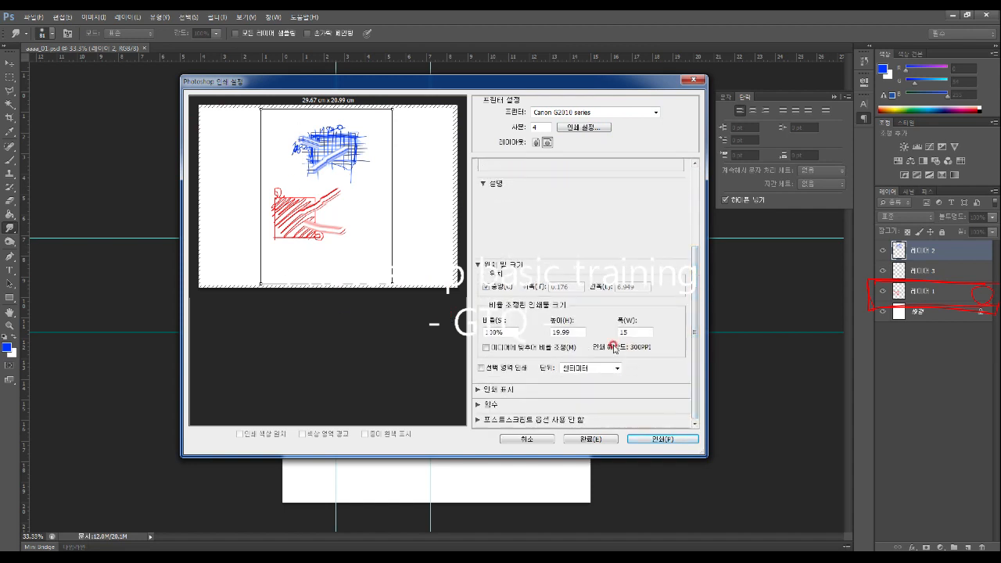
click(486, 287)
click(486, 288)
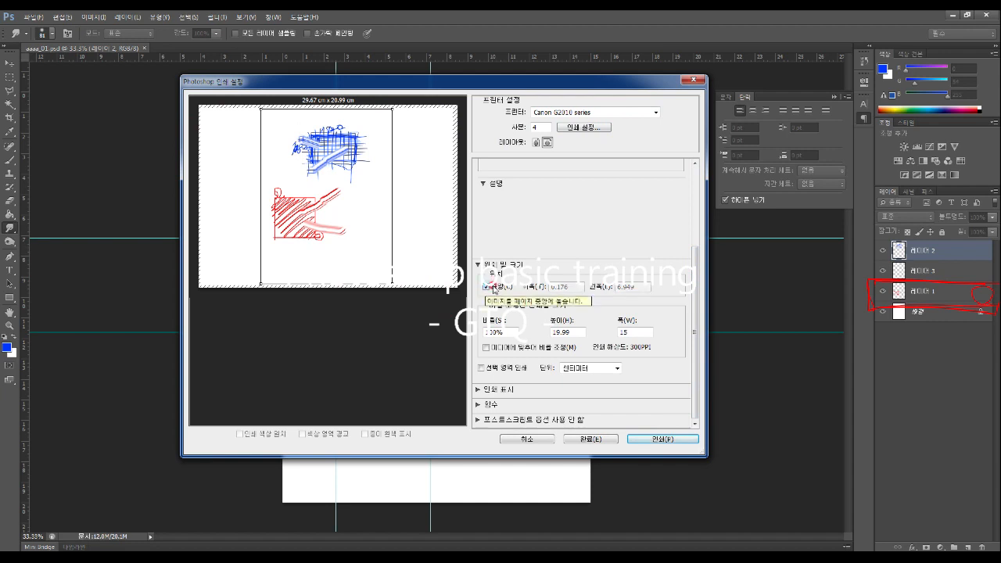
click(485, 347)
click(485, 347)
click(485, 347)
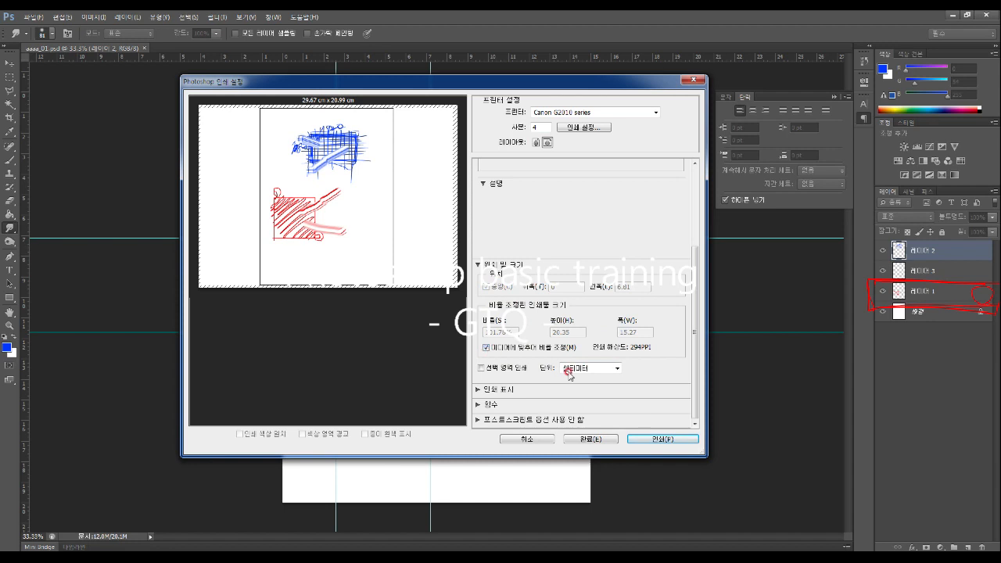
click(536, 142)
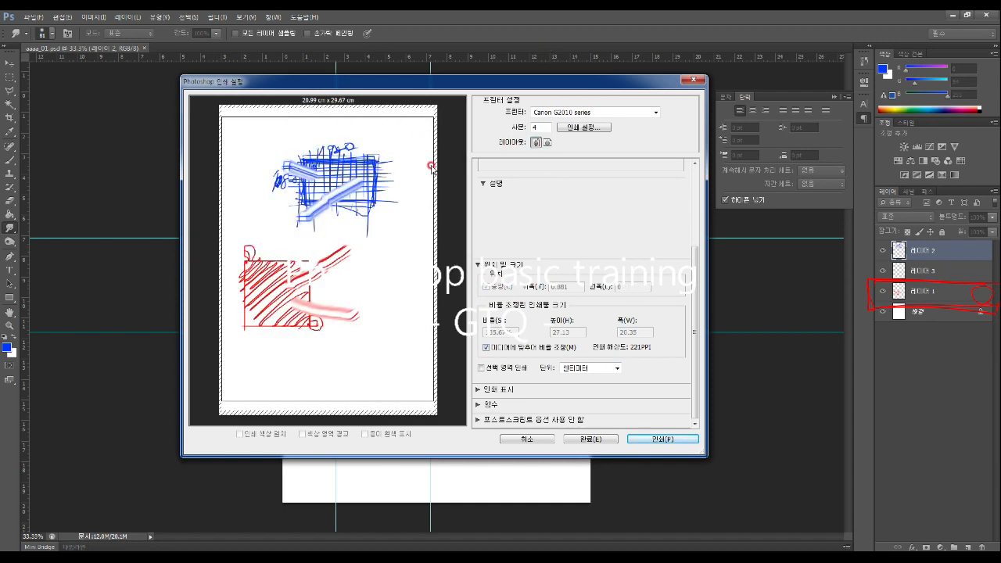
click(547, 143)
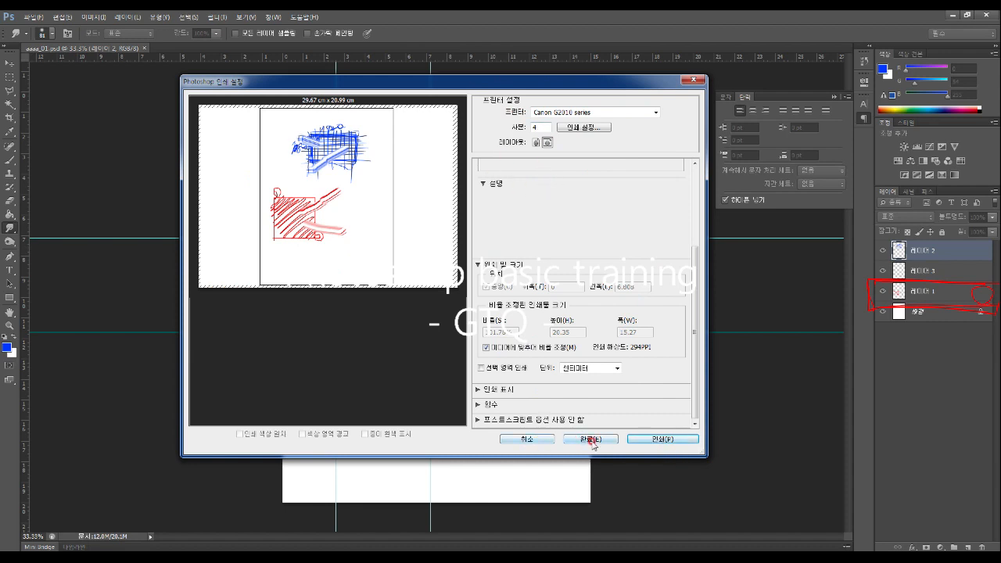
click(522, 440)
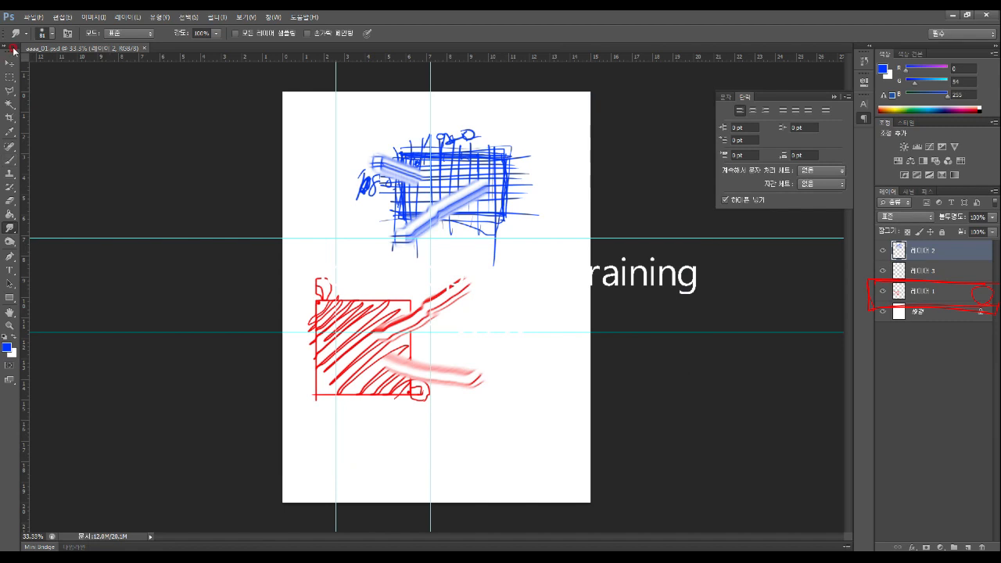
Open File > Save As and move the dialog to the left
click(33, 16)
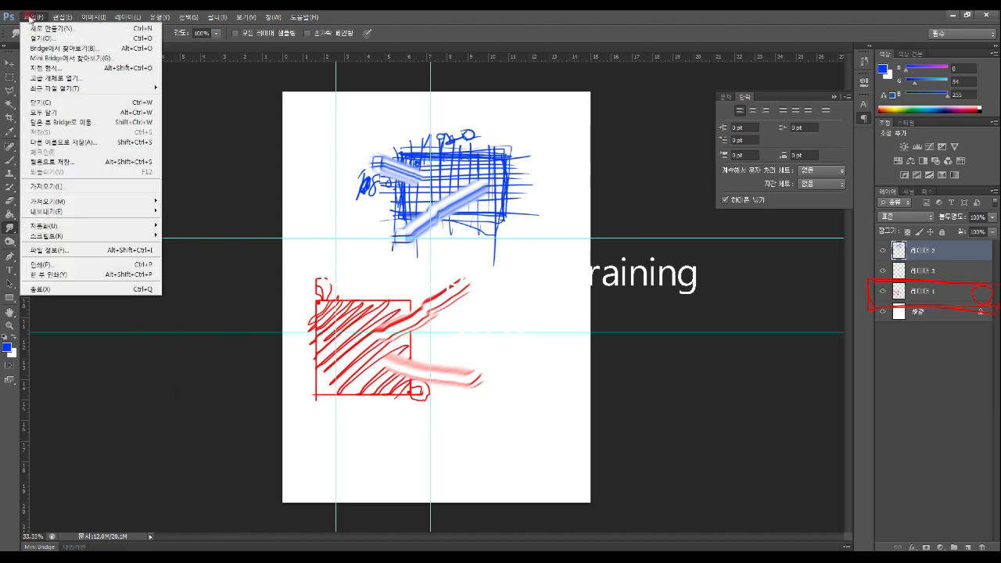
click(50, 142)
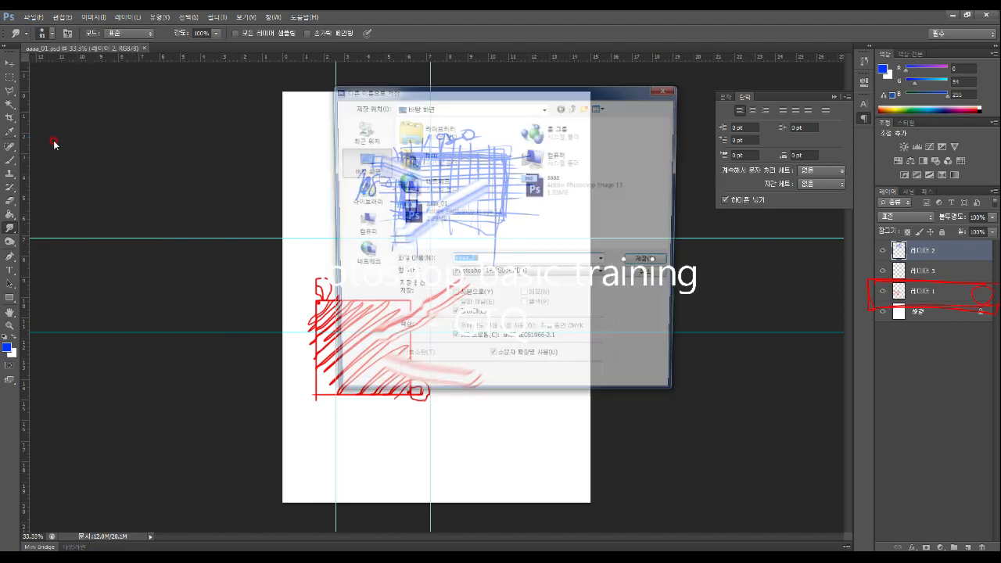
drag(522, 95, 429, 96)
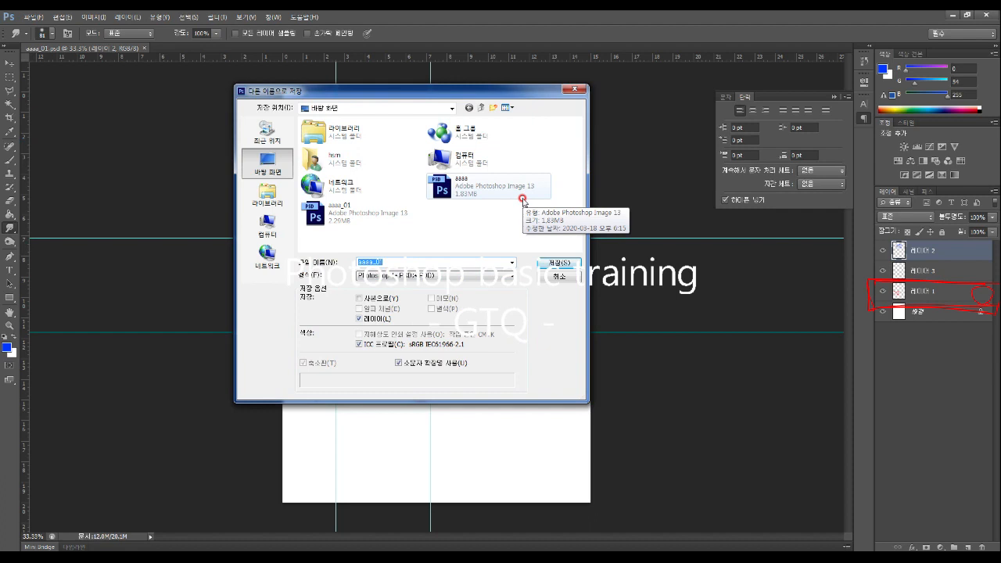
Open the Save As Format dropdown to show PSD, JPEG, PNG and other formats
click(375, 276)
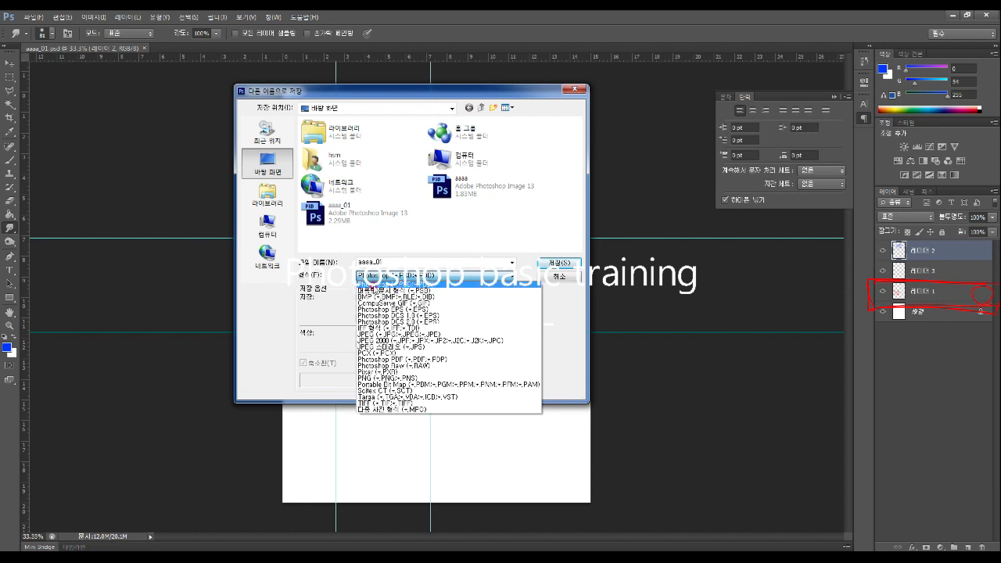
click(378, 286)
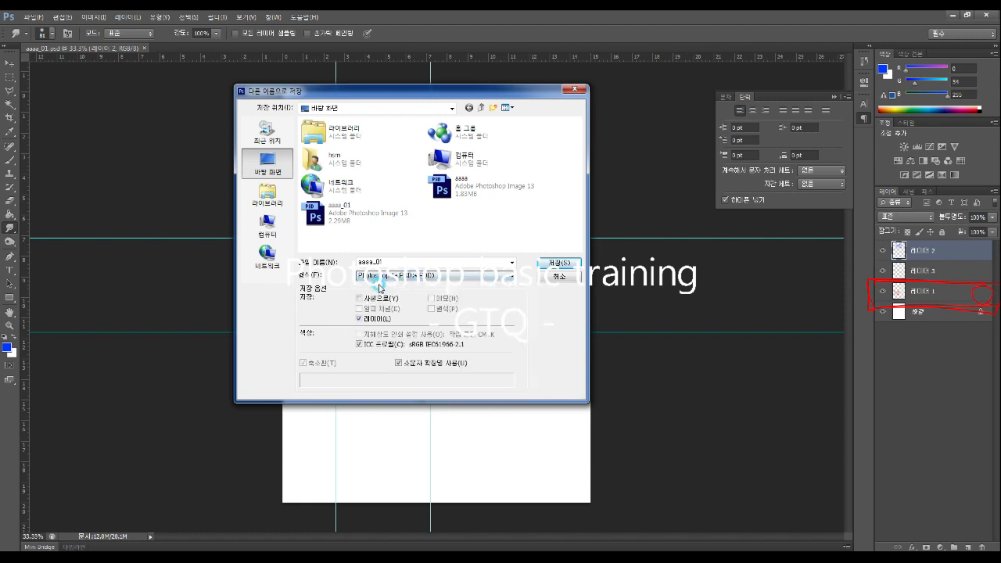
click(383, 275)
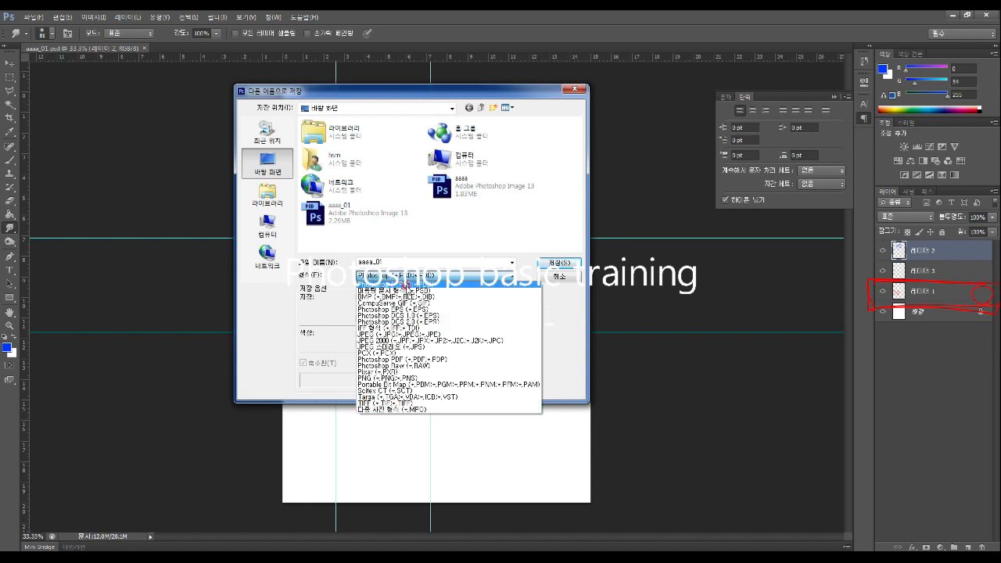
Choose TIFF as the format and save the copy as aaaa_01.tif
click(367, 403)
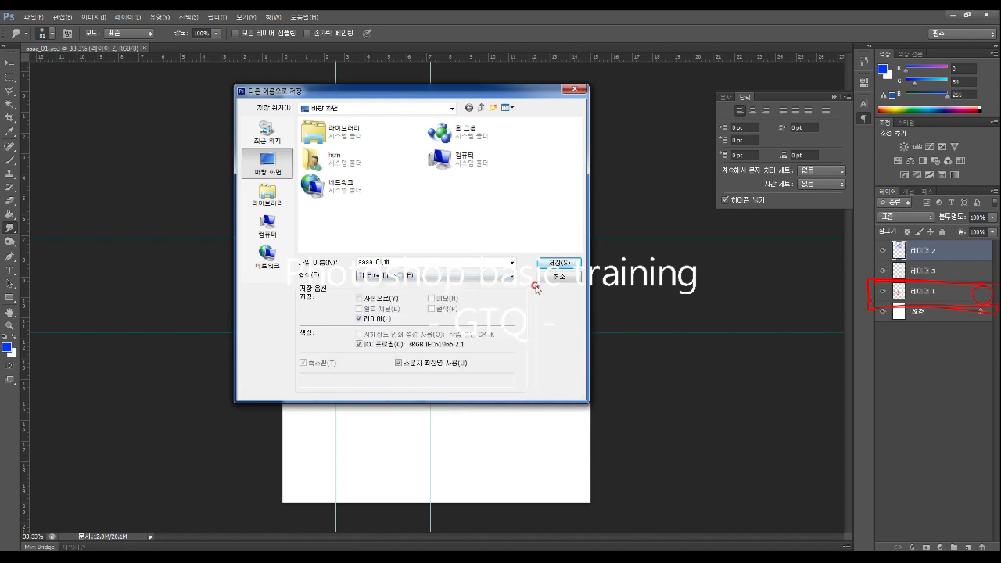
click(560, 268)
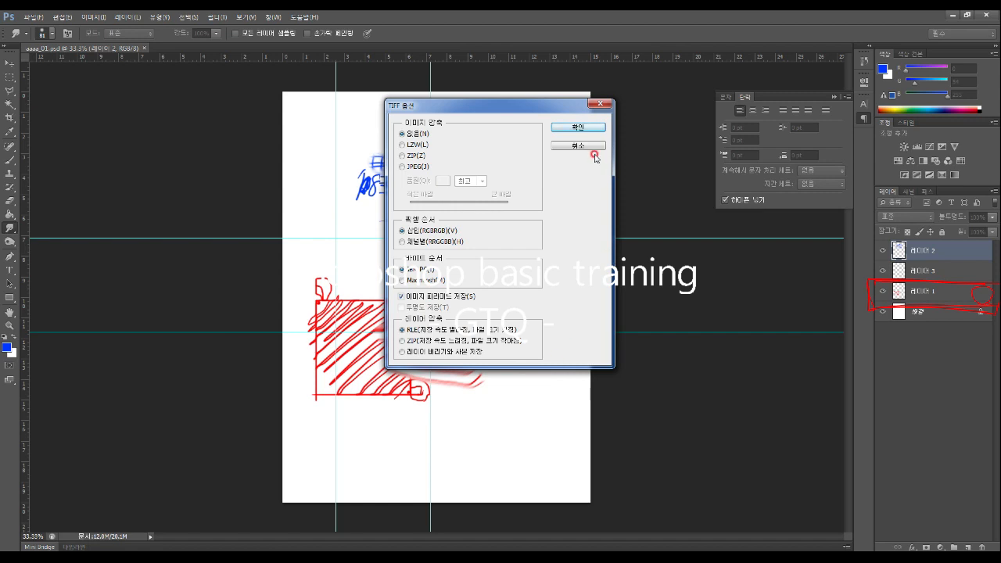
Accept the TIFF options and confirm that keeping layers increases the file size
click(588, 128)
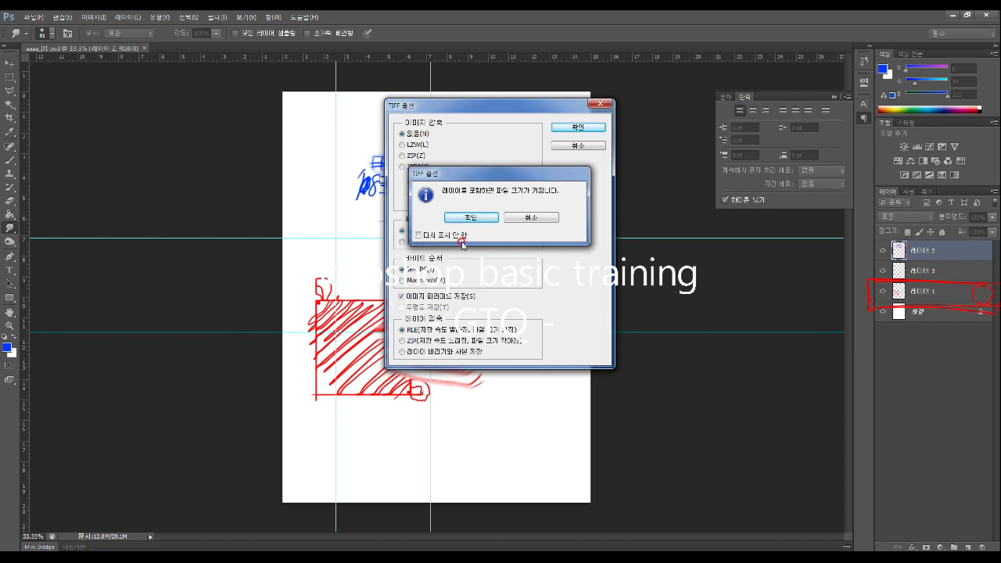
click(468, 218)
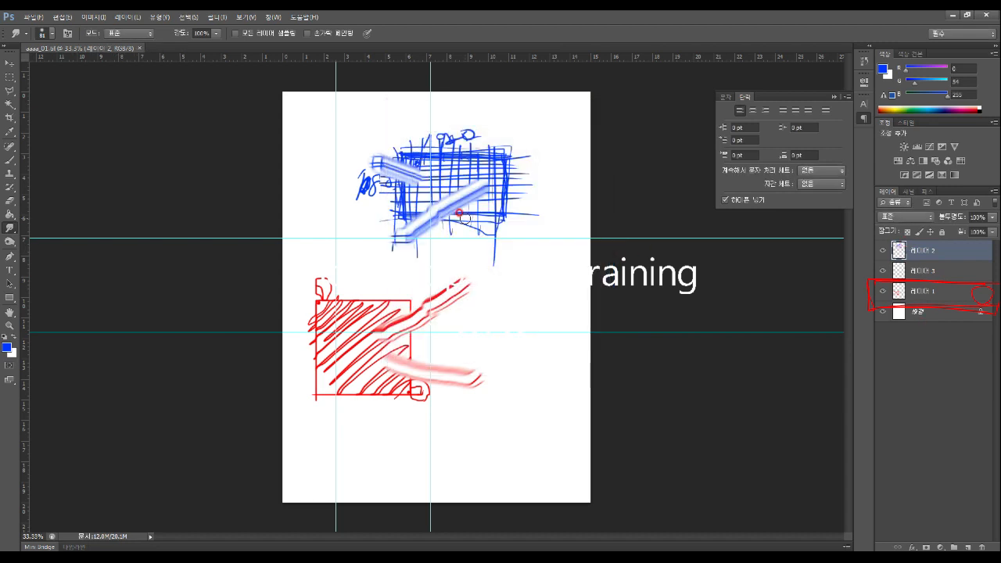
Open aaaa_01.tif from the Desktop through File > Open
click(34, 16)
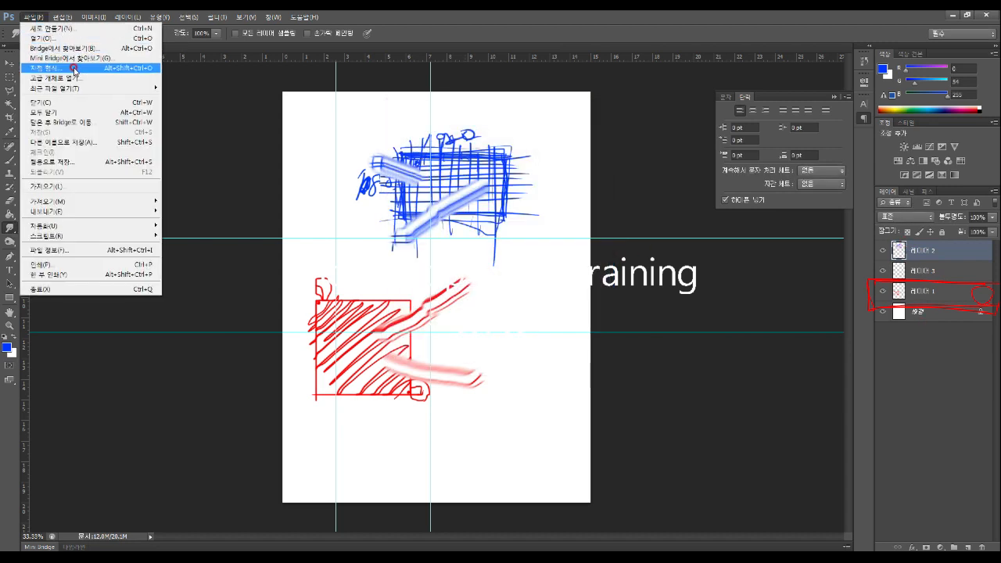
click(69, 37)
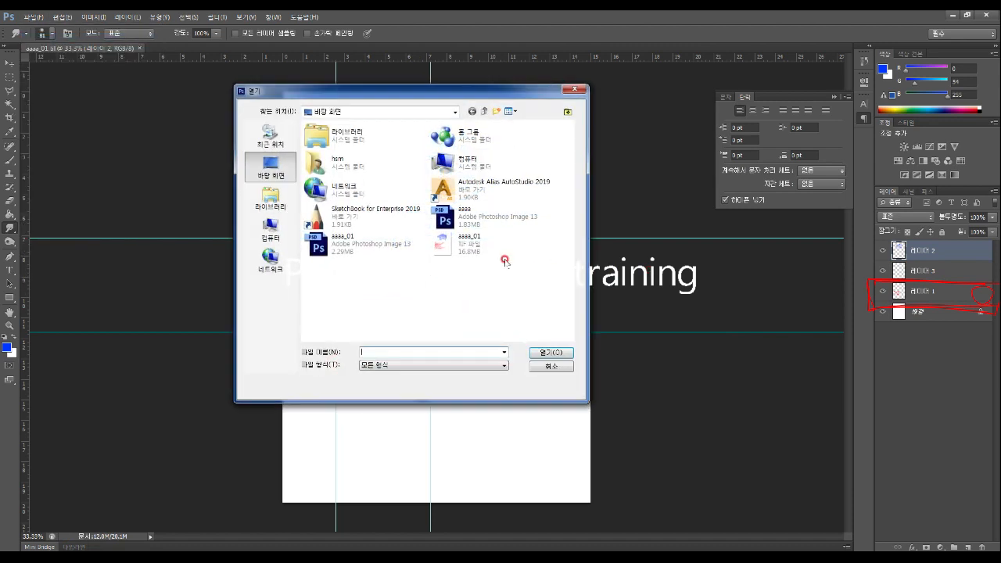
click(440, 246)
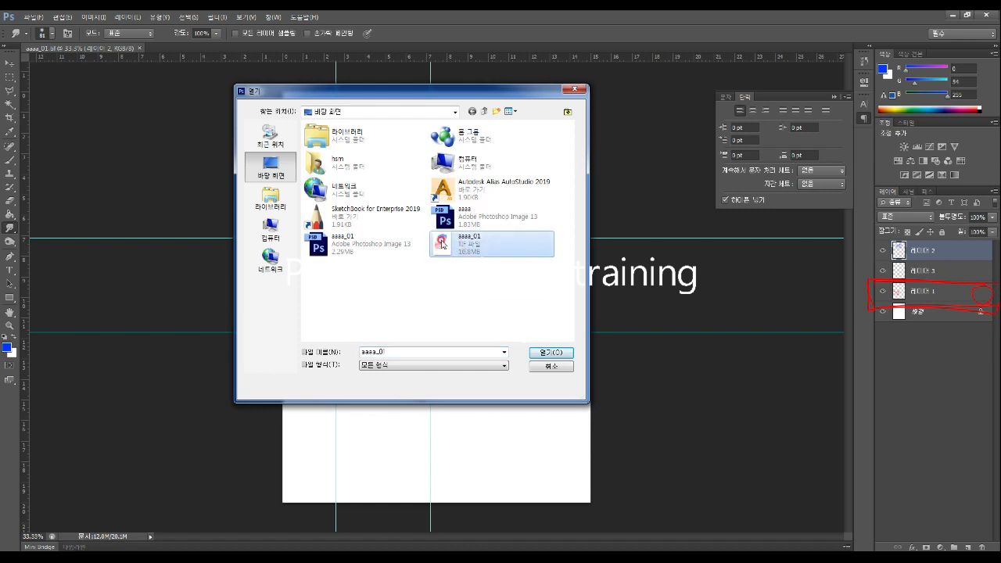
click(550, 352)
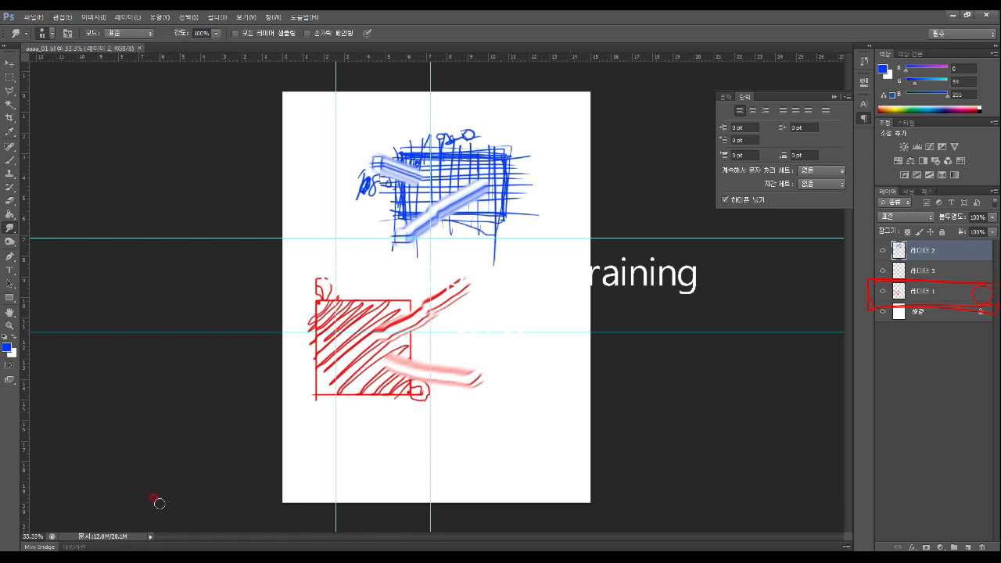
Open Explorer at the Desktop and drag the aaaa_01 TIFF into Photoshop
click(156, 558)
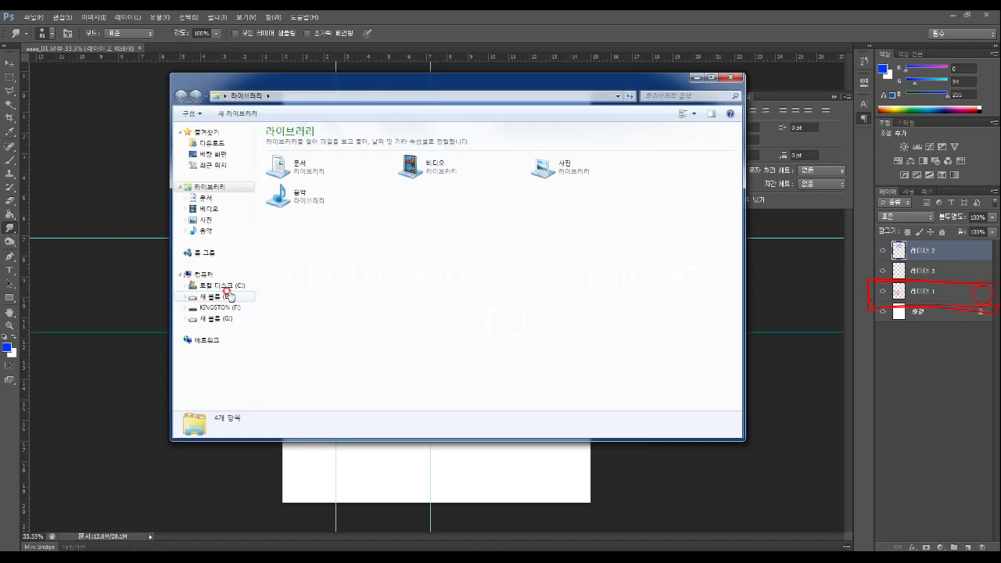
click(204, 155)
drag(518, 88, 688, 240)
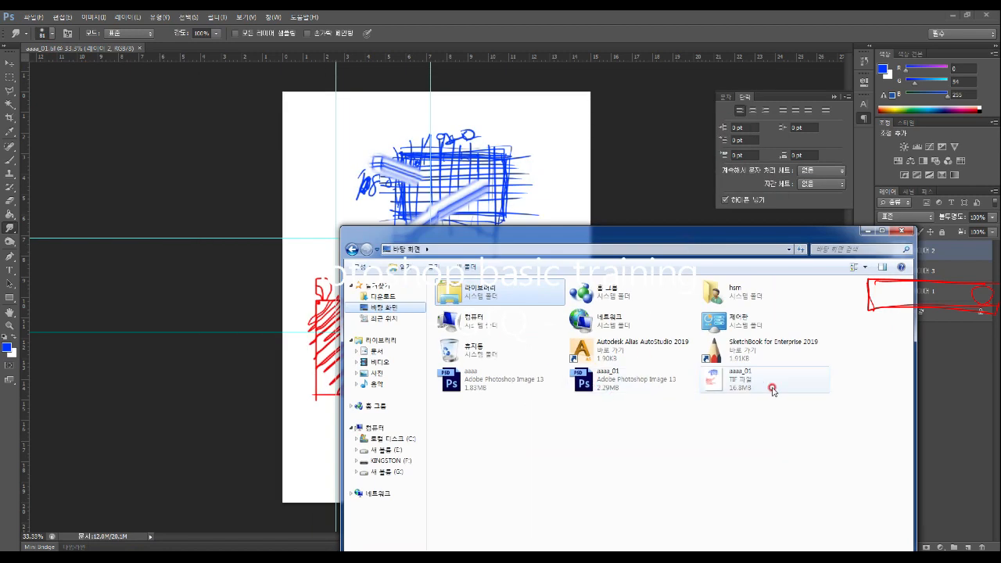
drag(751, 381, 347, 49)
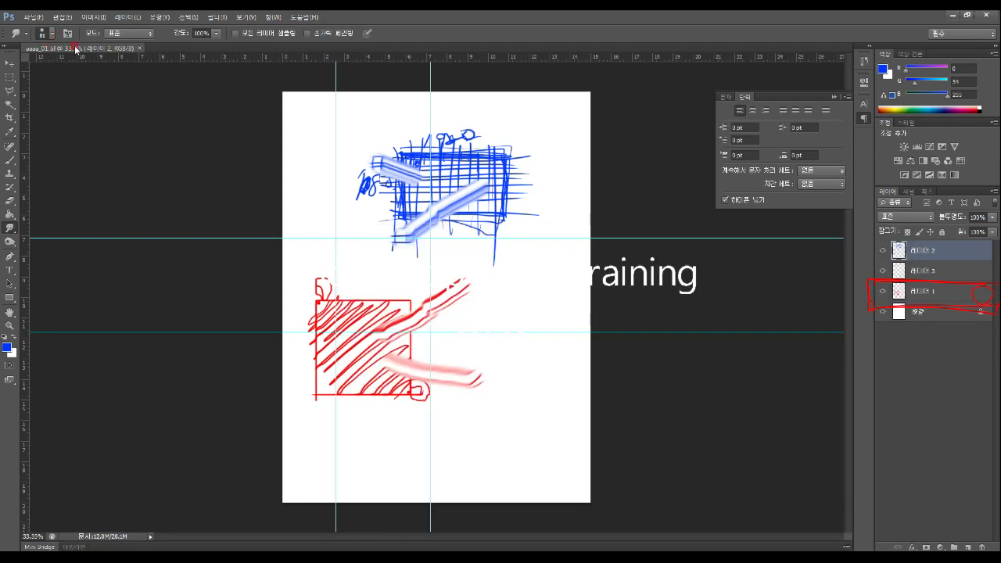
Close that aaaa_01 document and drop the TIFF onto Photoshop again
click(143, 47)
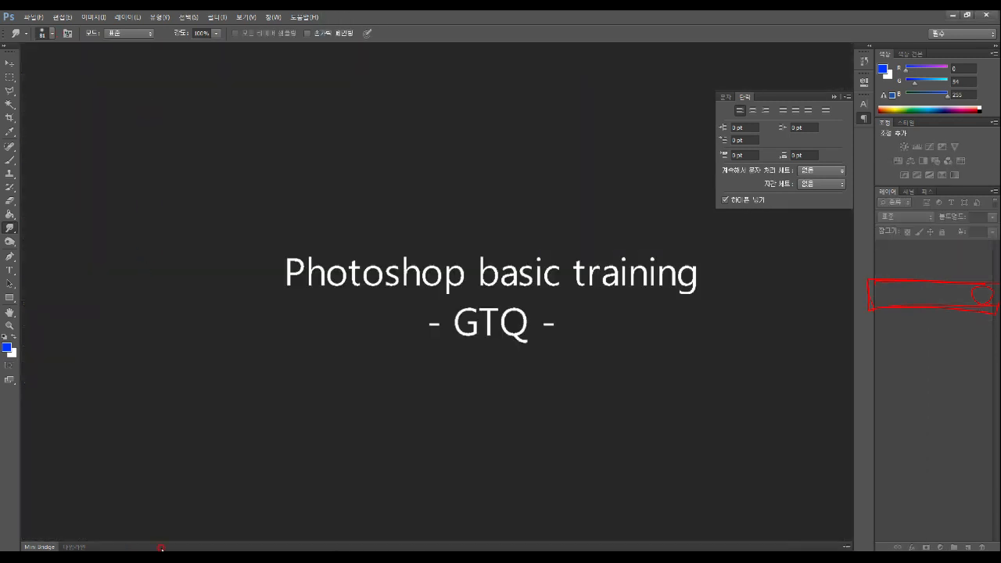
key(alt+Tab)
drag(720, 381, 199, 78)
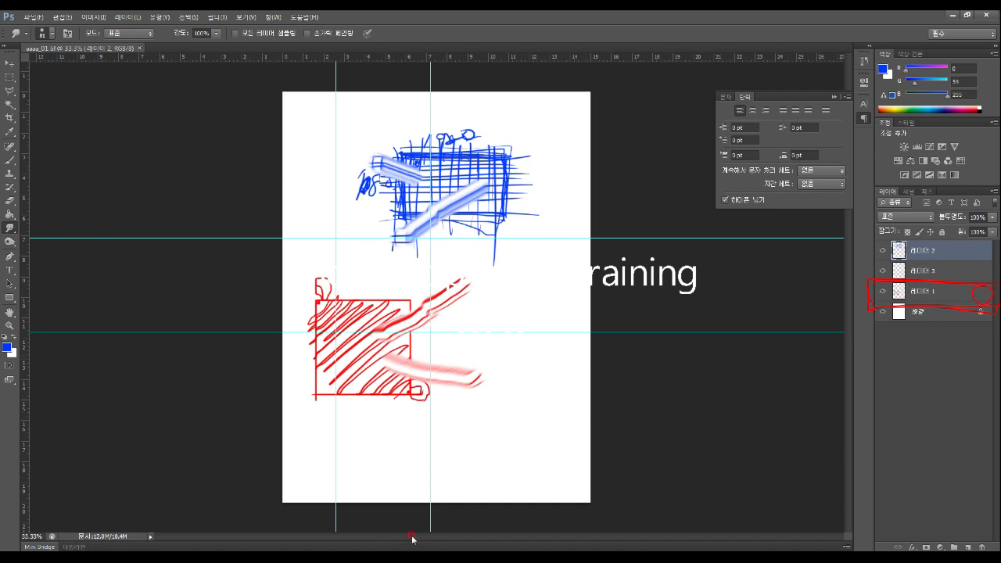
Open aaaa_01.psd from the desktop in Photoshop
click(952, 13)
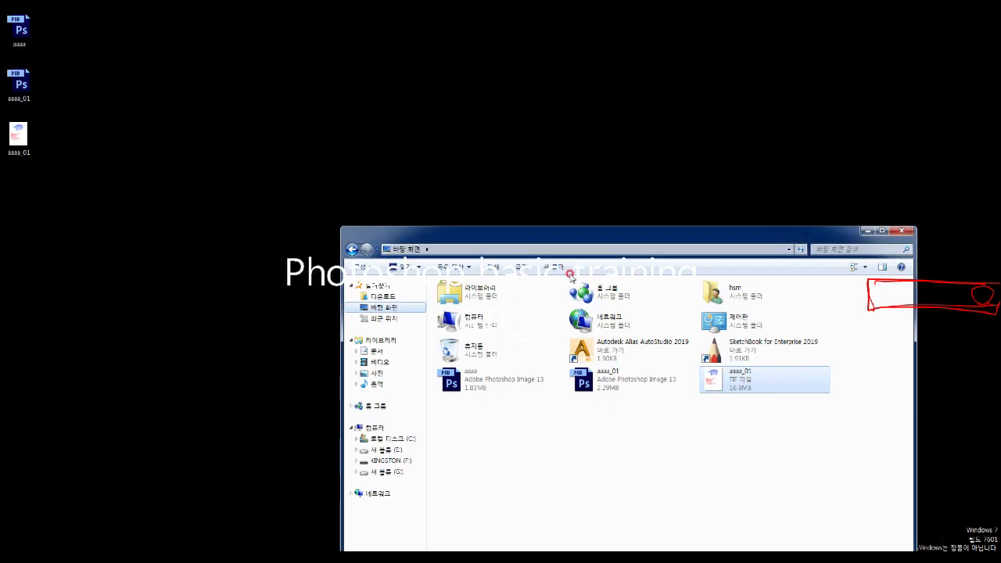
click(602, 391)
drag(602, 398, 638, 400)
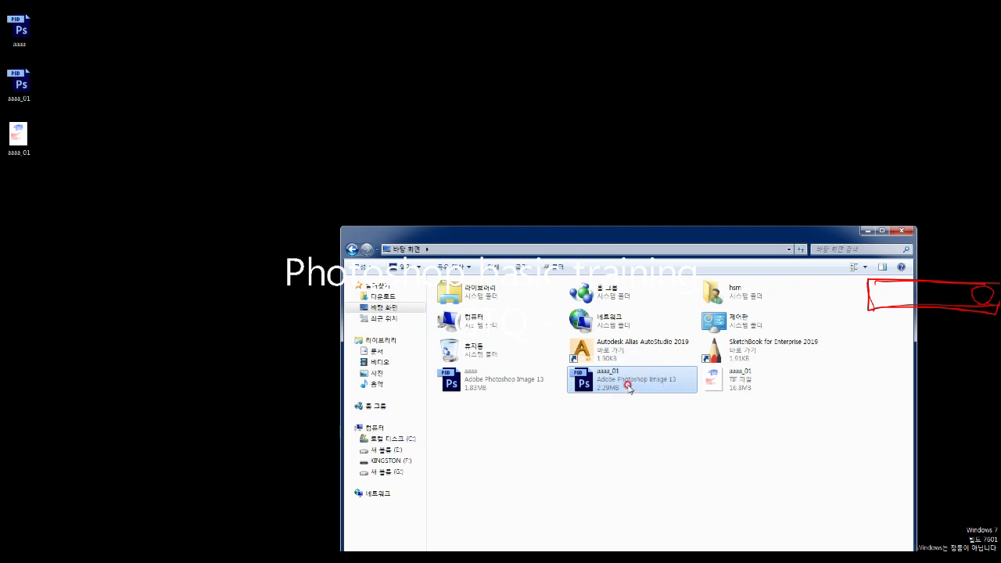
double_click(625, 384)
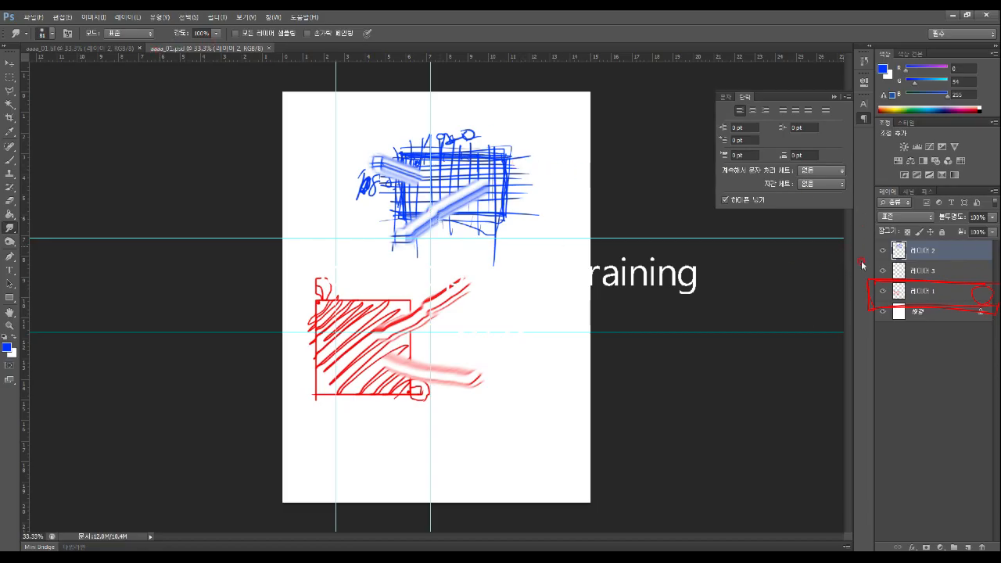
Switch between the aaaa_01.tif and aaaa_01.psd tabs, then close aaaa_01.psd
click(92, 49)
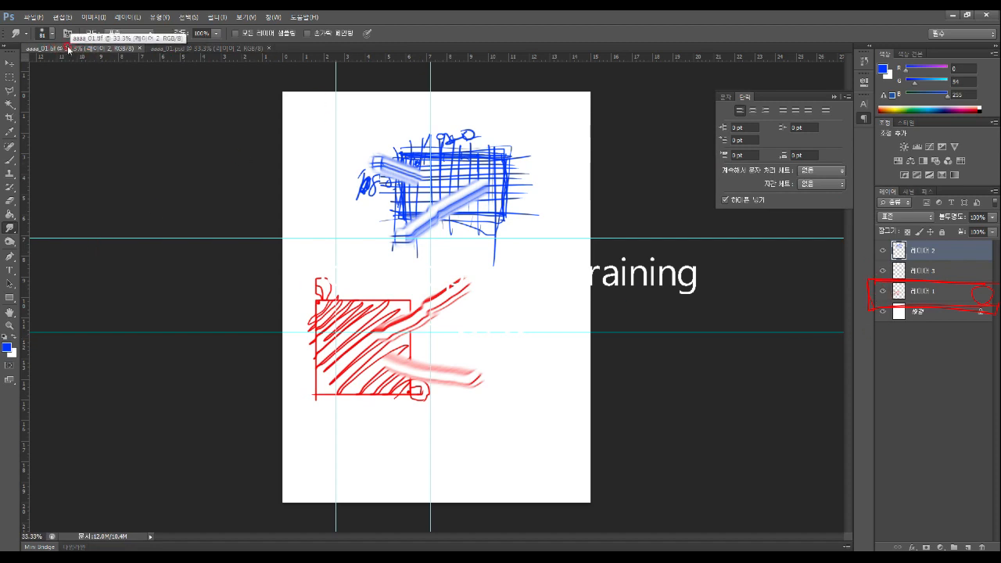
click(203, 52)
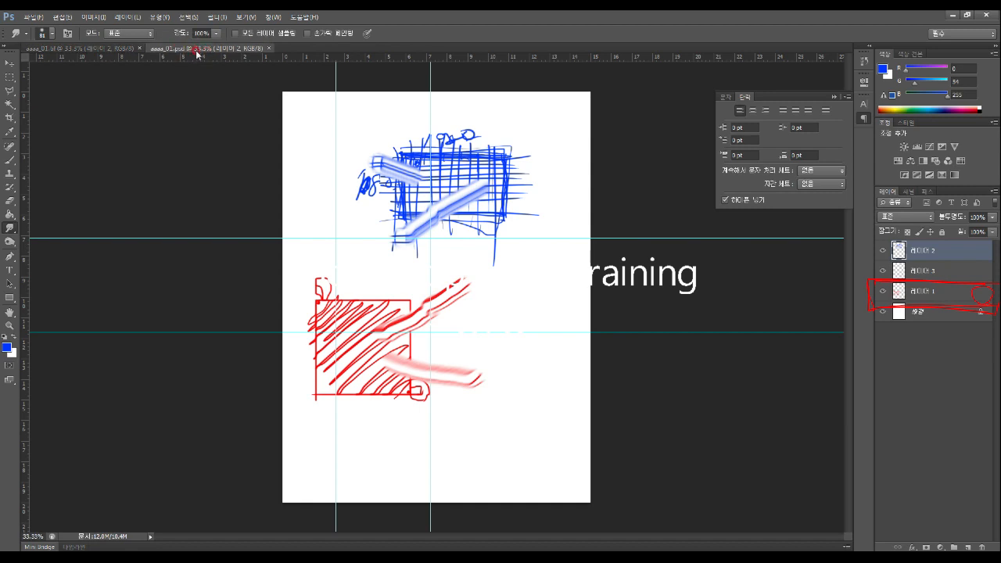
click(268, 47)
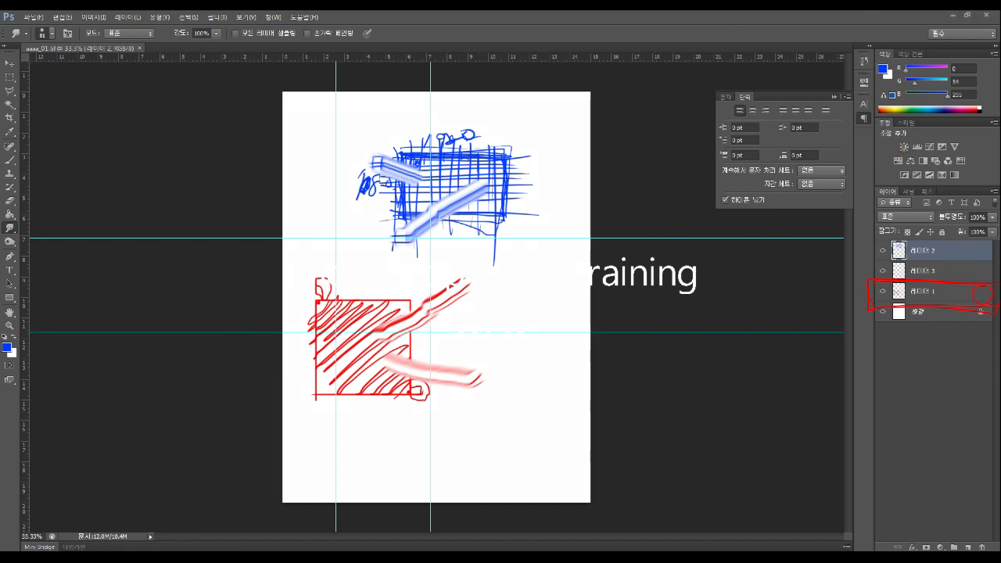
mouse_move(8, 29)
mouse_down()
mouse_move(494, 20)
mouse_move(484, 44)
mouse_move(393, 52)
mouse_move(131, 60)
mouse_move(4, 49)
mouse_move(48, 20)
mouse_up()
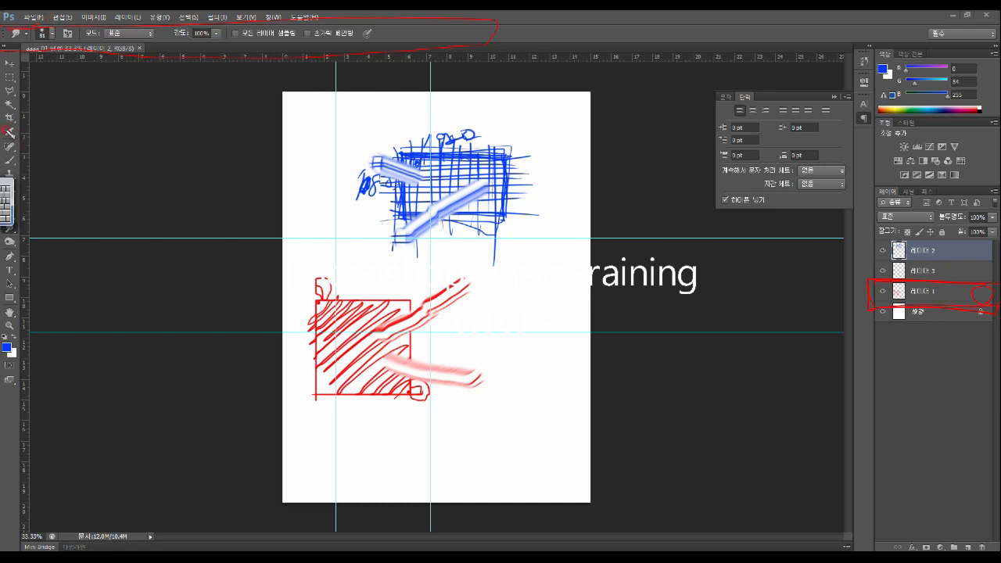
Cycle through Crop, Eyedropper, Brush, History Brush, Clone Stamp, Move and Pen, ending on Rectangle
mouse_move(13, 83)
mouse_down()
mouse_move(26, 290)
mouse_move(24, 362)
mouse_move(11, 380)
mouse_move(16, 75)
mouse_up()
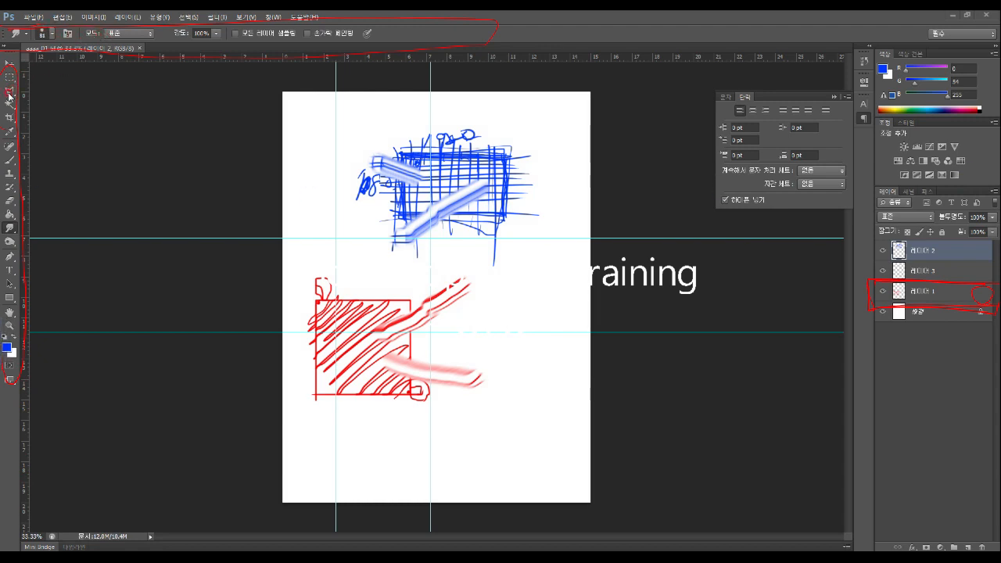
click(9, 118)
click(10, 131)
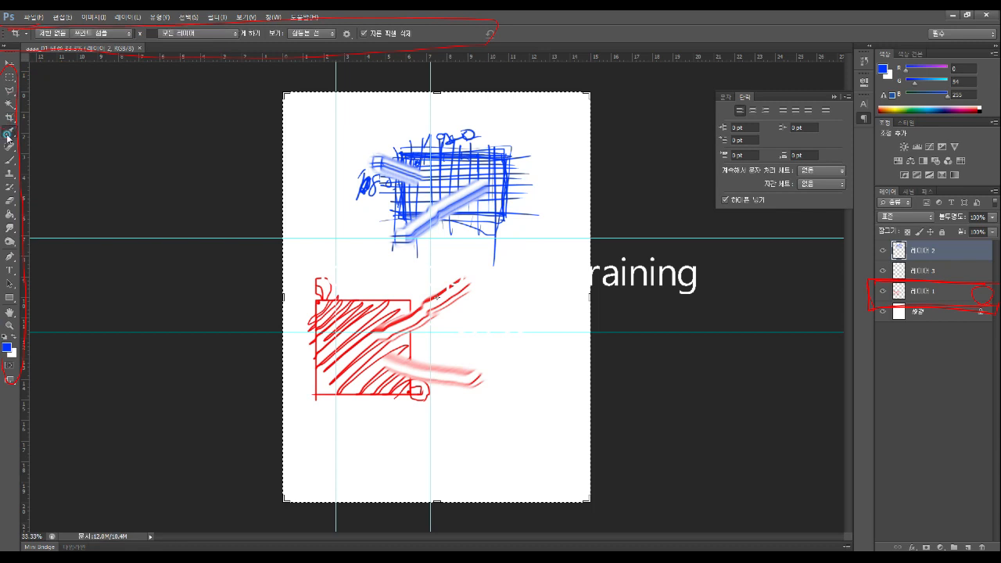
click(6, 160)
click(9, 186)
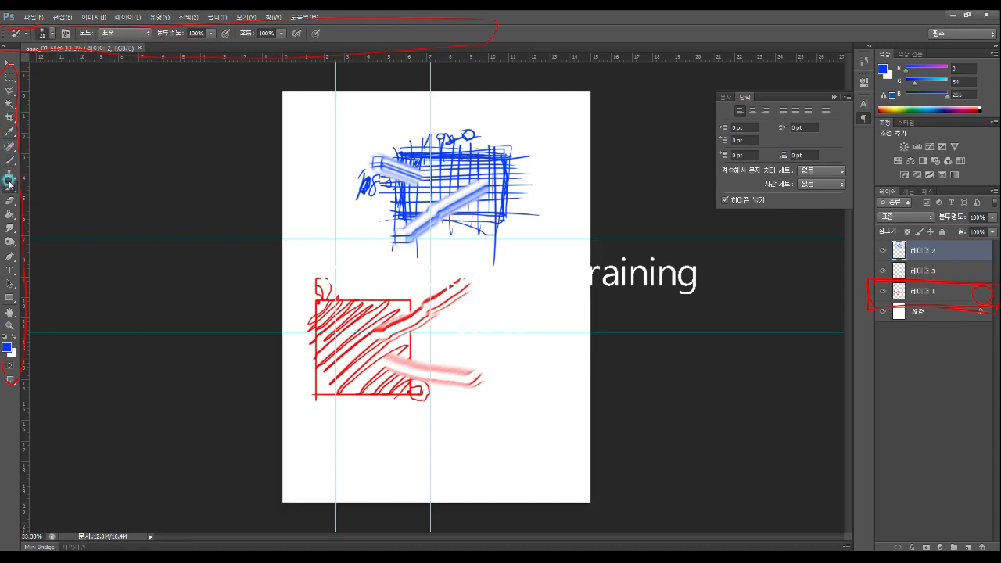
click(9, 174)
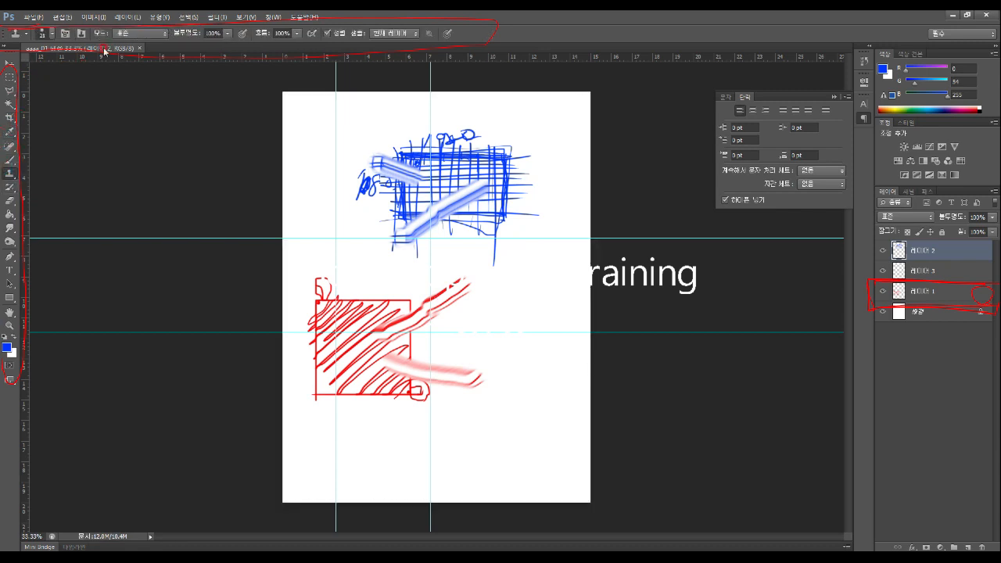
click(10, 63)
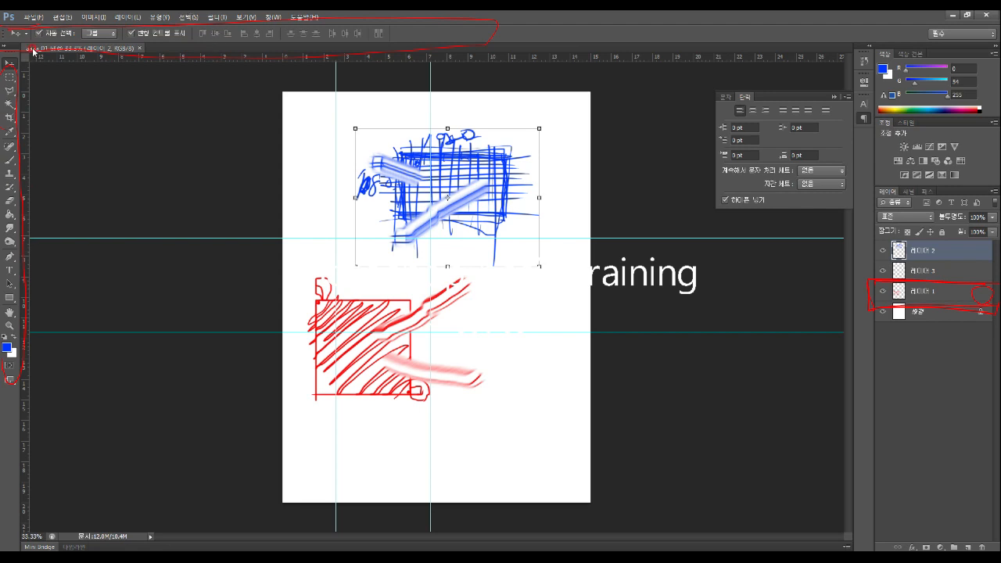
click(8, 259)
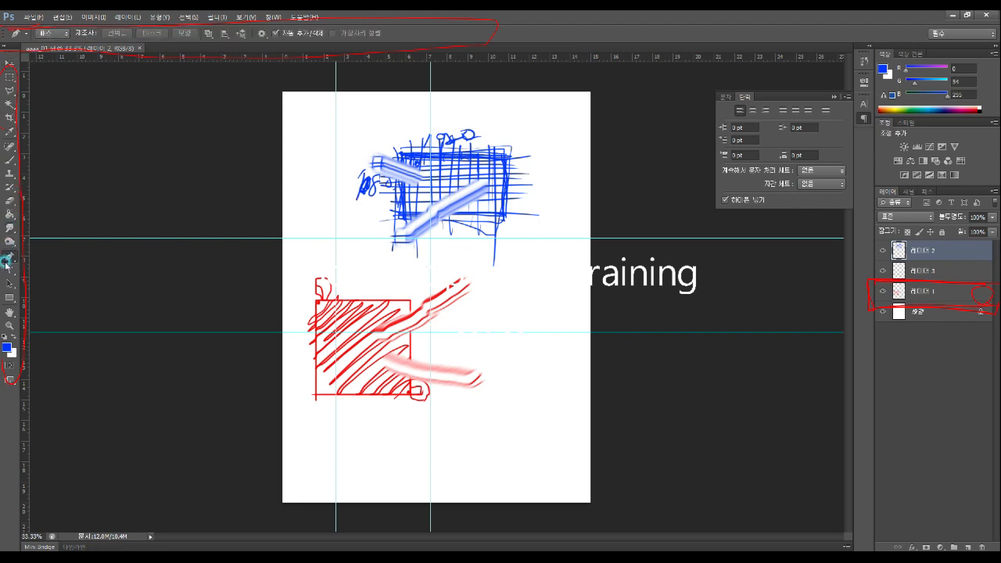
click(9, 297)
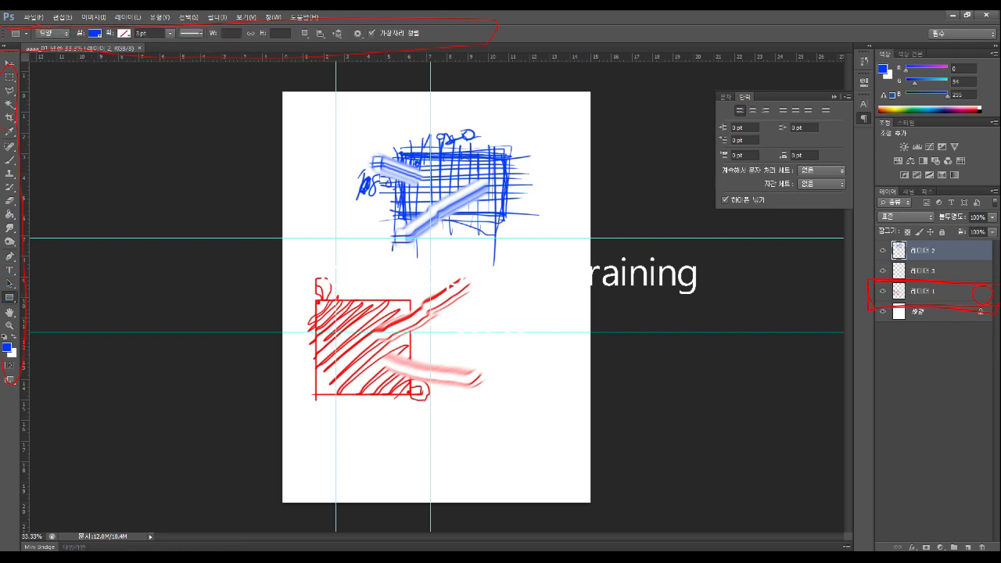
key(Escape)
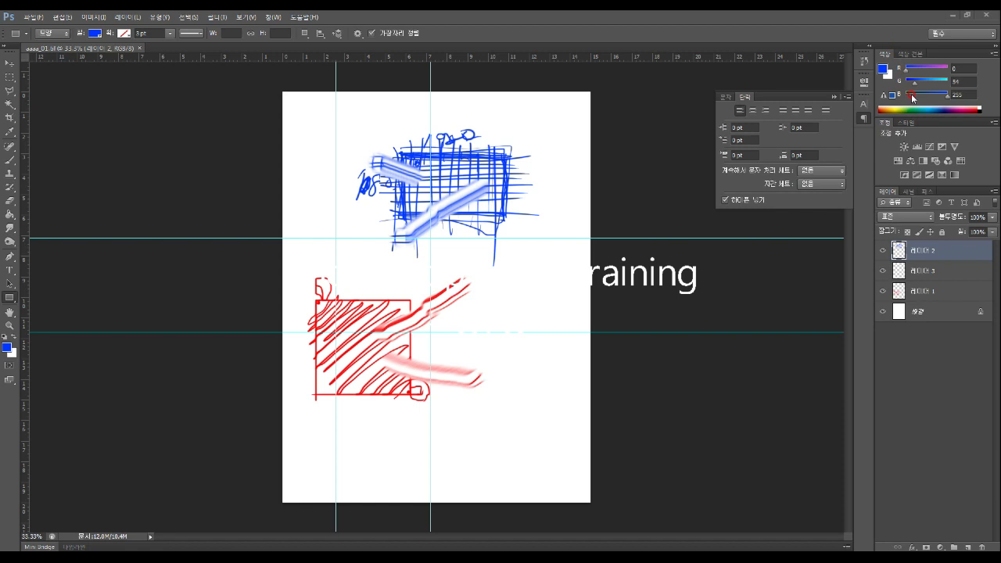
Show the History panel, revert to the just-opened state and view layer properties
click(864, 60)
click(864, 60)
click(864, 61)
click(820, 86)
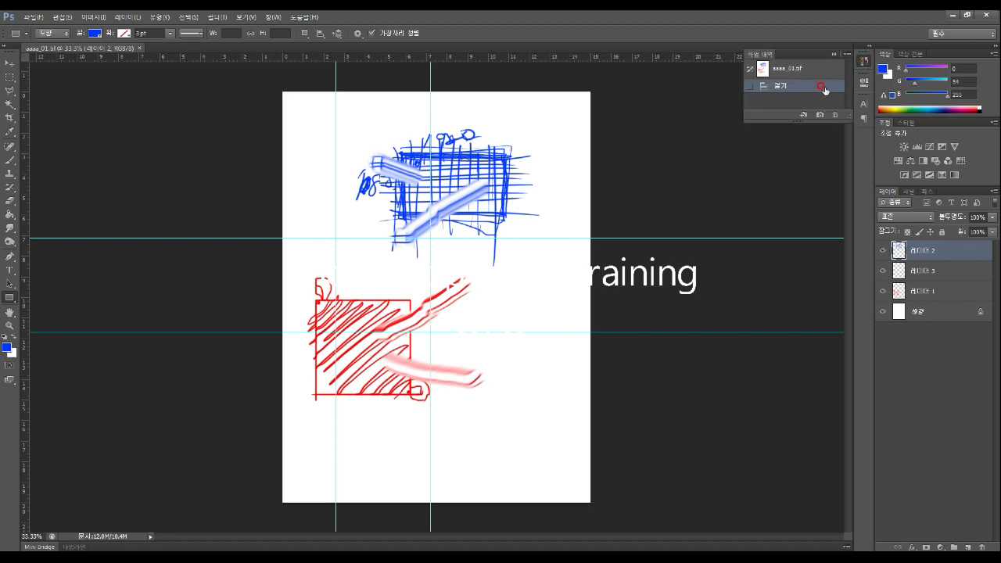
click(863, 81)
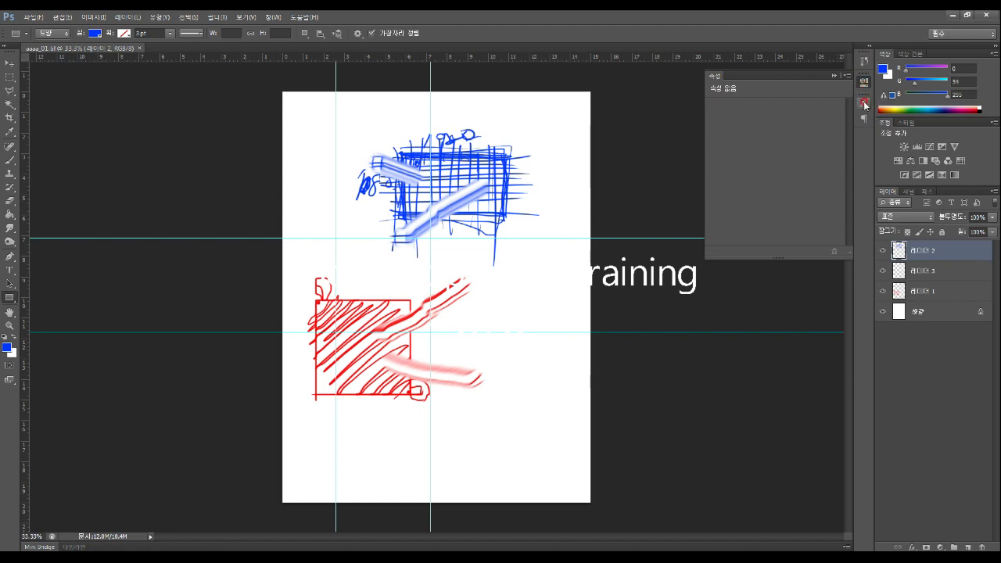
Expand the Color/Adjustments/Layers and History/Properties/Paragraph docks fully
click(993, 47)
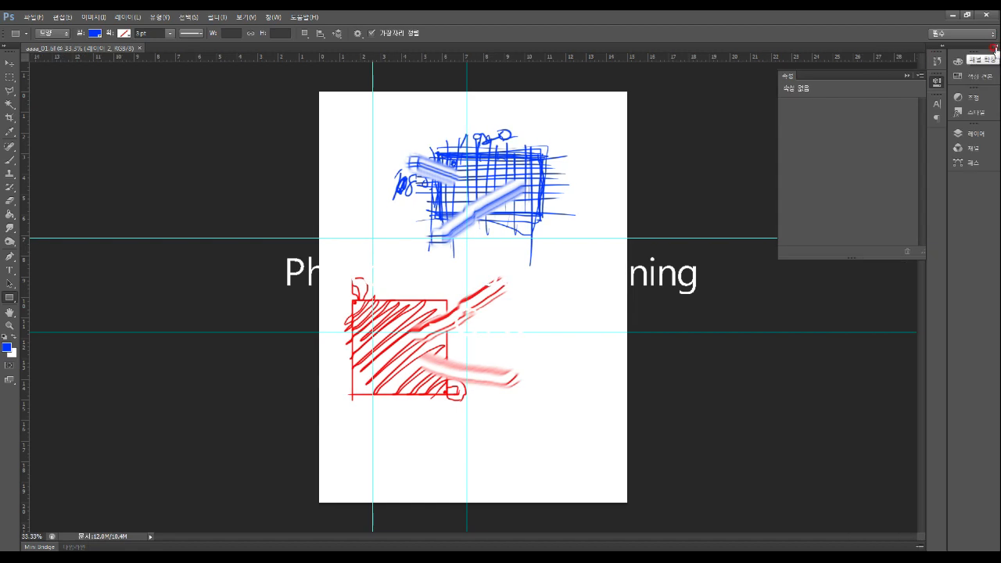
click(993, 47)
click(993, 47)
click(993, 47)
click(869, 48)
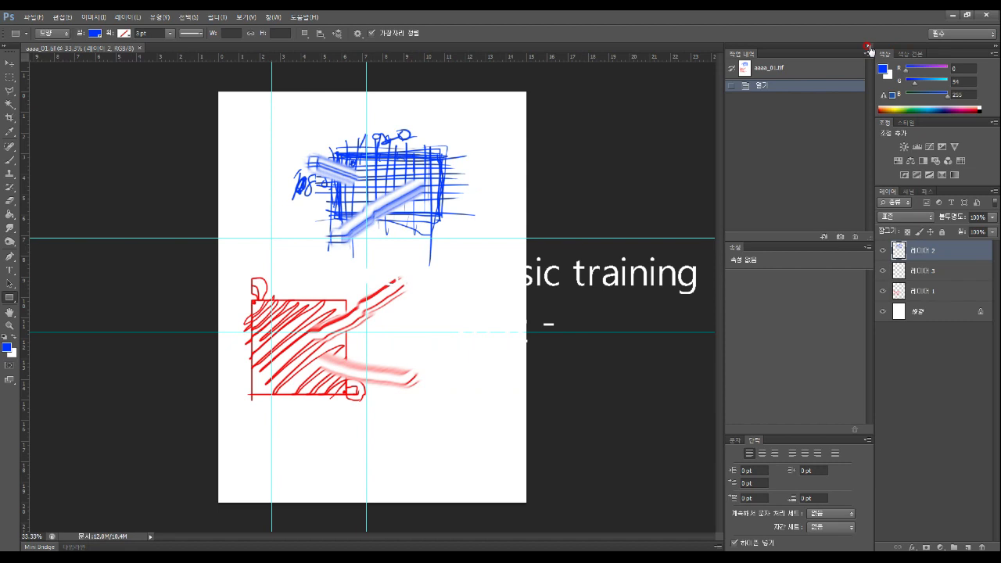
click(869, 49)
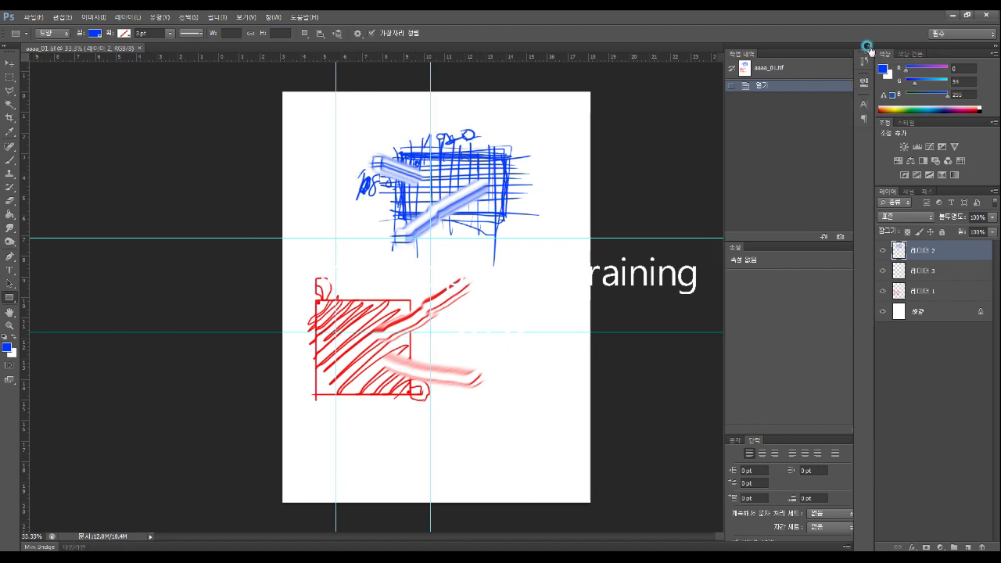
click(867, 47)
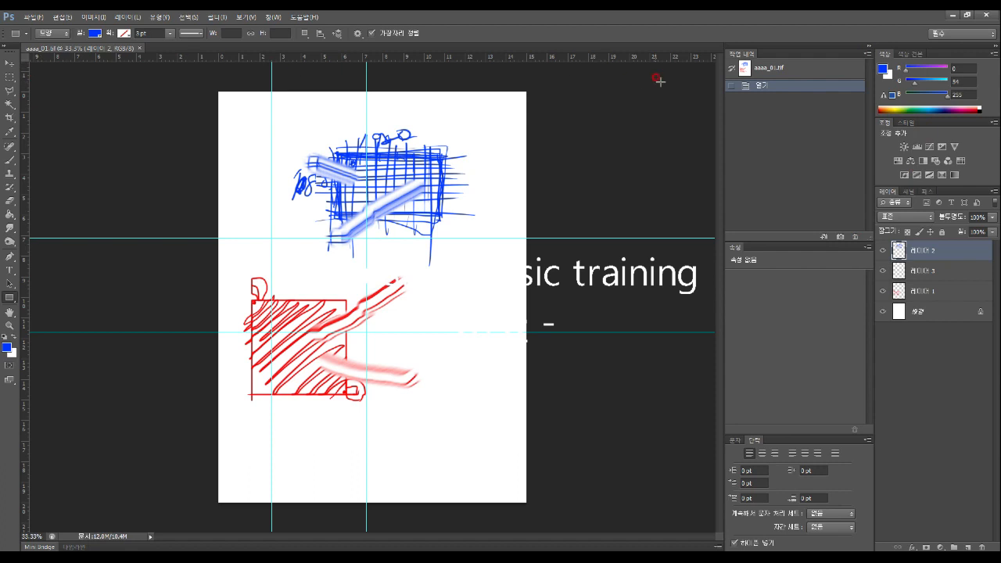
click(867, 50)
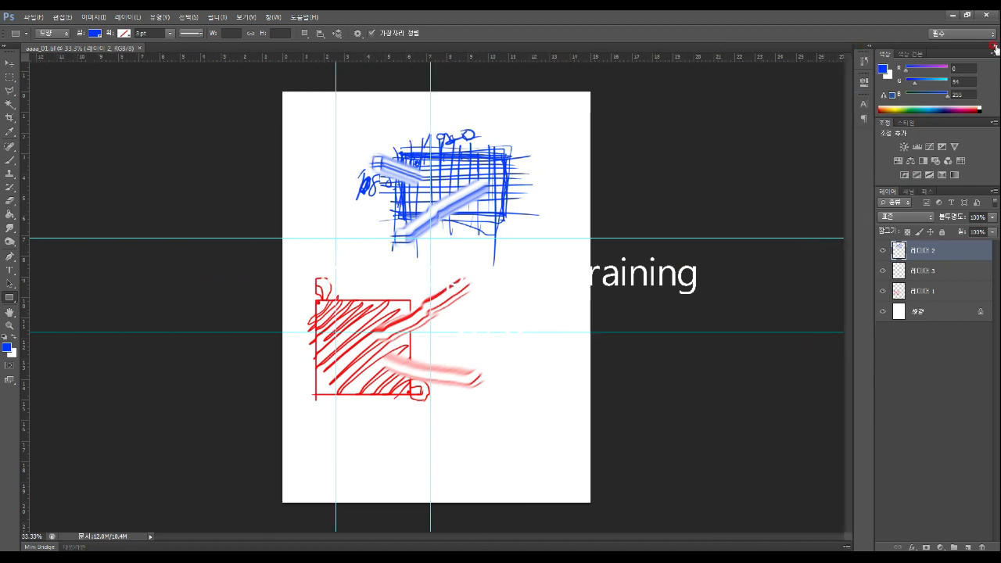
click(993, 46)
click(993, 46)
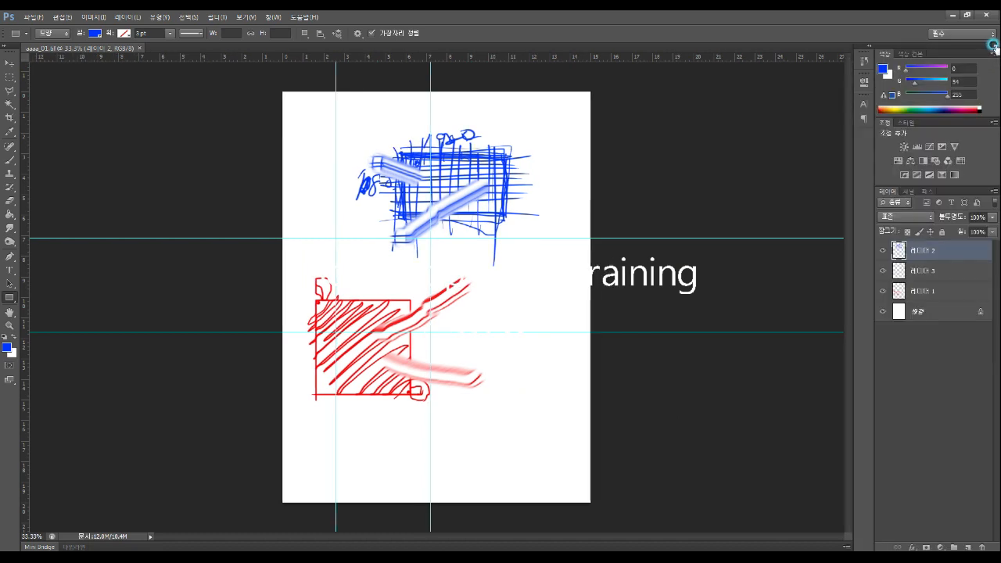
click(865, 47)
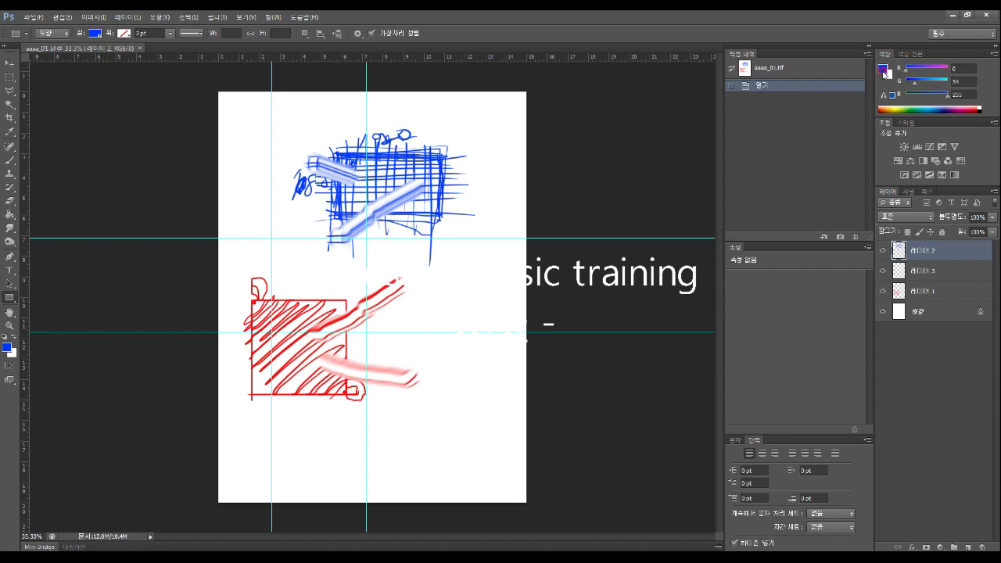
click(883, 69)
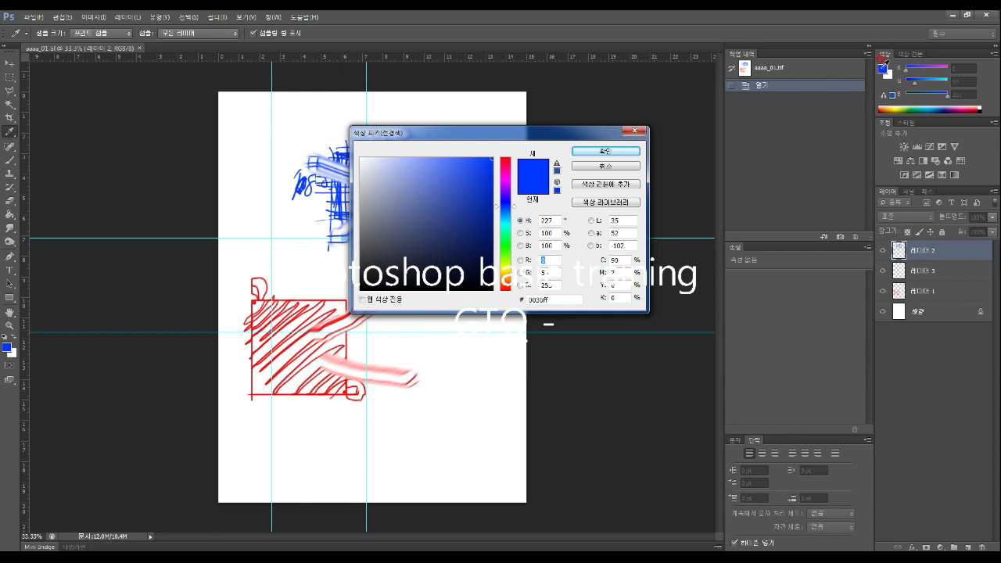
drag(463, 133, 473, 111)
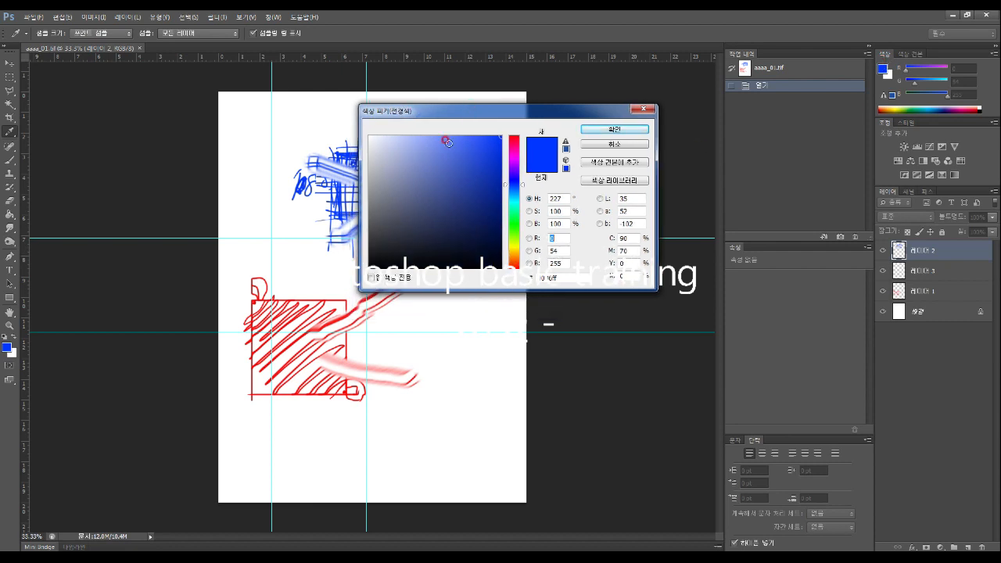
click(476, 161)
click(486, 184)
mouse_move(432, 175)
mouse_down()
mouse_move(387, 155)
mouse_move(405, 205)
mouse_up()
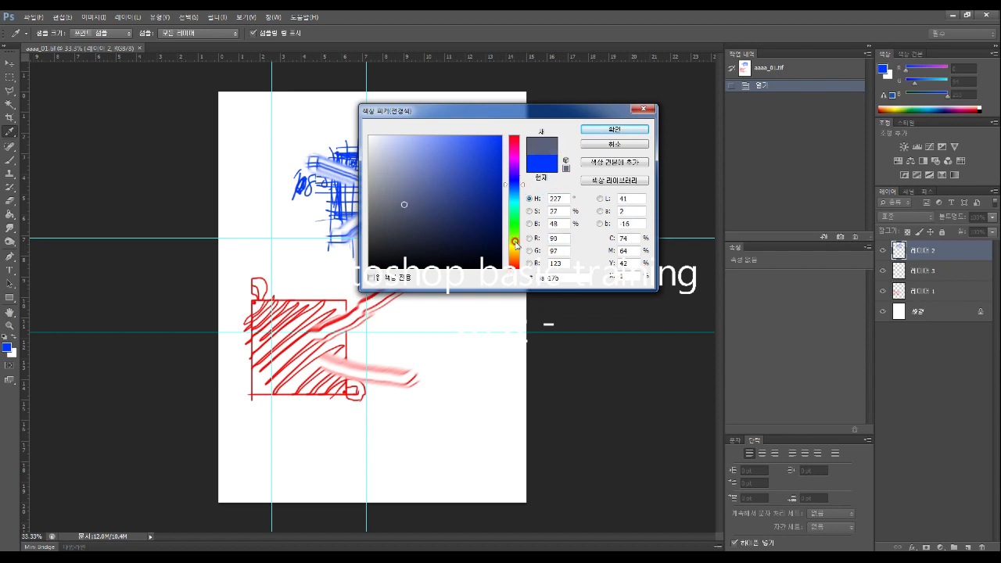
mouse_move(522, 186)
mouse_down()
mouse_move(522, 272)
mouse_move(524, 135)
mouse_up()
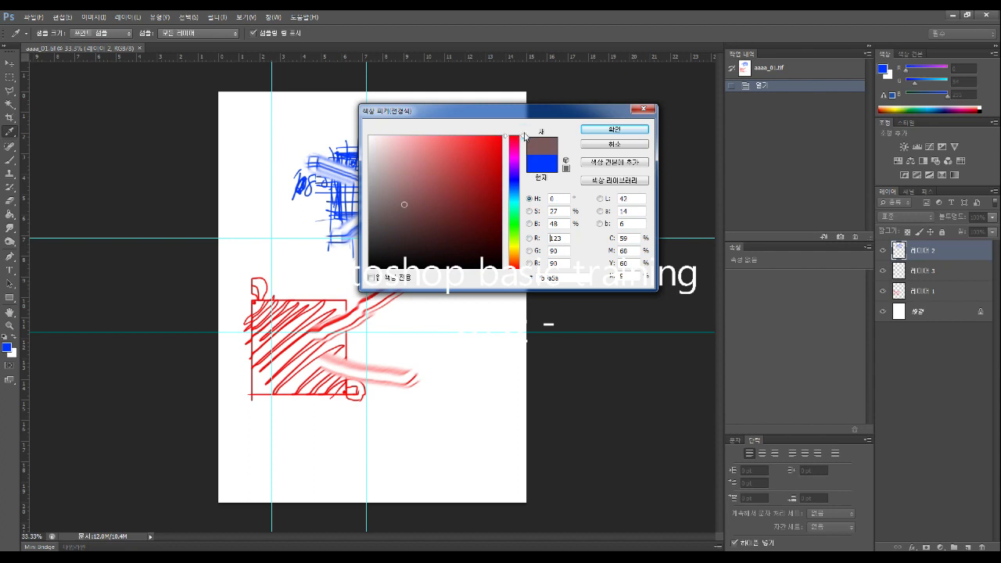
mouse_move(524, 138)
mouse_down()
mouse_move(522, 254)
mouse_move(518, 136)
mouse_move(522, 209)
mouse_up()
mouse_move(469, 168)
mouse_down()
mouse_move(422, 143)
mouse_move(447, 191)
mouse_move(474, 186)
mouse_move(482, 159)
mouse_up()
click(434, 195)
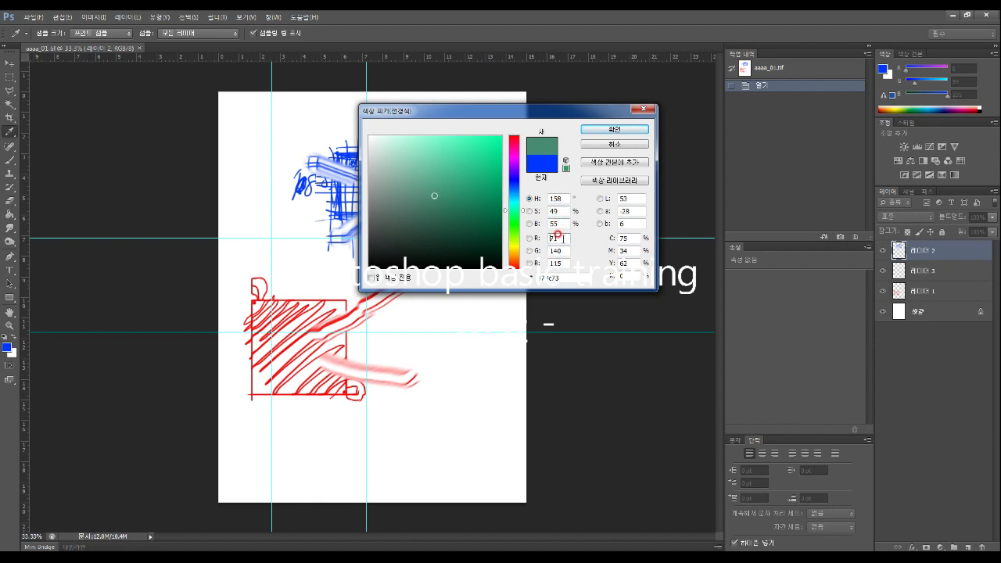
click(484, 161)
click(479, 146)
click(438, 178)
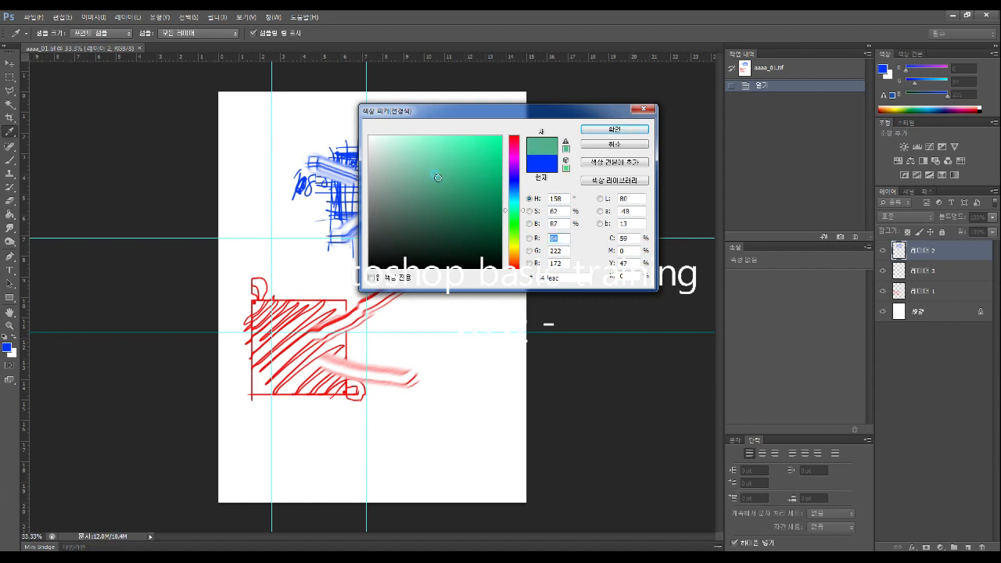
click(487, 145)
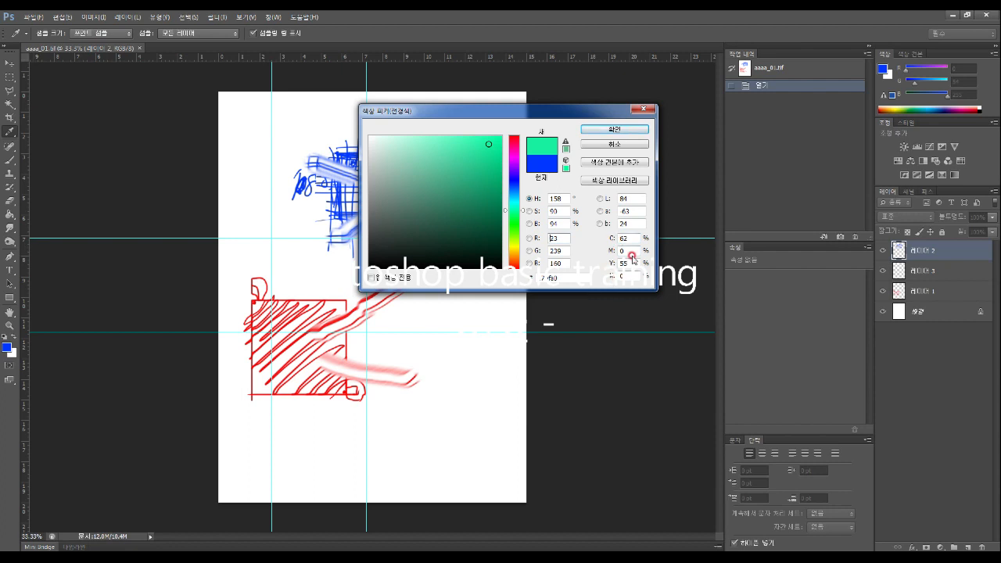
click(643, 110)
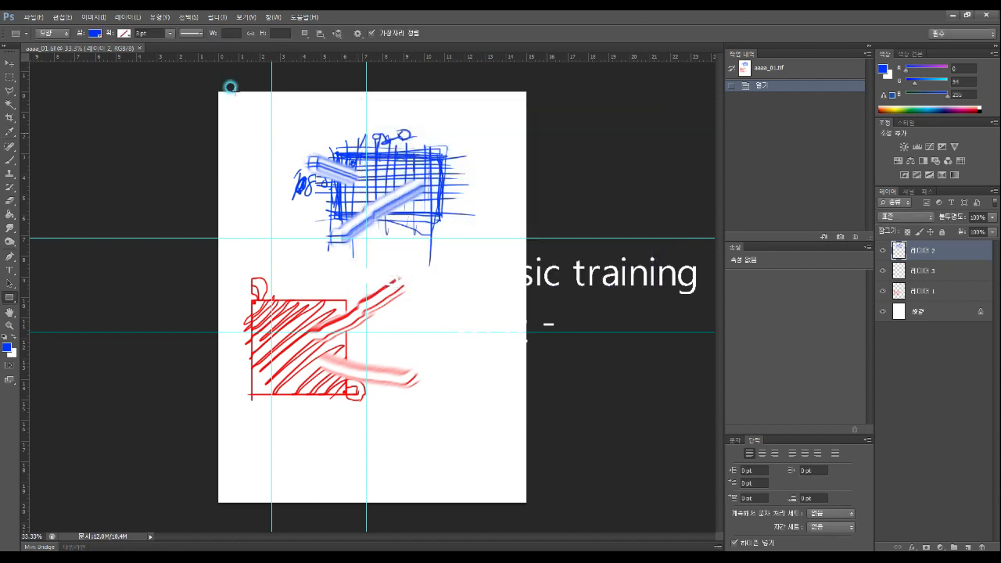
click(62, 17)
mouse_move(93, 17)
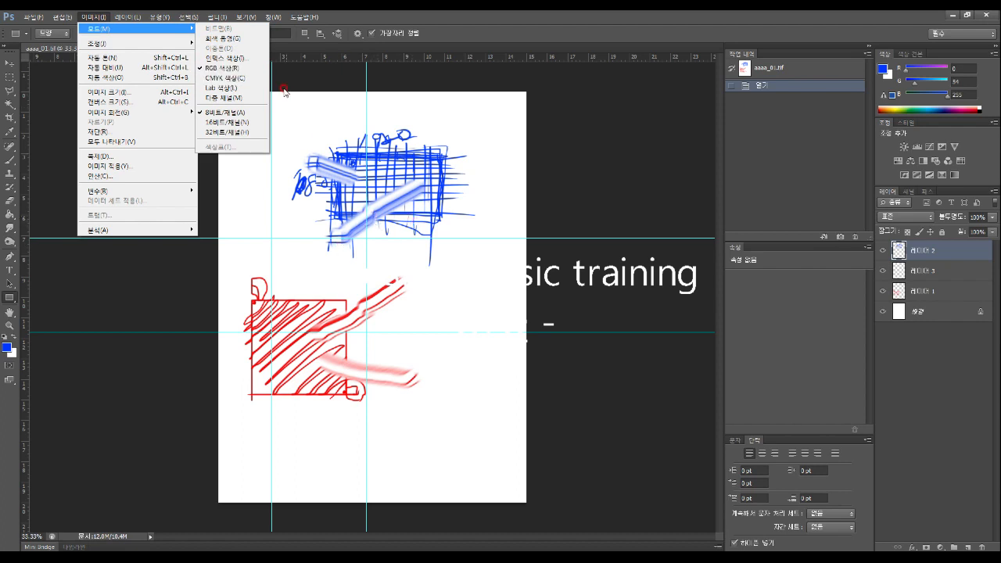
click(228, 78)
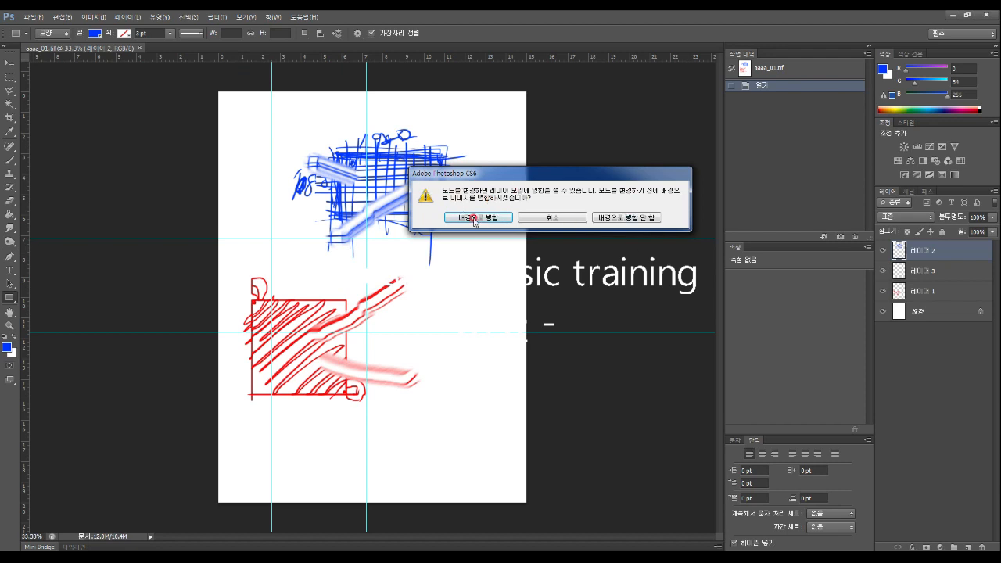
click(554, 218)
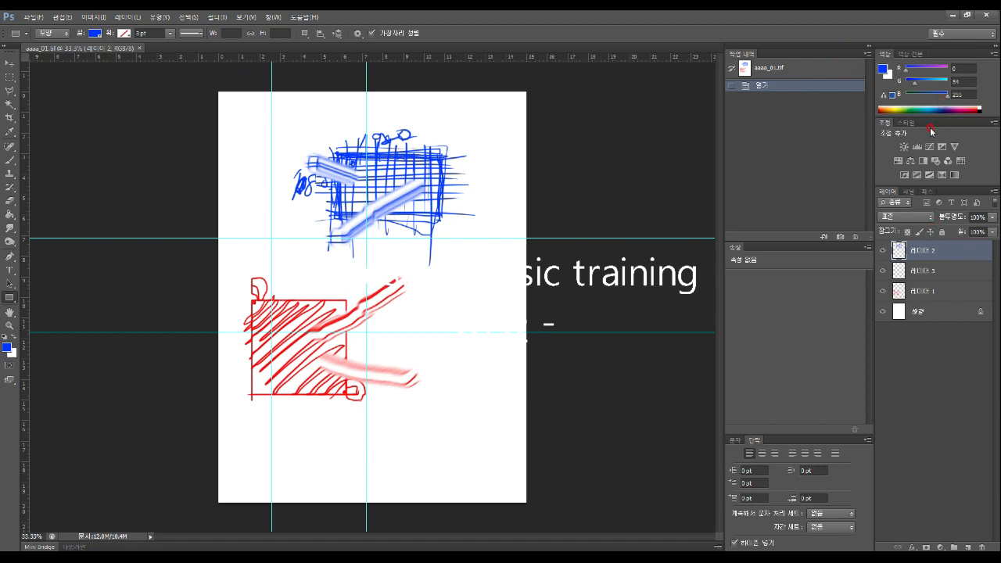
Try a series of preset styles on Layer 2, settling on the speckled pale one
click(906, 122)
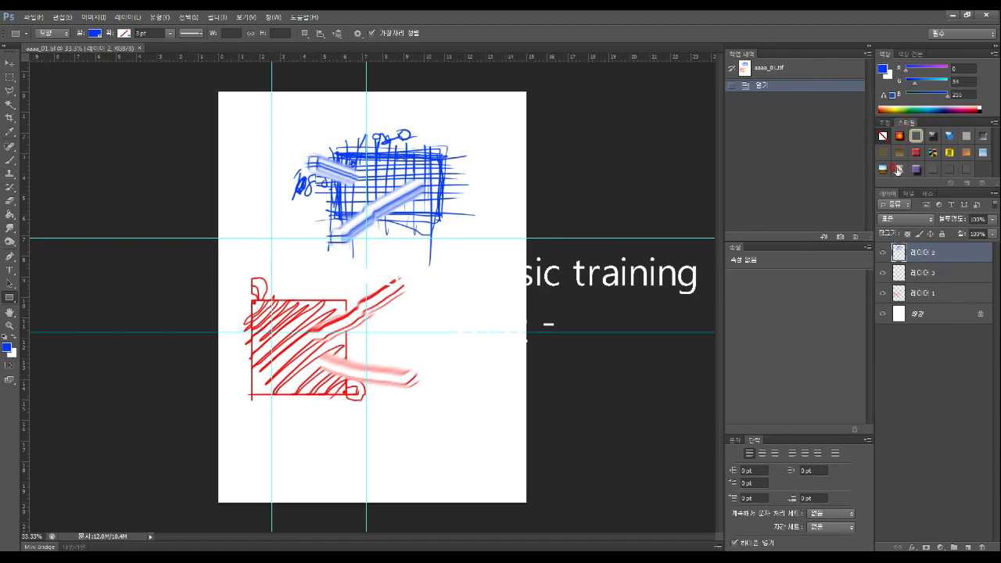
click(905, 136)
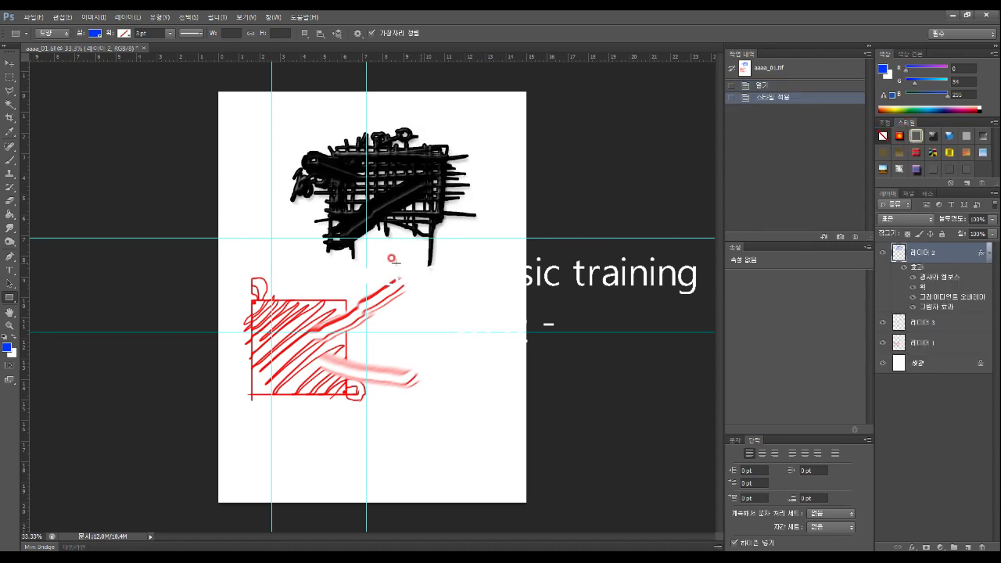
click(932, 135)
click(952, 136)
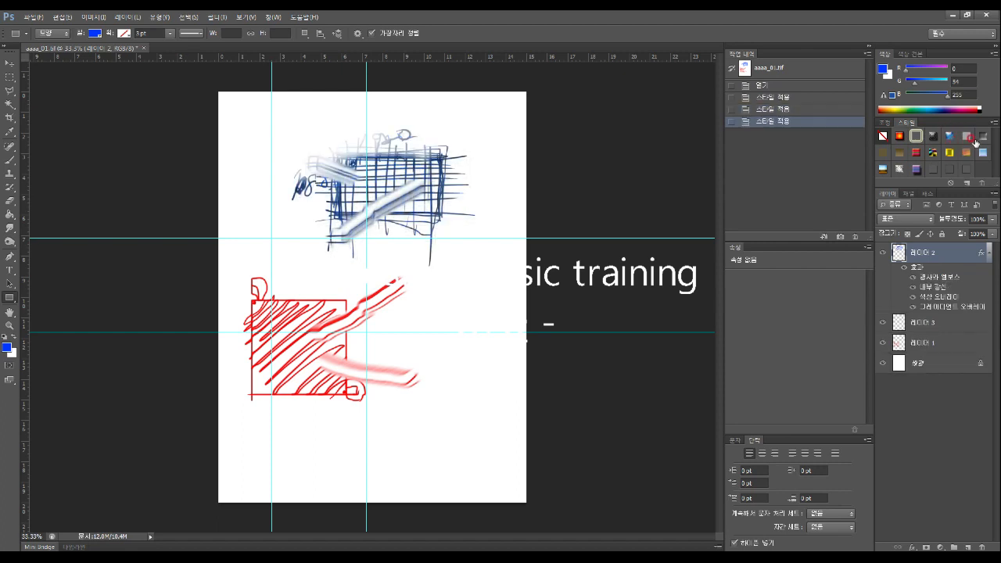
click(967, 136)
click(981, 137)
click(981, 153)
click(948, 153)
click(932, 154)
click(896, 158)
click(916, 168)
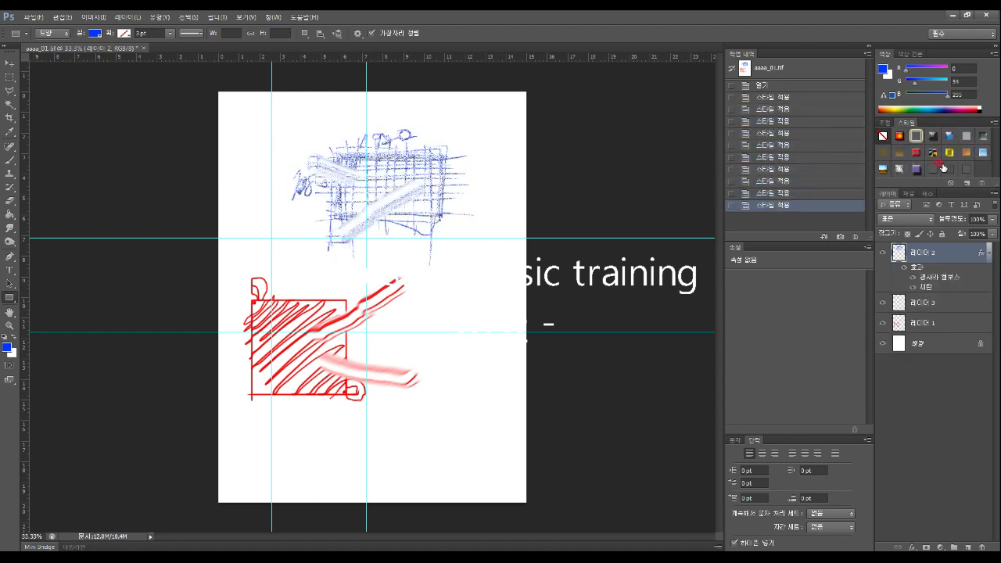
click(883, 123)
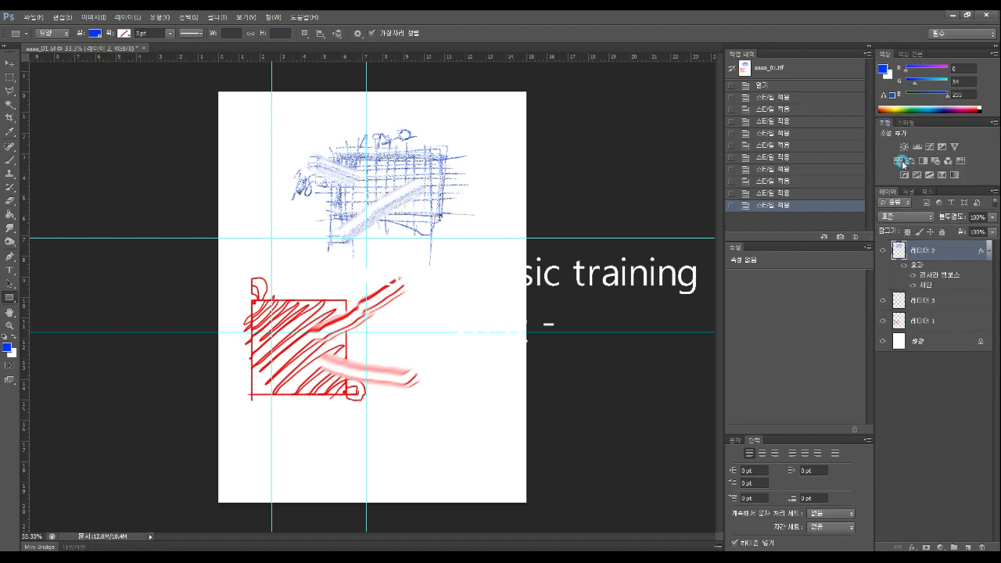
Add Brightness/Contrast, Levels and Curves layers, then drag two points on the curve
click(905, 148)
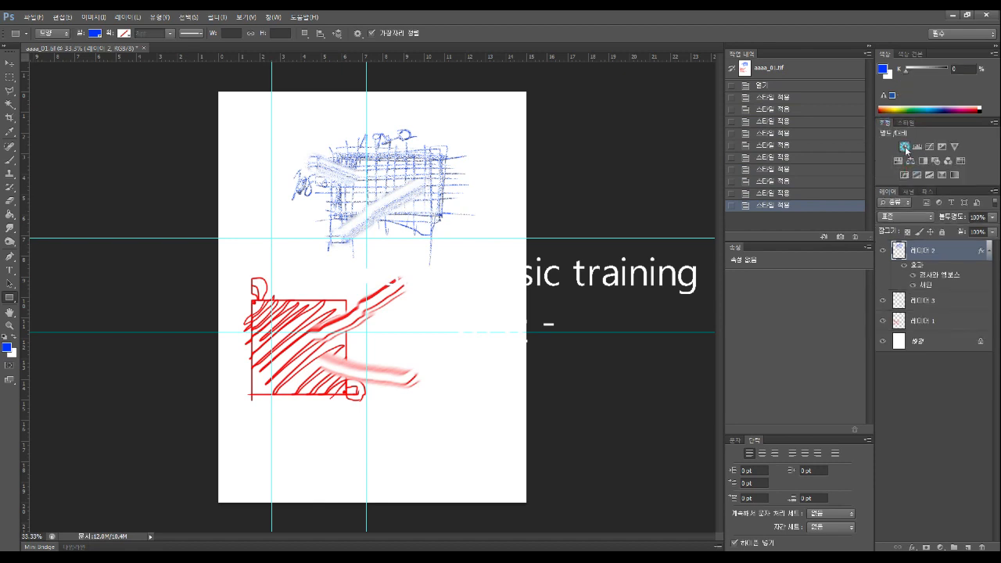
click(921, 147)
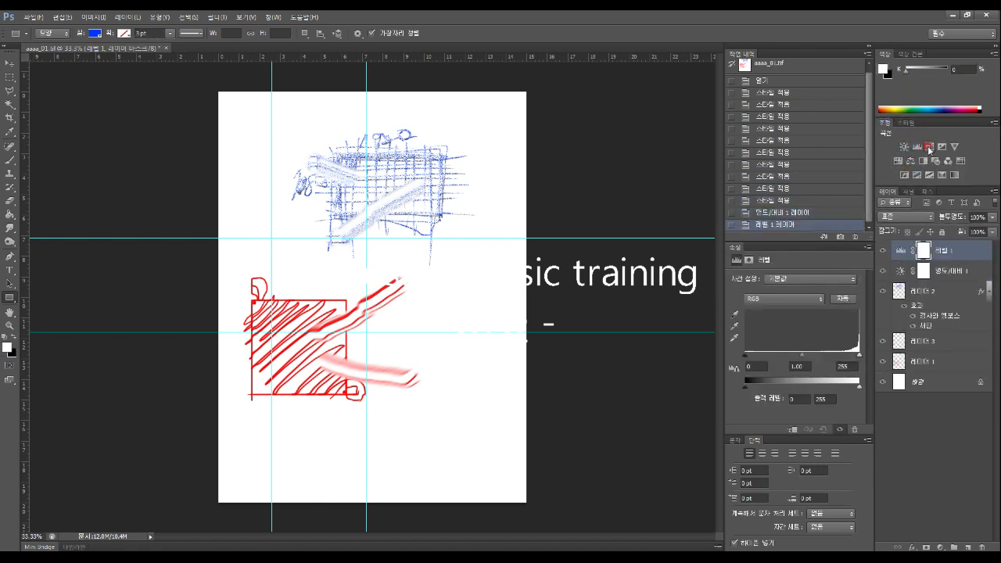
click(928, 146)
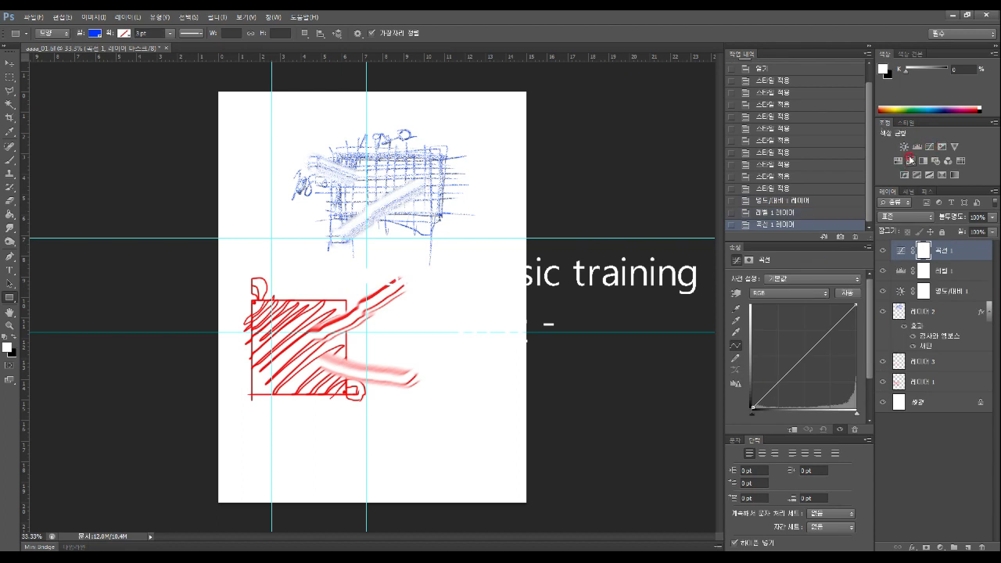
drag(797, 351, 784, 404)
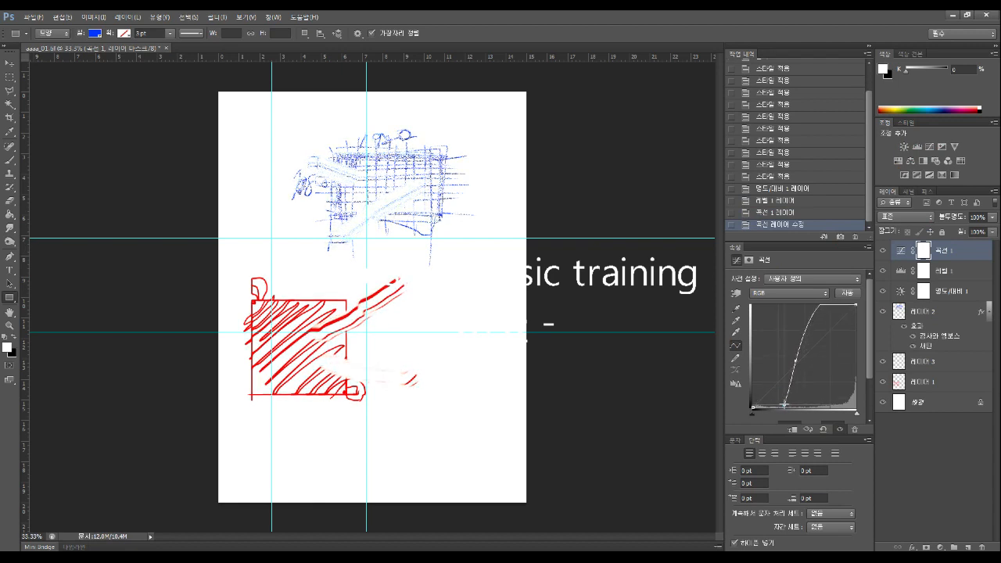
mouse_move(817, 318)
mouse_down()
mouse_move(810, 312)
mouse_move(831, 361)
mouse_up()
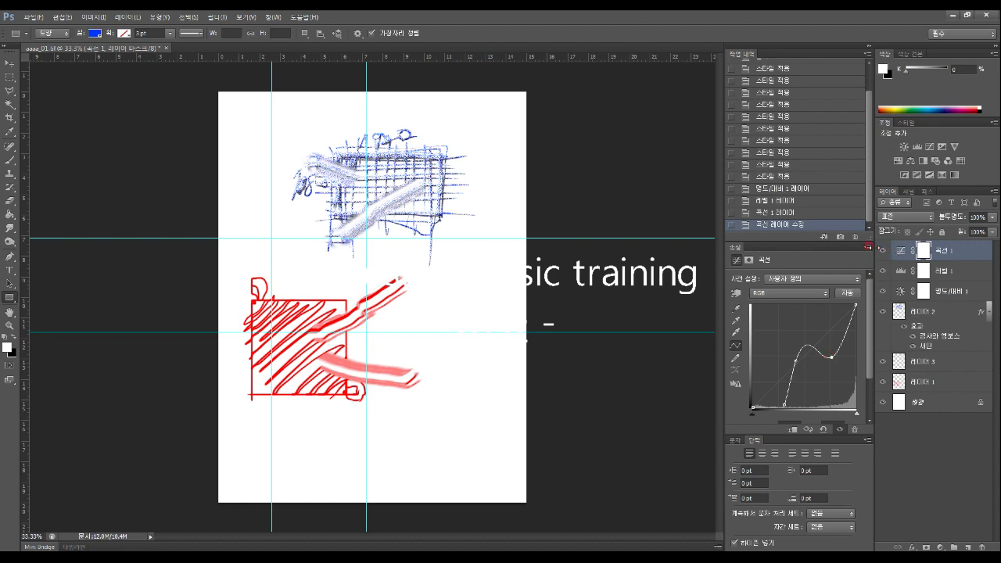
scroll(762, 99, up, 3)
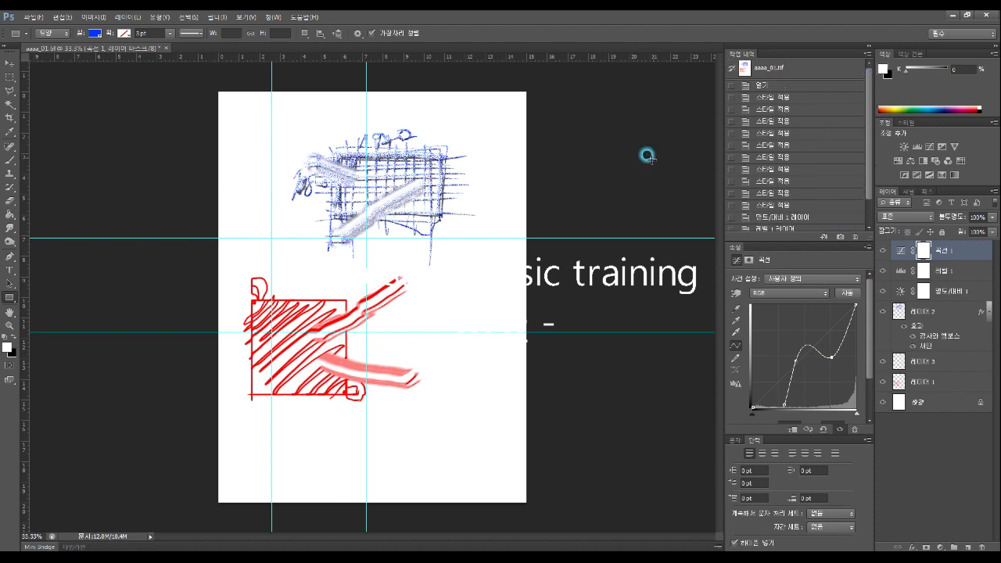
mouse_move(867, 160)
mouse_down()
mouse_move(870, 202)
mouse_move(872, 160)
mouse_up()
Step through History to the final Curves-layer edit state
click(769, 121)
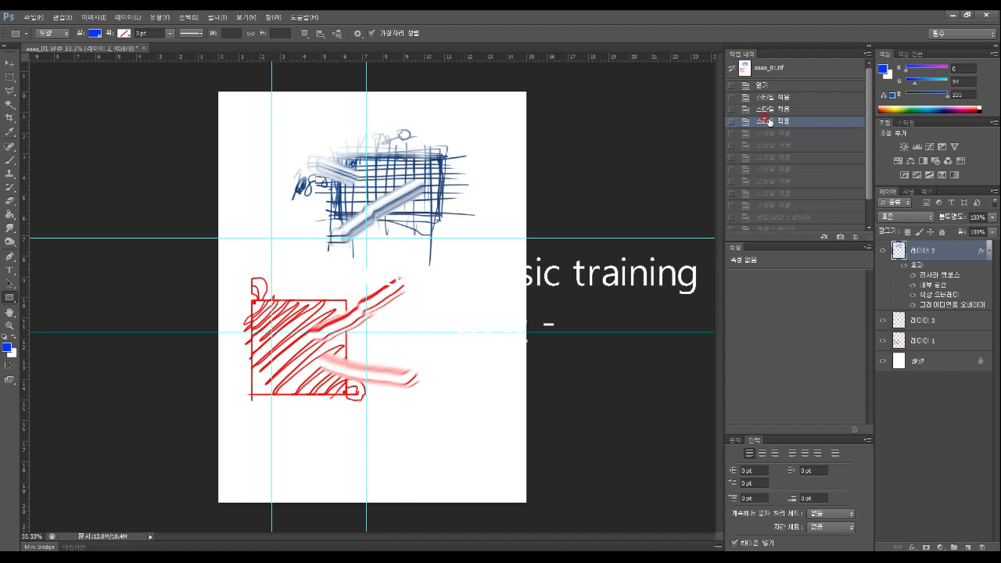
click(769, 157)
click(772, 215)
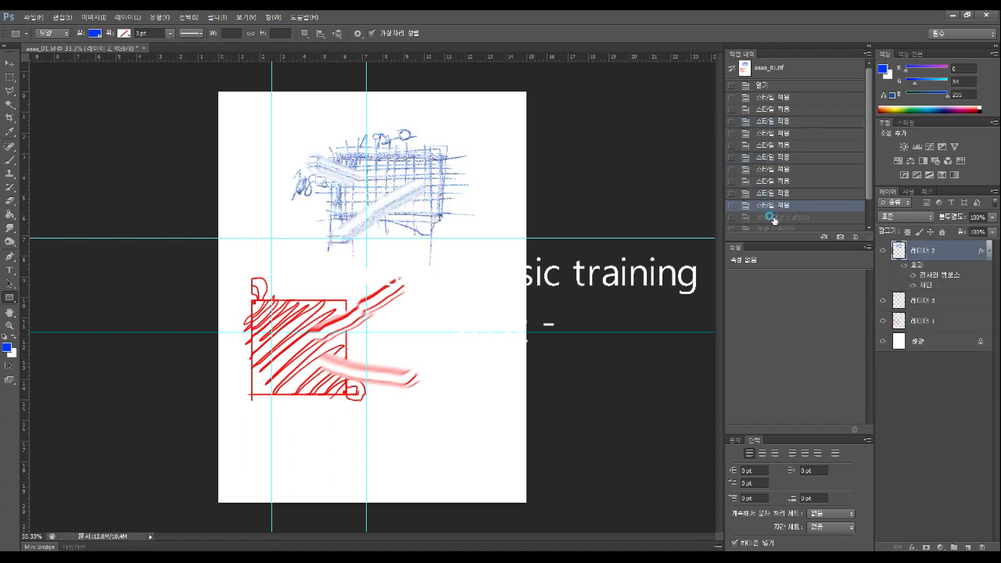
scroll(869, 187, down, 2)
click(771, 224)
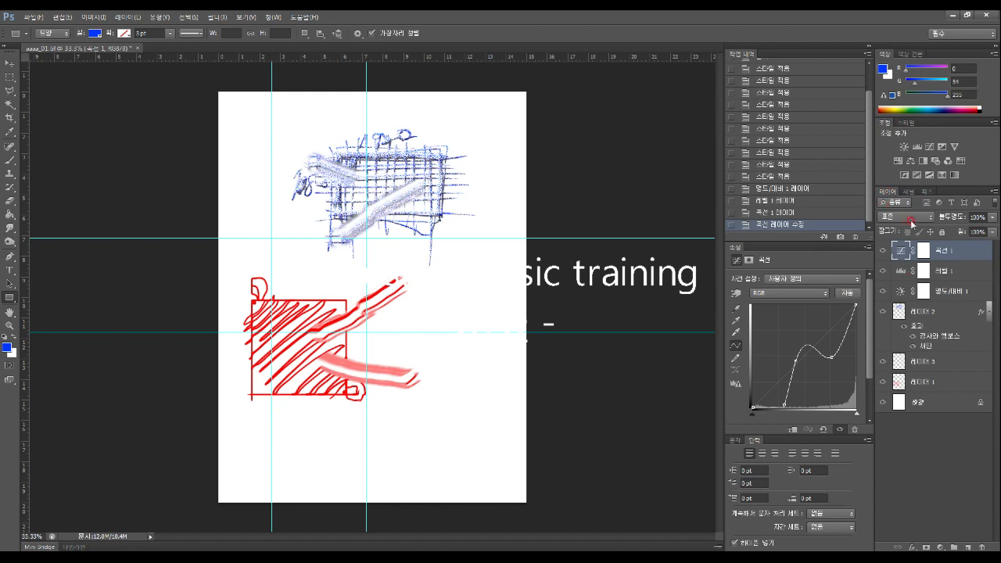
Collapse Layer 2's effects and select Levels 1, Layer 3, Curves 1 and Layer 1
click(986, 311)
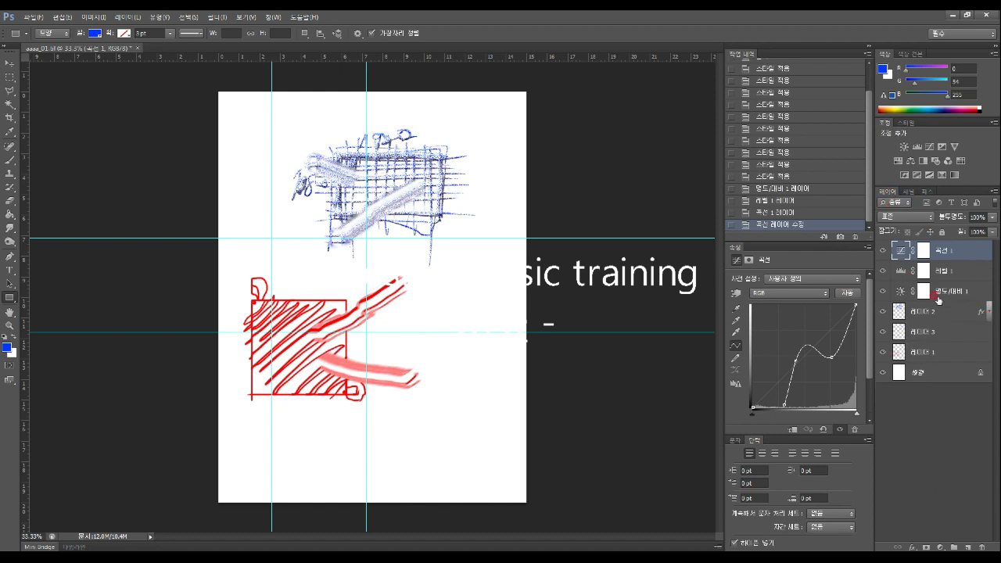
click(946, 270)
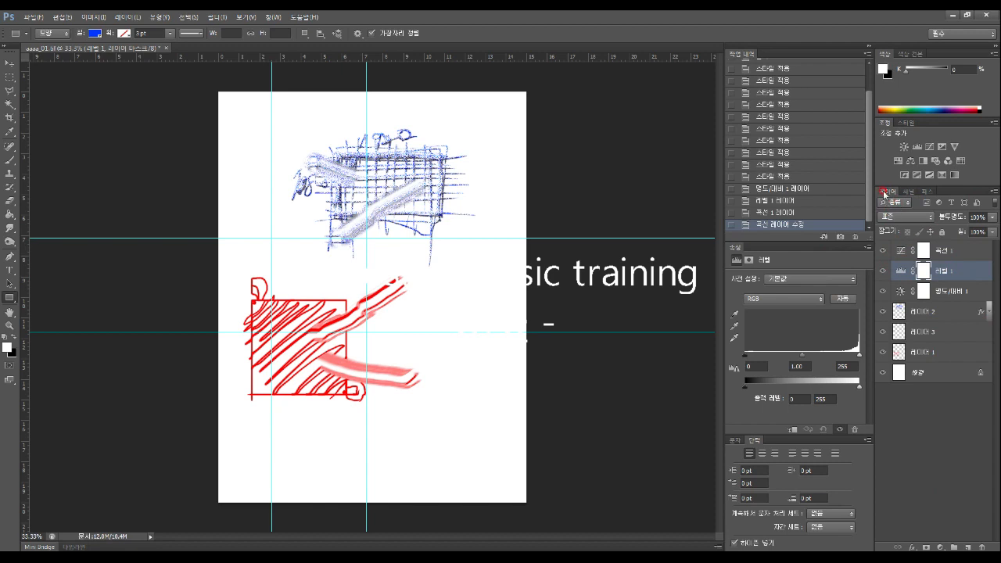
click(949, 332)
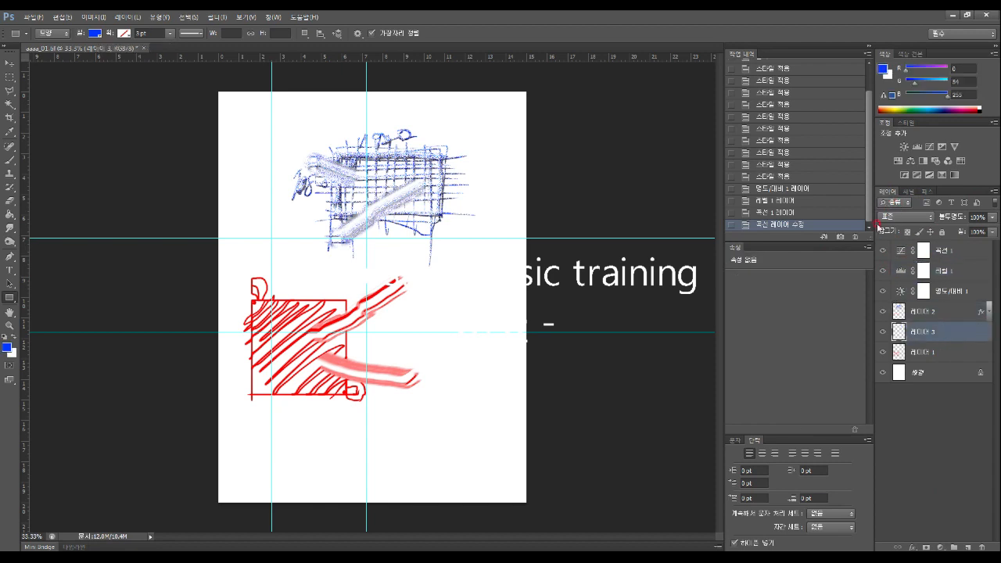
click(942, 248)
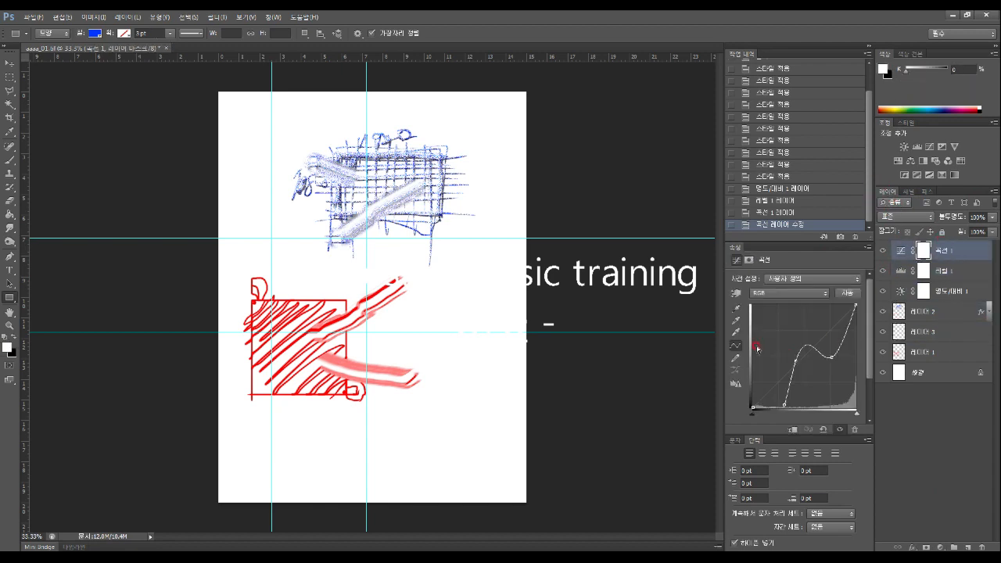
click(949, 353)
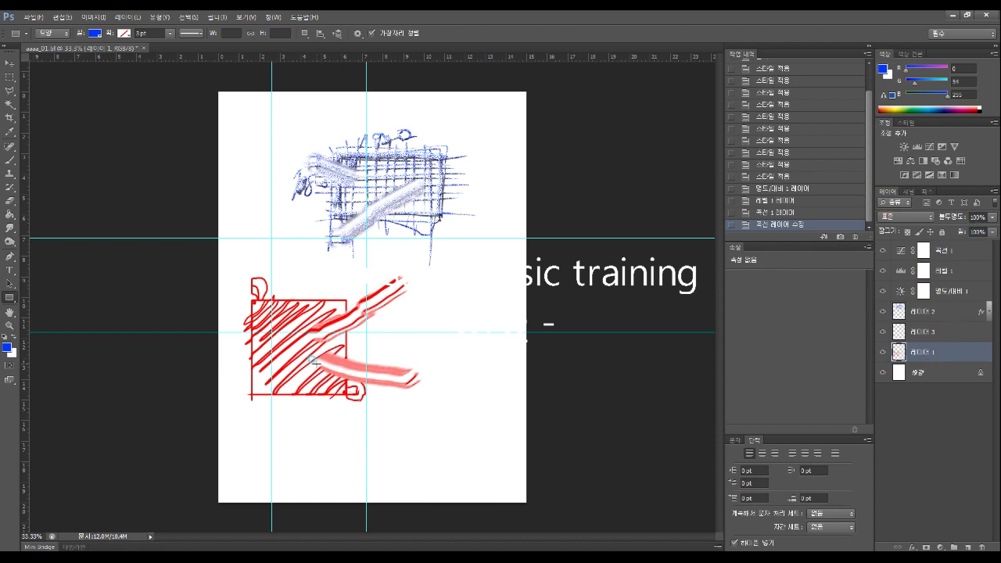
click(143, 245)
click(529, 224)
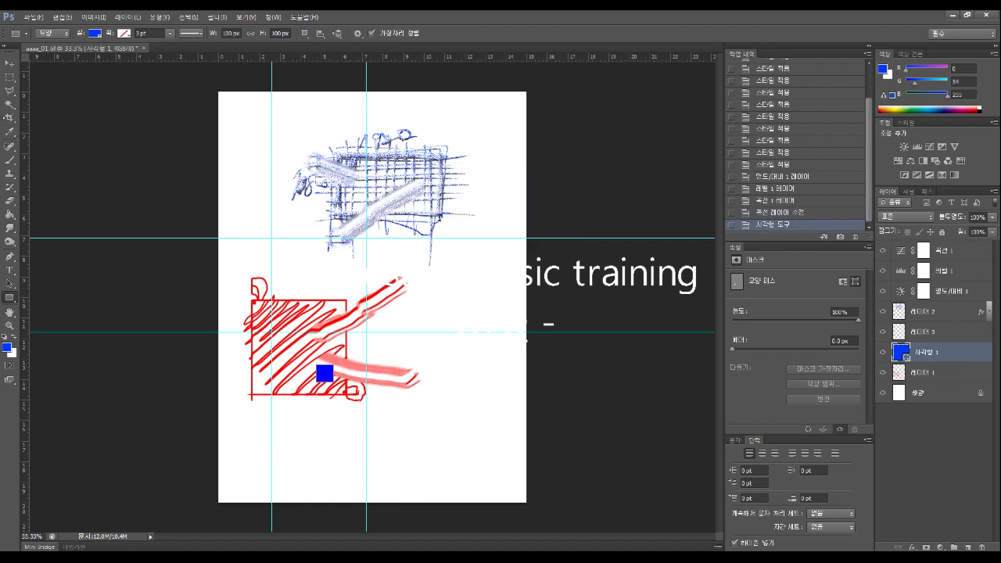
click(7, 61)
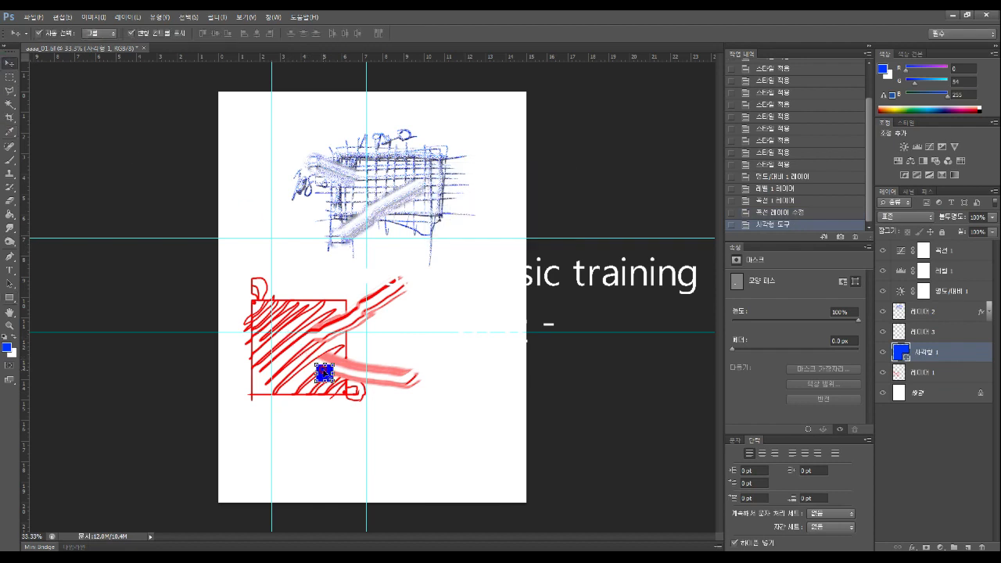
key(ctrl+t)
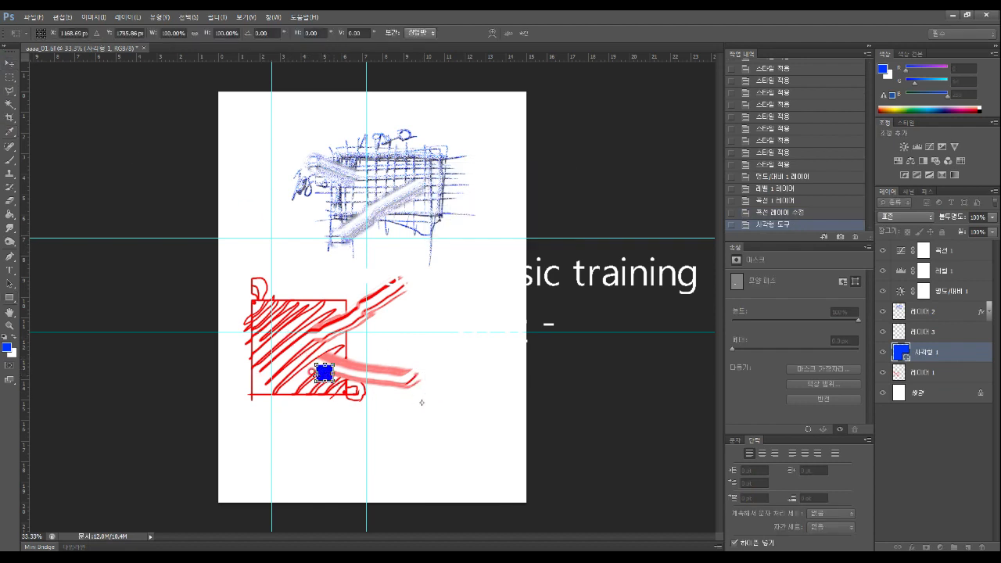
drag(324, 373, 476, 433)
key(Return)
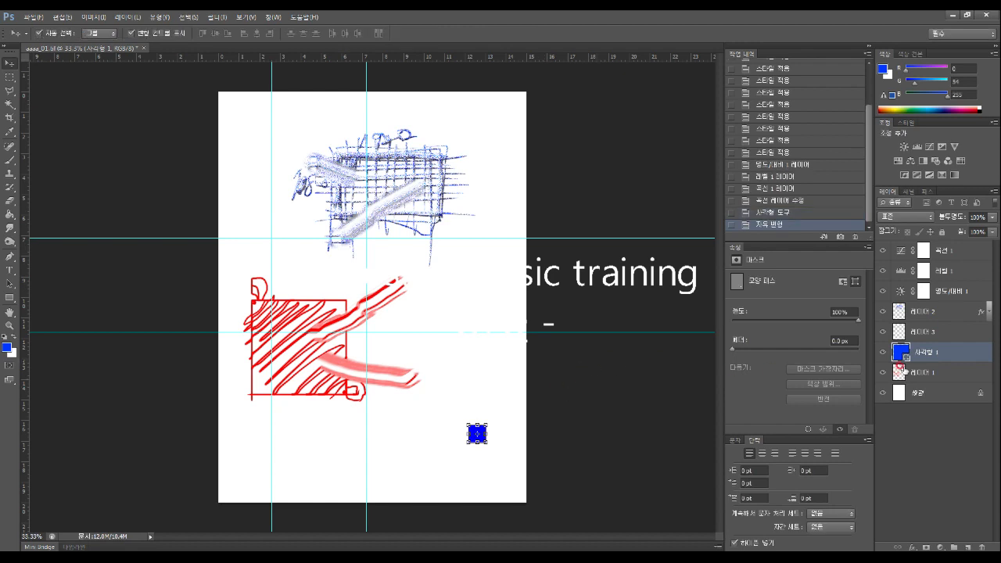
drag(957, 352, 981, 546)
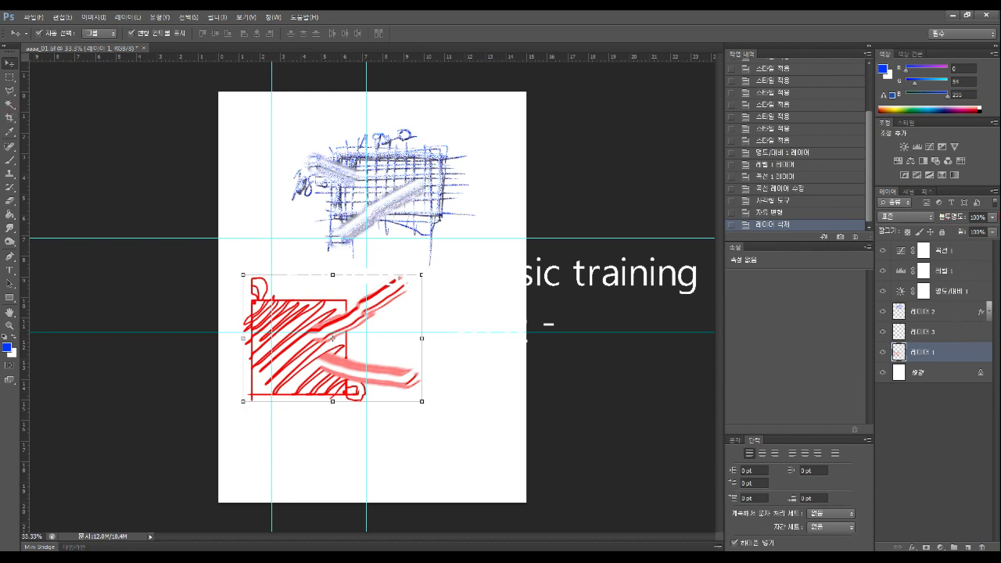
Lower Layer 1's opacity and fill so the red sketch turns pink
click(991, 218)
mouse_move(993, 230)
mouse_down()
mouse_move(945, 233)
mouse_move(998, 231)
mouse_move(993, 219)
mouse_up()
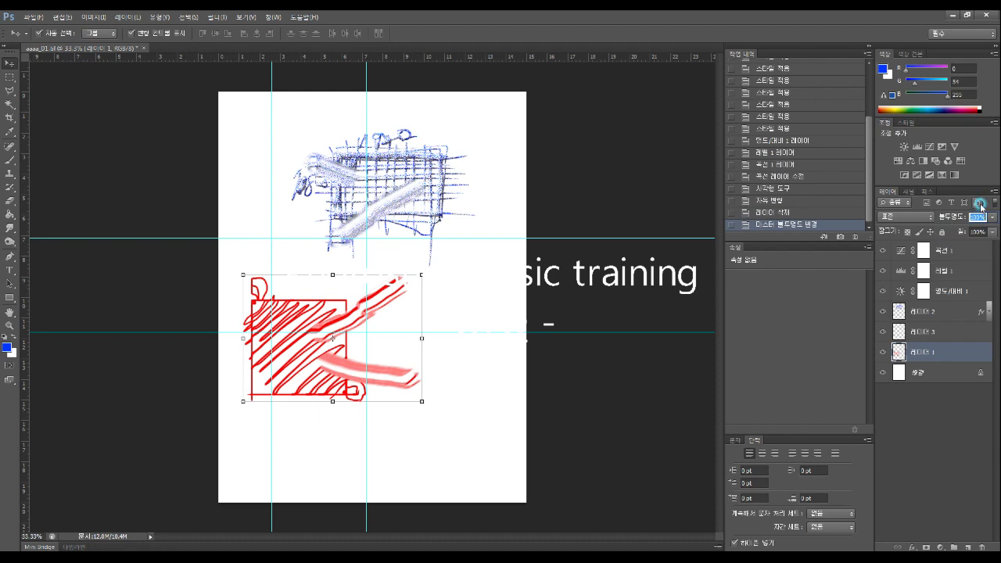
click(991, 233)
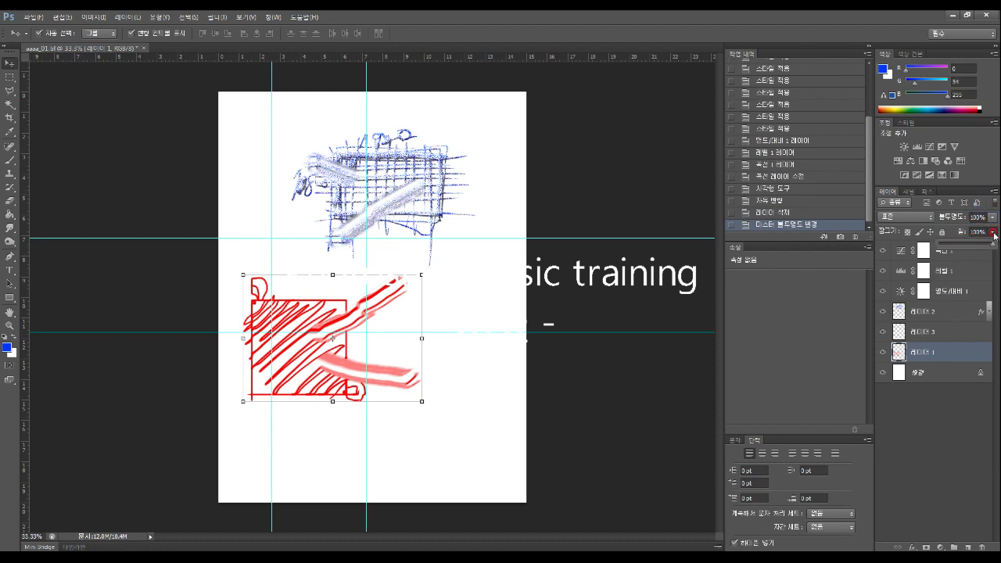
drag(994, 245, 967, 248)
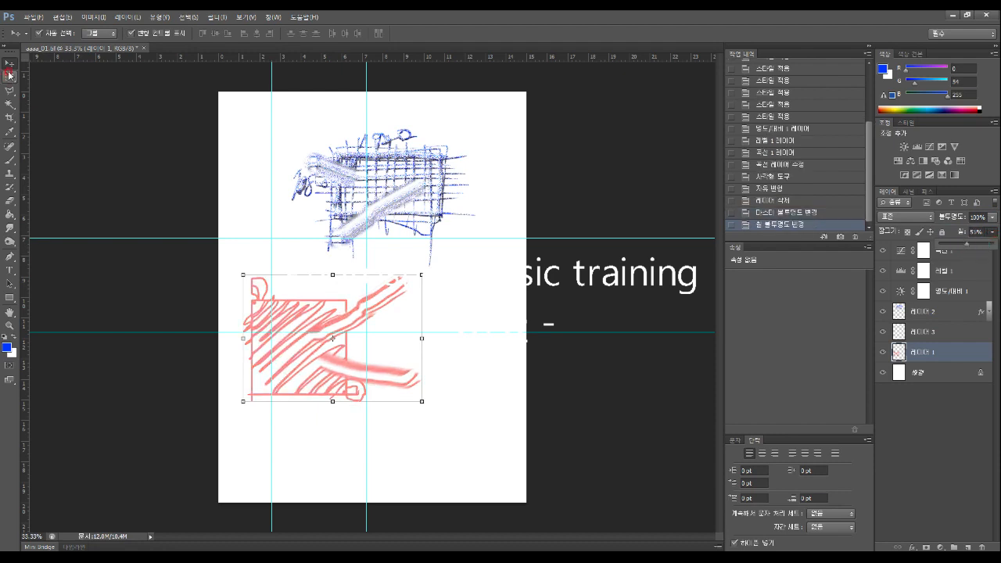
Stack Layer 1 above Layer 2 and move the pink sketch up over the blue grid
mouse_move(305, 301)
mouse_down()
mouse_move(354, 203)
mouse_move(322, 365)
mouse_move(398, 281)
mouse_up()
click(317, 384)
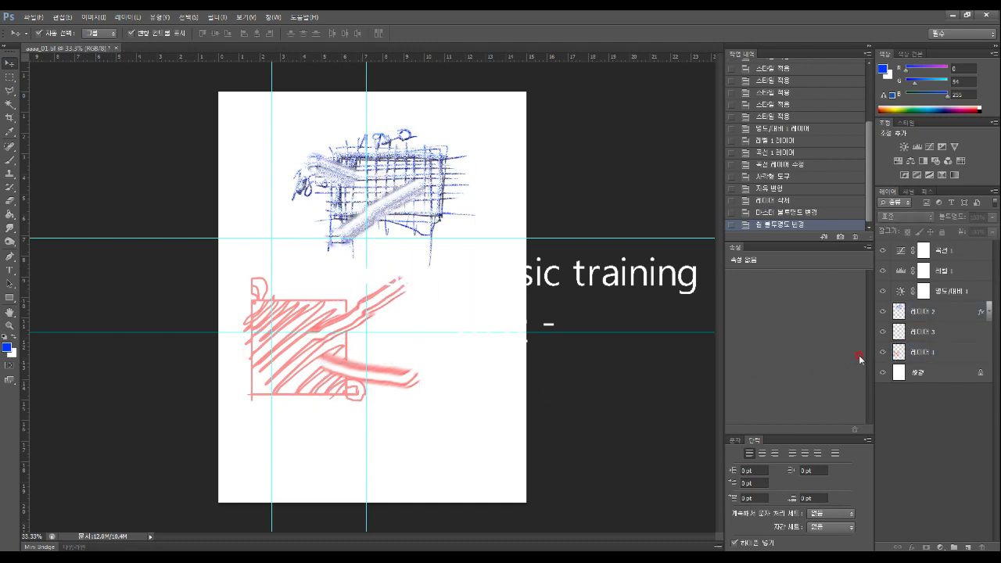
mouse_move(935, 352)
mouse_down()
mouse_move(949, 353)
mouse_move(947, 295)
mouse_up()
click(325, 369)
click(326, 369)
mouse_move(329, 371)
mouse_down()
mouse_move(388, 297)
mouse_move(395, 241)
mouse_move(408, 249)
mouse_move(398, 270)
mouse_up()
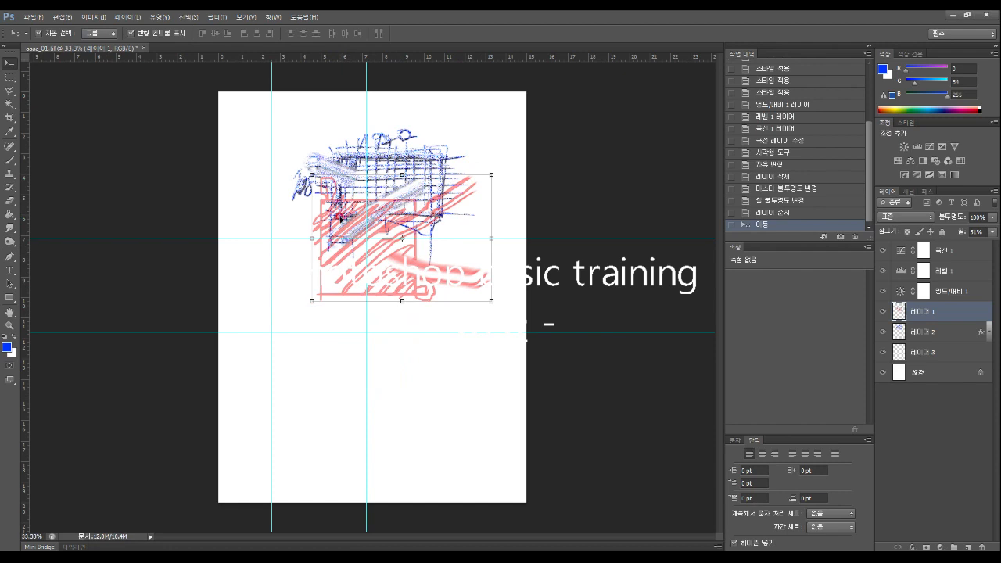
Zoom in, restore Layer 1's fill to 100% and slightly lower its opacity
click(9, 324)
drag(391, 235, 455, 191)
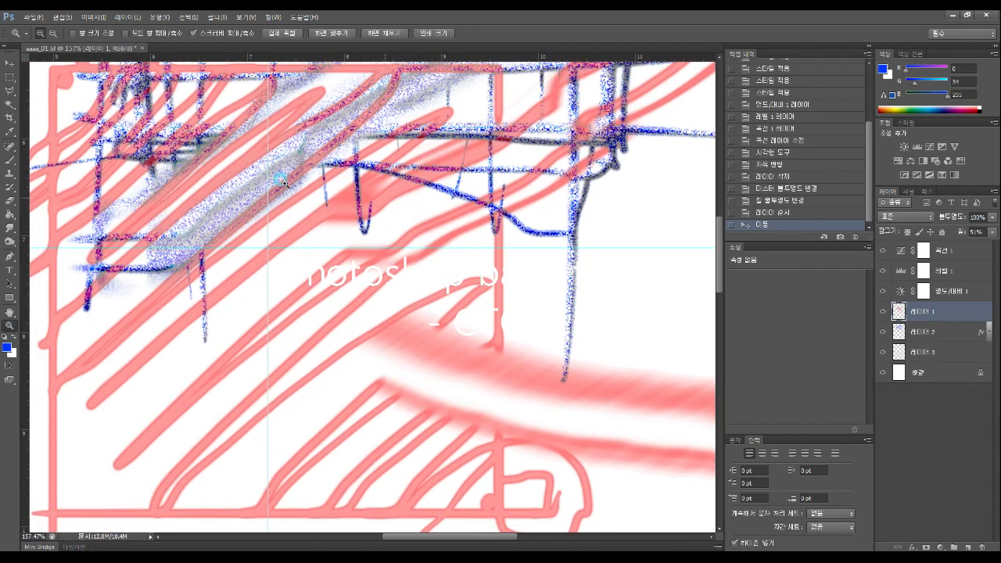
click(991, 232)
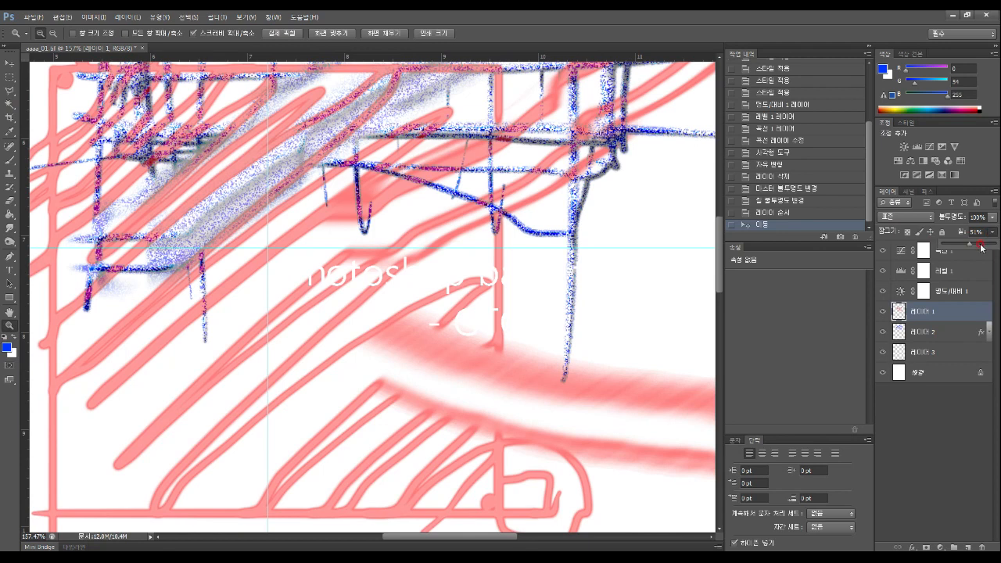
drag(969, 245, 994, 245)
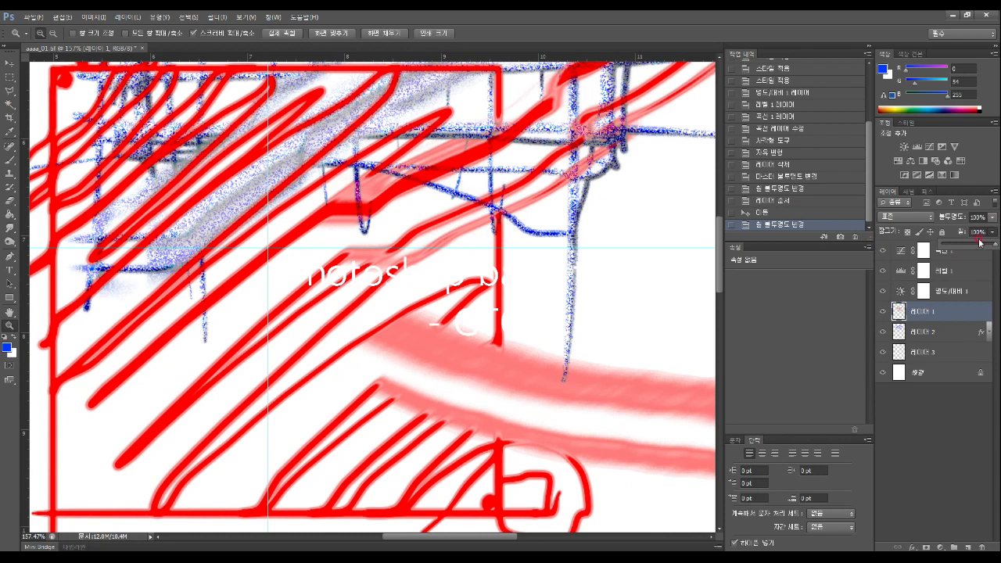
click(992, 217)
mouse_move(994, 232)
mouse_down()
mouse_move(961, 235)
mouse_move(993, 233)
mouse_up()
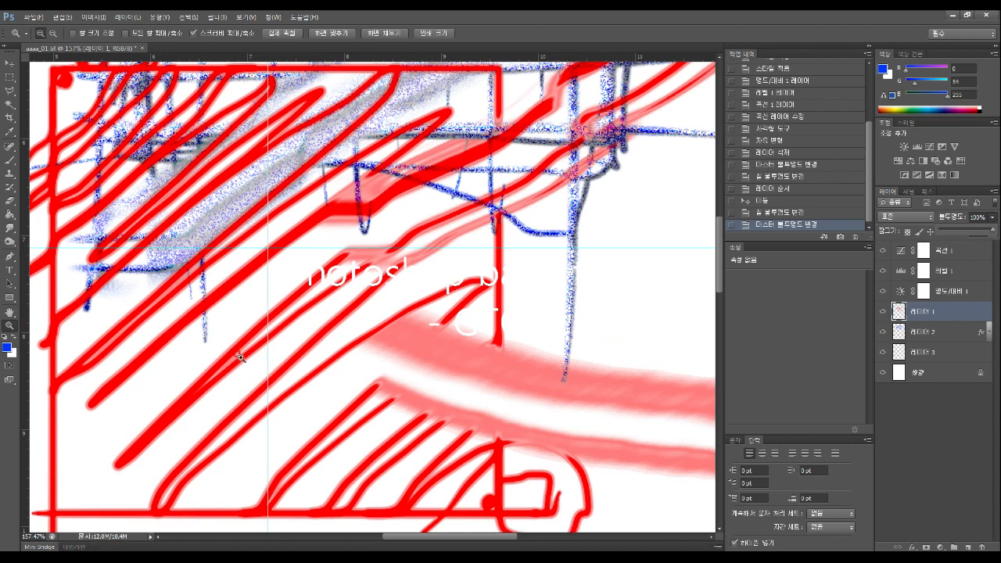
Move Layer 2 above Layer 1 and adjust the blue sketch's opacity
drag(948, 336, 947, 306)
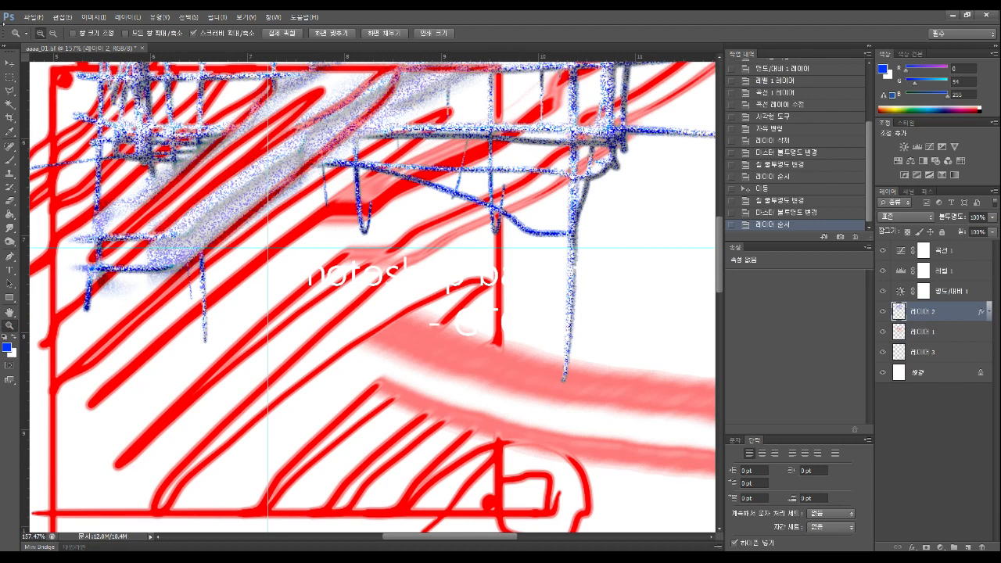
click(9, 62)
click(947, 307)
click(991, 217)
mouse_move(986, 233)
mouse_down()
mouse_move(951, 234)
mouse_move(992, 235)
mouse_up()
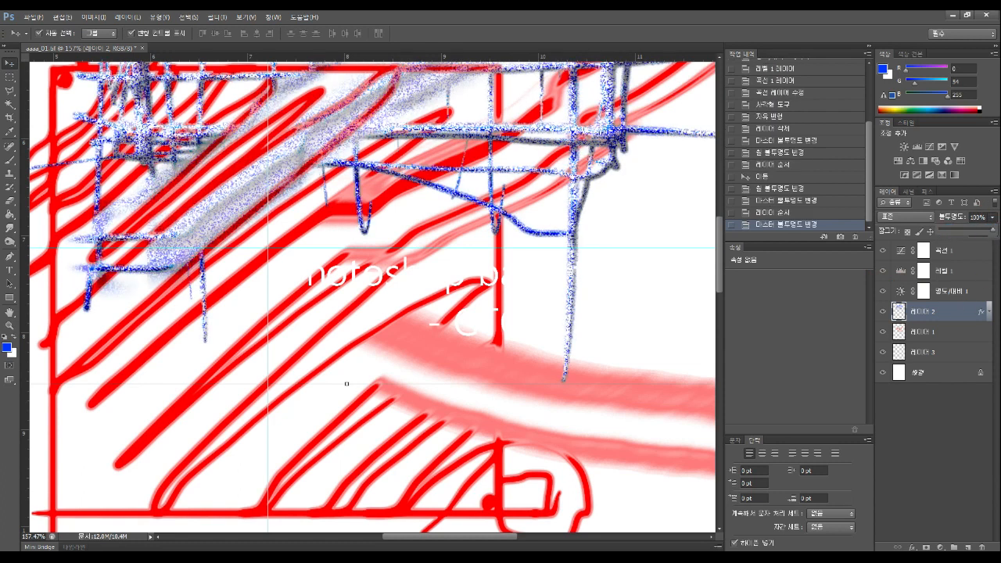
click(993, 254)
click(992, 233)
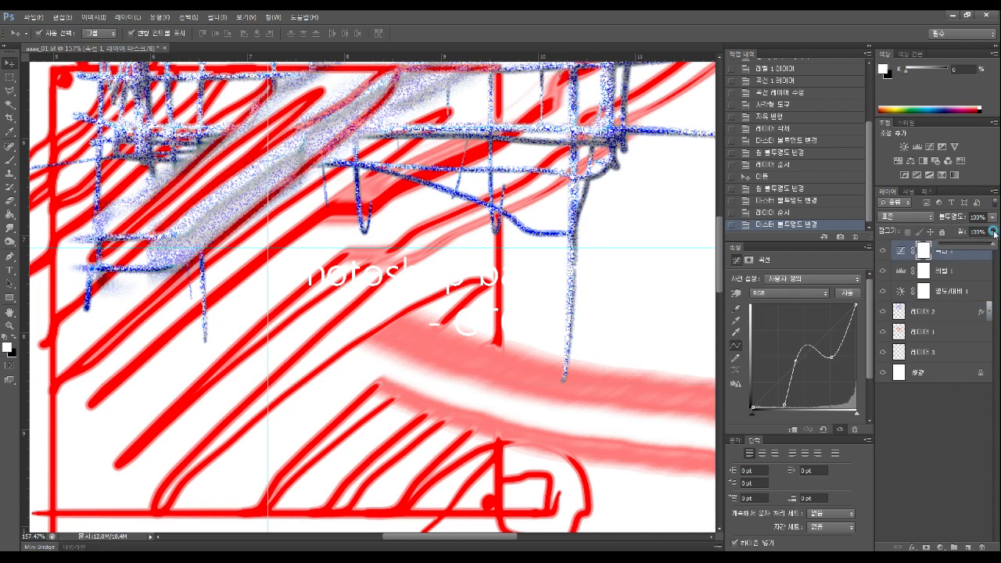
drag(993, 245, 958, 248)
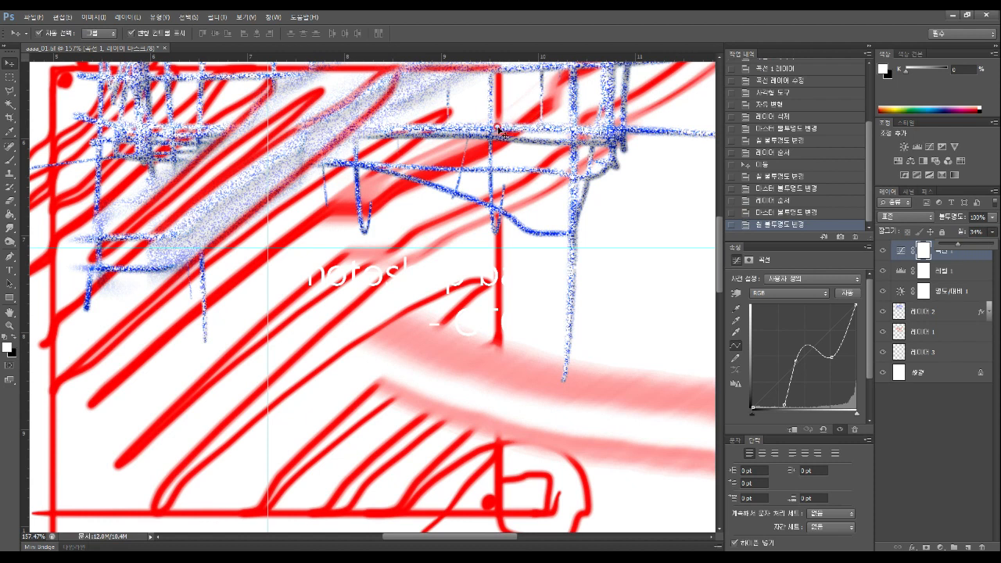
drag(959, 248, 993, 245)
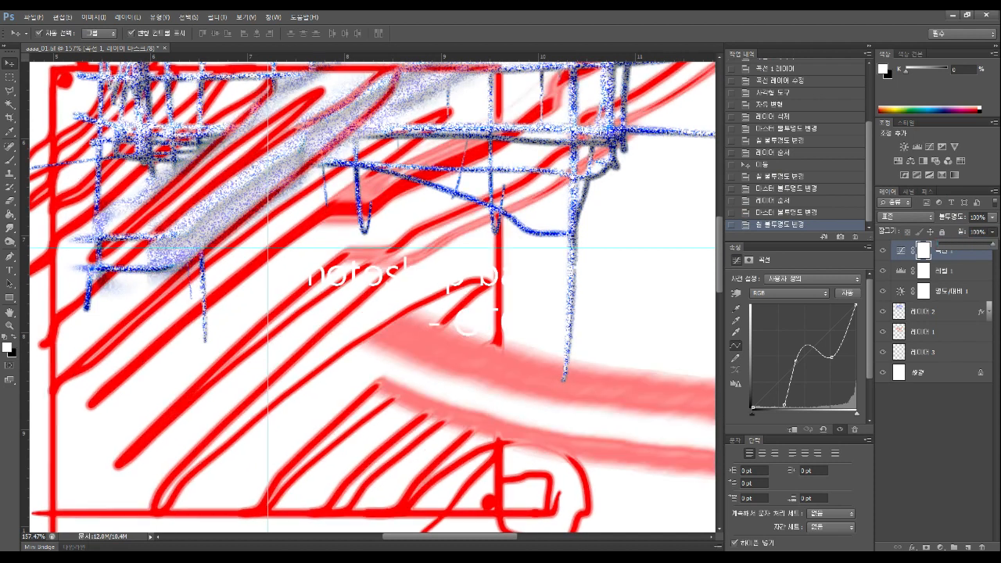
click(993, 218)
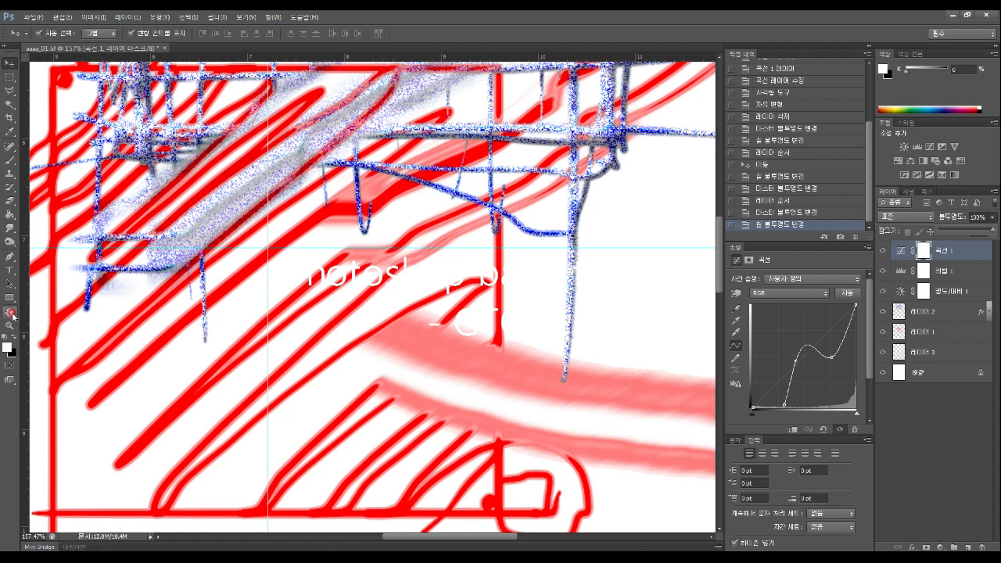
click(947, 252)
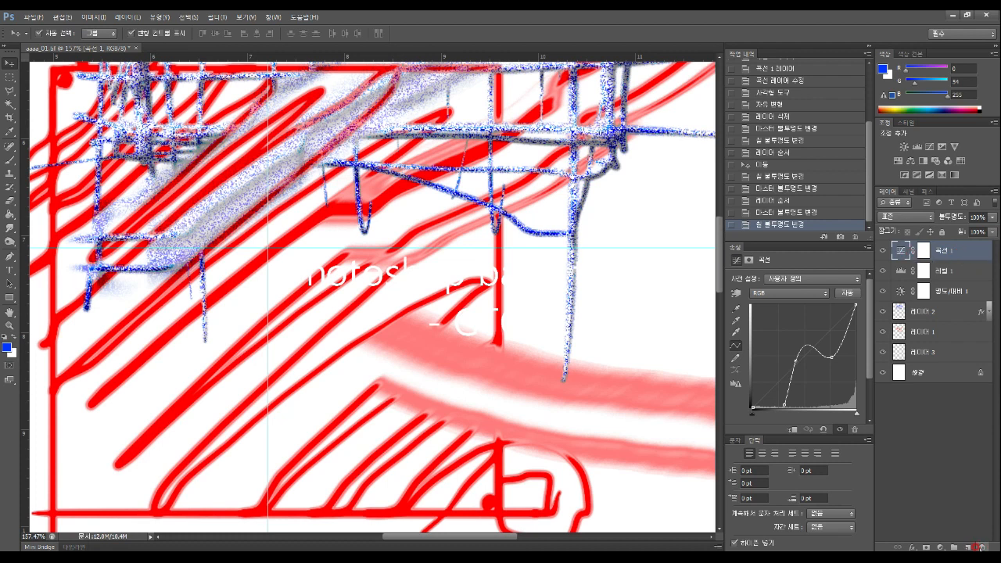
Delete the Curves 1 adjustment layer, then the Levels 1 mask and layer, confirming each
click(984, 546)
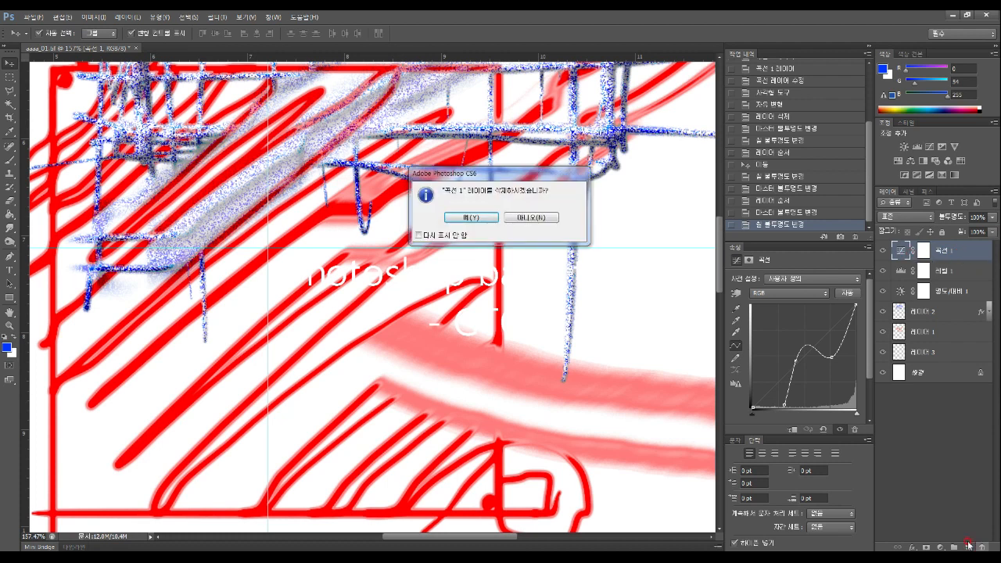
click(471, 217)
click(981, 547)
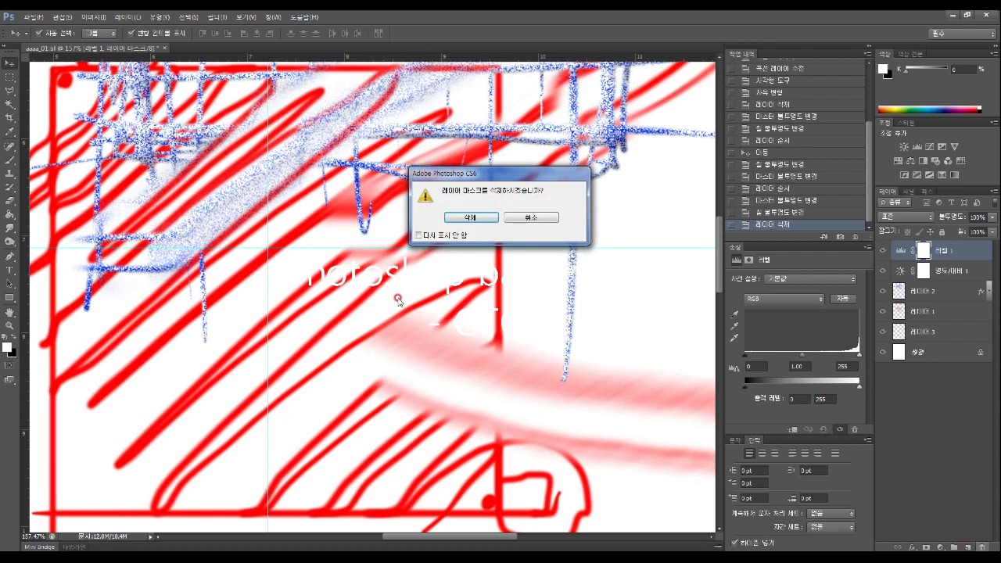
click(467, 219)
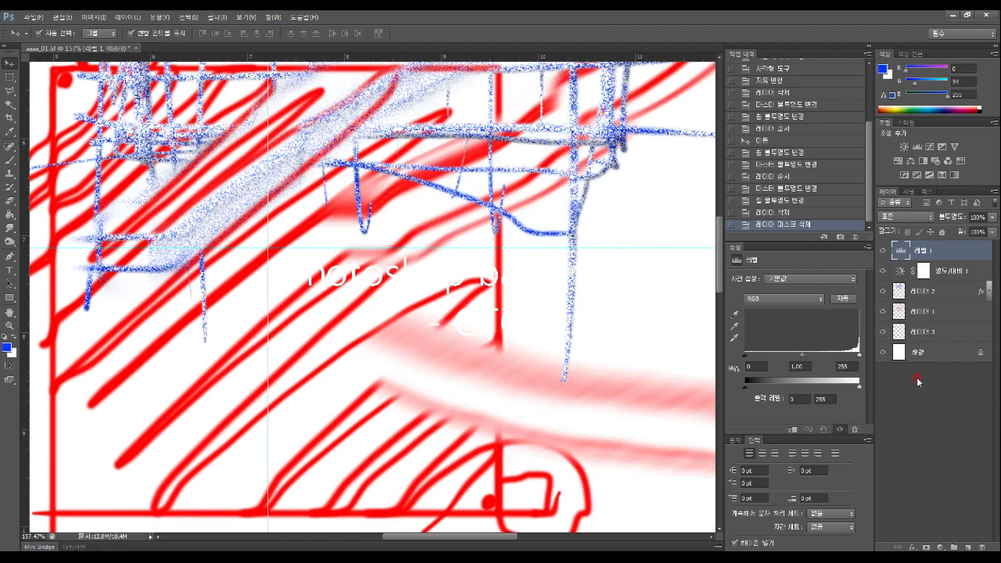
right_click(937, 250)
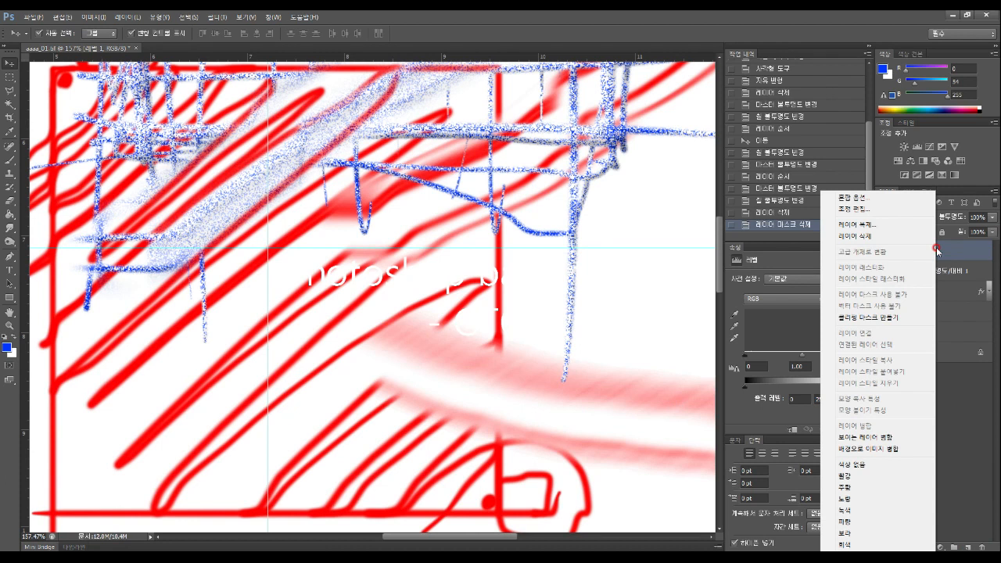
click(859, 236)
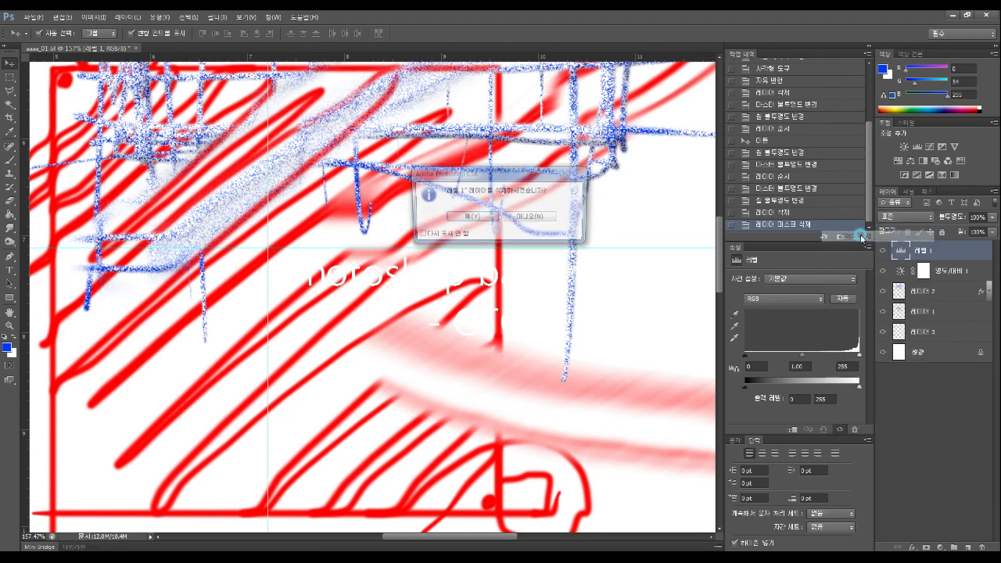
click(470, 217)
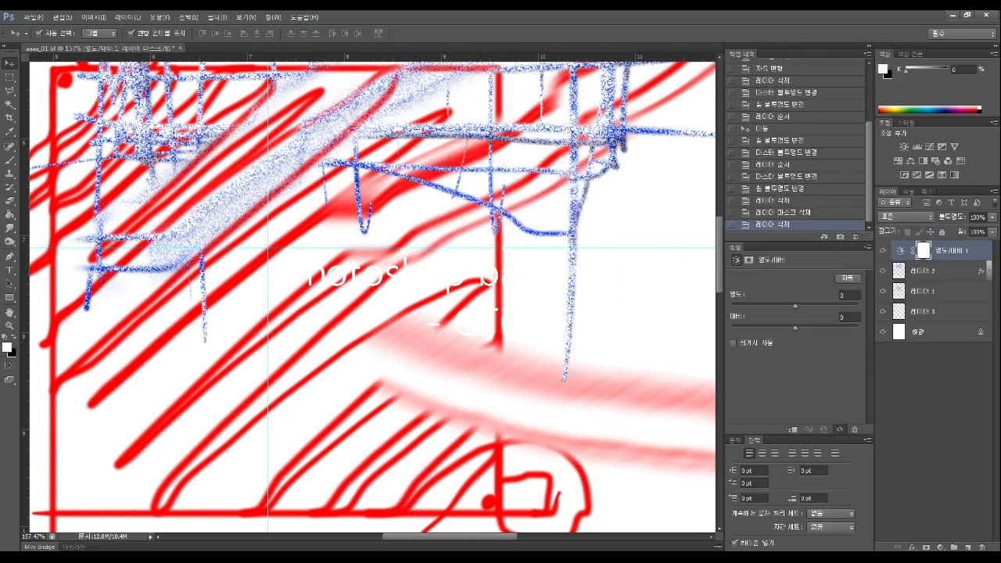
Delete the Brightness/Contrast 1 layer and Layer 2 with the blue strokes, confirming Yes
right_click(938, 252)
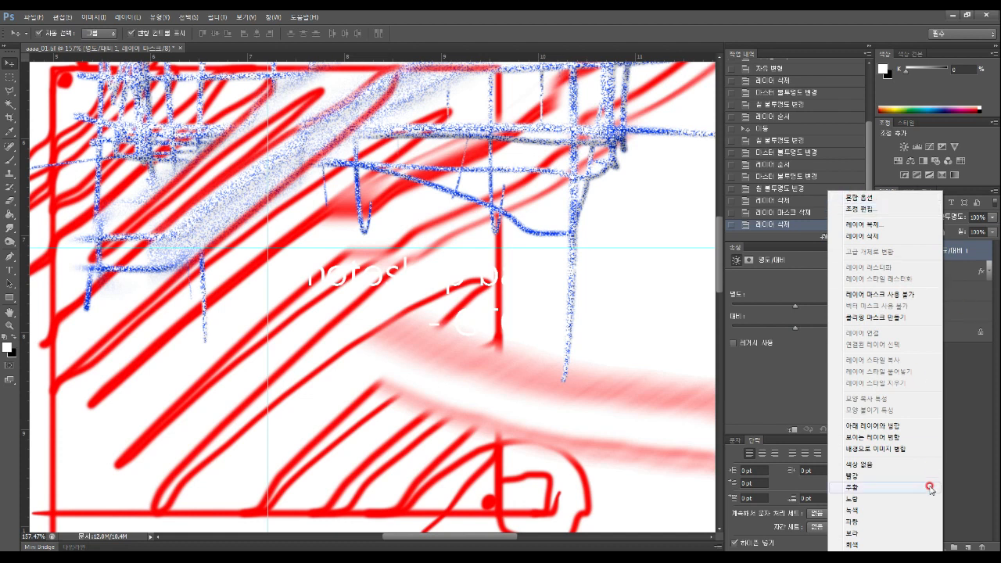
click(874, 238)
click(478, 219)
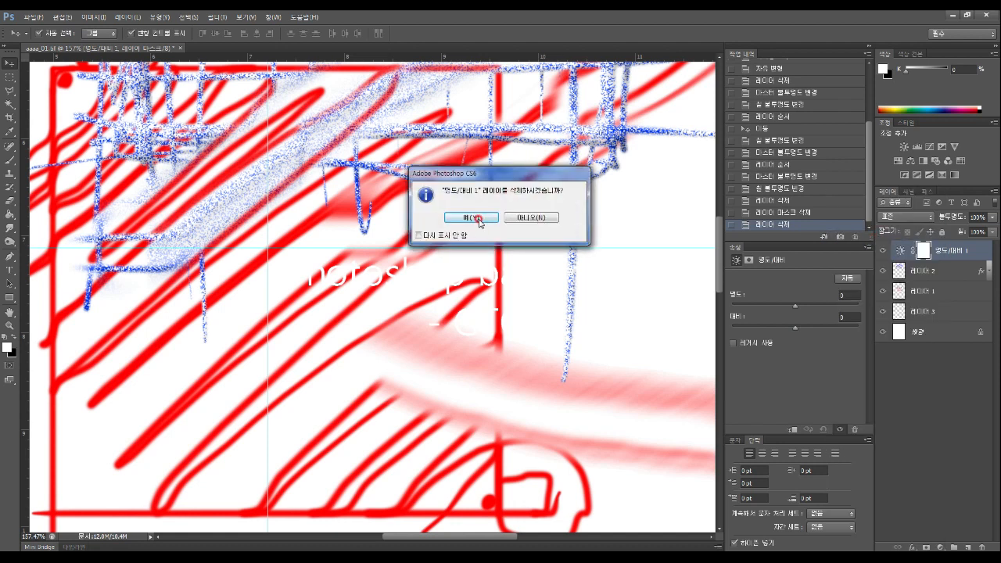
right_click(931, 252)
click(851, 236)
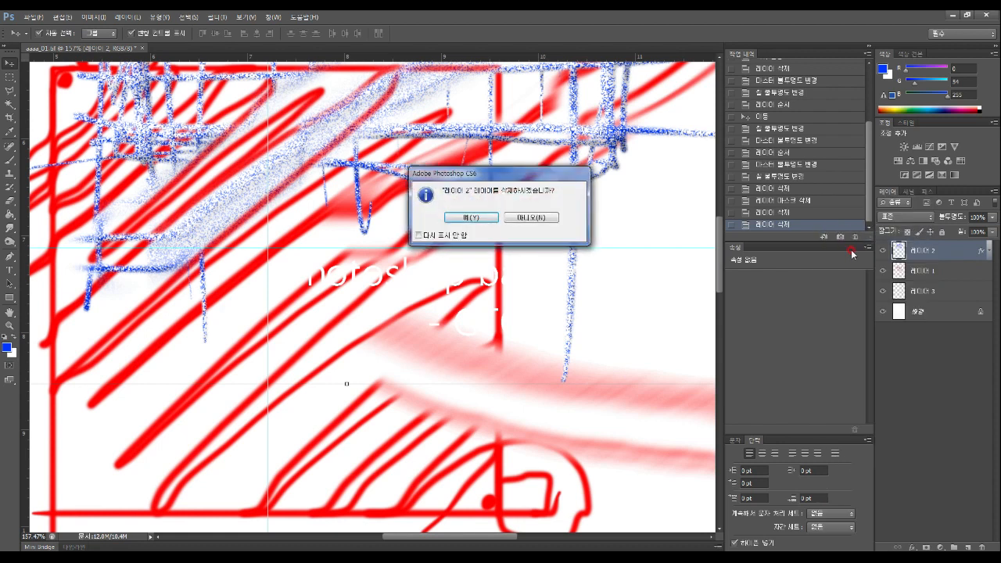
click(470, 218)
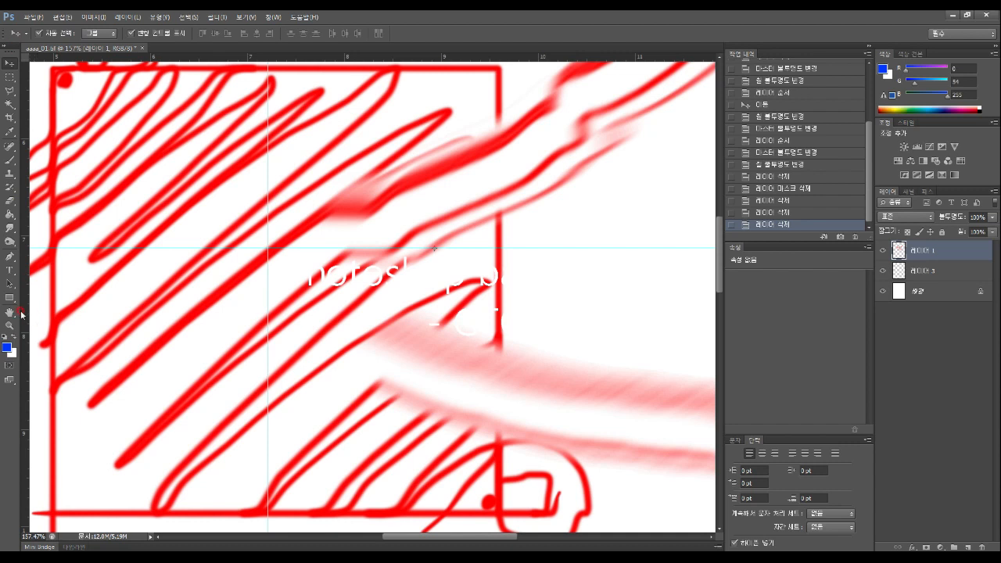
With the Move tool, drag the red drawing up and left after zooming out to the whole page
click(11, 67)
mouse_move(64, 75)
mouse_down()
mouse_move(134, 162)
mouse_move(195, 183)
mouse_up()
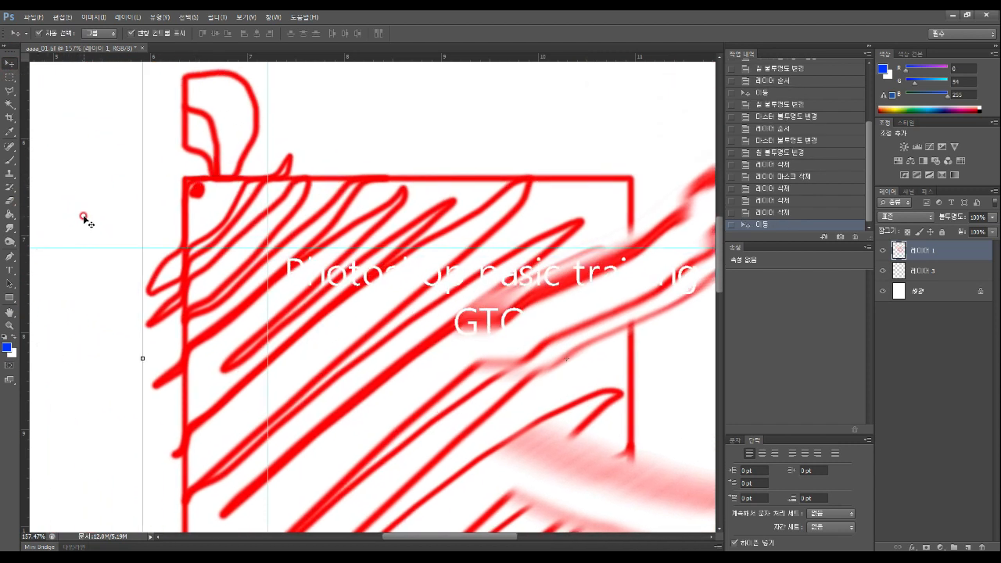
click(9, 325)
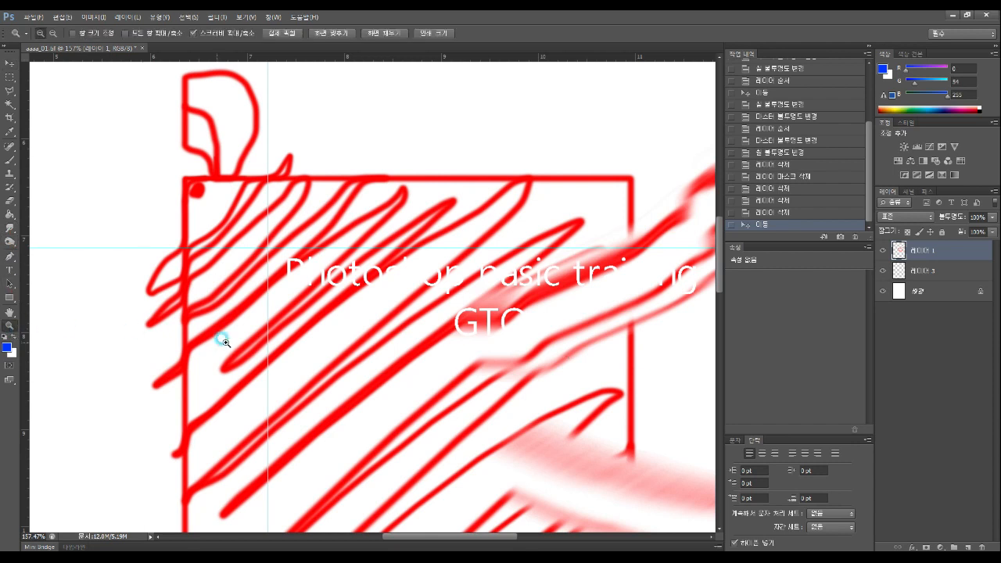
alt+click(305, 328)
alt+click(305, 328)
alt+click(306, 328)
drag(324, 308, 338, 286)
click(9, 63)
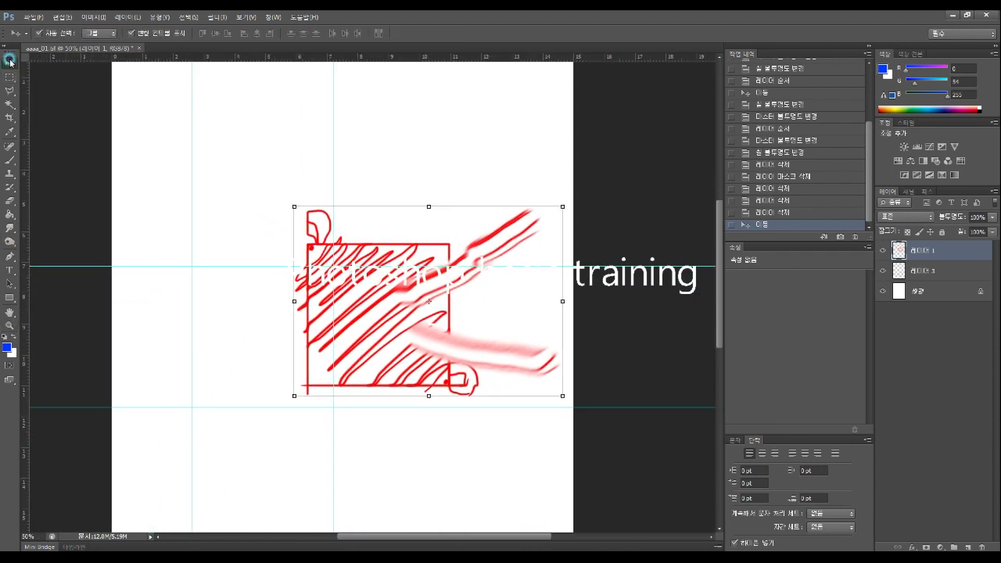
drag(362, 247, 279, 154)
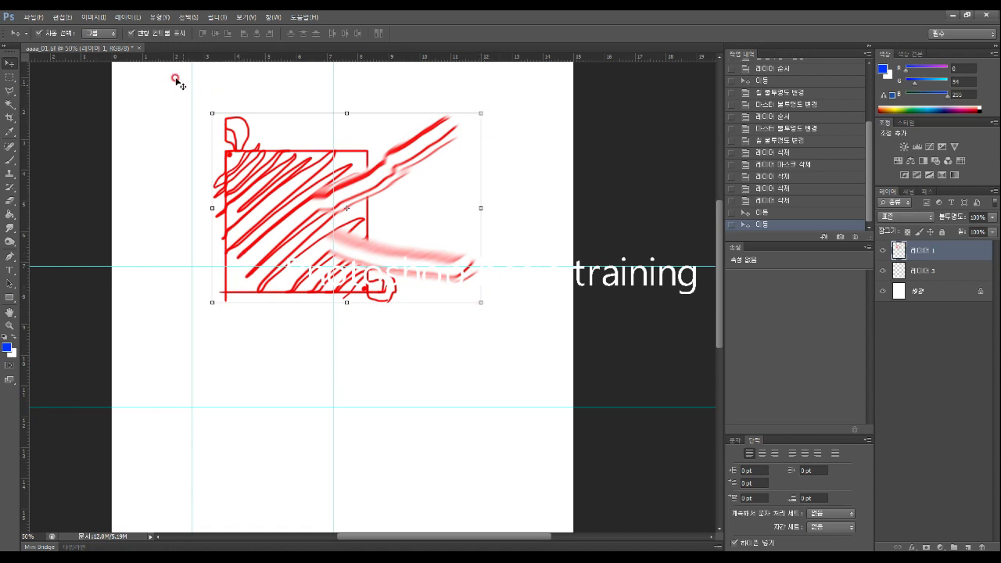
Fine-tune the drawing's position with Auto-Select and Show Transform Controls off, then turn both back on
click(38, 34)
click(131, 34)
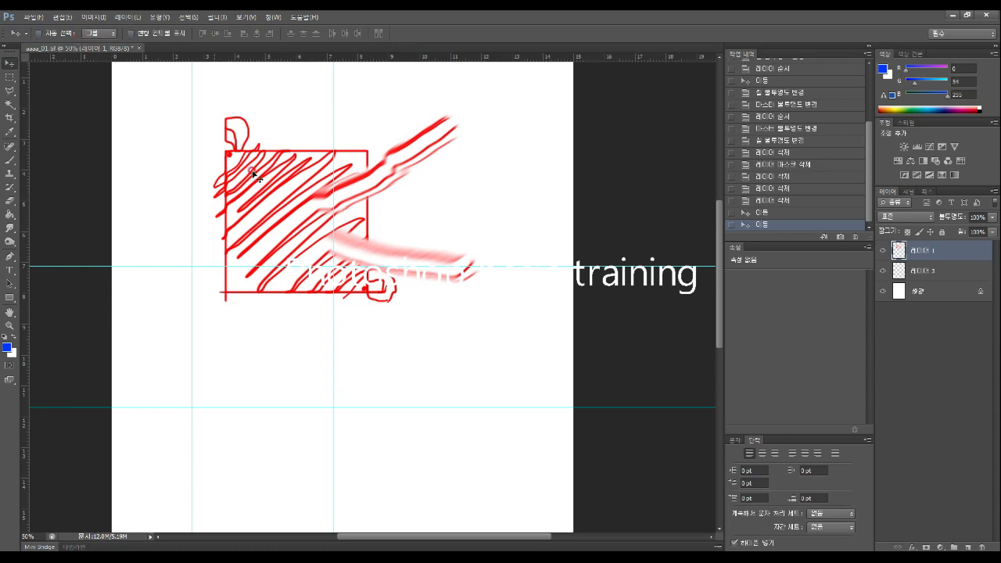
mouse_move(250, 158)
mouse_down()
mouse_move(204, 158)
mouse_move(334, 159)
mouse_up()
drag(329, 211, 318, 206)
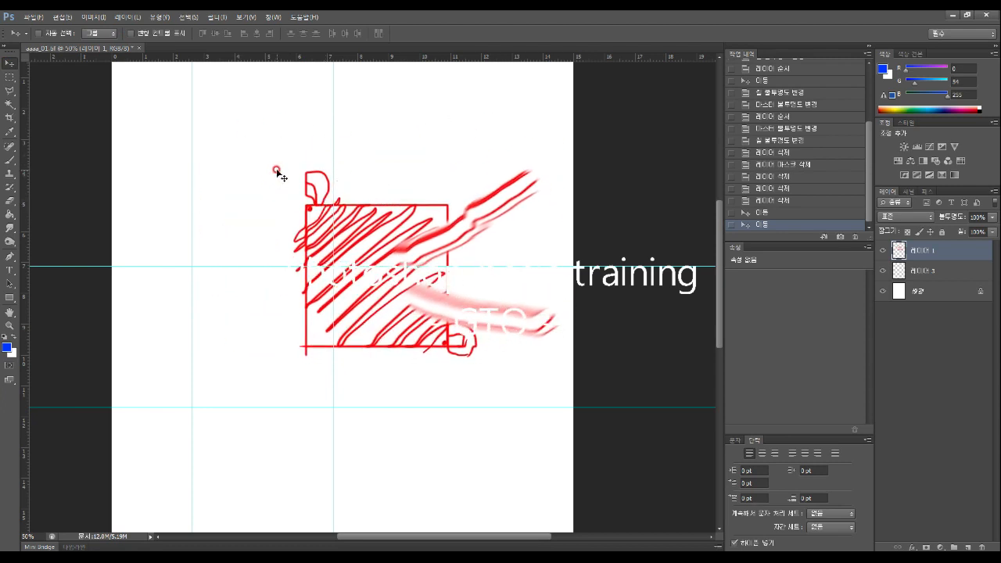
drag(397, 206, 326, 188)
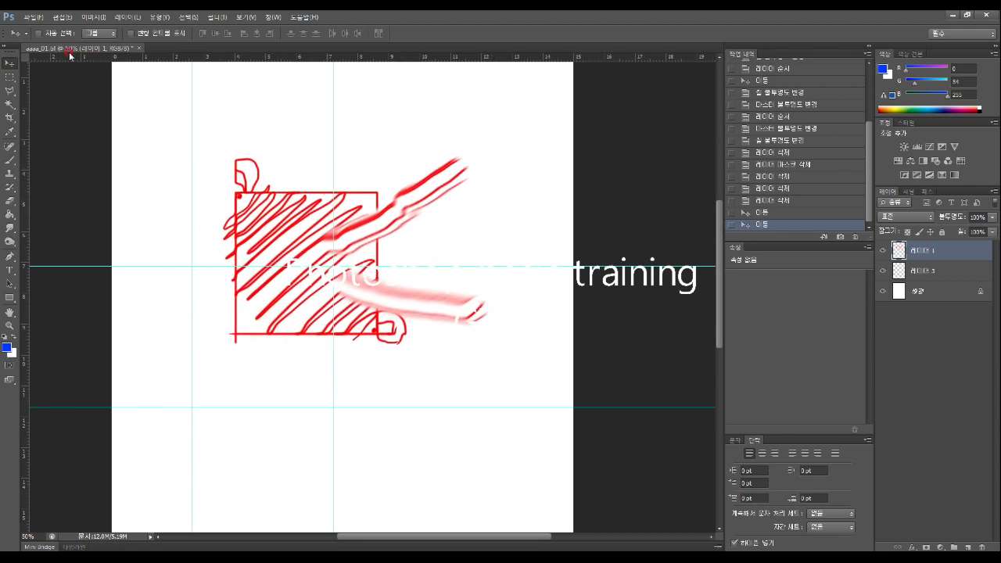
click(40, 34)
click(129, 33)
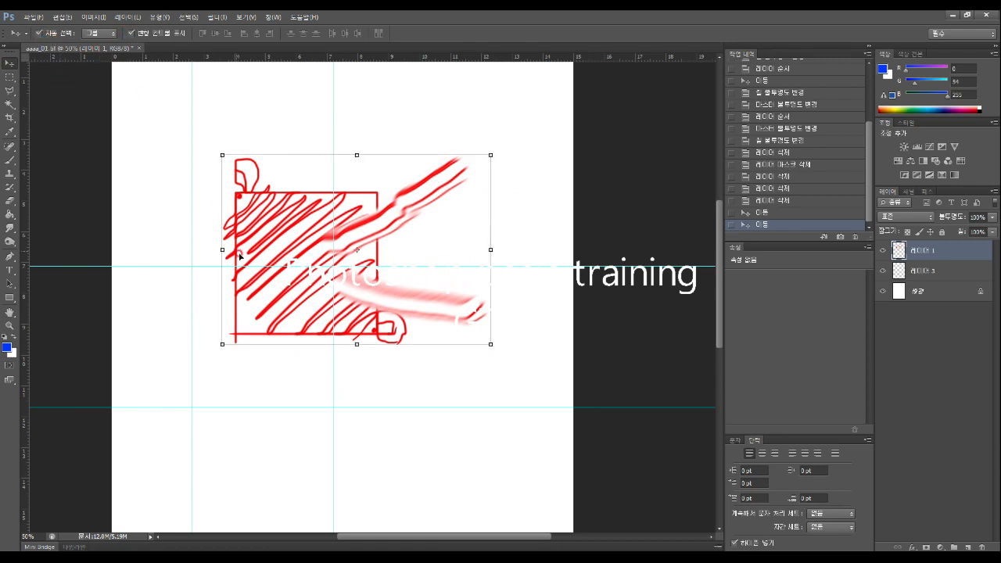
mouse_move(252, 190)
mouse_down()
mouse_move(224, 148)
mouse_move(285, 193)
mouse_up()
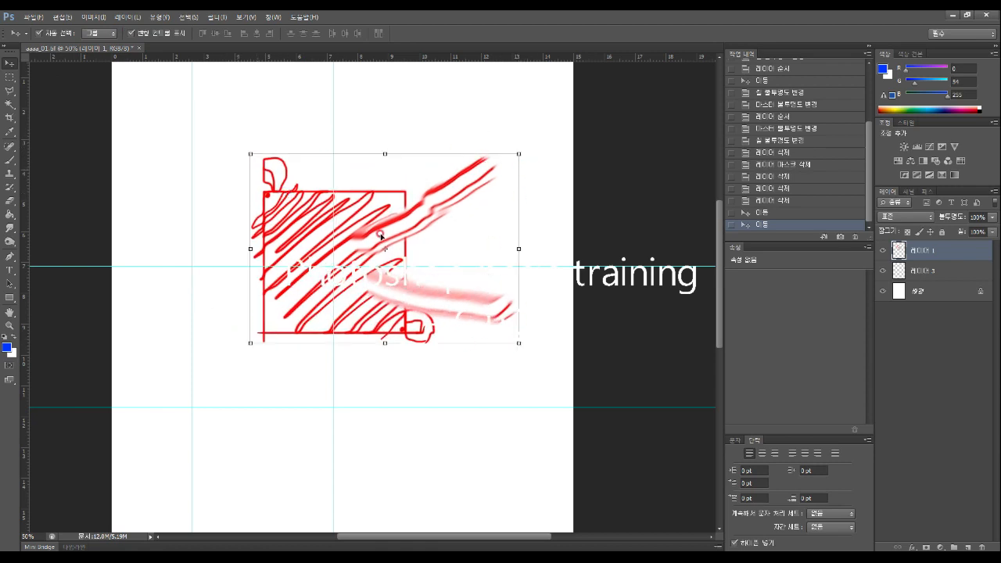
mouse_move(382, 226)
mouse_down()
mouse_move(300, 188)
mouse_move(344, 234)
mouse_move(362, 217)
mouse_move(370, 247)
mouse_up()
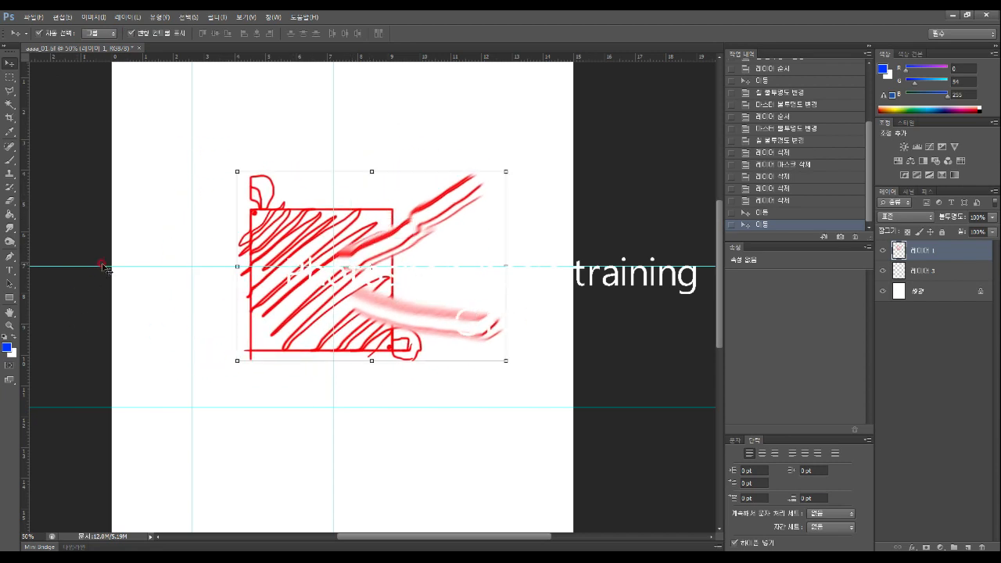
Drag the two horizontal and three vertical guides back into the rulers to remove them
drag(101, 266, 217, 49)
drag(81, 406, 222, 41)
drag(191, 111, 22, 130)
drag(330, 110, 7, 149)
mouse_move(342, 250)
mouse_down()
mouse_move(332, 190)
mouse_move(304, 230)
mouse_up()
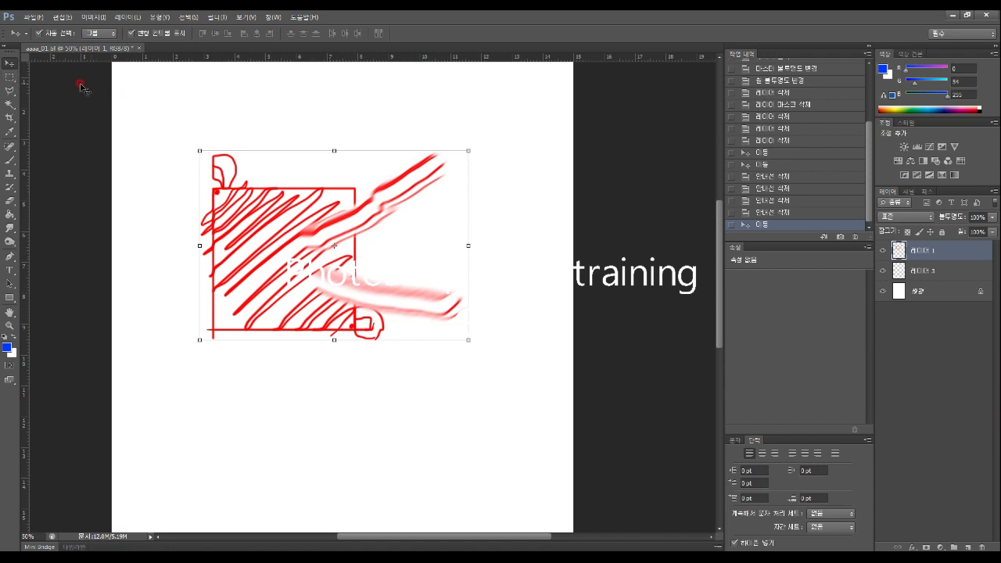
Marquee-select a rectangle in the upper hatched square, move it above the square, and zoom in
click(12, 78)
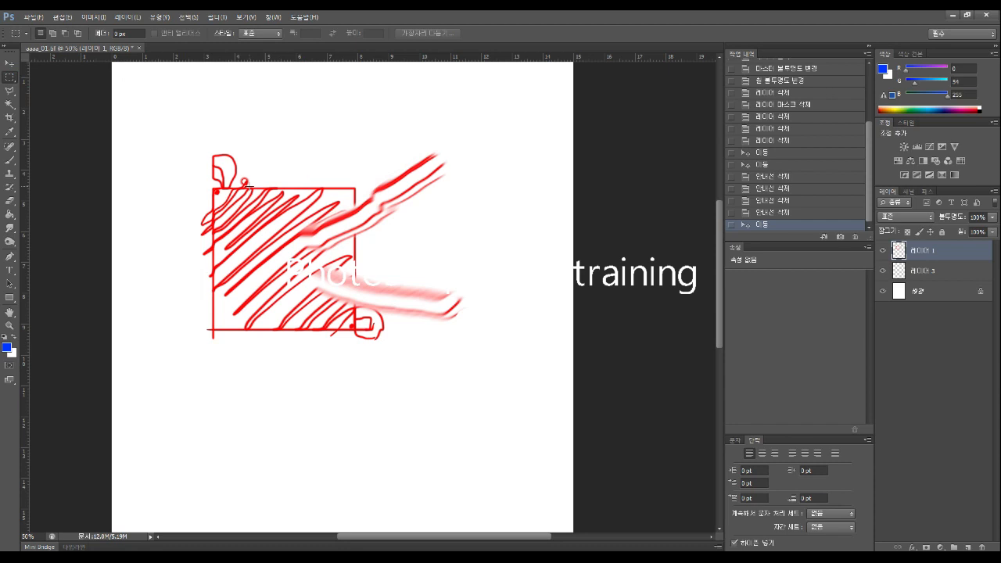
drag(239, 190, 292, 258)
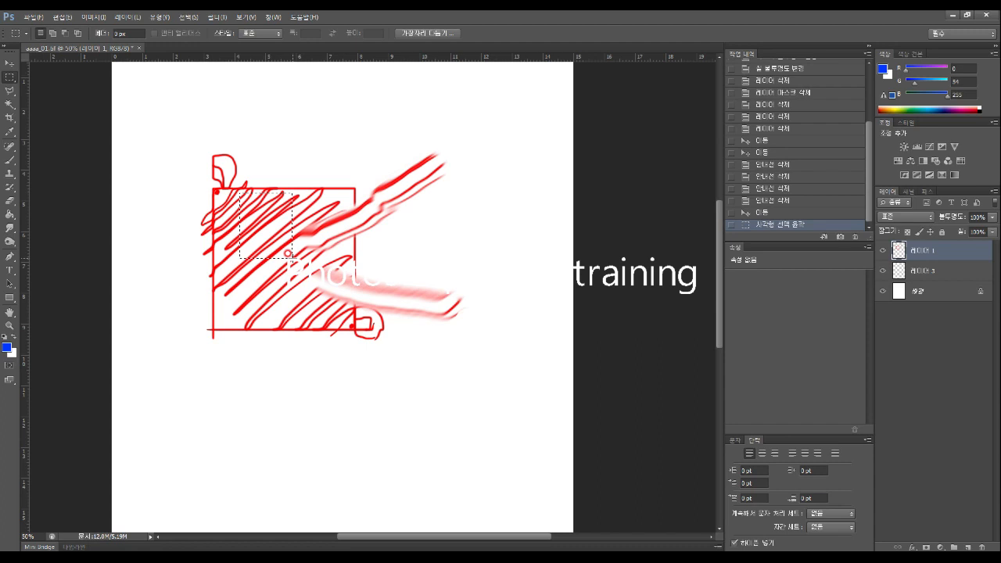
click(12, 65)
click(8, 61)
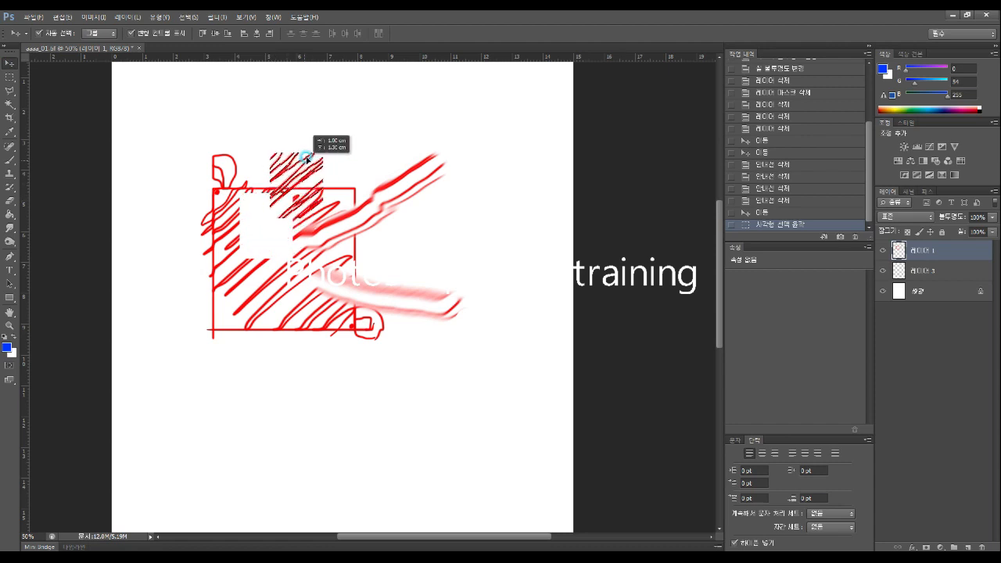
drag(331, 131, 332, 131)
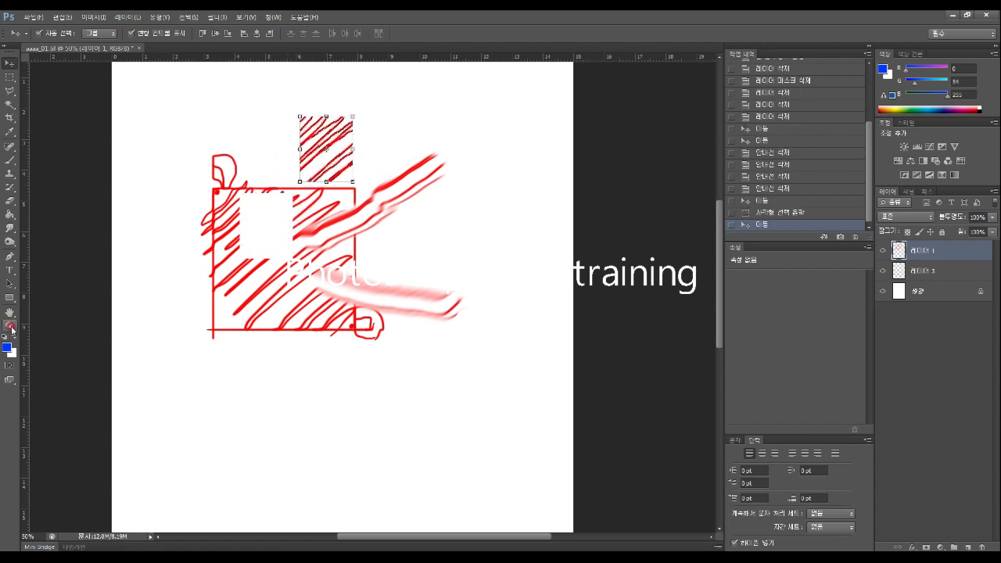
click(9, 325)
mouse_move(340, 180)
mouse_down()
mouse_move(378, 145)
mouse_move(318, 151)
mouse_up()
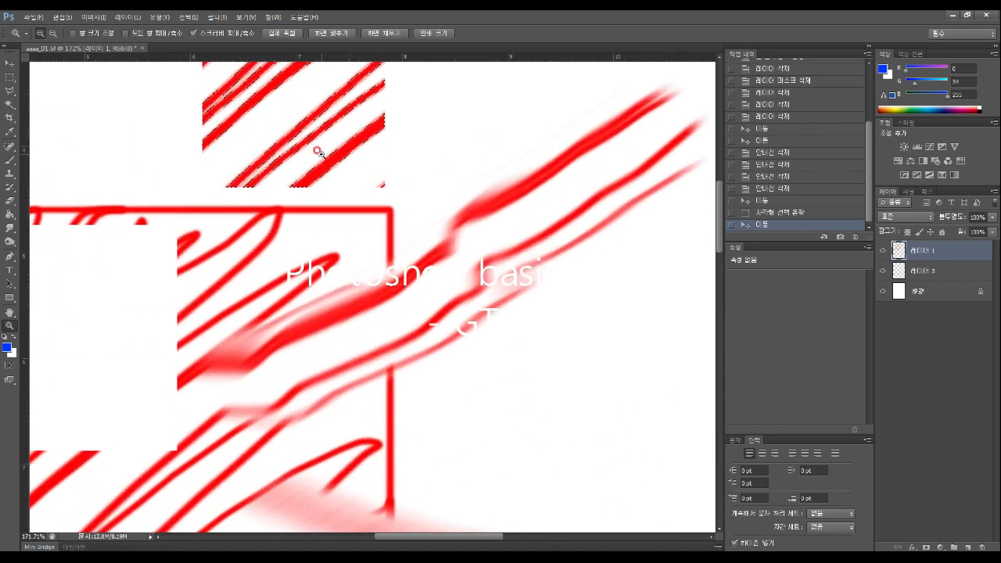
scroll(306, 150, up, 5)
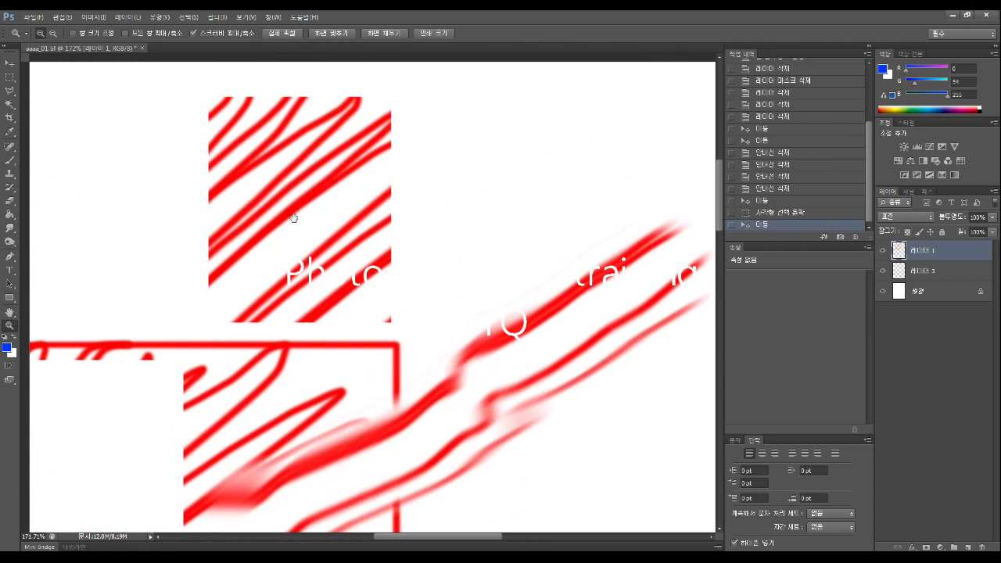
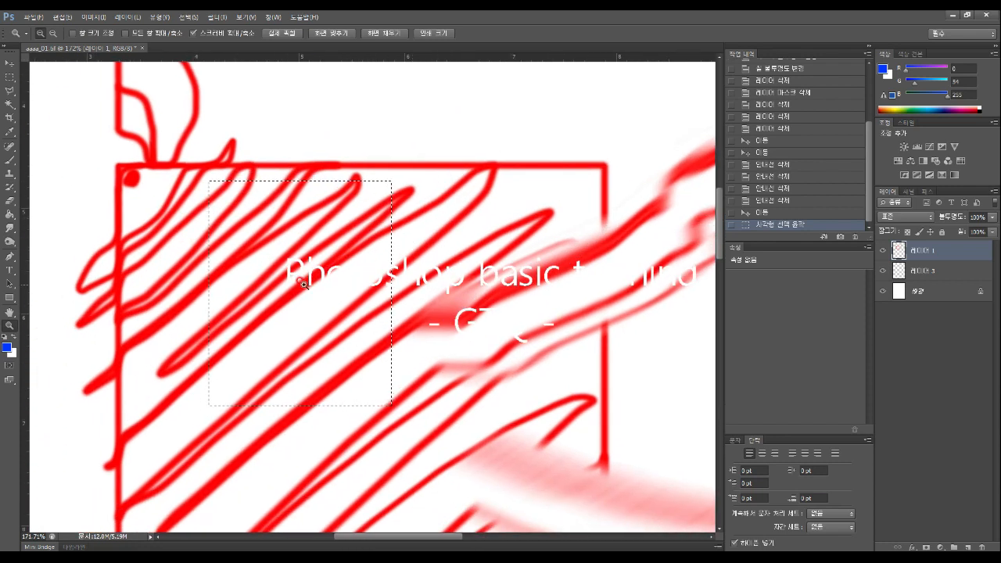
Move the selected patch up and to the right, then deselect it
click(7, 62)
mouse_move(286, 248)
mouse_down()
mouse_move(607, 187)
mouse_move(599, 212)
mouse_move(415, 134)
mouse_move(452, 151)
mouse_up()
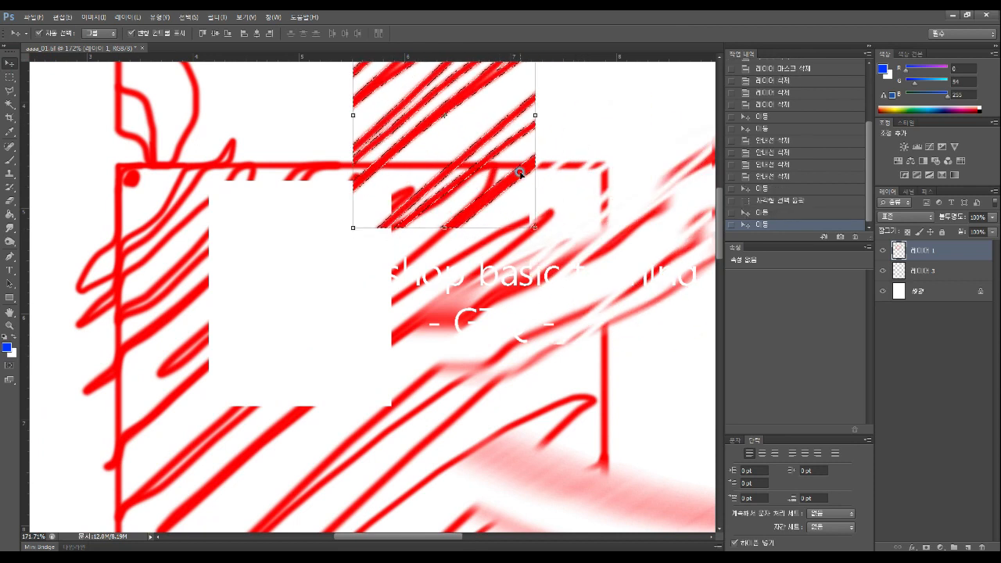
click(11, 76)
click(205, 123)
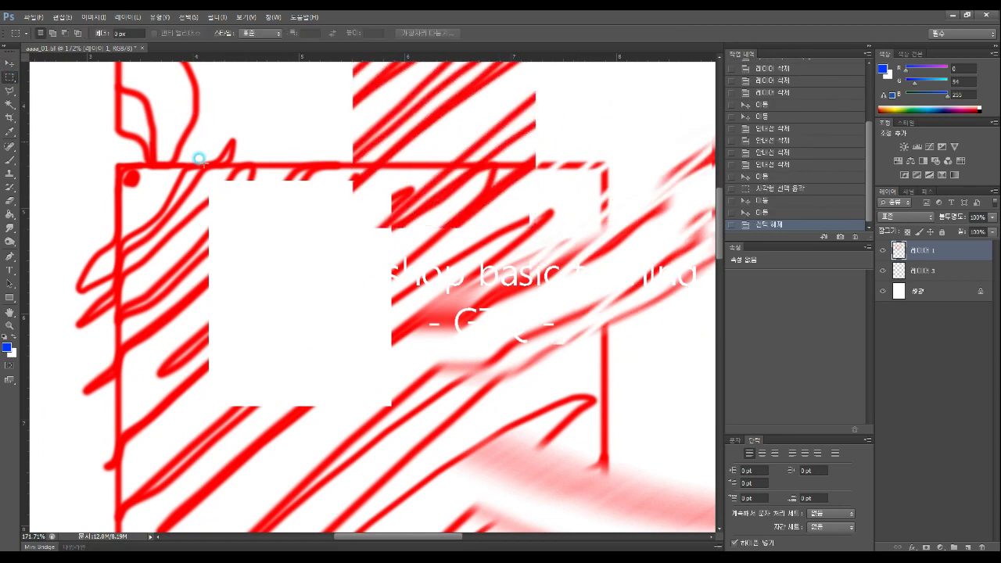
Shift the layer's artwork around, then undo the moves to restore its original place
click(9, 60)
mouse_move(393, 122)
mouse_down()
mouse_move(346, 196)
mouse_move(371, 231)
mouse_up()
drag(298, 249, 337, 194)
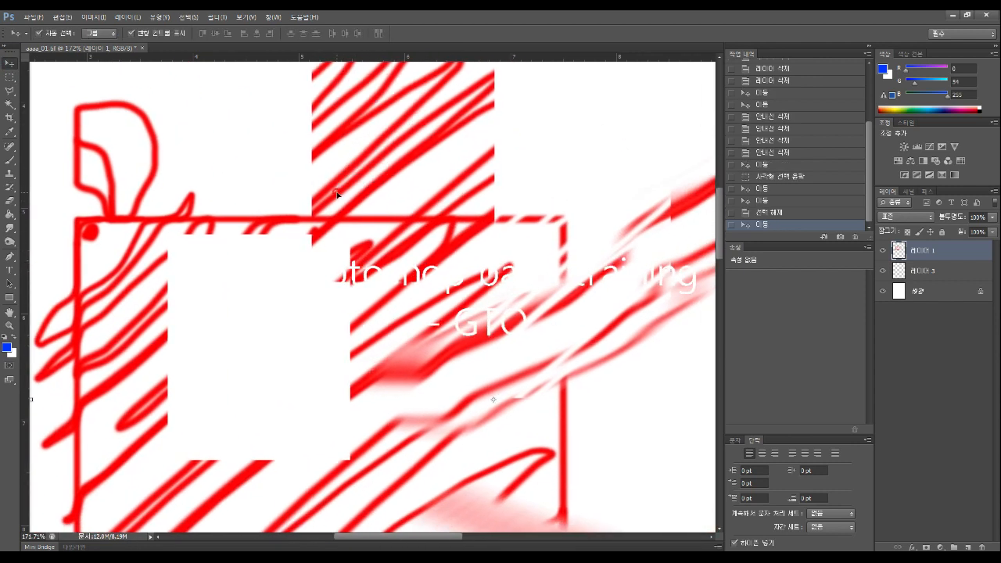
key(ctrl+z)
key(ctrl+z)
key(ctrl+z)
key(ctrl+z)
key(ctrl+alt+z)
key(ctrl+alt+z)
key(ctrl+alt+z)
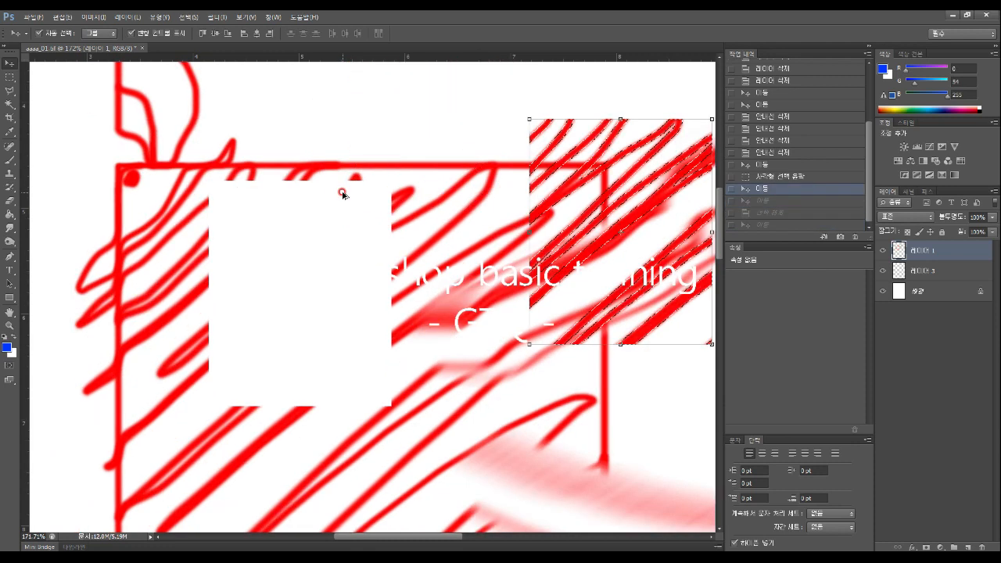
key(ctrl+alt+z)
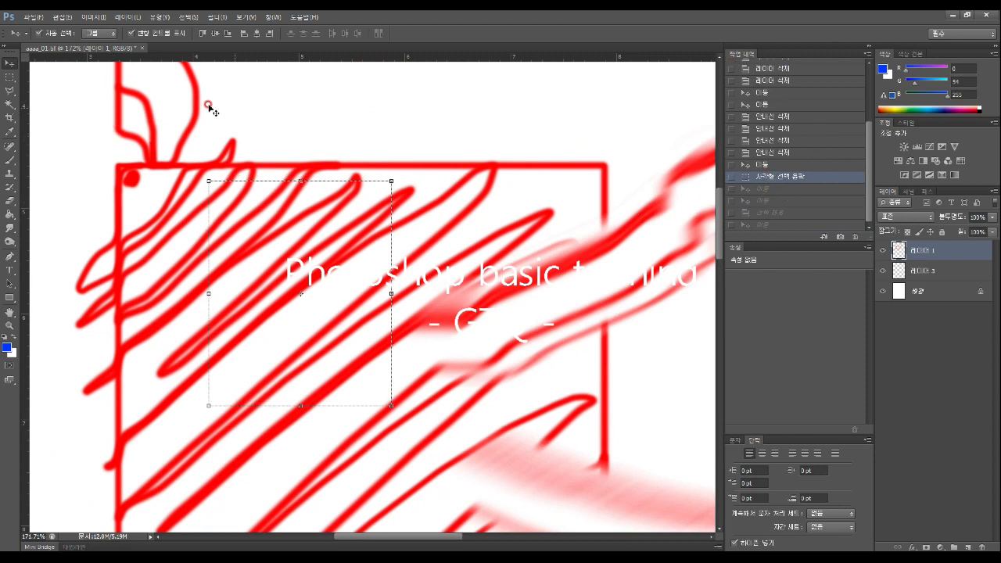
Pick the Rectangular Marquee, clear the selection and show the marquee shape flyout
click(15, 76)
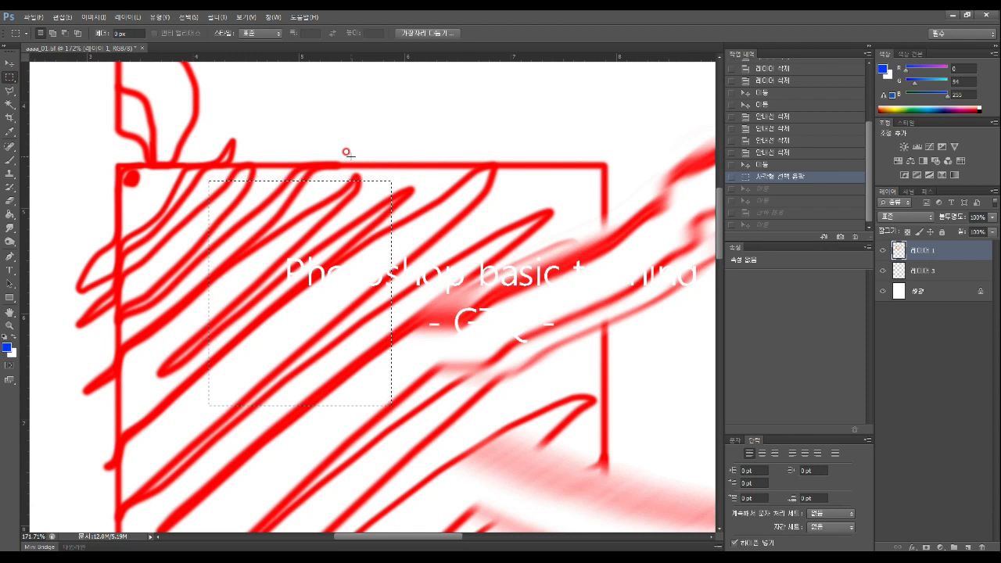
click(9, 77)
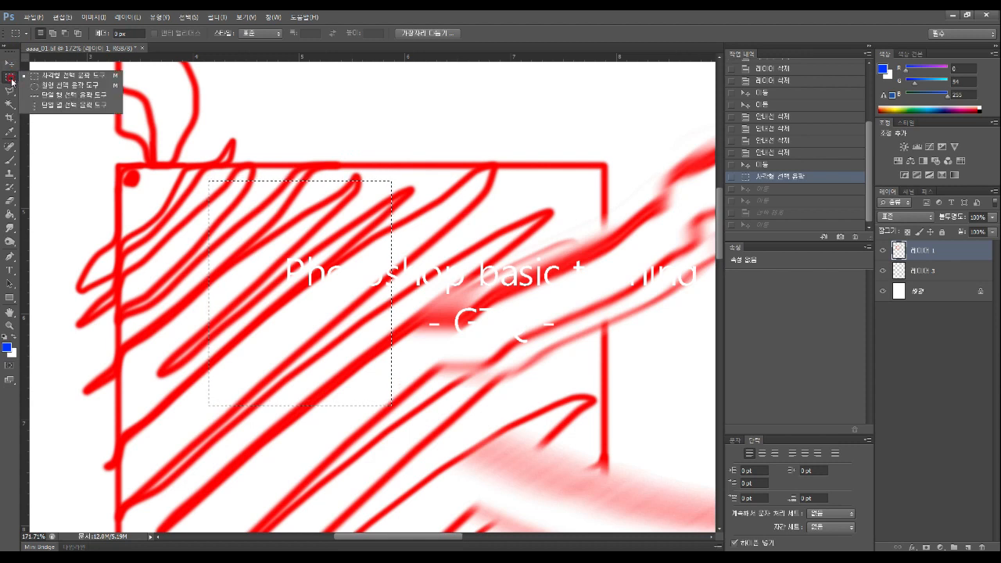
click(279, 113)
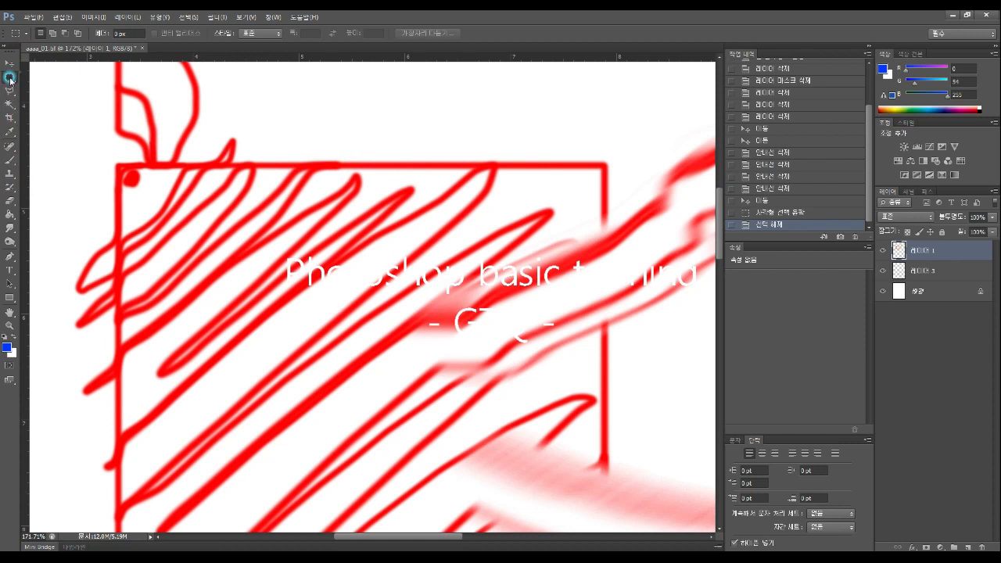
click(9, 78)
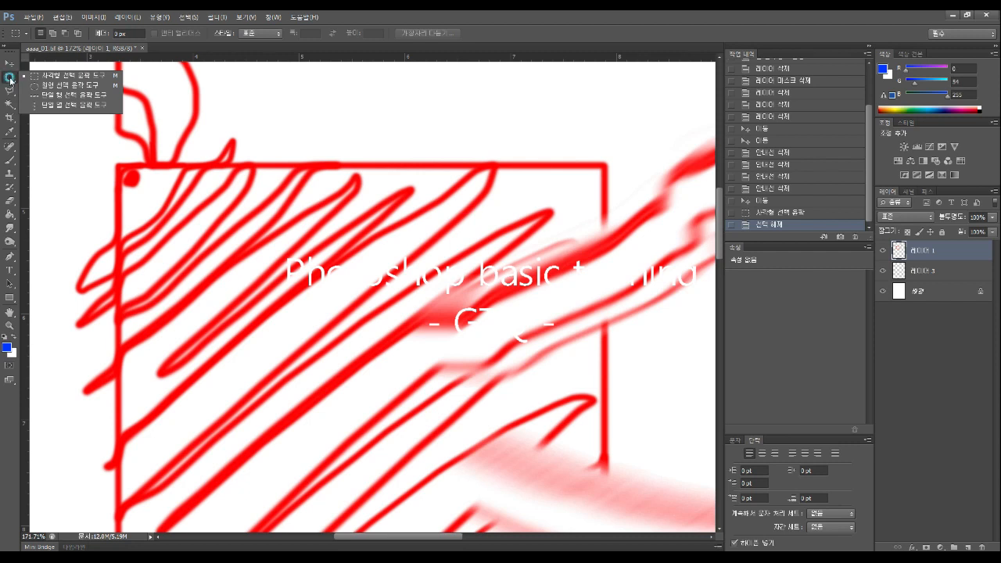
Draw a Shift-constrained elliptical circle over the red strokes and move it right
click(65, 86)
drag(188, 182, 547, 401)
key(shift)
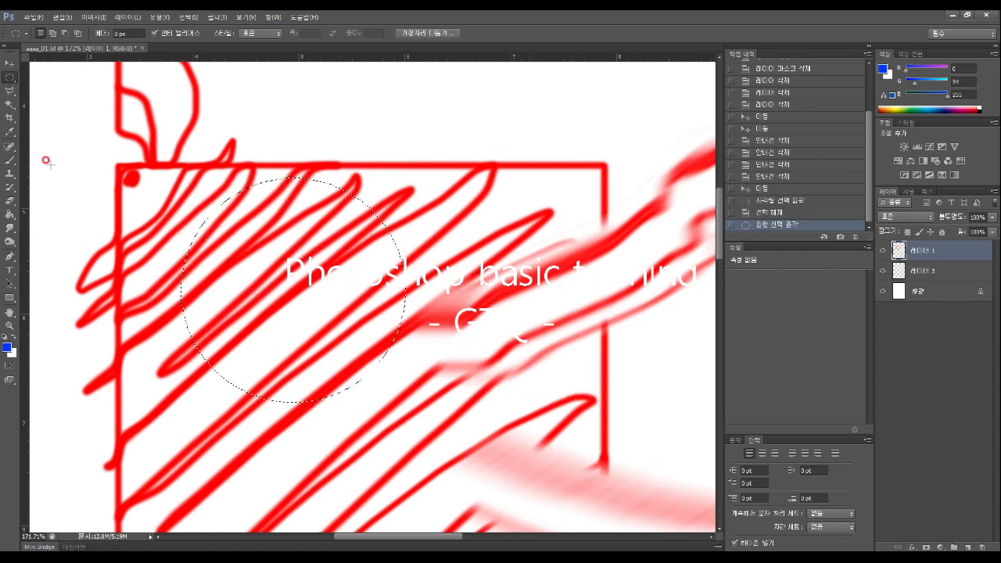
click(9, 62)
drag(350, 196, 638, 201)
Keep the moved circle, deselect it and select a single-pixel row with Single Row Marquee
key(ctrl+z)
key(ctrl+z)
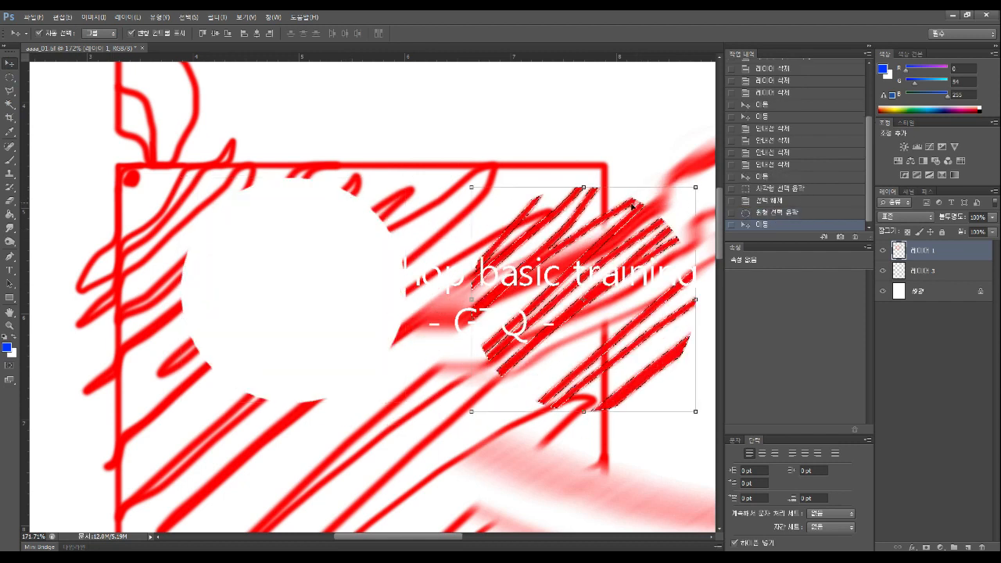
click(9, 77)
click(168, 98)
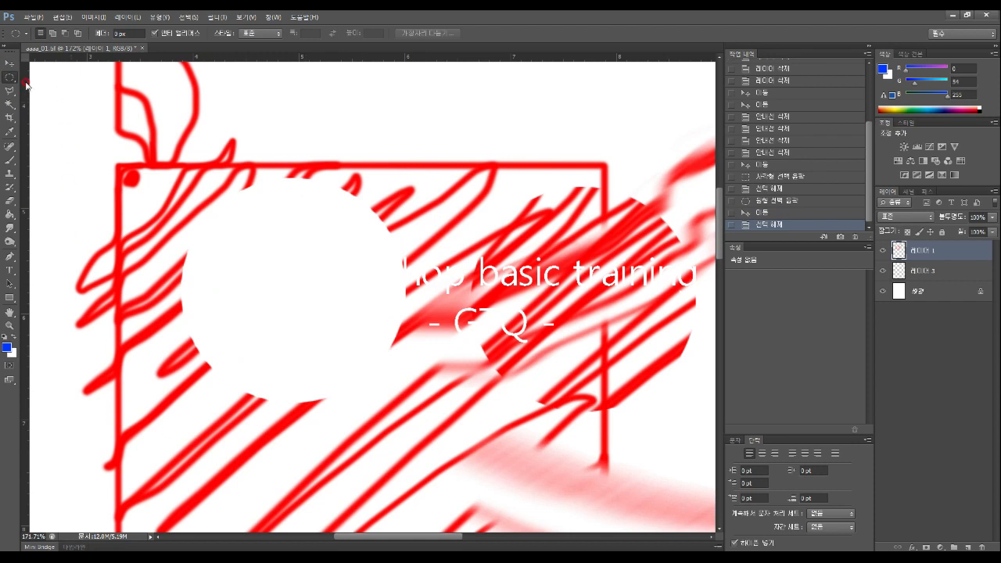
drag(9, 77, 60, 96)
click(414, 223)
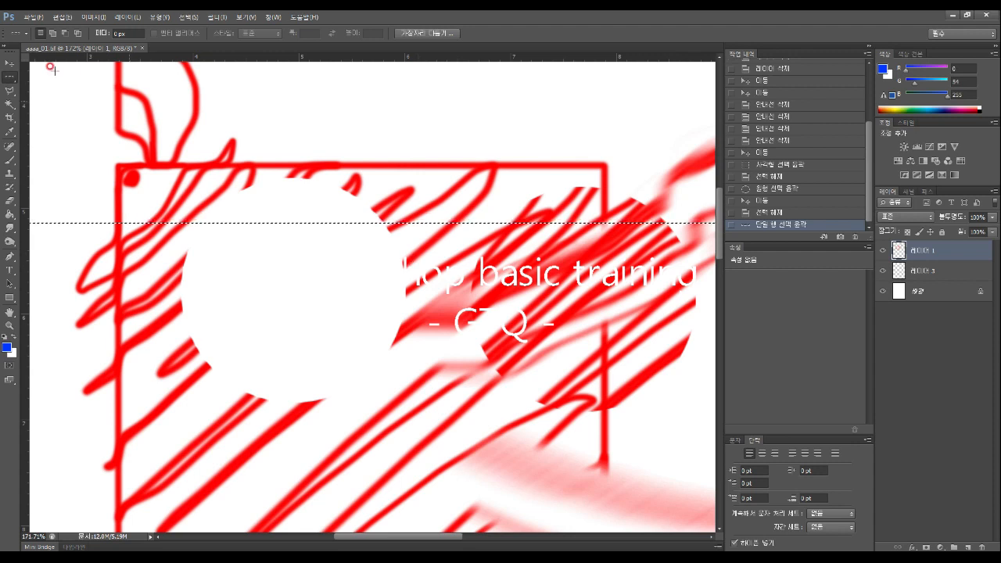
Move the one-pixel row upward, then select a new single row higher up
click(13, 62)
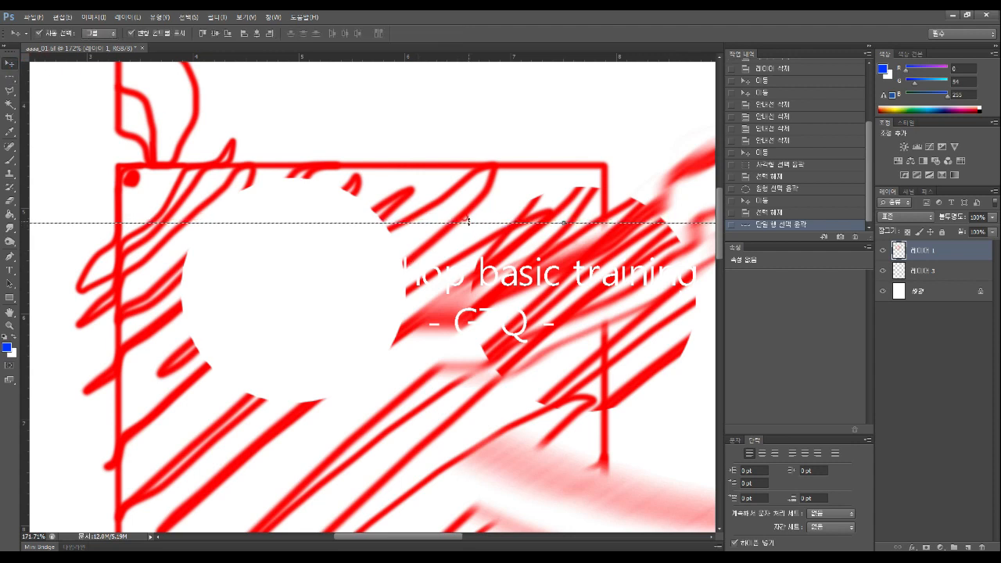
drag(467, 225, 475, 135)
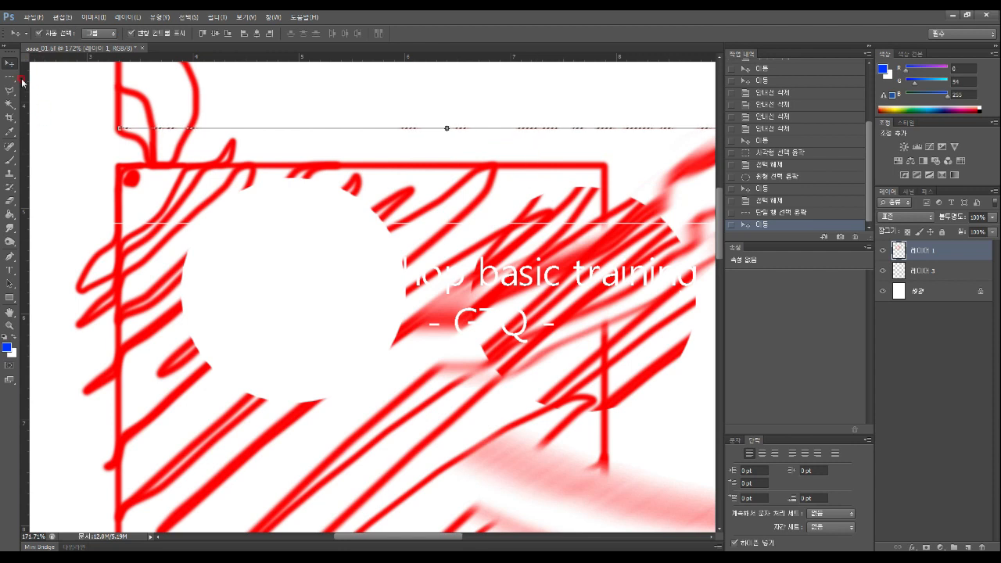
key(m)
click(266, 93)
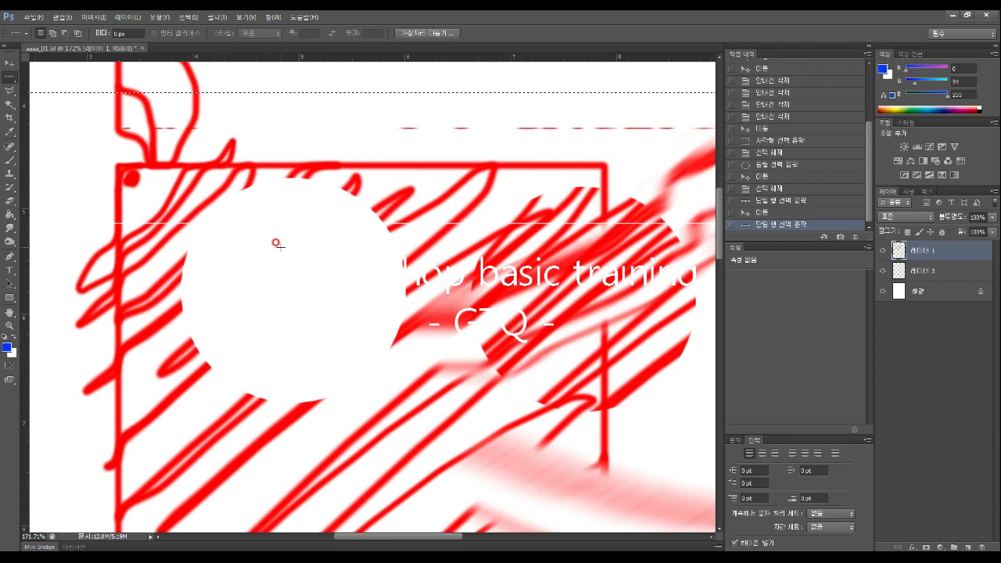
Select a single-pixel column through the drawing, then a small rectangle near the centre
drag(9, 77, 51, 107)
click(398, 209)
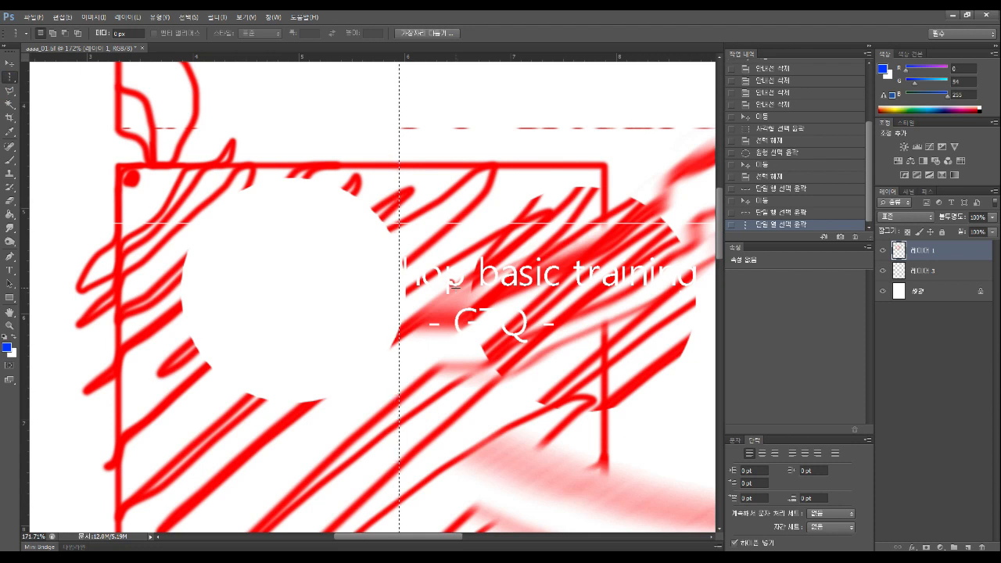
drag(9, 77, 39, 72)
drag(363, 278, 522, 355)
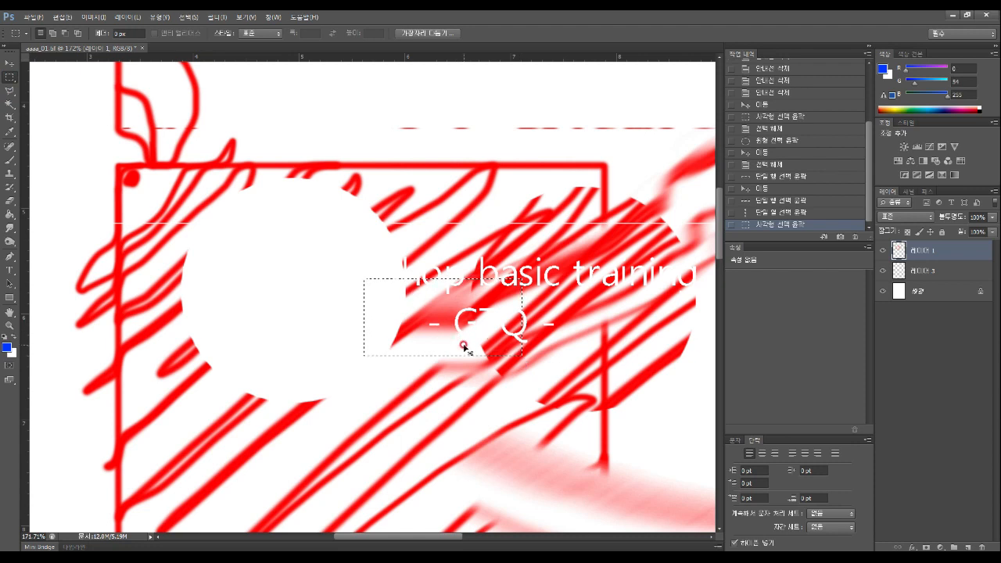
Copy and paste the central patch as a new layer and place it over the white circle
key(ctrl+c)
key(ctrl+v)
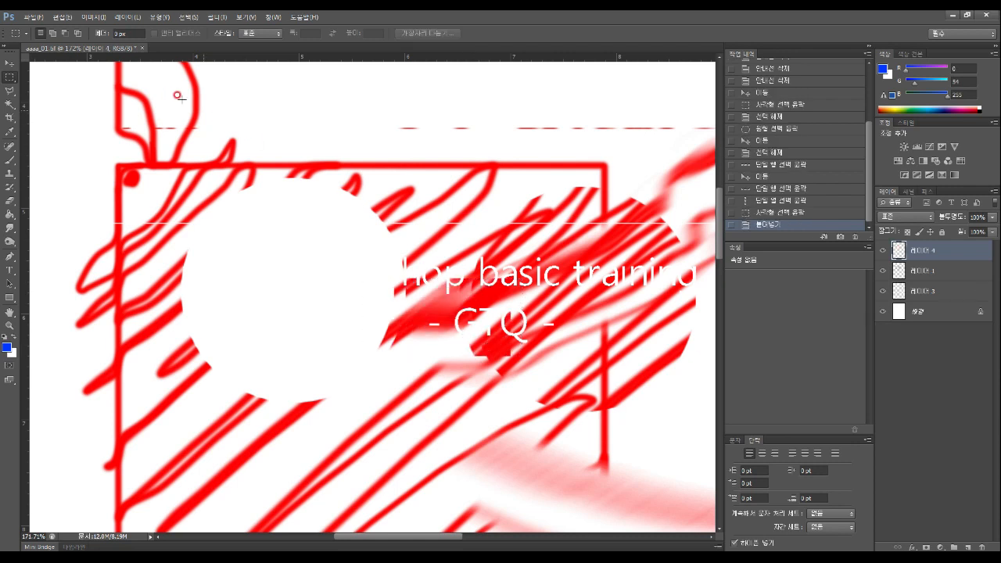
key(v)
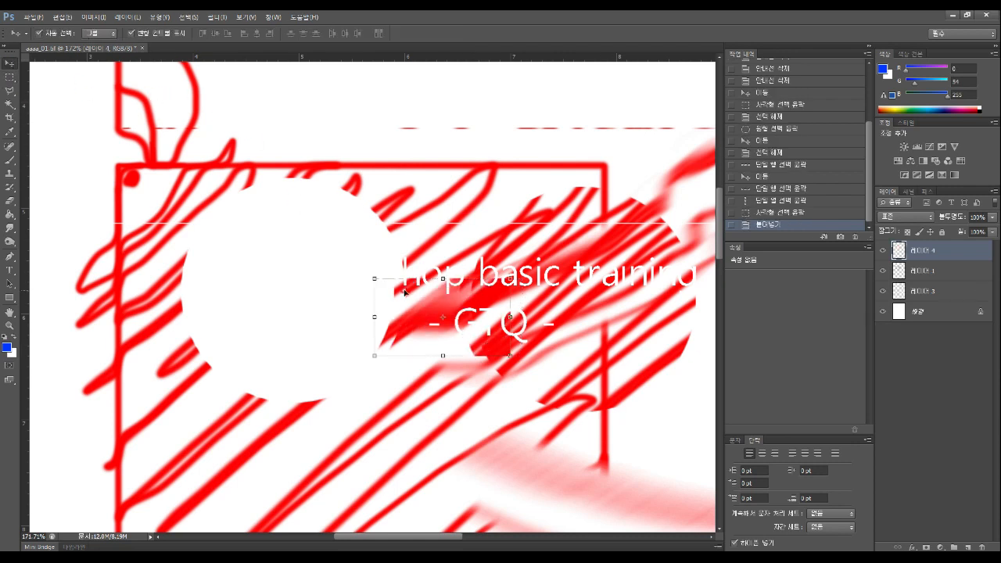
drag(402, 290, 216, 249)
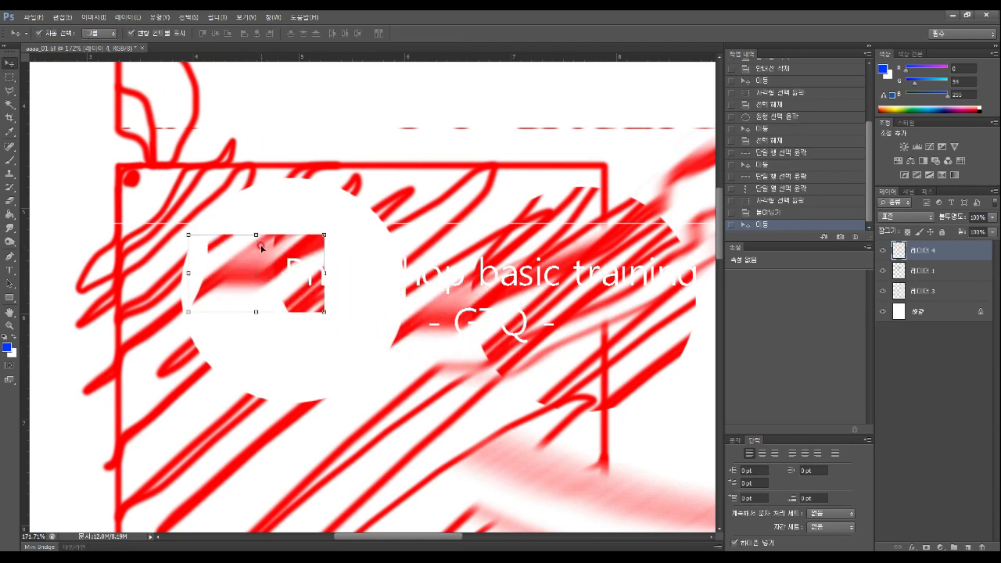
drag(297, 258, 327, 243)
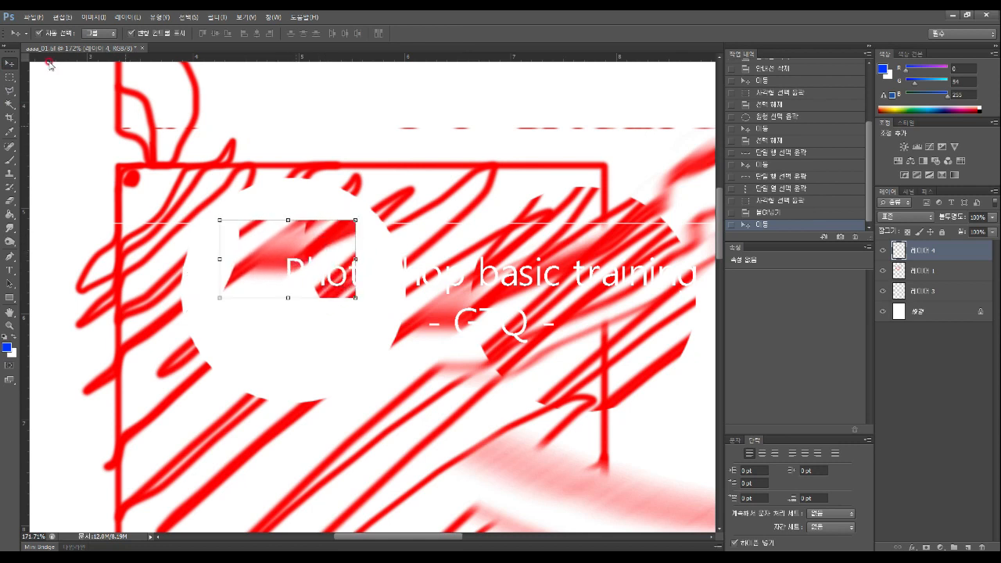
Select an upper-right rectangle and add a second lower-left rectangle with Add to Selection
click(10, 75)
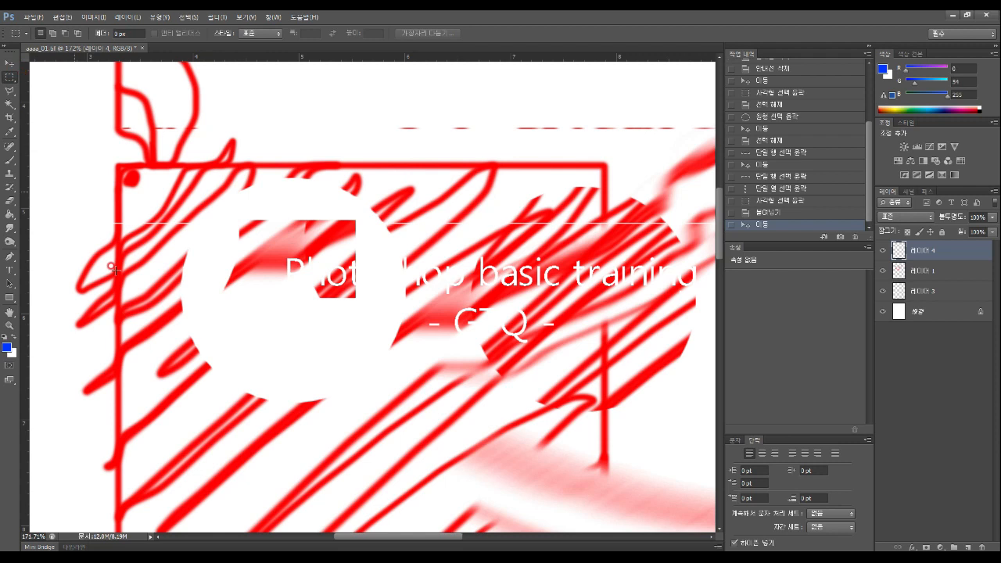
drag(132, 329, 224, 411)
drag(436, 164, 604, 306)
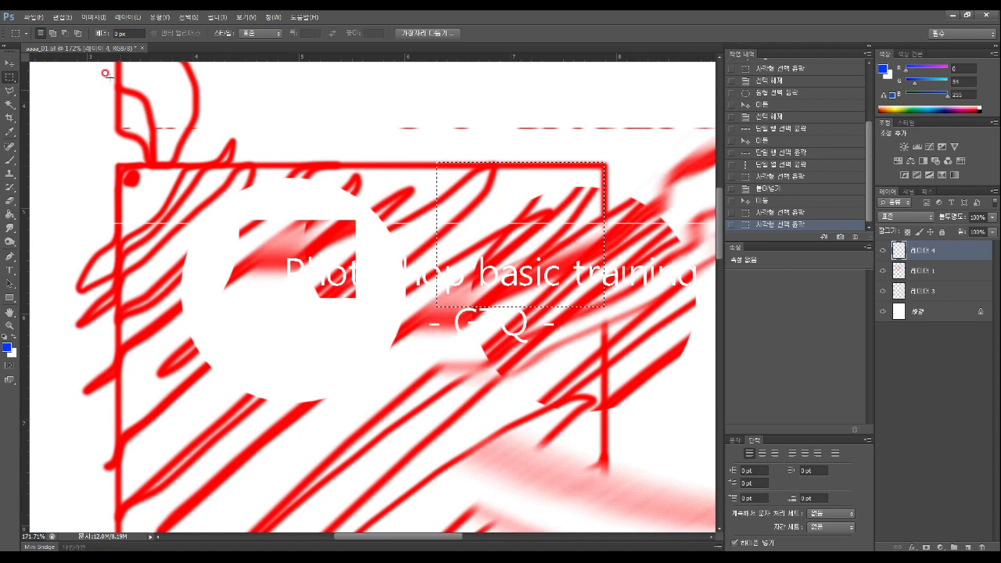
click(54, 34)
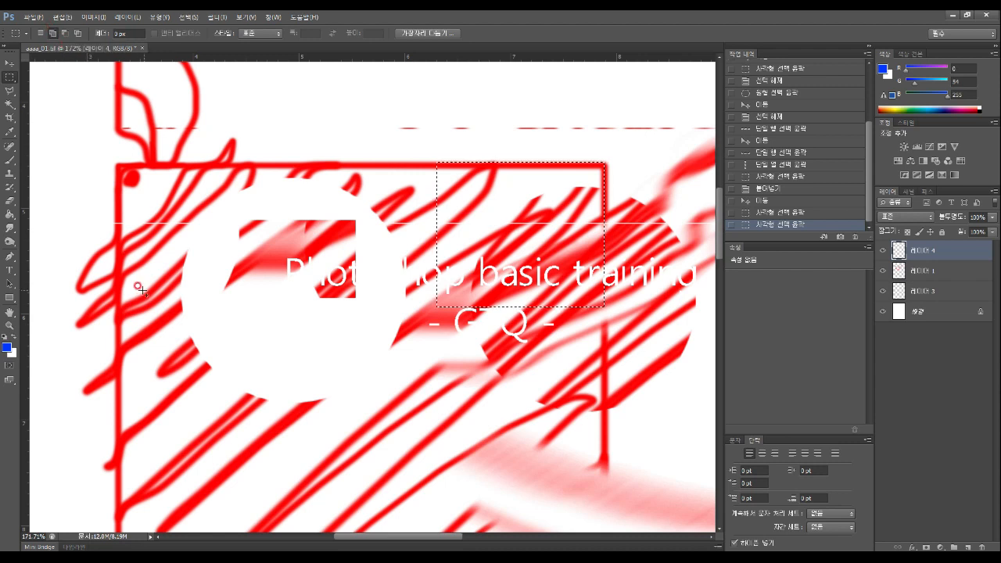
drag(114, 296, 245, 420)
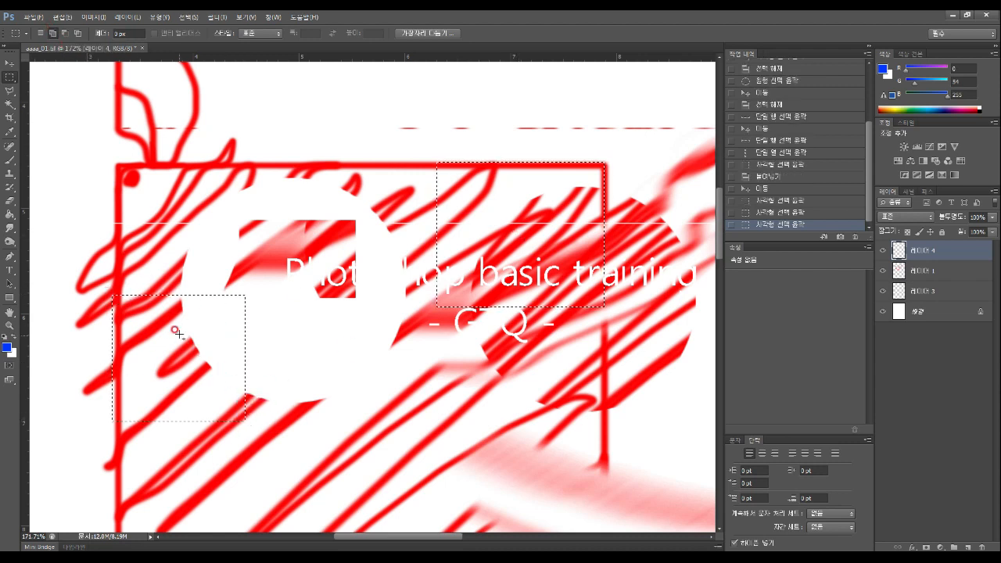
Move both selected areas on Layer 1 up and right, then undo the move
click(10, 63)
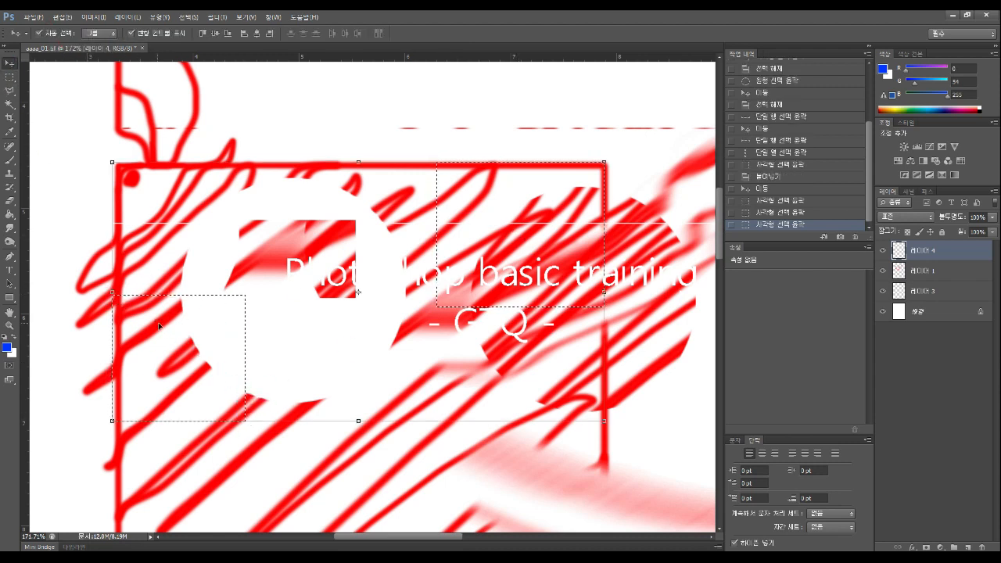
key(Return)
click(958, 271)
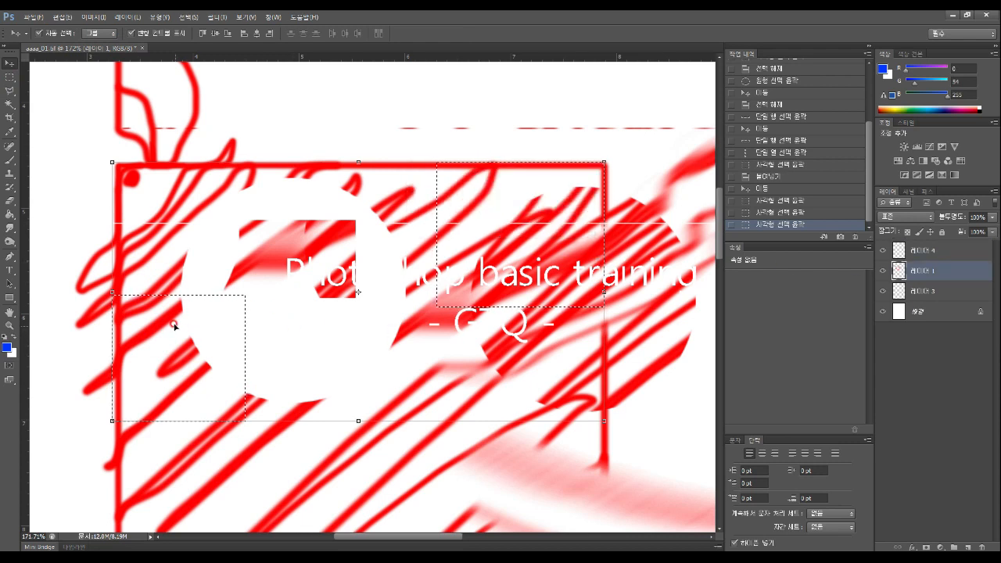
drag(175, 328, 269, 275)
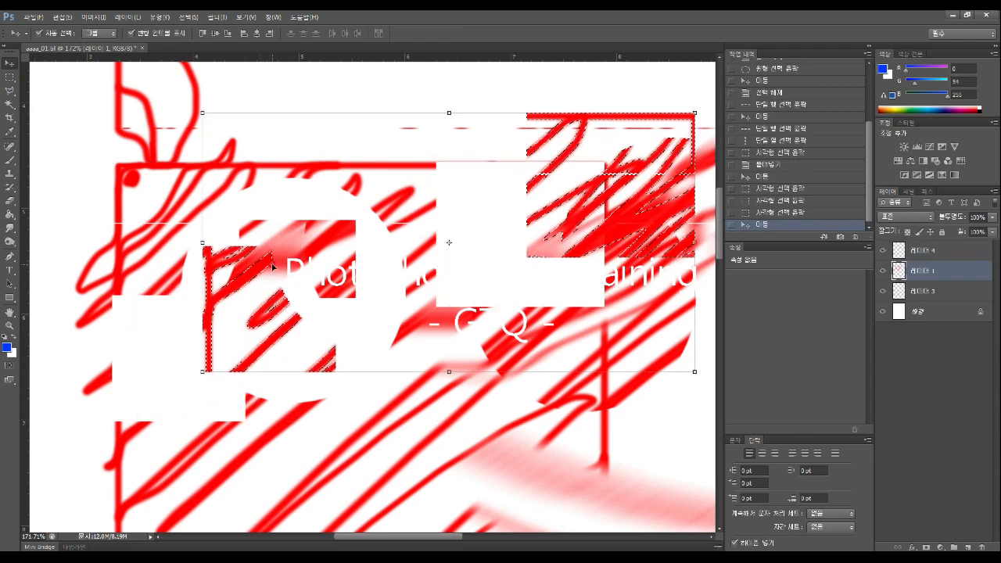
key(ctrl+z)
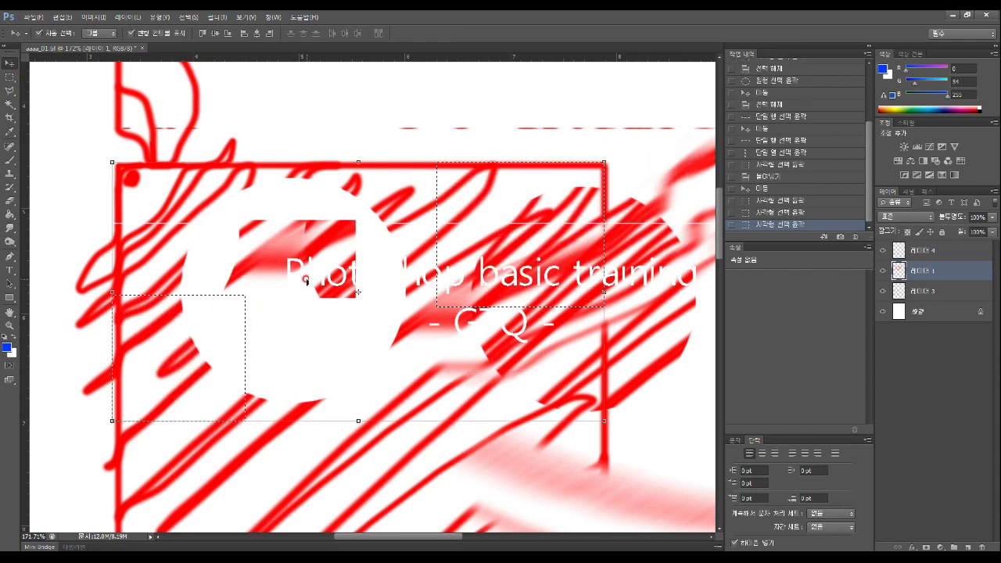
click(9, 77)
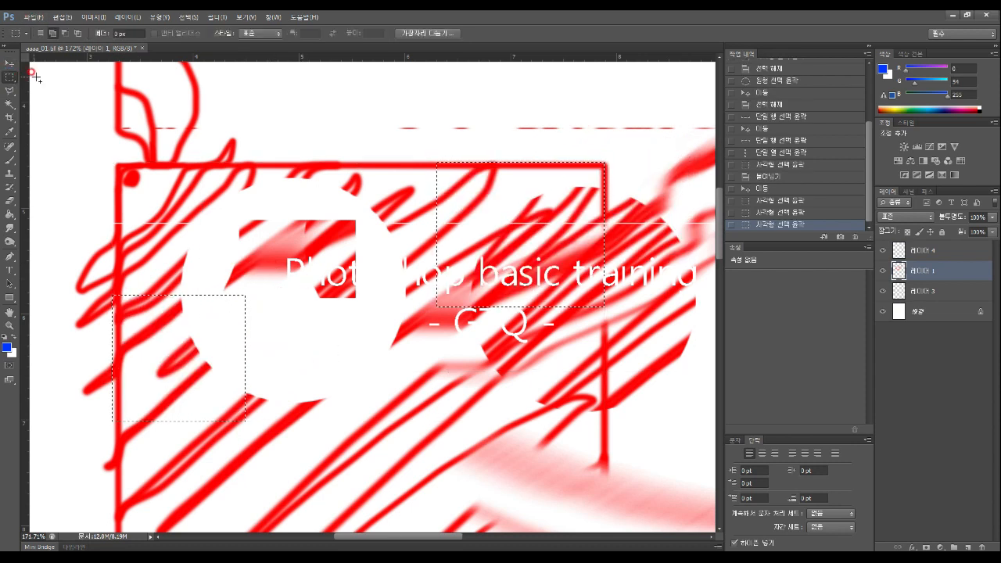
Cut rectangular corners and notches from both selections in Subtract mode
click(65, 35)
drag(388, 226, 531, 320)
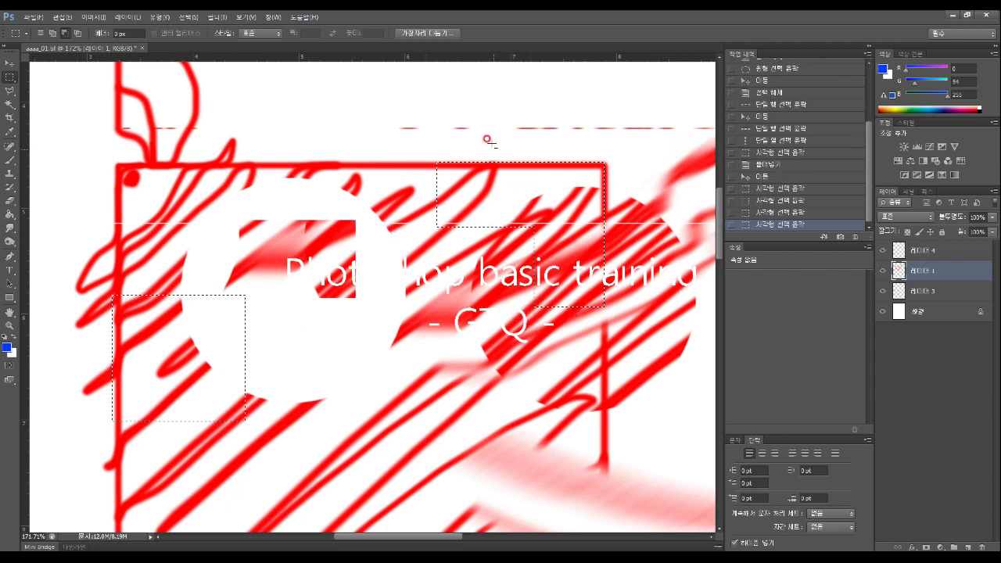
drag(485, 176, 524, 182)
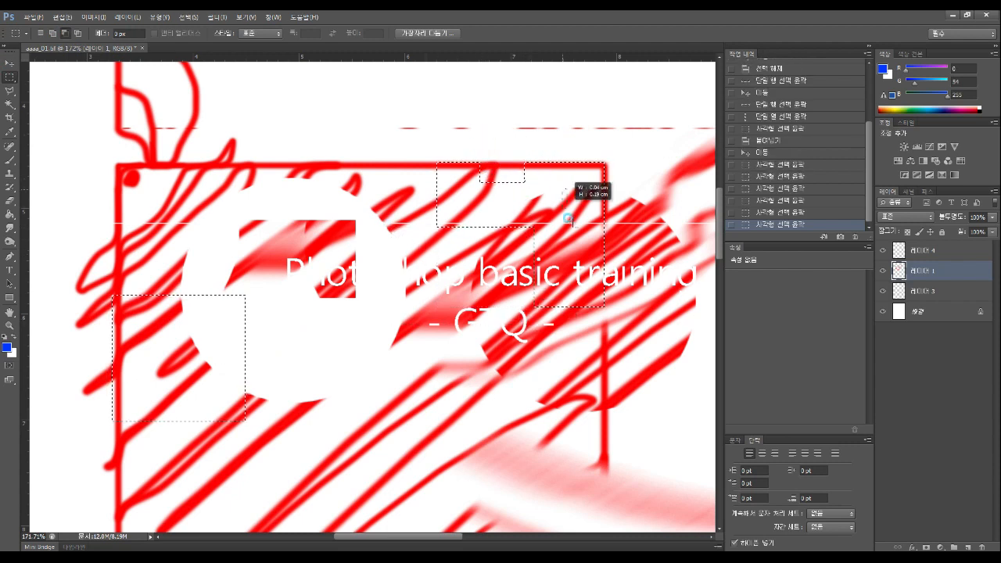
drag(567, 217, 576, 226)
drag(157, 292, 271, 369)
Cut elliptical pieces from the selections, then intersect with an ellipse to keep a curve
drag(13, 75, 42, 85)
drag(172, 385, 209, 409)
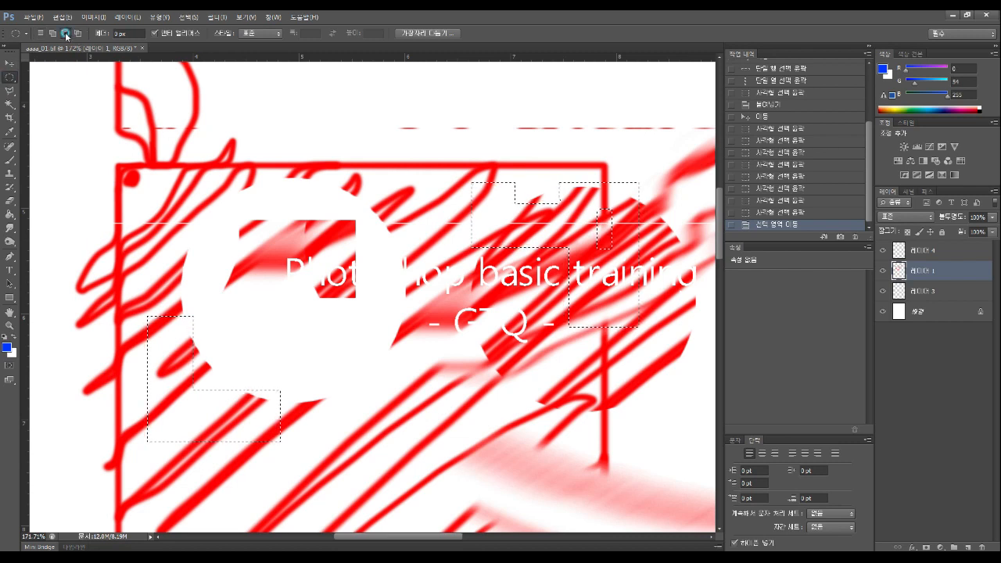
drag(519, 248, 592, 315)
drag(175, 415, 195, 342)
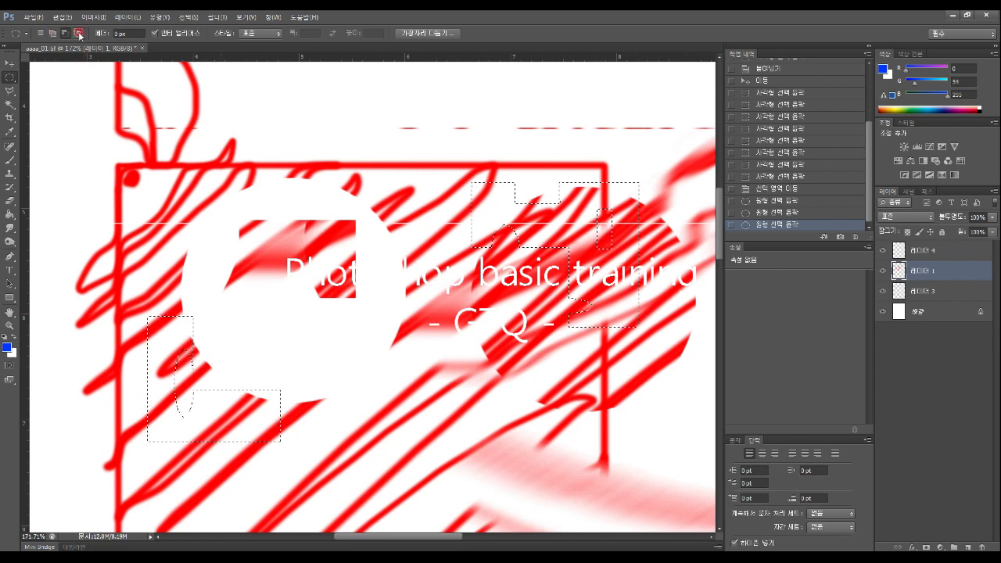
drag(139, 282, 222, 341)
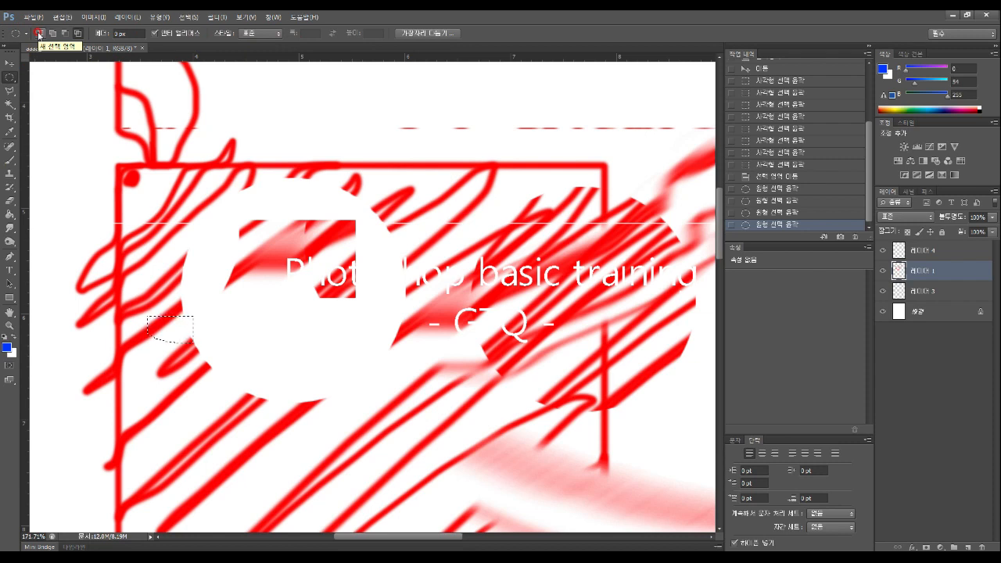
Choose the Lasso Tool and draw rounded freehand selections near the top centre of the page
click(12, 93)
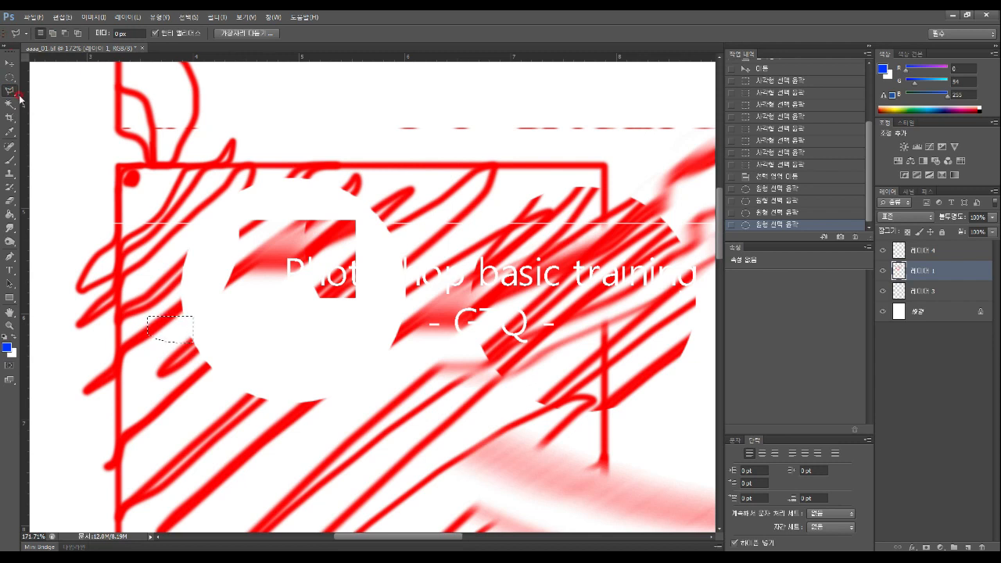
click(11, 93)
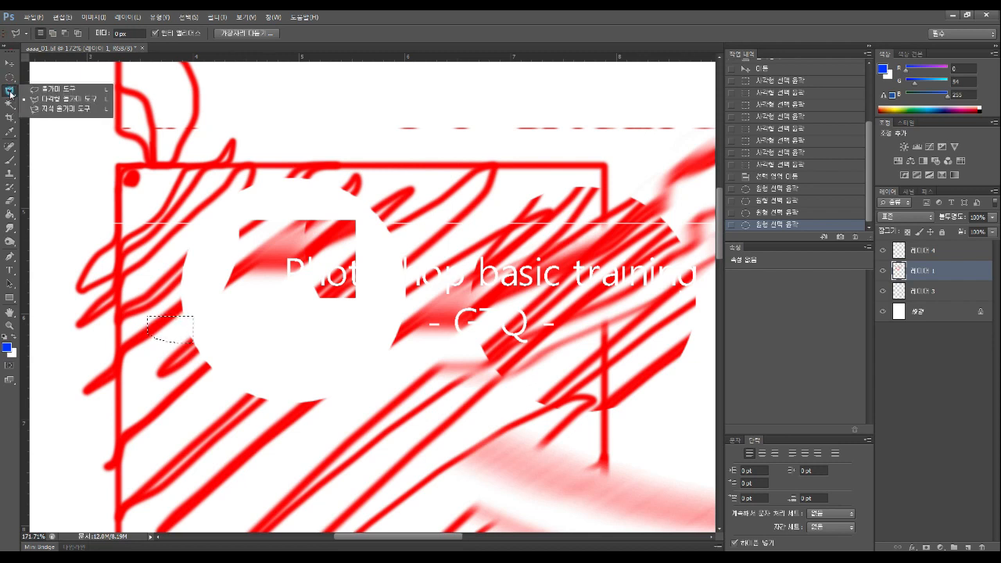
click(57, 90)
mouse_move(181, 140)
mouse_down()
mouse_move(270, 130)
mouse_move(287, 102)
mouse_move(356, 87)
mouse_move(405, 118)
mouse_move(229, 185)
mouse_move(223, 243)
mouse_move(327, 267)
mouse_move(474, 149)
mouse_move(455, 104)
mouse_move(345, 77)
mouse_move(231, 68)
mouse_move(179, 89)
mouse_move(177, 139)
mouse_up()
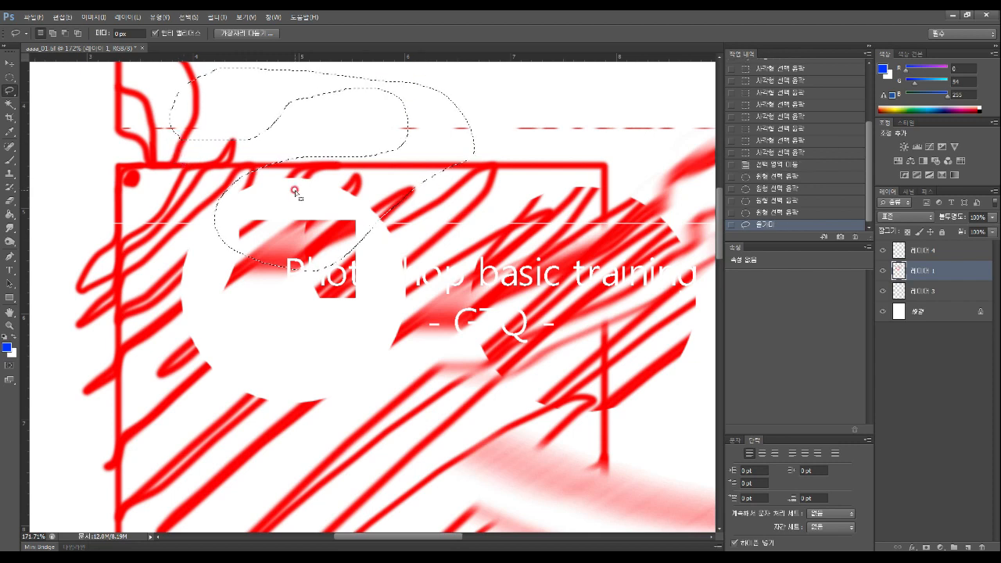
mouse_move(498, 220)
mouse_down()
mouse_move(439, 153)
mouse_move(524, 127)
mouse_move(376, 205)
mouse_move(419, 94)
mouse_move(538, 148)
mouse_move(508, 239)
mouse_up()
click(510, 238)
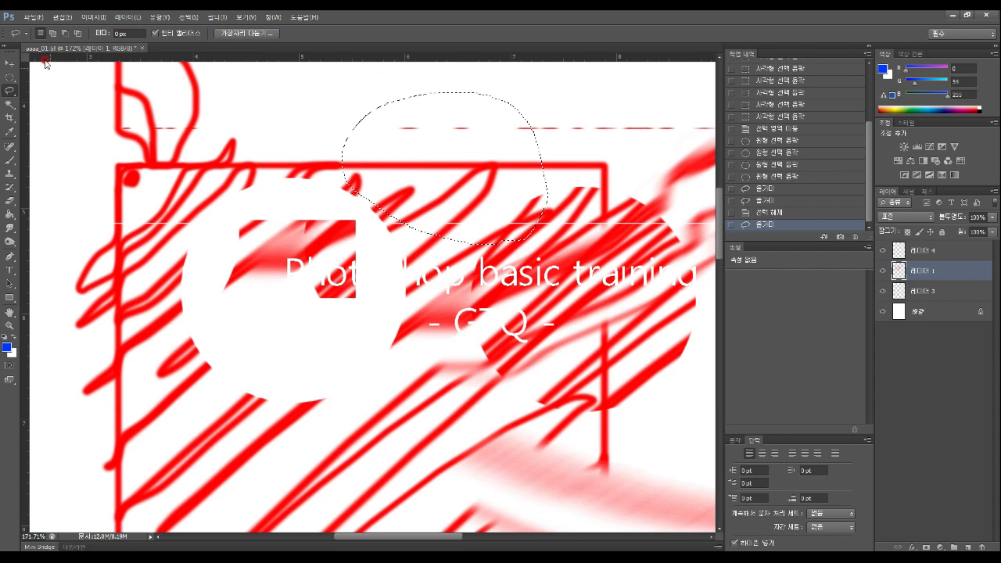
right_click(9, 90)
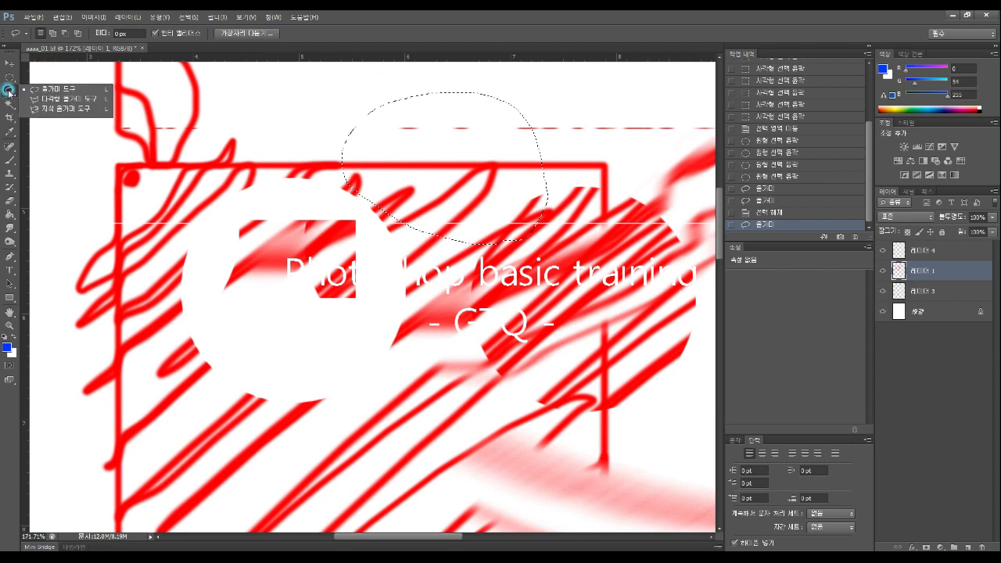
Outline a Polygonal Lasso area across the top band and title text and delete it to white
click(61, 99)
click(118, 163)
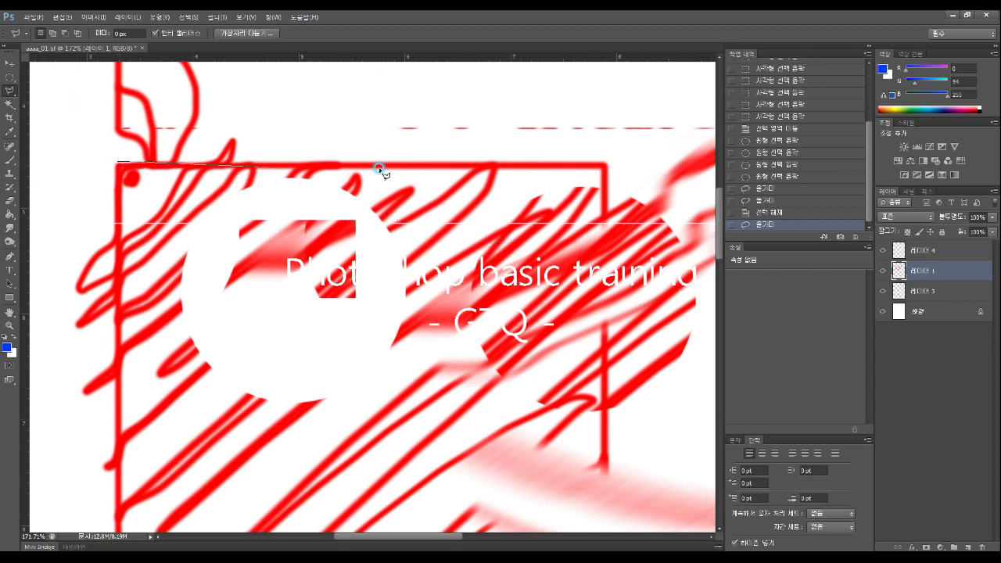
click(604, 163)
click(604, 190)
click(492, 195)
click(389, 237)
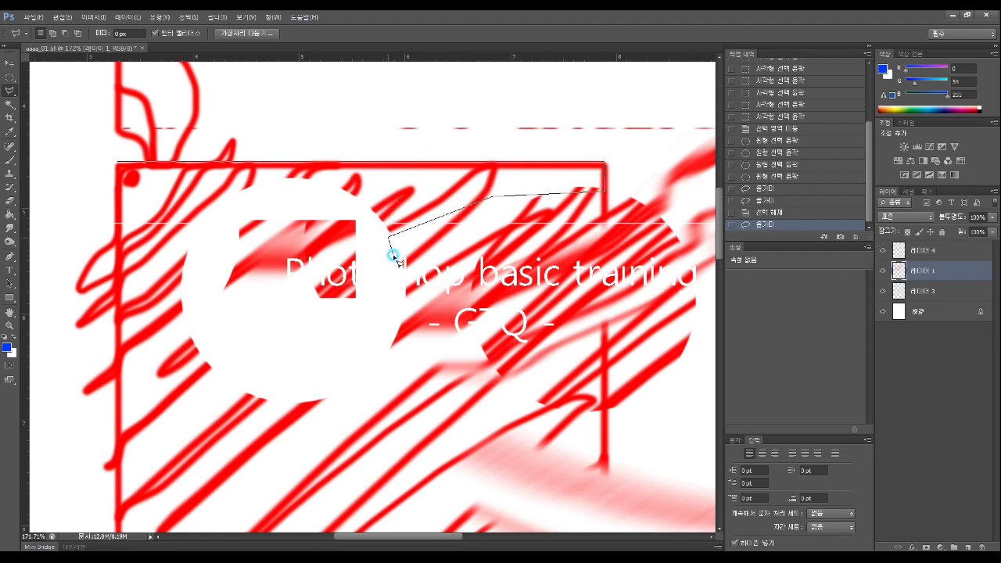
click(410, 330)
click(492, 353)
click(619, 316)
click(641, 254)
click(641, 142)
click(581, 108)
click(407, 112)
click(336, 121)
click(96, 119)
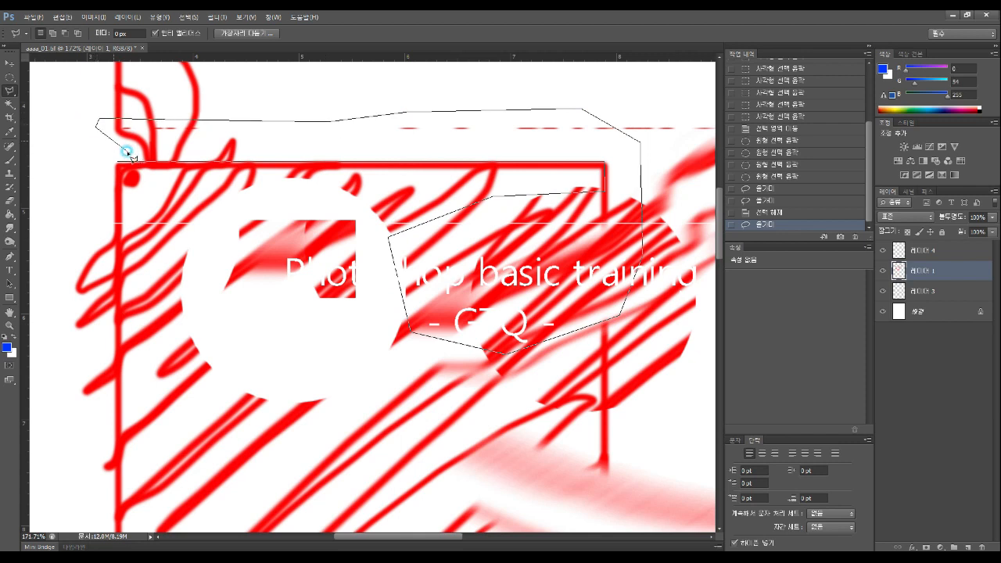
click(115, 160)
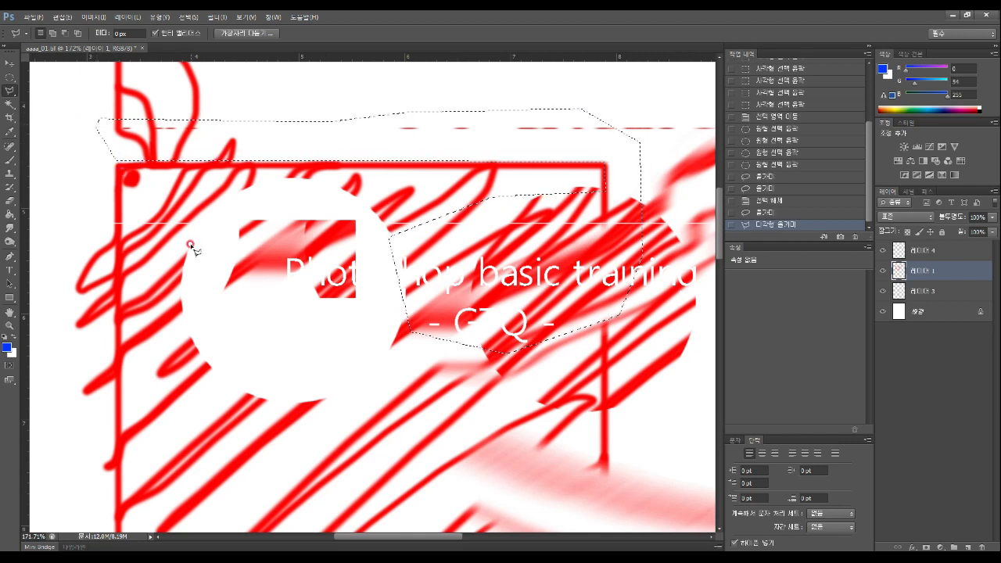
key(Delete)
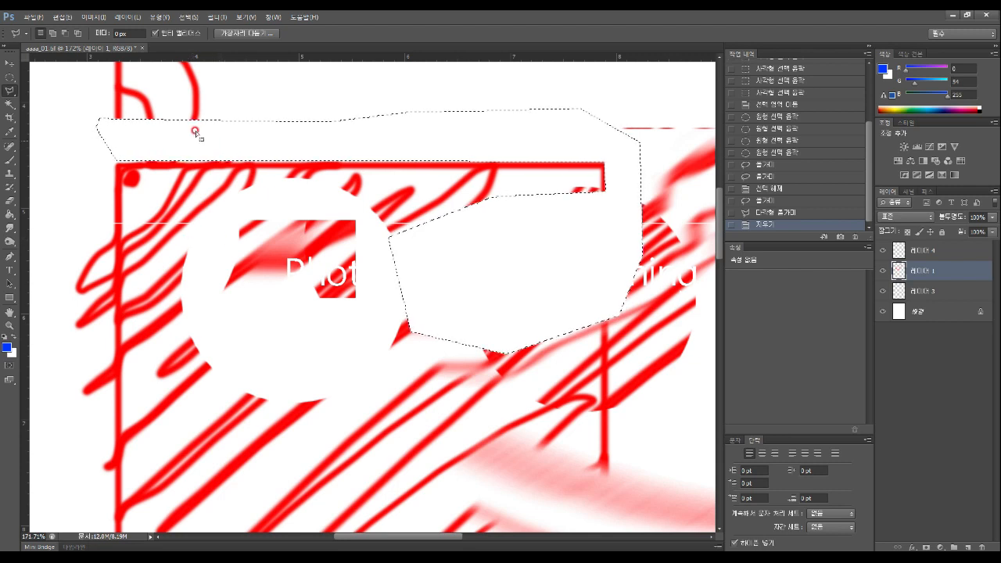
Set the Elliptical Marquee to Intersect mode, deselect everything and return to the lasso tools
click(14, 78)
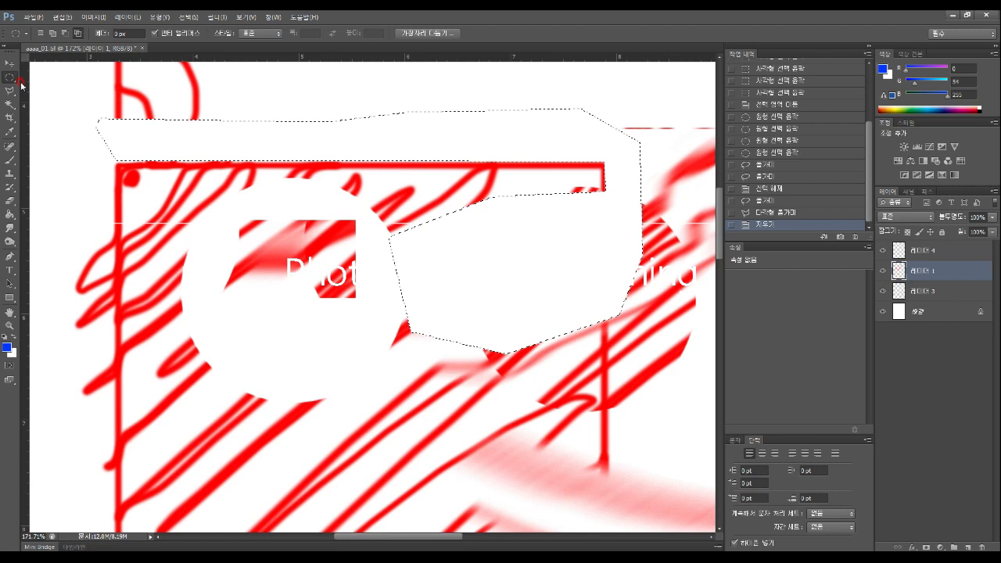
click(76, 34)
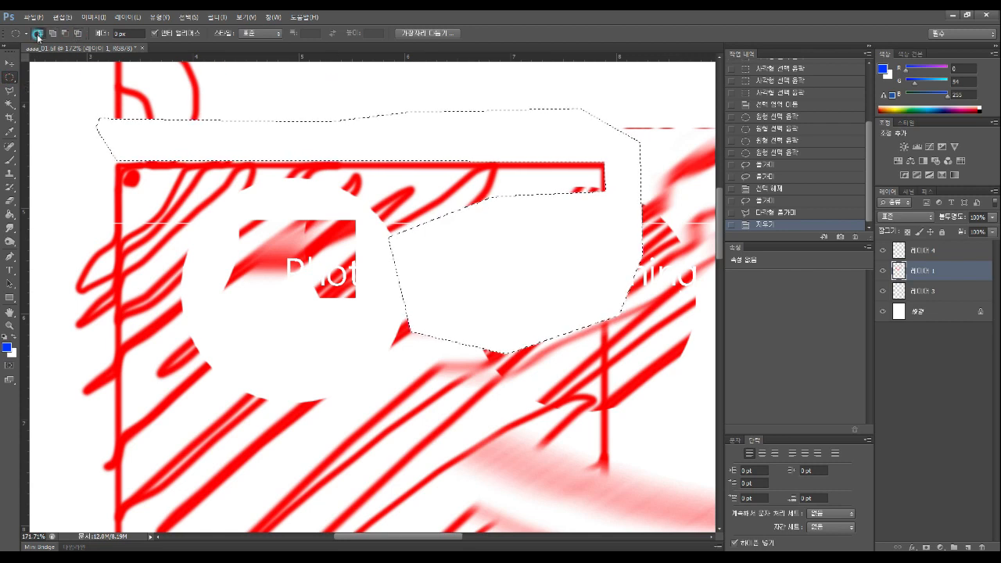
click(299, 79)
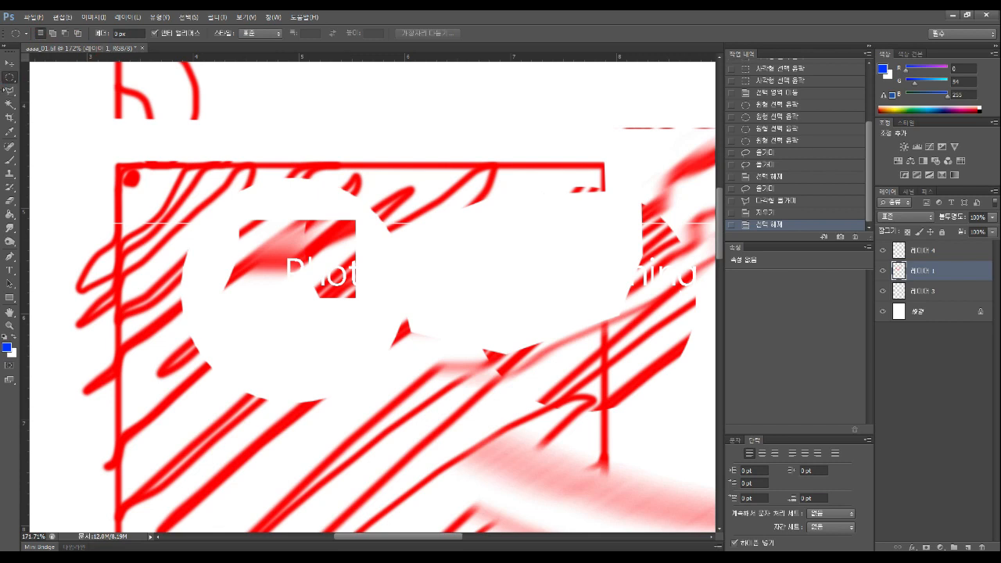
click(10, 93)
right_click(10, 92)
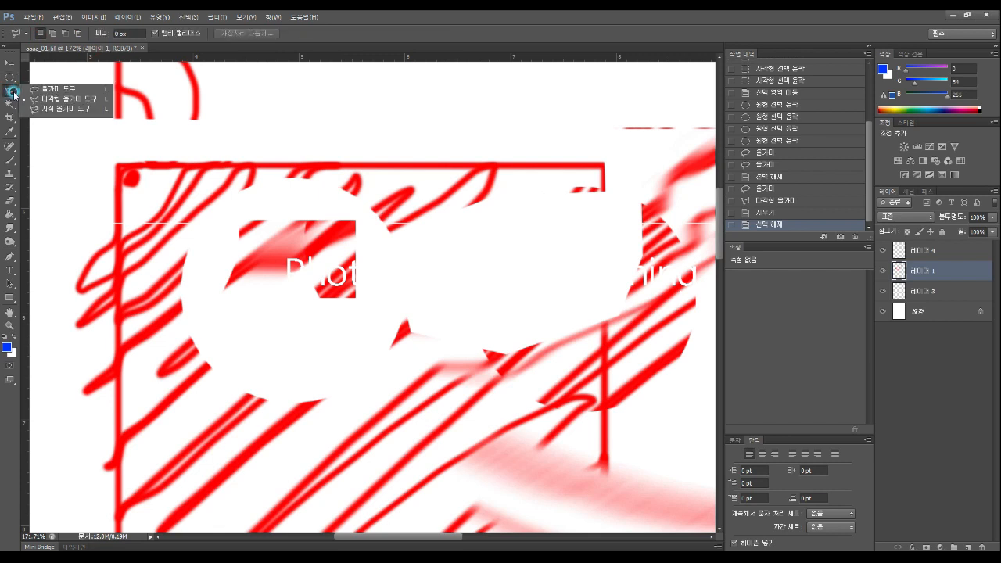
click(56, 111)
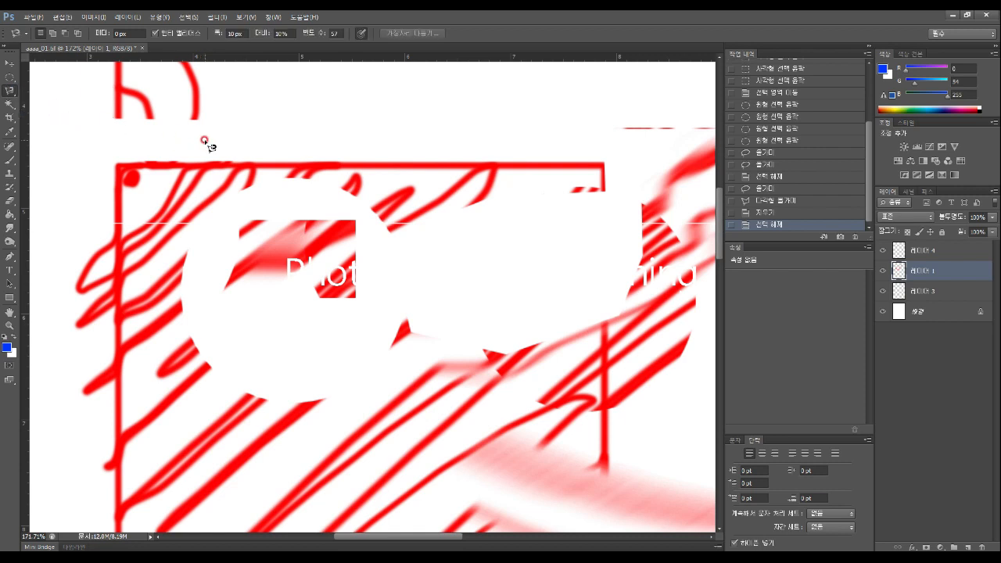
click(221, 158)
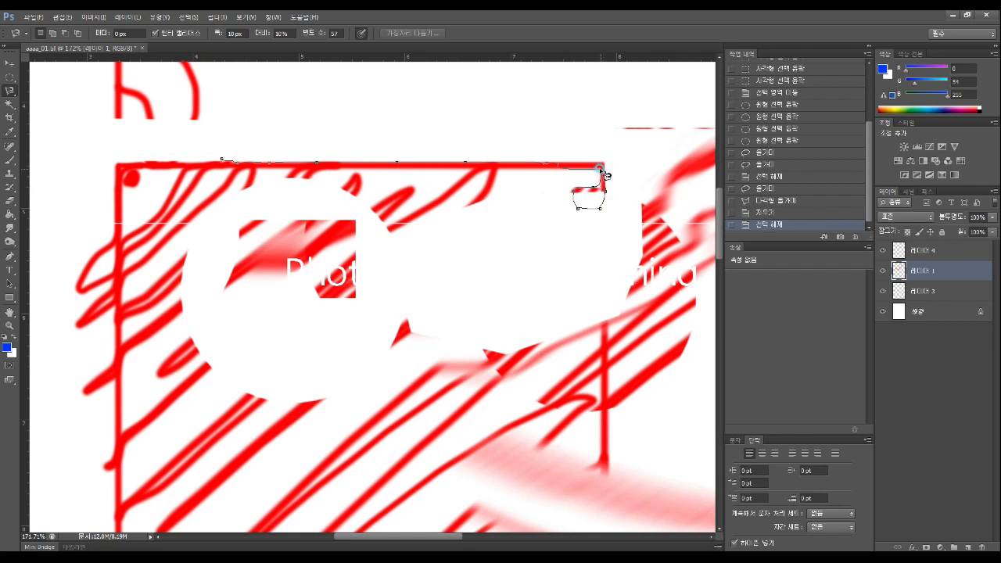
click(477, 206)
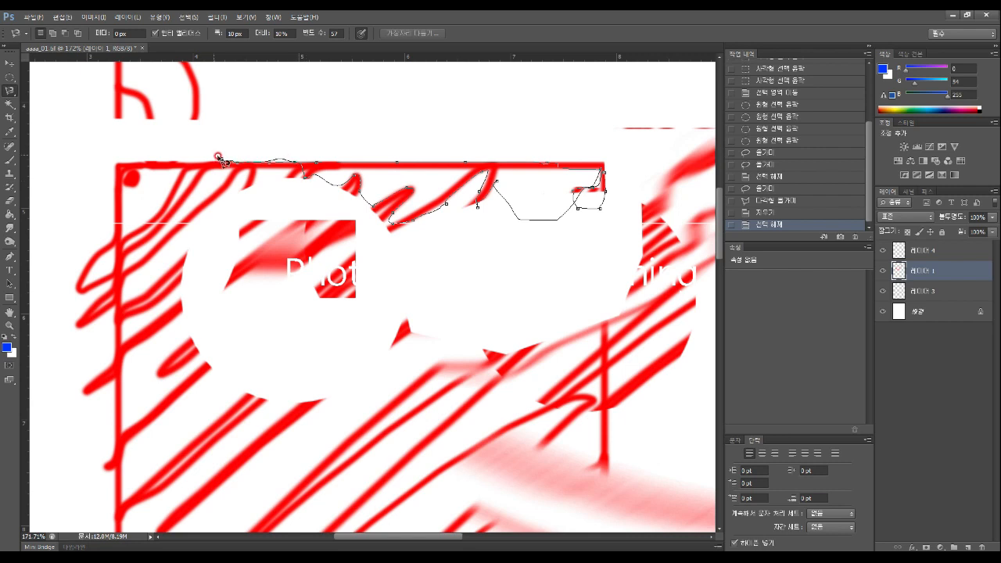
click(219, 158)
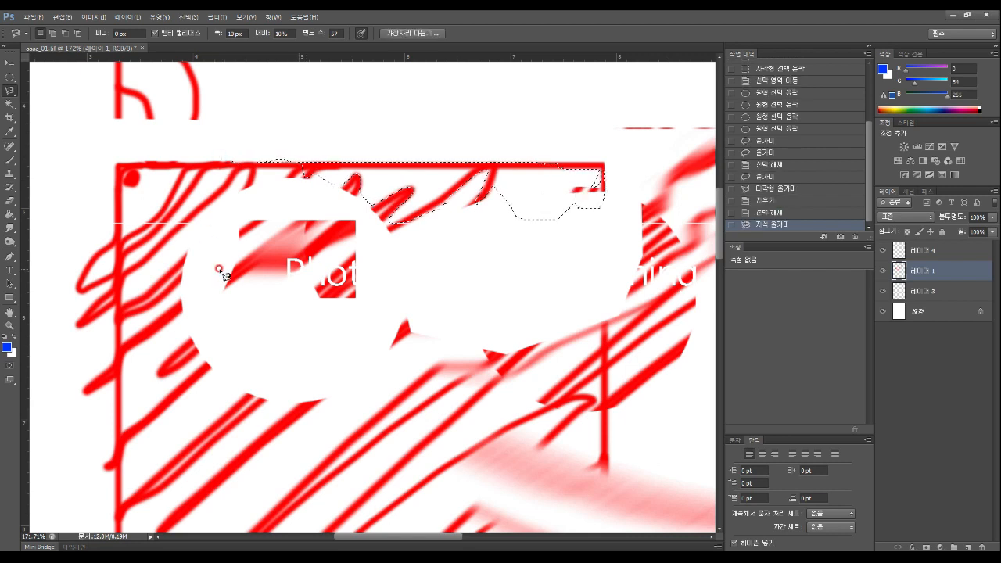
right_click(11, 92)
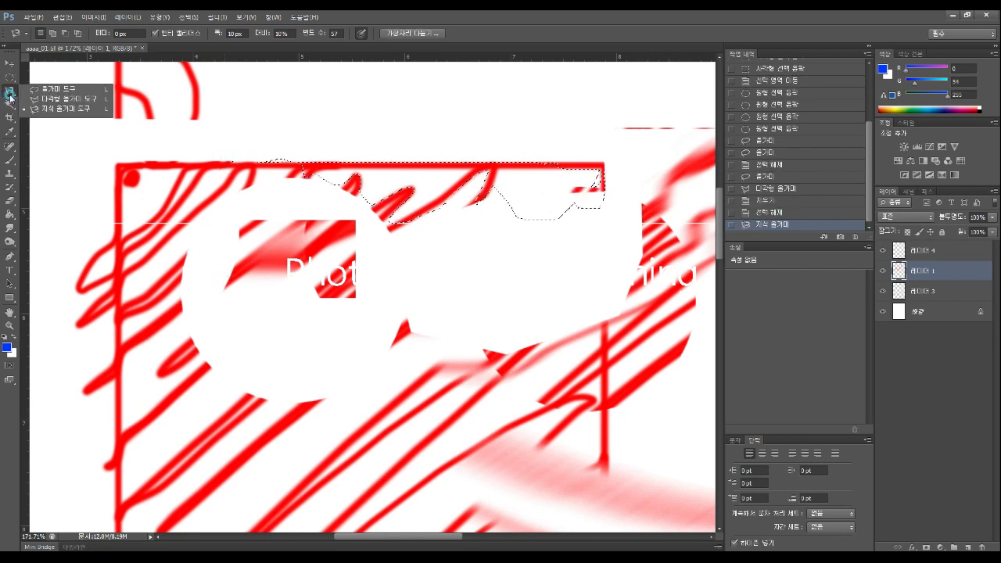
click(52, 90)
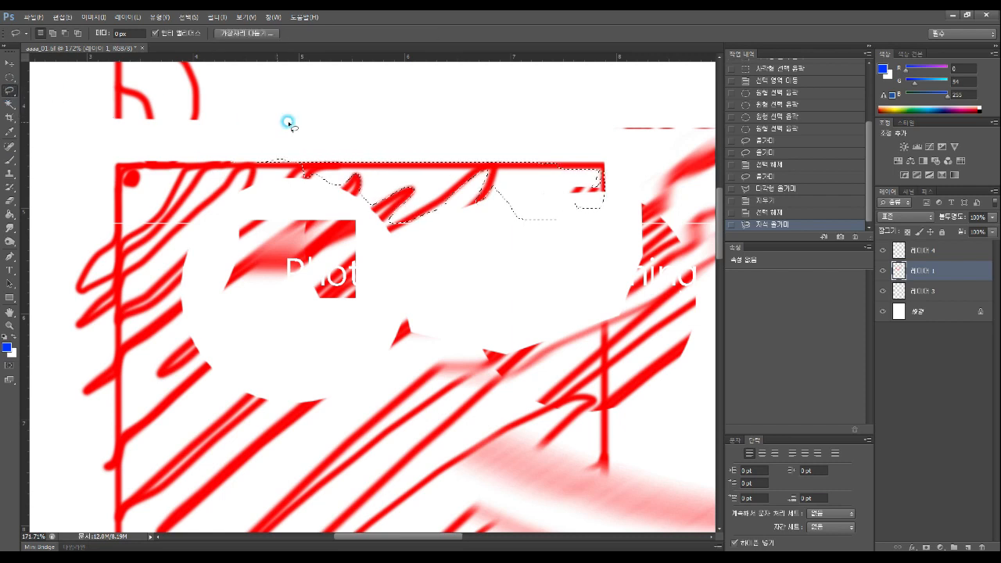
click(332, 121)
mouse_move(391, 102)
mouse_down()
mouse_move(336, 138)
mouse_move(349, 182)
mouse_move(424, 206)
mouse_move(464, 179)
mouse_move(465, 156)
mouse_move(442, 113)
mouse_move(388, 104)
mouse_up()
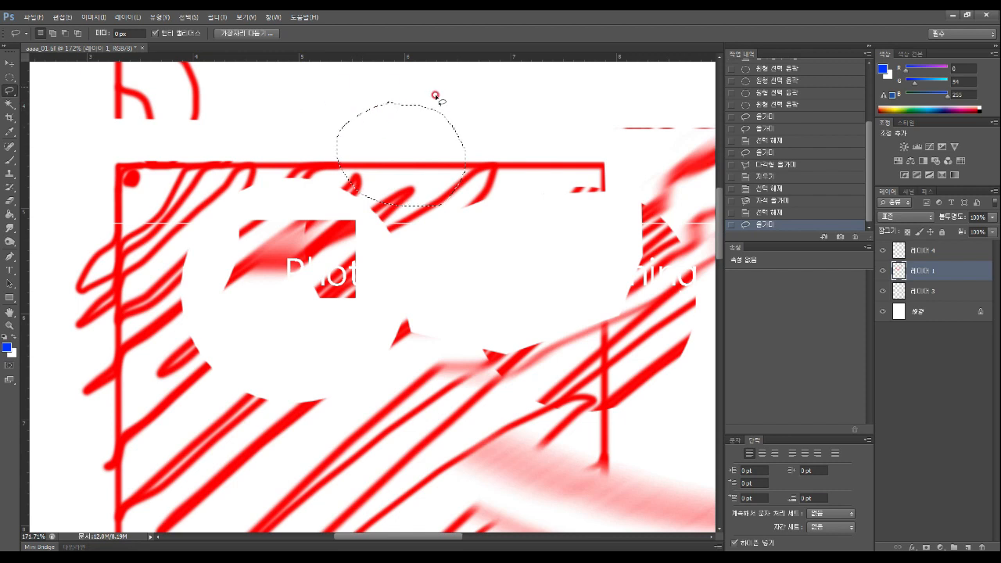
drag(11, 93, 57, 97)
click(249, 104)
click(366, 96)
click(383, 150)
click(327, 219)
click(235, 205)
click(228, 125)
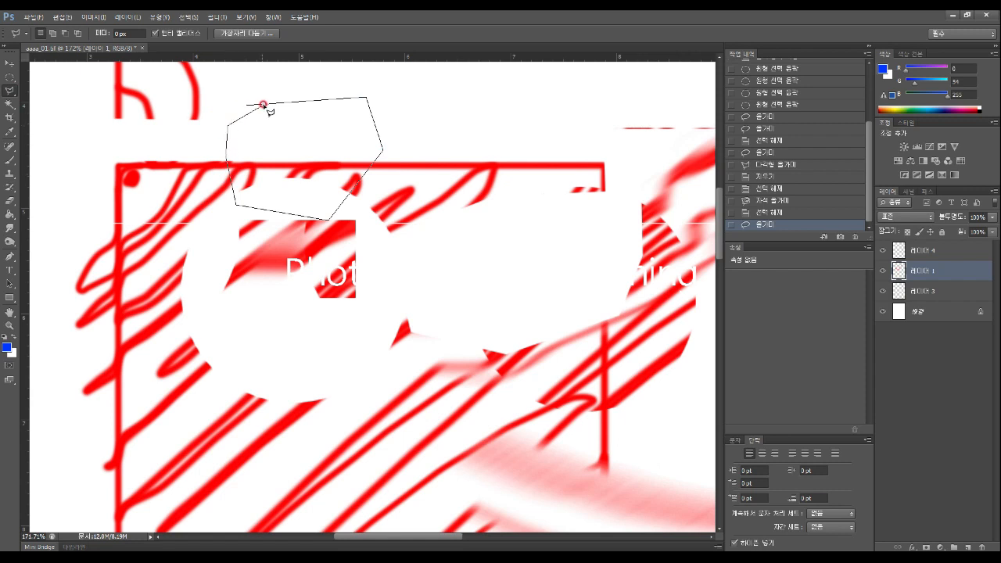
click(262, 104)
click(249, 105)
click(249, 106)
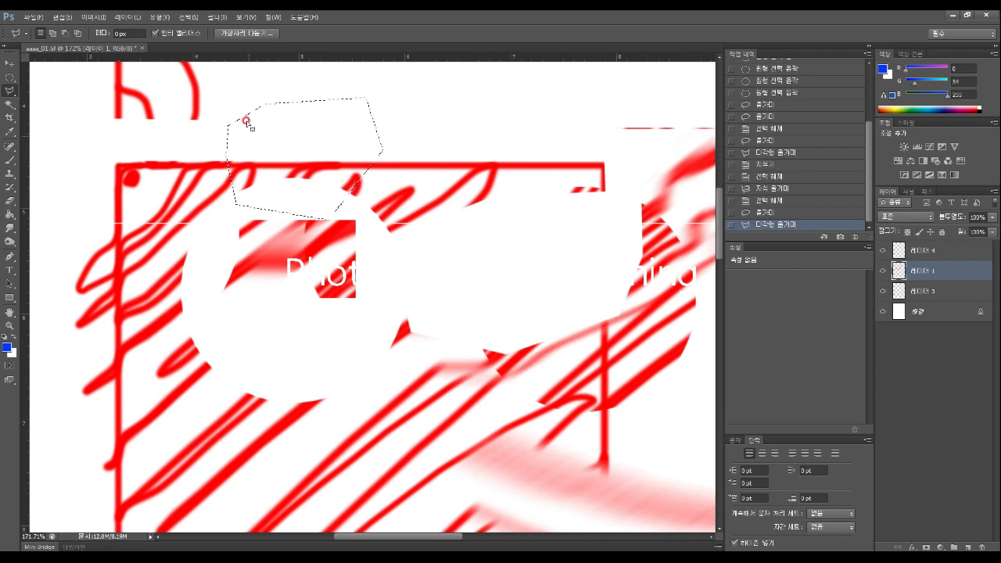
right_click(10, 96)
click(45, 110)
click(109, 127)
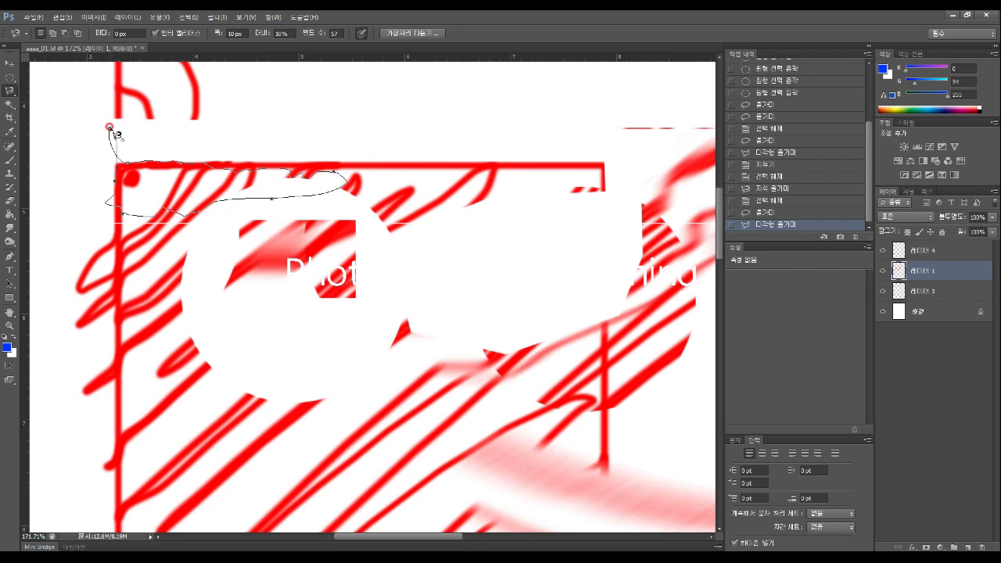
click(110, 126)
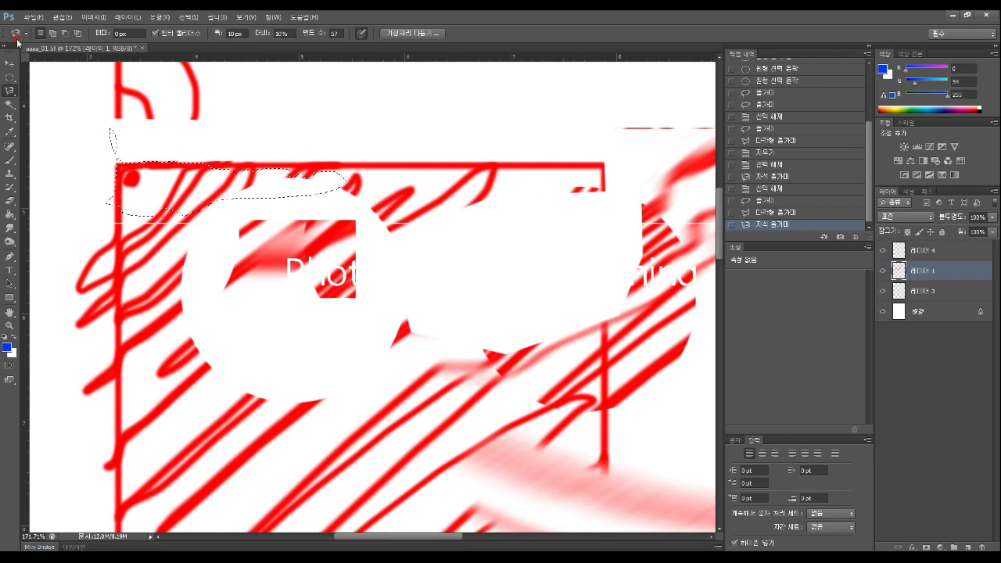
click(10, 78)
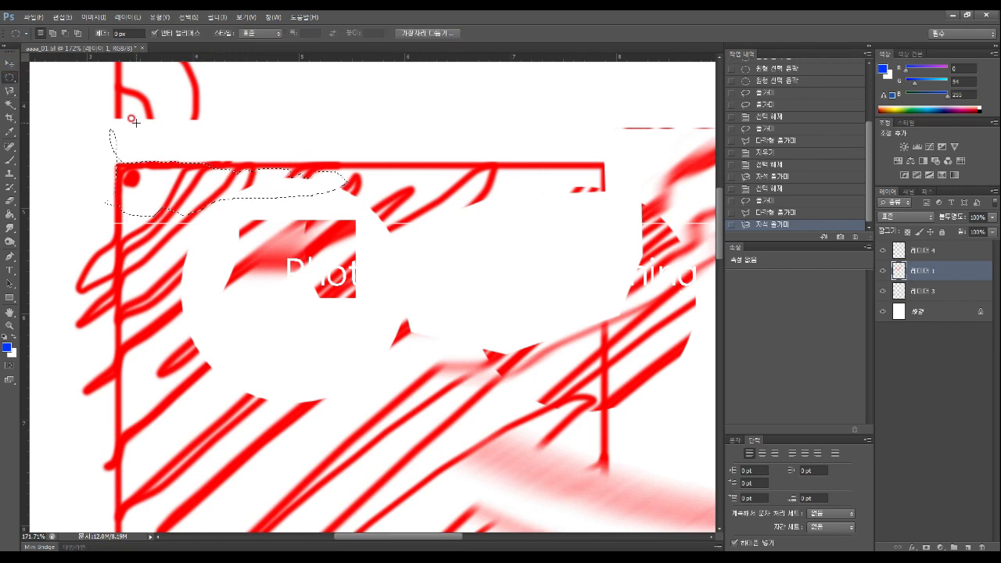
right_click(10, 77)
click(49, 70)
click(133, 112)
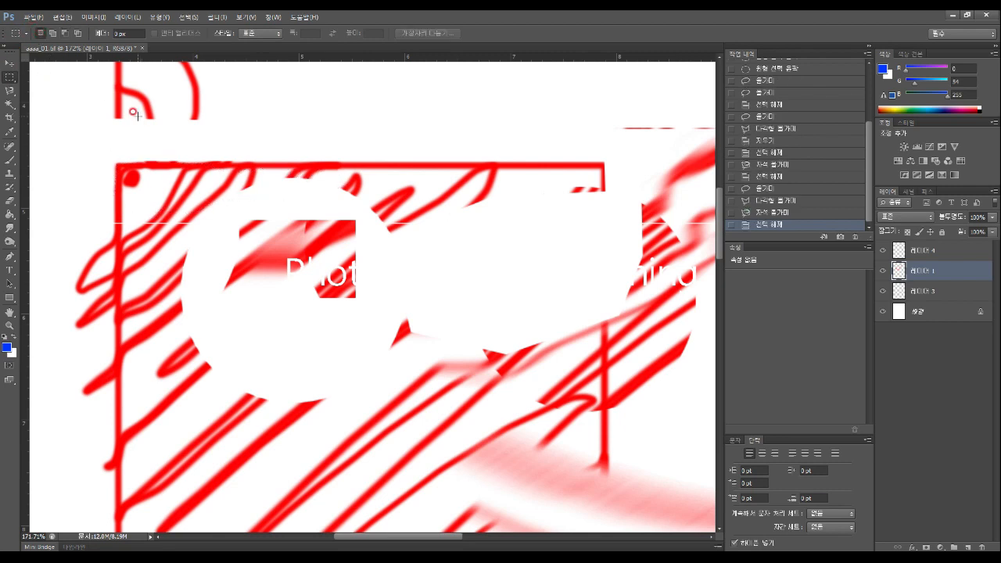
right_click(10, 92)
click(47, 100)
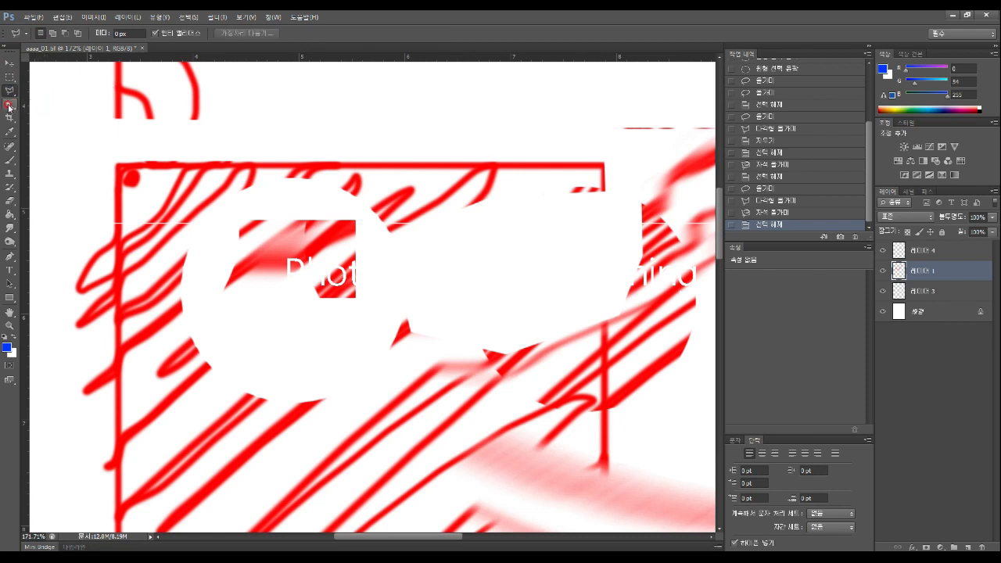
Choose the Magic Wand from the flyout and click the red strokes of the sketch
click(9, 105)
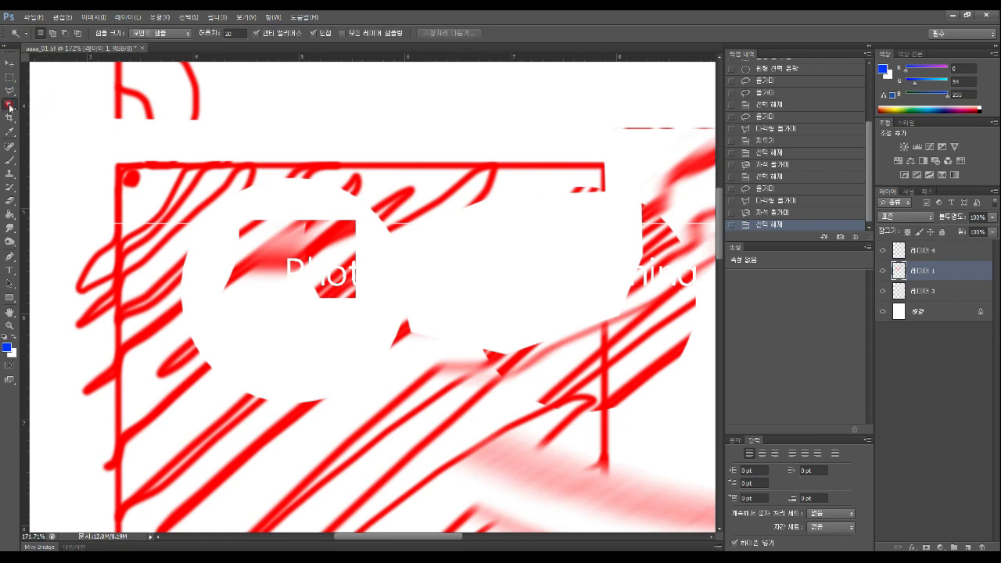
right_click(9, 106)
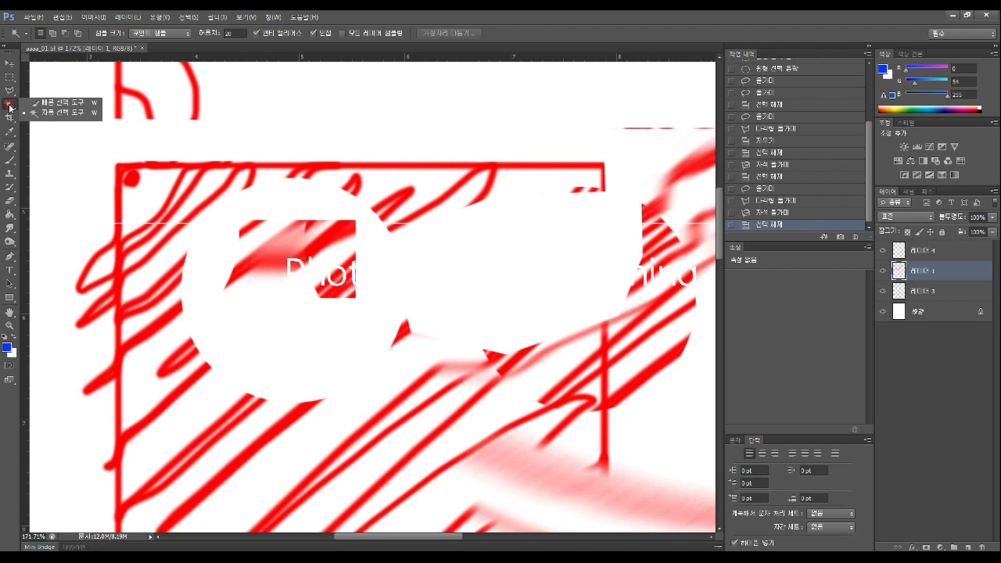
click(50, 114)
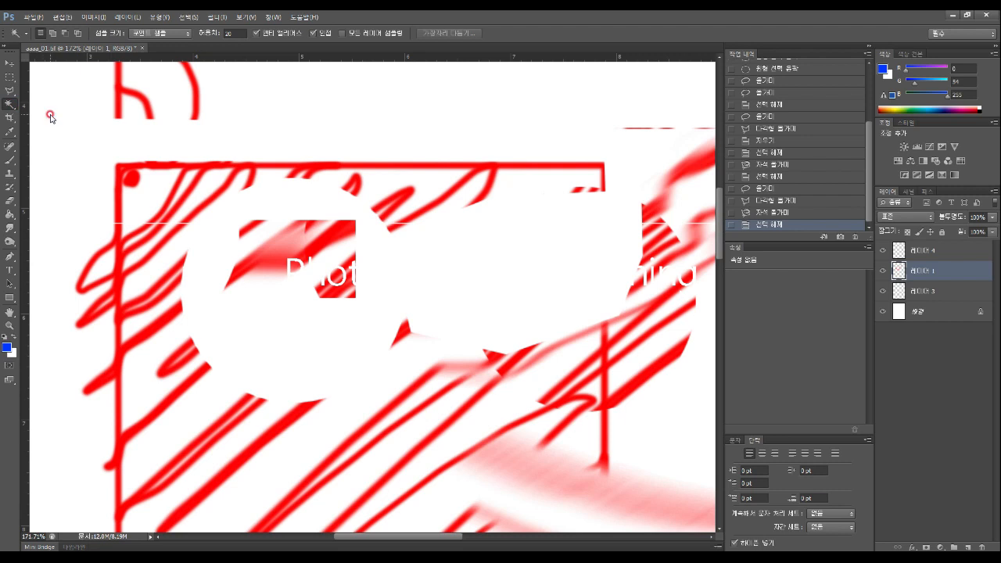
click(154, 179)
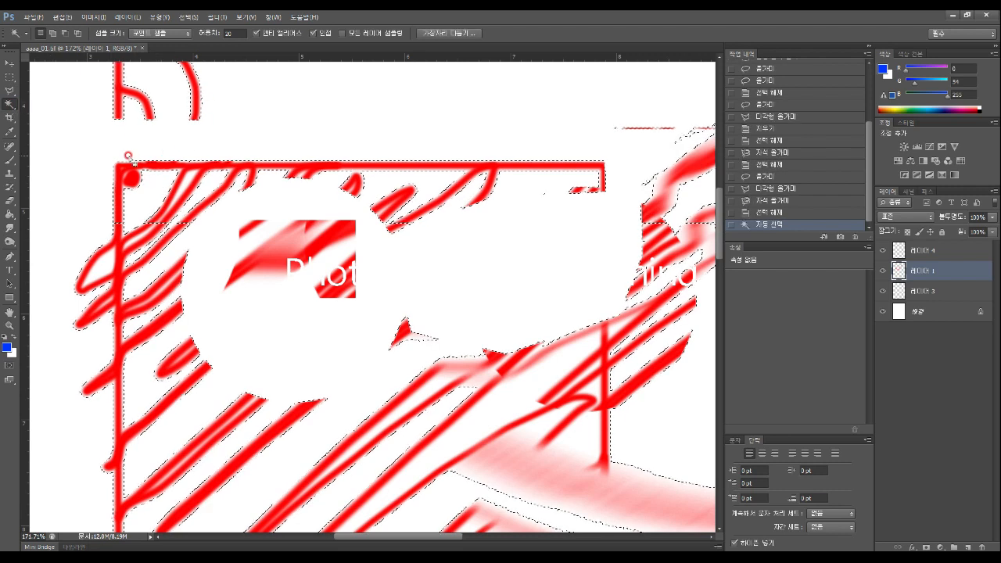
Reclick the strokes until all are selected, then view the canvas at 100%
click(341, 233)
click(341, 232)
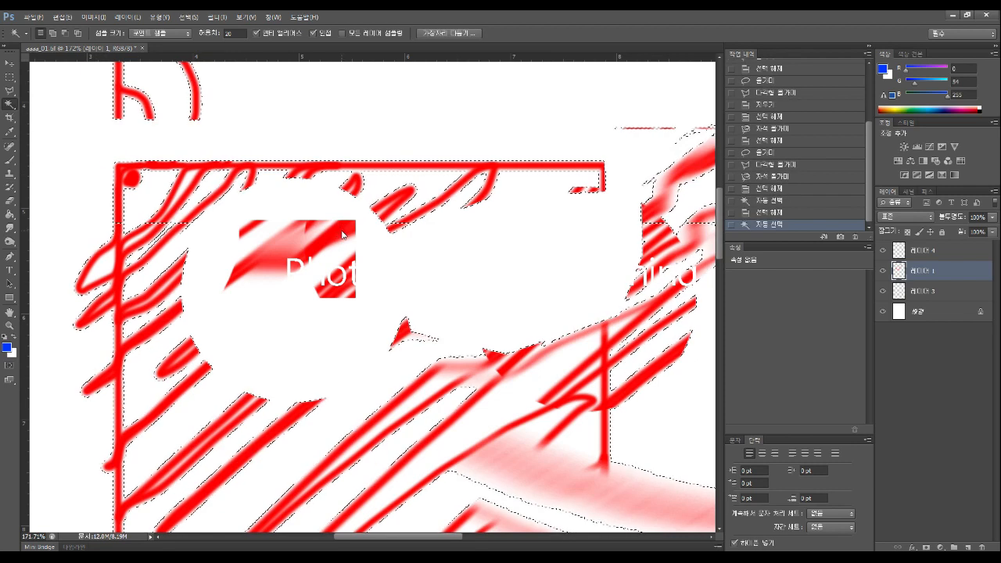
click(342, 232)
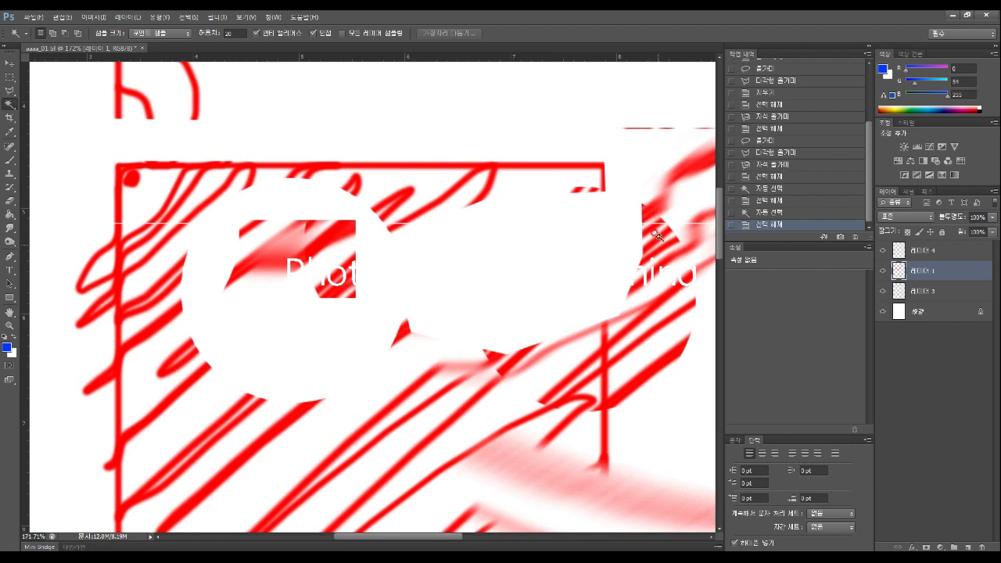
click(453, 419)
click(288, 424)
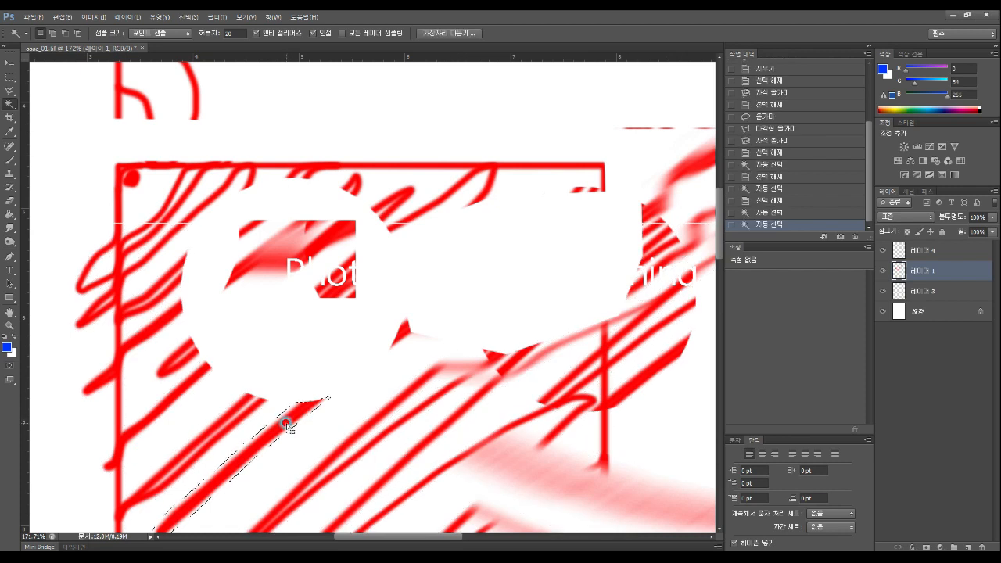
click(184, 390)
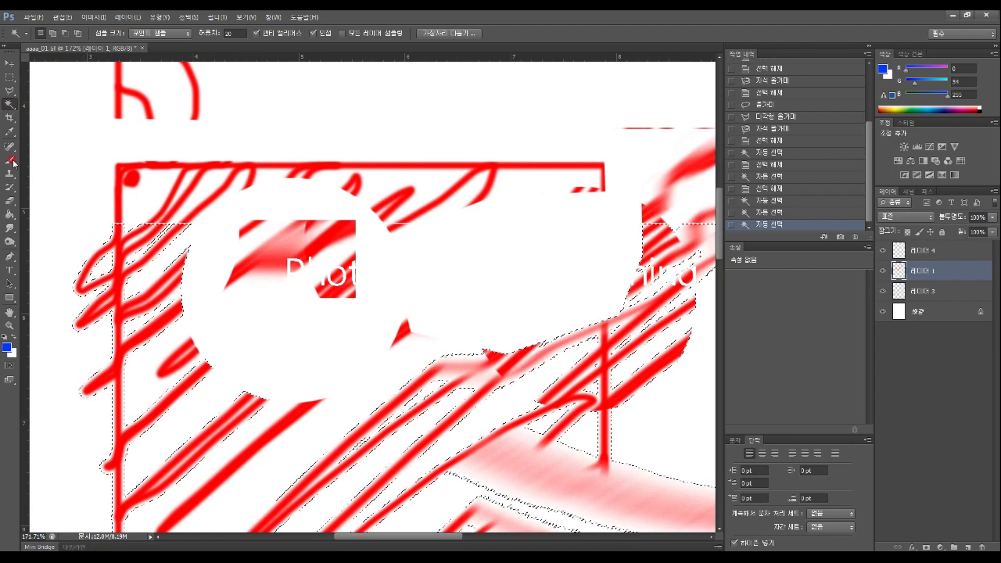
click(9, 327)
double_click(10, 326)
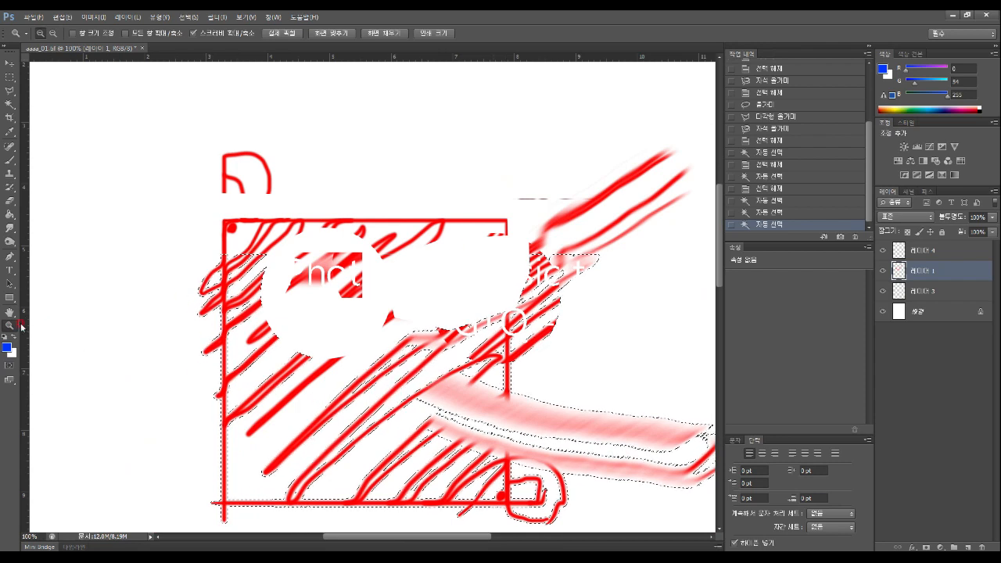
Zoom in to about 132% and pan around the sketch to inspect the selection
double_click(11, 311)
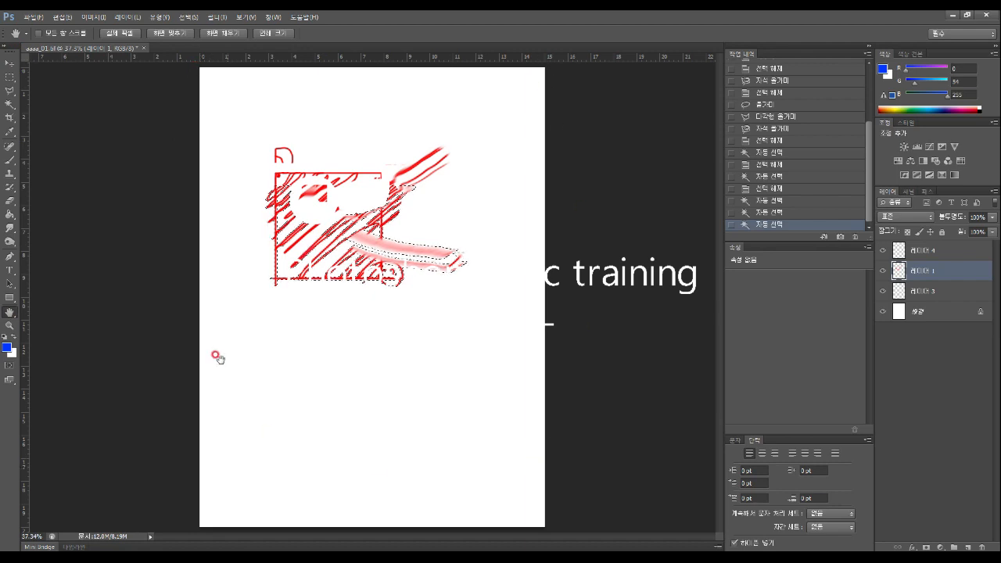
key(z)
click(381, 250)
click(382, 250)
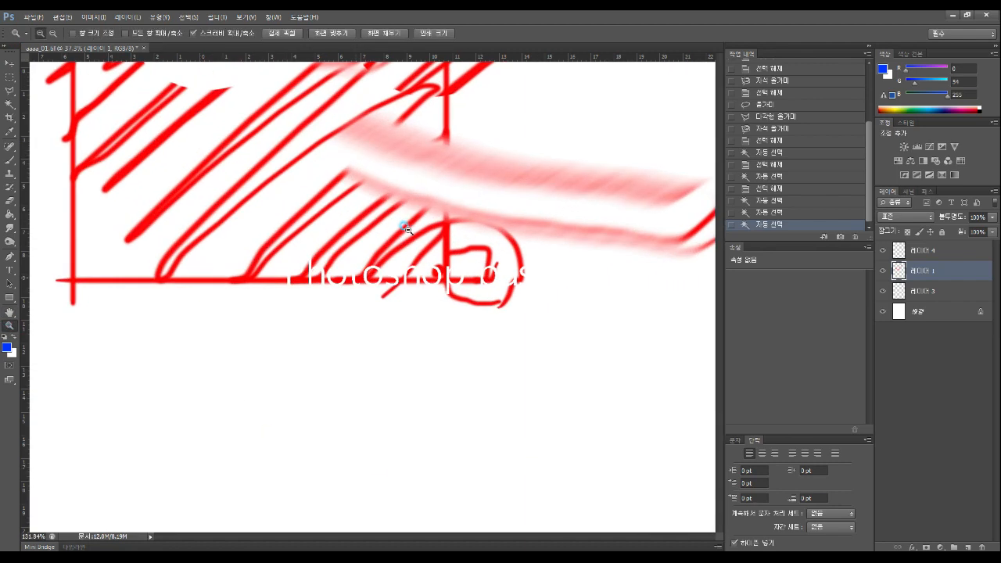
click(16, 312)
drag(263, 275, 458, 476)
drag(169, 92, 336, 337)
drag(502, 273, 162, 195)
mouse_move(697, 406)
mouse_down()
mouse_move(406, 316)
mouse_move(413, 269)
mouse_up()
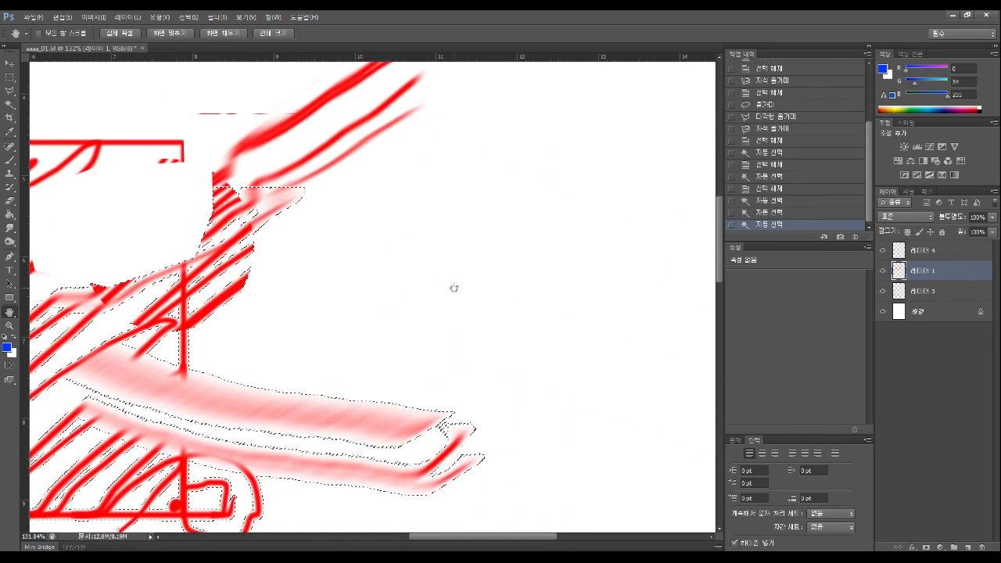
drag(476, 262, 420, 318)
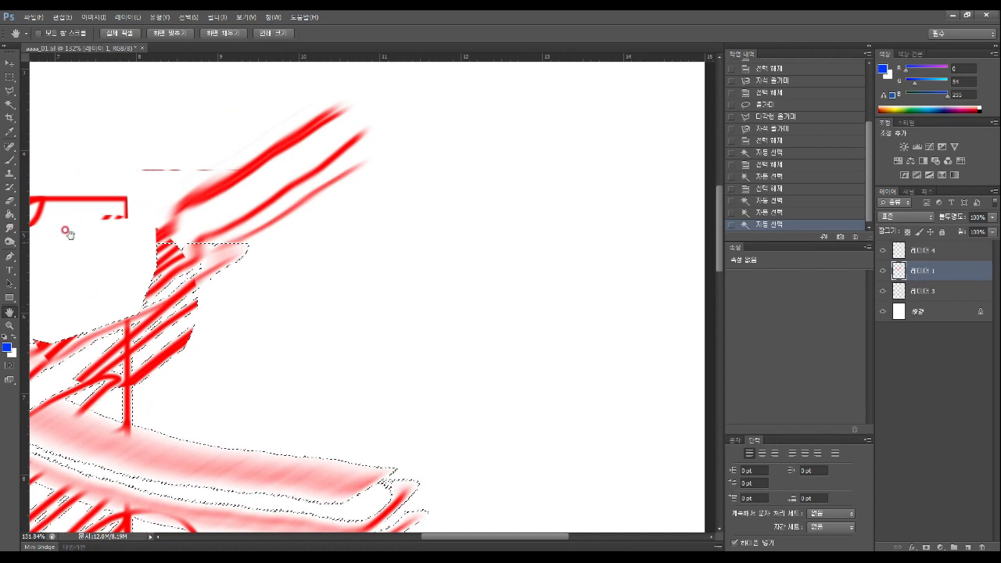
click(10, 61)
drag(168, 297, 390, 238)
drag(207, 249, 349, 278)
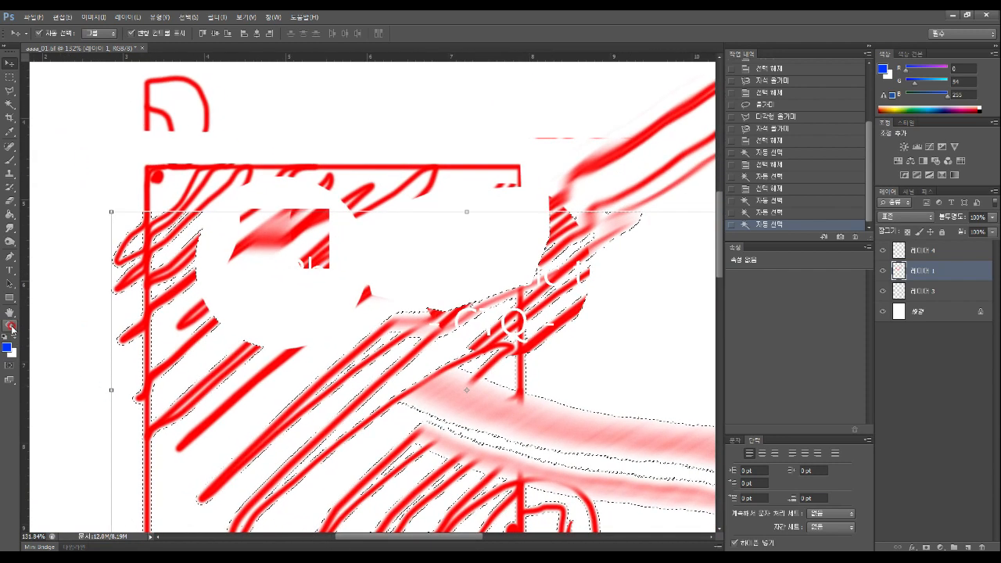
Zoom closely on the selection edge at 400%, then zoom out to 33.33% showing the whole page
click(11, 326)
mouse_move(123, 319)
mouse_down()
mouse_move(67, 414)
mouse_move(170, 379)
mouse_move(86, 437)
mouse_move(241, 415)
mouse_move(336, 290)
mouse_move(255, 383)
mouse_move(295, 340)
mouse_move(299, 346)
mouse_up()
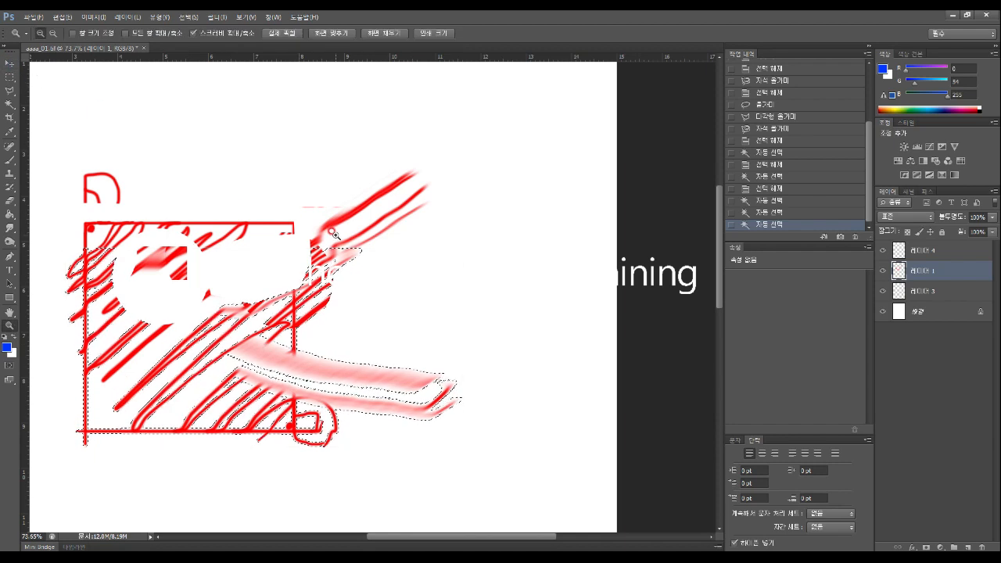
click(10, 62)
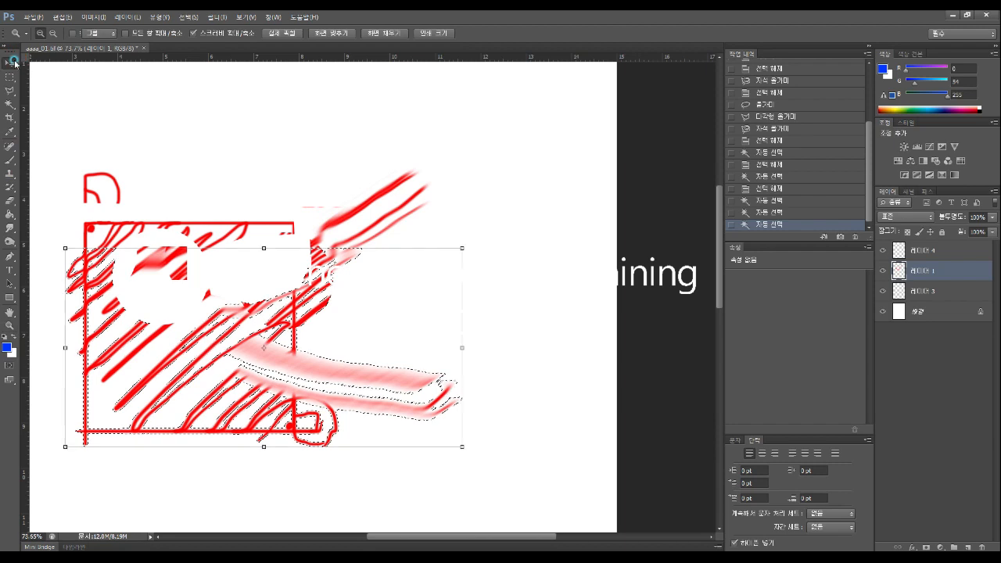
key(z)
key(v)
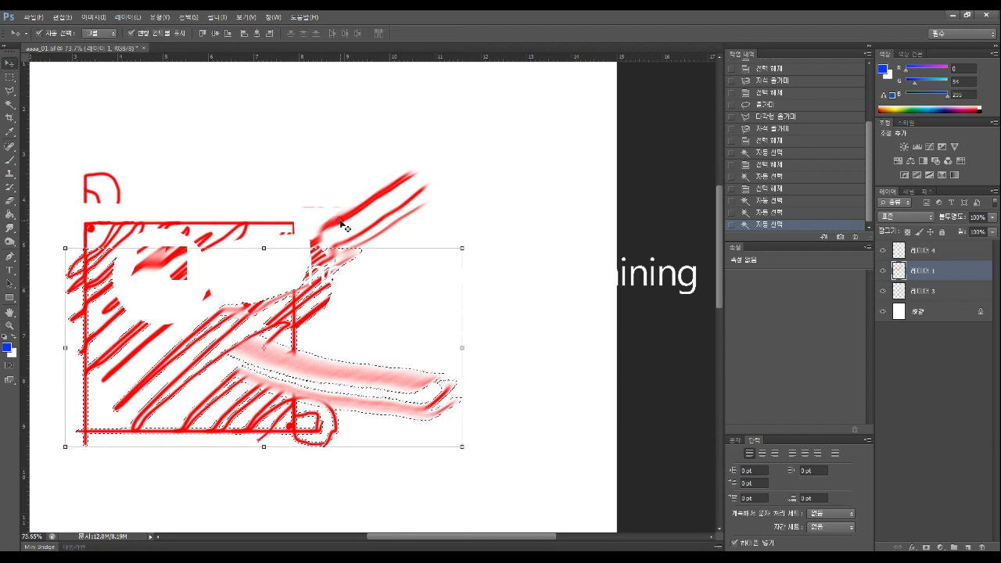
click(10, 325)
drag(239, 336, 268, 305)
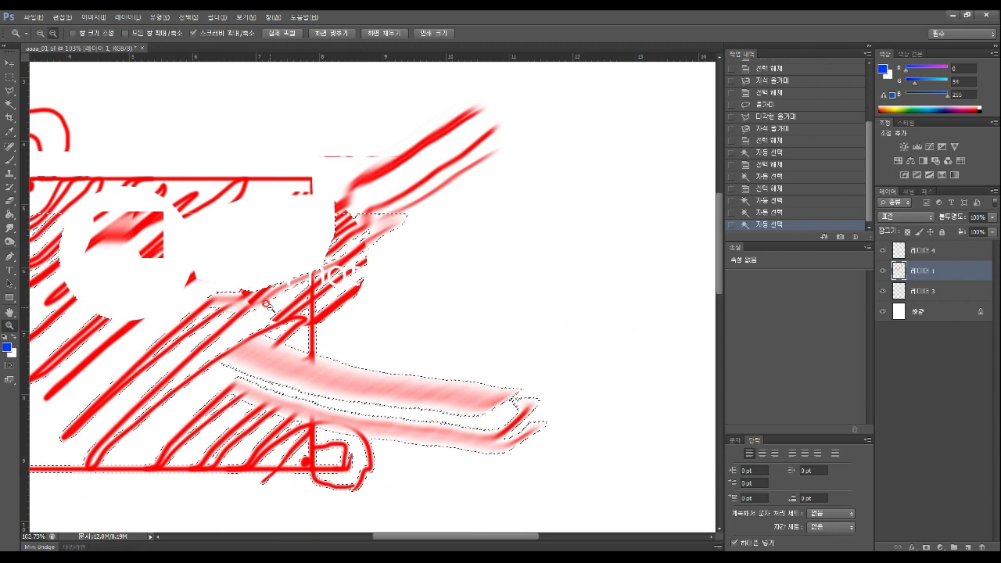
drag(266, 305, 267, 306)
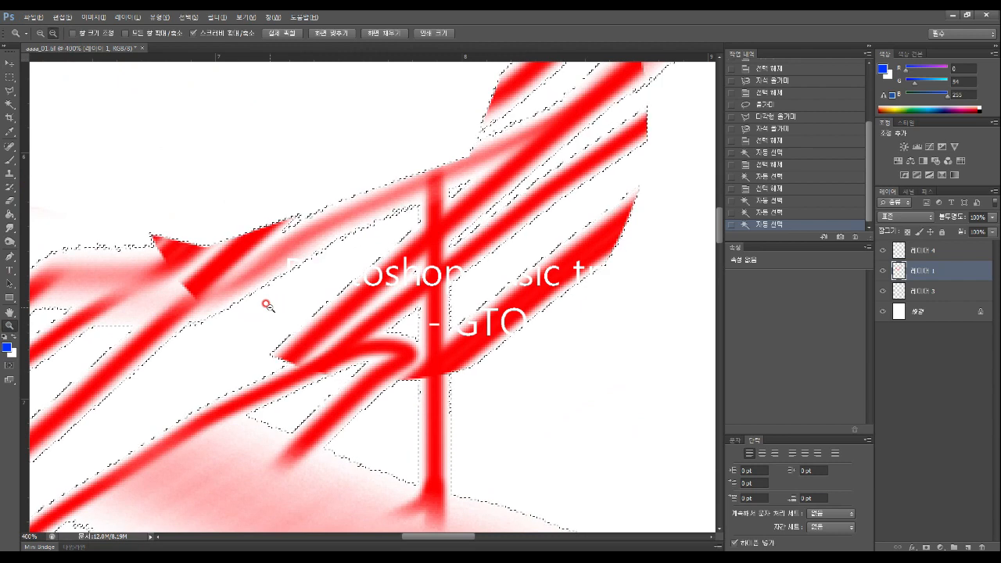
alt+click(267, 306)
drag(268, 306, 267, 306)
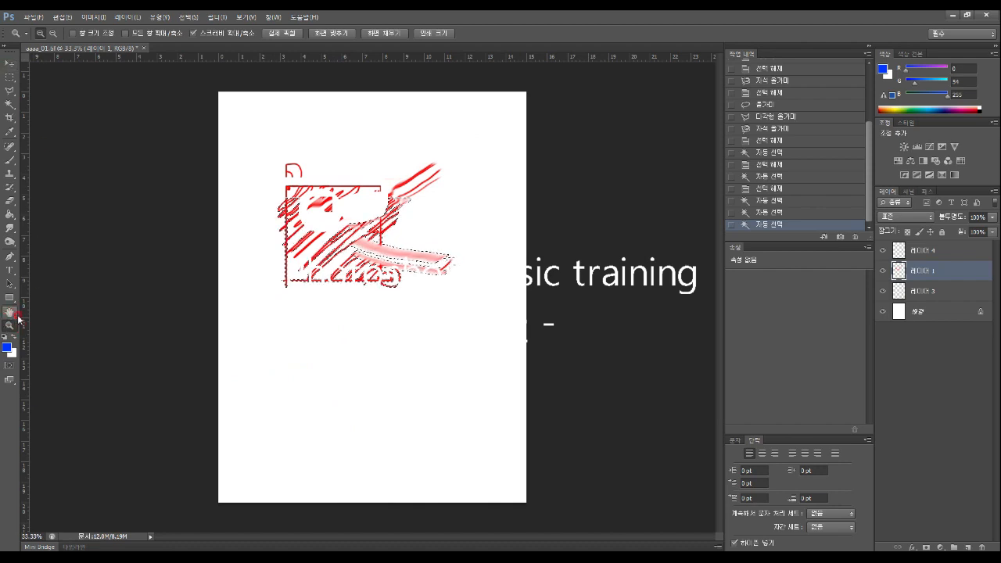
Clear the red-stroke selection and pick the standard Crop Tool
click(10, 77)
click(270, 170)
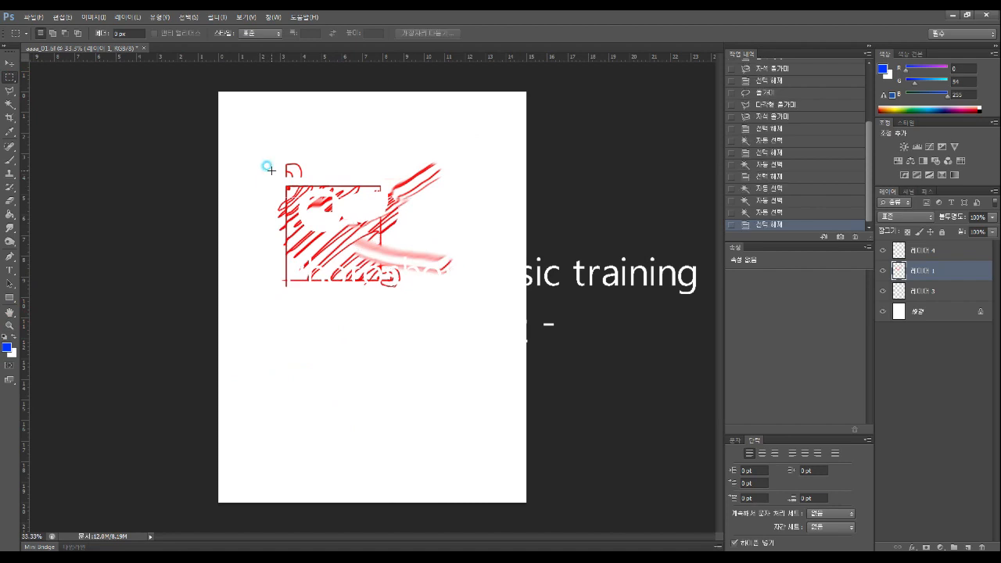
click(10, 118)
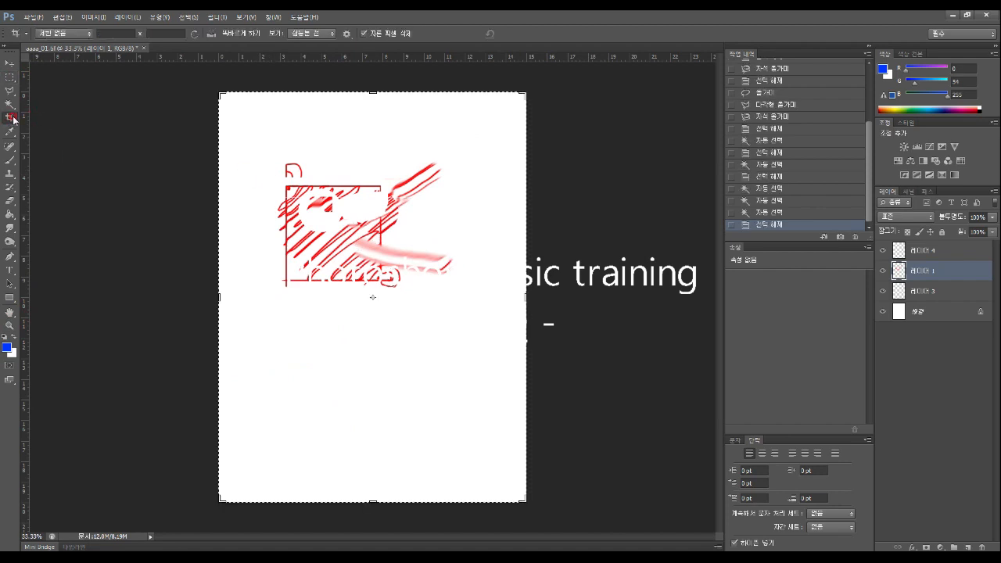
drag(11, 115, 42, 117)
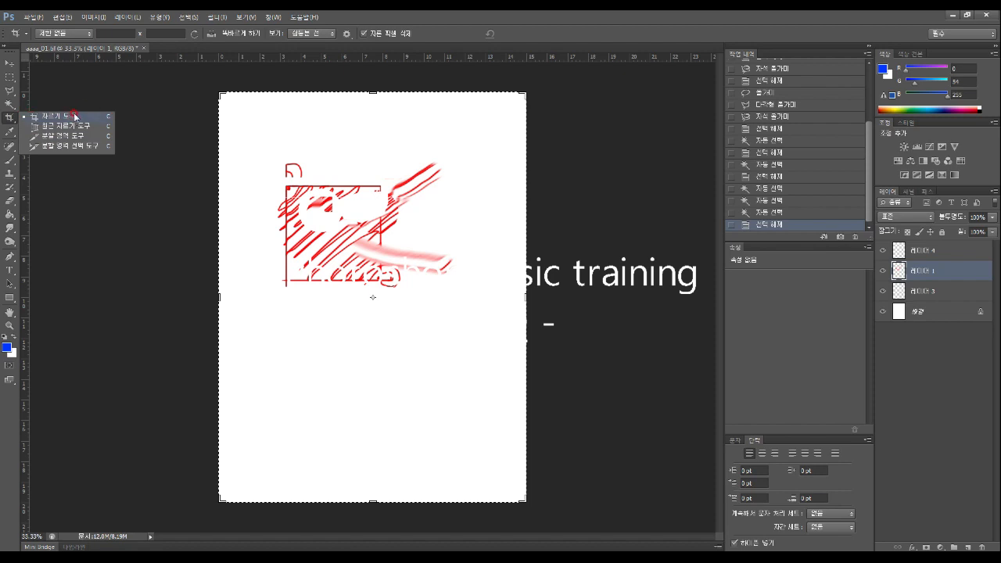
click(74, 116)
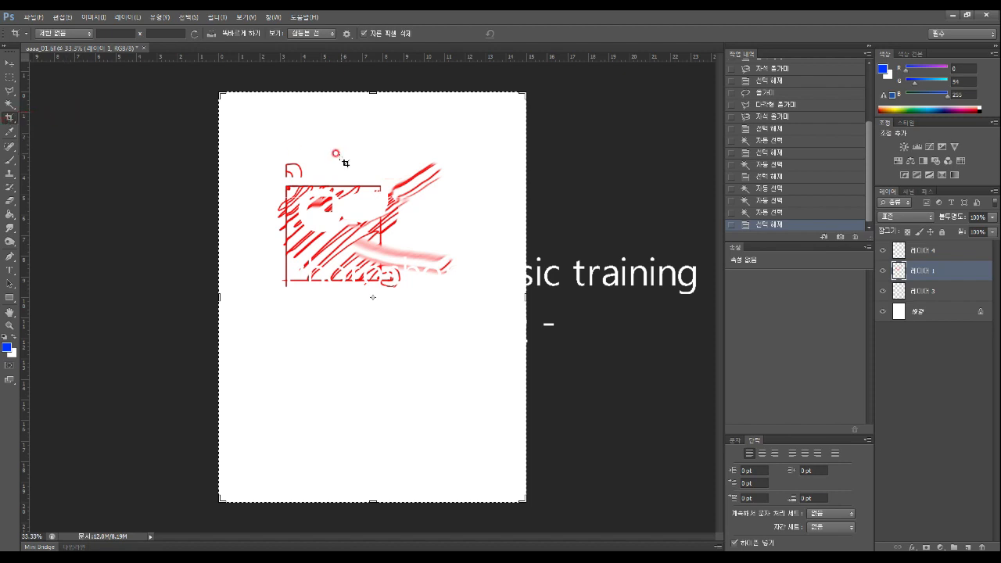
click(9, 63)
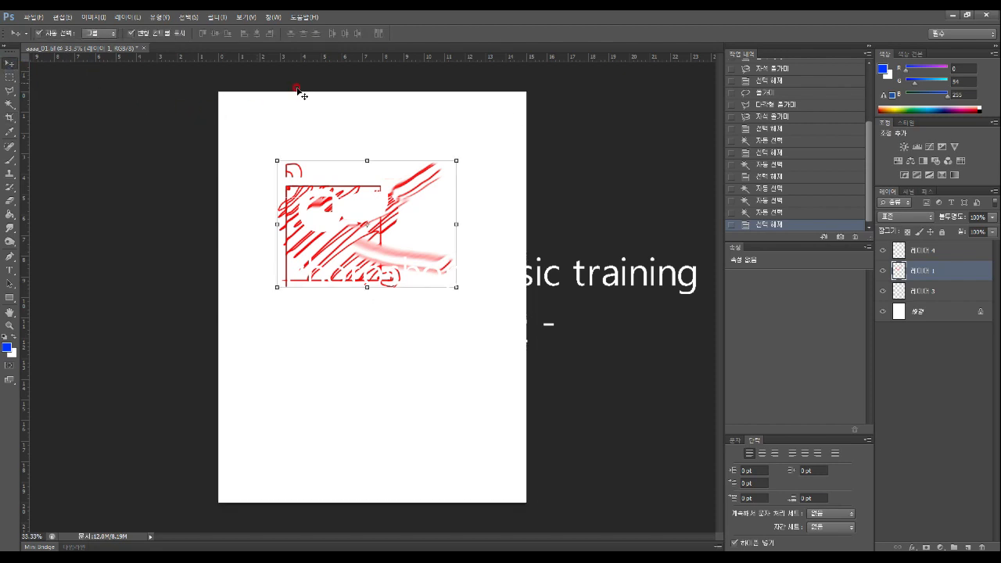
click(8, 118)
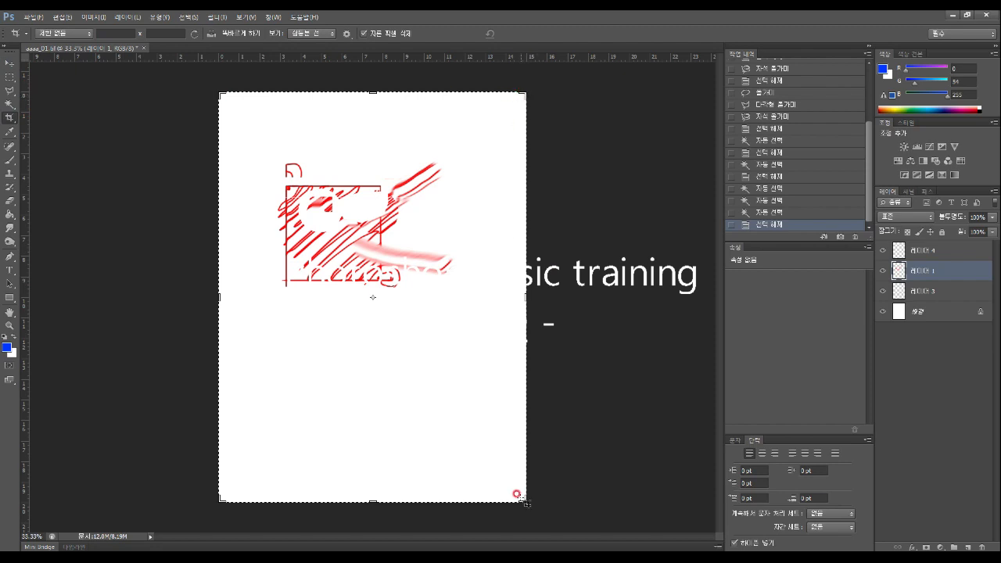
Crop to a shorter, wider area from the bottom-right handle, then undo it
drag(519, 498, 512, 407)
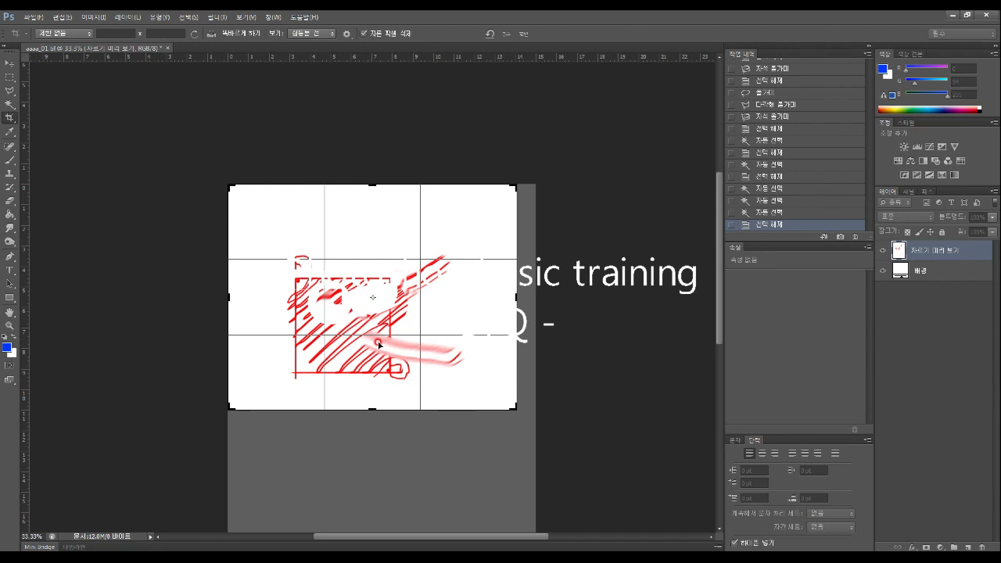
key(Return)
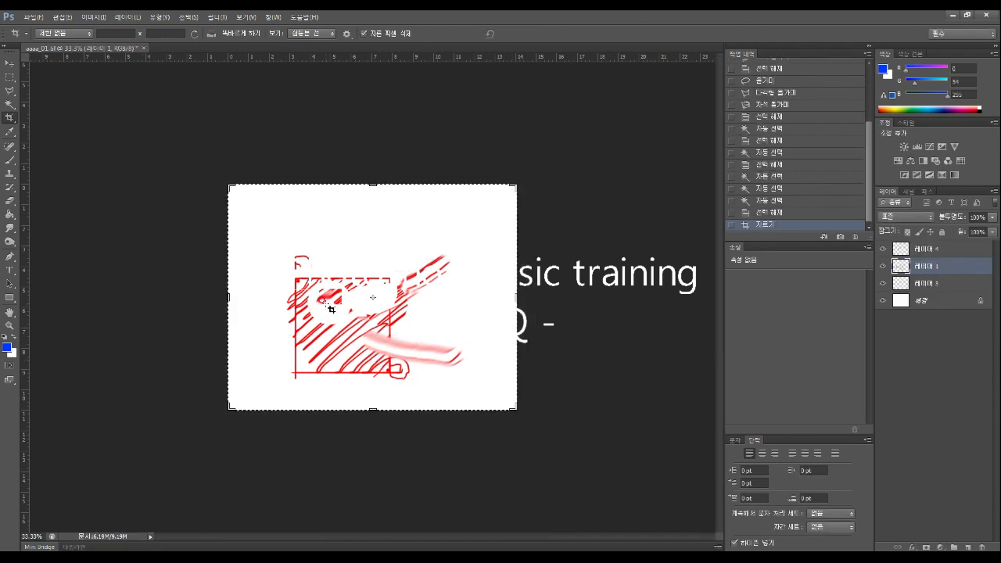
key(ctrl+z)
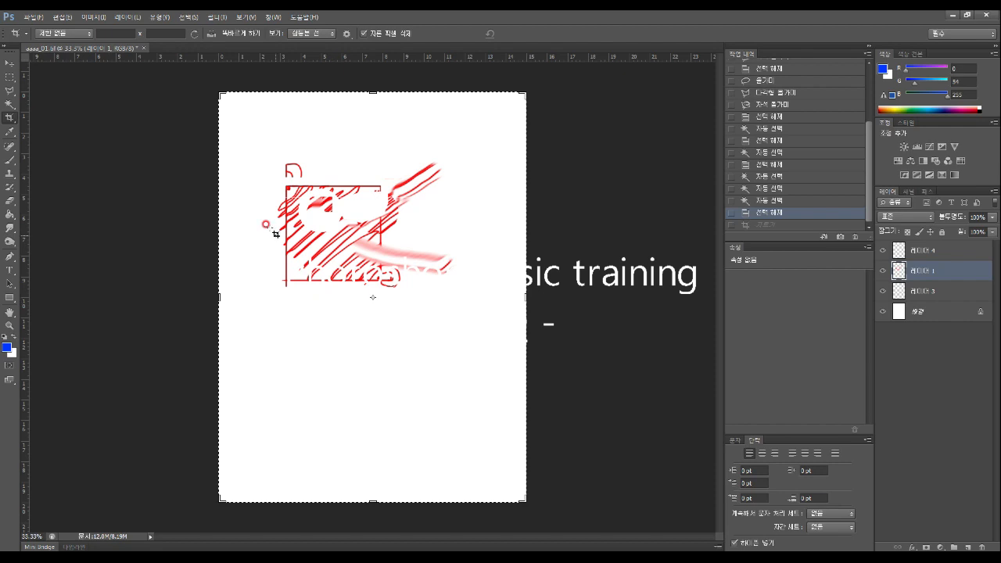
Browse the View menu for the option to show rulers
click(272, 18)
mouse_move(247, 17)
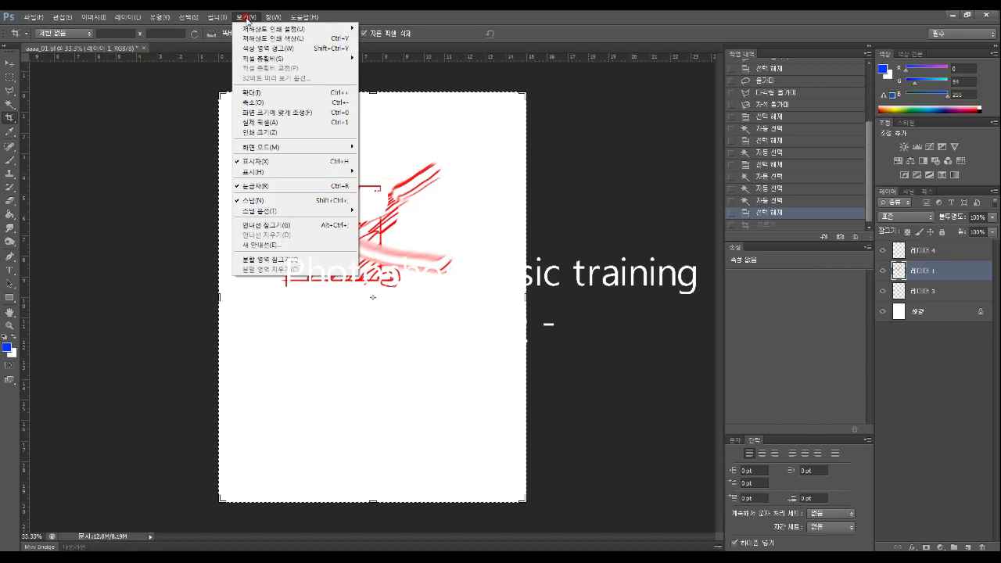
click(234, 185)
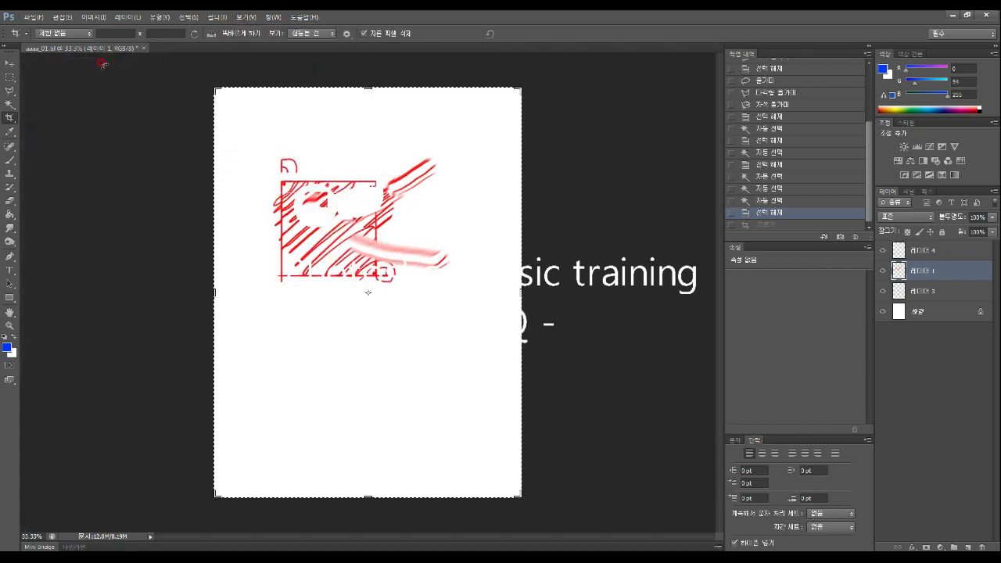
click(247, 17)
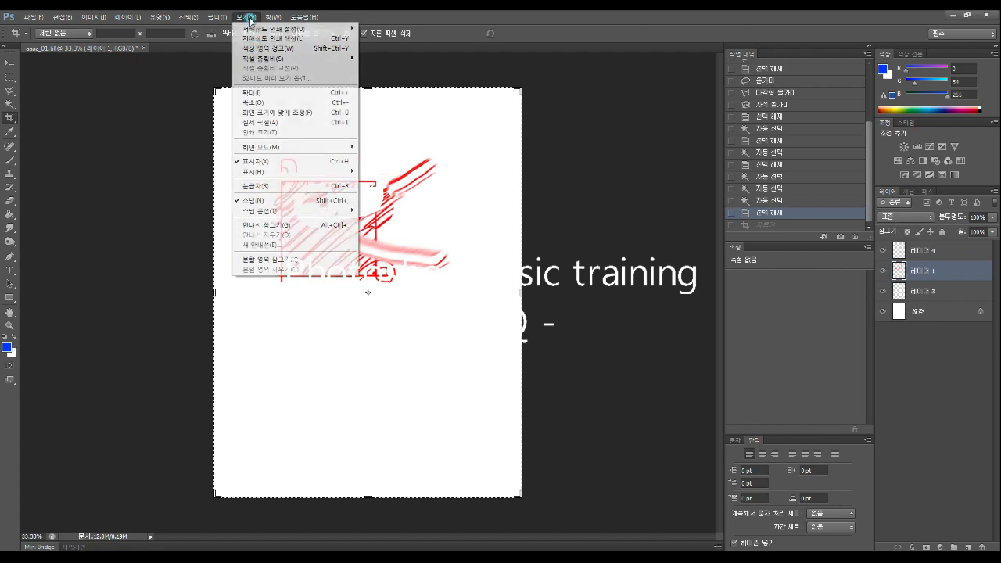
Show the rulers and drag out two horizontal and two vertical guides around the sketch
click(263, 185)
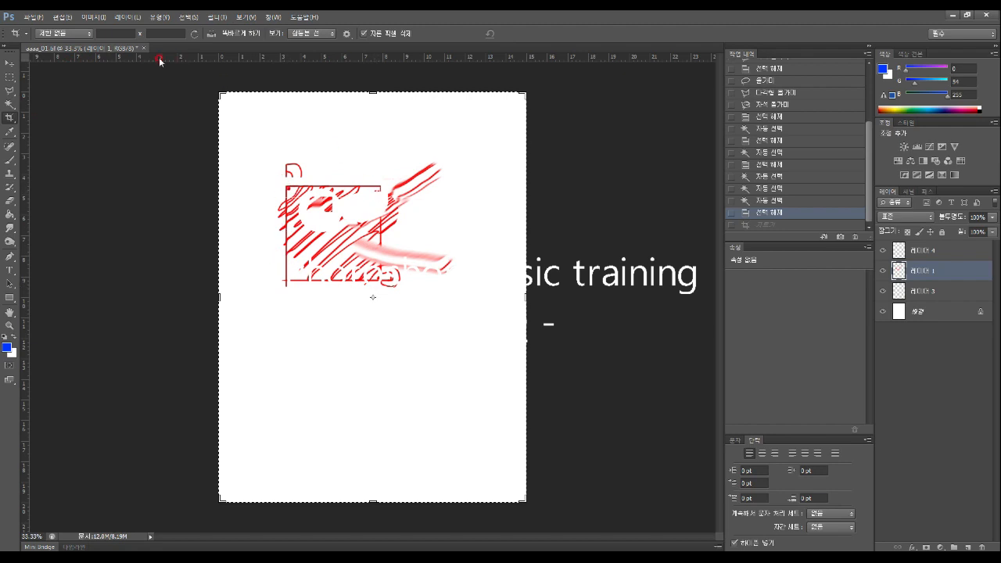
drag(167, 61, 279, 57)
drag(273, 59, 308, 186)
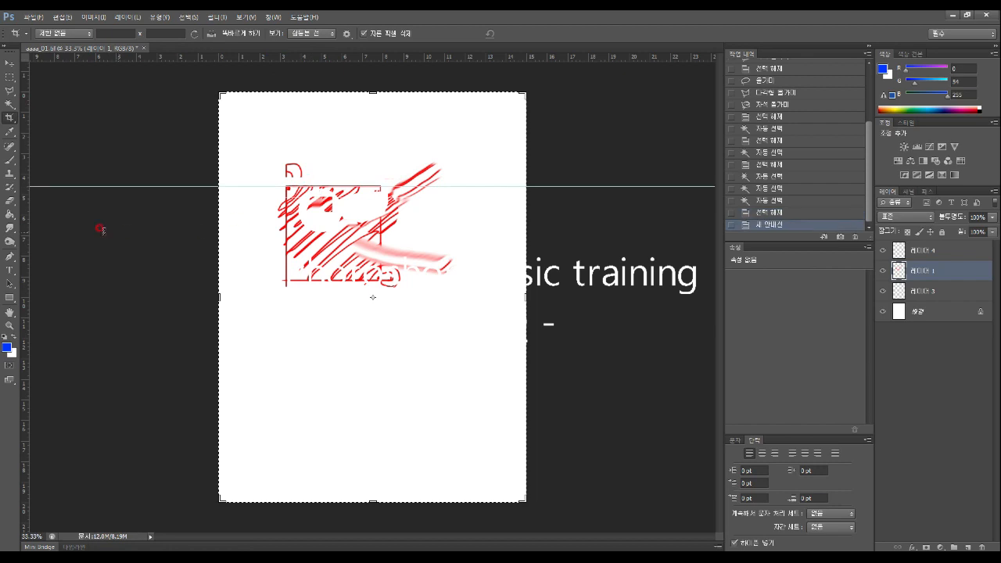
drag(28, 205, 298, 239)
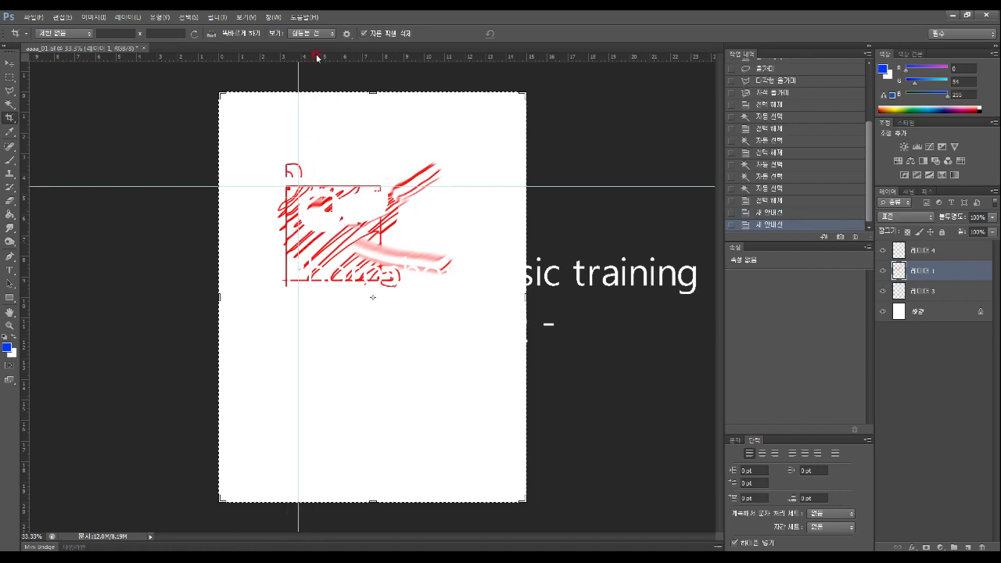
drag(318, 58, 337, 372)
click(294, 329)
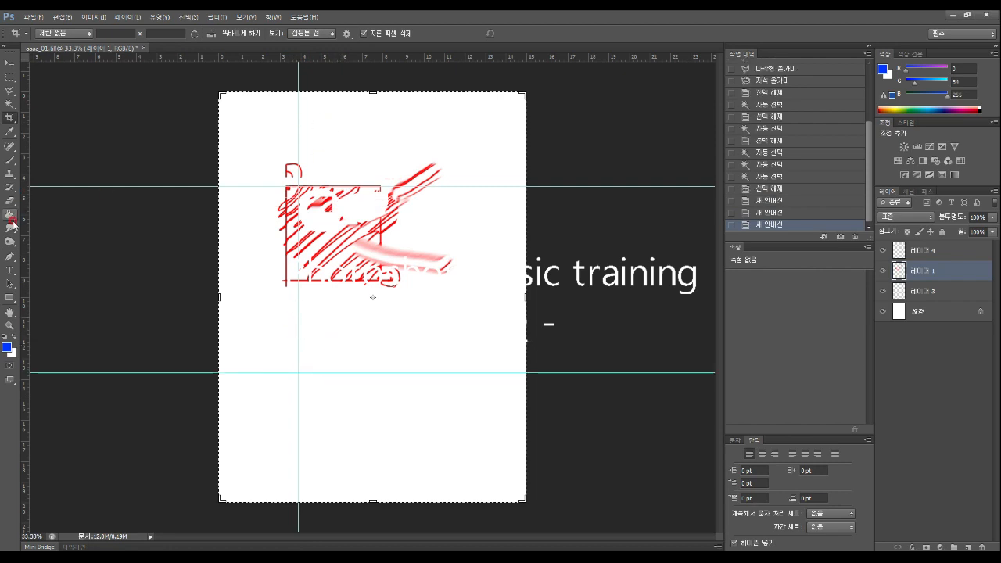
drag(25, 226, 440, 271)
Adjust the four guides with the Move tool to frame the sketch, and reset the ruler zero point
click(9, 62)
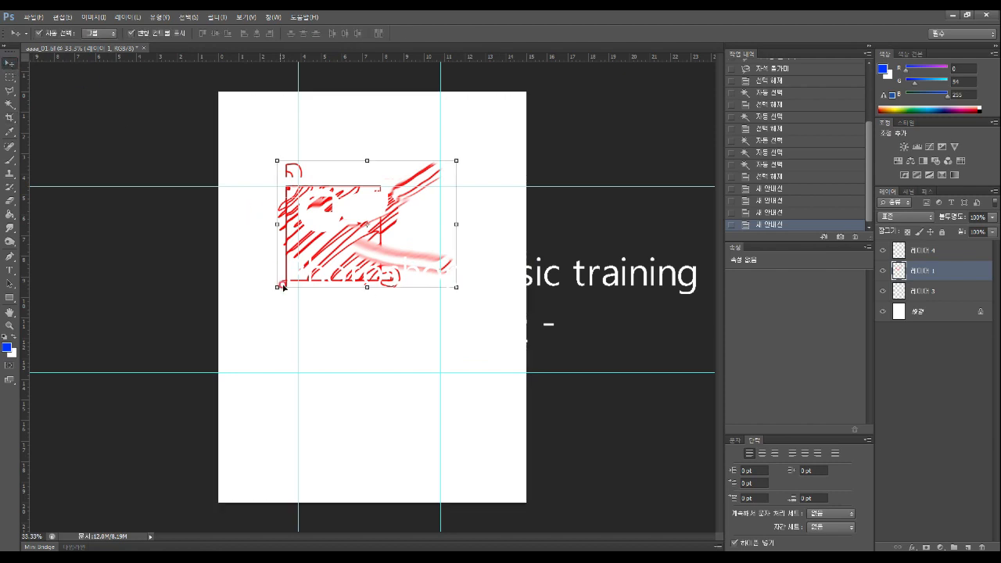
drag(297, 327, 252, 315)
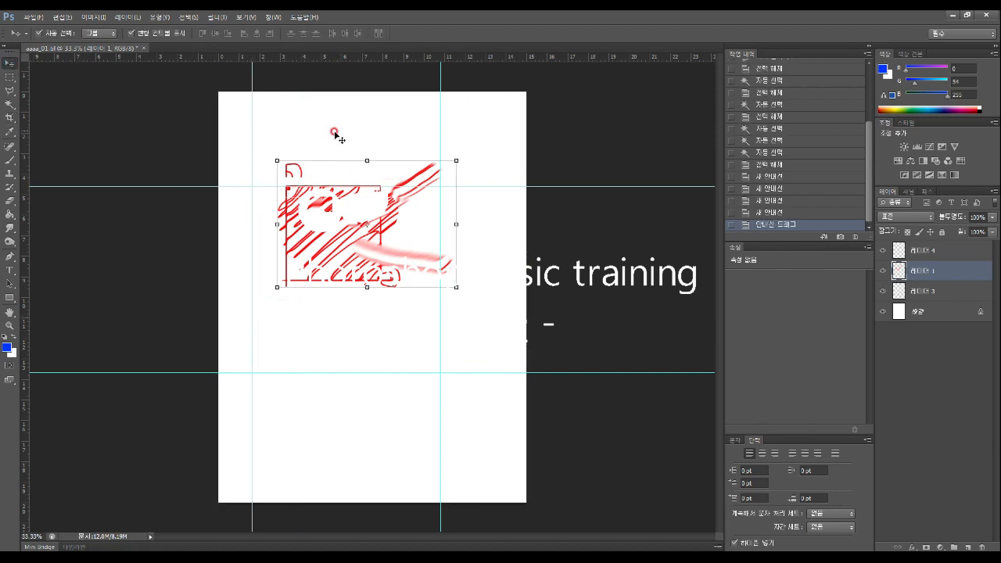
drag(264, 184, 264, 127)
drag(409, 371, 477, 362)
click(438, 365)
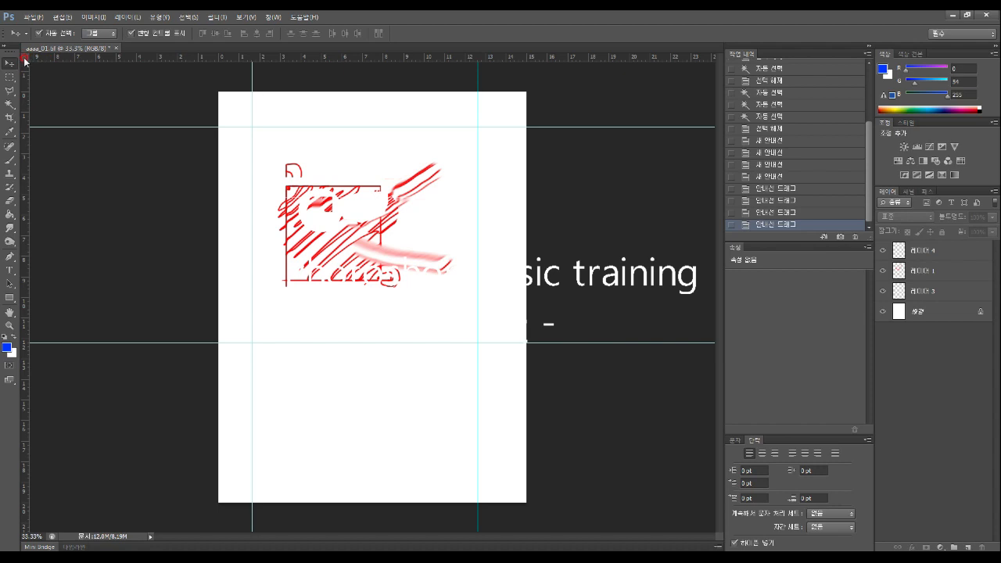
drag(24, 61, 251, 125)
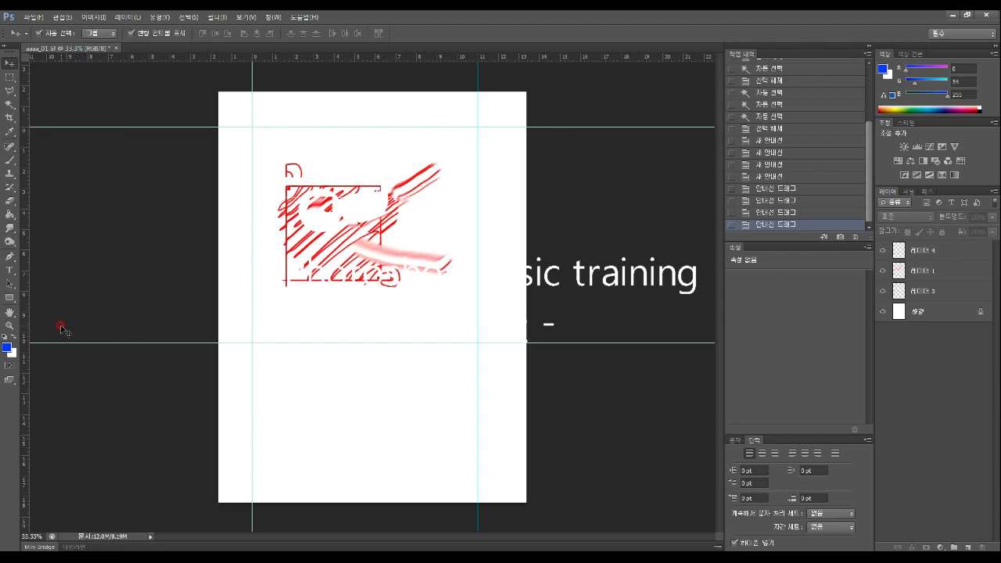
drag(56, 342, 61, 333)
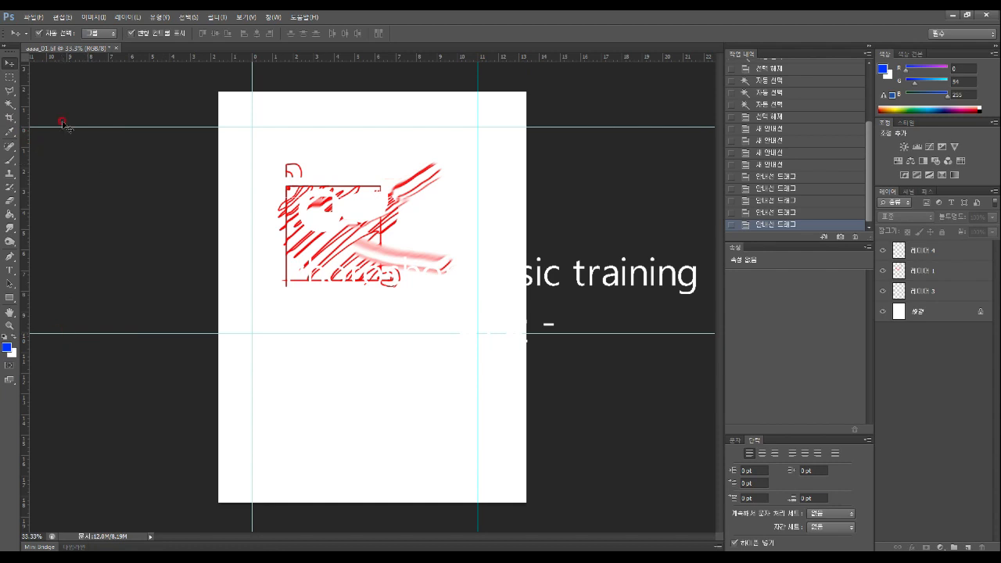
Crop the canvas by pulling the top-left and bottom-right crop corners in to the guides
click(6, 121)
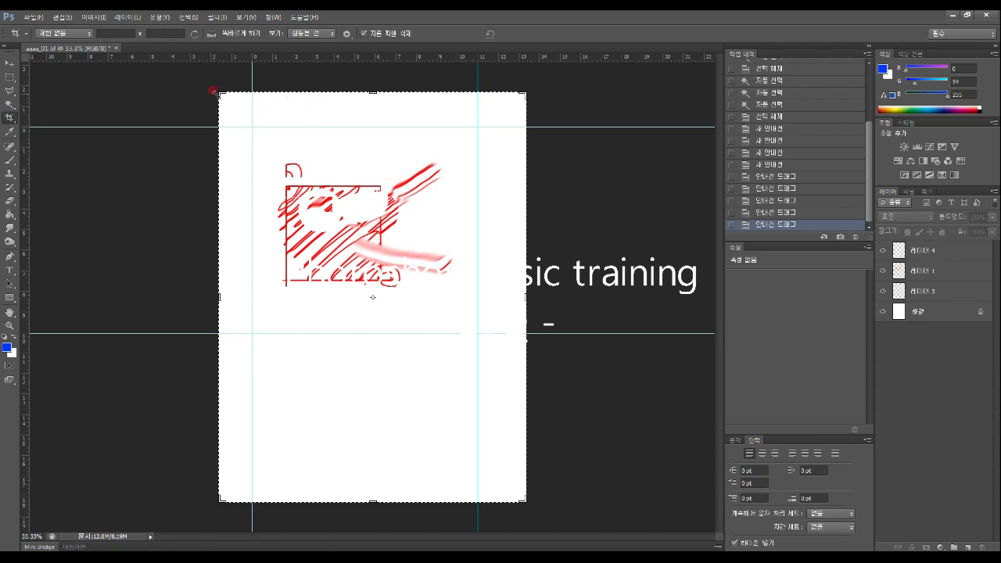
drag(217, 90, 236, 110)
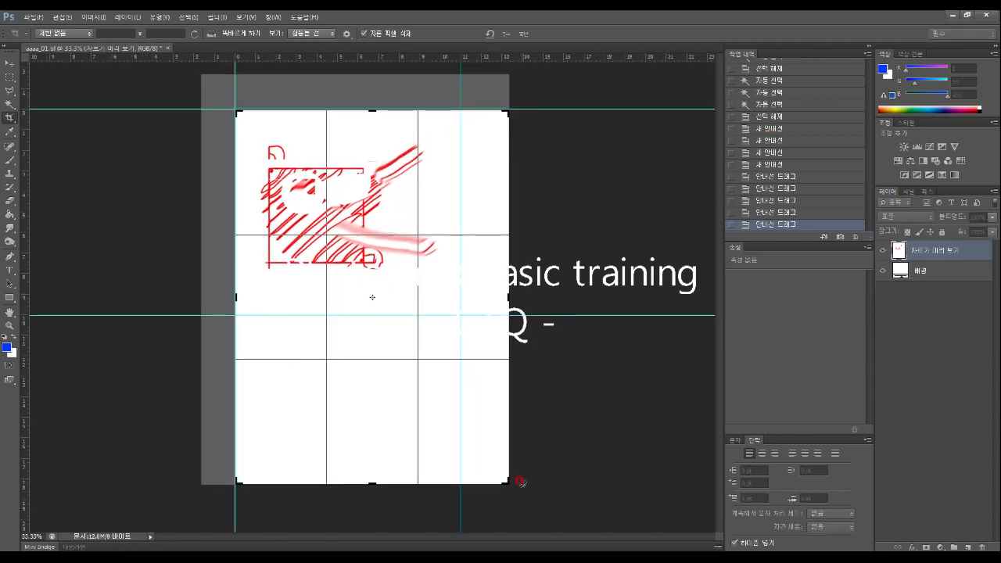
drag(509, 481, 484, 399)
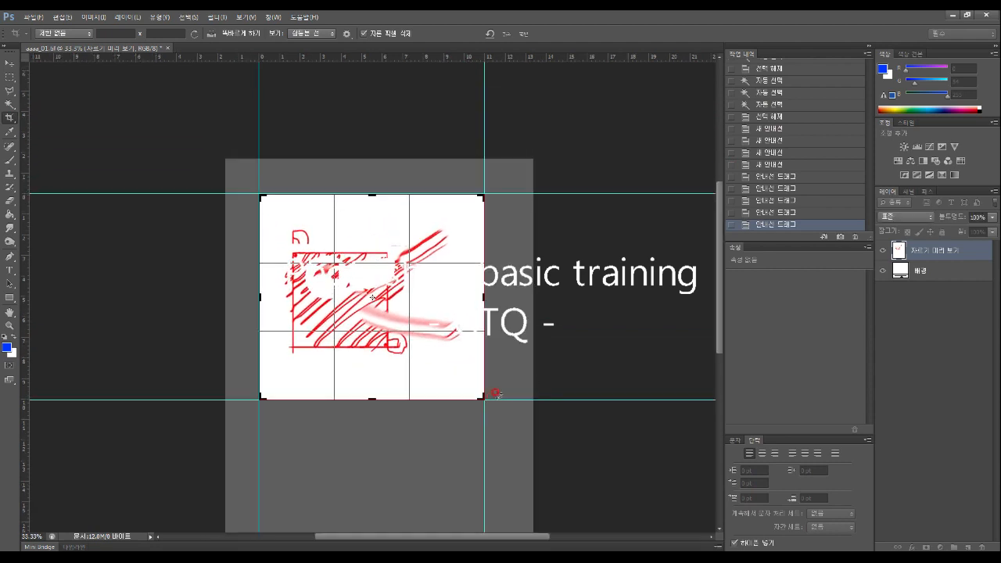
key(Return)
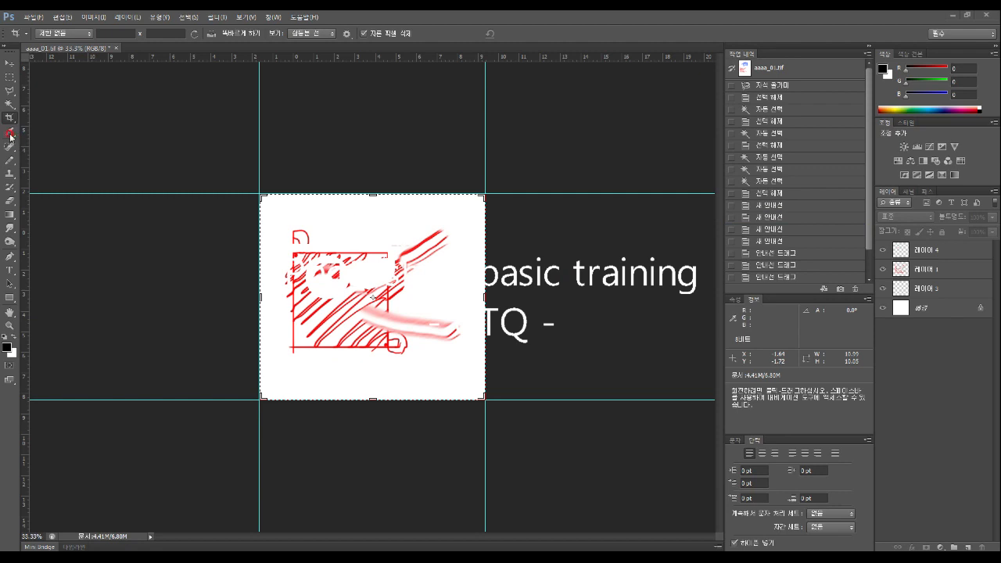
Open the car image 20170619_styling_01
click(33, 16)
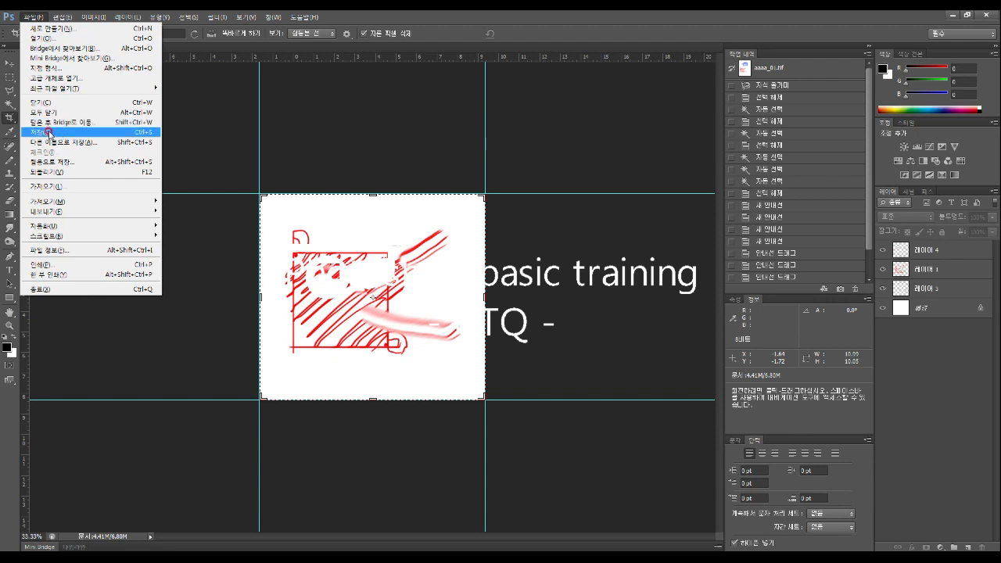
click(58, 38)
click(491, 159)
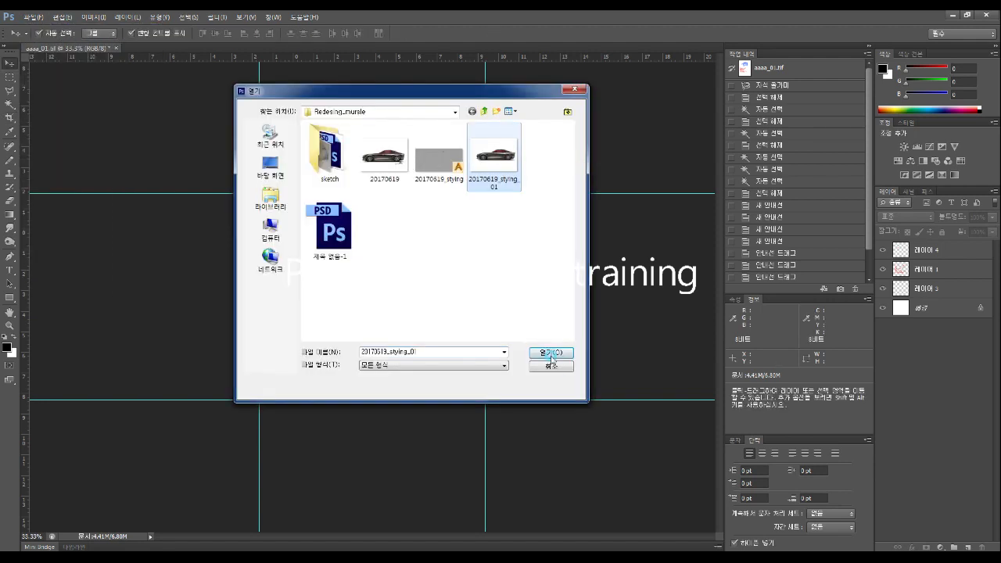
click(545, 364)
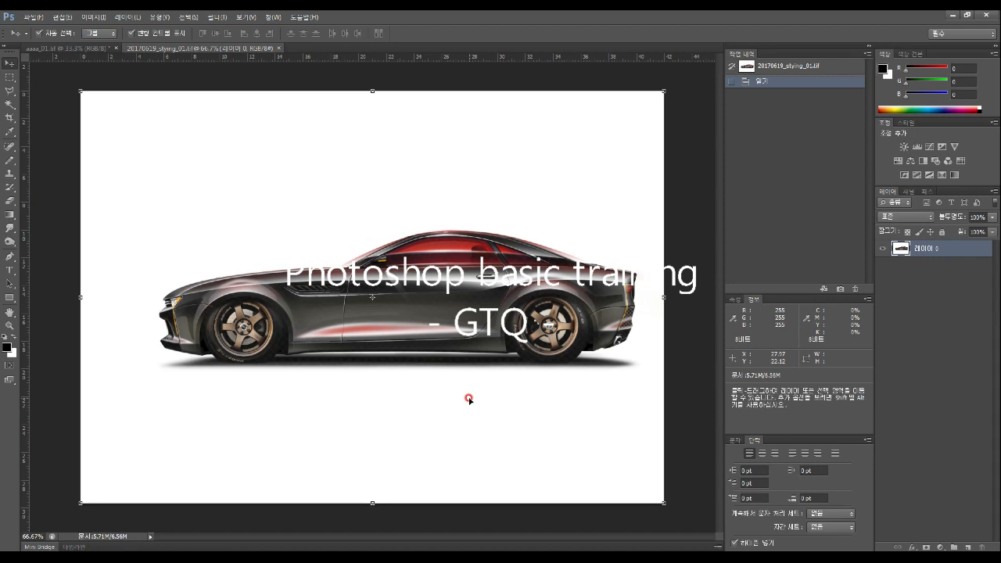
Sample the car roof's red as the foreground colour and add a new empty layer
click(11, 132)
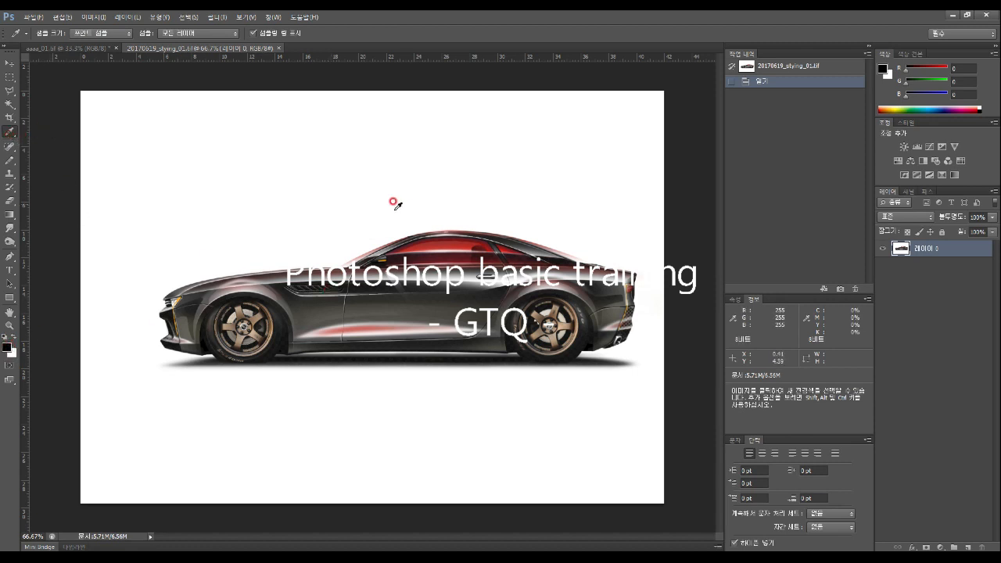
click(449, 240)
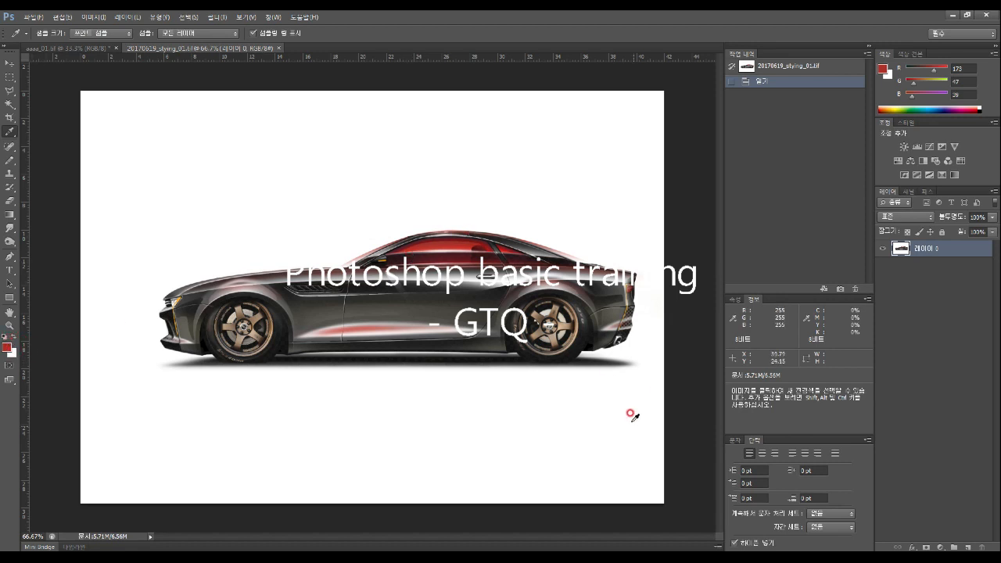
click(967, 545)
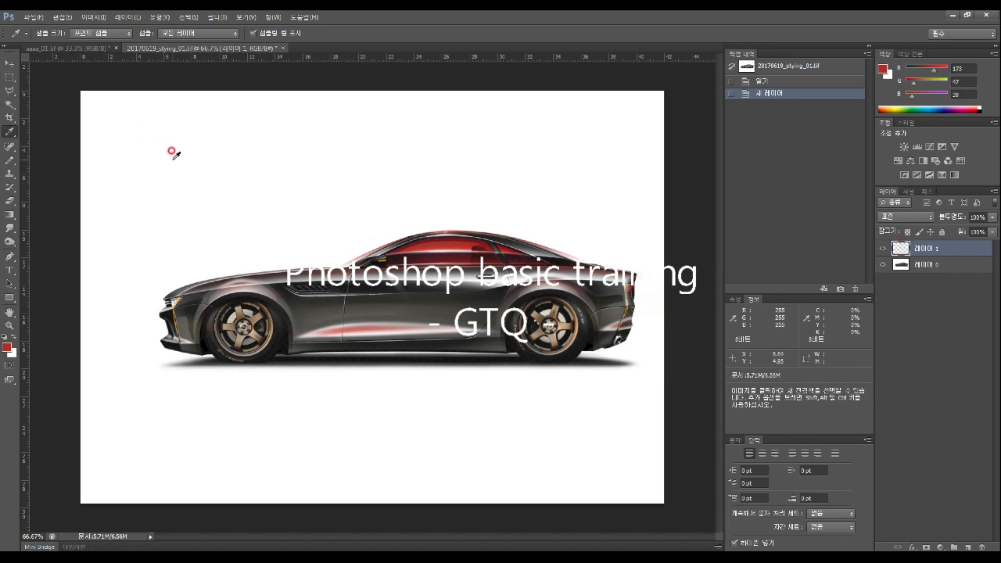
Select a small rectangle at the image's top left and fill it red with the Paint Bucket
click(11, 77)
drag(152, 137, 244, 164)
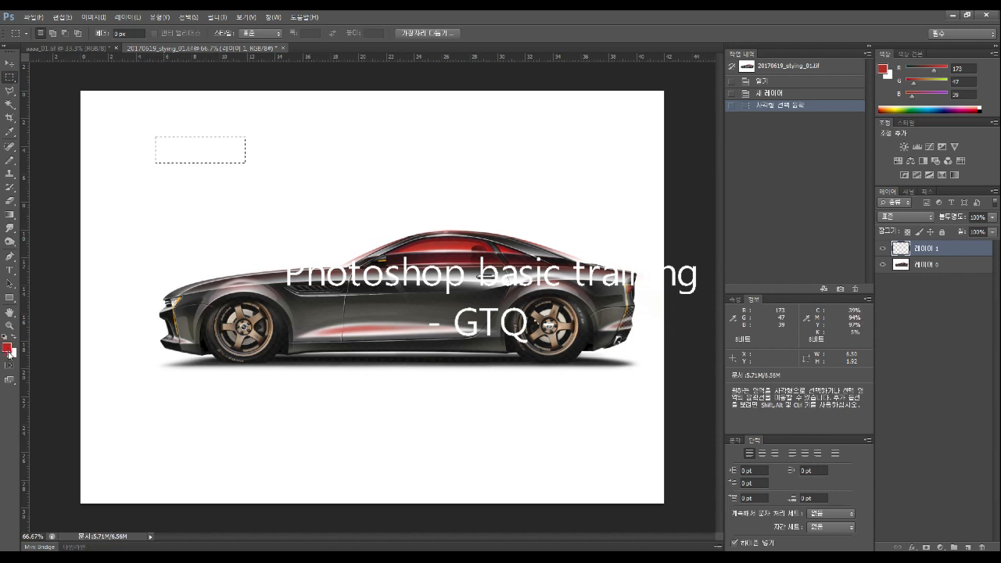
click(13, 216)
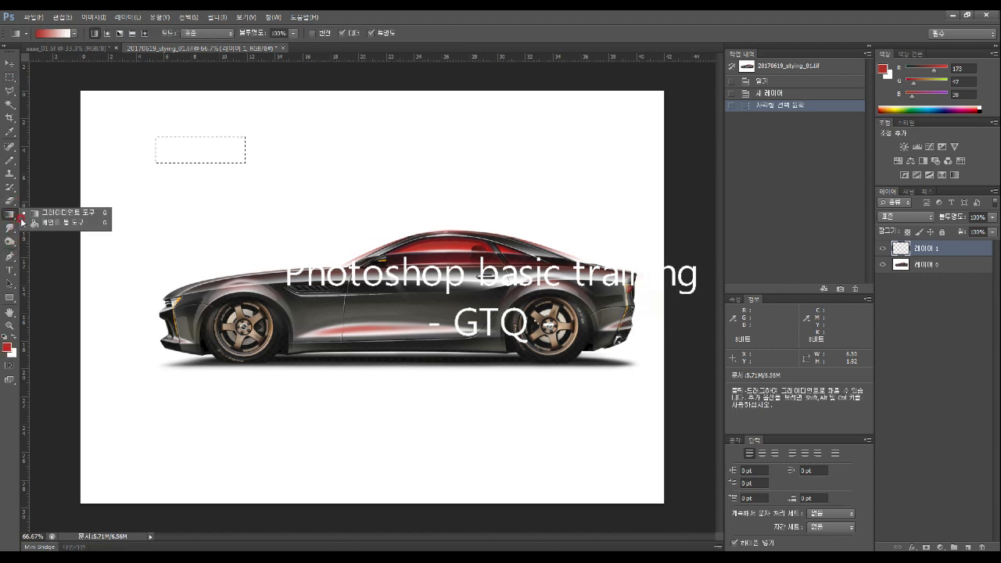
click(53, 224)
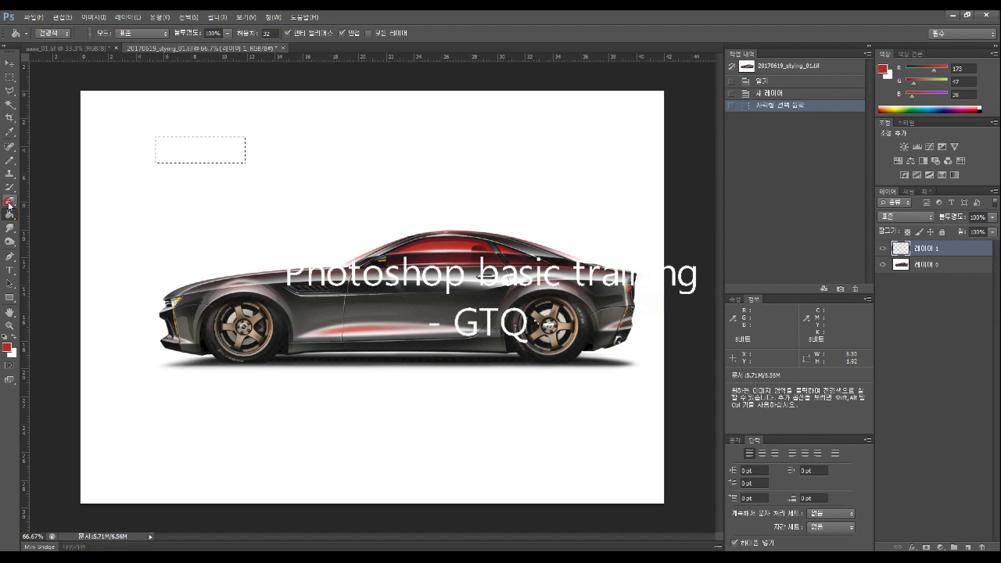
click(198, 155)
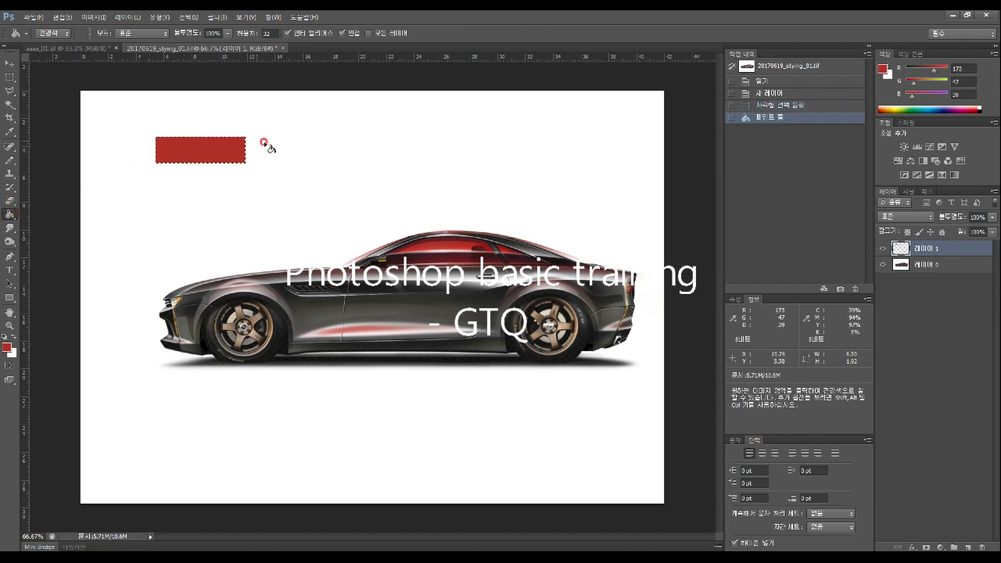
Outline a six-cornered polygon selection above the car with the Polygonal Lasso
click(10, 91)
click(323, 165)
click(384, 126)
click(411, 141)
click(401, 189)
click(362, 213)
click(336, 207)
Close the polygon selection and choose the Brush tool
click(323, 166)
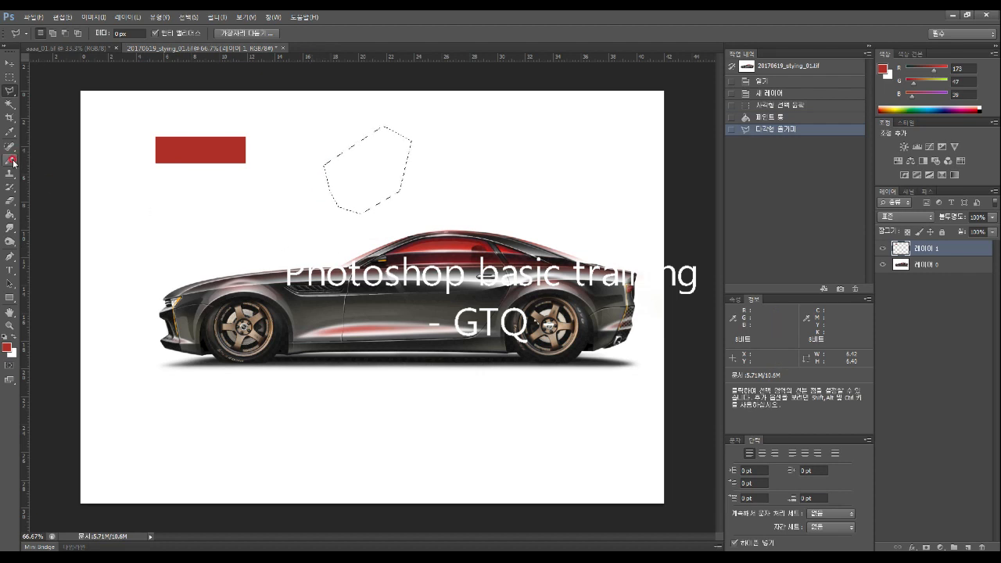
click(11, 189)
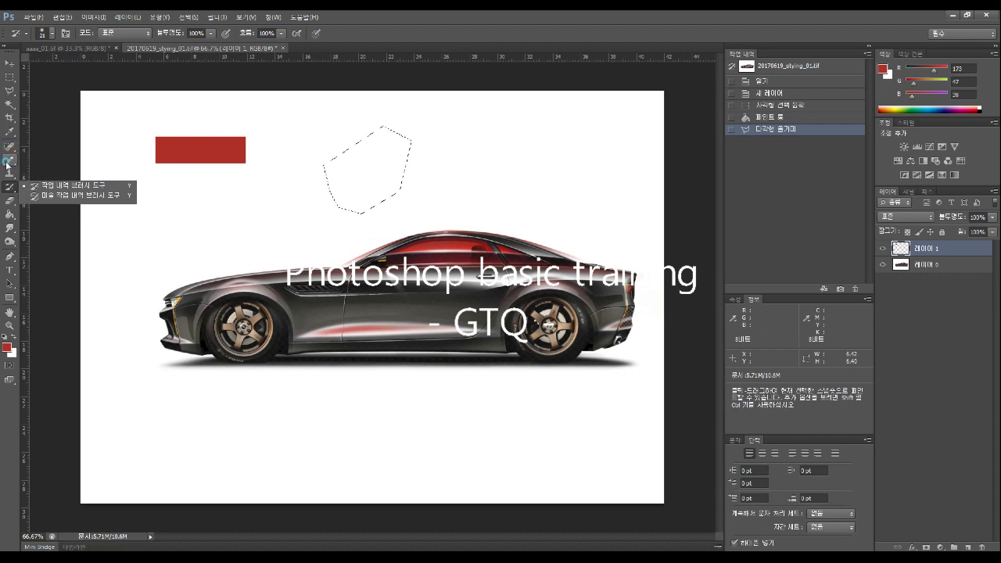
click(10, 160)
click(47, 159)
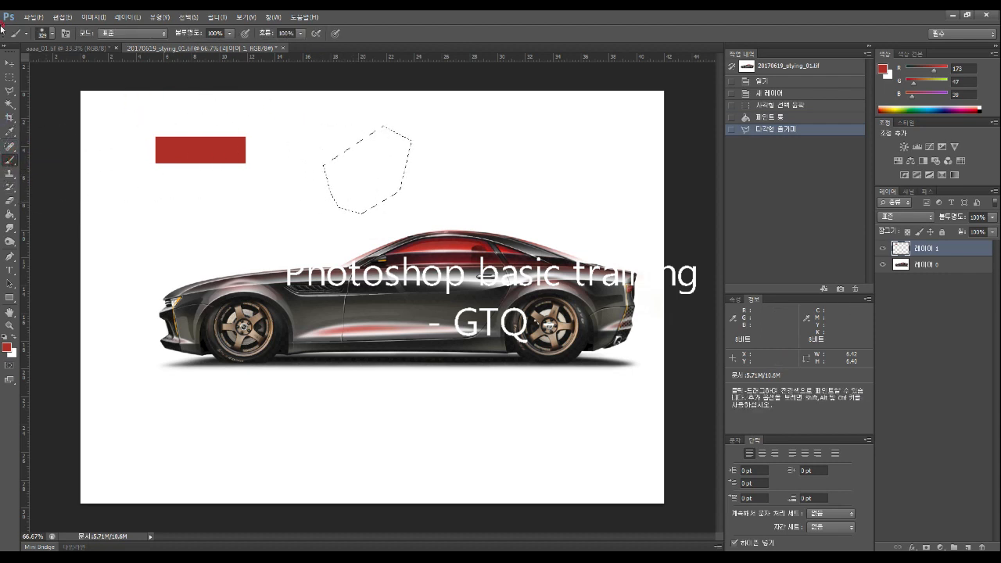
Paint the polygon selection red with a 57 px brush
click(56, 34)
drag(35, 66, 56, 67)
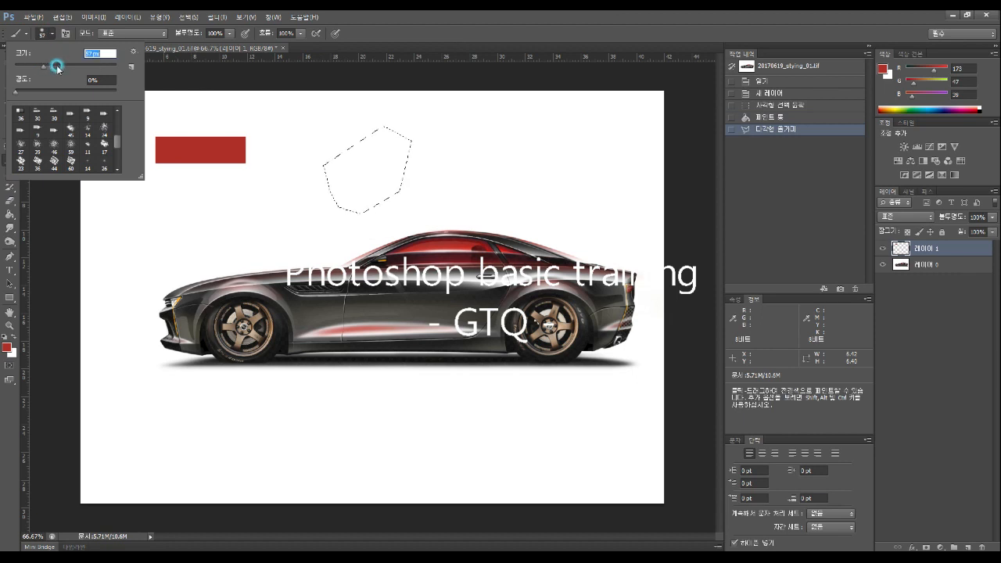
mouse_move(348, 182)
mouse_down()
mouse_move(432, 172)
mouse_move(354, 179)
mouse_move(360, 212)
mouse_up()
drag(395, 123, 398, 155)
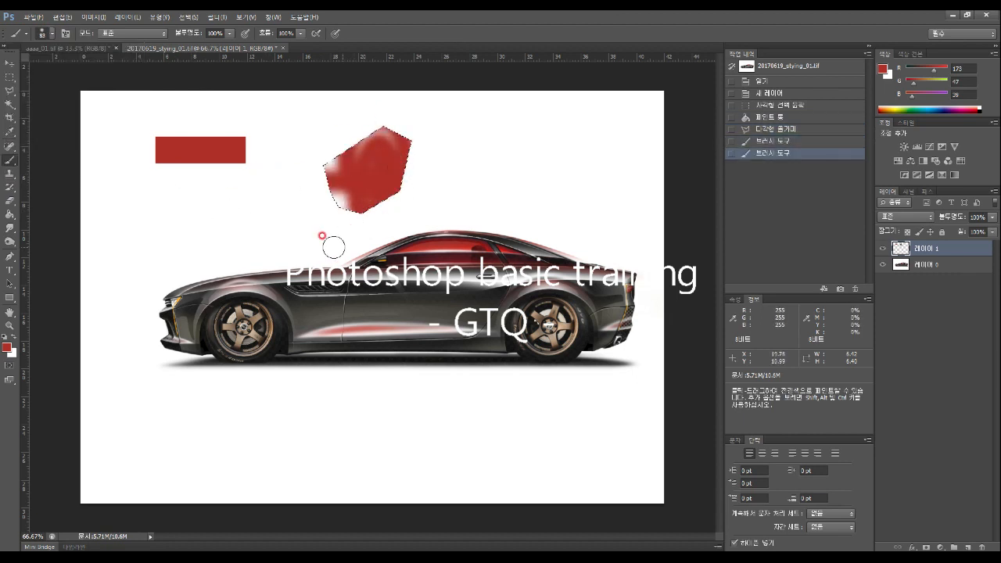
click(6, 163)
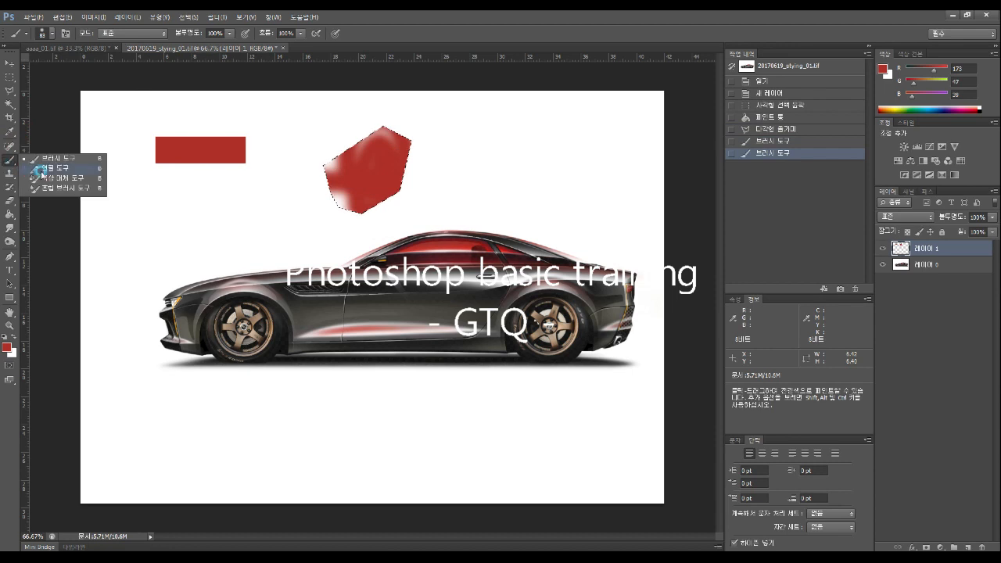
click(48, 170)
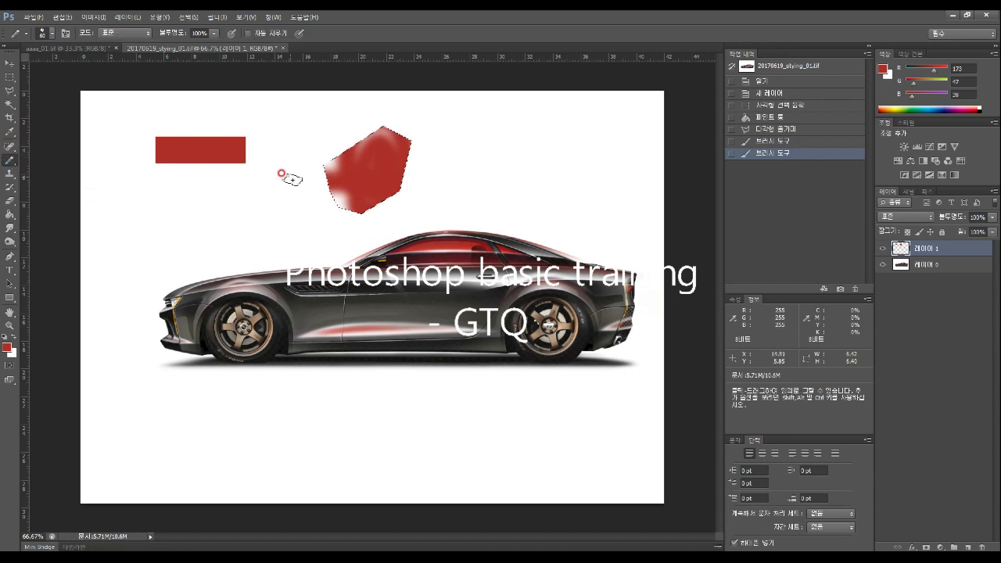
click(7, 347)
click(394, 190)
drag(396, 192, 369, 195)
drag(515, 190, 515, 184)
click(602, 129)
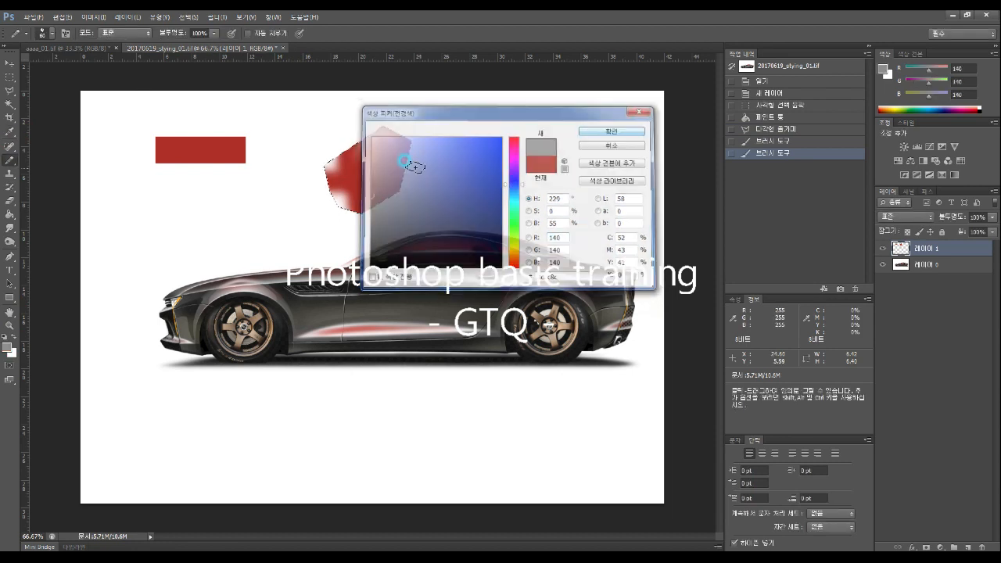
click(358, 166)
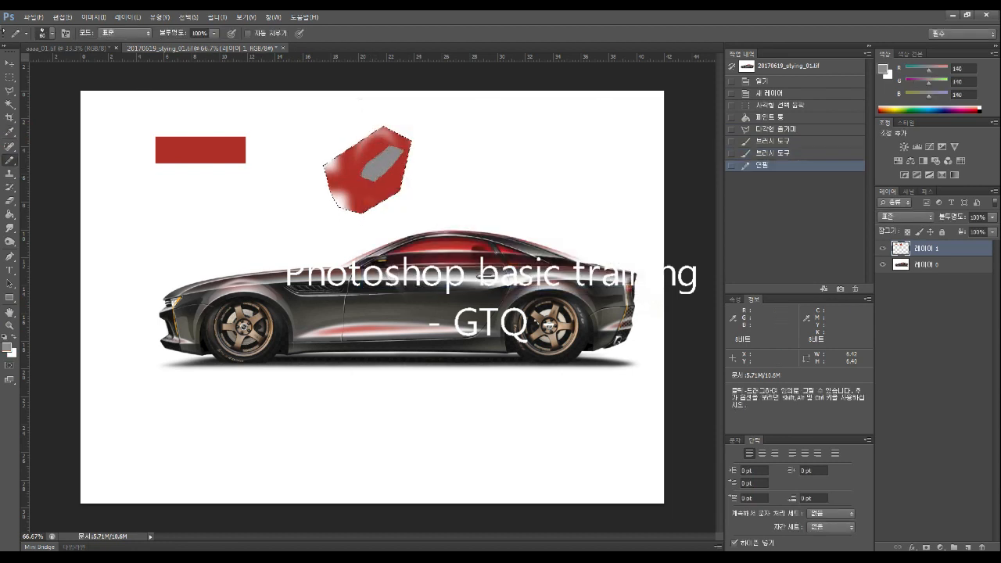
click(46, 33)
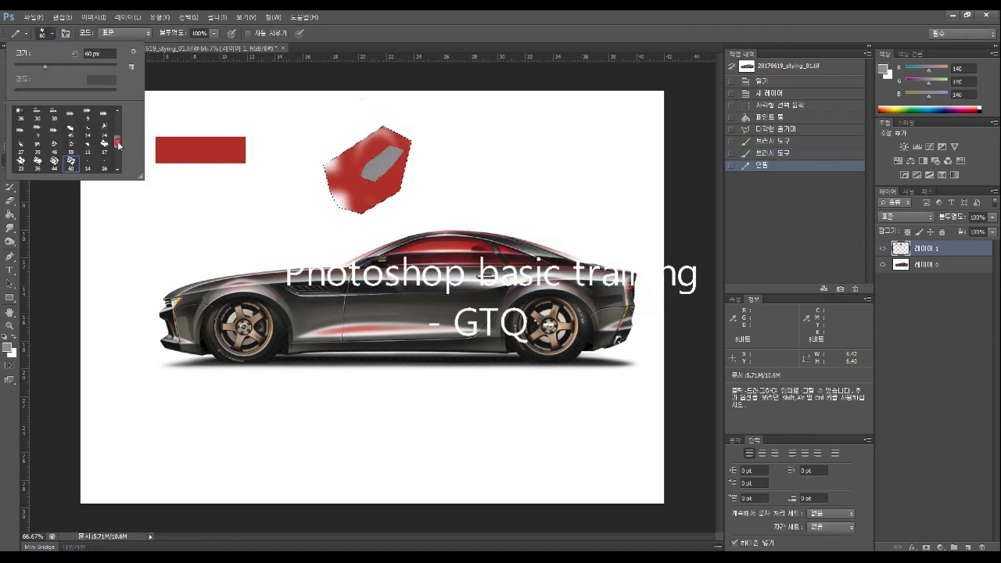
drag(118, 143, 118, 121)
click(53, 162)
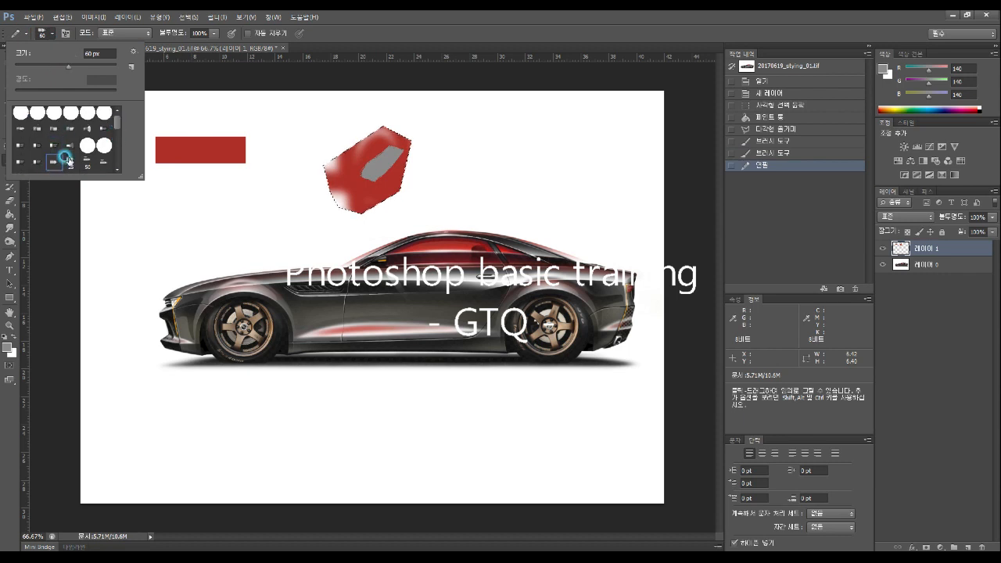
click(273, 146)
click(49, 34)
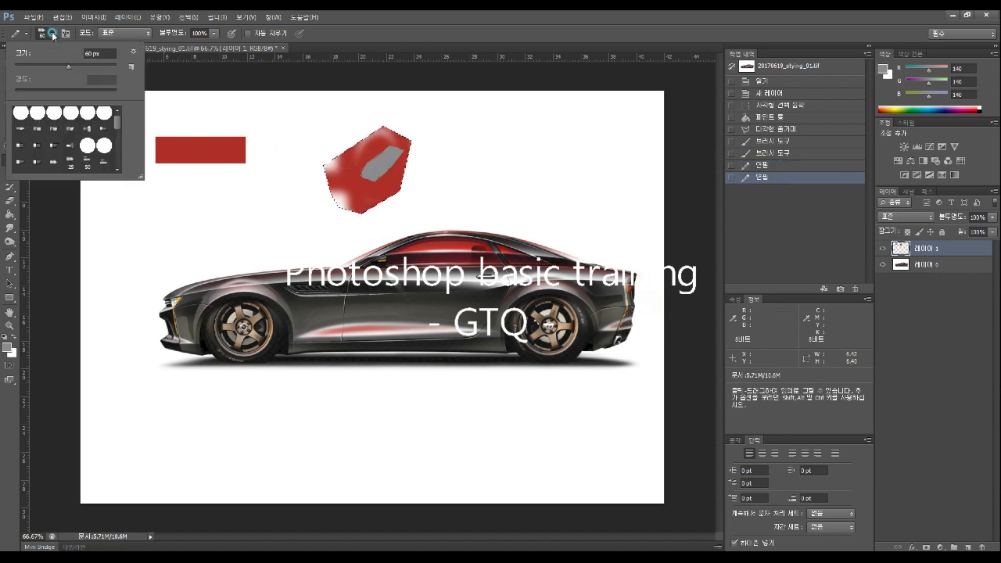
drag(69, 67, 18, 67)
click(351, 189)
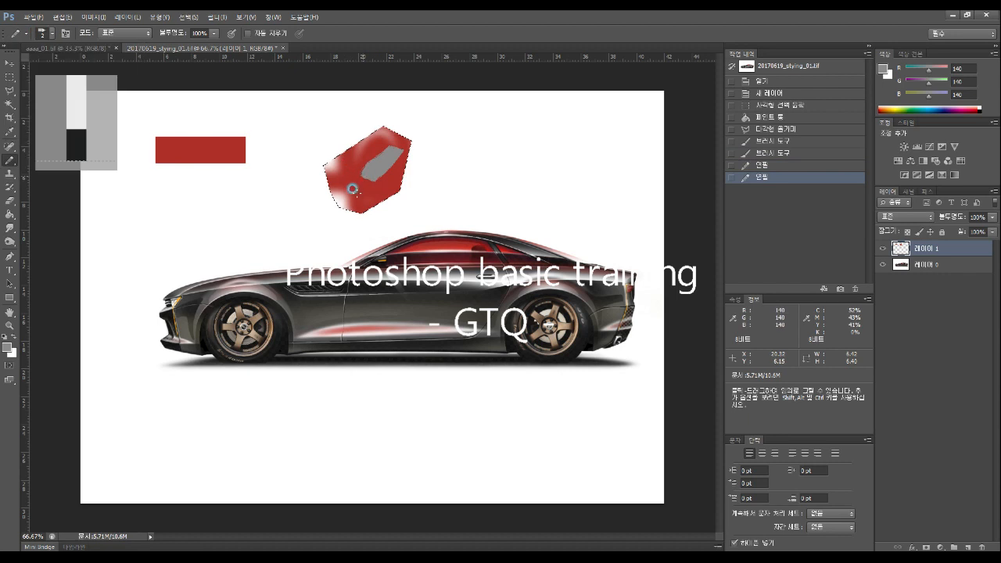
click(354, 187)
click(358, 180)
click(363, 175)
click(368, 168)
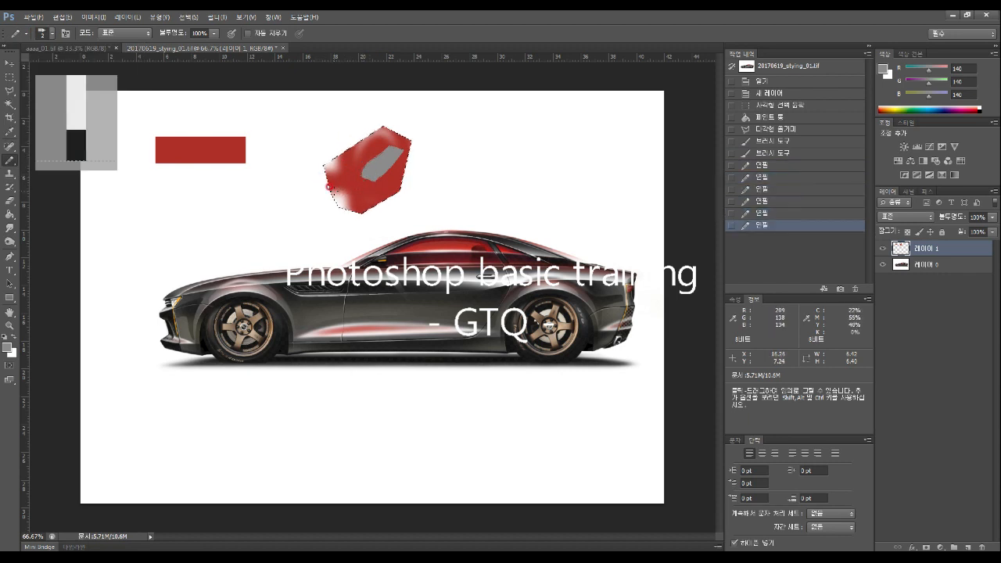
click(359, 176)
click(355, 164)
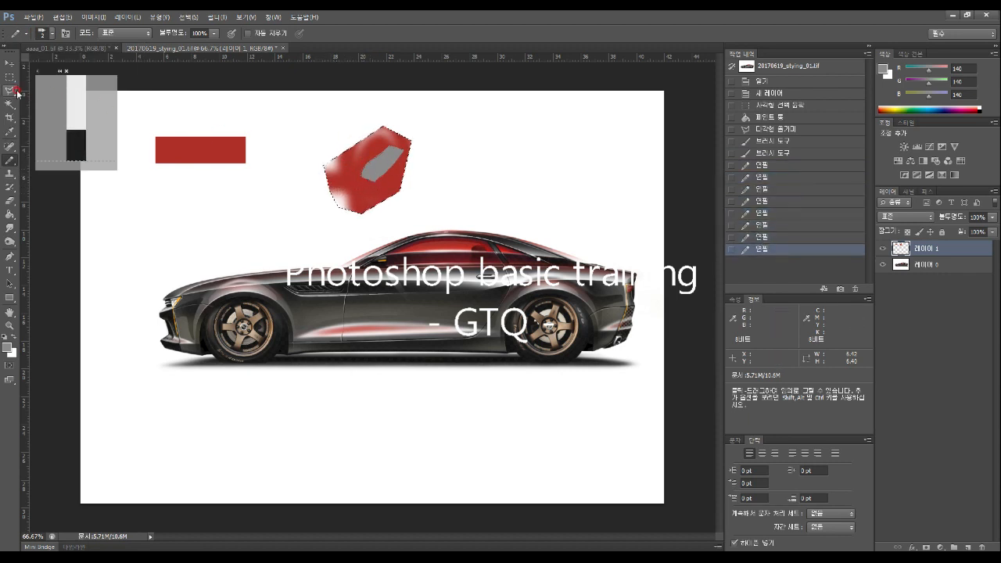
click(50, 34)
drag(18, 65, 21, 68)
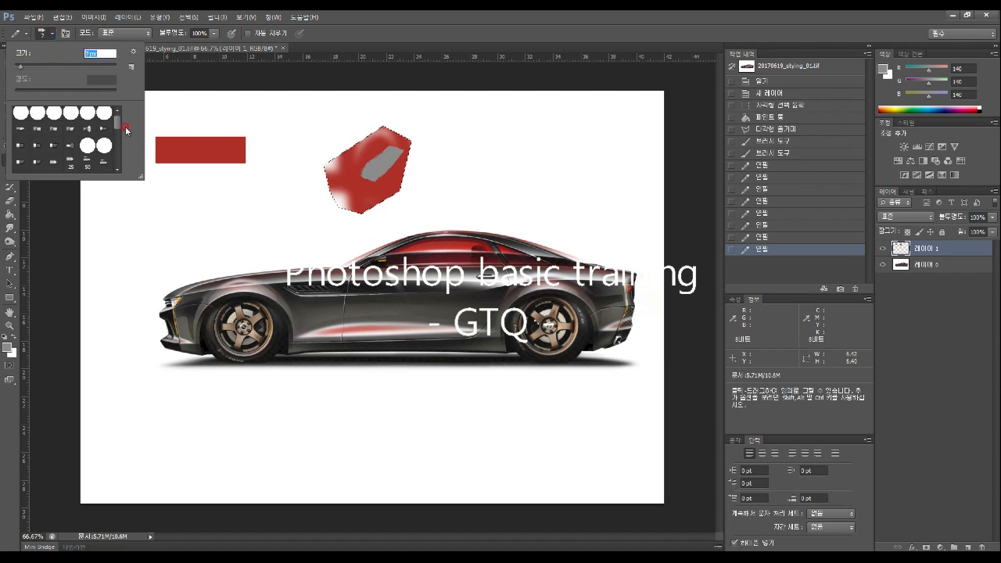
click(166, 107)
drag(236, 185, 173, 212)
click(435, 203)
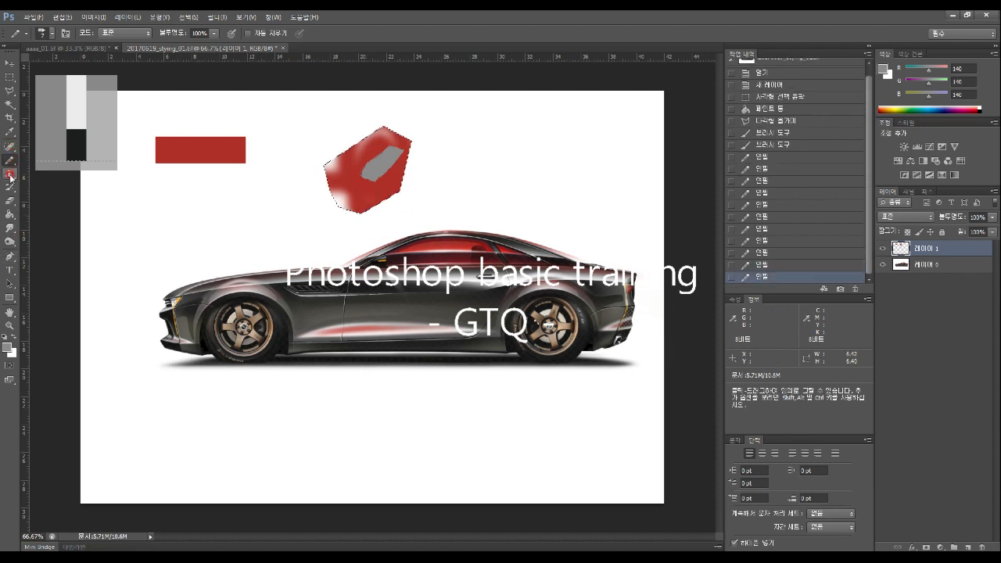
click(12, 133)
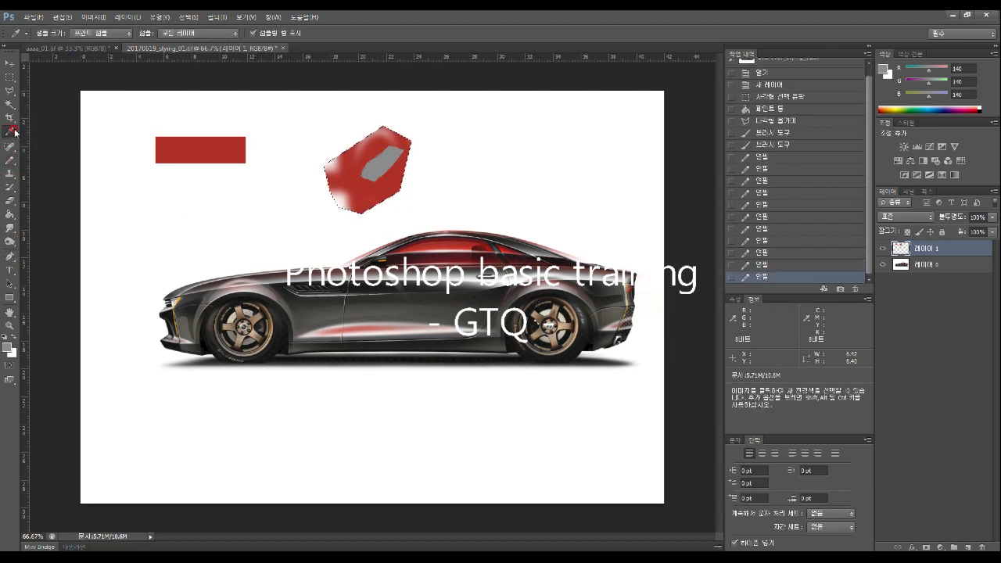
Clear the selection around the red shape, then try the healing and brush tools before picking Clone Stamp
click(10, 77)
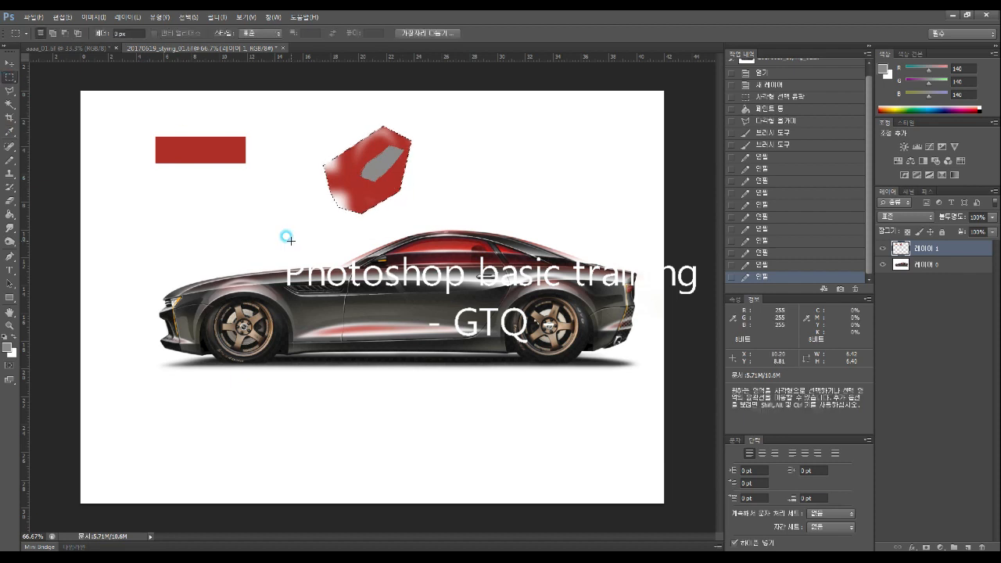
click(282, 235)
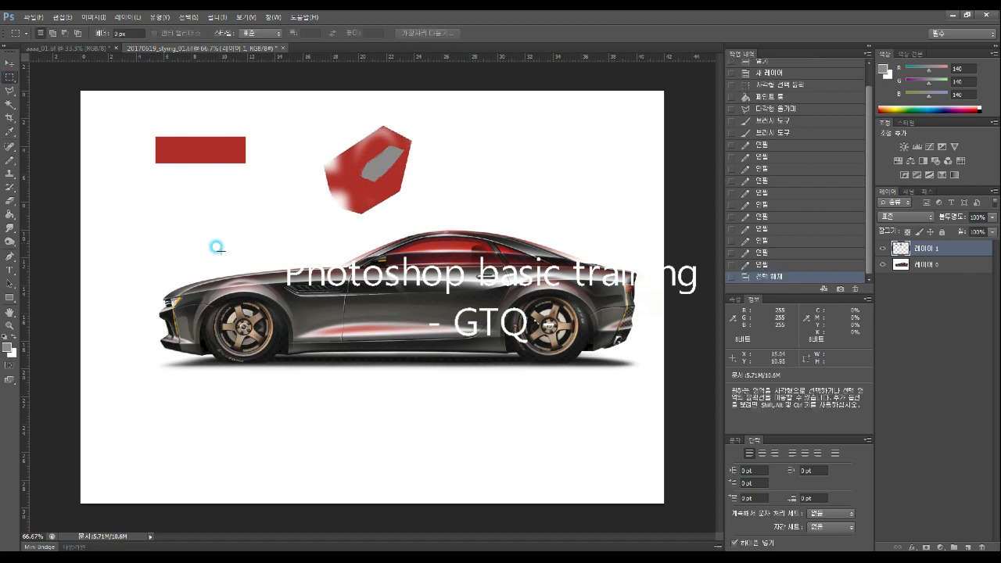
click(10, 148)
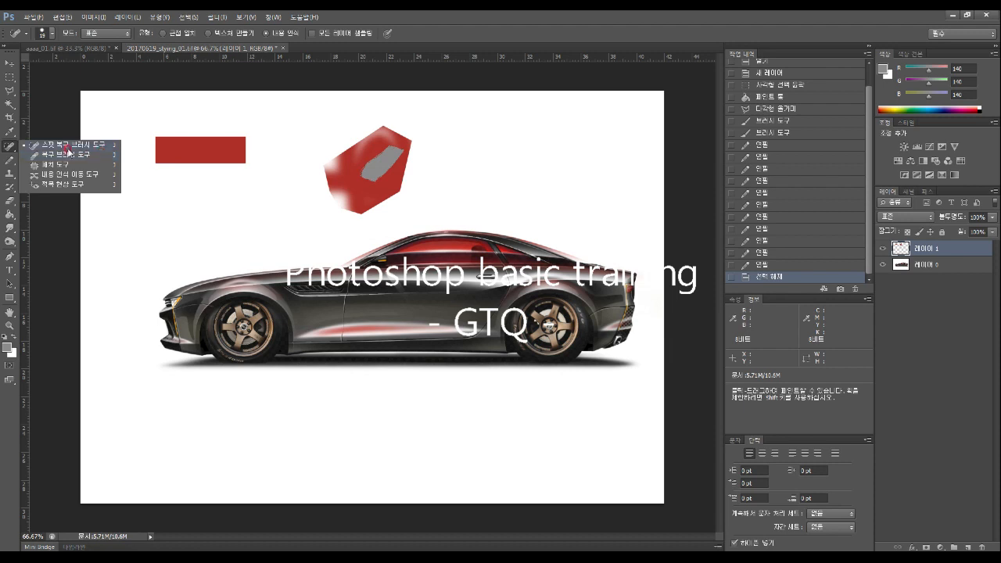
click(12, 166)
right_click(12, 166)
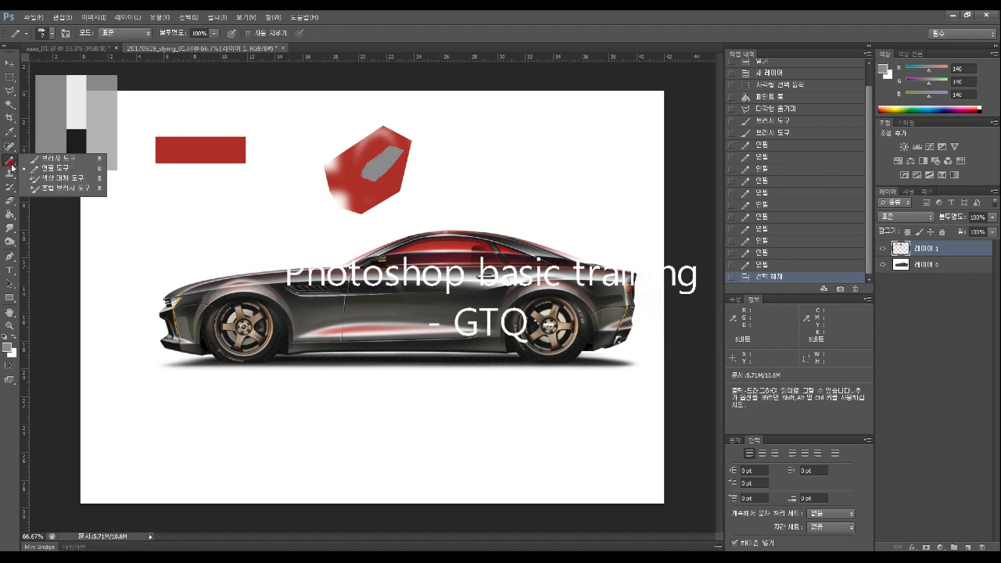
click(62, 159)
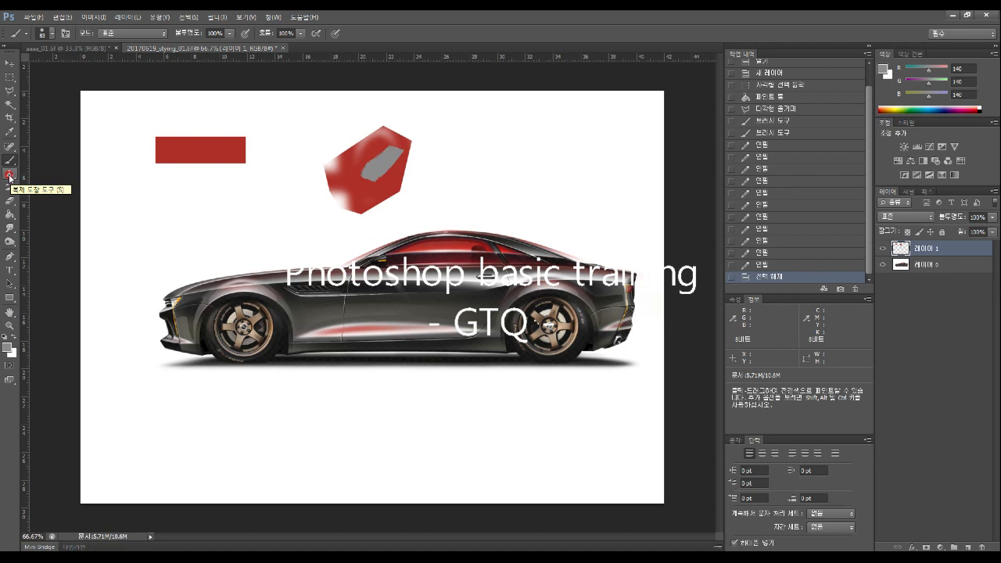
click(9, 175)
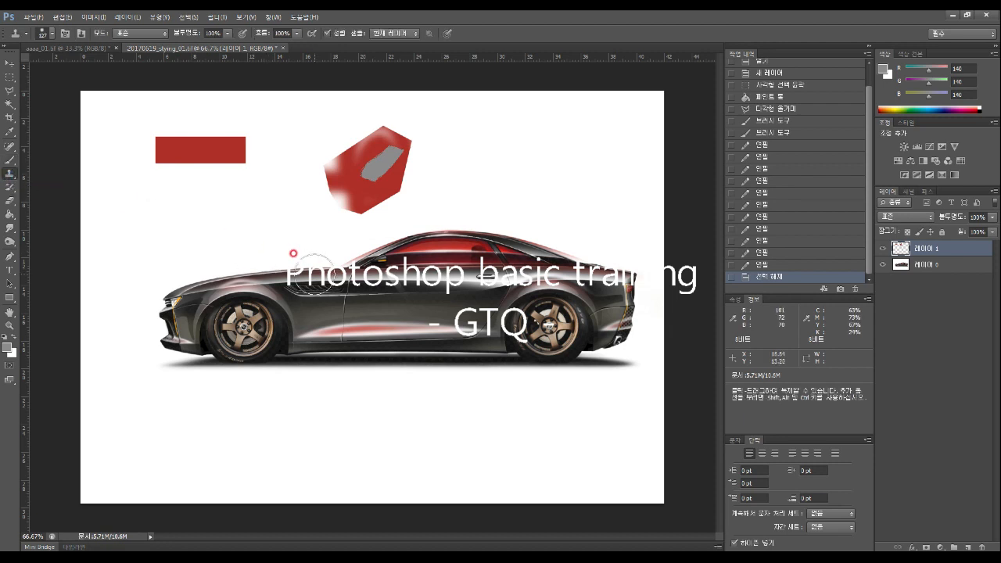
Set the Clone Stamp brush size to 257 px
click(49, 33)
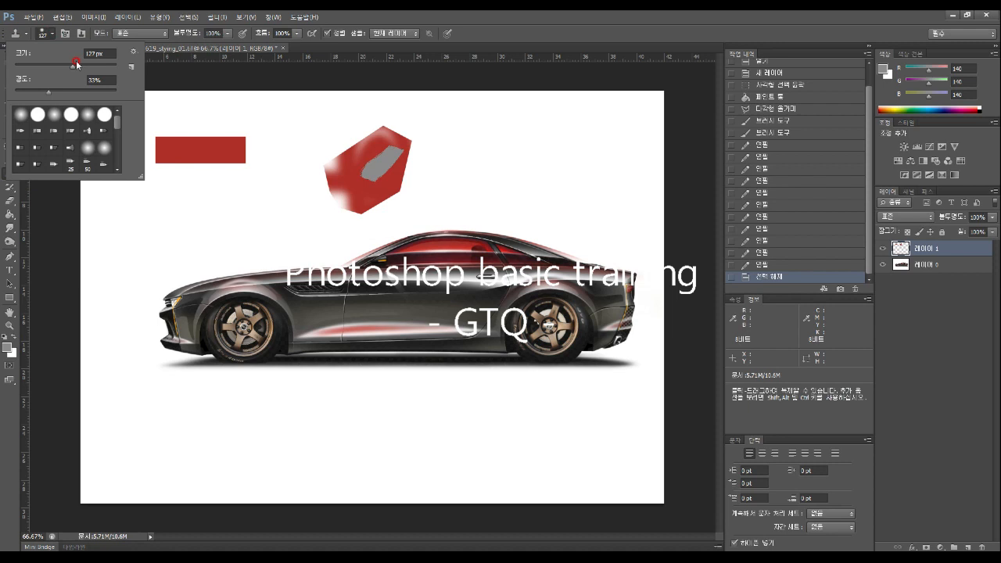
mouse_move(76, 68)
mouse_down()
mouse_move(36, 65)
mouse_move(53, 66)
mouse_up()
drag(55, 69, 69, 67)
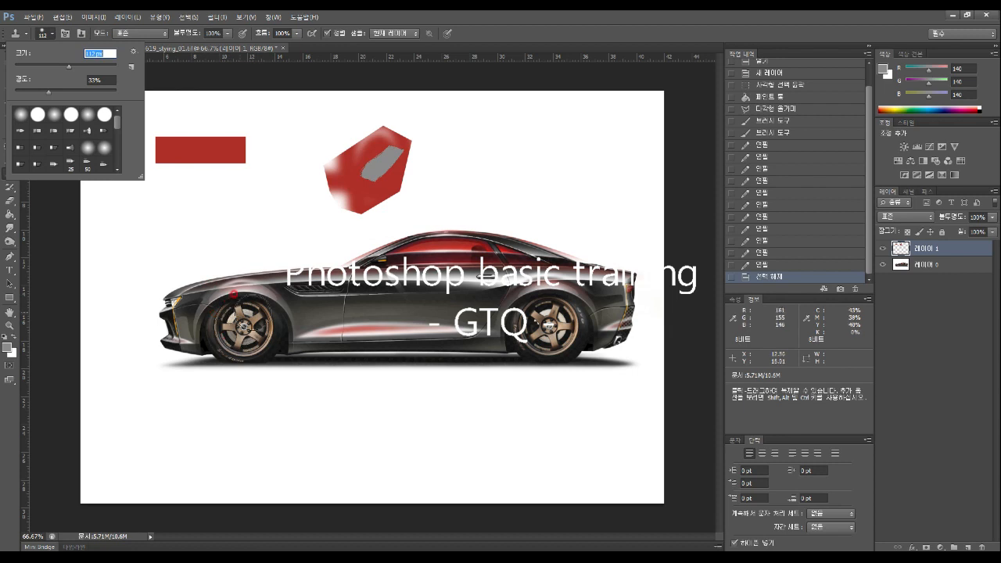
drag(69, 68, 96, 67)
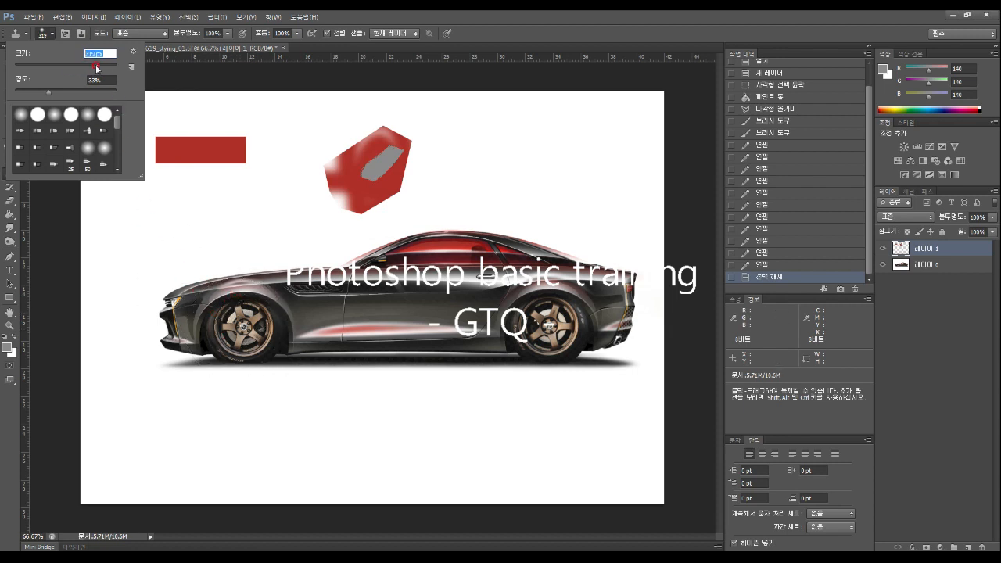
drag(95, 68, 93, 68)
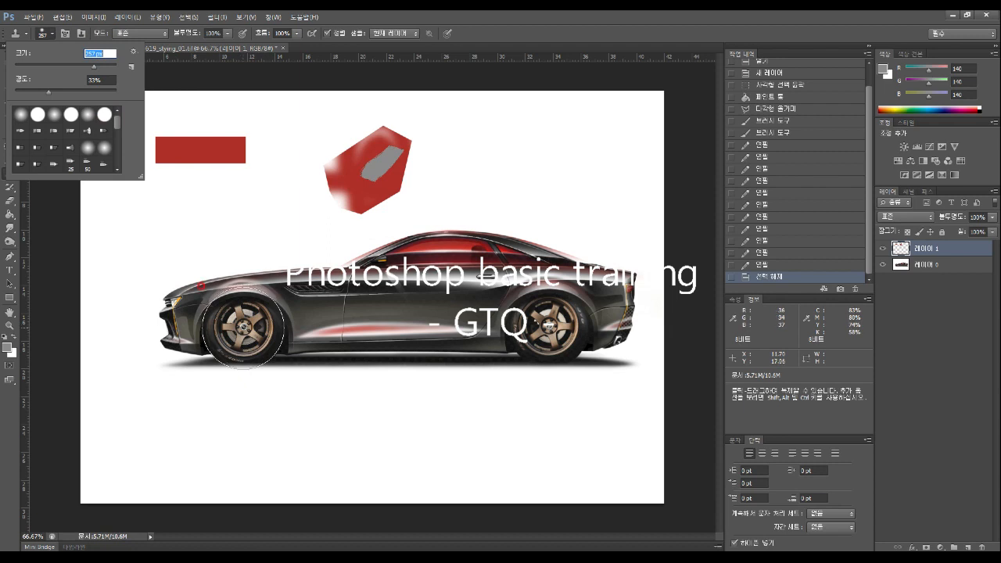
Set the front wheel as clone source, test a stroke, and select layer 레이어 0
key(alt)
alt+click(242, 327)
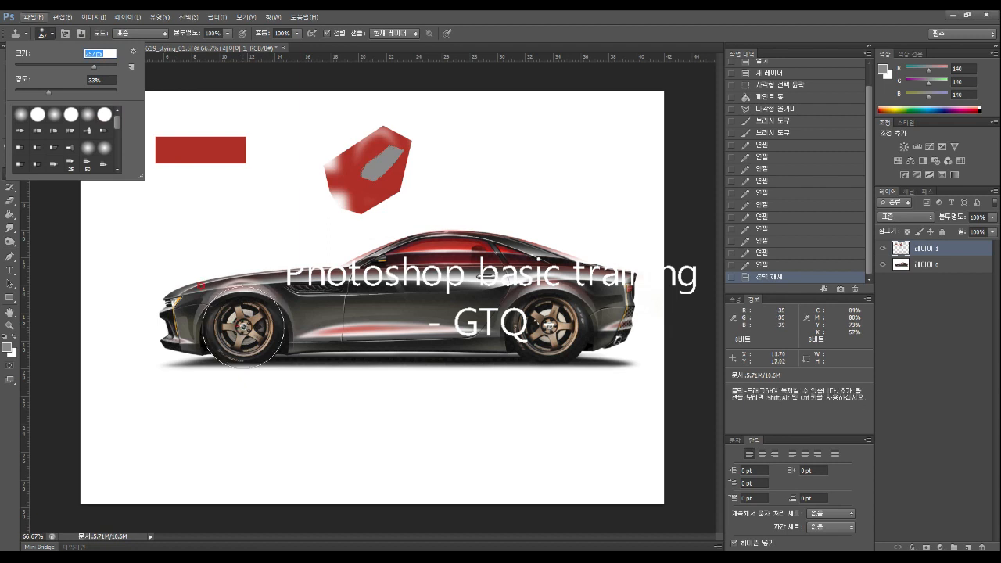
click(242, 326)
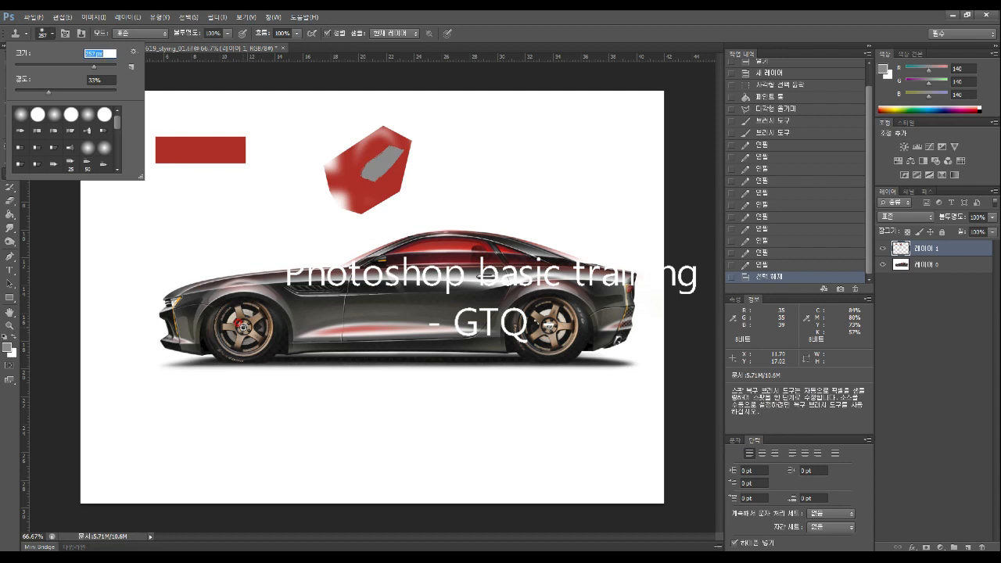
alt+click(244, 326)
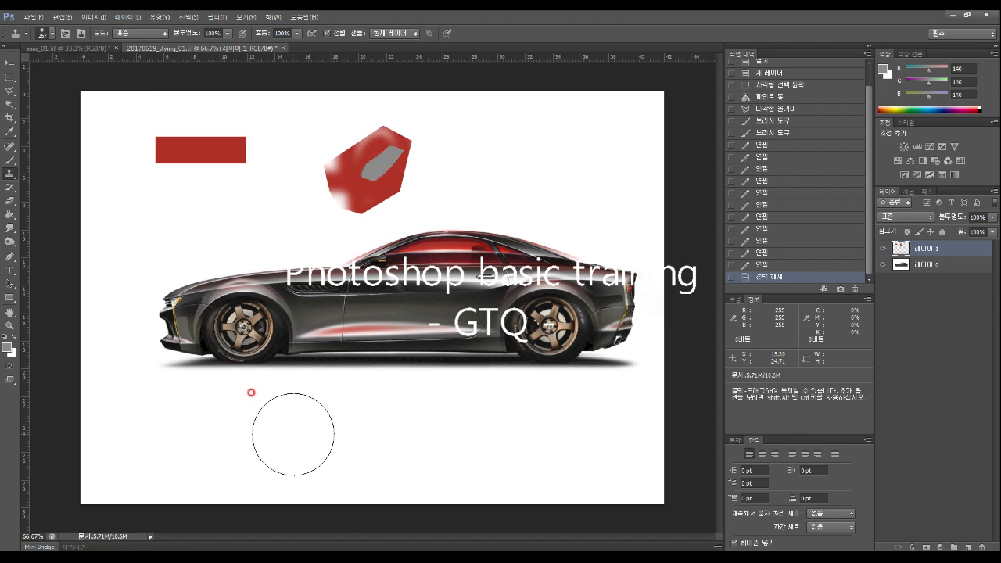
click(290, 428)
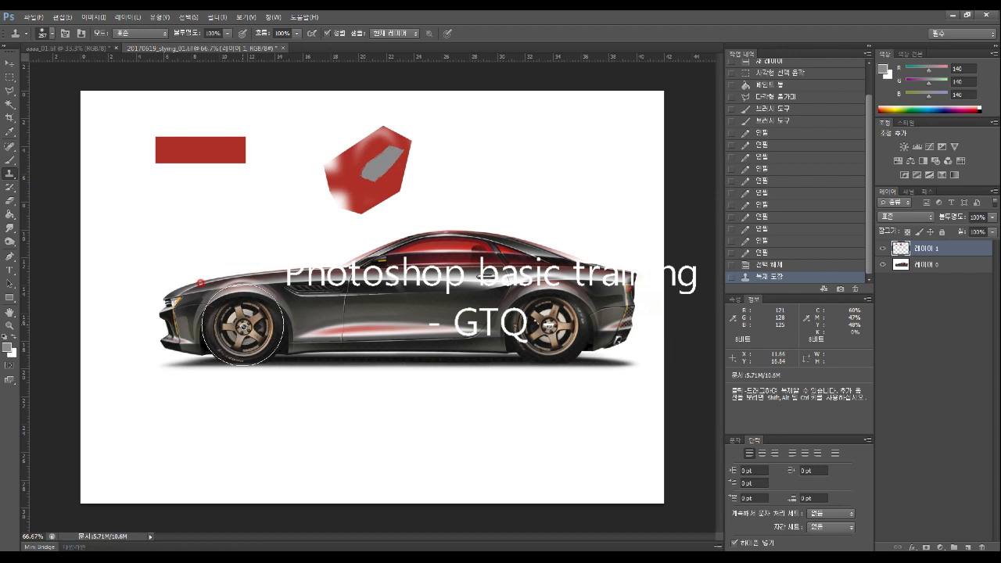
click(923, 266)
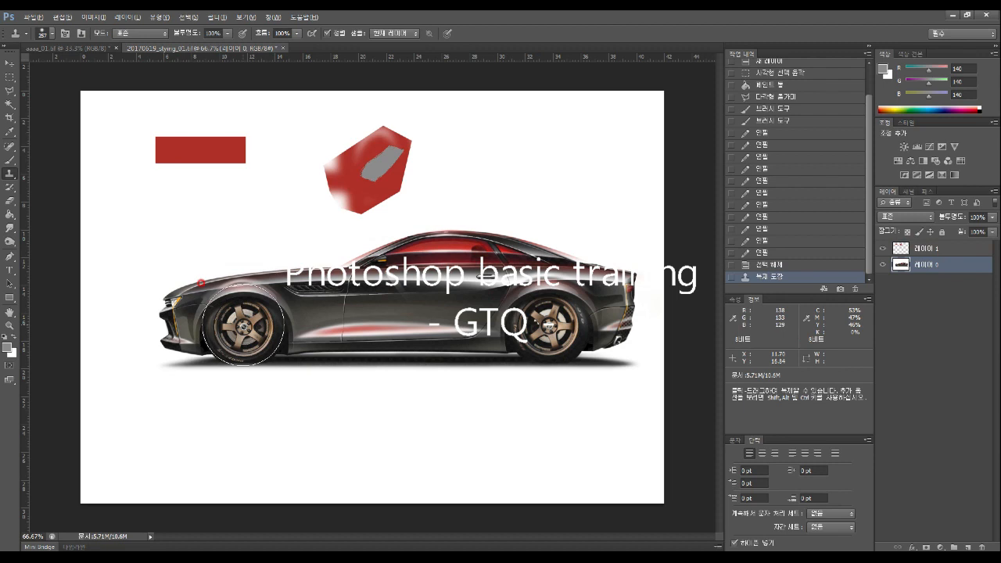
Using the front wheel as source, stamp the wheels, body and red stripe below the original car
click(243, 325)
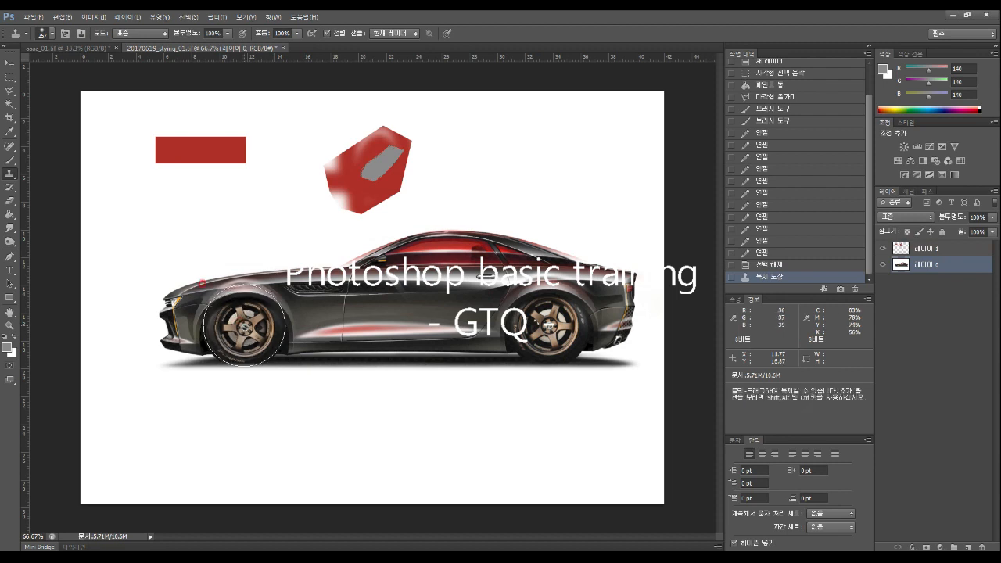
mouse_move(263, 384)
mouse_down()
mouse_move(297, 418)
mouse_move(264, 416)
mouse_move(304, 425)
mouse_up()
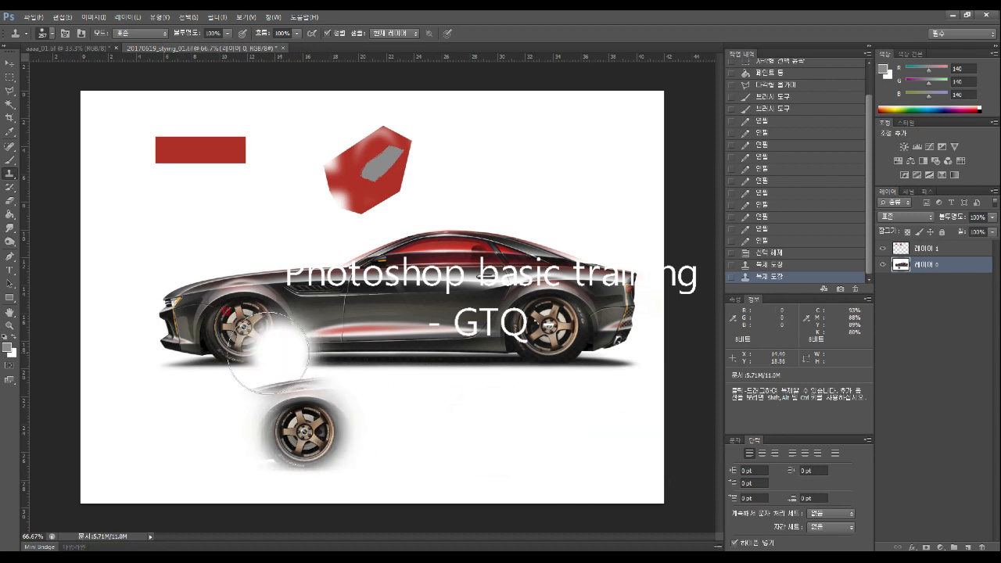
mouse_move(303, 434)
mouse_down()
mouse_move(611, 432)
mouse_move(508, 432)
mouse_up()
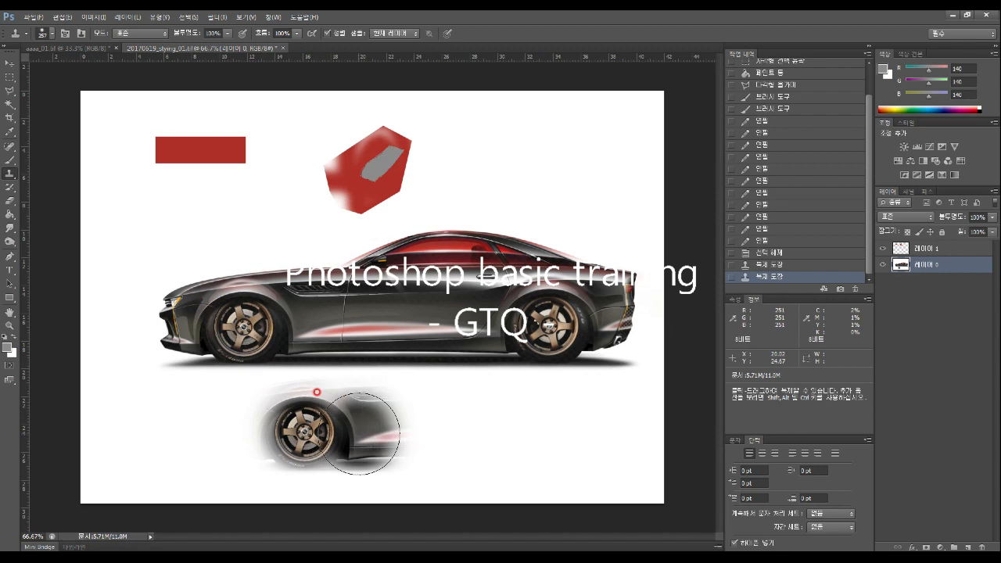
drag(360, 432, 627, 434)
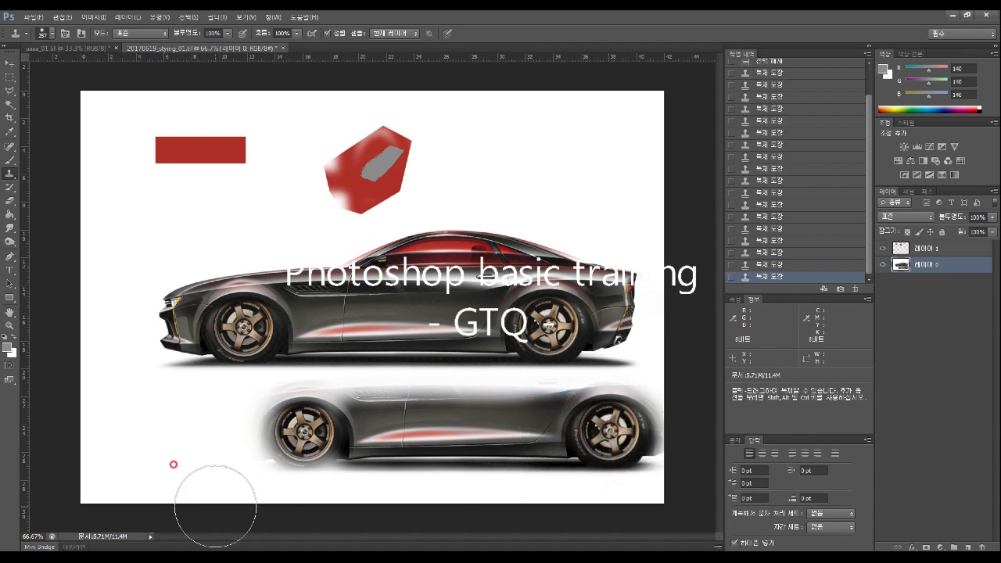
click(9, 188)
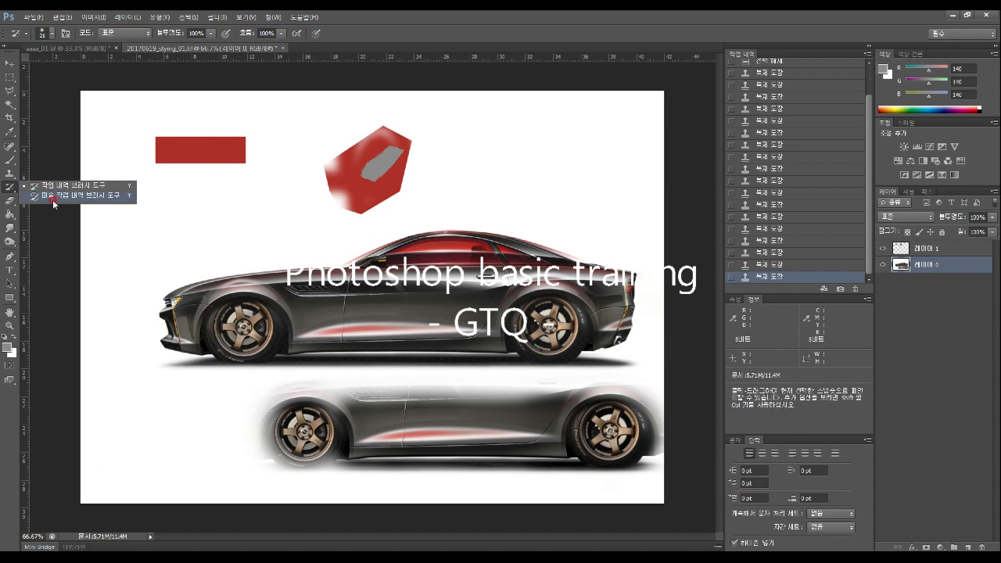
click(10, 203)
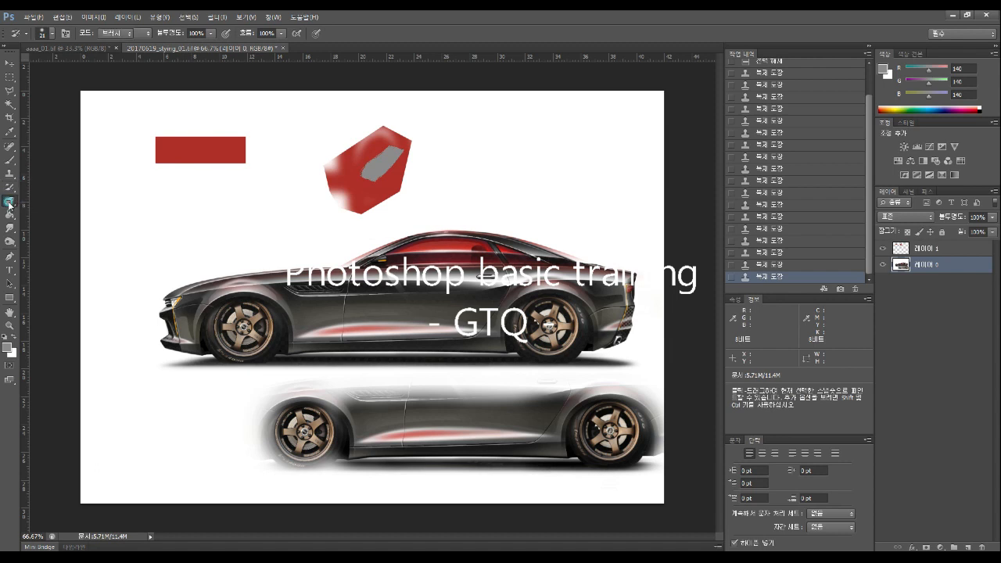
click(47, 39)
click(52, 36)
click(87, 65)
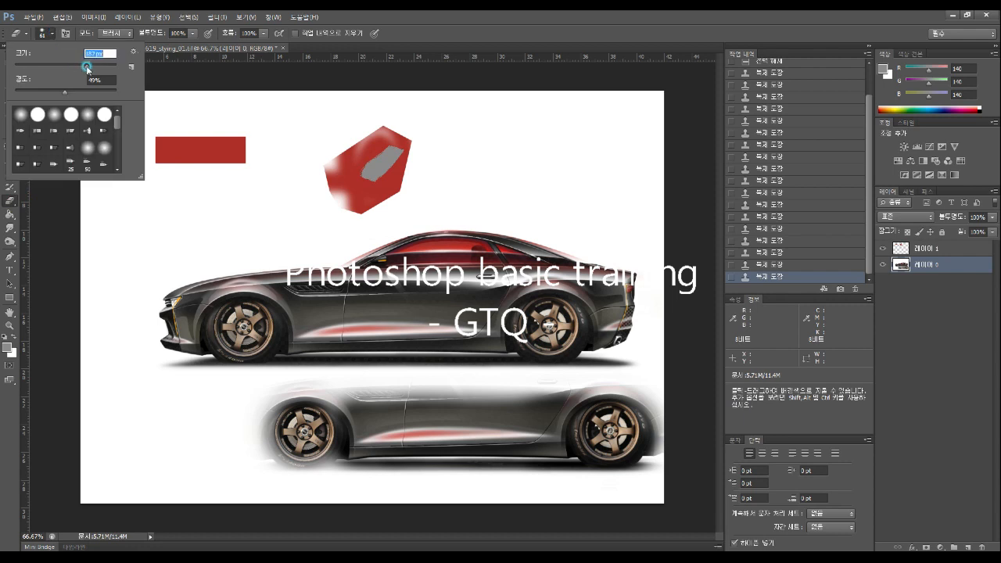
click(37, 64)
mouse_move(37, 64)
mouse_down()
mouse_move(86, 69)
mouse_move(55, 68)
mouse_up()
click(82, 68)
click(192, 34)
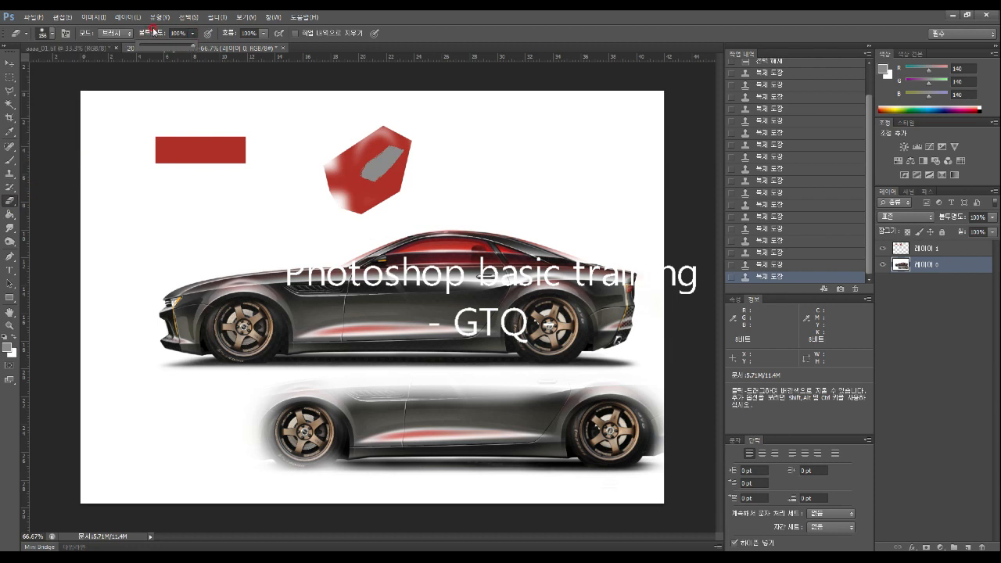
drag(315, 267, 313, 320)
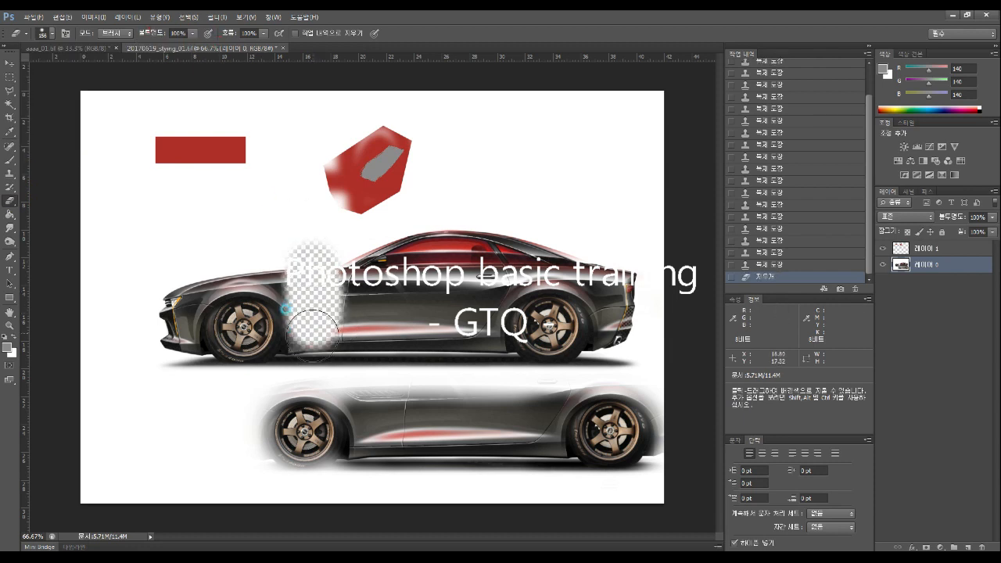
key(ctrl+z)
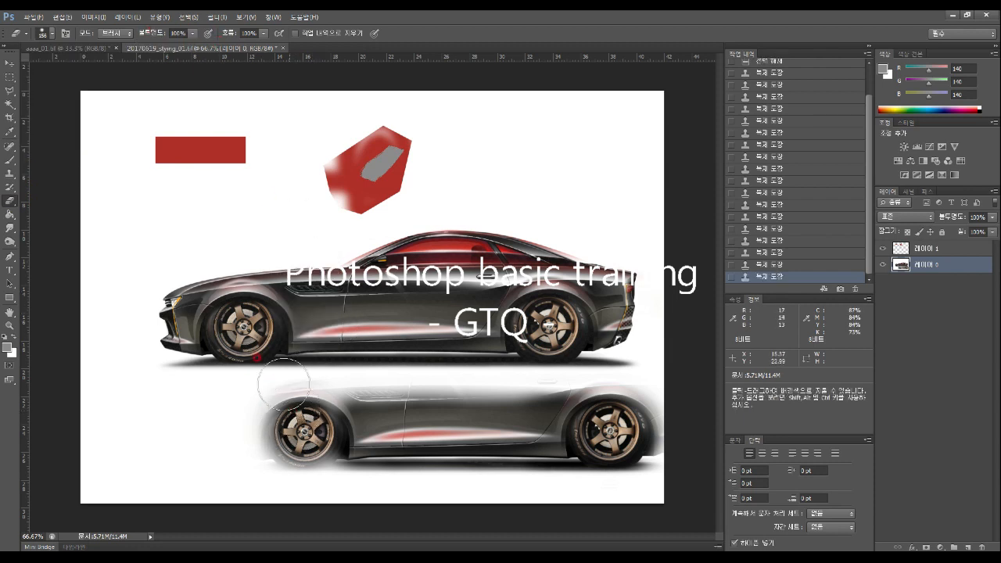
click(192, 34)
drag(193, 47, 158, 51)
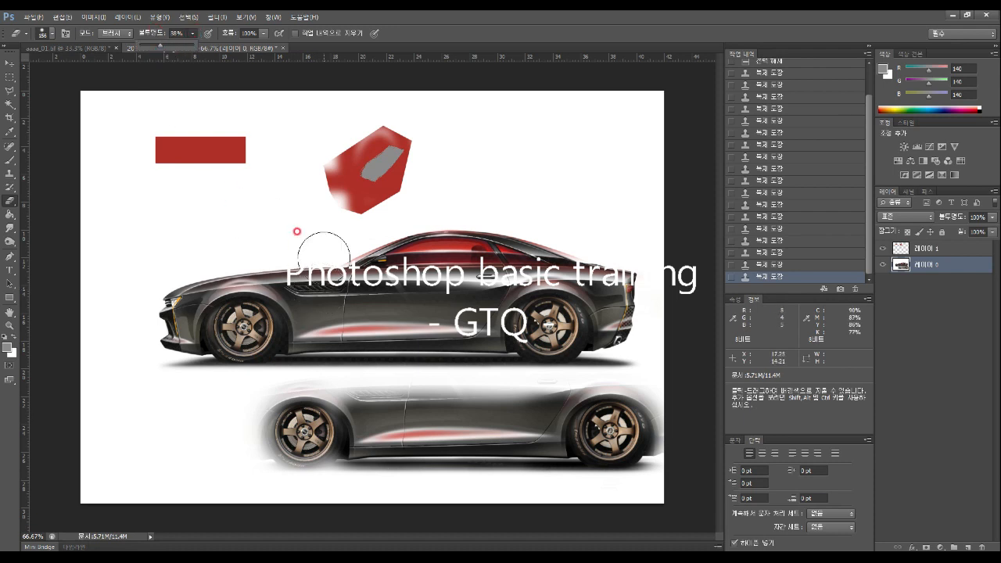
drag(325, 263, 325, 340)
drag(248, 352, 187, 224)
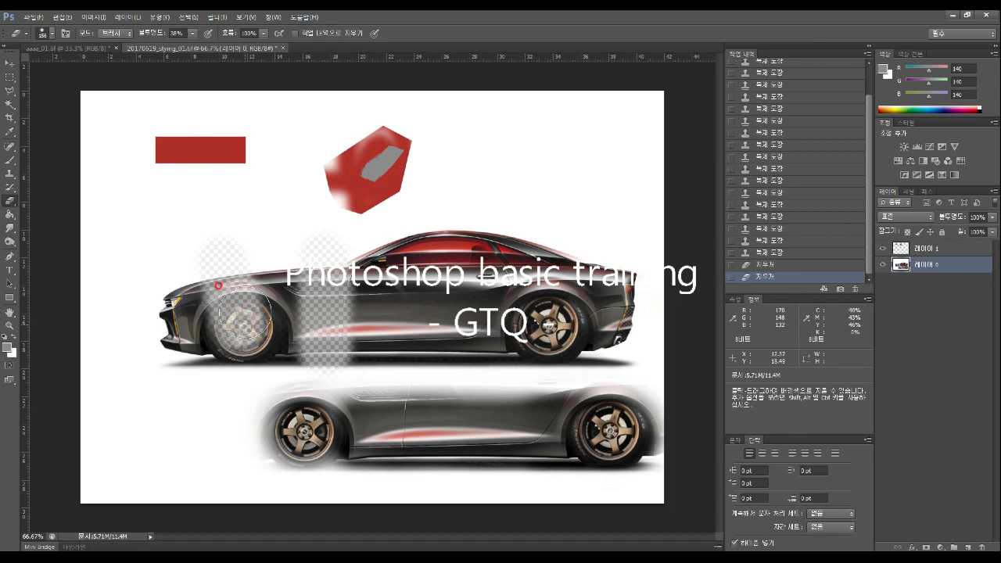
mouse_move(339, 318)
mouse_down()
mouse_move(433, 317)
mouse_move(434, 350)
mouse_up()
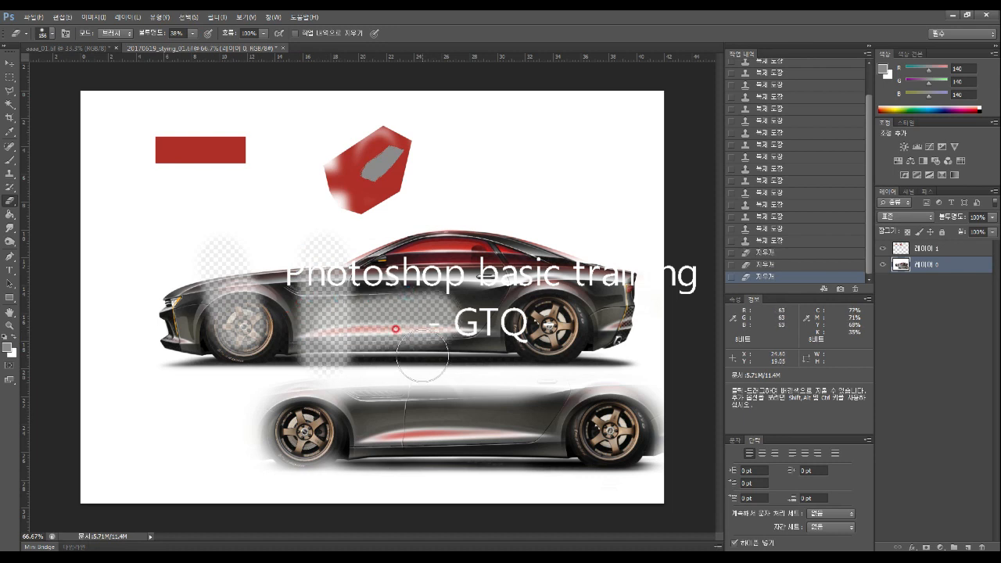
key(ctrl+alt+z)
key(ctrl+alt+z)
key(ctrl+alt+z)
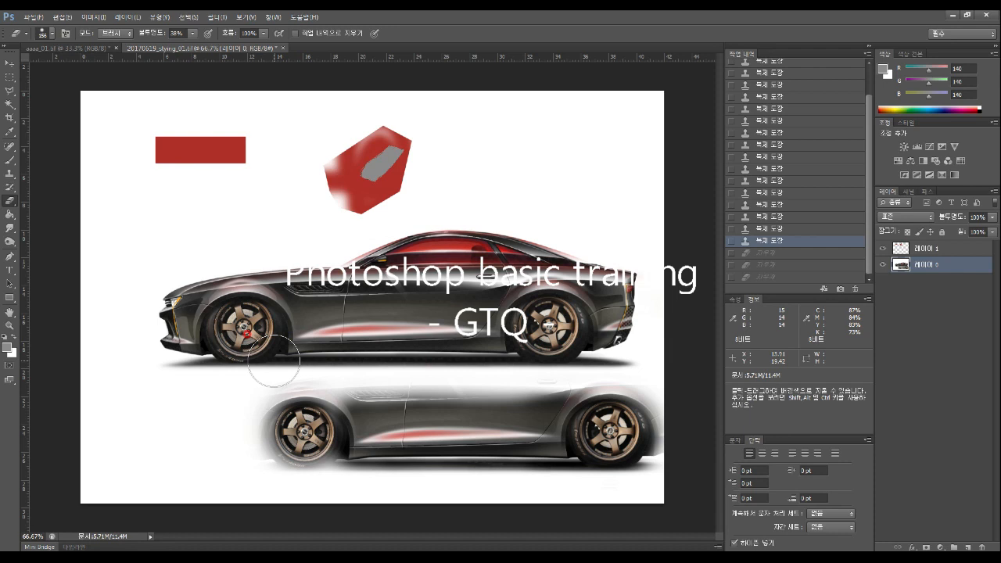
Select a rectangle below the red bar on Layer 1
click(10, 213)
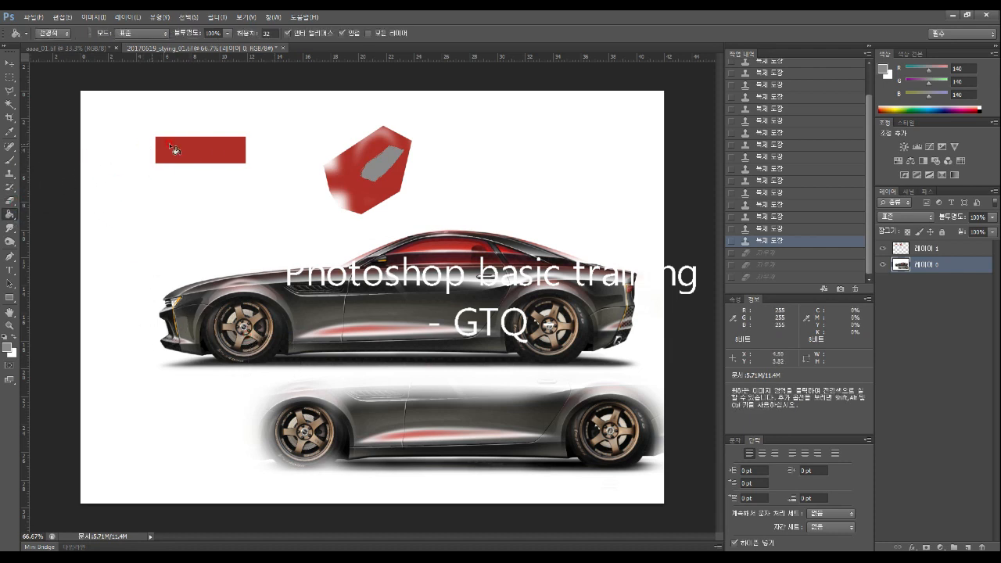
click(11, 76)
drag(103, 197, 239, 237)
click(911, 247)
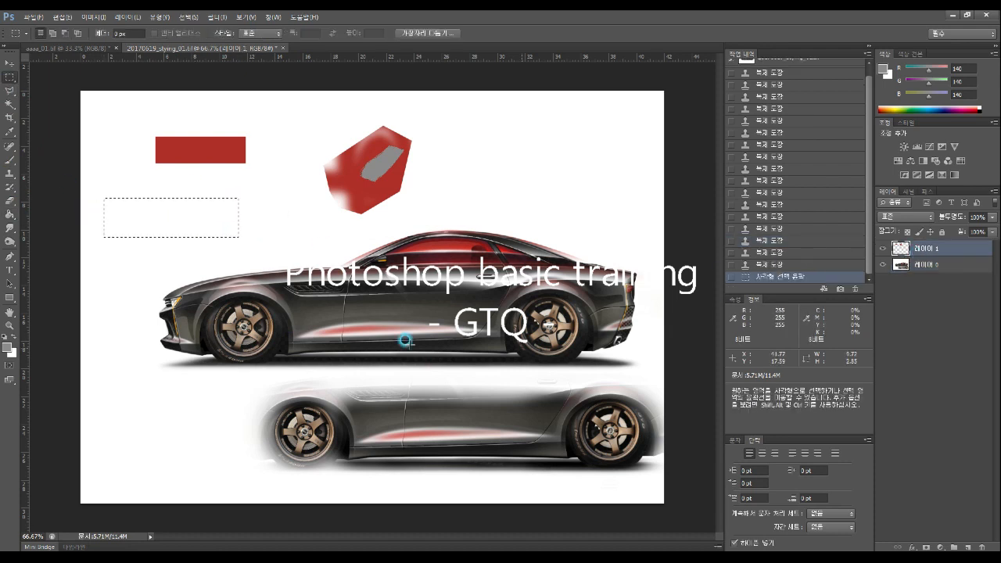
Set the foreground to cyan, fill the rectangle with it, and add a new empty layer
click(7, 346)
click(513, 198)
click(500, 156)
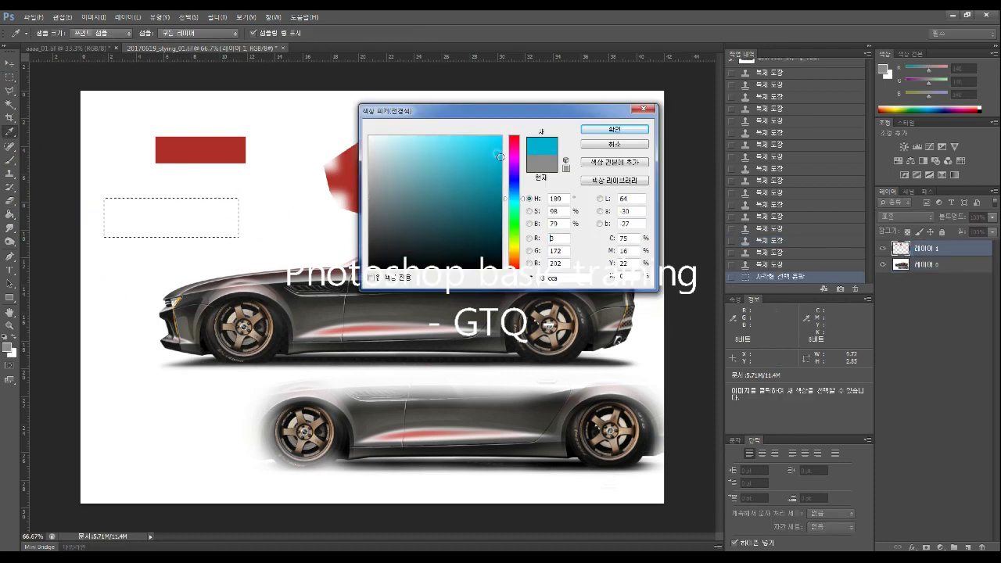
click(612, 129)
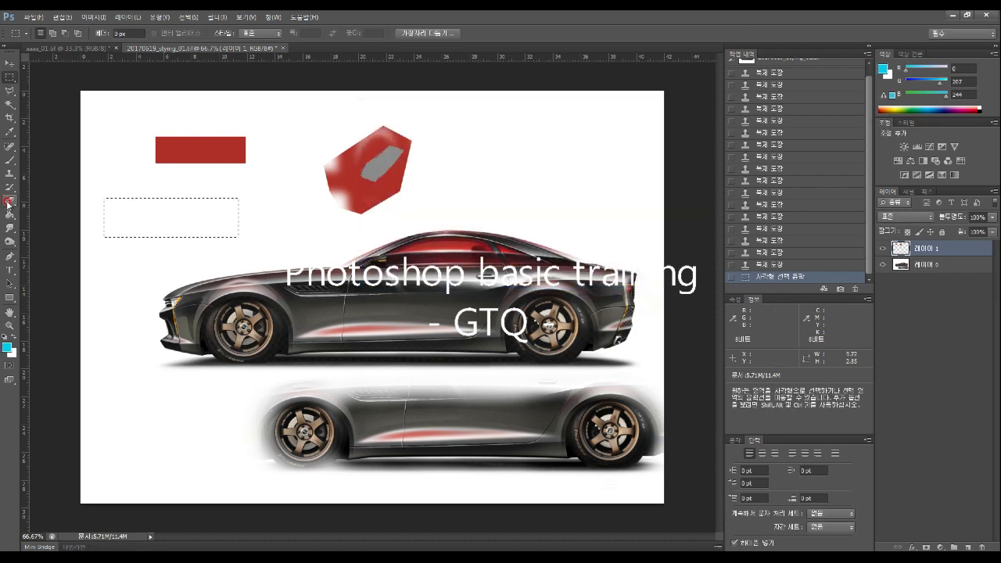
click(9, 213)
click(174, 223)
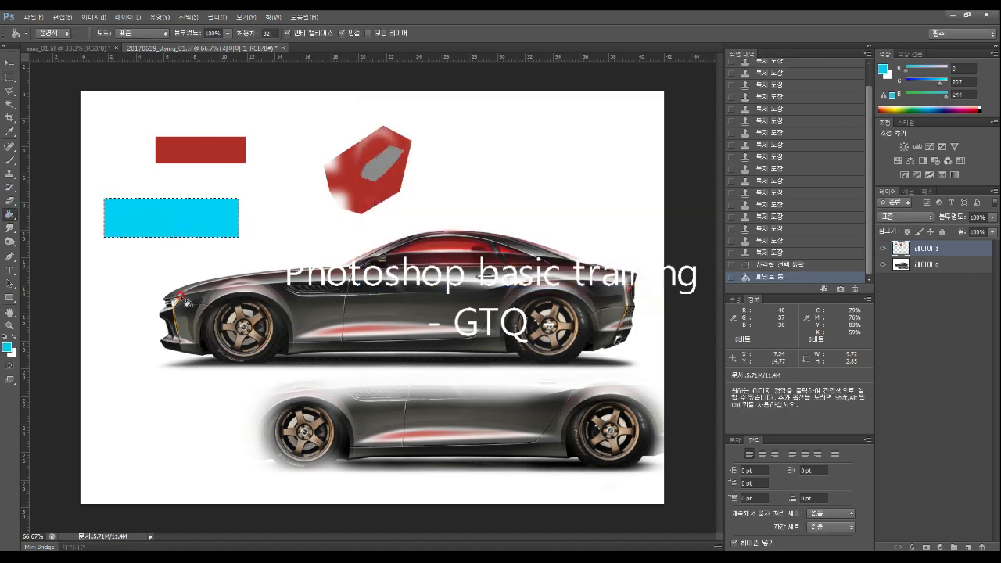
click(967, 544)
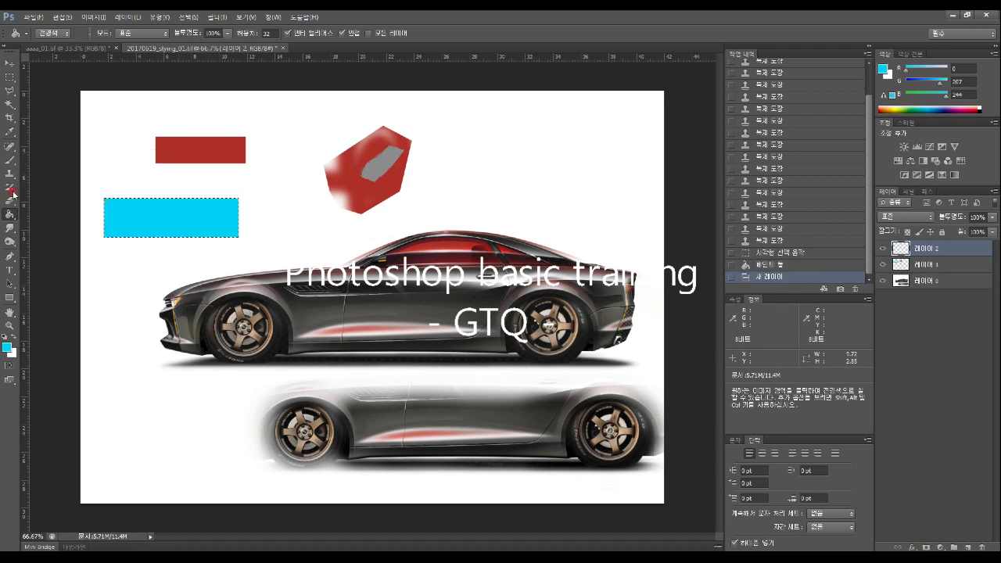
On 레이어 2, draw a black-to-white gradient across the bar with the Gradient tool
click(11, 215)
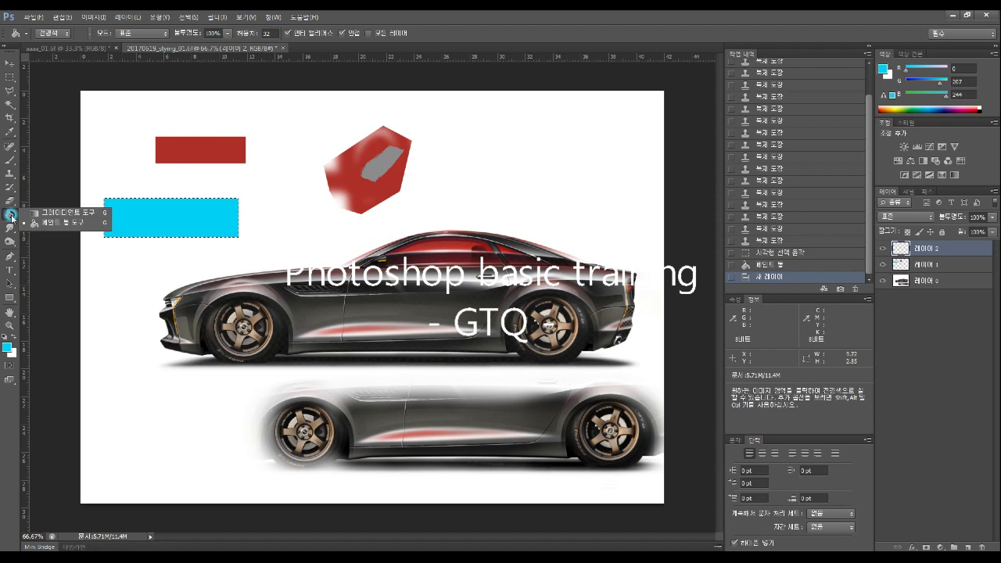
click(68, 213)
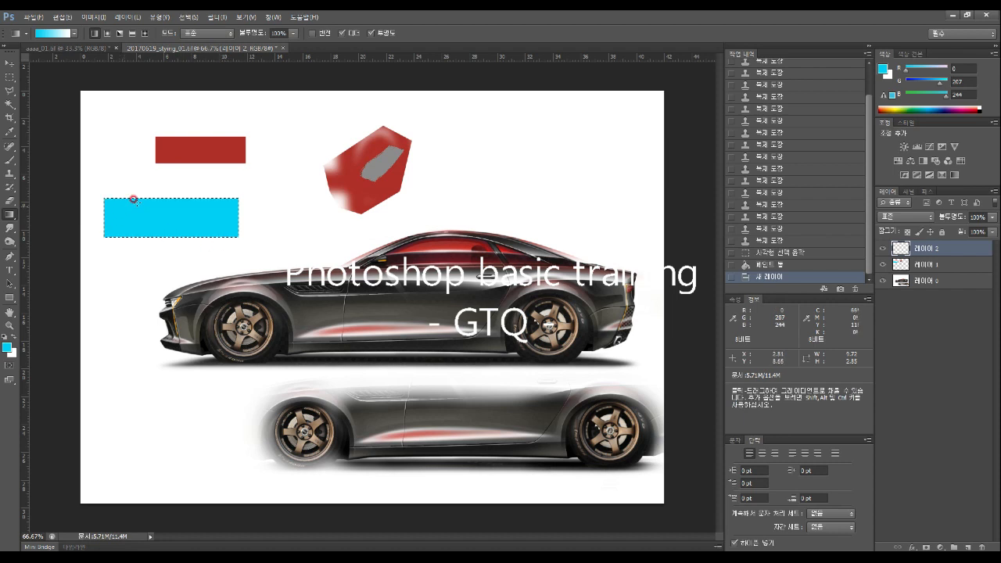
click(956, 249)
drag(101, 215, 231, 215)
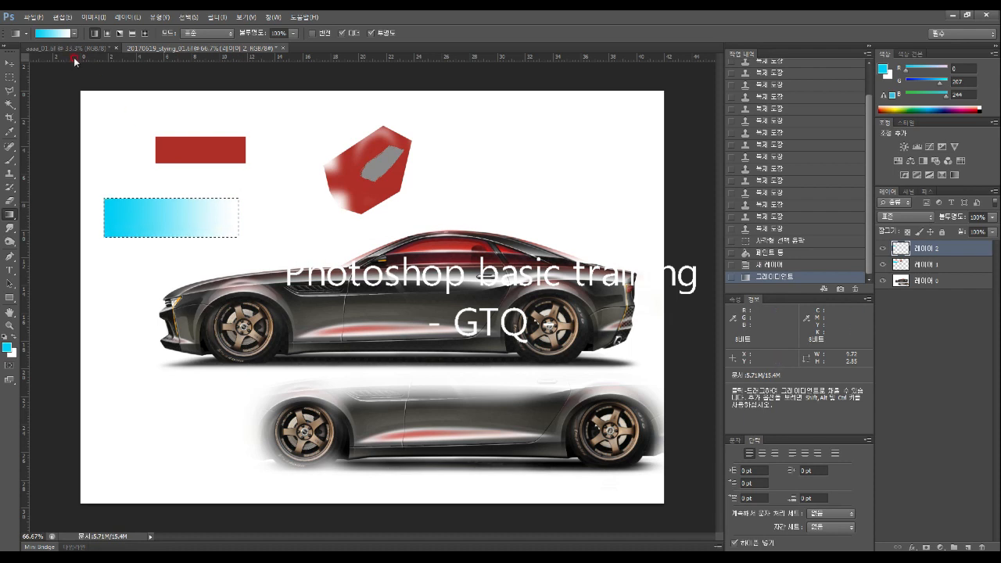
click(6, 347)
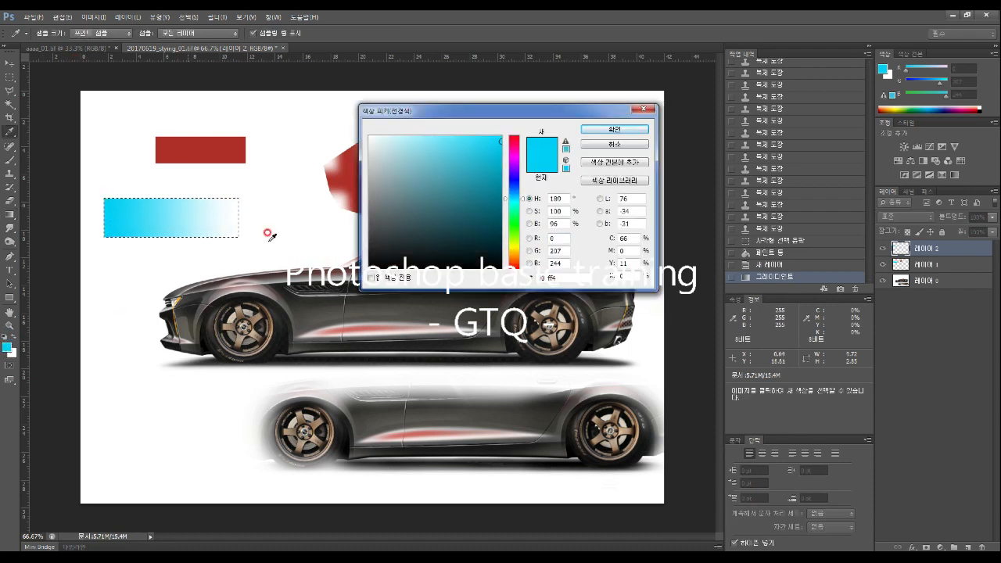
drag(398, 212, 312, 297)
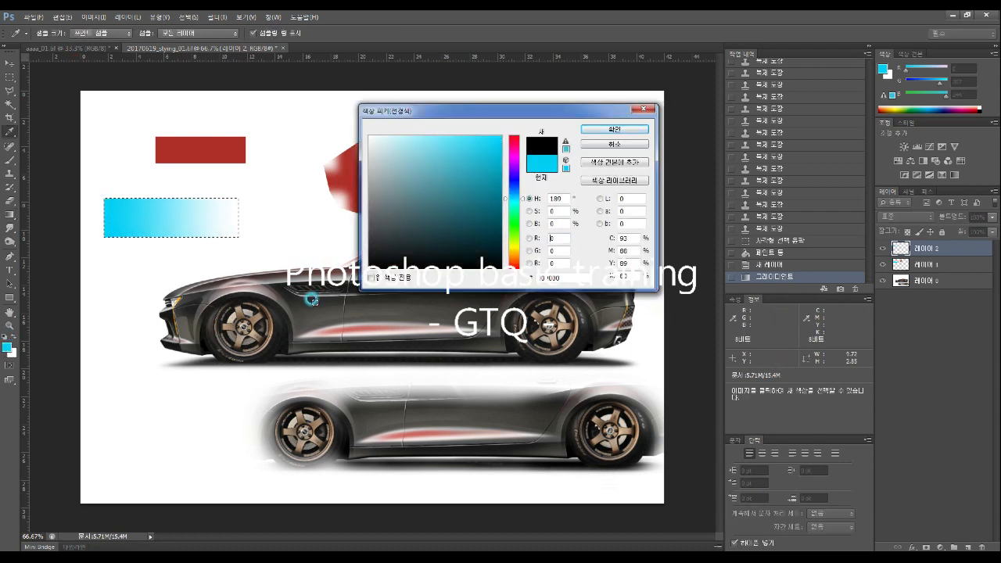
click(615, 129)
drag(110, 213, 224, 214)
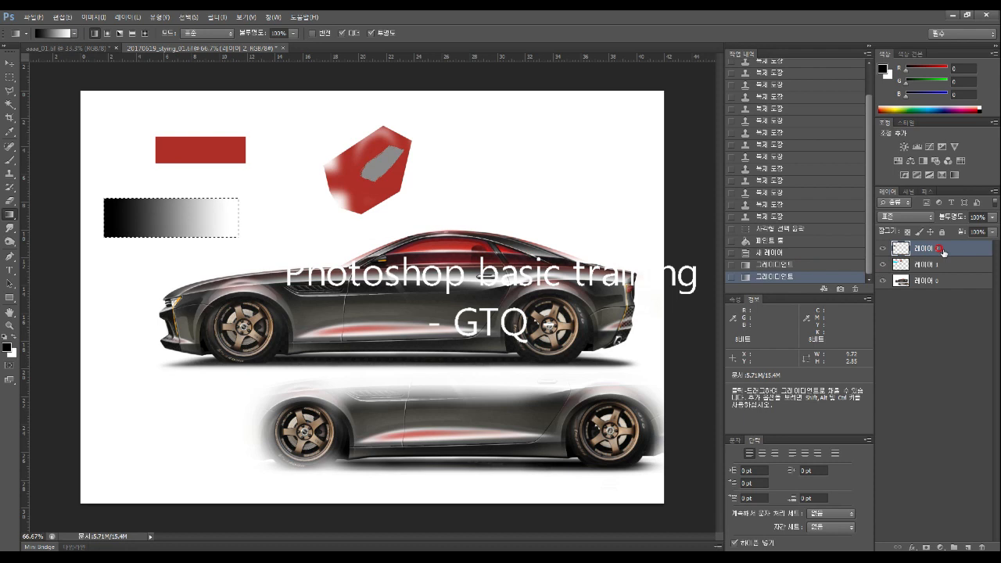
Set 레이어 2's blend mode to Multiply and clear the selection
click(905, 217)
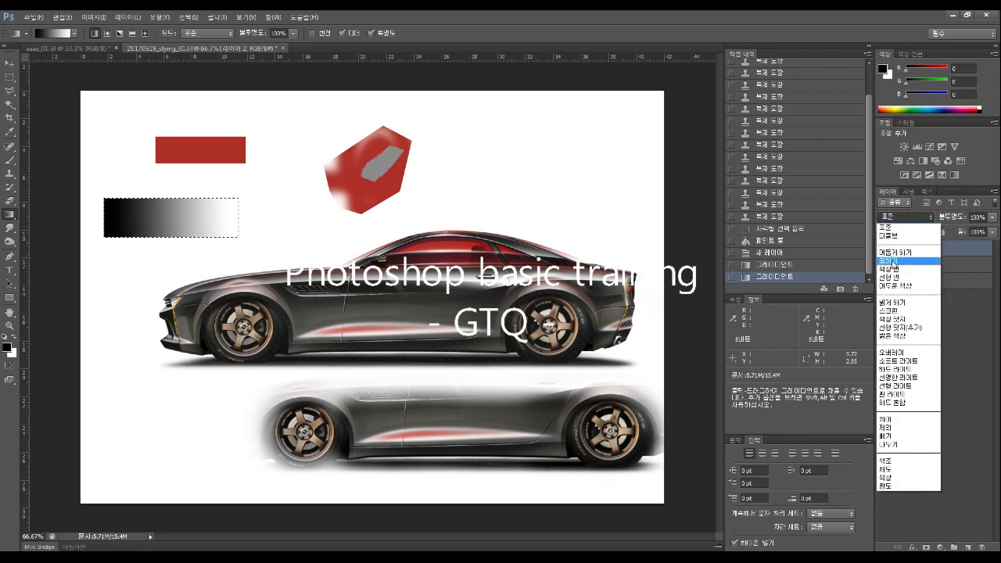
click(891, 260)
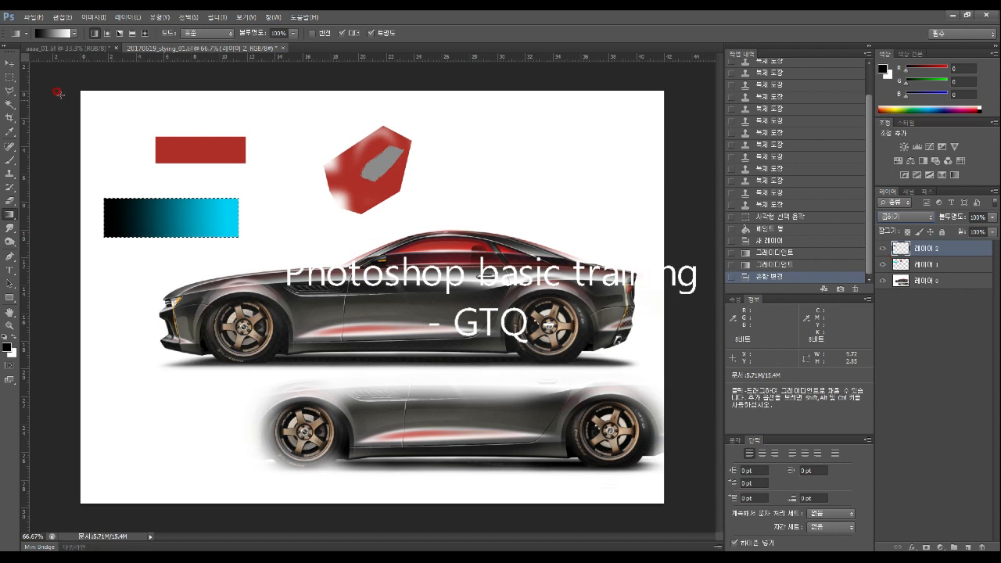
click(8, 77)
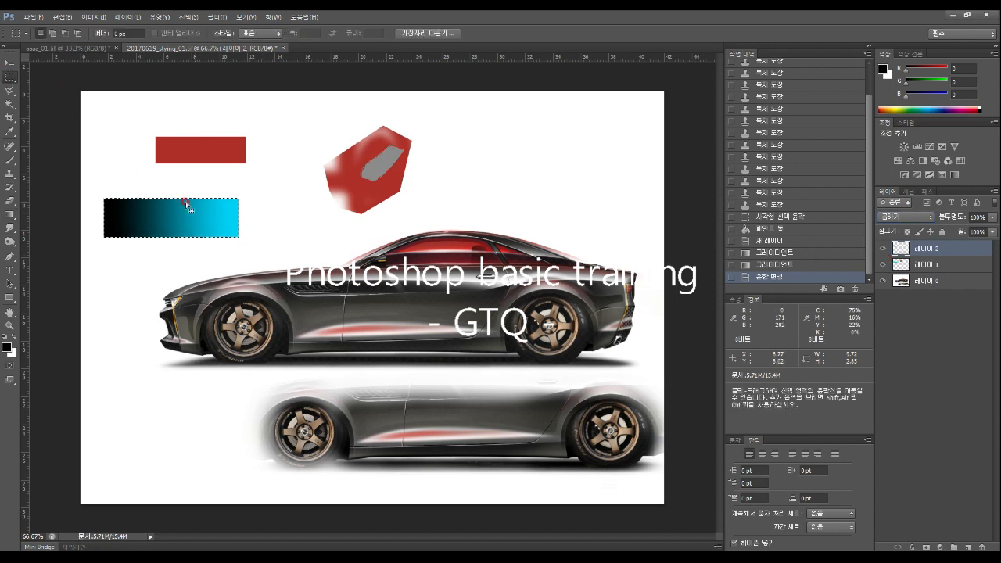
click(118, 172)
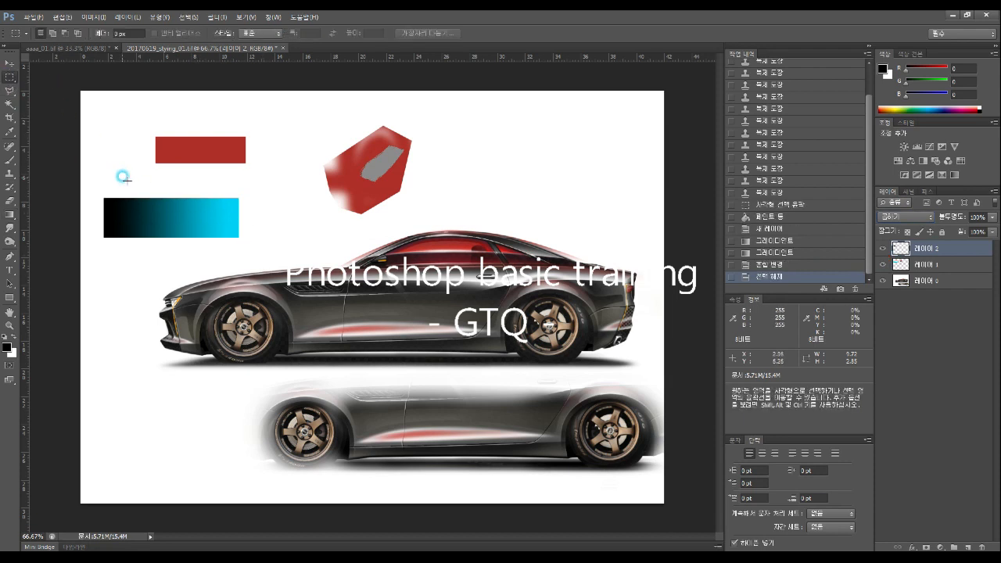
Lower Layer 2's opacity to about 75% so the gradient bar fades from dark teal to cyan
click(16, 66)
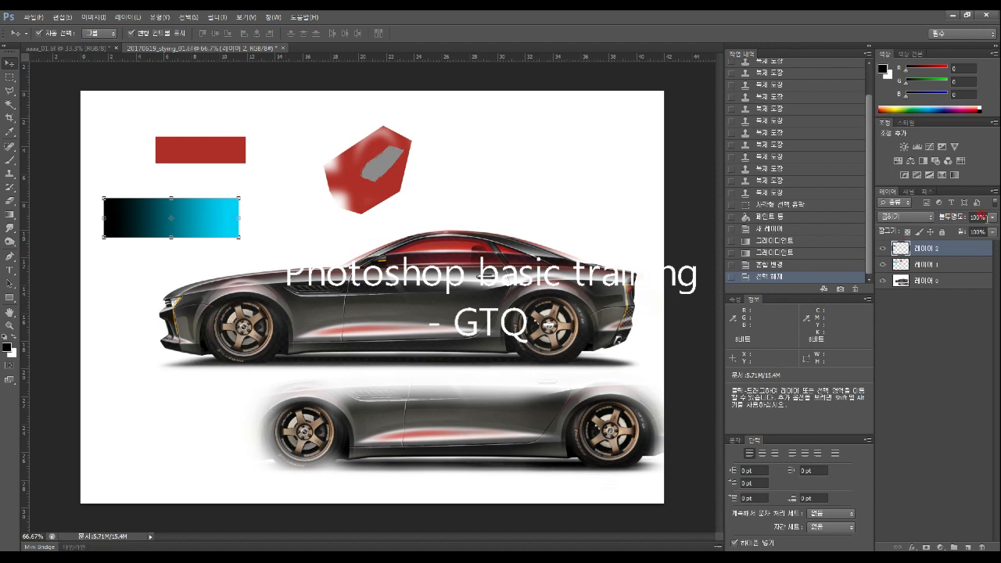
click(990, 218)
mouse_move(989, 230)
mouse_down()
mouse_move(945, 230)
mouse_move(979, 231)
mouse_up()
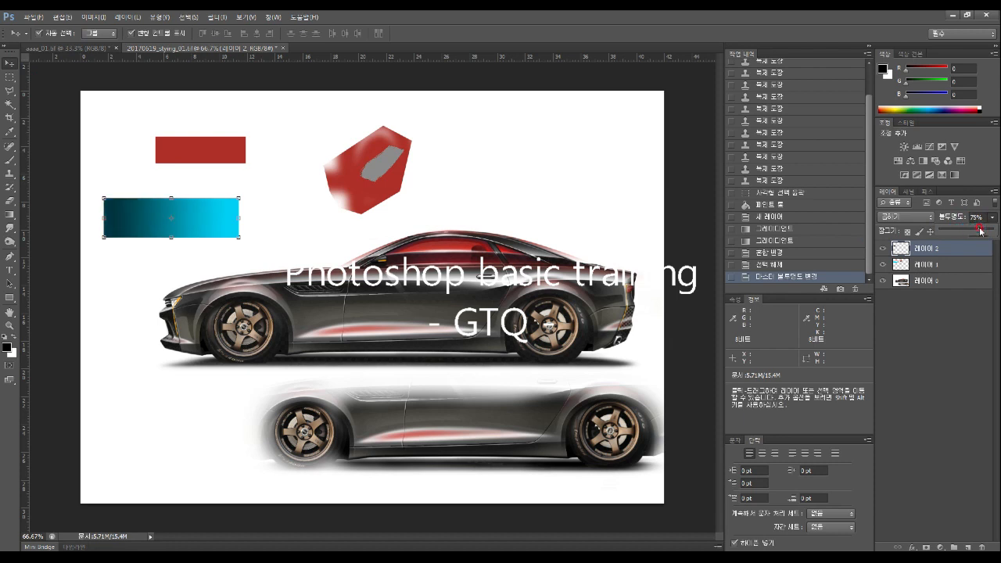
click(958, 374)
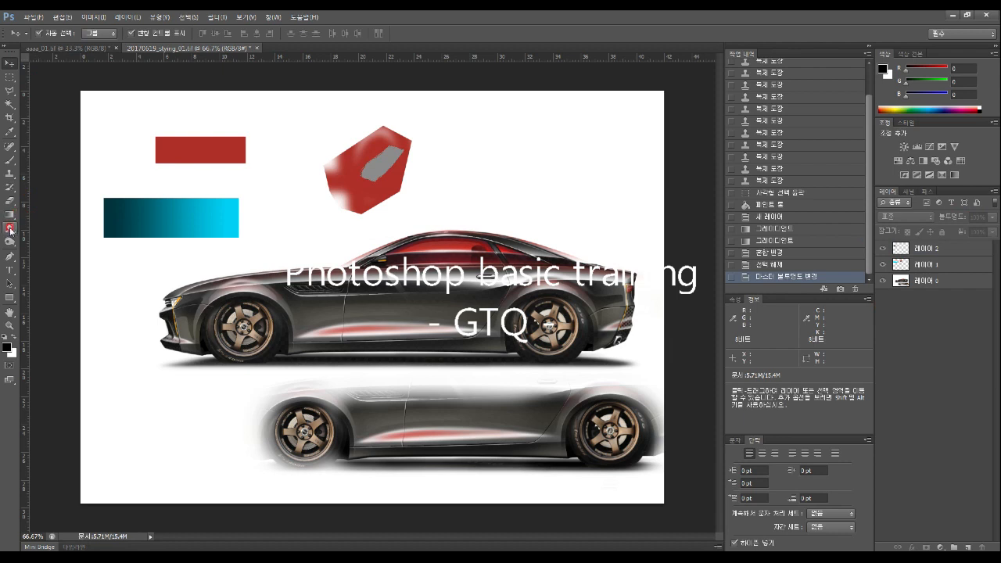
On Layer 1, smudge the cyan bar's right and lower edges outward
click(964, 264)
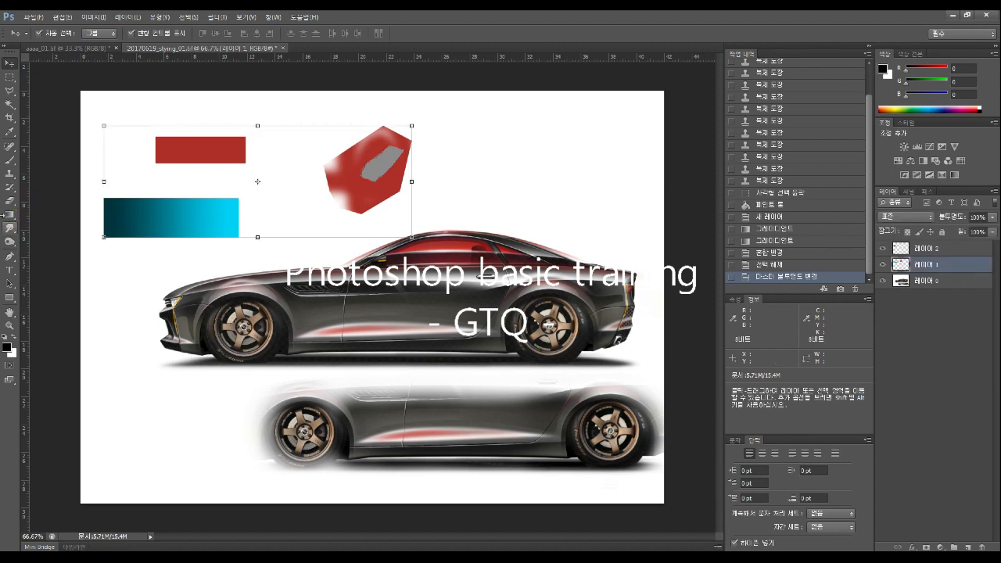
click(9, 229)
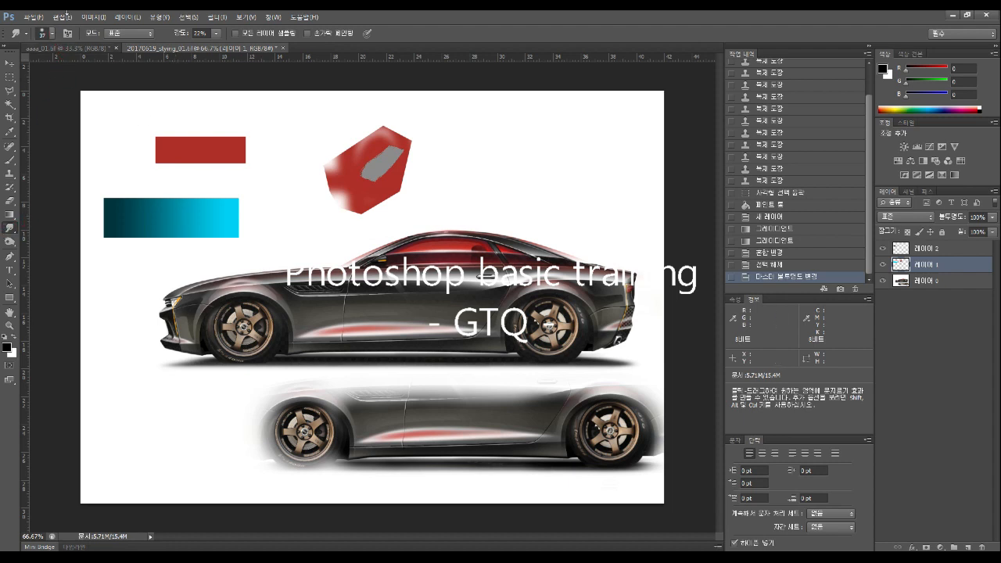
mouse_move(204, 203)
mouse_down()
mouse_move(271, 212)
mouse_move(227, 223)
mouse_move(286, 232)
mouse_up()
mouse_move(213, 223)
mouse_down()
mouse_move(216, 265)
mouse_move(208, 231)
mouse_move(190, 279)
mouse_up()
click(170, 283)
With Sample All Layers, smudge at 100% then 54% strength to pull cyan streaks and spikes
click(233, 34)
drag(219, 38, 273, 53)
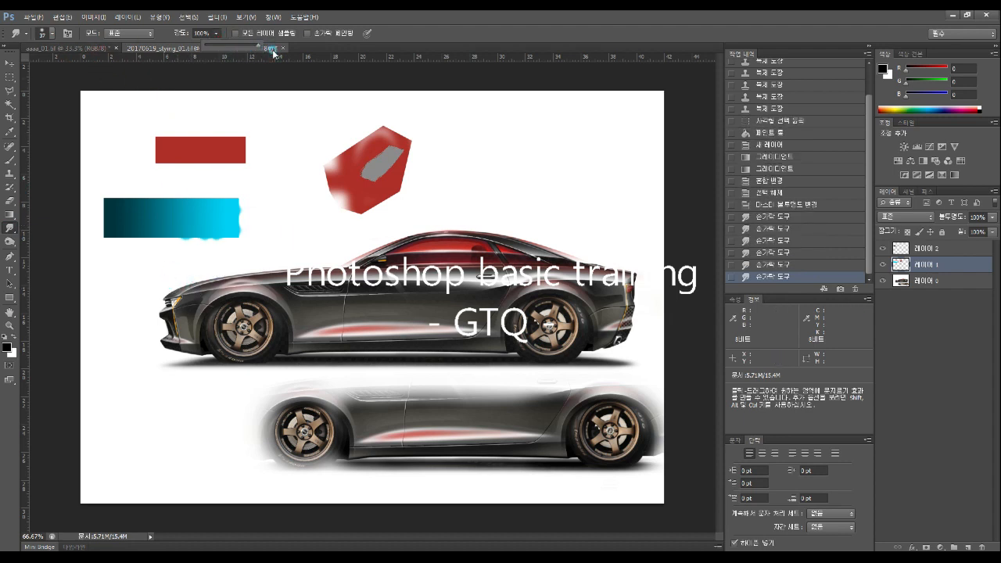
drag(216, 208, 222, 289)
drag(232, 213, 289, 209)
click(217, 36)
drag(220, 45, 192, 46)
mouse_move(197, 207)
mouse_down()
mouse_move(217, 145)
mouse_move(210, 187)
mouse_move(179, 223)
mouse_move(178, 160)
mouse_up()
drag(160, 215, 157, 163)
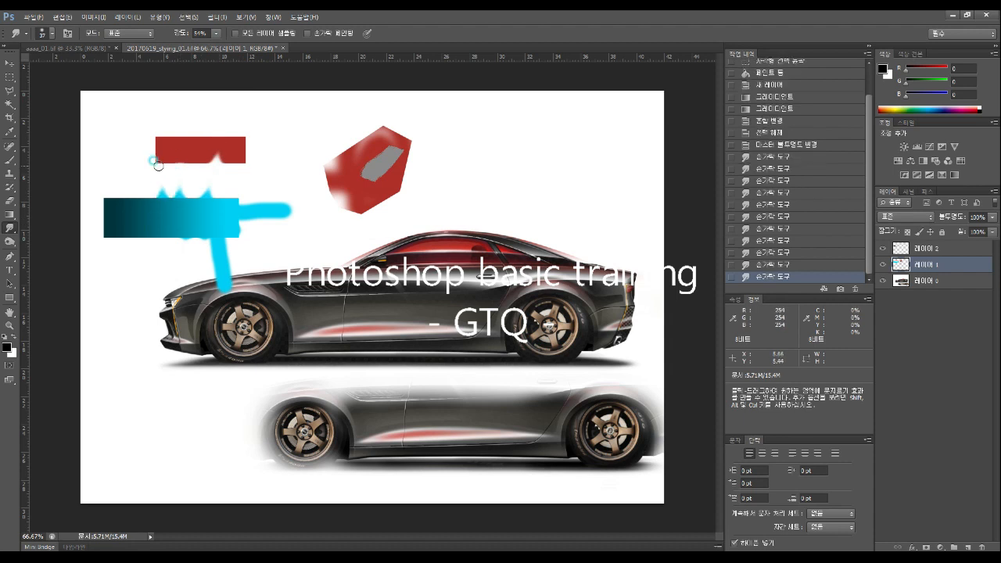
Burn the cyan shape and the area around the red rectangle darker
click(11, 243)
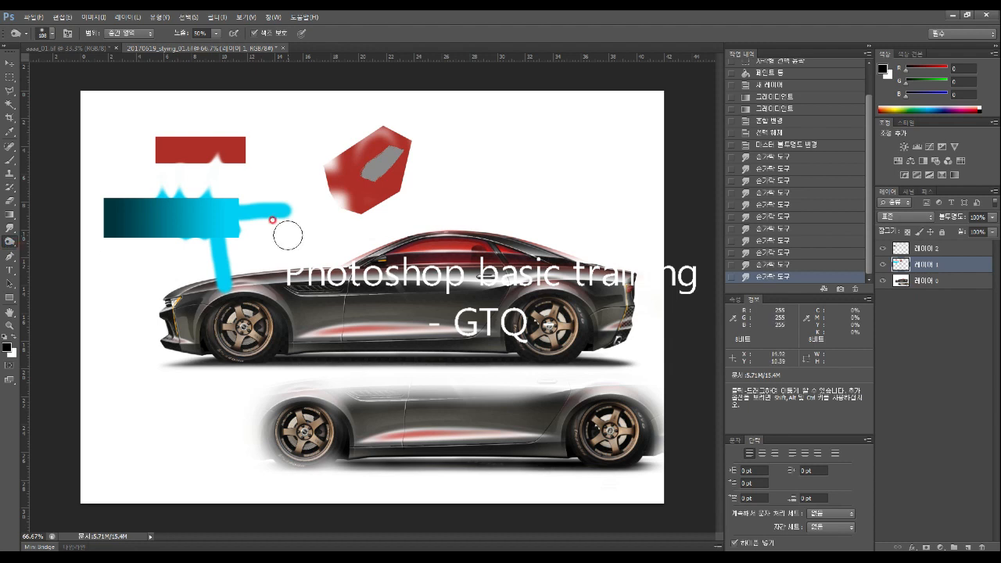
drag(277, 223, 257, 225)
drag(313, 209, 181, 232)
drag(226, 209, 120, 237)
mouse_move(209, 132)
mouse_down()
mouse_move(212, 112)
mouse_move(247, 143)
mouse_up()
At 100% burn exposure on Layer 1, darken the red rectangle, cyan shape and red polygon
click(949, 265)
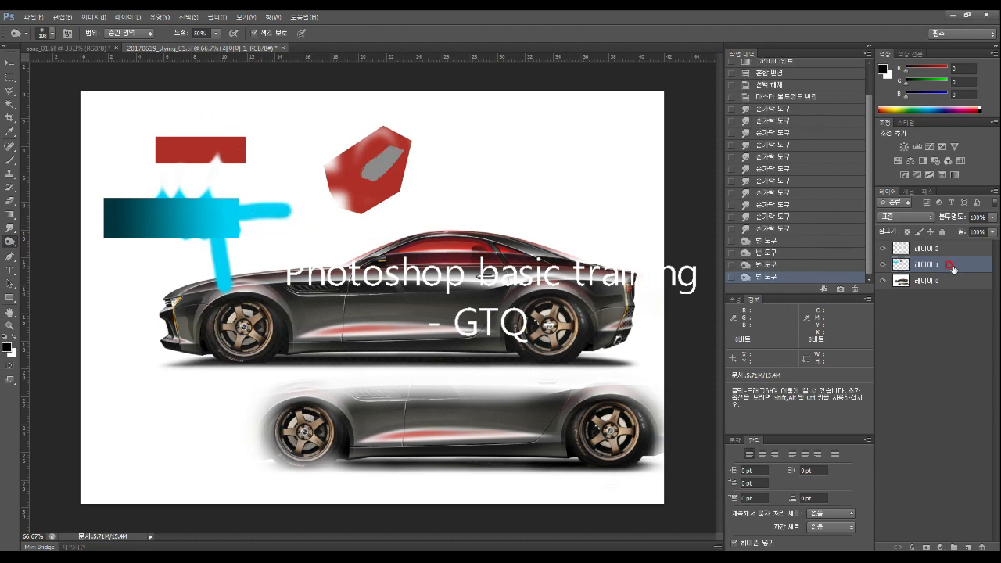
click(216, 33)
drag(225, 45, 275, 53)
drag(258, 148, 179, 142)
mouse_move(176, 193)
mouse_down()
mouse_move(267, 208)
mouse_move(250, 222)
mouse_move(150, 235)
mouse_move(189, 238)
mouse_up()
drag(204, 234, 261, 227)
mouse_move(276, 192)
mouse_down()
mouse_move(336, 184)
mouse_move(377, 213)
mouse_move(385, 158)
mouse_move(402, 151)
mouse_move(402, 197)
mouse_up()
click(262, 332)
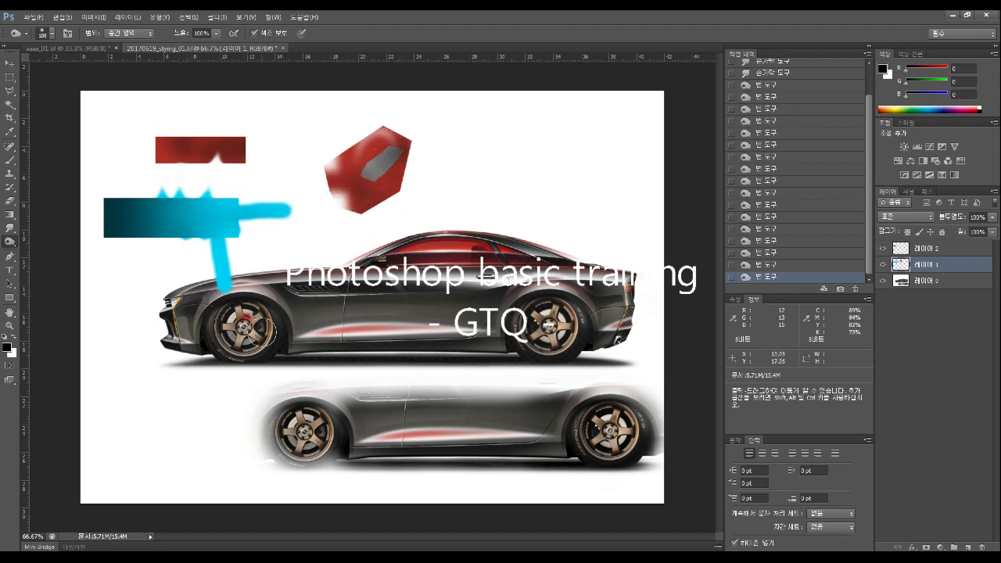
Burn the car's rear bumper and lower rocker panel darker on Layer 0
click(616, 348)
drag(618, 347, 618, 341)
drag(618, 342, 616, 343)
click(924, 285)
click(628, 346)
click(614, 343)
click(619, 342)
click(620, 341)
click(470, 466)
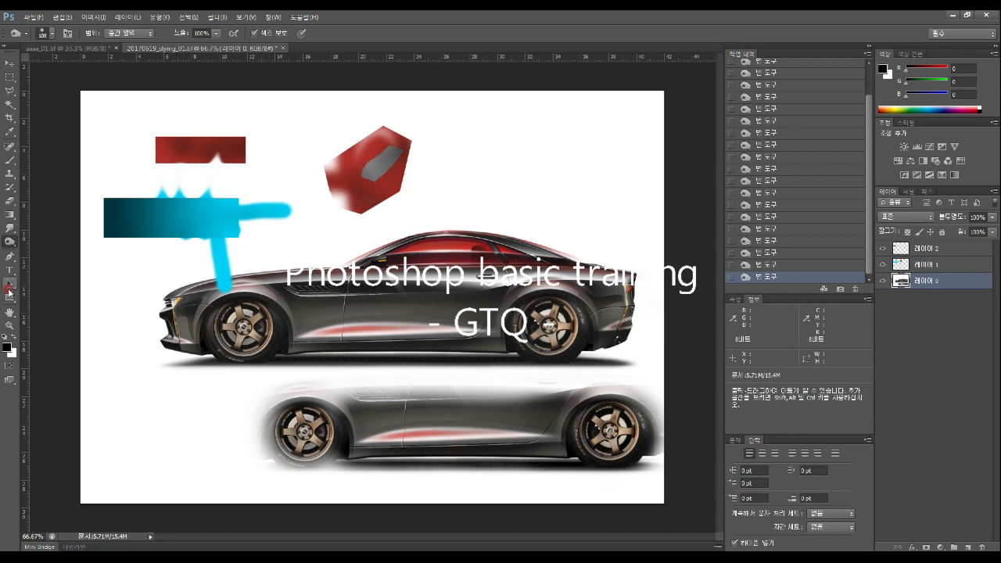
Touch up the cyan streak, then draw a closed curved pen path arcing over the car's roofline
click(222, 254)
click(338, 234)
click(11, 258)
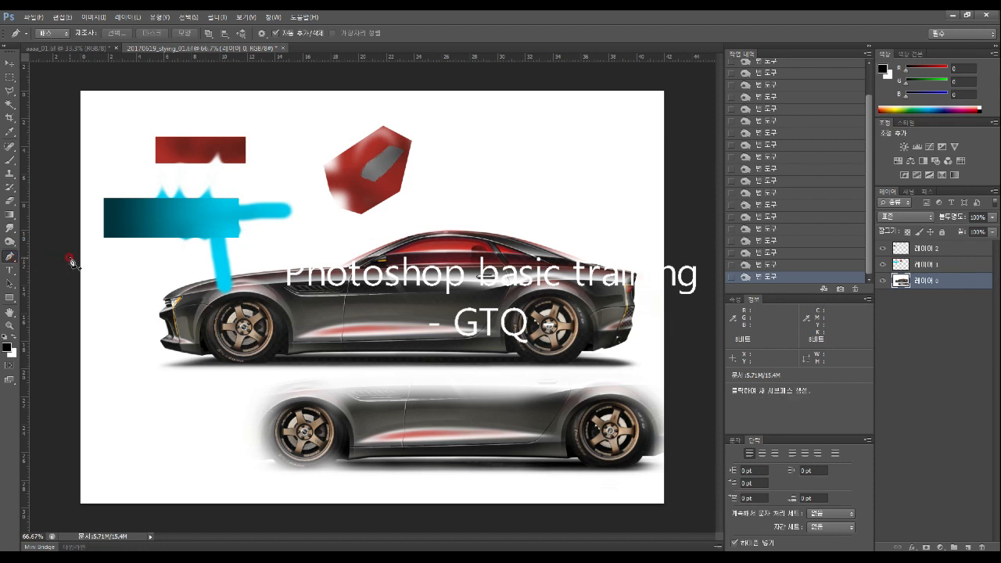
click(295, 247)
drag(387, 227, 433, 236)
drag(422, 270, 381, 294)
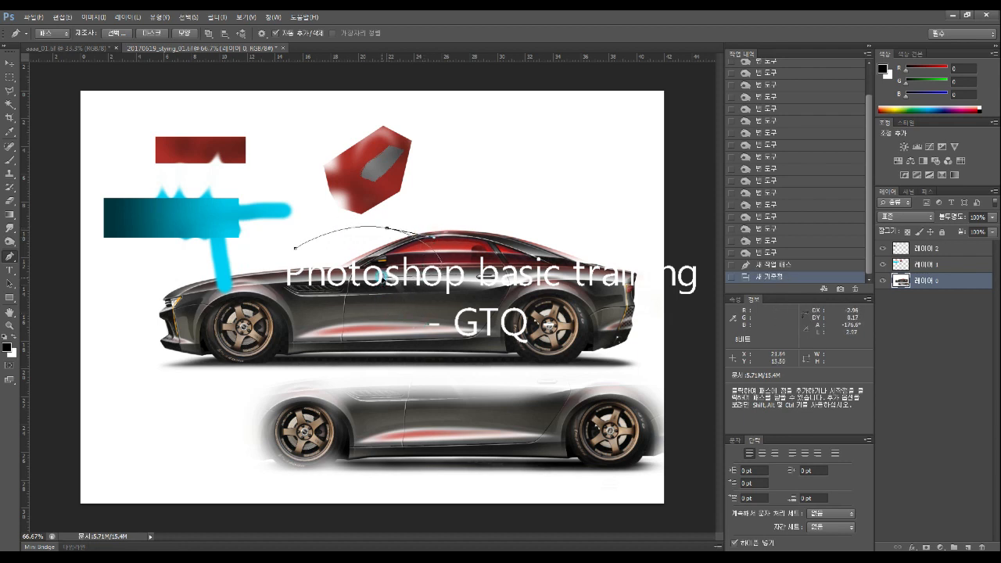
click(261, 276)
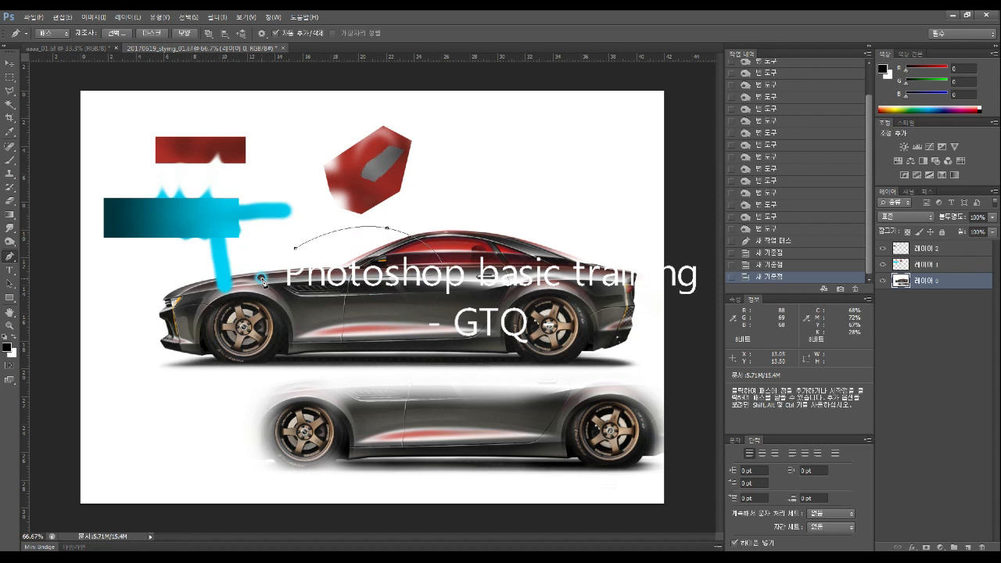
click(294, 249)
click(8, 78)
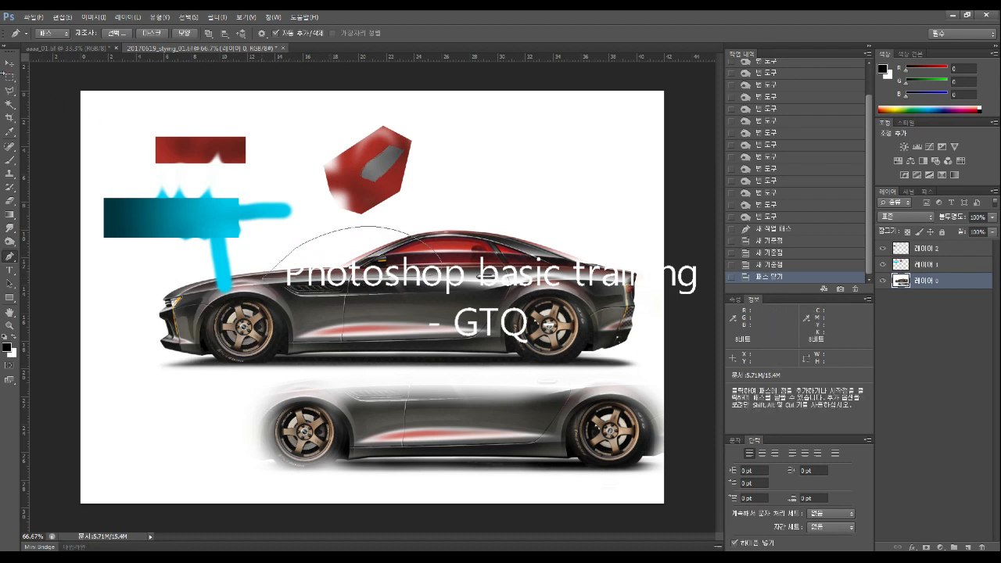
click(8, 78)
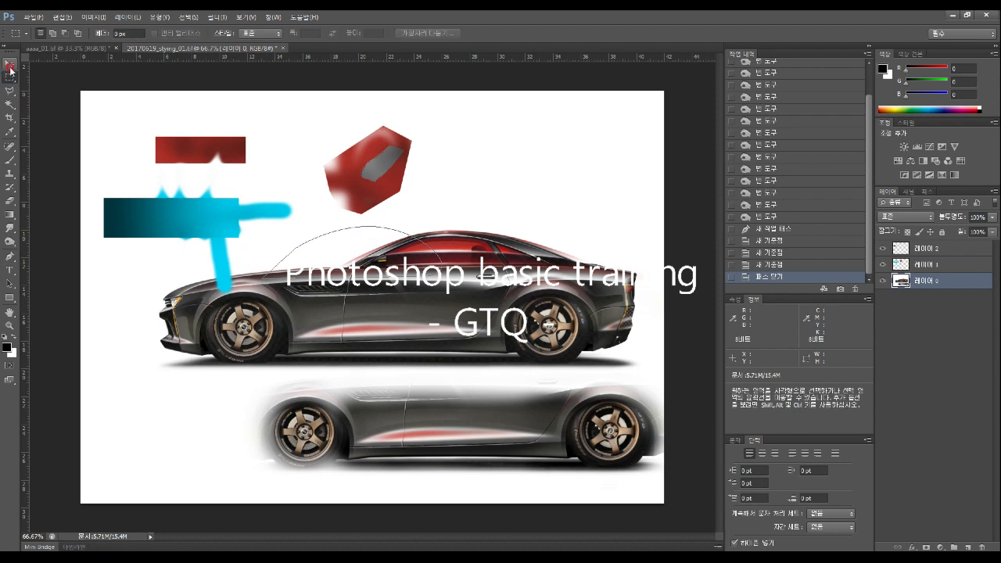
Nudge the car image up with the Move tool, then undo it
click(10, 66)
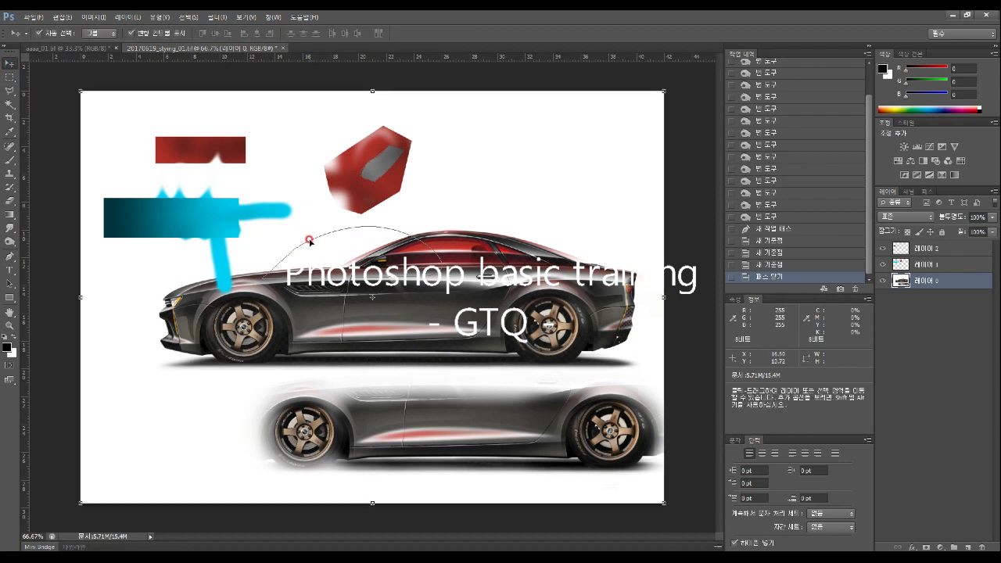
drag(310, 241, 309, 229)
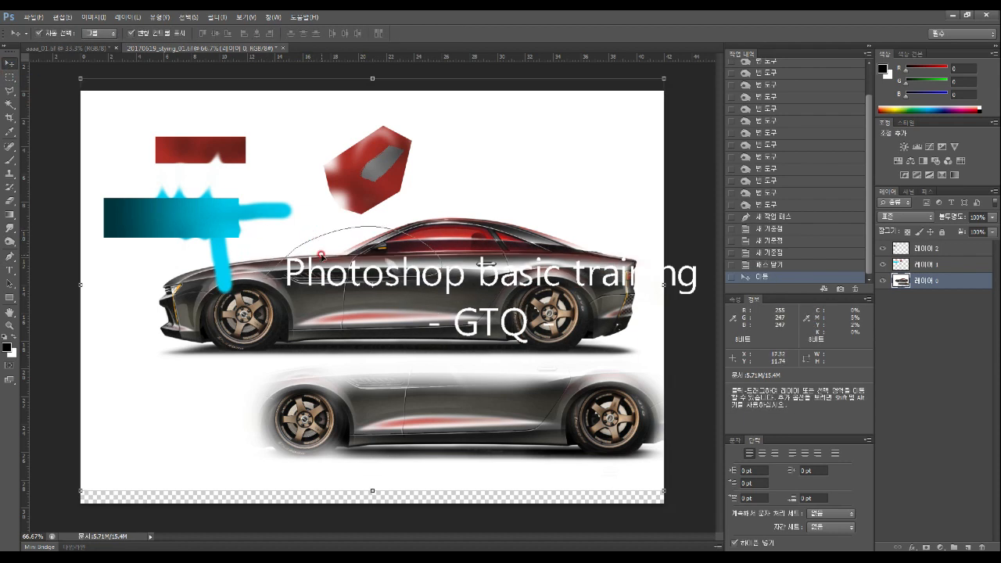
key(ctrl+z)
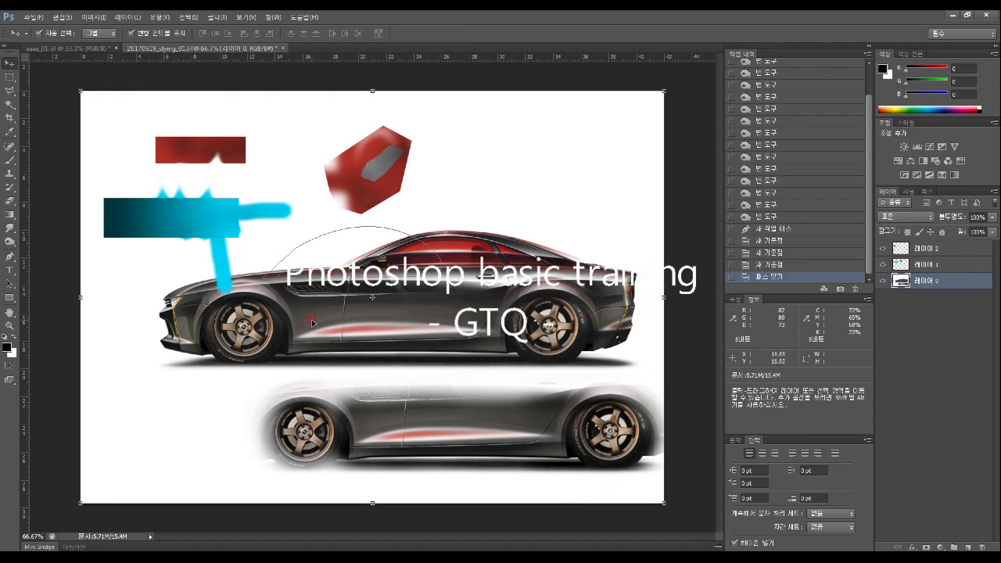
Make a selection from the work path in the Paths panel, test-move it, undo, and deselect
click(926, 191)
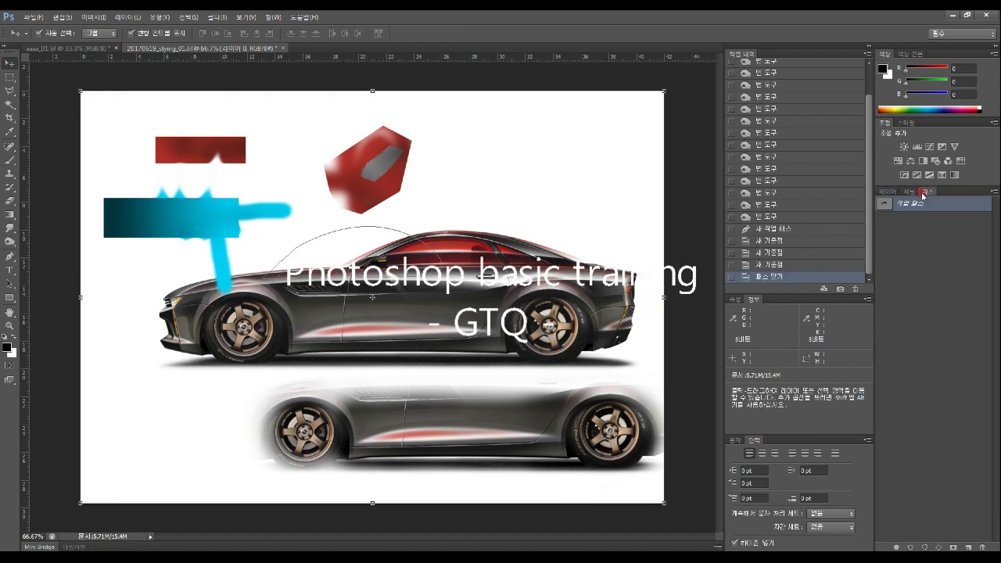
right_click(907, 207)
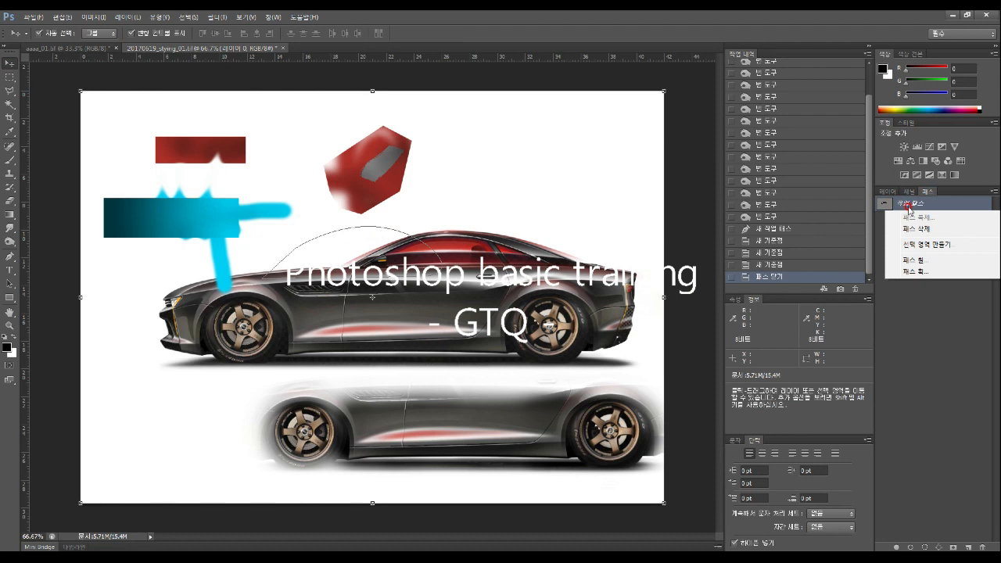
click(933, 246)
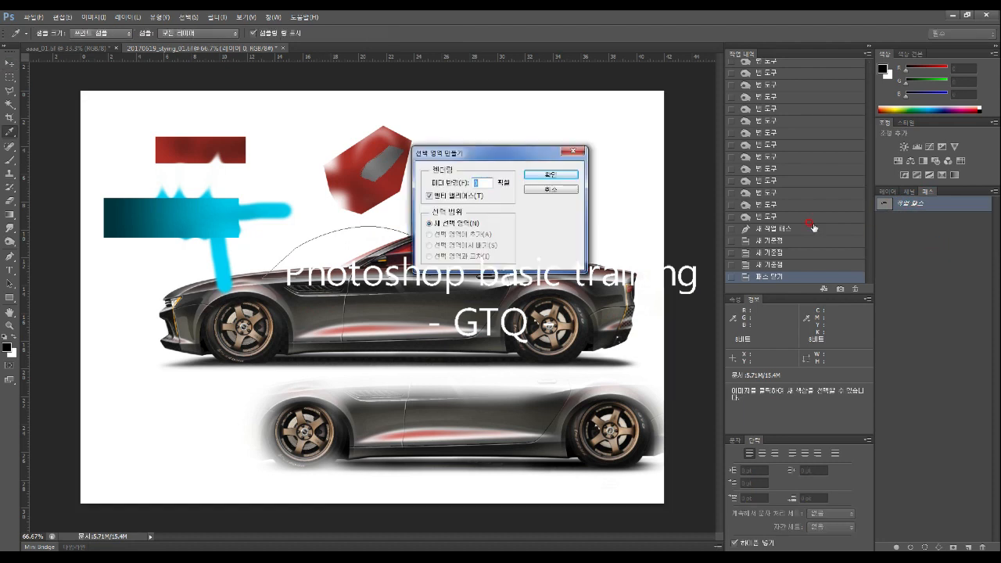
click(551, 177)
click(462, 181)
key(Return)
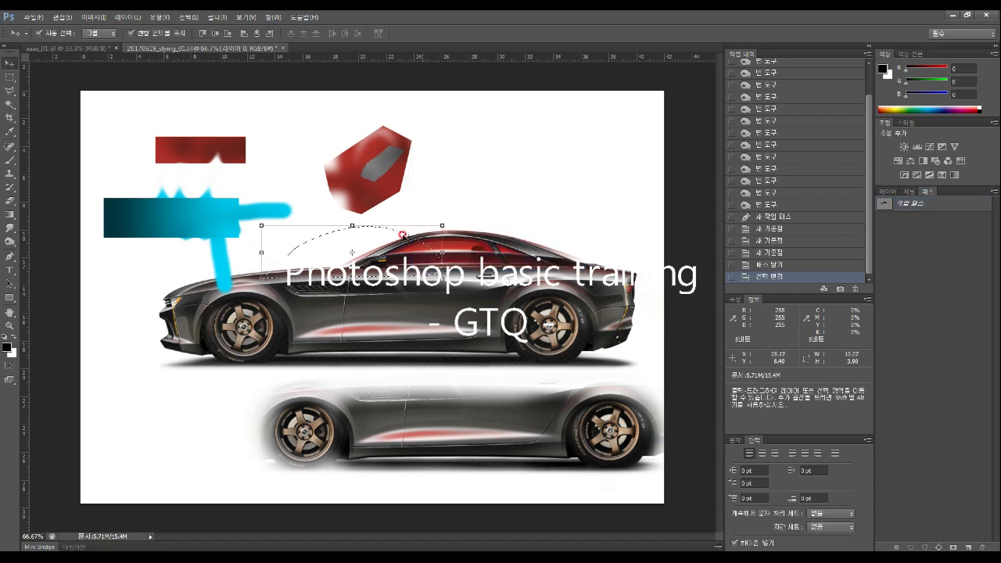
drag(363, 251, 413, 217)
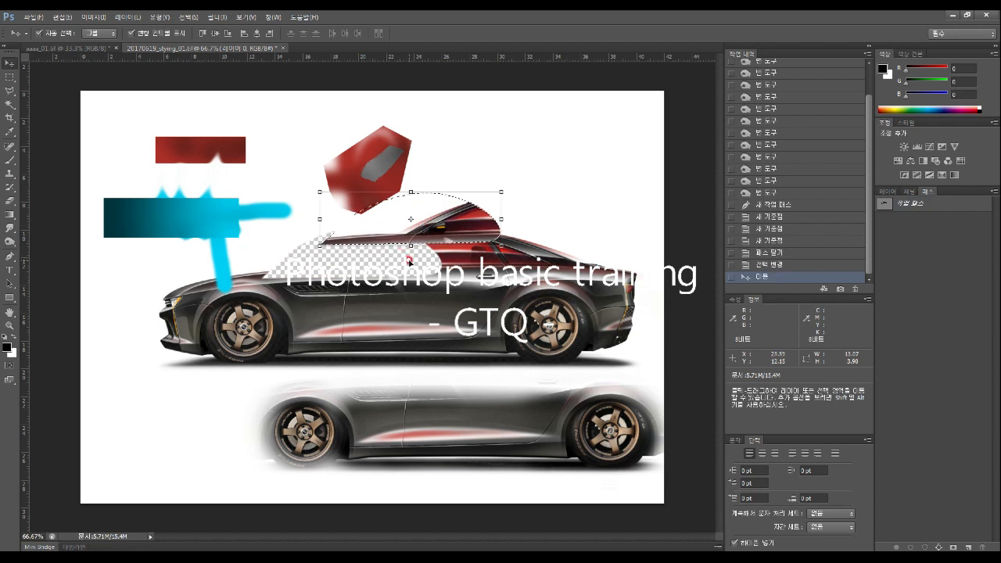
key(ctrl+z)
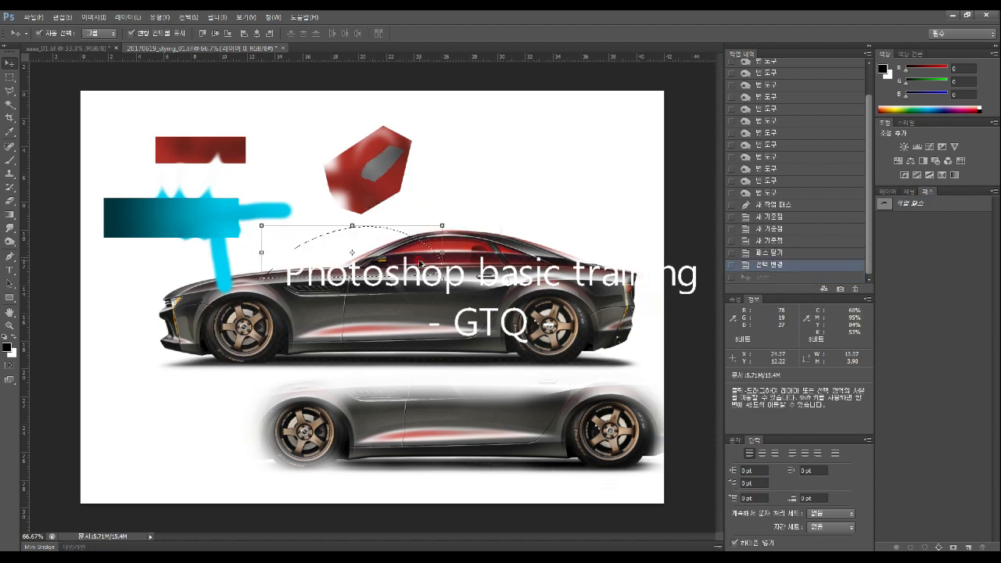
click(11, 76)
click(166, 287)
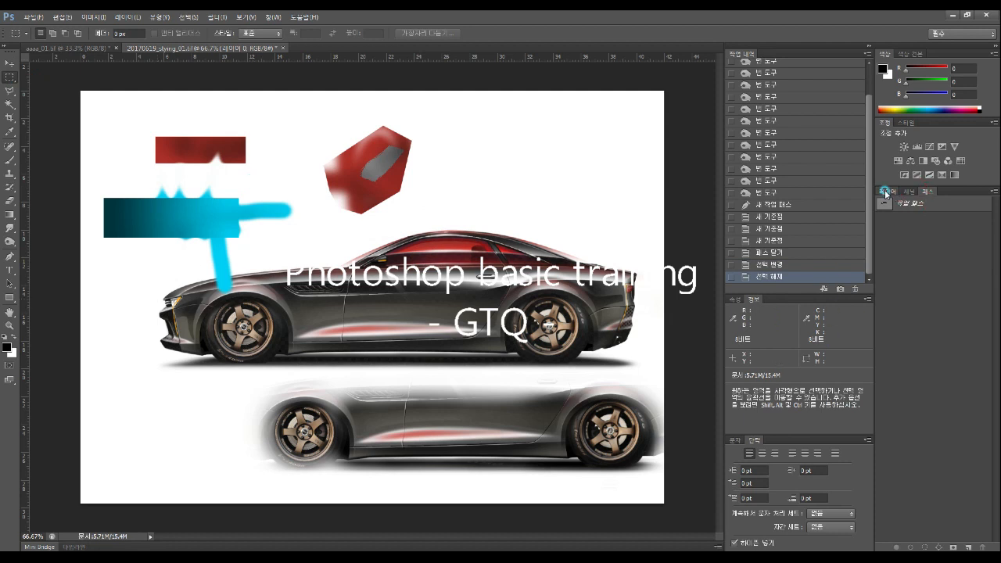
On a new layer, type a short line of placeholder letters above the car roof and select it
click(885, 192)
click(928, 192)
click(886, 192)
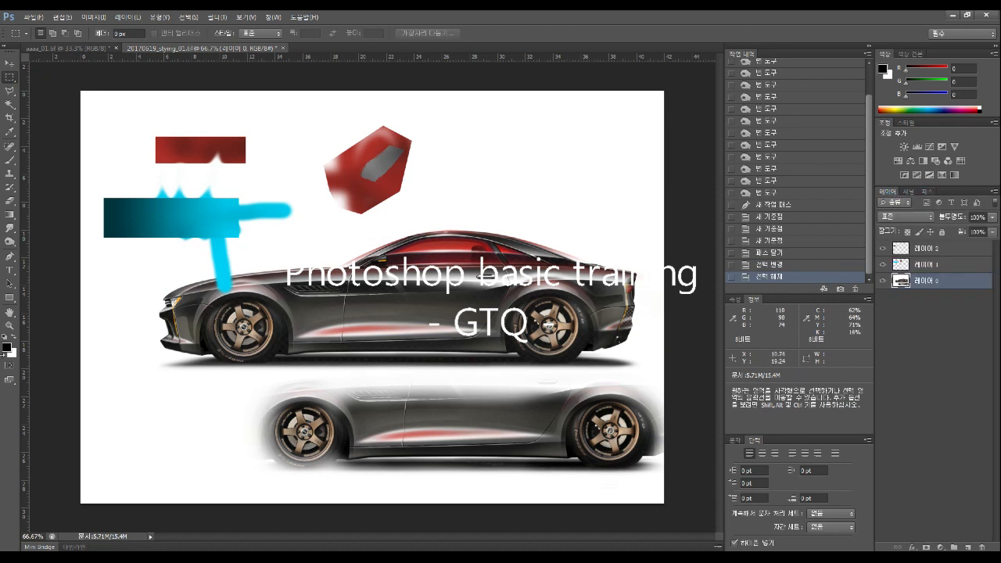
click(10, 271)
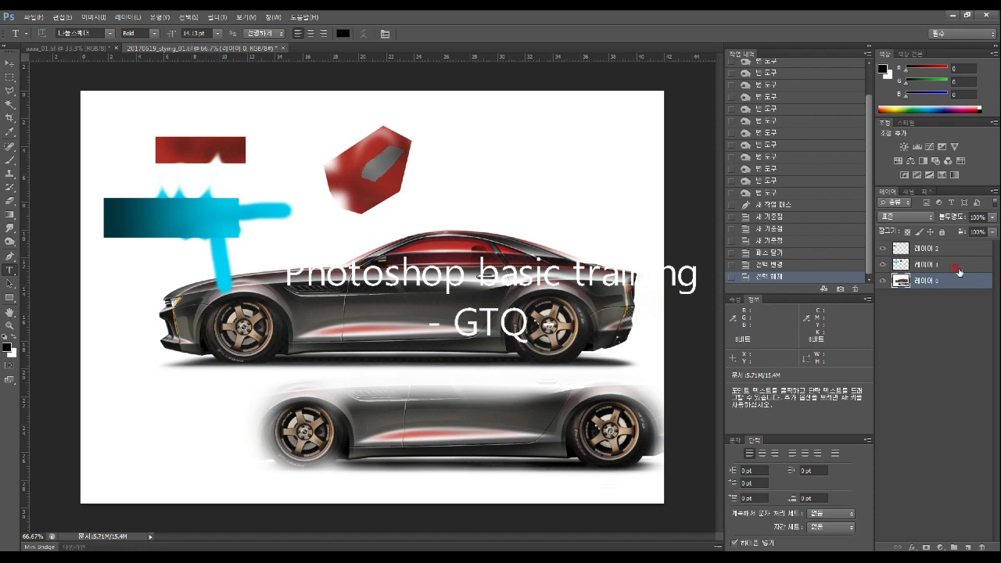
click(966, 545)
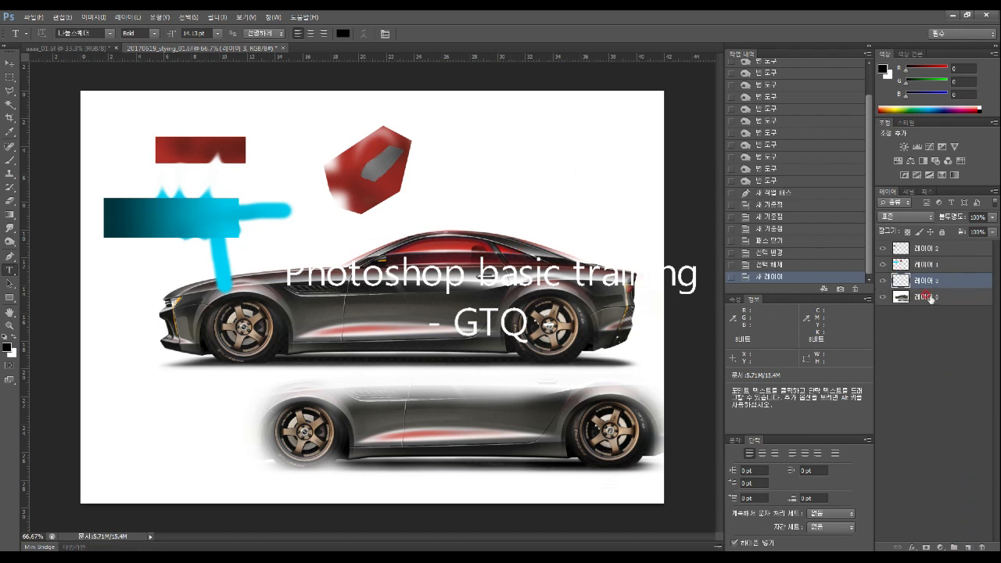
click(448, 207)
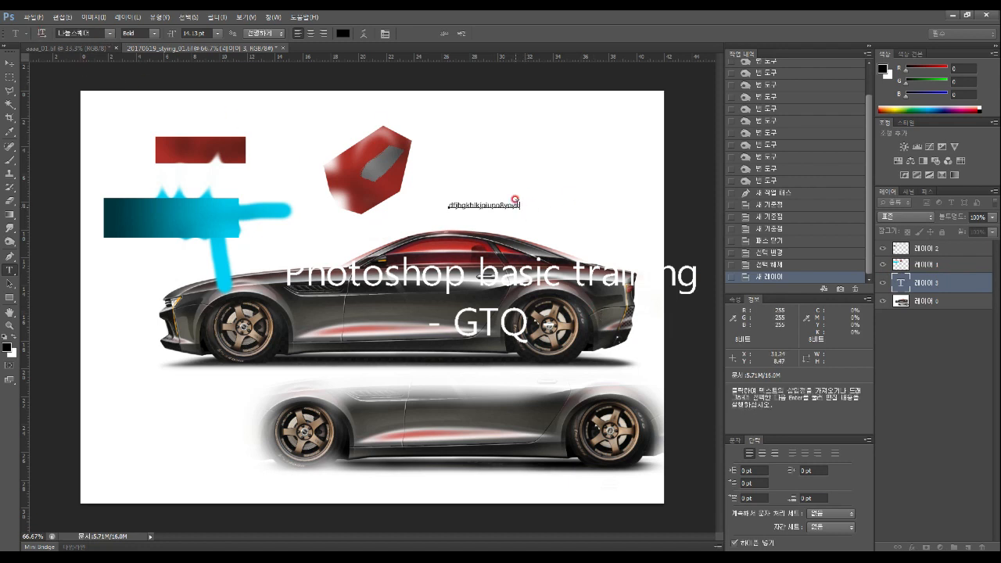
drag(514, 201, 229, 88)
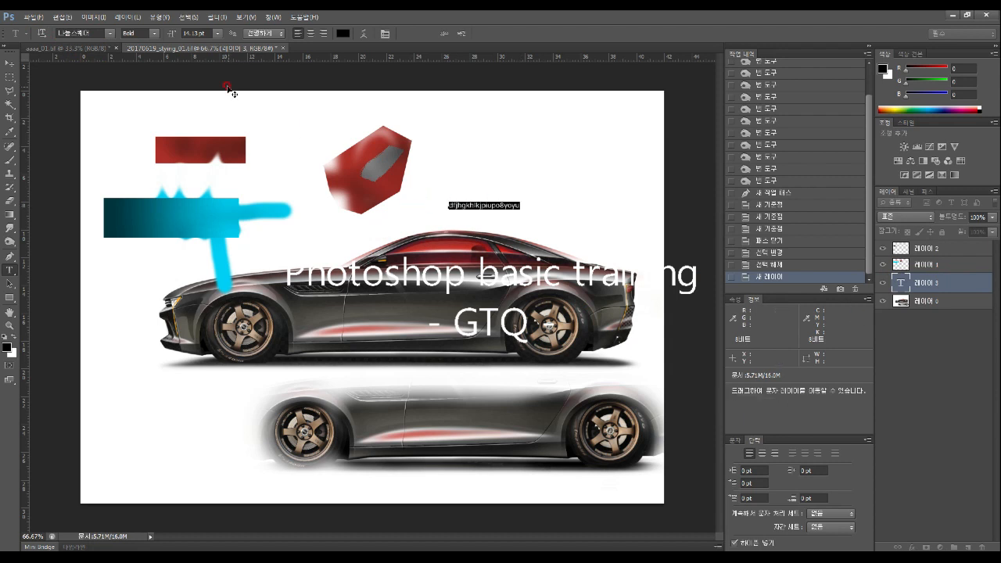
click(109, 33)
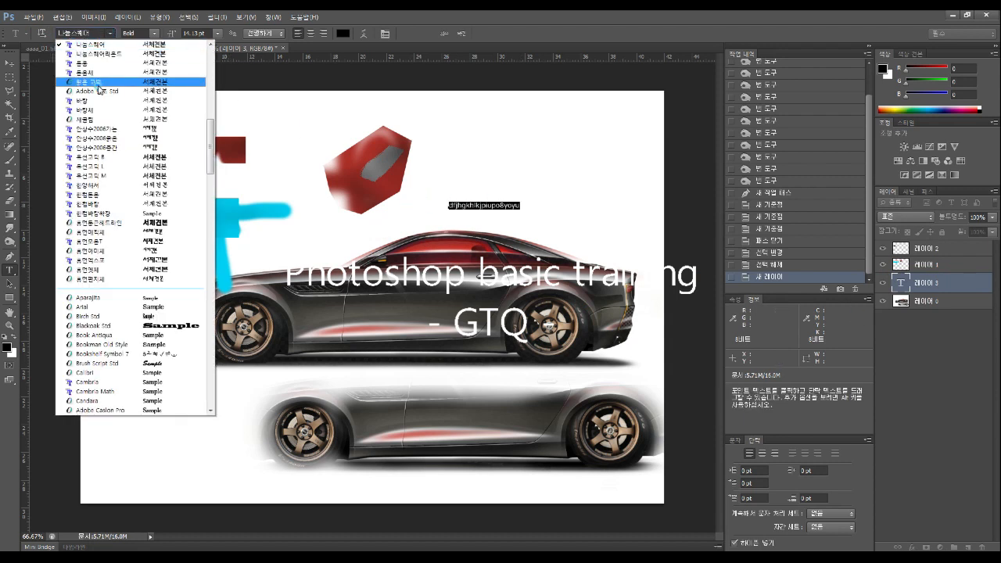
Format the text as 옥션고딕 B, 60 pt, pure red, and commit it
click(99, 84)
click(109, 33)
click(99, 120)
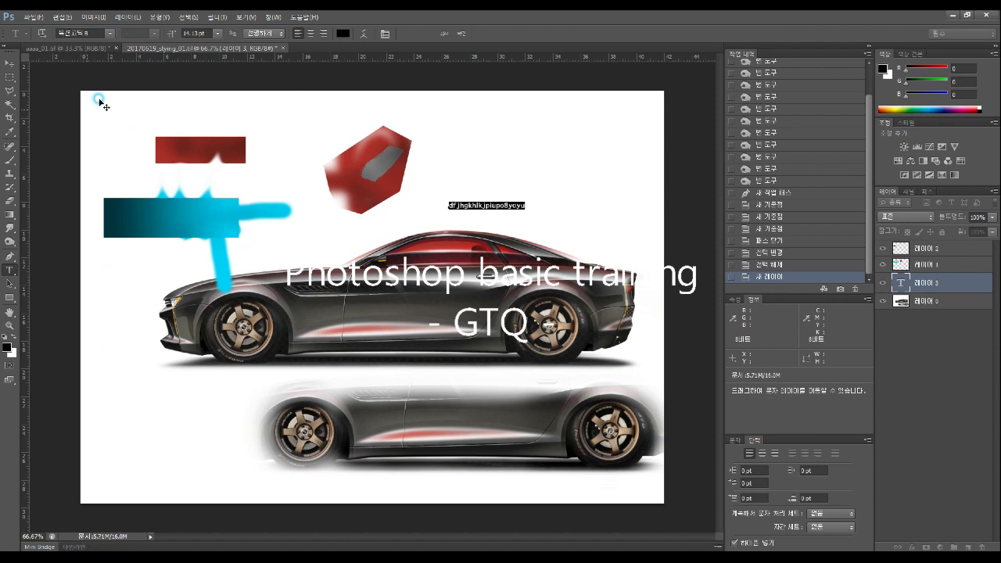
click(218, 34)
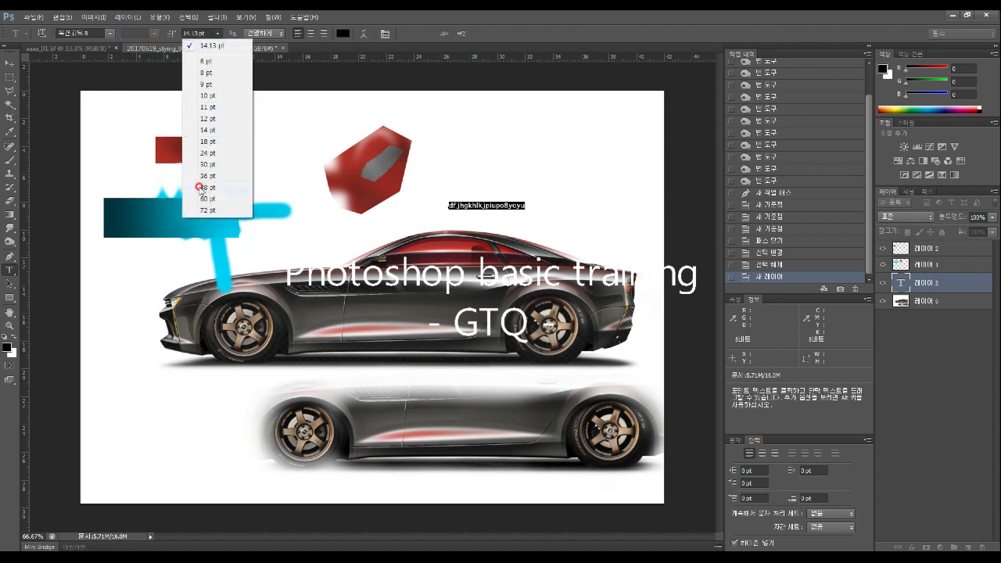
click(207, 198)
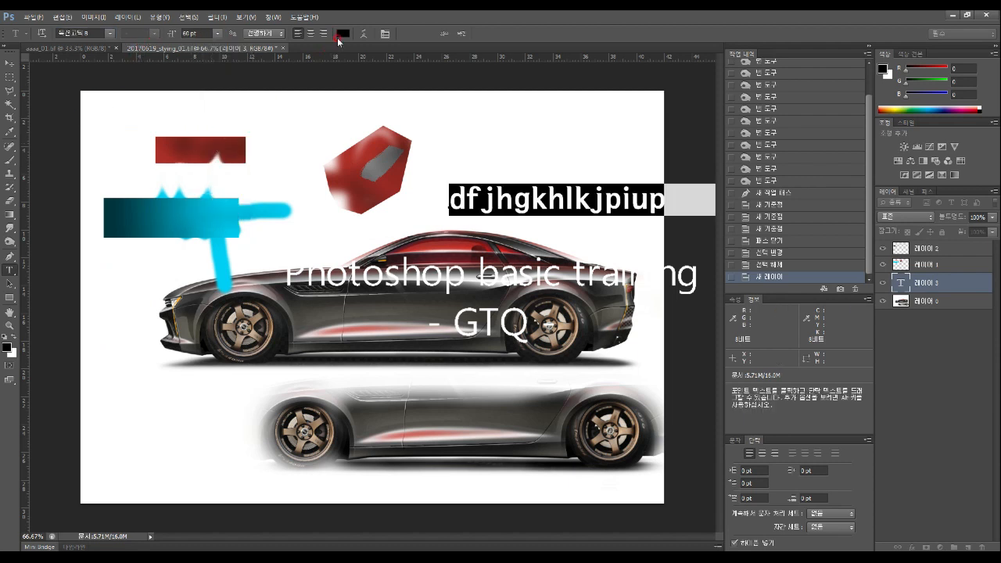
click(343, 32)
drag(432, 170, 534, 135)
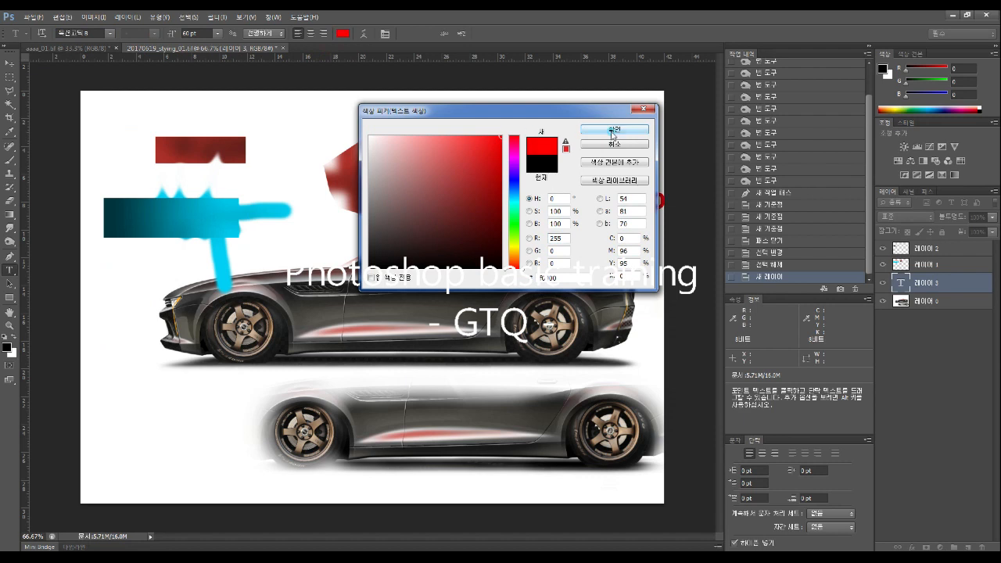
click(613, 131)
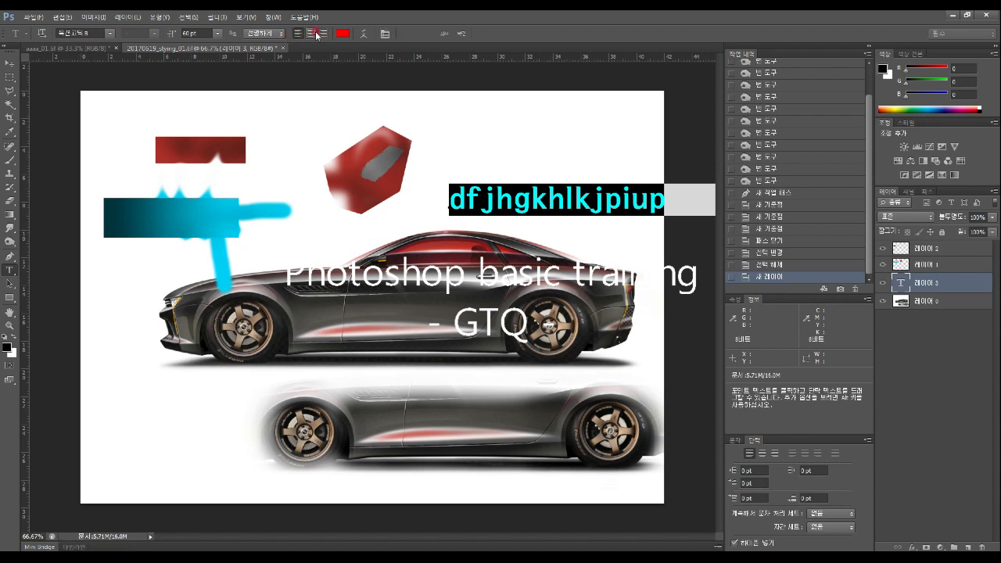
click(10, 285)
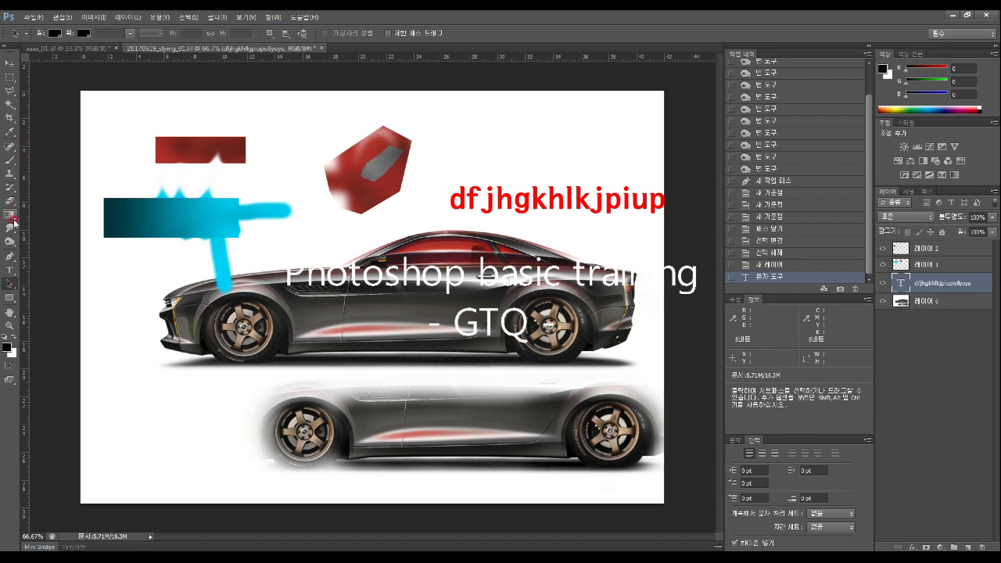
Draw a closed curved pen path above the car
click(10, 256)
click(353, 212)
drag(456, 216, 467, 234)
drag(479, 294, 463, 317)
drag(401, 325, 392, 319)
drag(344, 297, 344, 287)
click(354, 215)
click(352, 216)
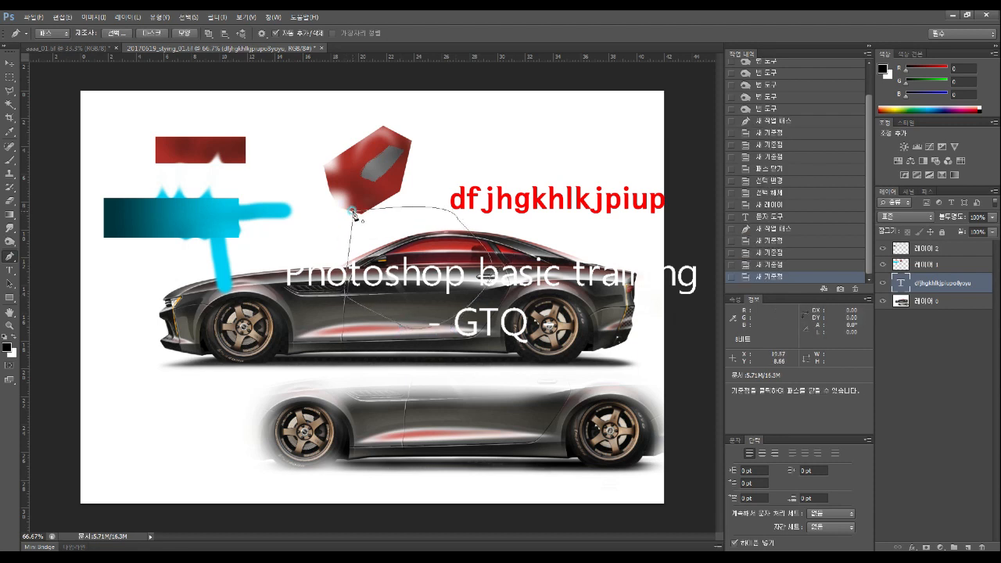
Move the new path left, then reshape its upper-right curve with the Direct Selection tool
click(10, 285)
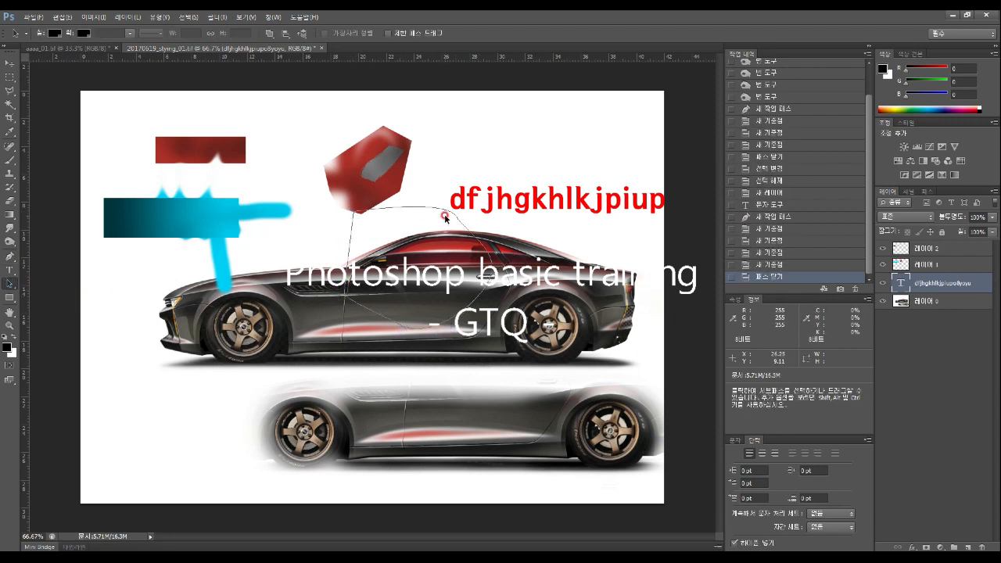
drag(458, 219, 415, 225)
click(310, 218)
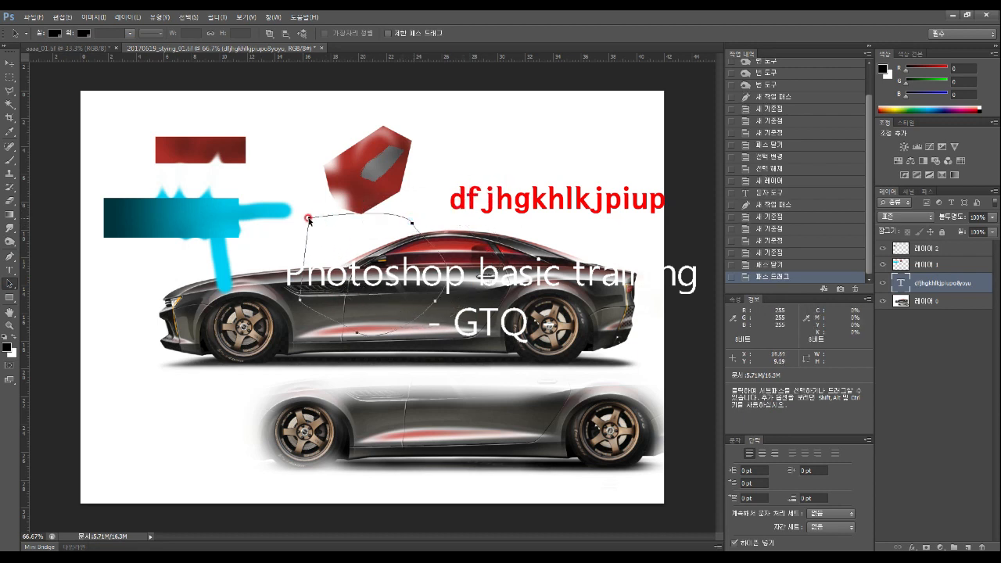
click(301, 300)
mouse_move(299, 300)
mouse_down()
mouse_move(259, 302)
mouse_move(284, 298)
mouse_up()
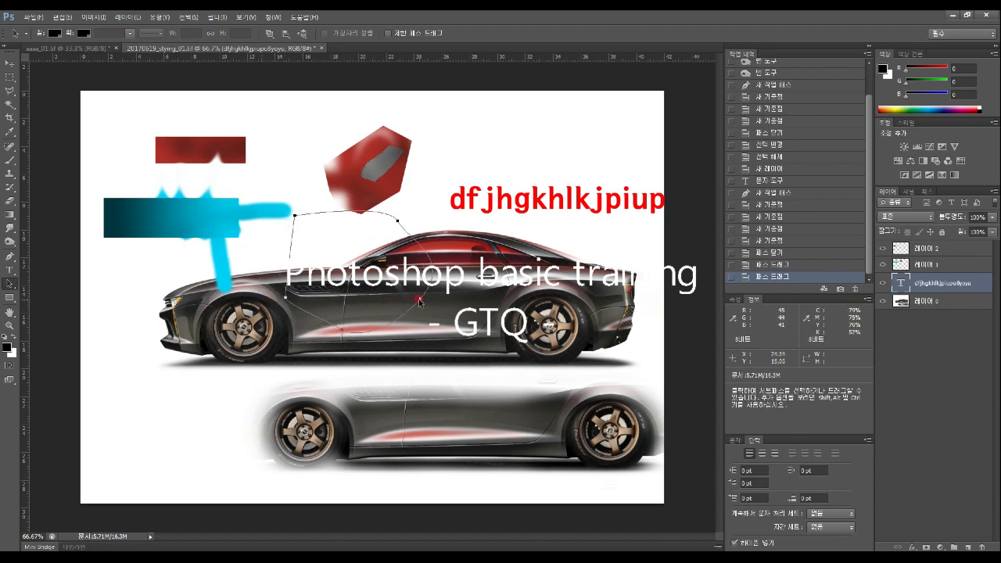
click(420, 299)
click(396, 222)
click(19, 283)
drag(13, 287, 57, 295)
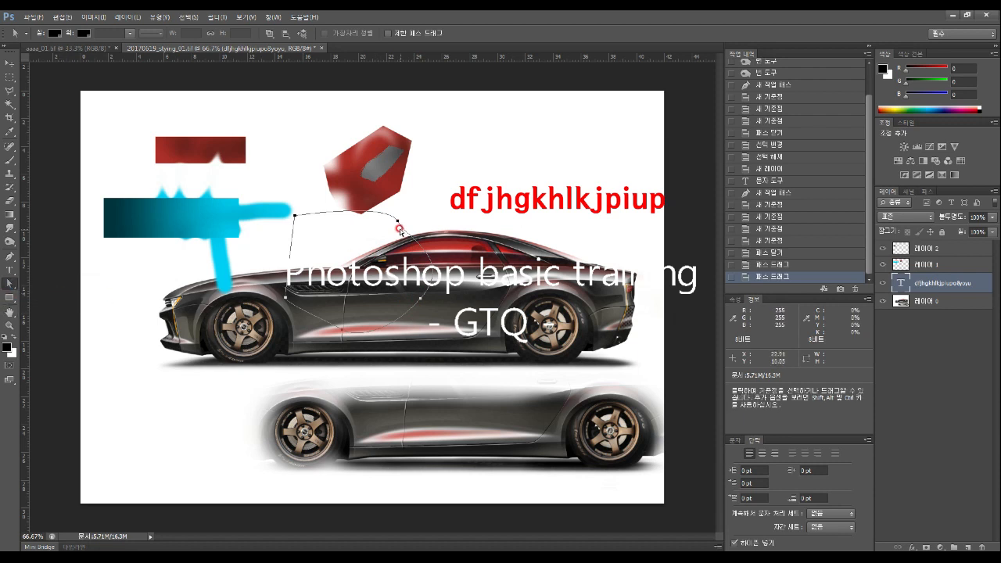
click(399, 220)
drag(398, 222, 428, 226)
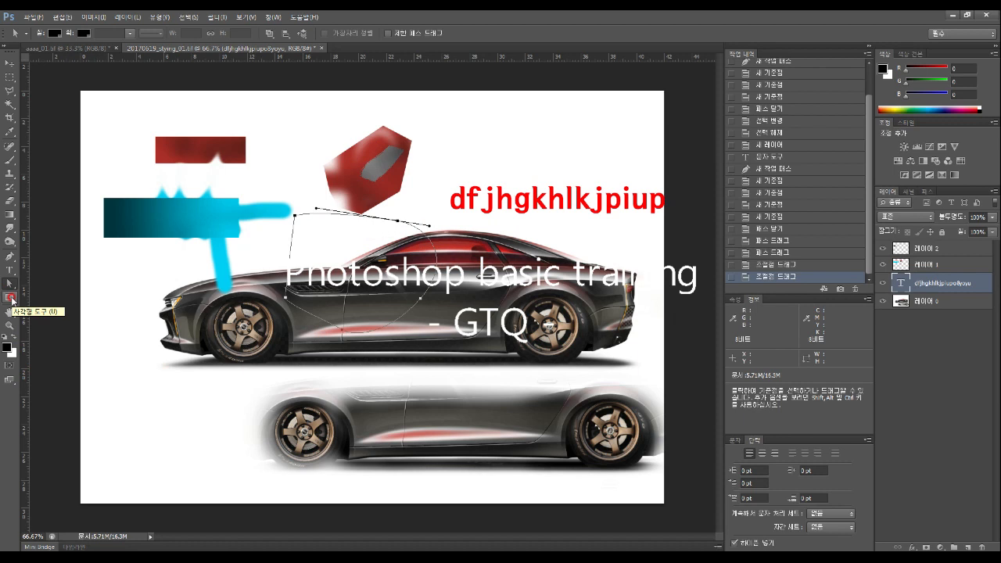
click(11, 298)
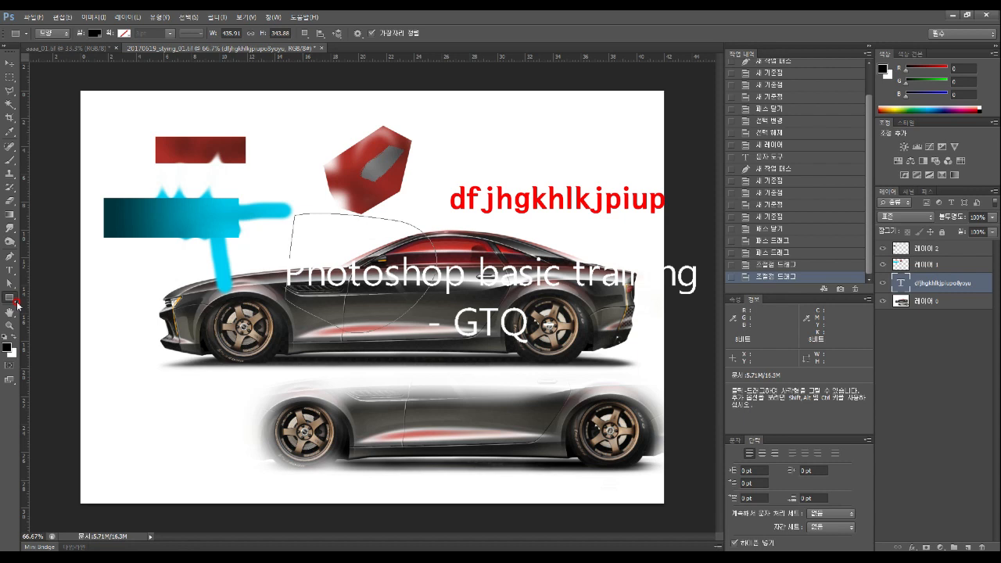
Zoom in on the car to about 126%, pan across it, then zoom to fit the page
click(11, 312)
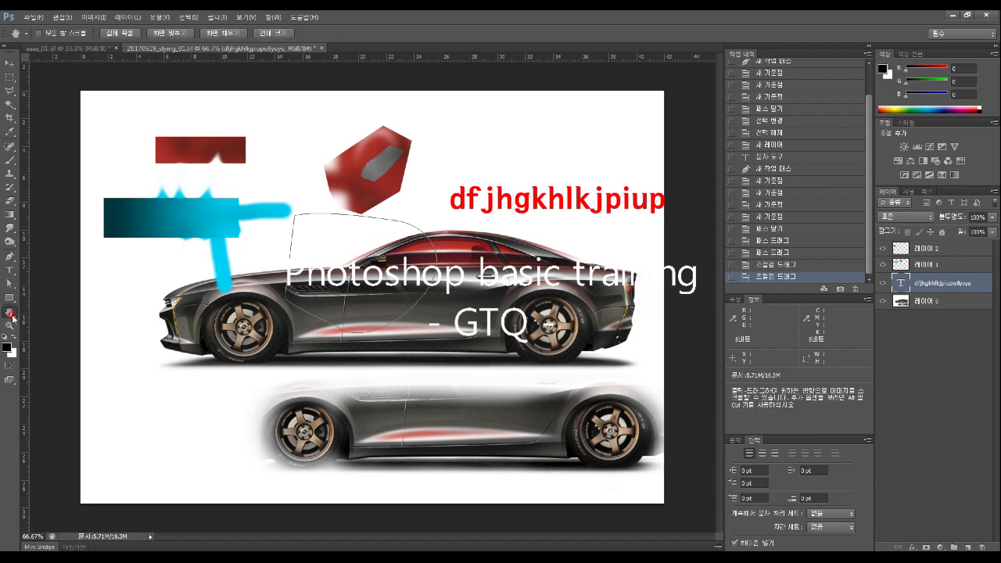
click(12, 325)
drag(358, 326, 387, 278)
click(11, 314)
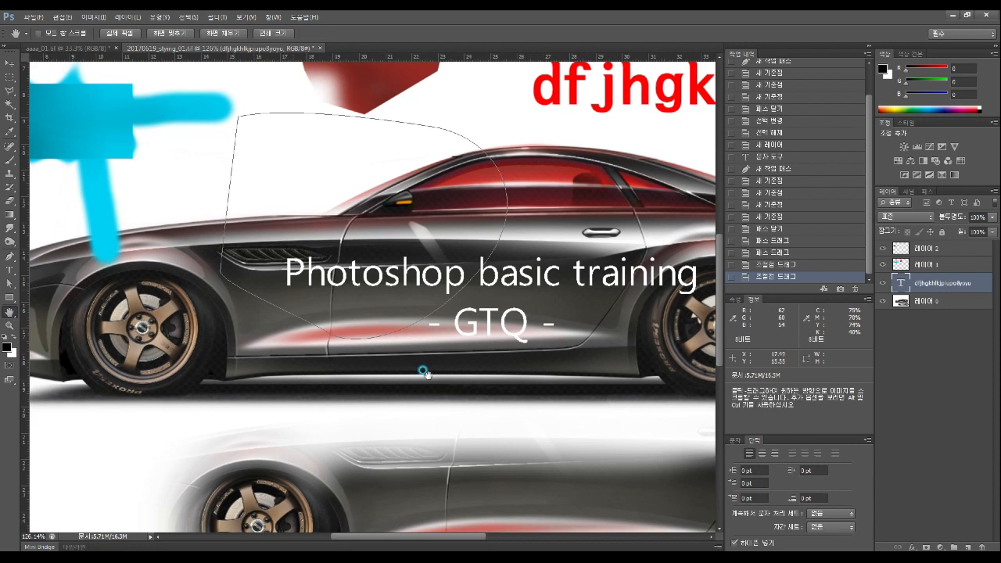
drag(339, 324, 500, 428)
drag(580, 360, 221, 323)
drag(609, 349, 334, 318)
drag(483, 462, 400, 277)
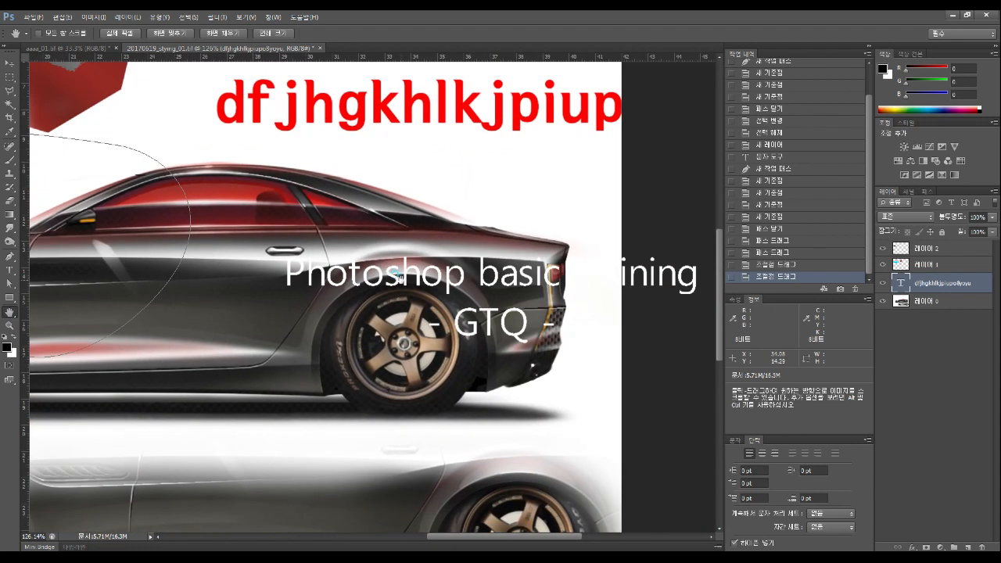
click(10, 62)
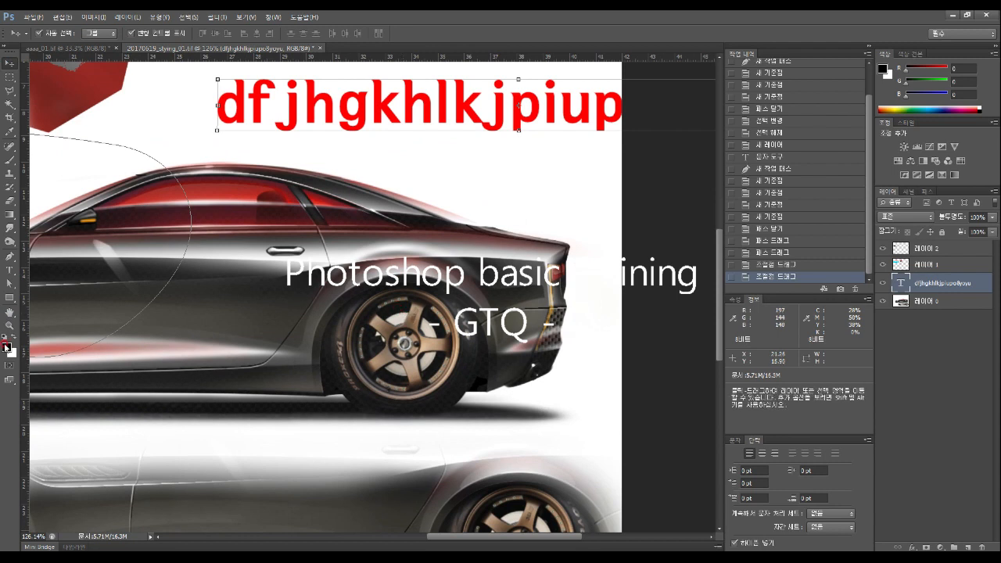
click(9, 325)
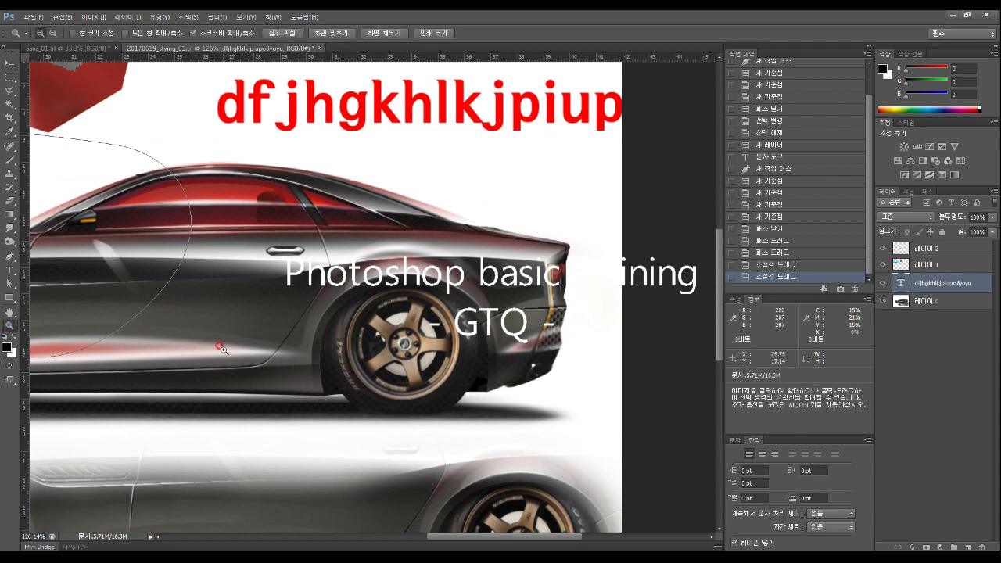
drag(226, 343, 189, 348)
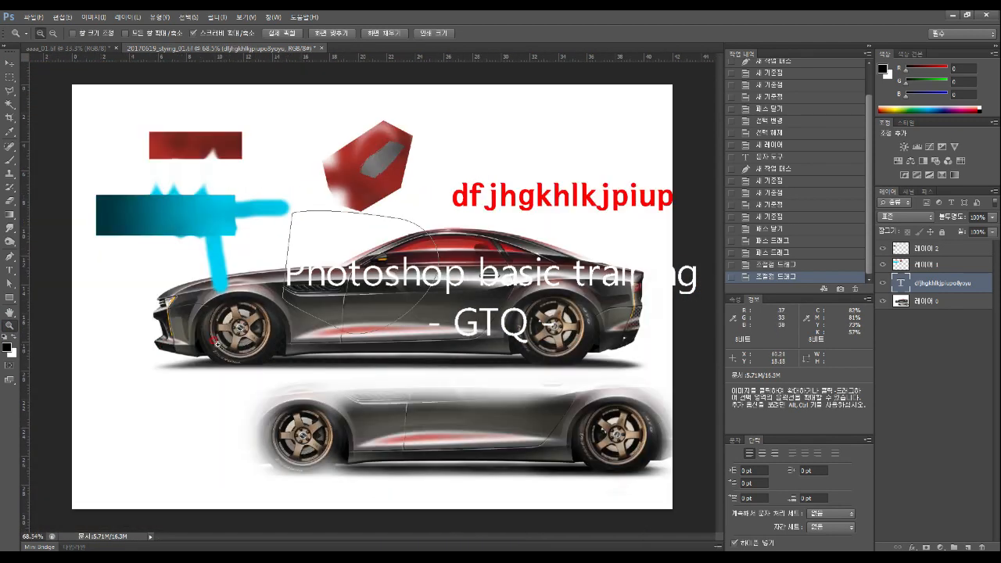
click(10, 63)
key(z)
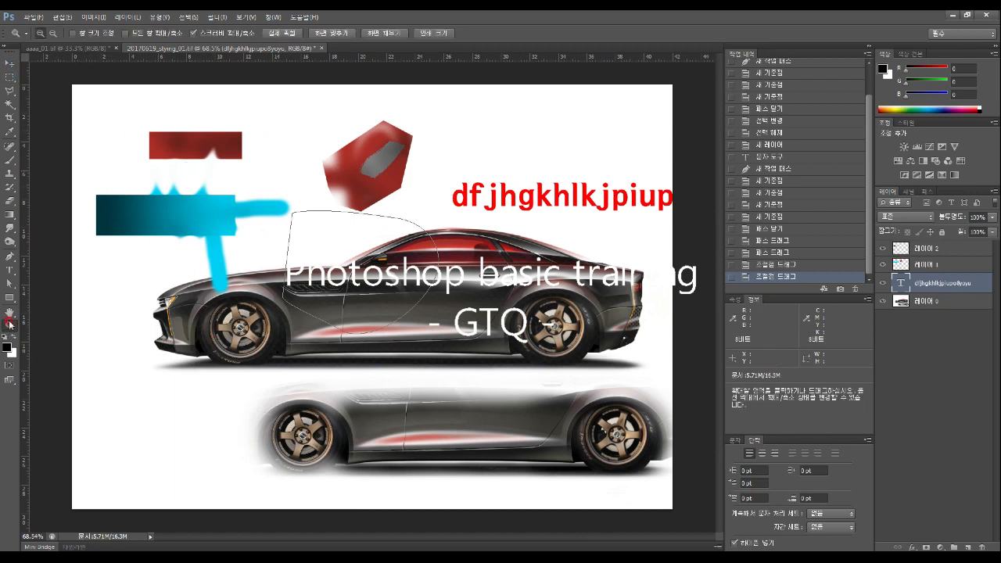
drag(332, 323, 334, 345)
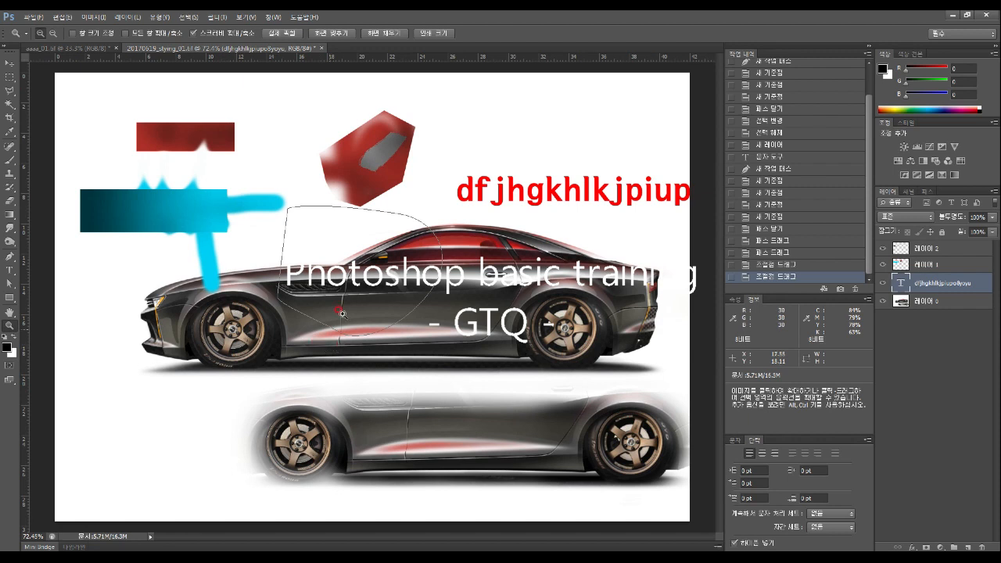
Swap the colours until white is the foreground and black the background
click(7, 348)
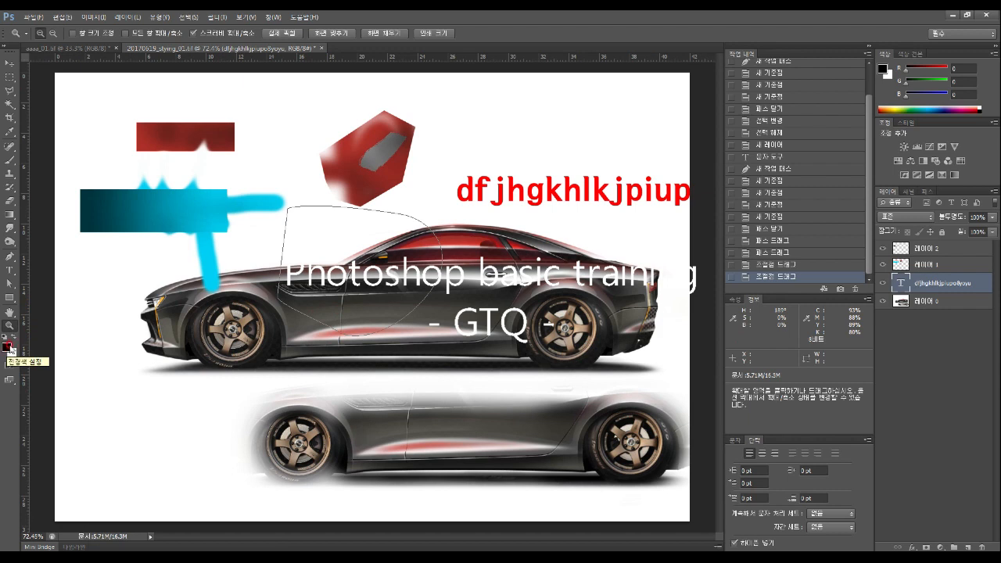
click(12, 336)
click(13, 337)
click(12, 336)
click(12, 336)
click(10, 348)
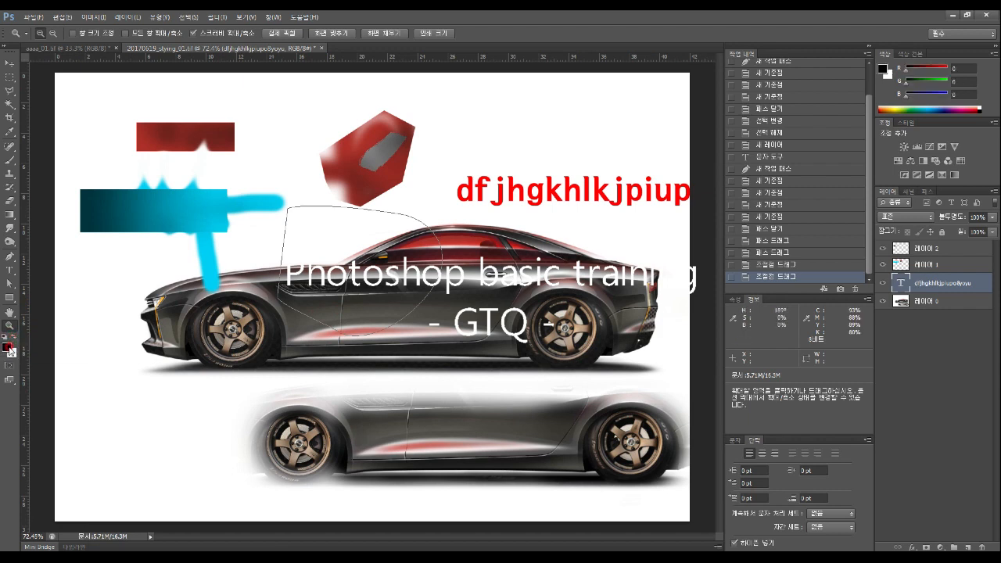
click(14, 336)
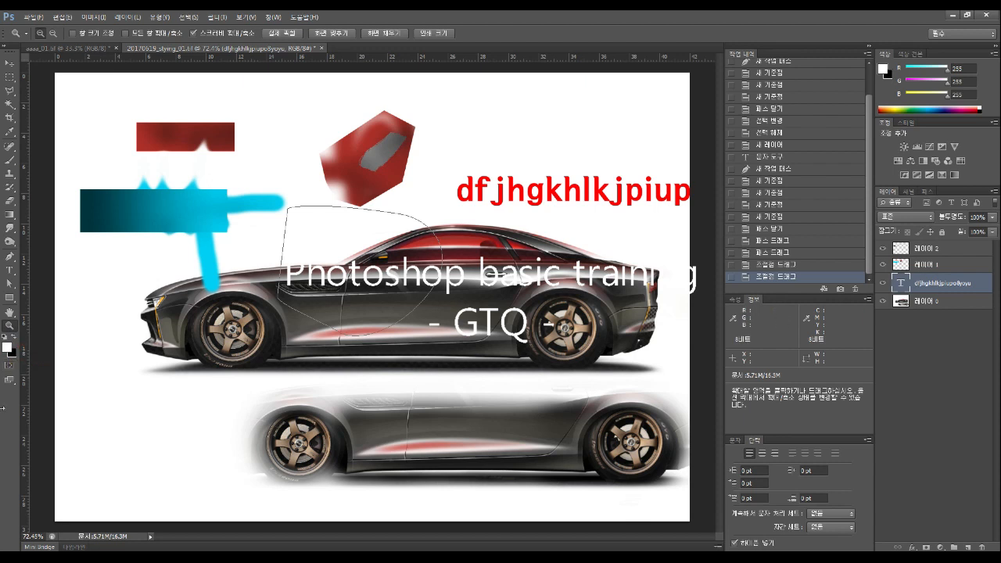
Enter and exit Quick Mask mode, keeping its red 50% overlay, then show the screen mode list
click(10, 366)
click(10, 366)
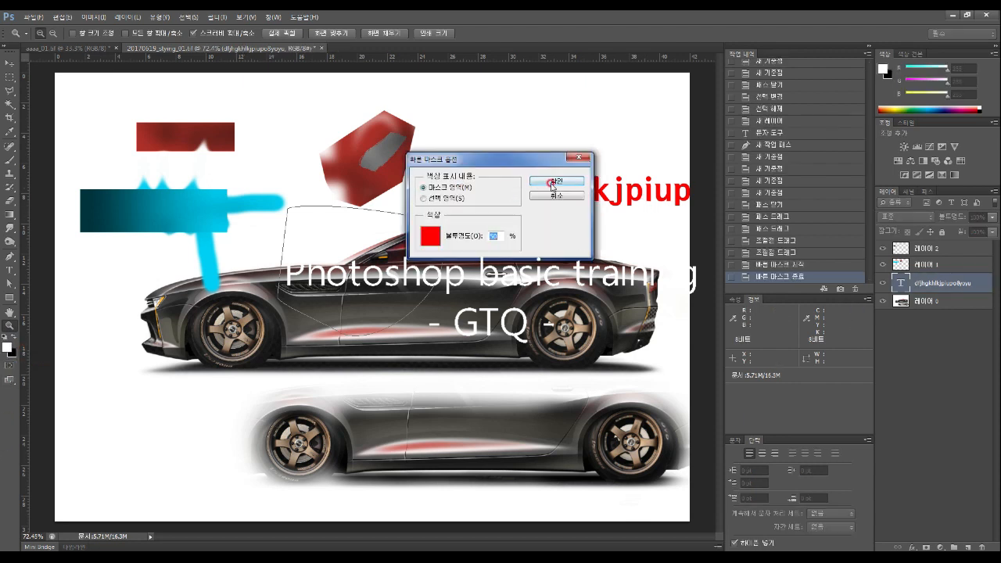
click(556, 181)
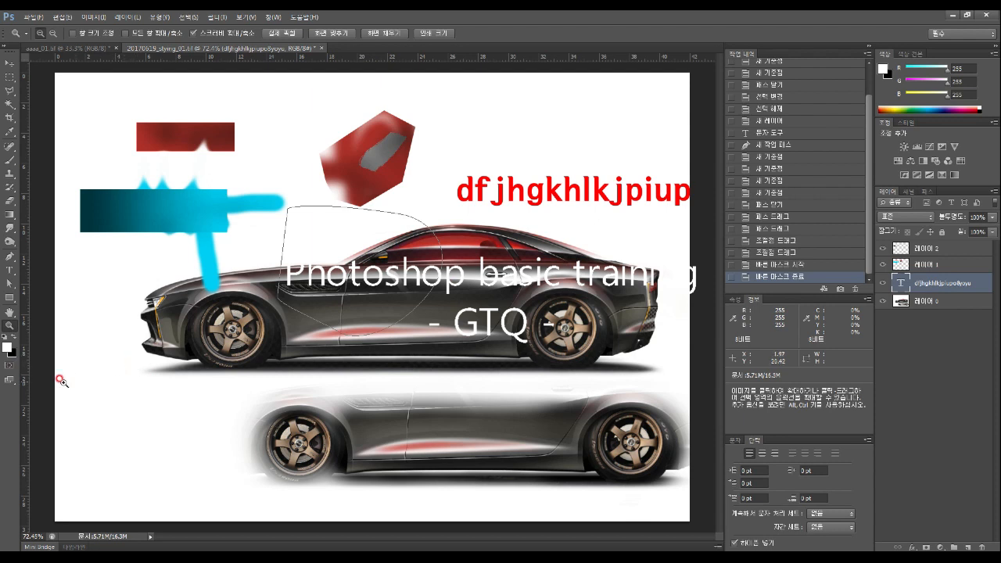
click(12, 384)
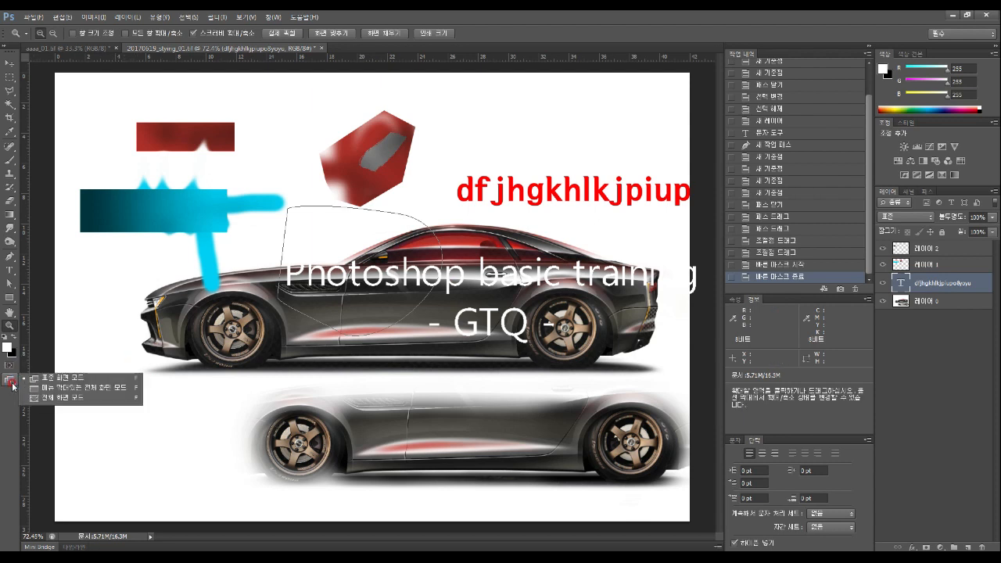
Try Full Screen Mode with Menu Bar, cancel full screen, and return to Standard Screen Mode
click(65, 378)
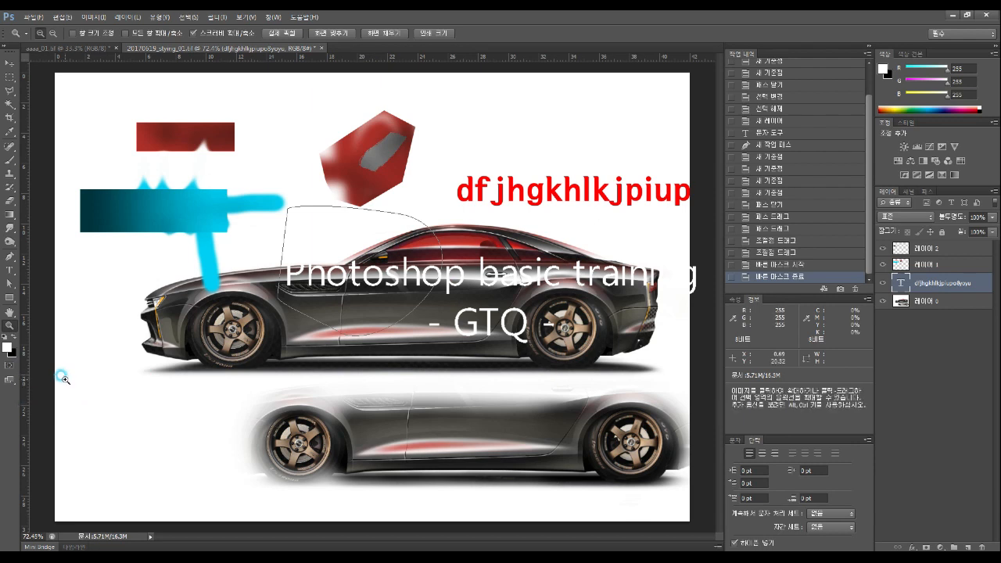
click(10, 383)
click(12, 383)
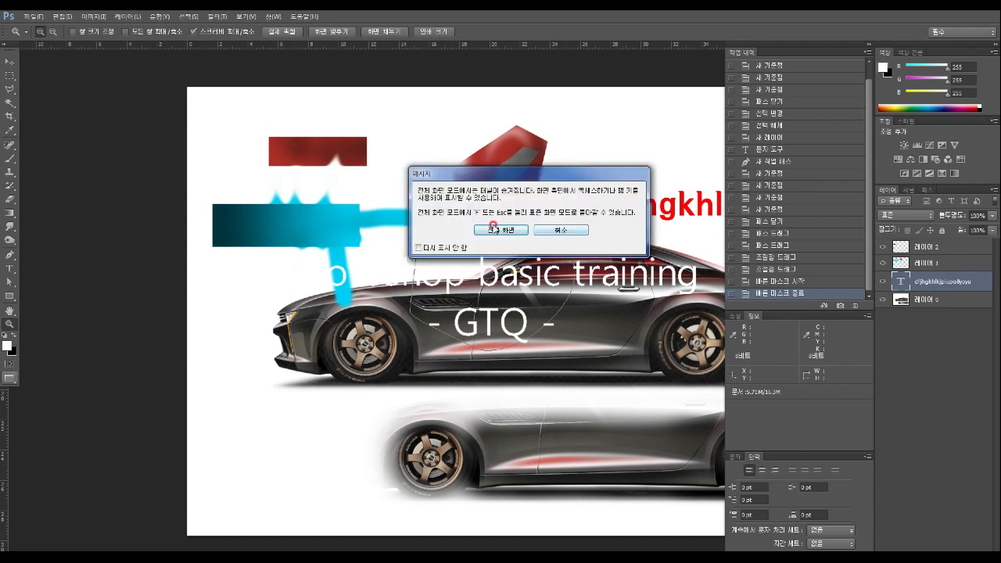
click(560, 230)
right_click(9, 379)
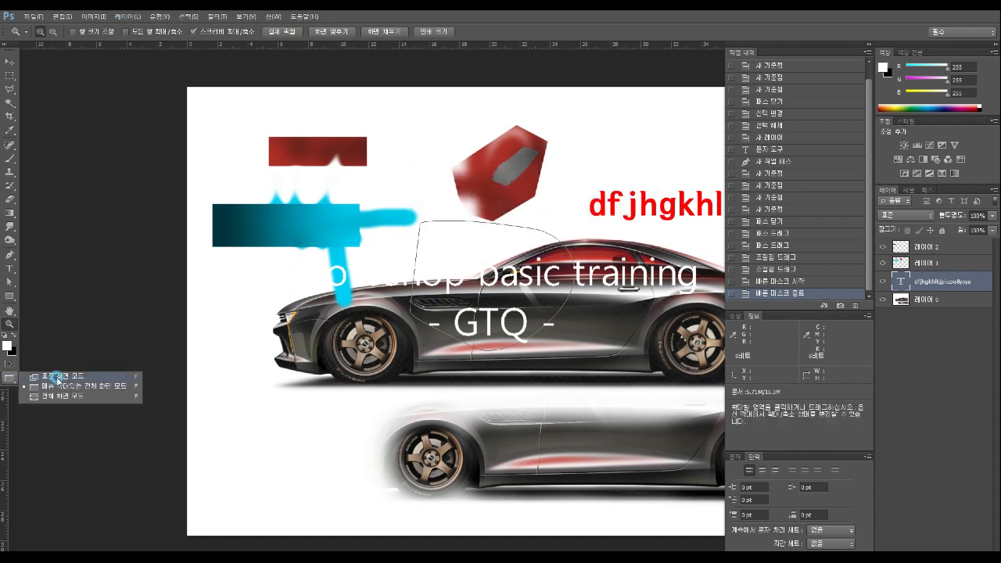
click(72, 373)
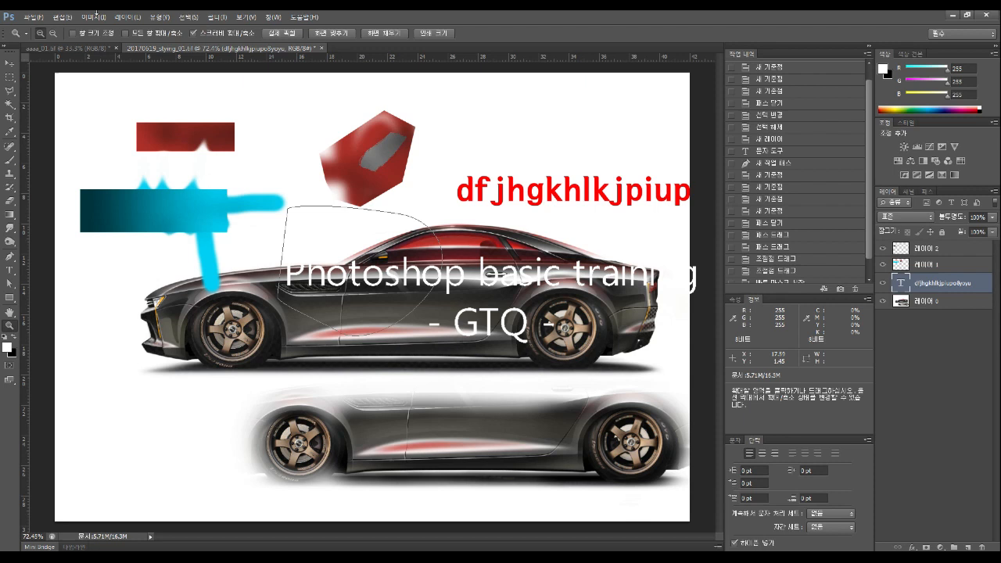
Outline the car's rear with a polygonal lasso selection, after a trial rectangular marquee
click(8, 77)
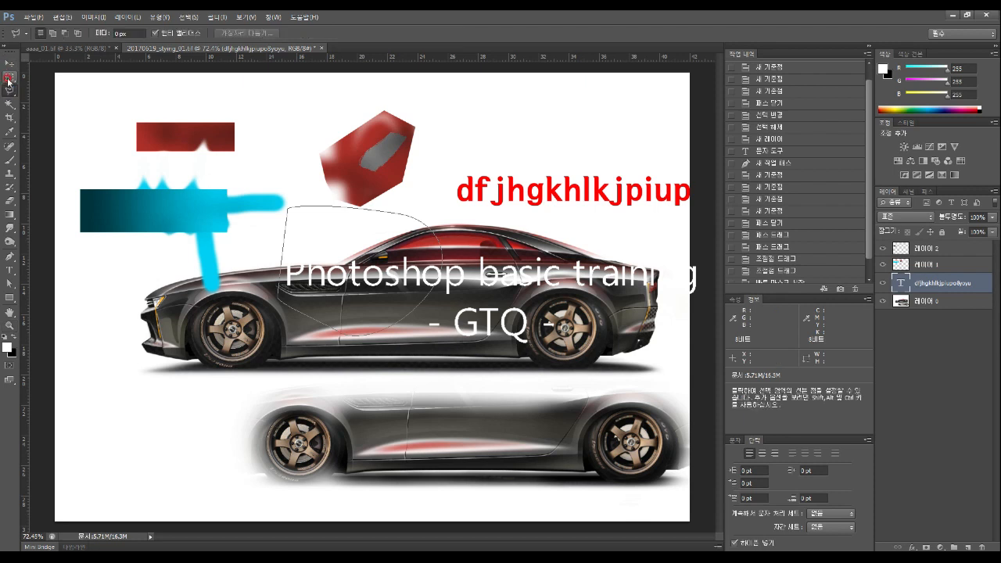
drag(168, 201, 406, 350)
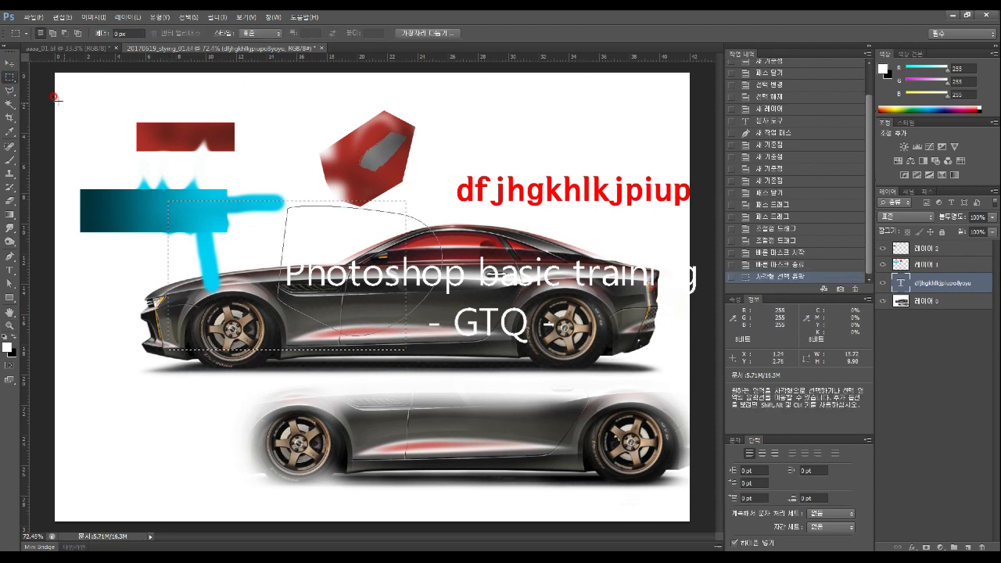
click(10, 90)
click(448, 299)
click(459, 221)
click(527, 215)
click(604, 249)
click(610, 314)
click(577, 358)
click(498, 357)
click(460, 351)
click(448, 299)
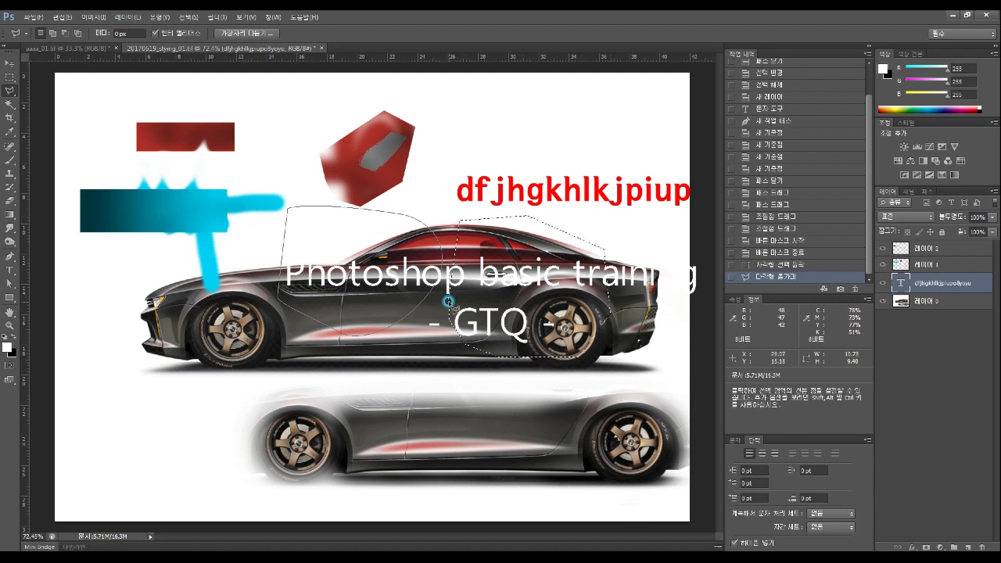
Drag the selected car rear piece out of place with the Move tool, then undo the moves
click(9, 62)
drag(512, 290, 335, 380)
click(922, 302)
drag(352, 386, 429, 375)
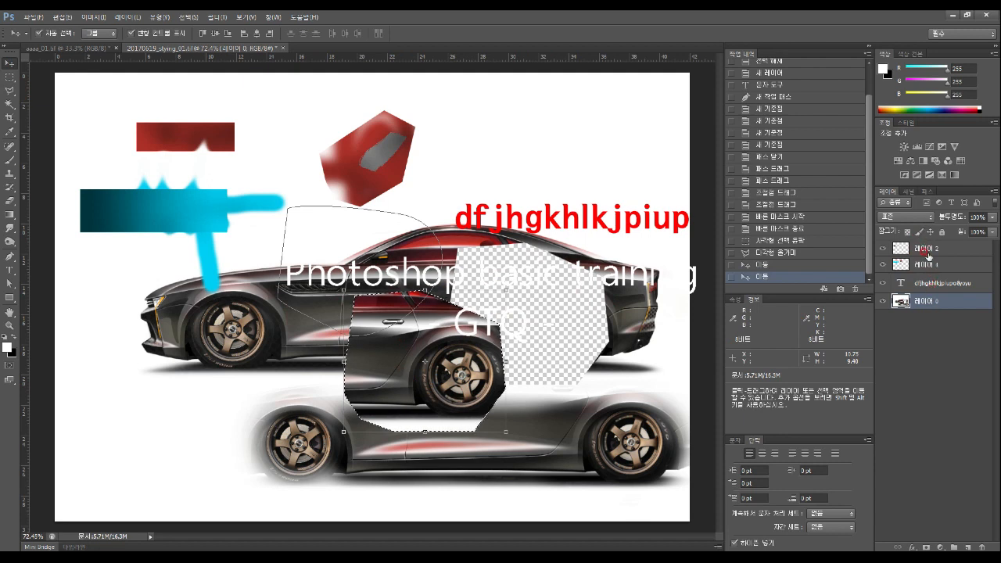
drag(440, 347, 516, 319)
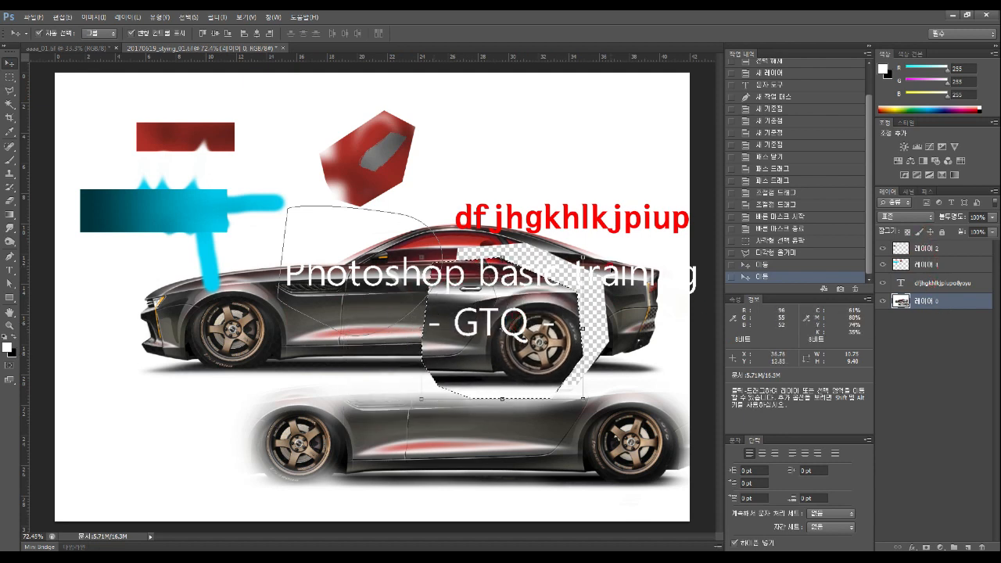
drag(525, 328, 540, 315)
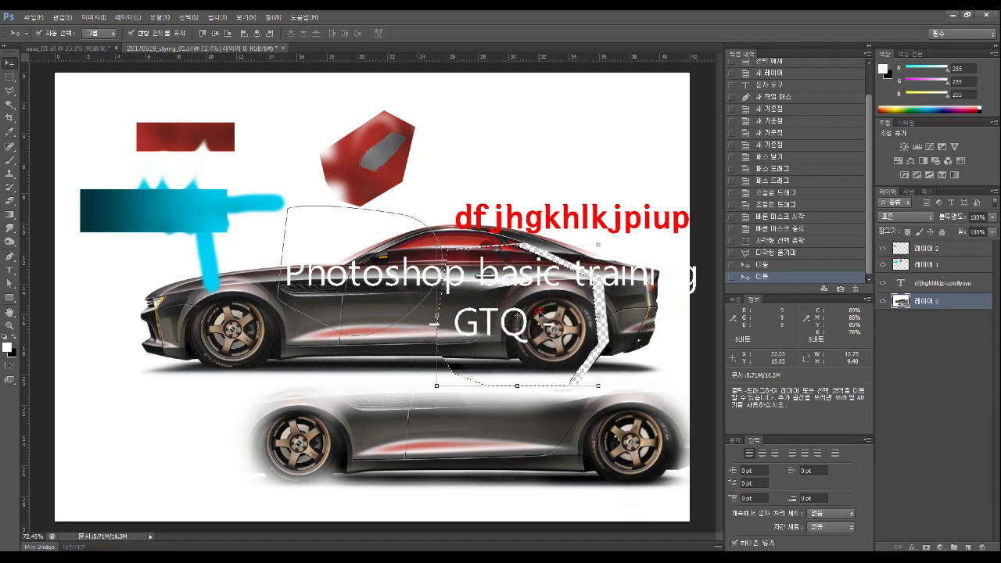
key(ctrl+alt+z)
key(ctrl+alt+z)
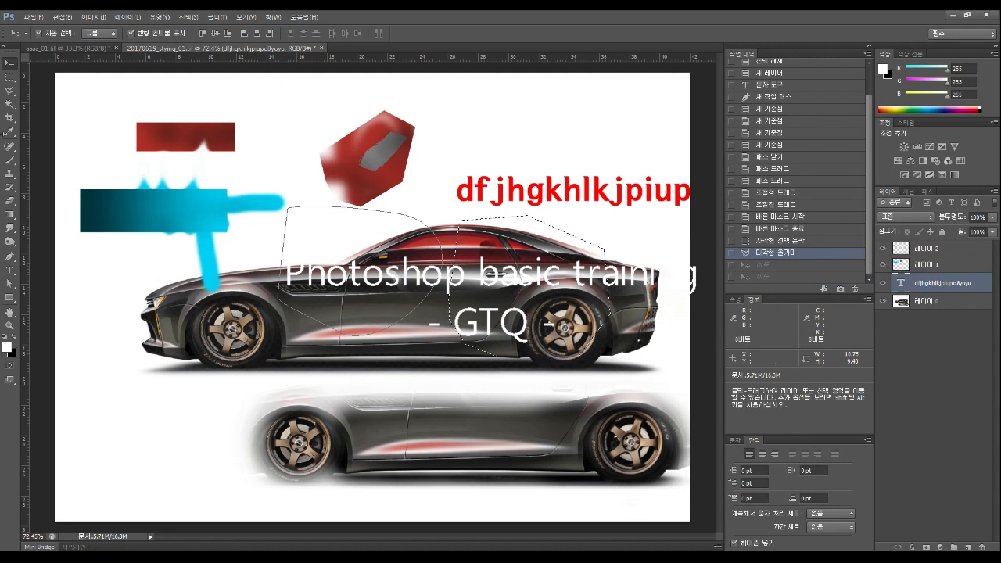
Clear the selection and reposition the whole car image
key(ctrl+d)
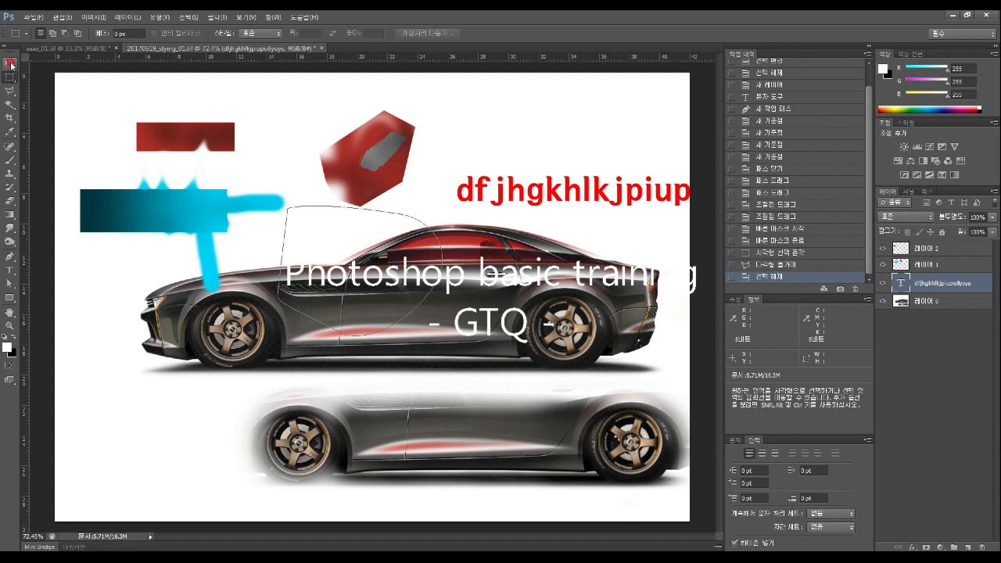
drag(356, 295, 364, 276)
drag(510, 306, 527, 326)
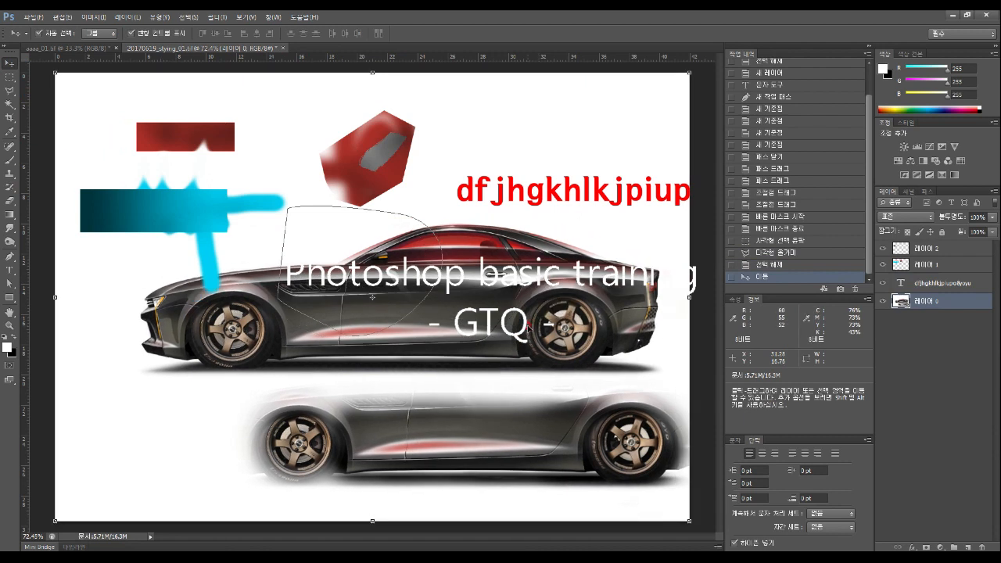
Draw a polygonal lasso selection around the car's front roof area and delete the old thin path outline
click(10, 91)
click(367, 327)
click(478, 290)
click(500, 234)
click(451, 208)
click(376, 207)
click(317, 223)
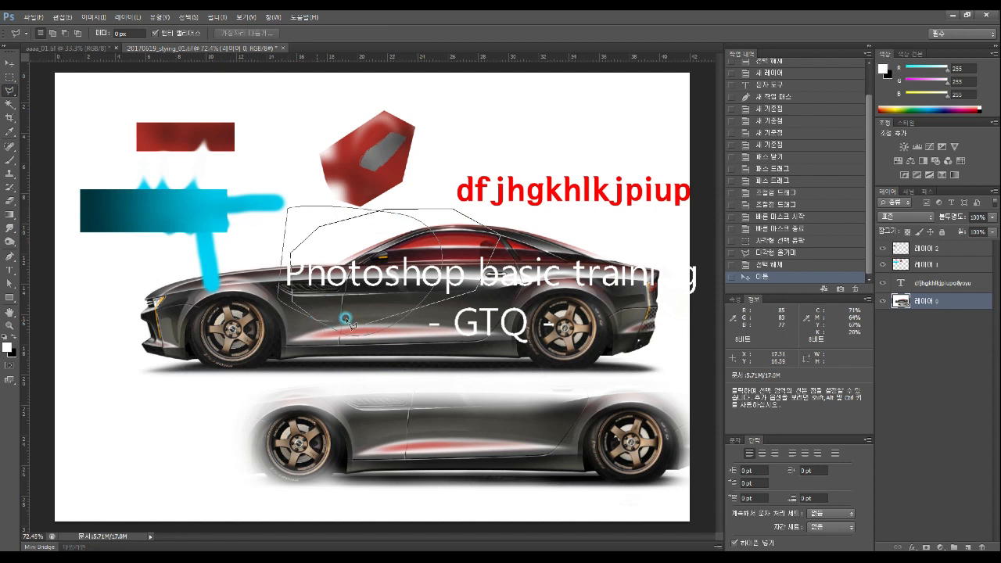
double_click(406, 332)
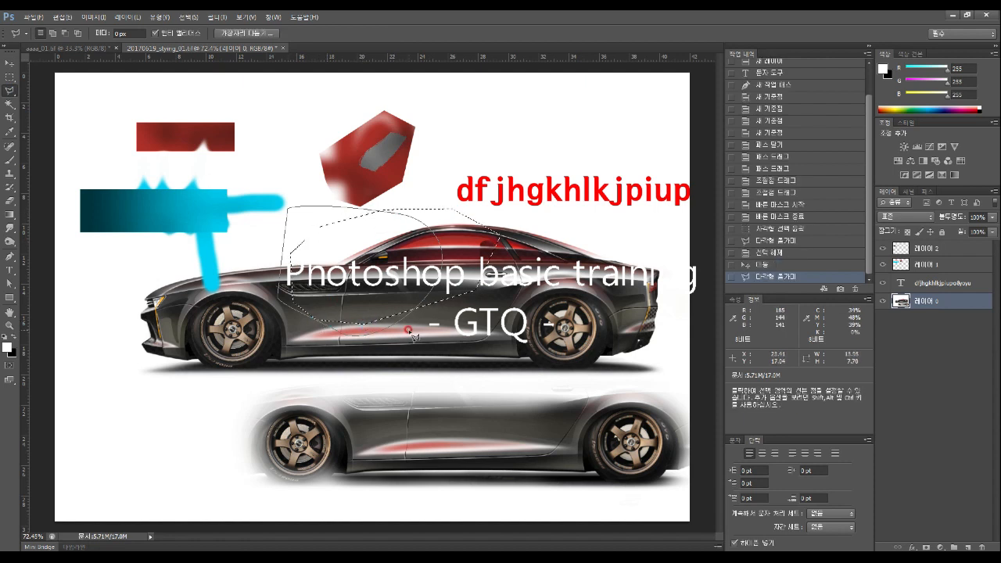
key(Delete)
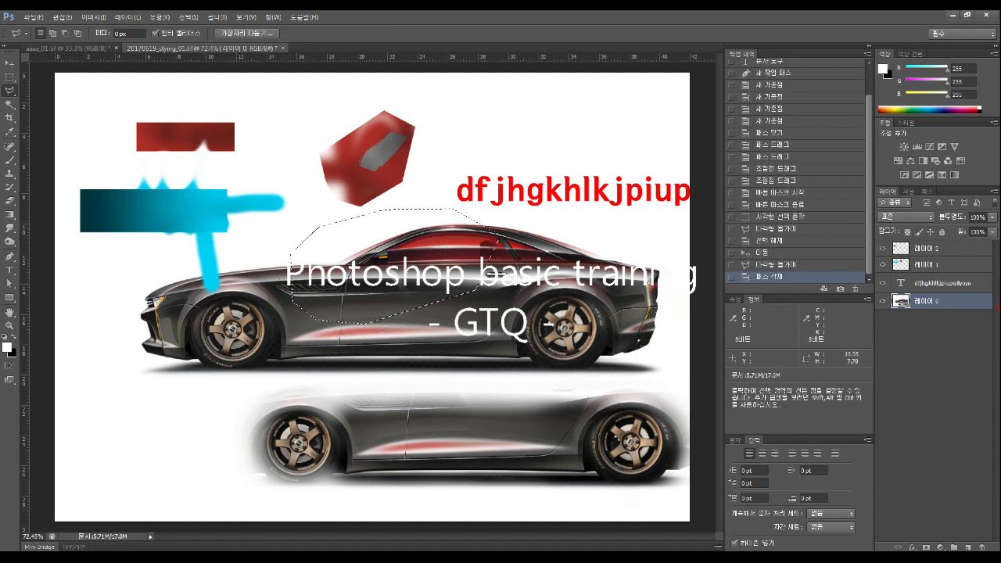
Erase the selected part of the car image, then bring up the File menu
key(Delete)
key(Delete)
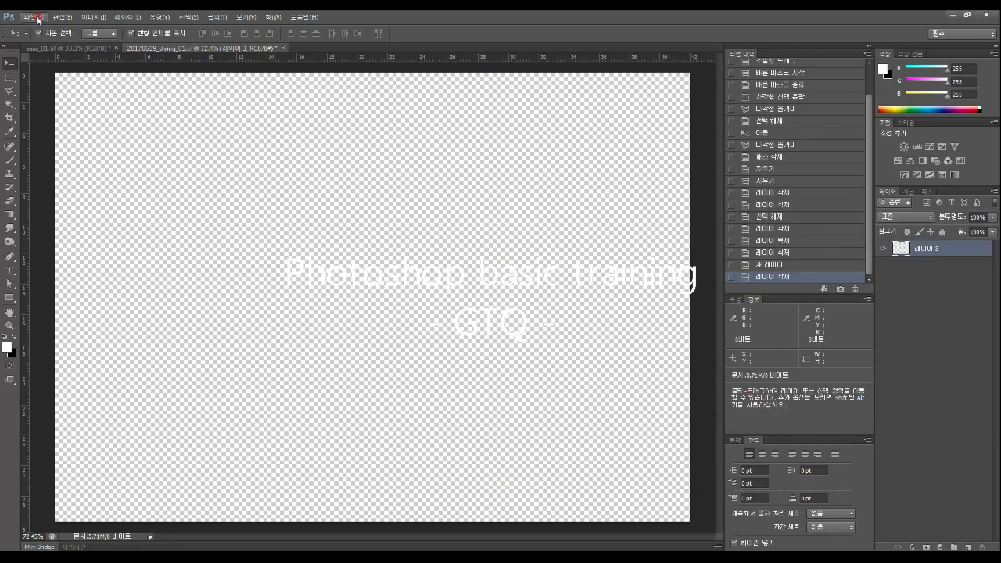
click(35, 16)
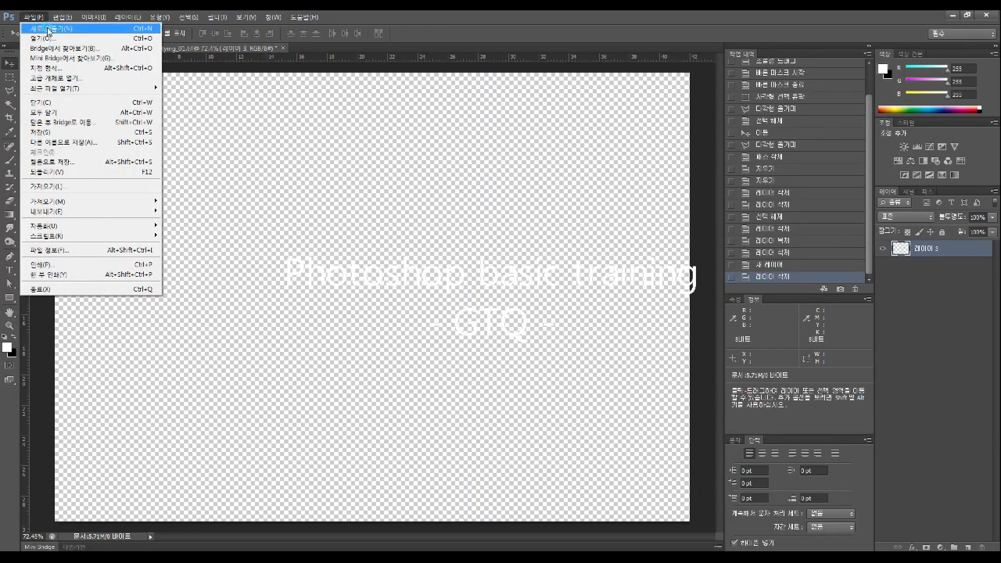
Create a new A4 document (210 × 297 mm, 300 ppi) from the International Paper preset
click(49, 30)
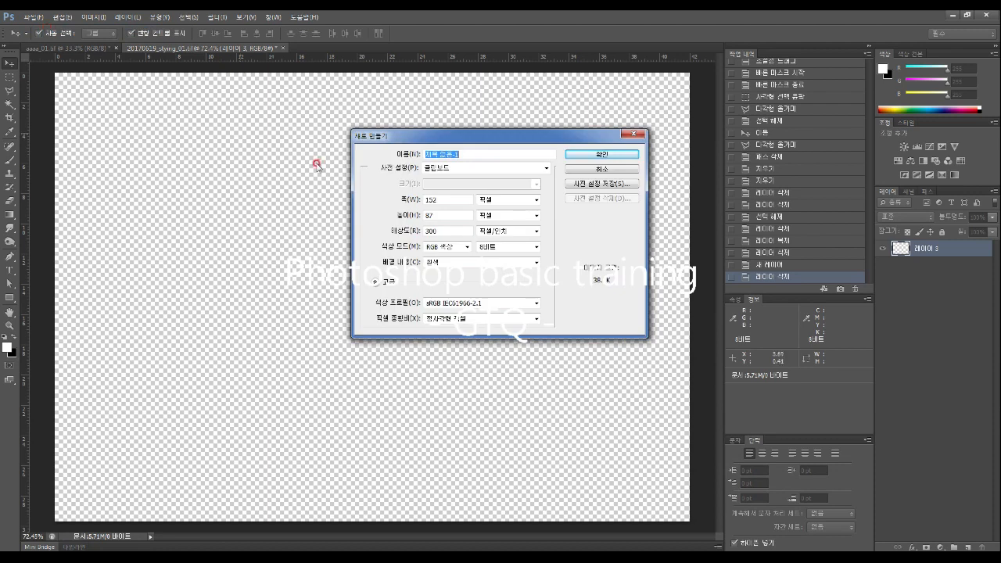
click(546, 168)
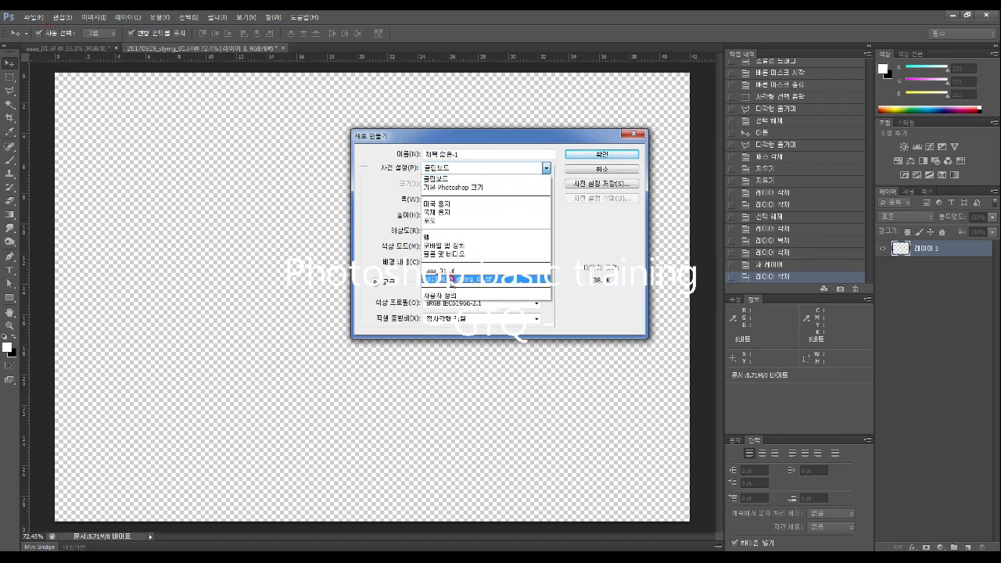
click(445, 211)
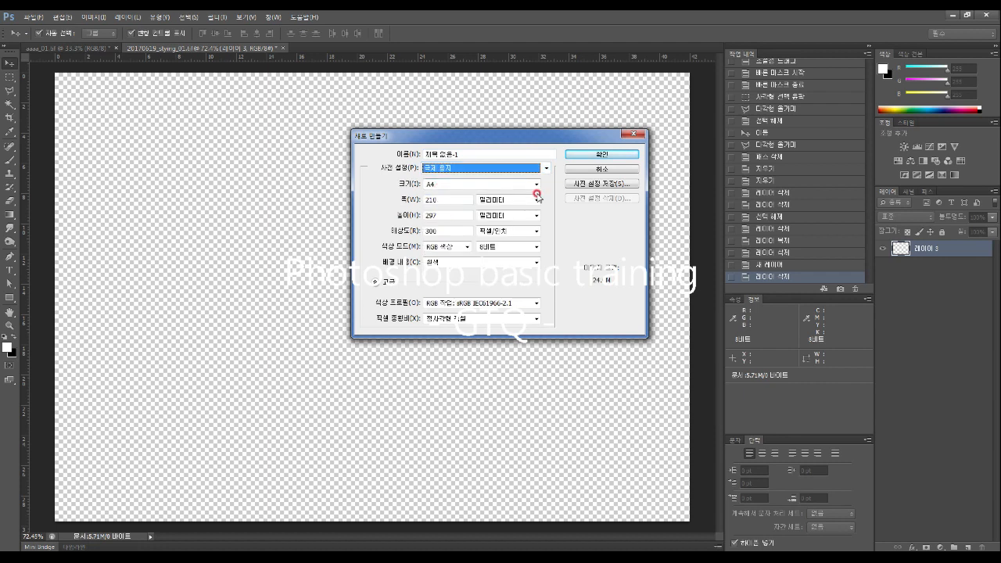
click(604, 155)
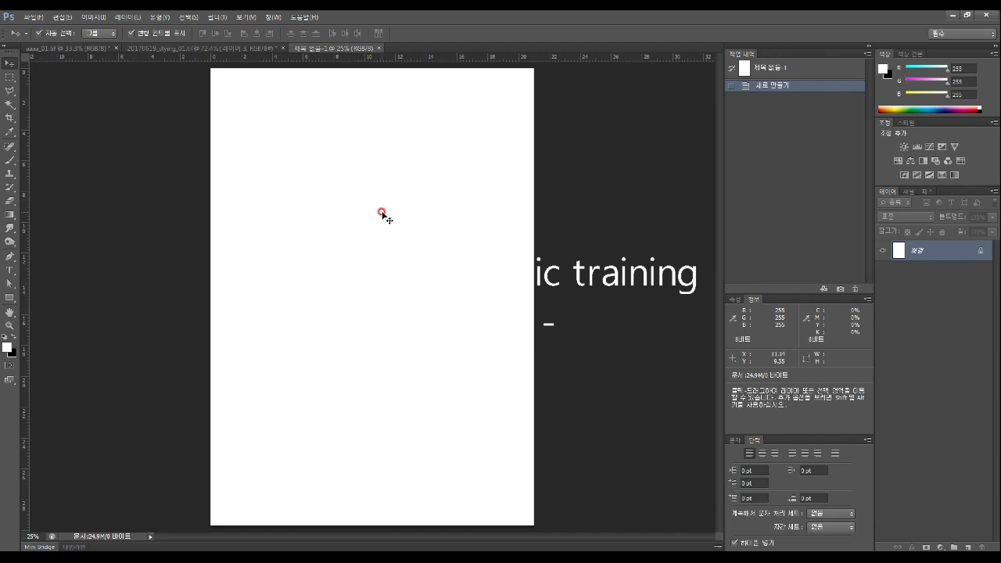
Draw freehand Lasso selections: an oval near the top left and a stick figure mid-page
click(10, 90)
right_click(6, 93)
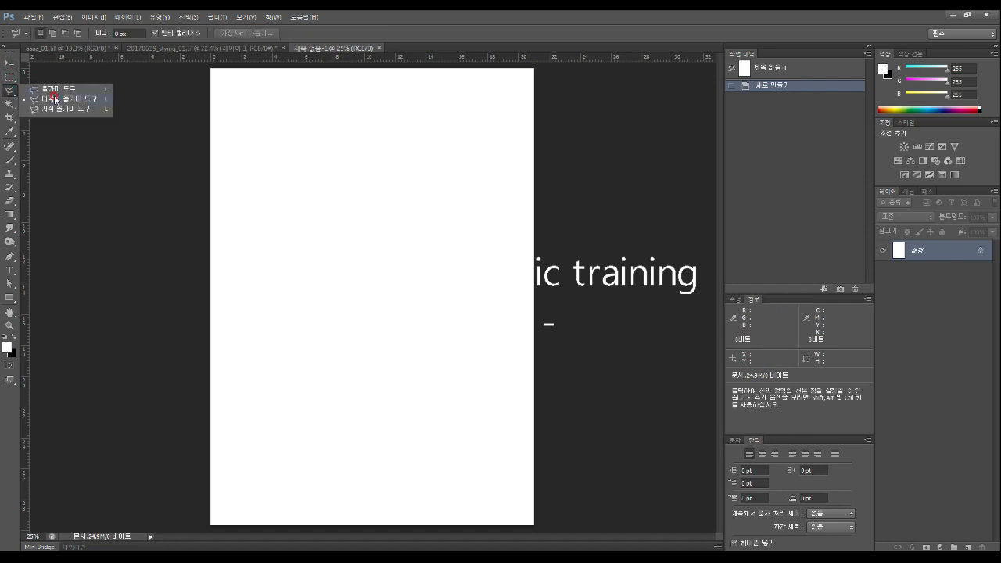
click(63, 86)
mouse_move(248, 127)
mouse_down()
mouse_move(298, 120)
mouse_move(326, 152)
mouse_move(310, 179)
mouse_move(251, 173)
mouse_move(249, 129)
mouse_up()
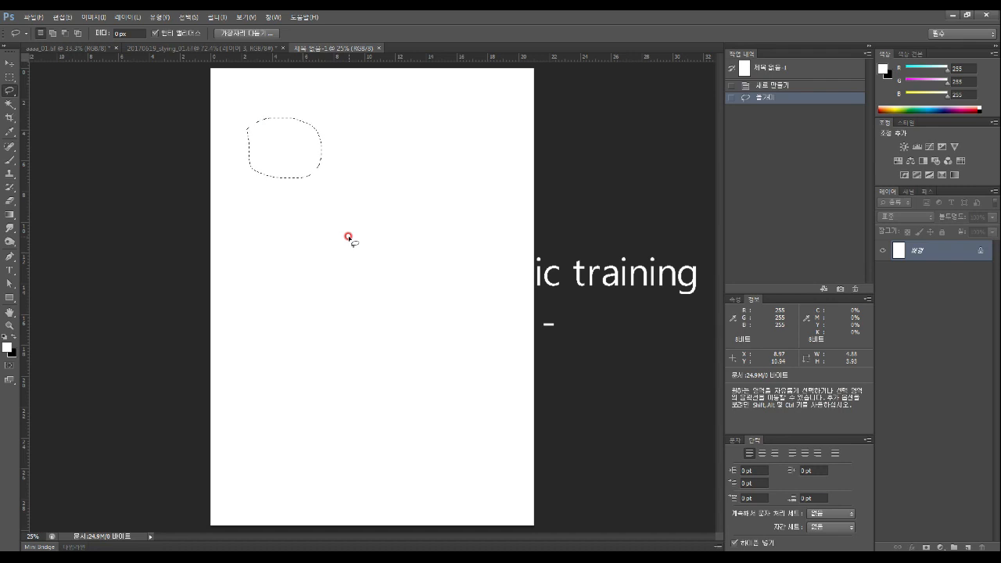
mouse_move(350, 235)
mouse_down()
mouse_move(362, 212)
mouse_move(382, 224)
mouse_move(370, 243)
mouse_move(438, 252)
mouse_move(433, 268)
mouse_move(375, 261)
mouse_move(395, 395)
mouse_move(348, 323)
mouse_move(319, 401)
mouse_move(301, 352)
mouse_move(328, 319)
mouse_move(339, 261)
mouse_move(280, 245)
mouse_move(357, 238)
mouse_move(378, 226)
mouse_up()
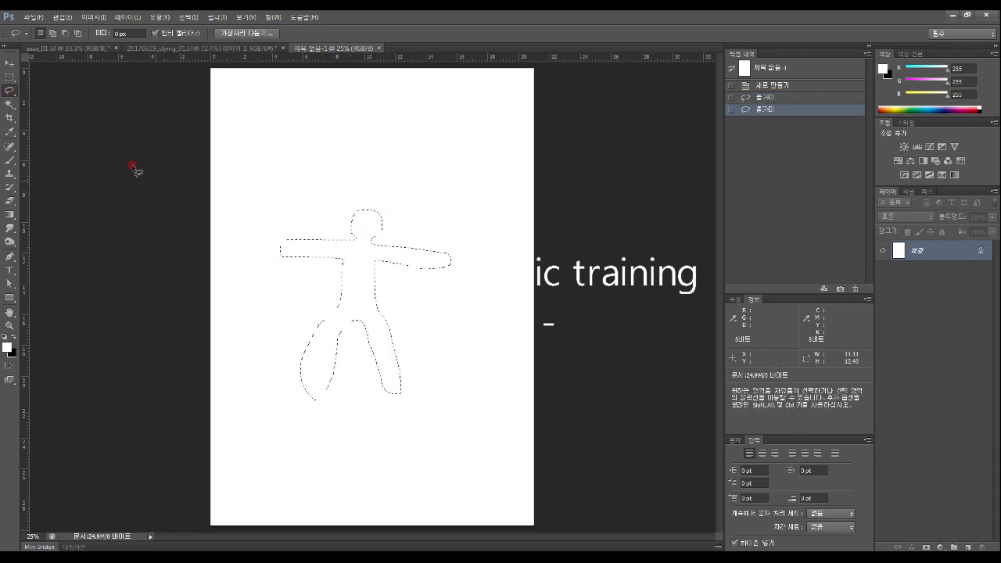
Draw a closed ㅈ-shaped Polygonal Lasso selection near the top left of the page
right_click(8, 90)
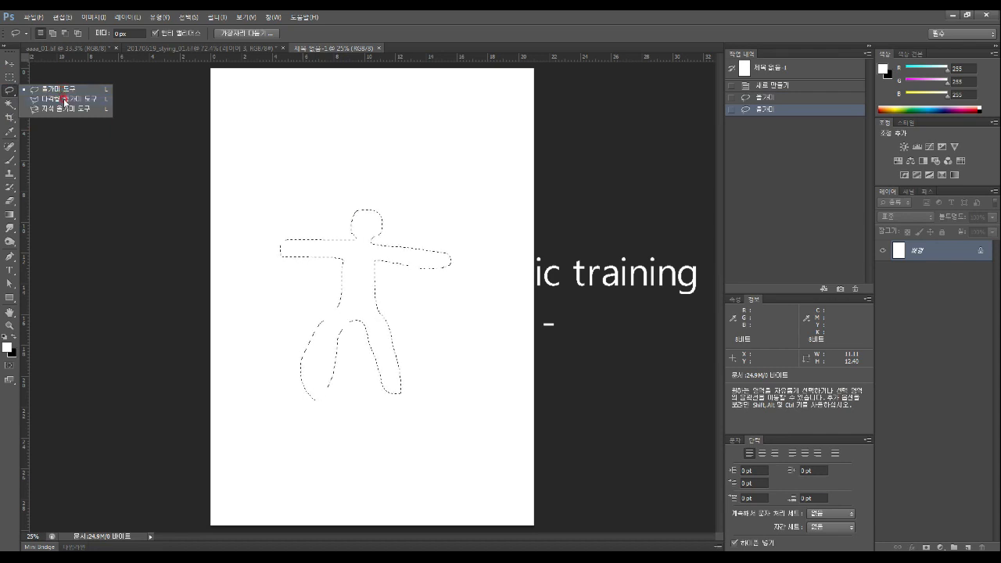
click(64, 100)
click(273, 109)
click(351, 112)
click(350, 128)
click(311, 128)
click(311, 183)
click(345, 236)
click(341, 270)
click(305, 258)
click(301, 209)
click(294, 189)
click(267, 202)
click(236, 259)
click(229, 203)
click(256, 164)
click(287, 135)
click(286, 127)
click(257, 127)
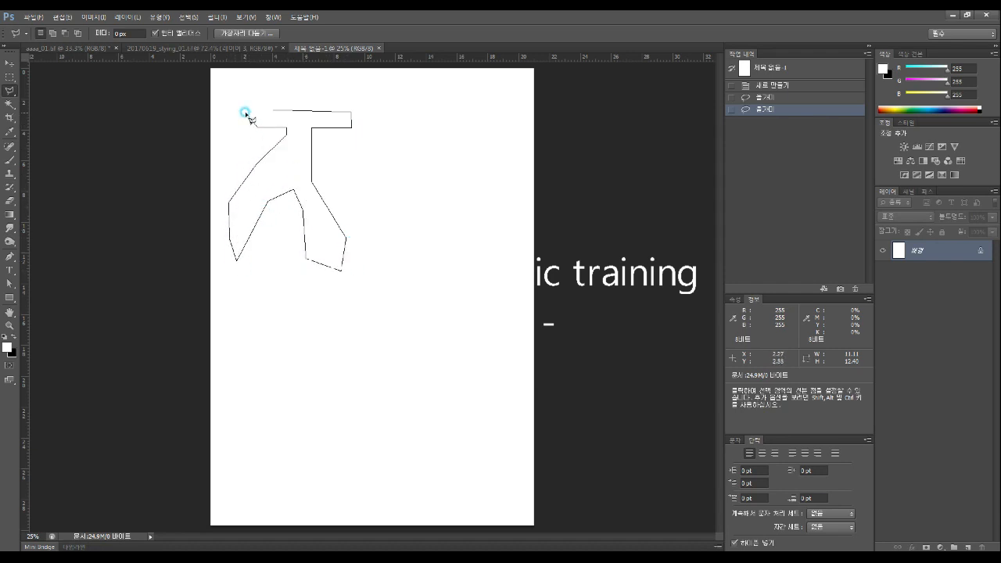
click(245, 113)
click(275, 111)
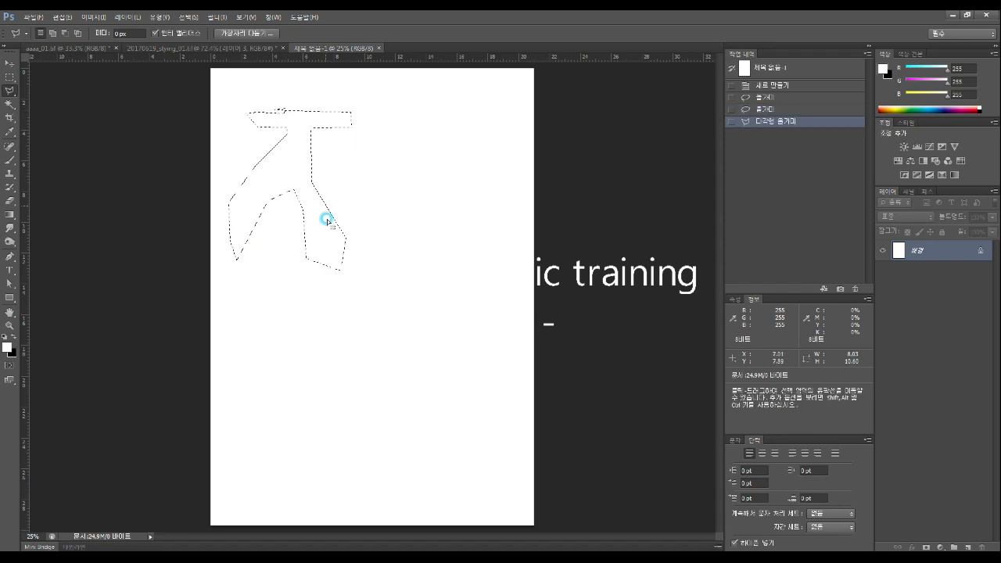
Switch to the Rectangular Marquee tool and show its shape variants
click(11, 92)
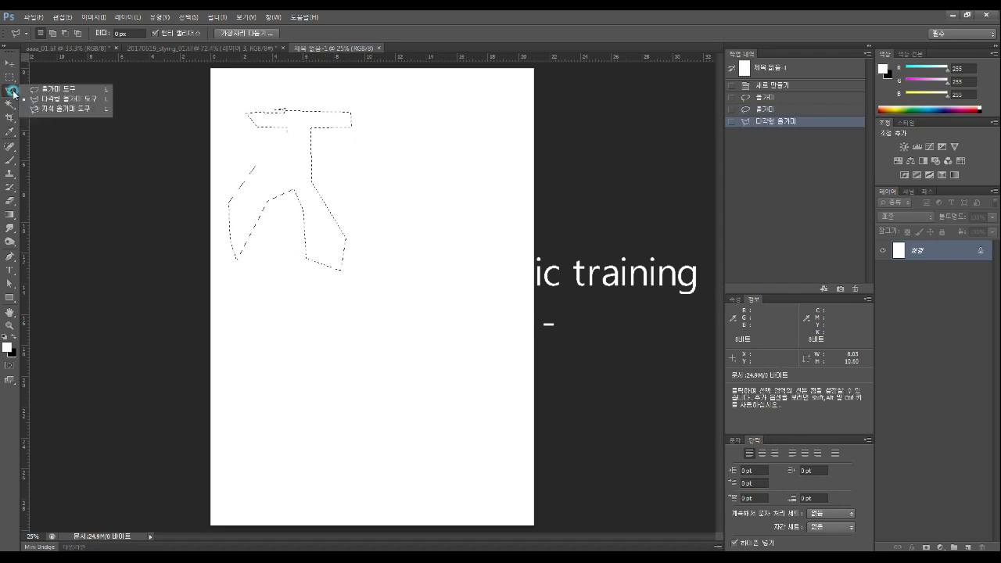
click(11, 78)
click(11, 78)
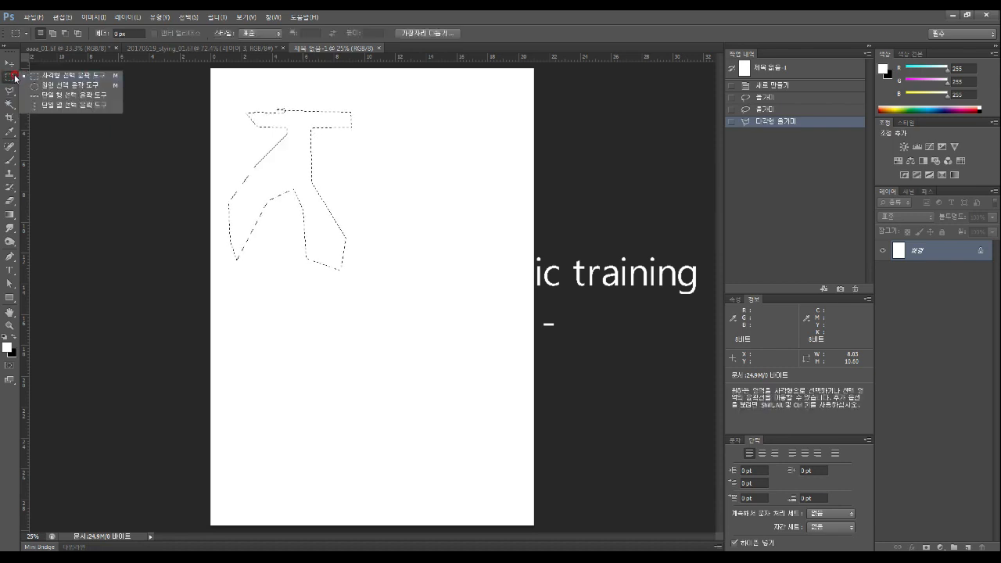
Select a rectangle in the upper middle of the page and set the Brush to 143 px
mouse_move(373, 187)
mouse_down()
mouse_move(471, 208)
mouse_move(483, 260)
mouse_up()
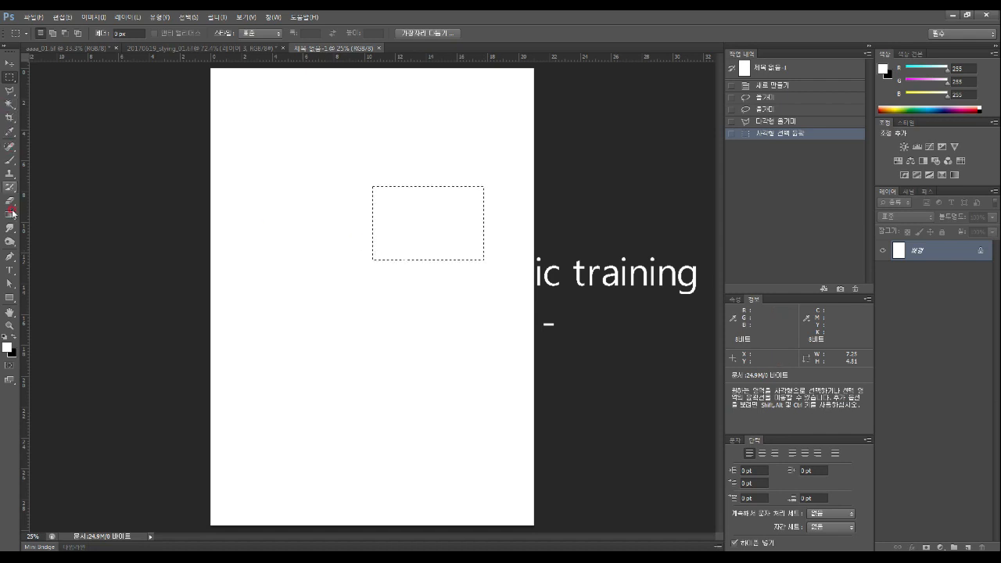
click(10, 160)
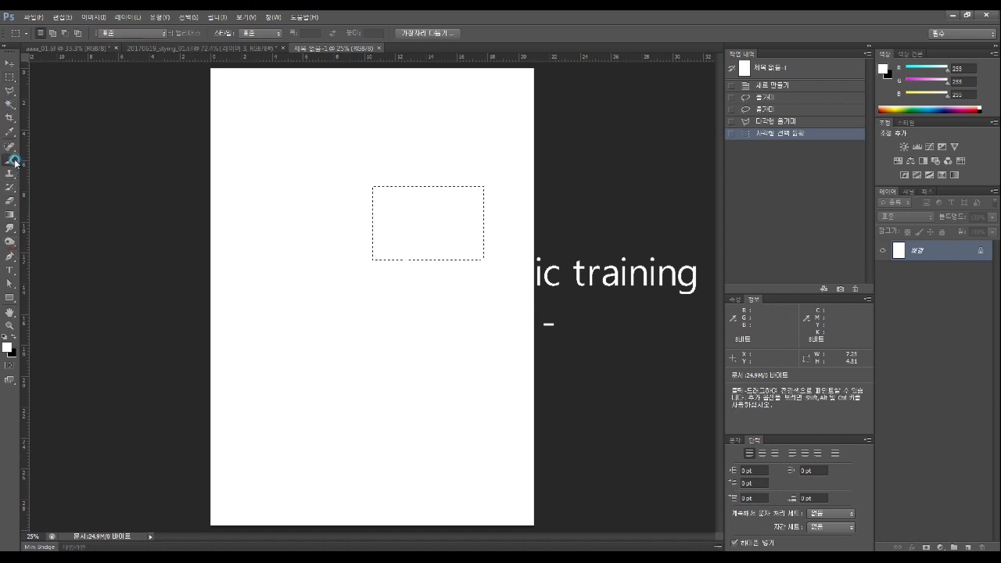
click(53, 34)
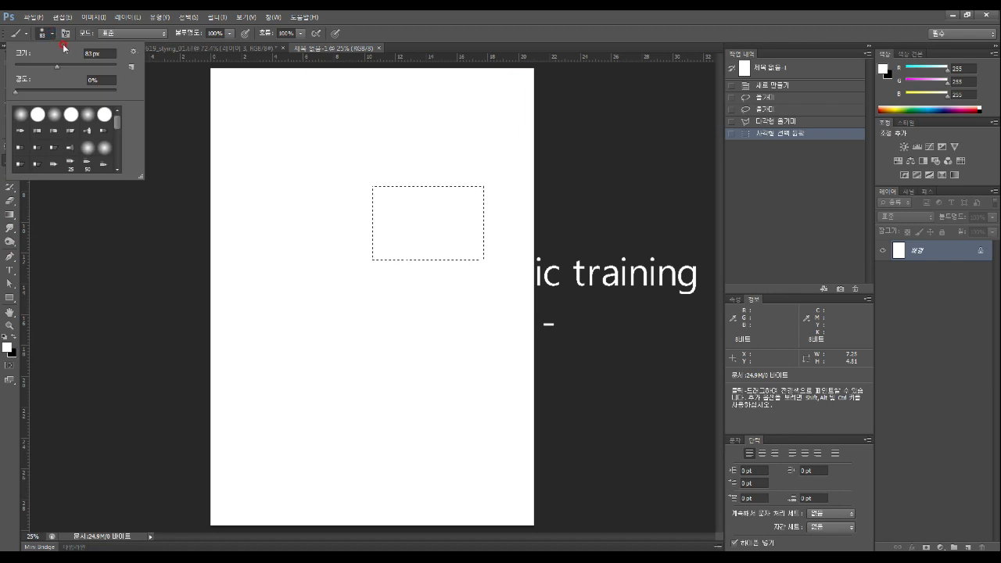
click(69, 66)
click(167, 120)
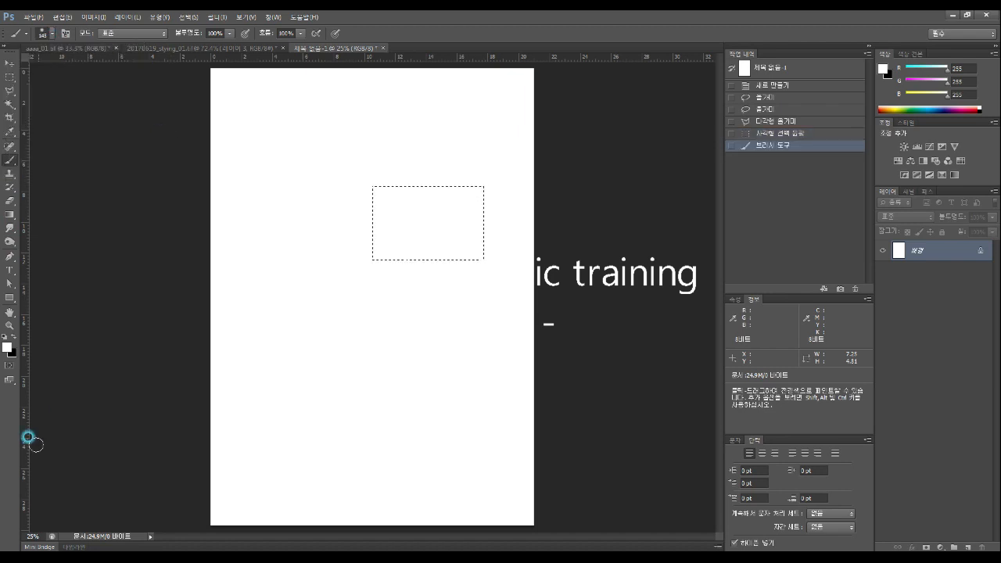
Set the foreground colour to bright cyan and paint strokes inside the rectangle
click(14, 335)
click(7, 346)
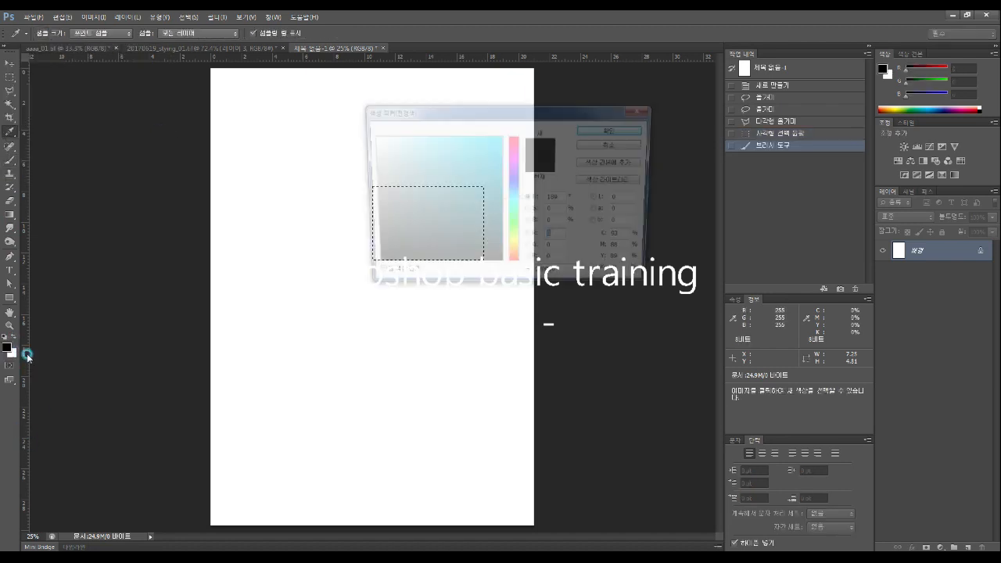
drag(476, 168, 528, 113)
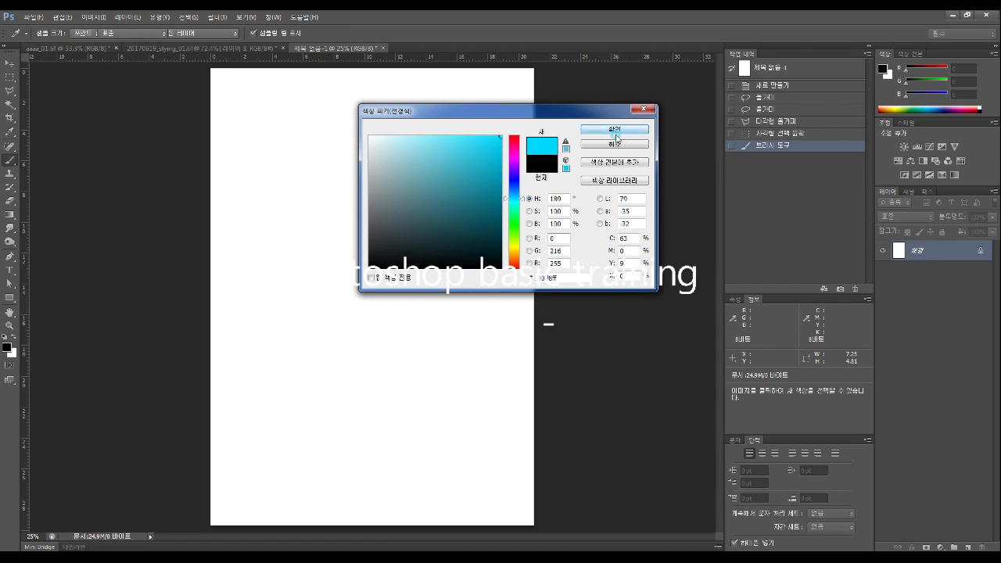
click(623, 131)
mouse_move(337, 207)
mouse_down()
mouse_move(487, 201)
mouse_move(430, 235)
mouse_move(336, 246)
mouse_move(415, 218)
mouse_move(449, 178)
mouse_up()
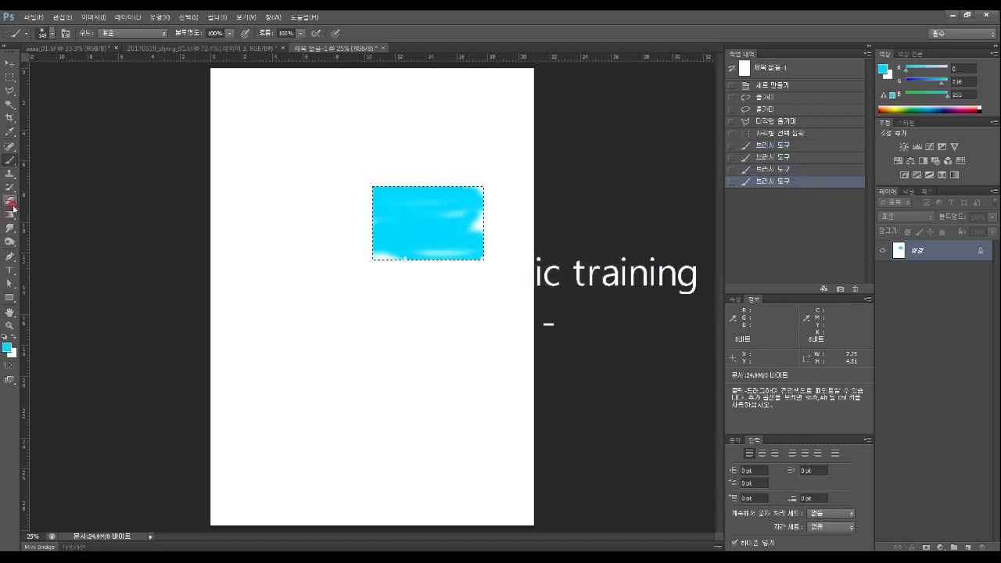
Fill the cyan rectangle with dark blue using the Paint Bucket
click(12, 220)
click(11, 202)
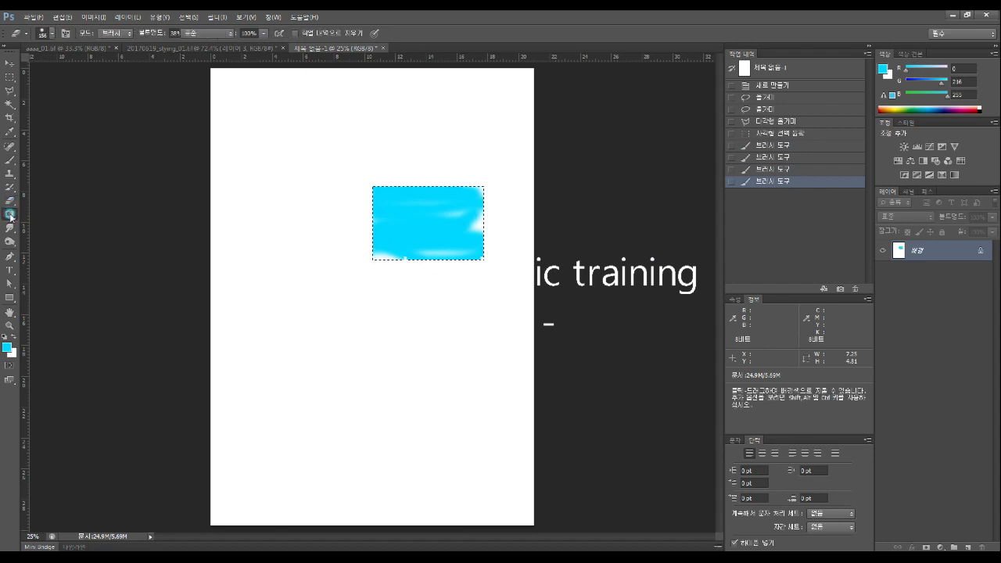
right_click(14, 214)
click(56, 222)
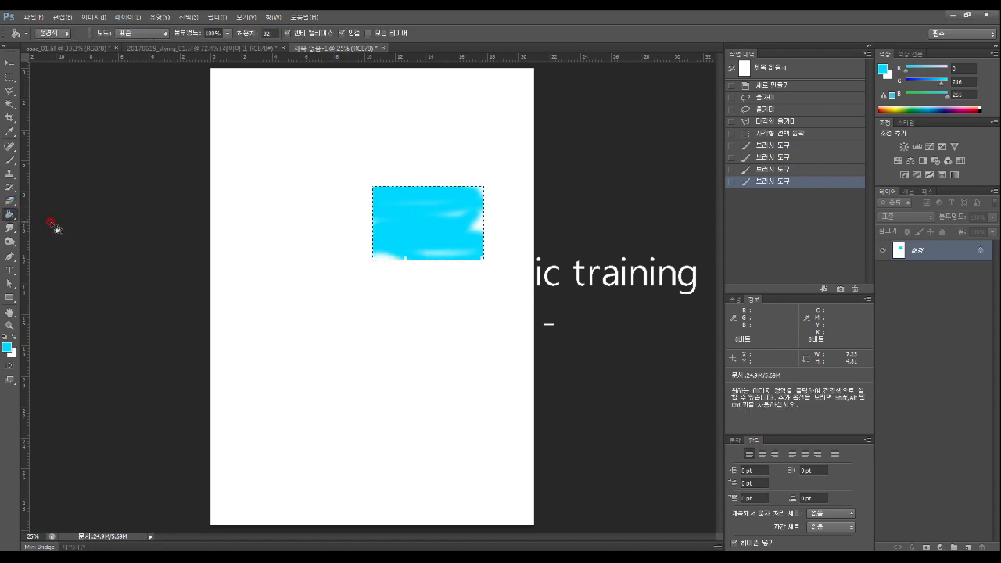
click(7, 348)
drag(486, 191, 549, 170)
drag(513, 199, 513, 179)
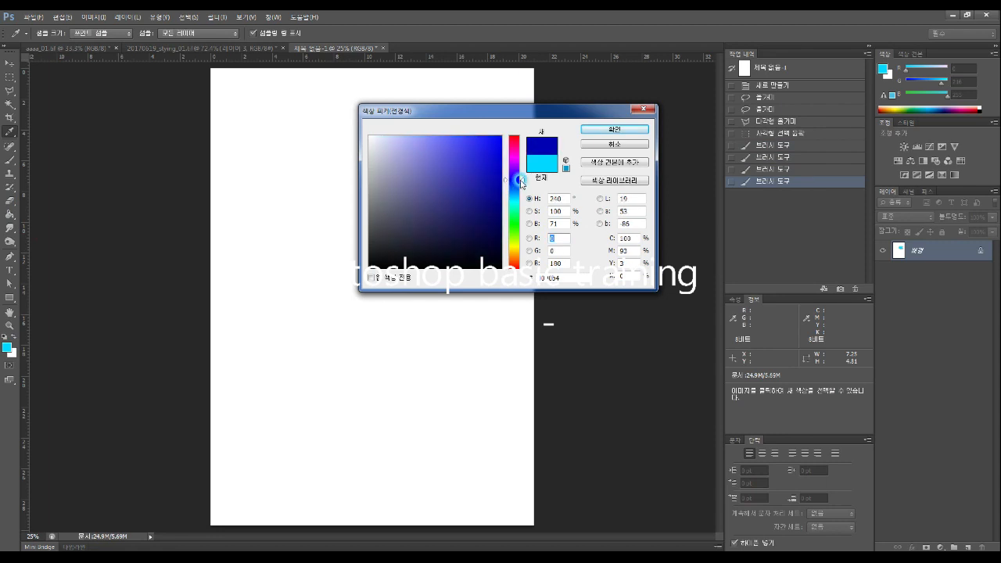
click(607, 130)
click(431, 209)
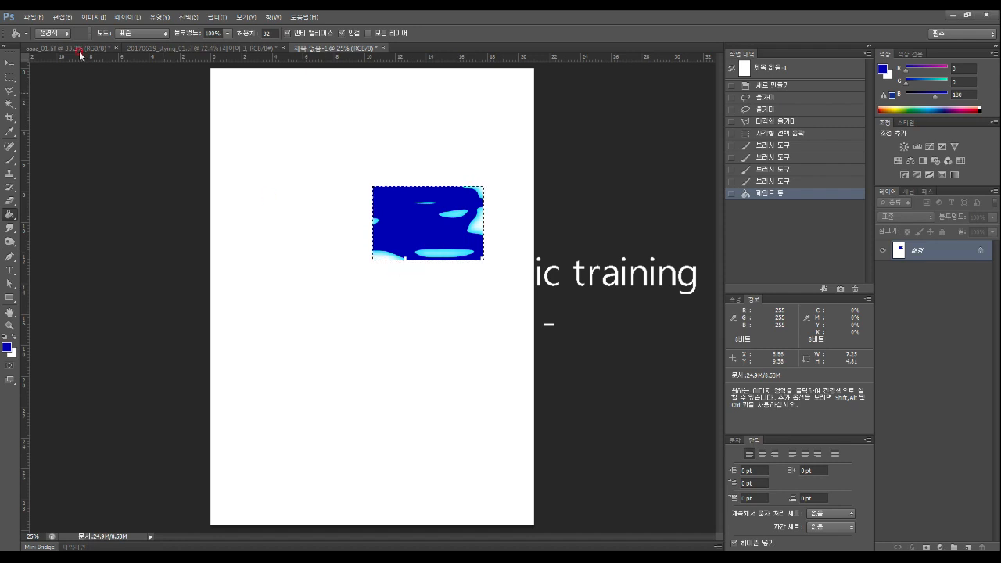
Drop the blue image selection and marquee a thin rectangle on the white page below it
click(9, 91)
click(275, 165)
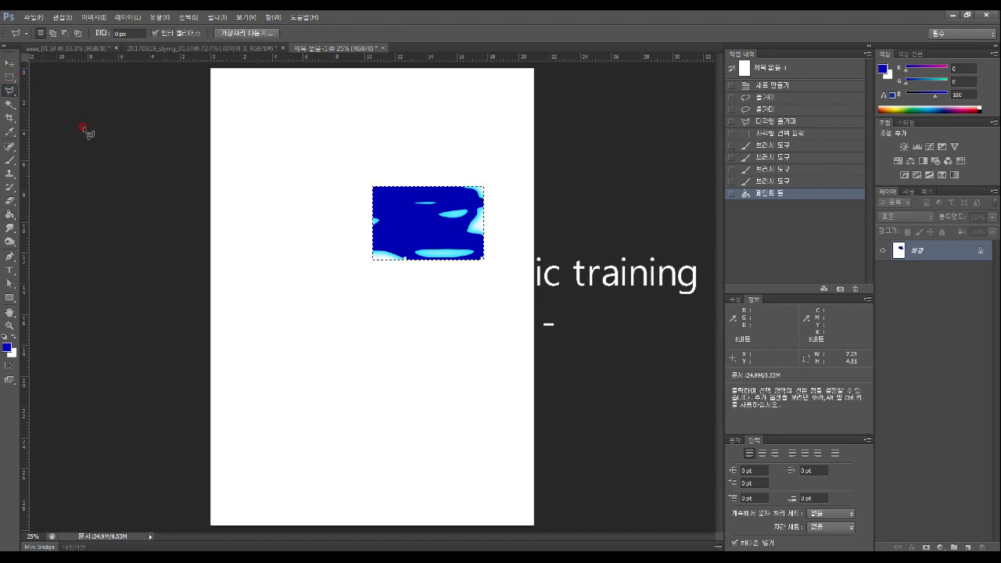
click(10, 77)
drag(268, 123, 395, 154)
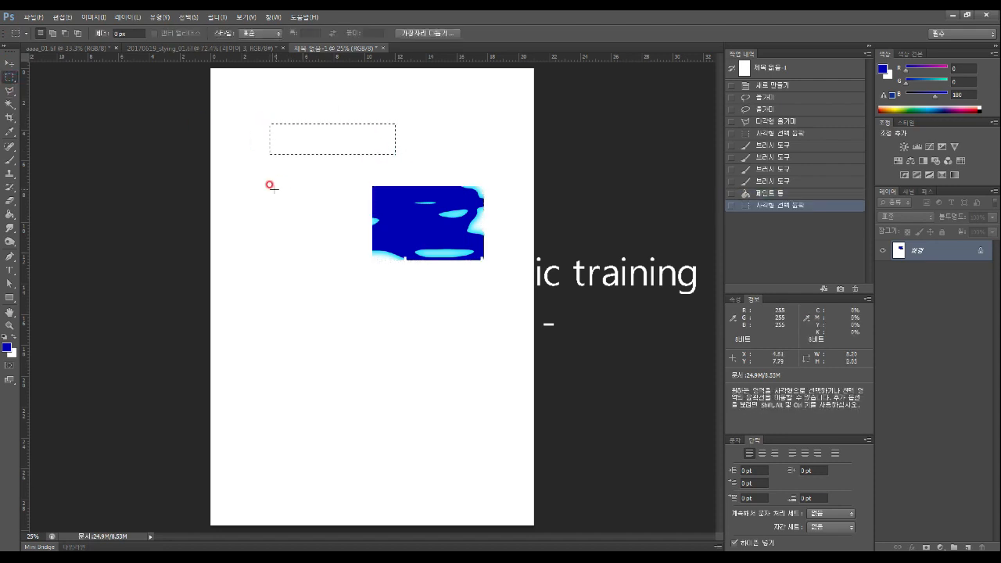
drag(267, 188, 352, 214)
drag(247, 233, 334, 258)
drag(253, 288, 384, 310)
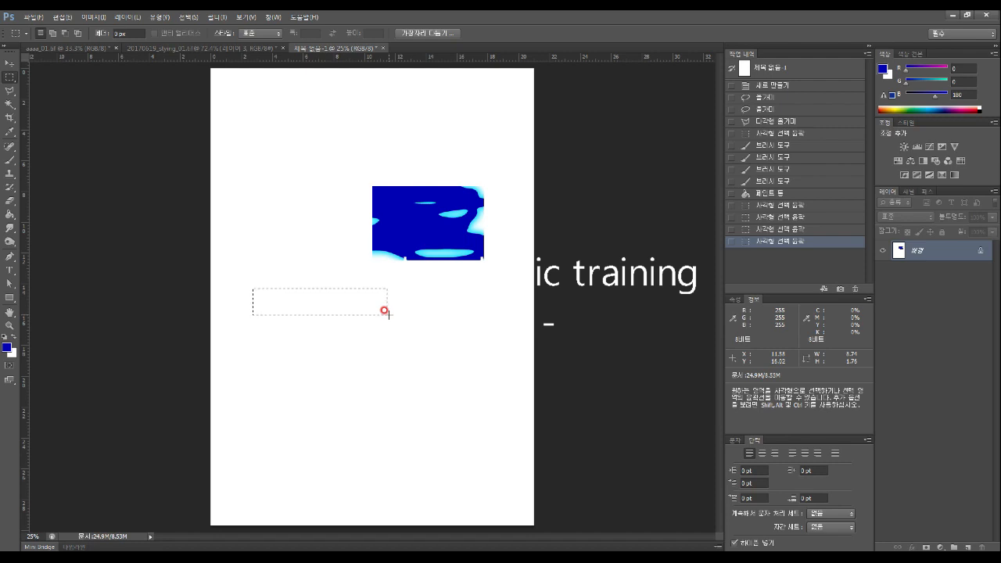
Draw a trial polygonal lasso selection near the page's upper left
click(9, 90)
click(252, 162)
click(275, 190)
click(284, 236)
click(269, 260)
click(248, 249)
click(238, 208)
click(243, 173)
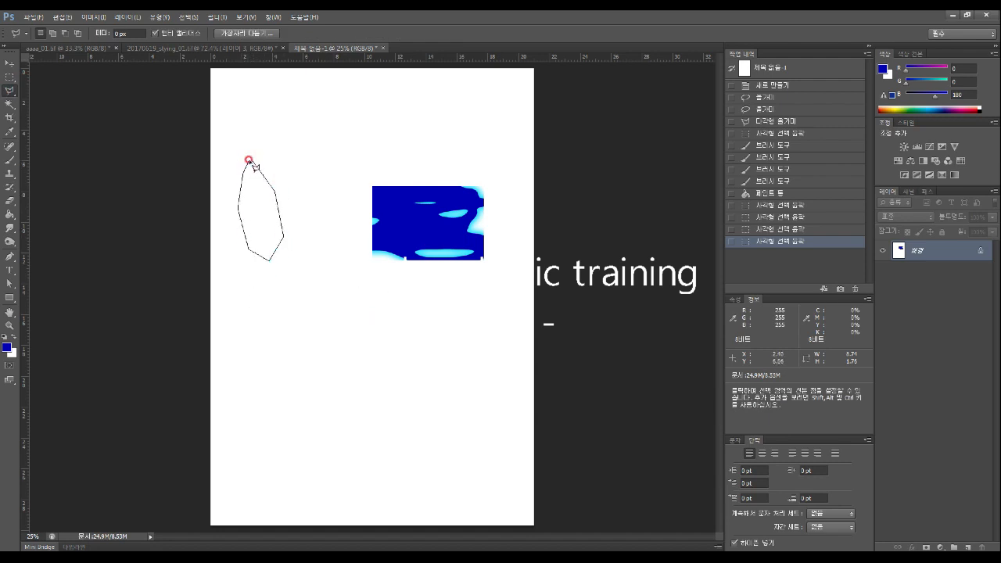
click(249, 161)
Draw a hexagonal polygon selection around the blue image, then deselect it
click(308, 174)
click(378, 138)
click(424, 138)
click(445, 186)
click(435, 235)
click(372, 274)
click(311, 254)
click(300, 176)
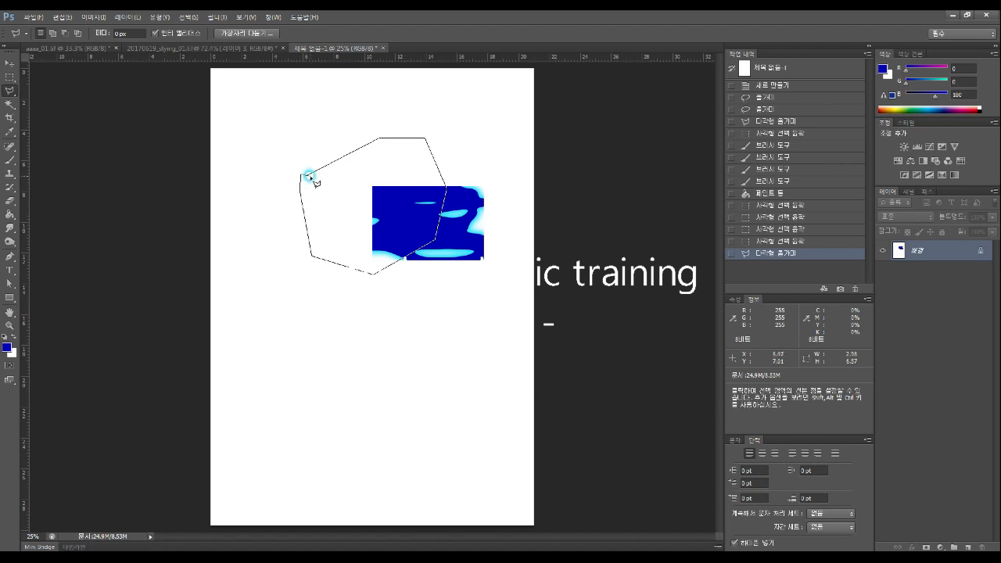
click(307, 174)
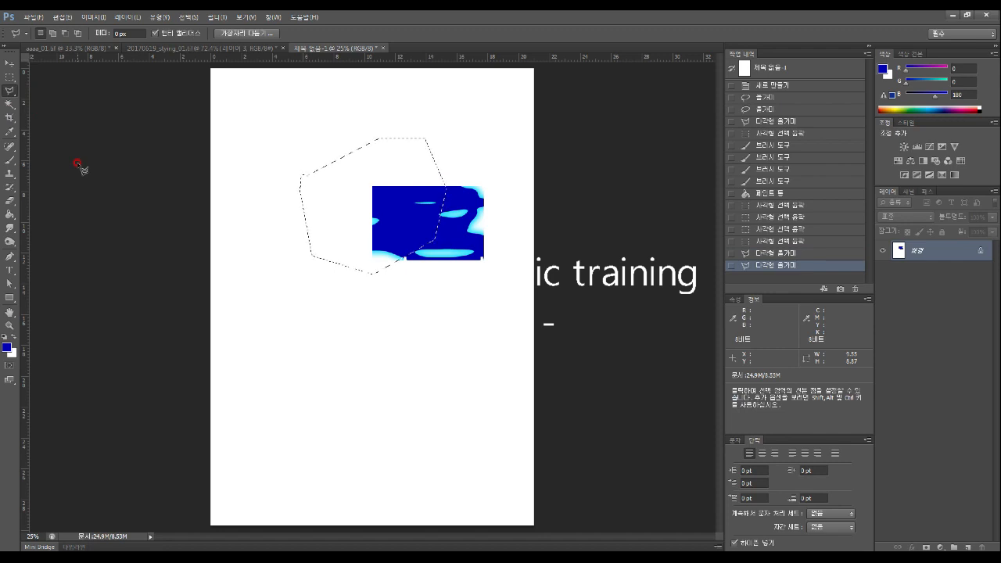
click(342, 340)
Delete the original Background layer
key(Escape)
click(9, 76)
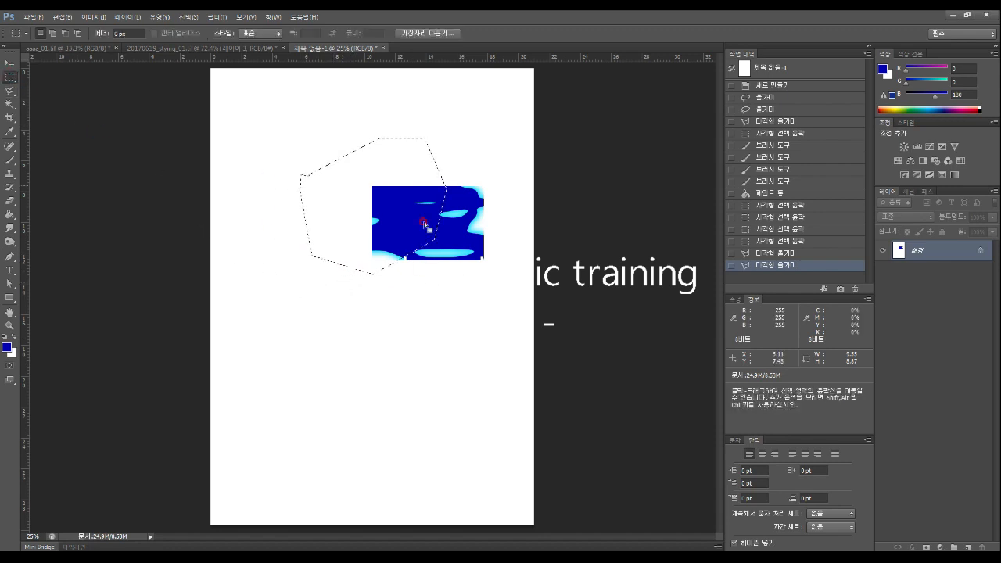
drag(958, 254, 967, 547)
drag(986, 471, 982, 546)
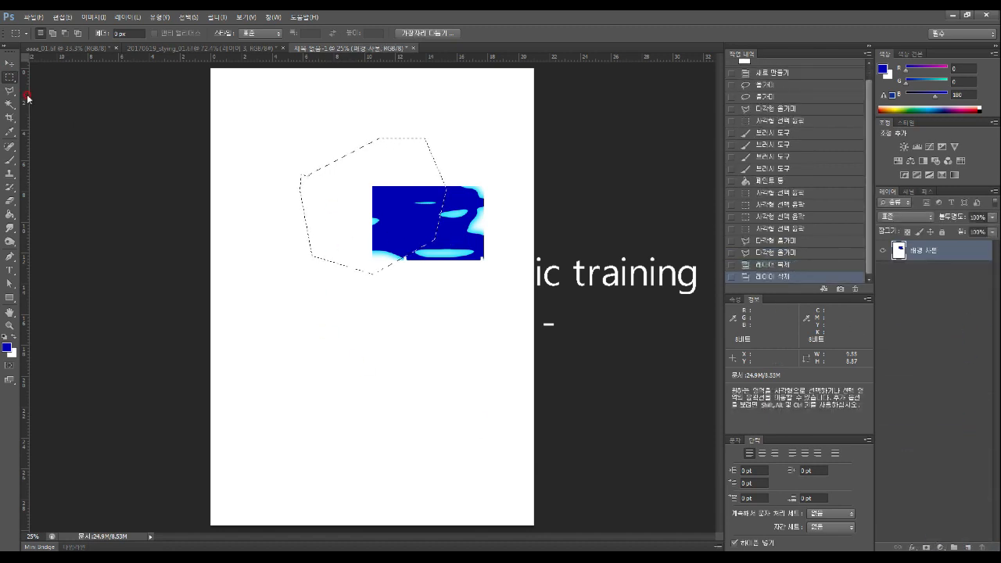
Marquee the blue image, erase it, and Paint Bucket-fill the area white
click(261, 230)
drag(328, 140, 508, 313)
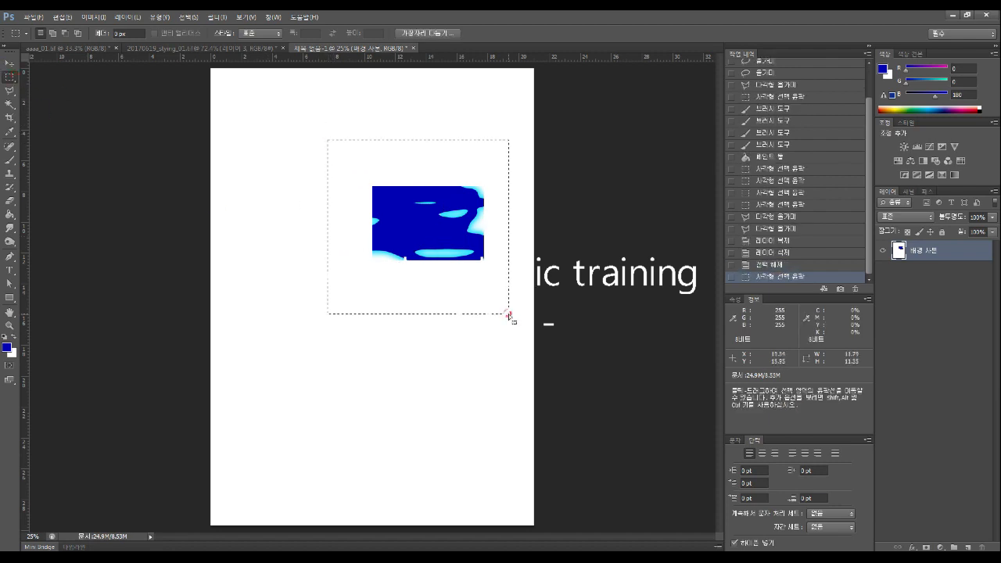
key(Delete)
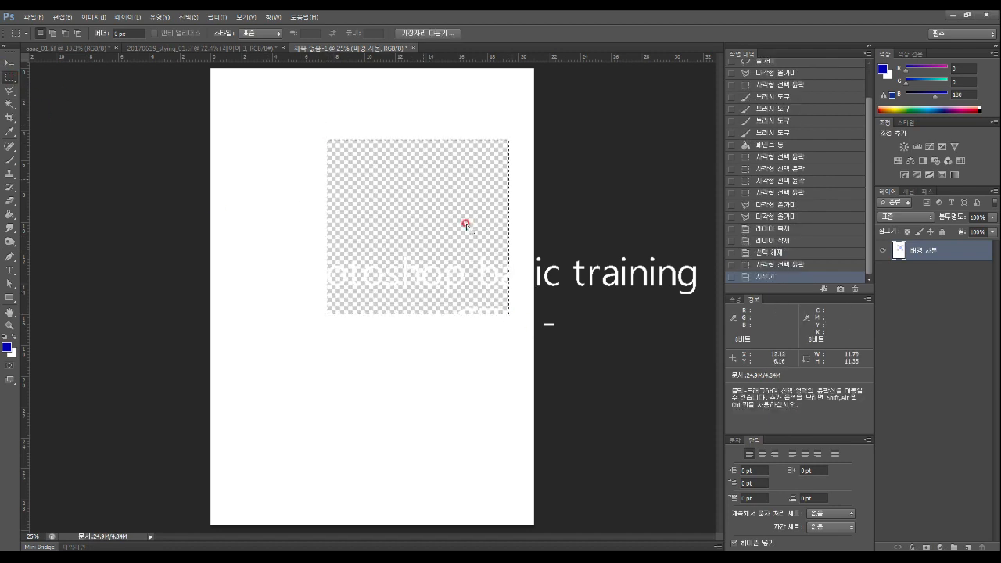
click(13, 336)
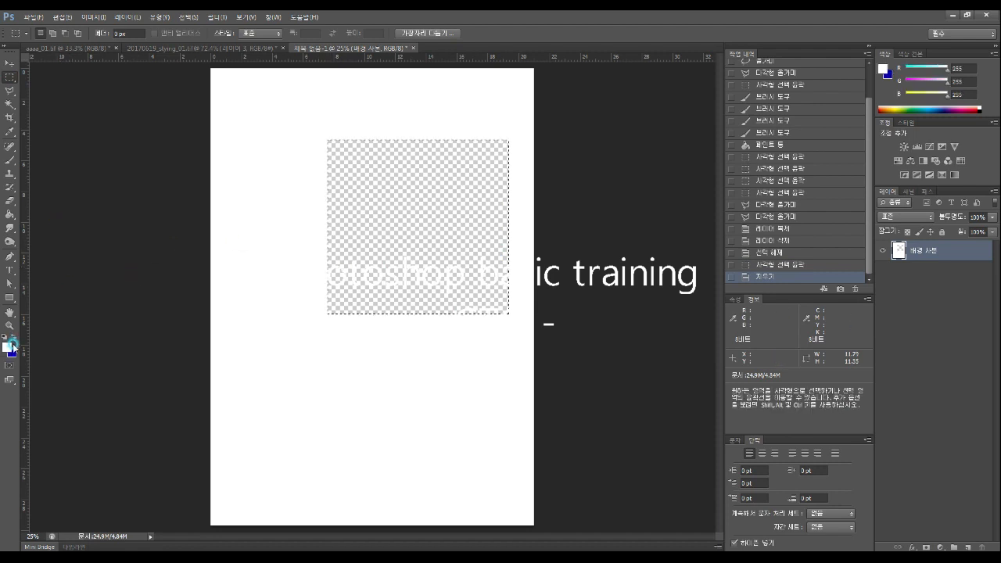
click(10, 213)
click(476, 232)
Deselect and add a new empty Layer 1
key(m)
key(ctrl+d)
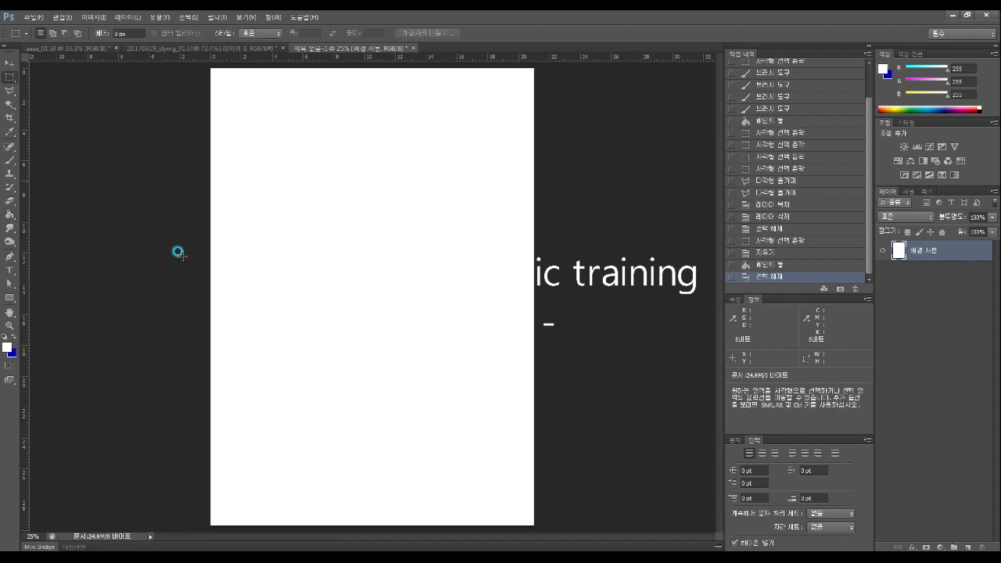
click(968, 547)
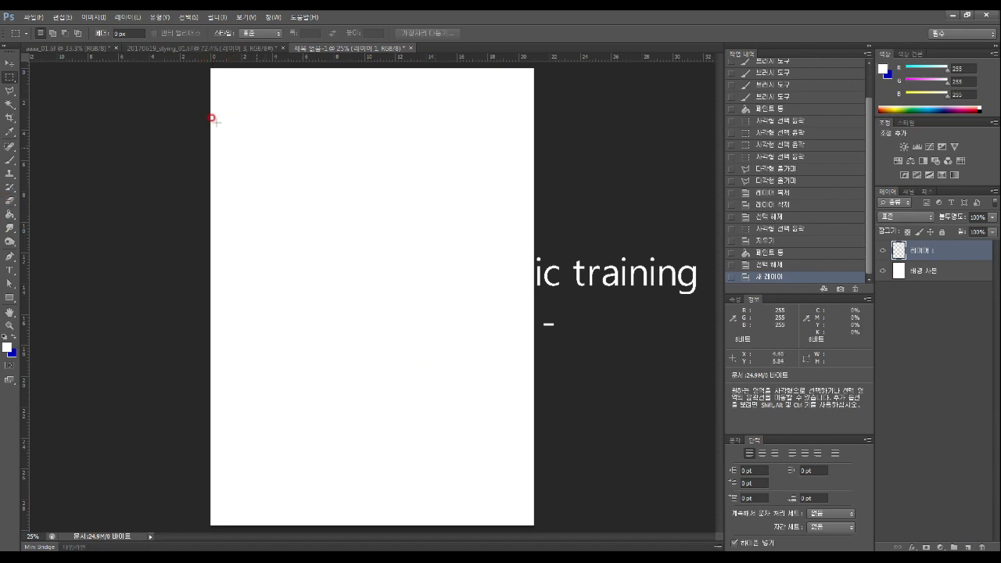
Rotate the canvas 90° clockwise via Image > Image Rotation
click(93, 17)
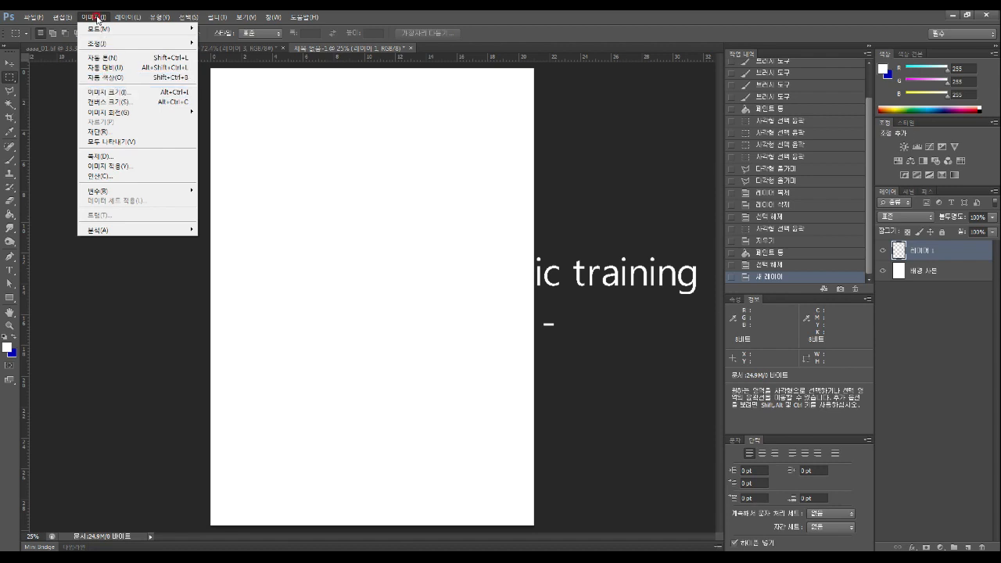
mouse_move(33, 17)
mouse_move(93, 16)
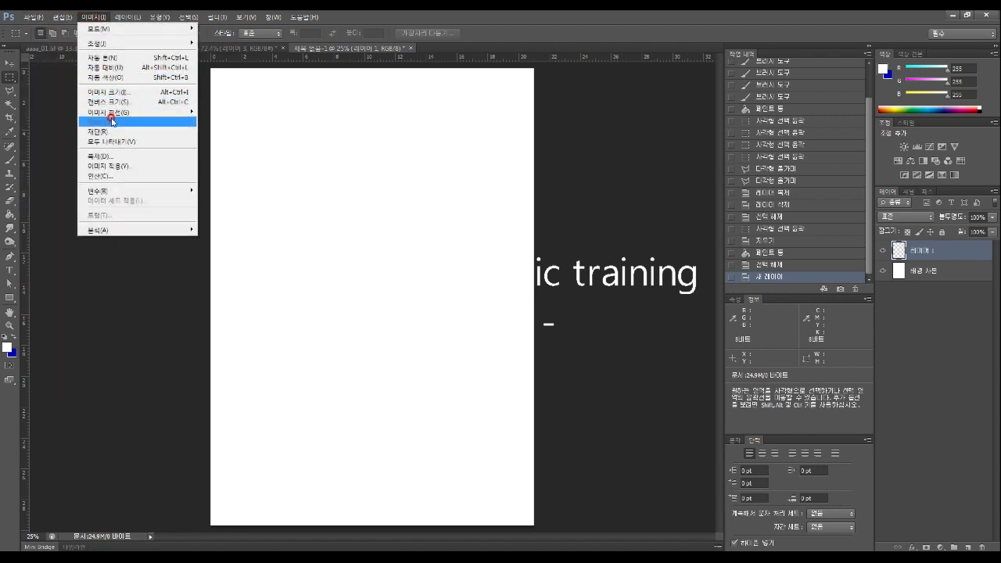
mouse_move(113, 112)
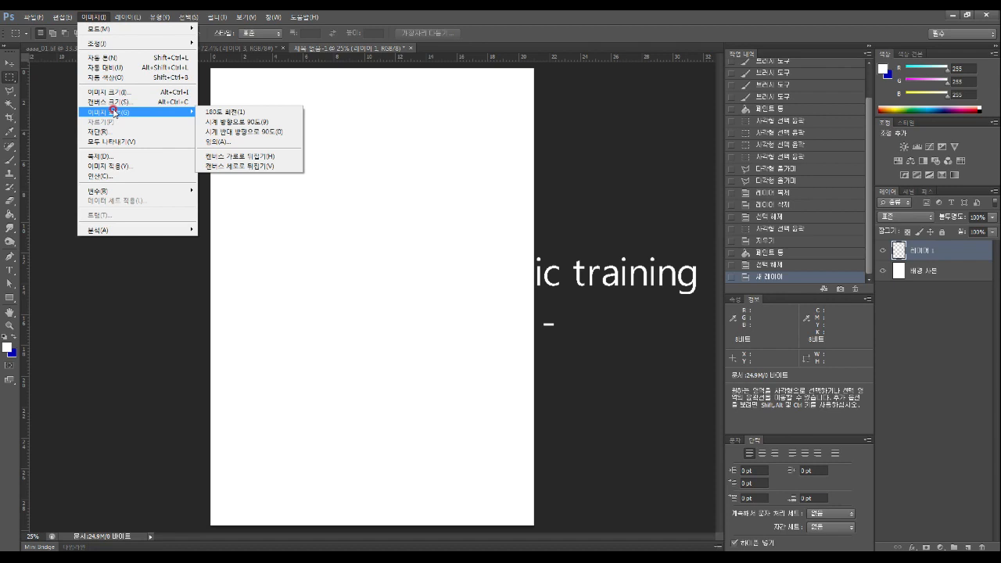
click(244, 123)
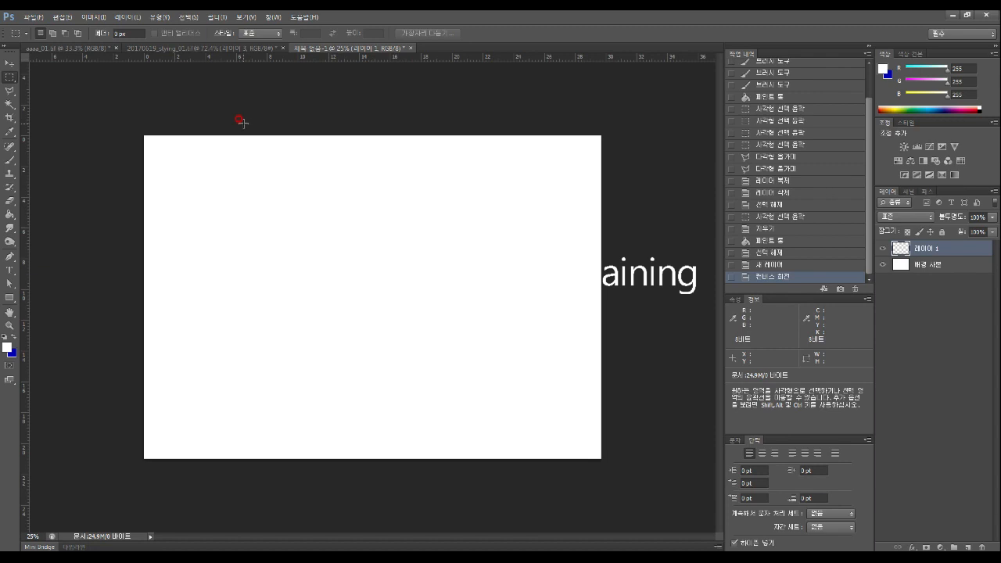
Marquee a small bar near the top-left corner of the landscape page
click(12, 63)
click(11, 77)
click(168, 149)
drag(163, 152, 233, 166)
click(225, 165)
click(232, 167)
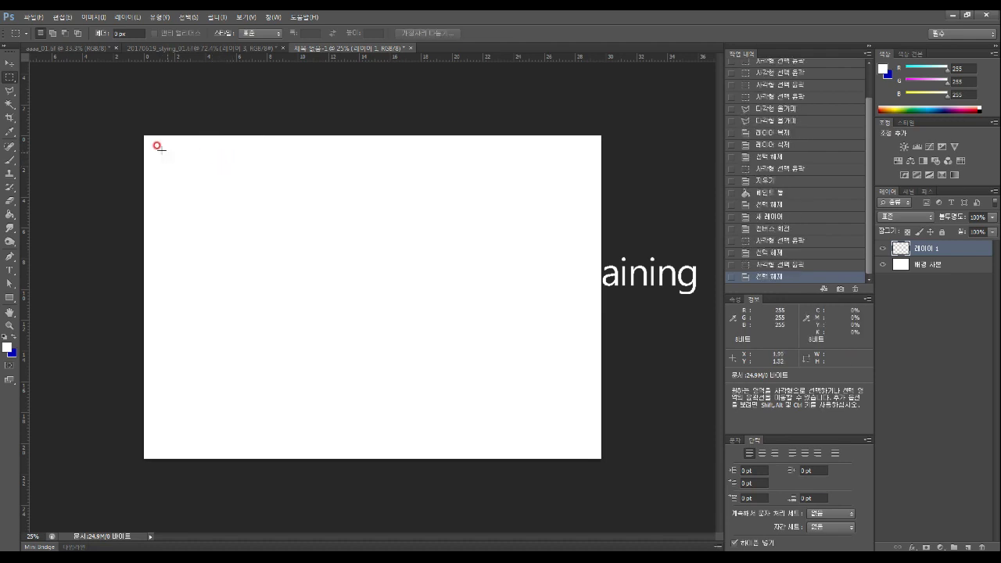
drag(158, 149, 219, 166)
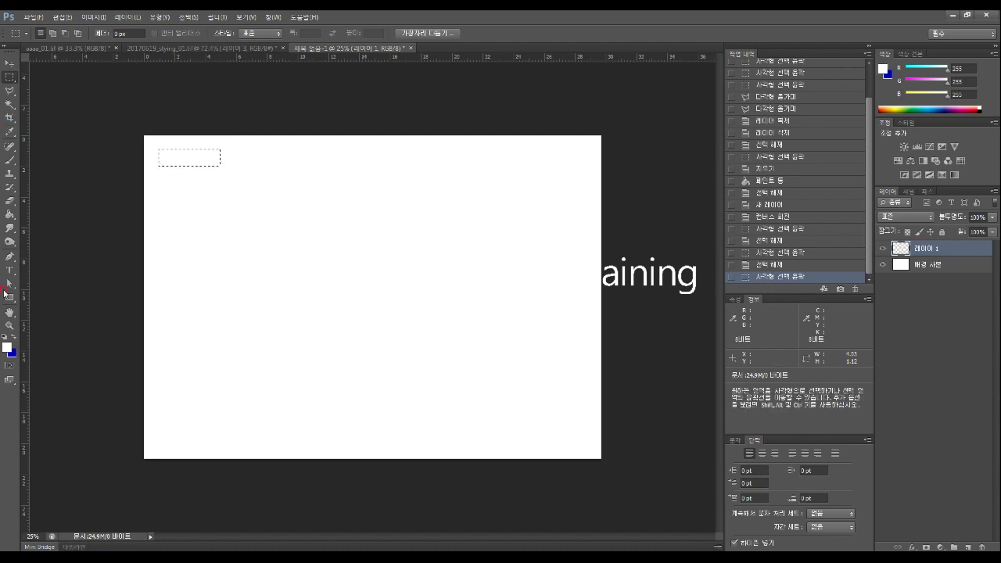
Choose a colour in the Color Picker and Paint Bucket-fill the small bar
click(11, 213)
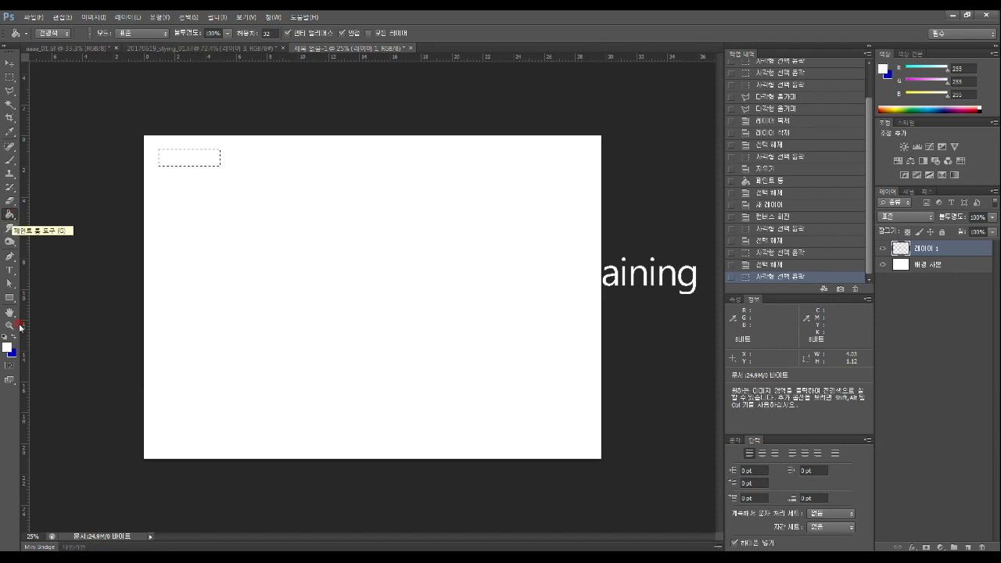
click(9, 349)
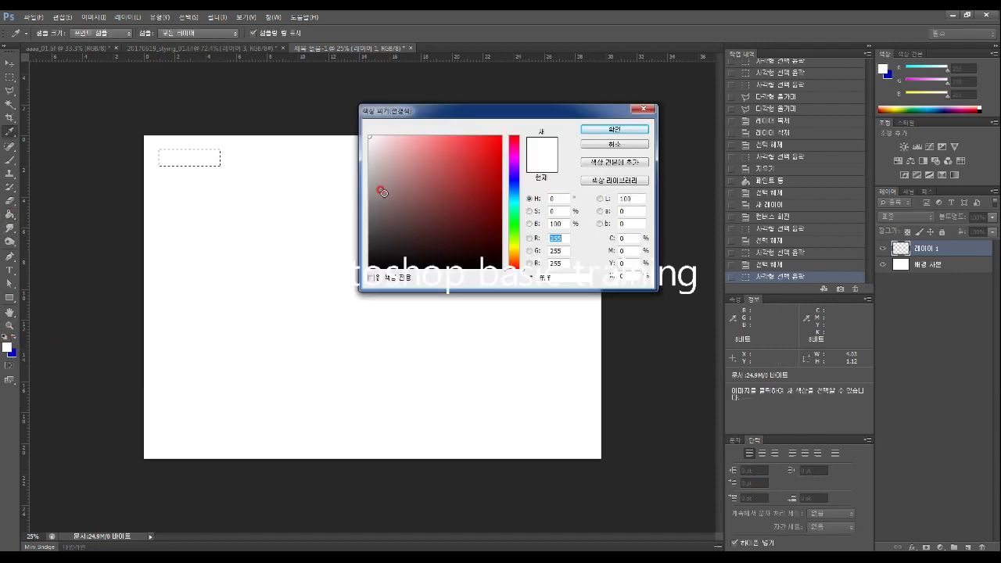
drag(527, 271, 518, 133)
click(610, 129)
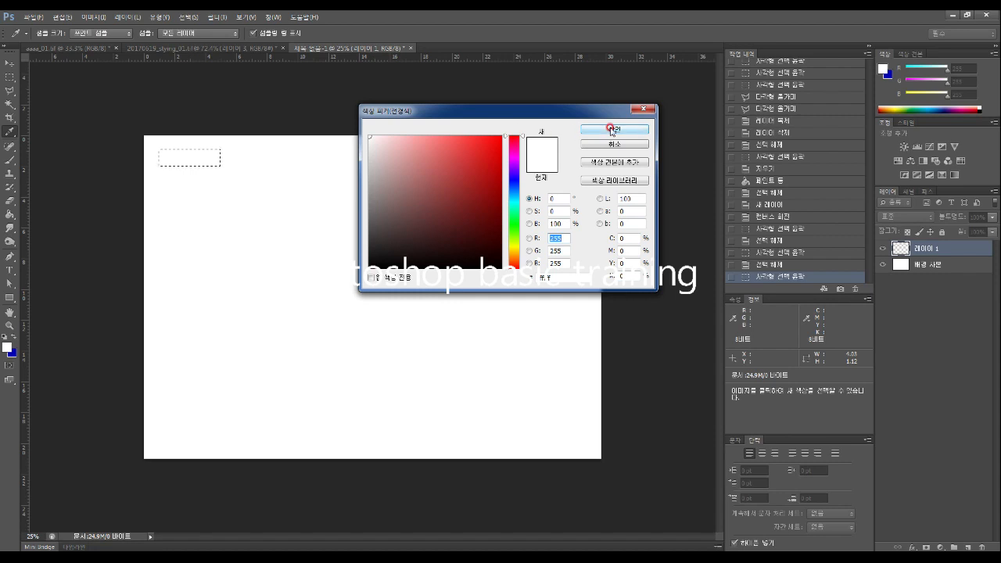
click(172, 151)
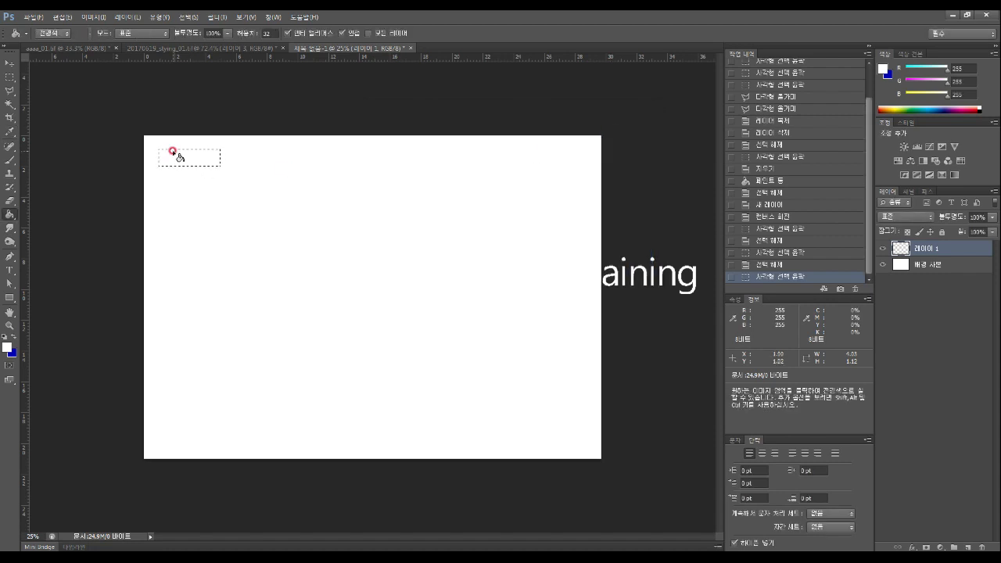
click(183, 158)
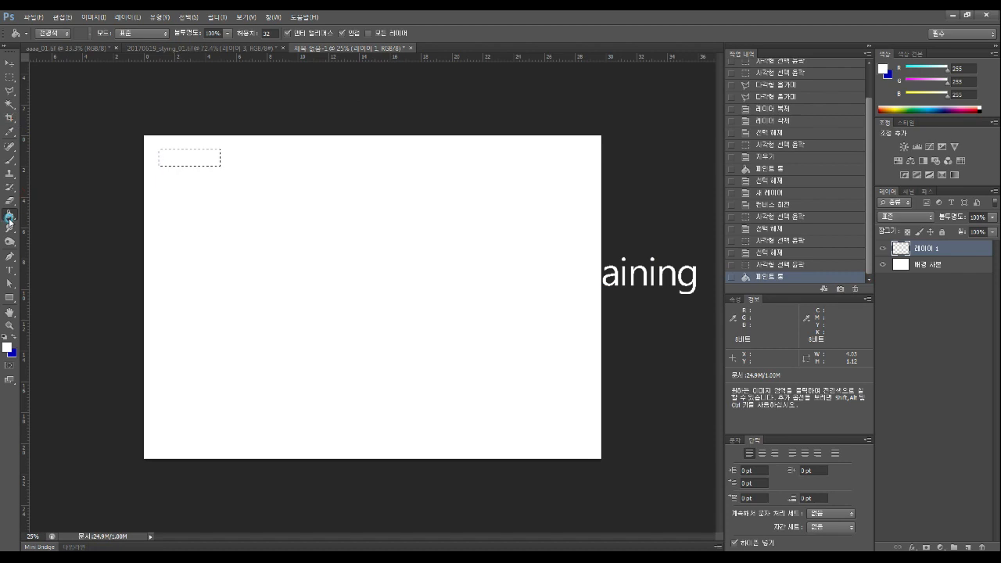
click(179, 157)
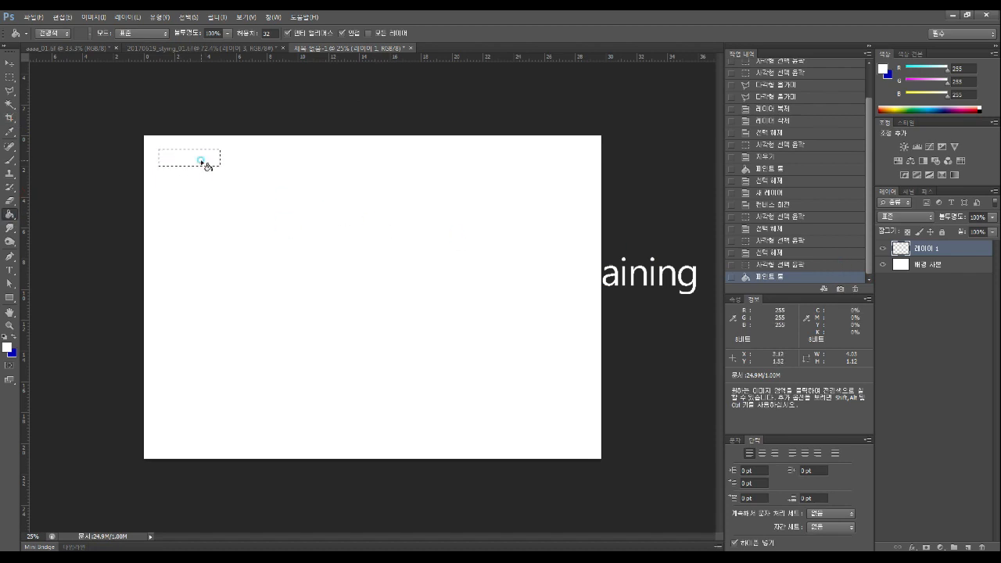
Set the foreground to pure red (255,0,0) and fill the bar red
click(202, 162)
click(7, 346)
click(501, 137)
click(610, 130)
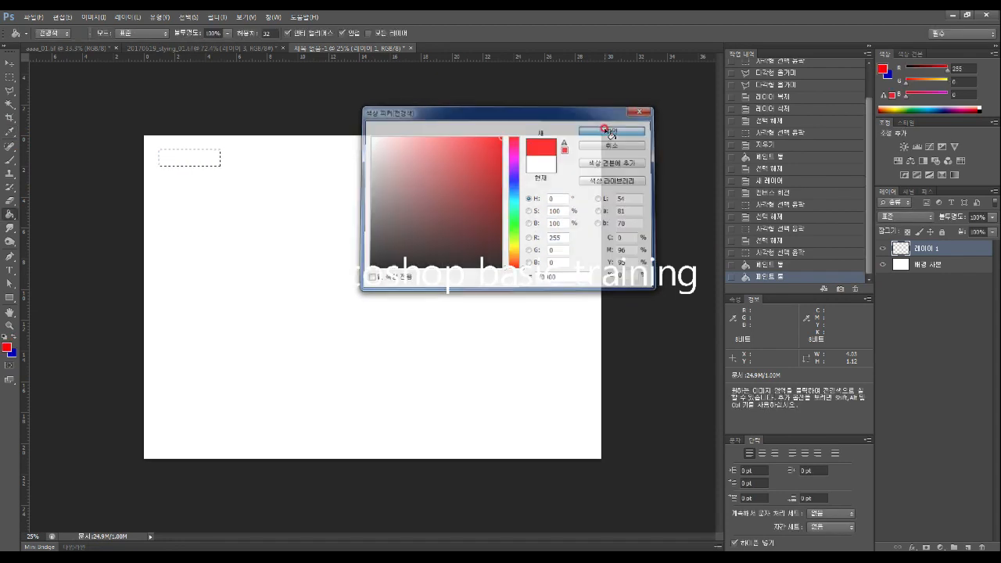
click(196, 161)
click(7, 77)
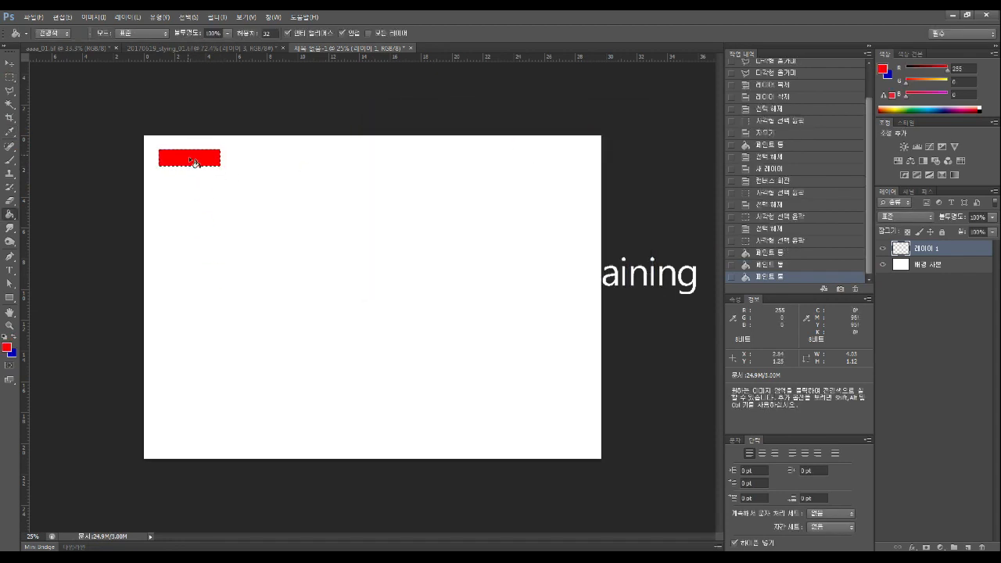
On new Layer 2, shift the marquee below the red bar and fill it orange
click(966, 546)
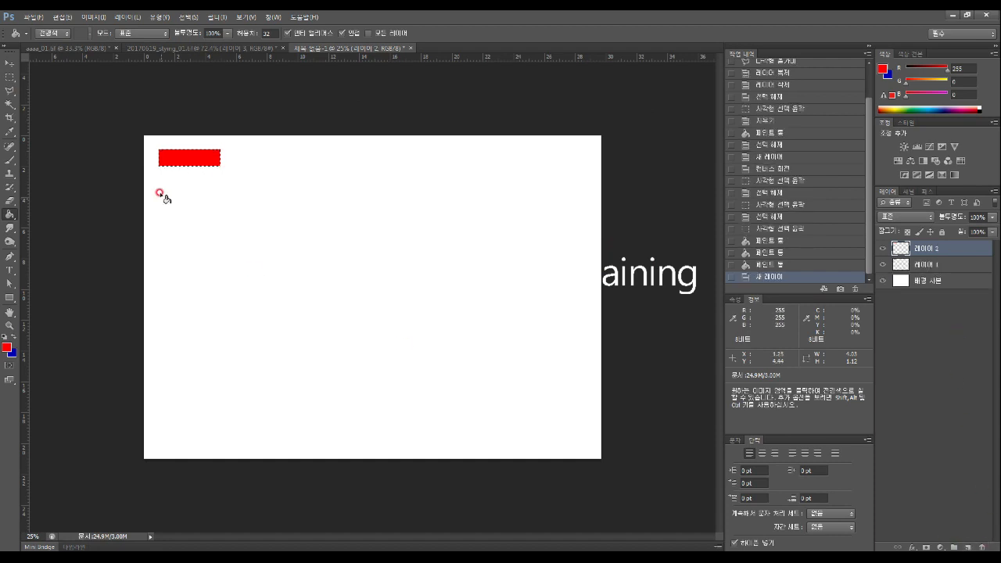
click(10, 78)
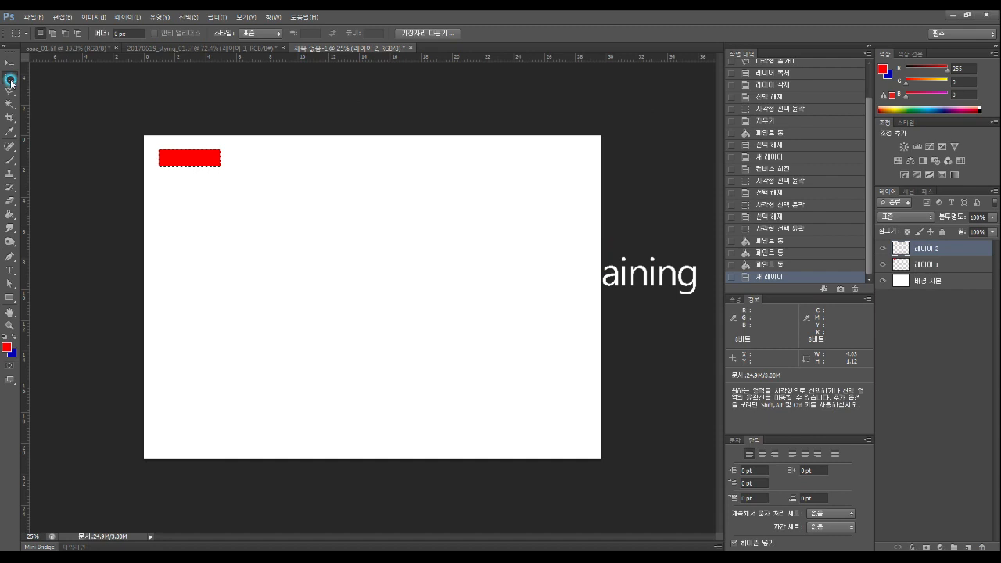
drag(197, 163, 196, 183)
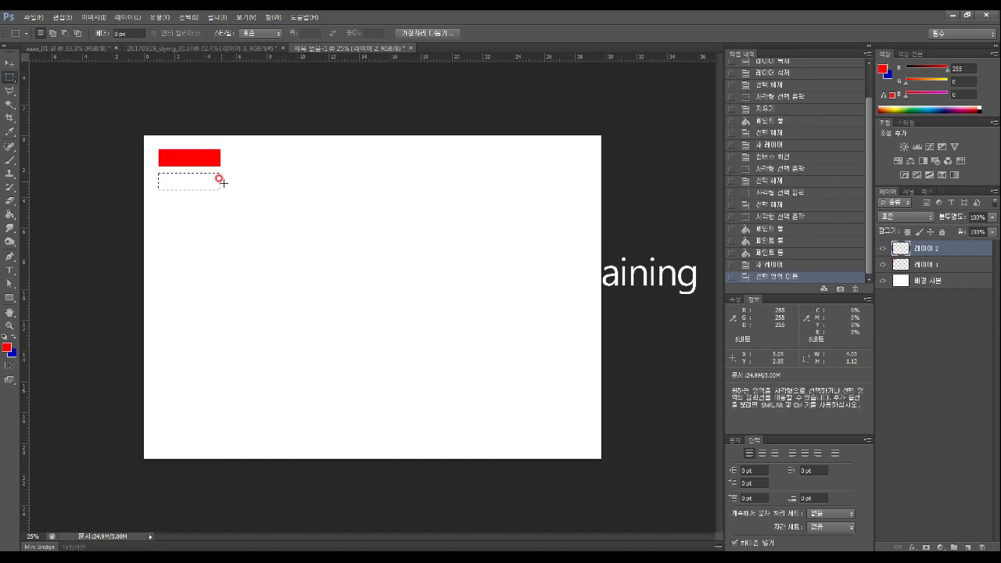
click(7, 346)
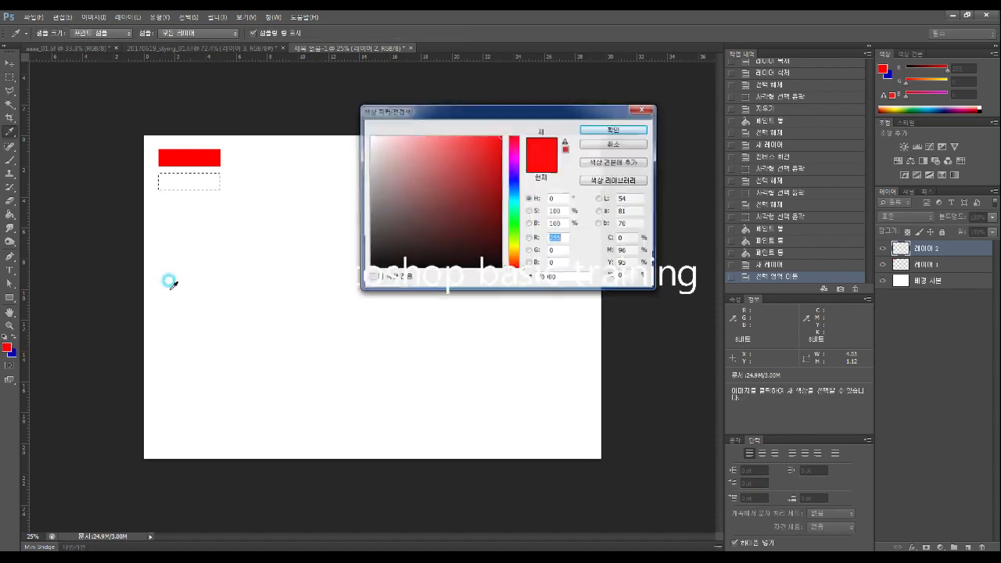
drag(520, 146, 522, 255)
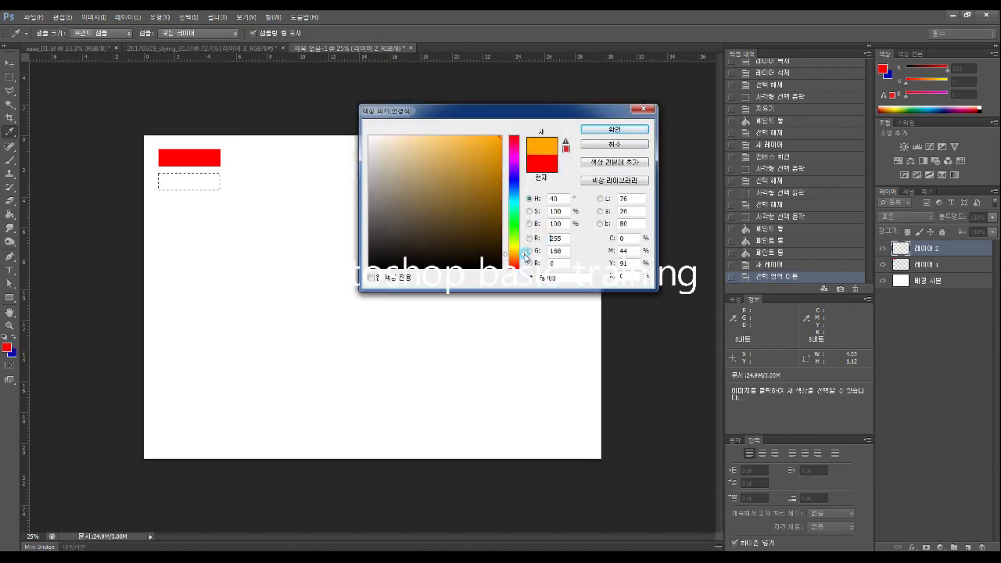
click(606, 127)
key(m)
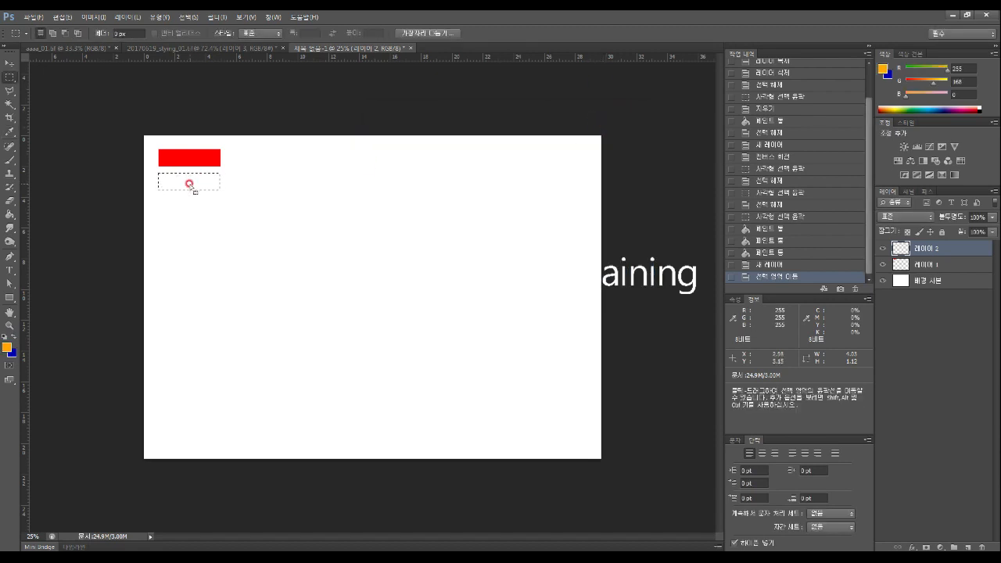
click(9, 213)
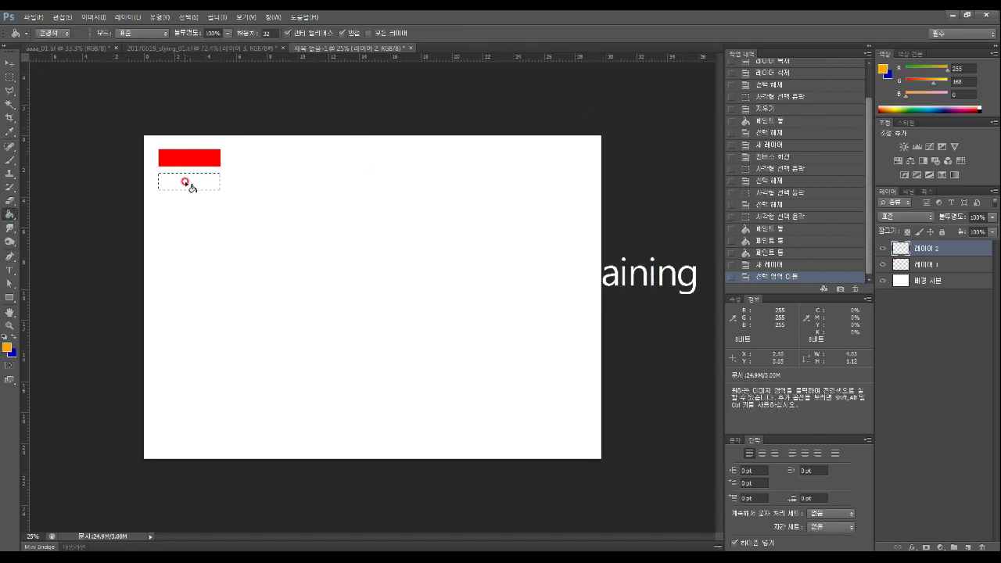
click(195, 185)
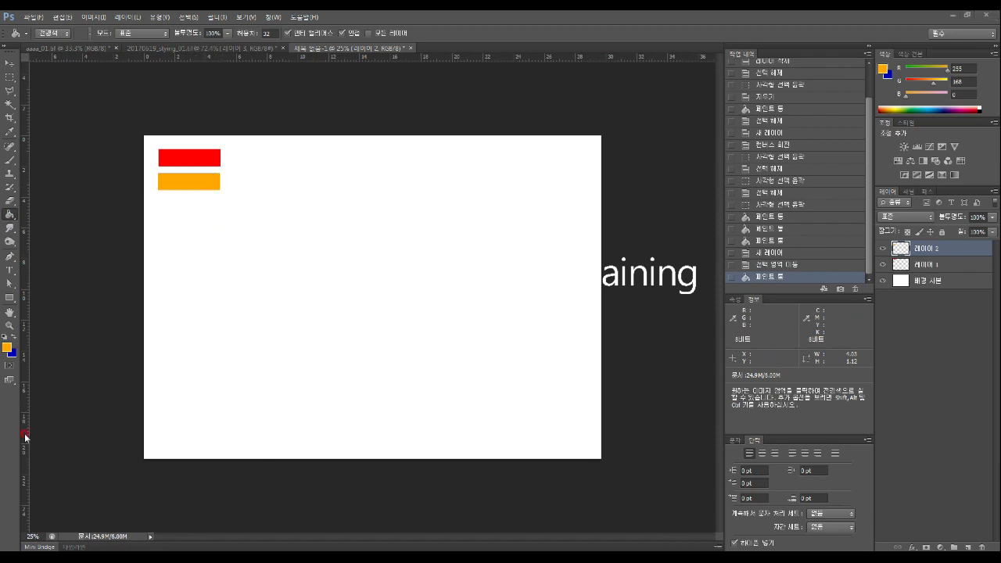
click(9, 103)
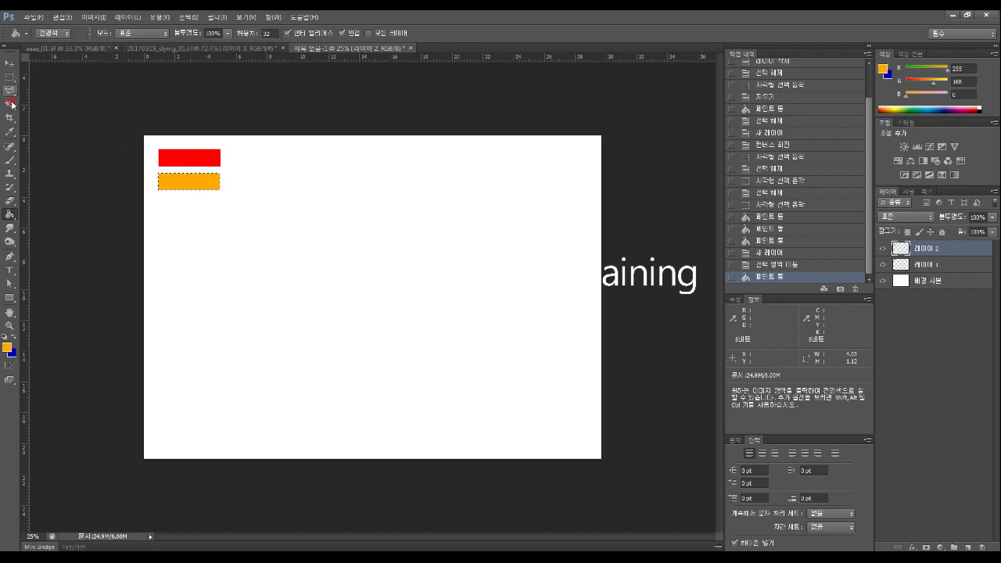
Magic Wand the red bar, shift the selection below orange, and add Layer 3
key(w)
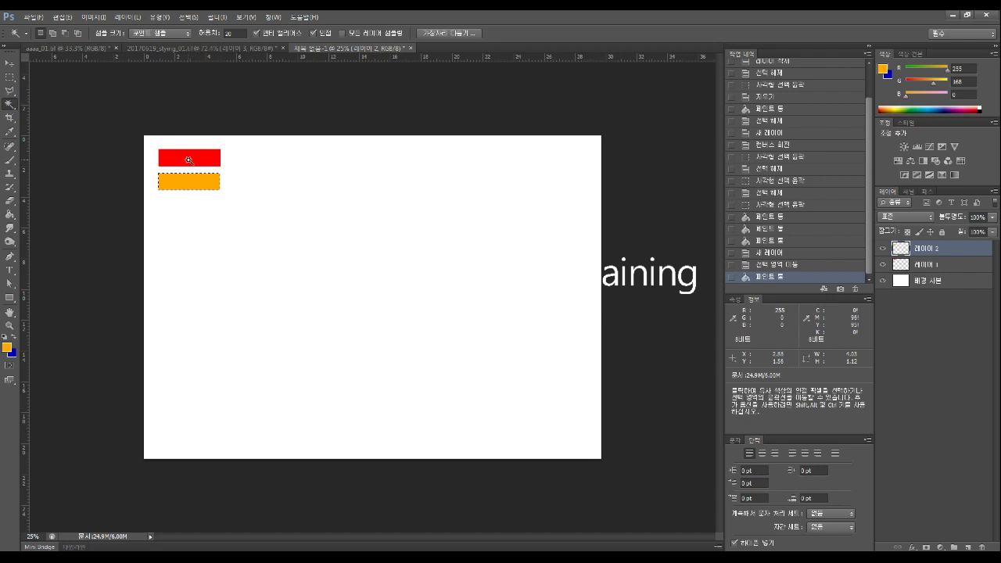
click(186, 158)
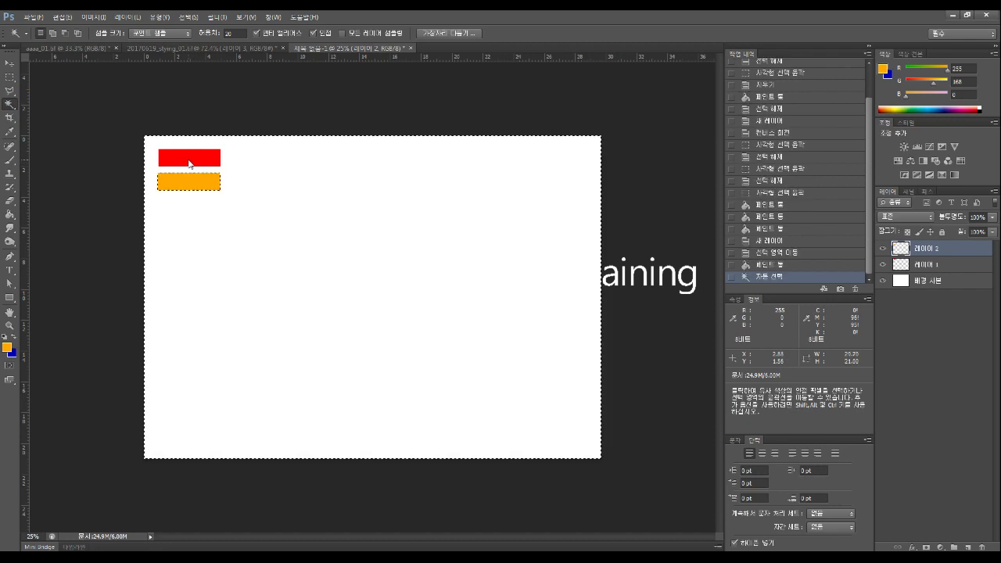
click(946, 268)
key(ctrl+d)
click(188, 161)
click(8, 78)
drag(181, 160, 181, 207)
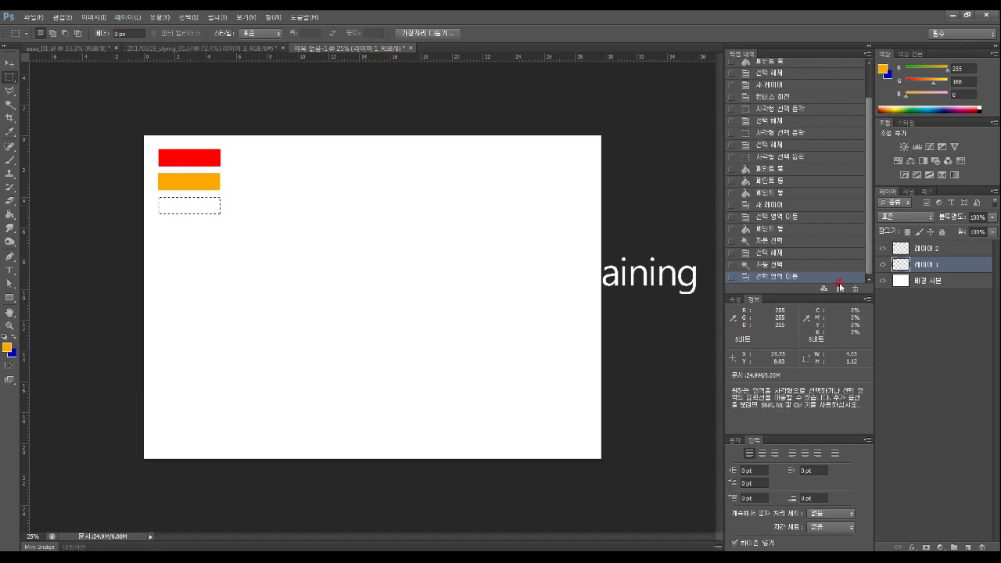
click(942, 249)
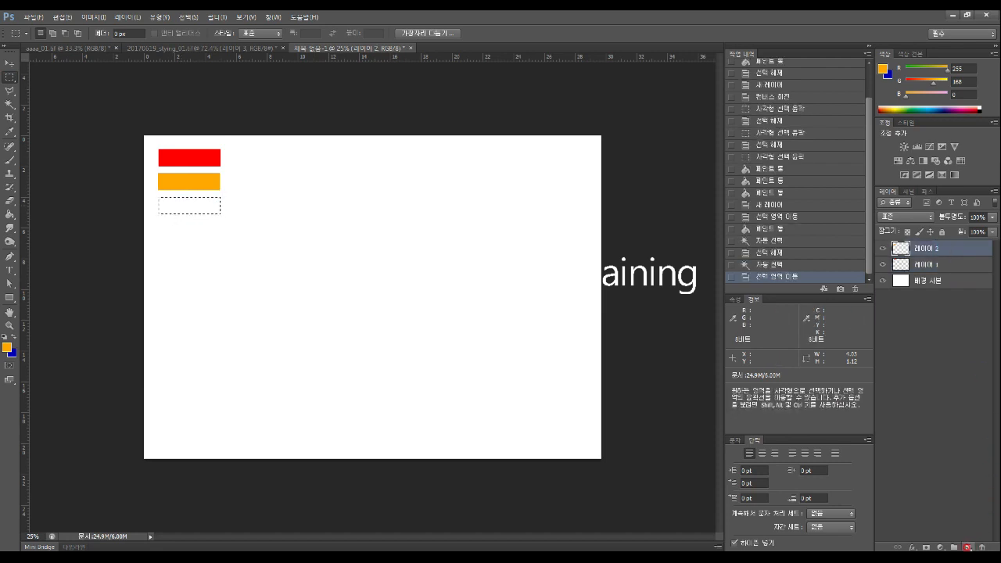
click(966, 547)
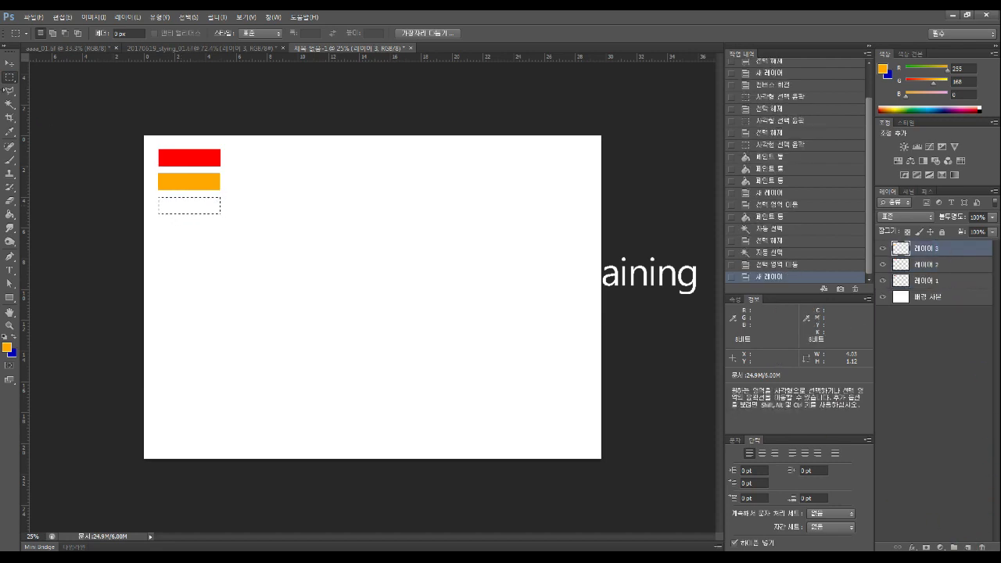
Fill the selection yellow, then move the marquee beneath the yellow bar
click(10, 214)
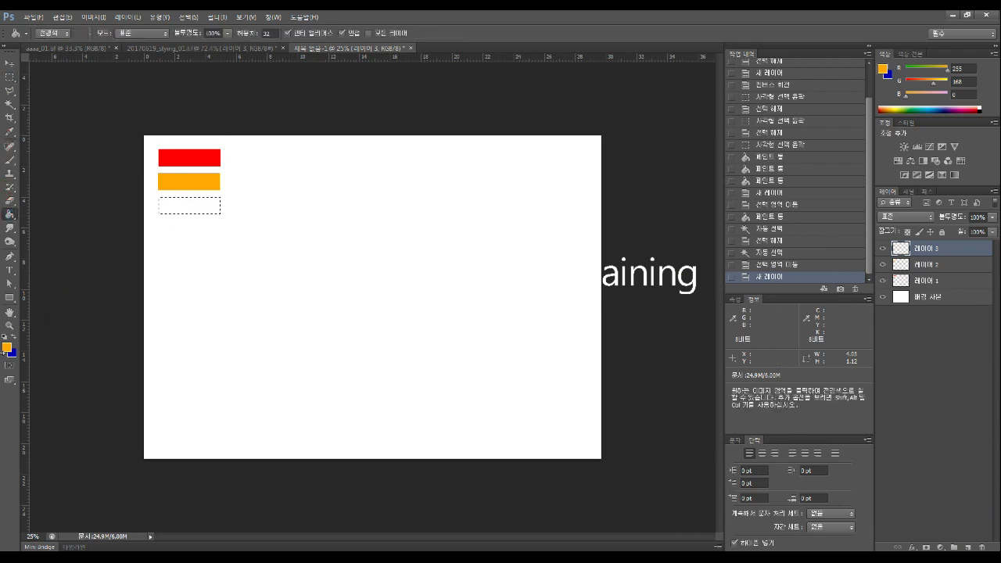
click(7, 350)
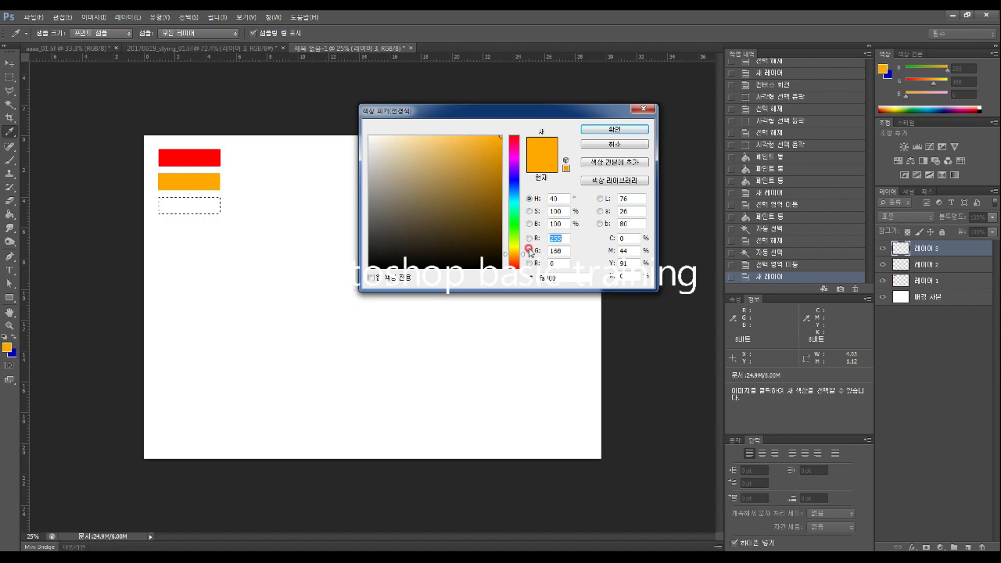
drag(524, 257, 524, 247)
click(625, 130)
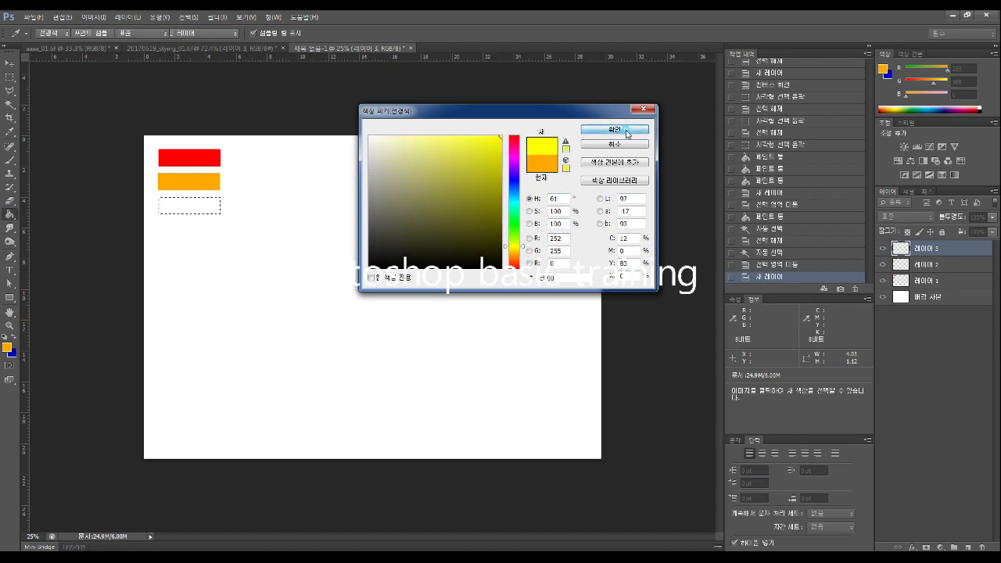
click(197, 207)
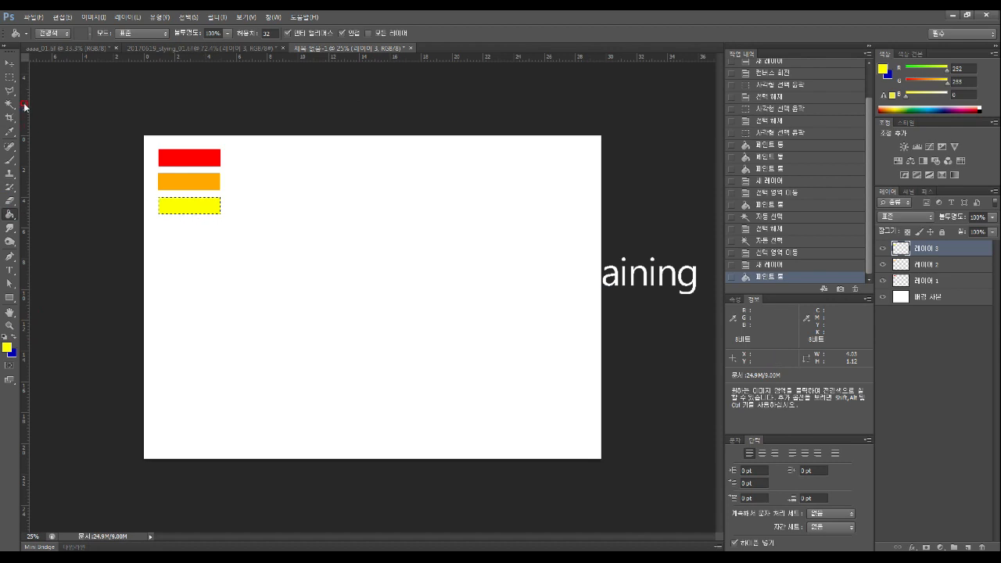
click(8, 77)
drag(194, 209, 192, 232)
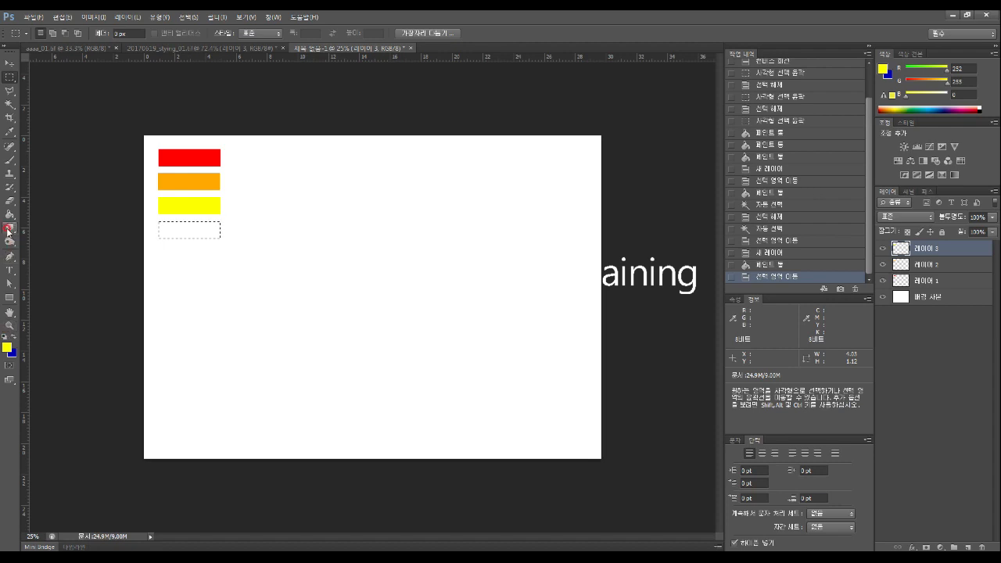
Fill the selection green and move the marquee beneath the green bar
click(6, 346)
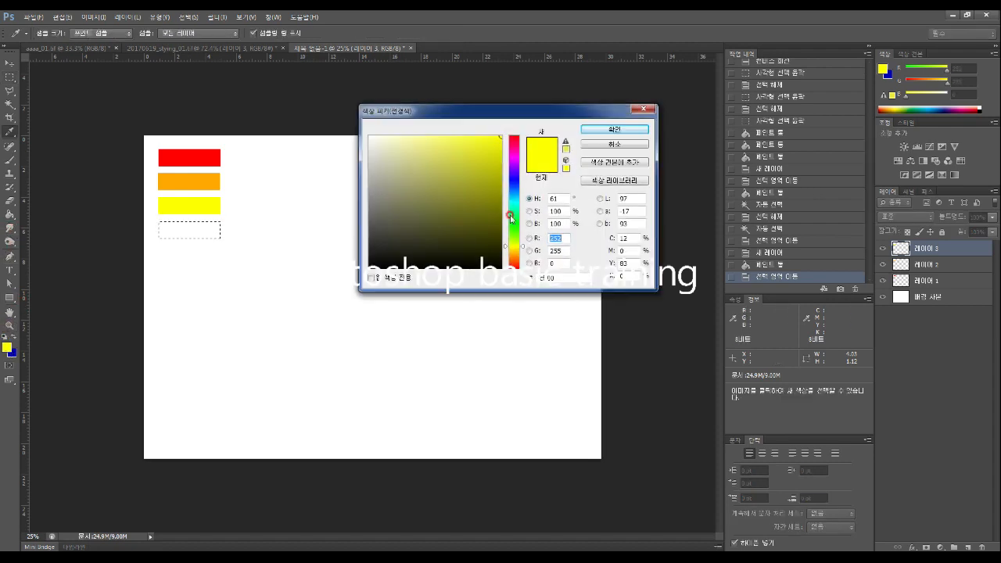
drag(524, 249, 523, 227)
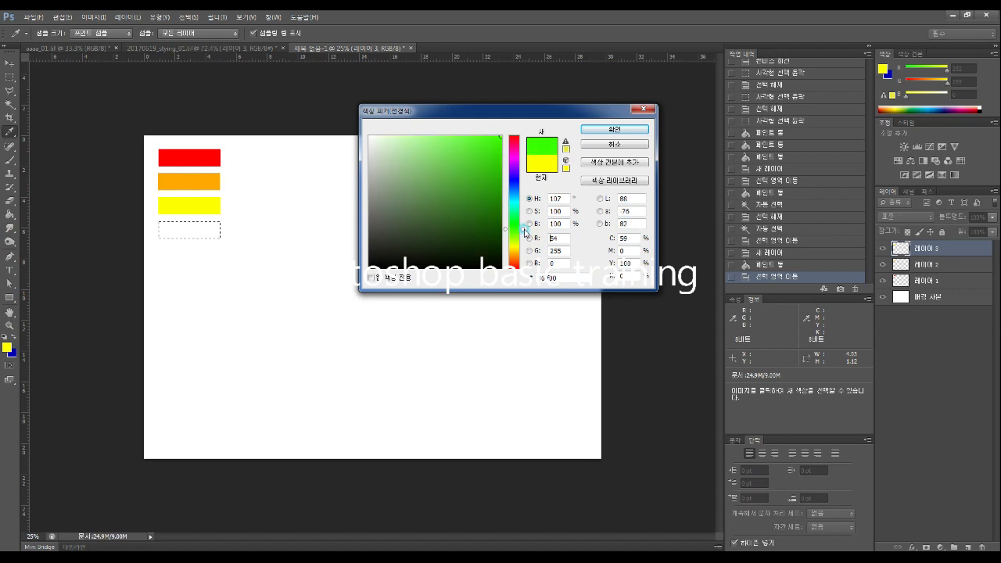
click(614, 129)
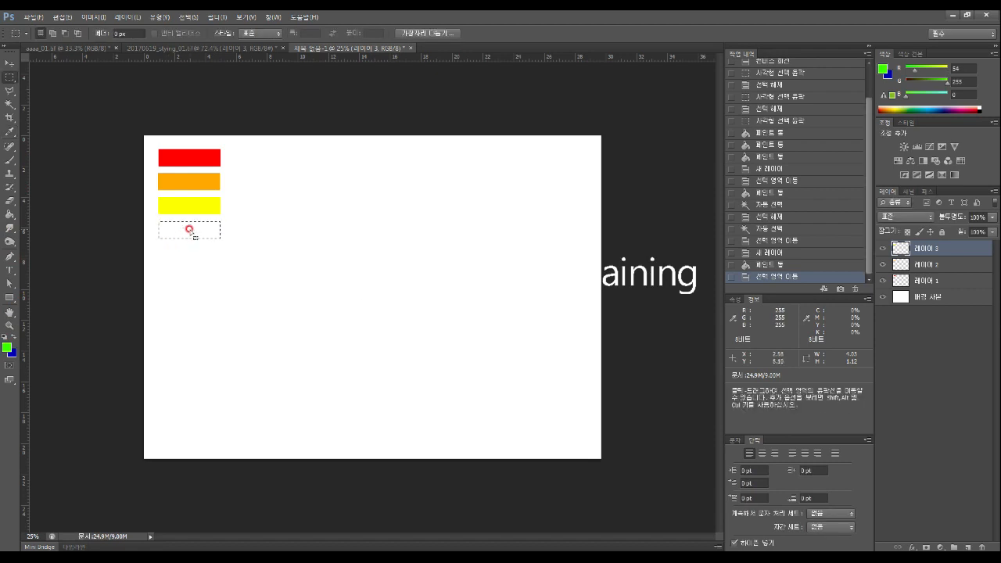
click(9, 213)
click(188, 235)
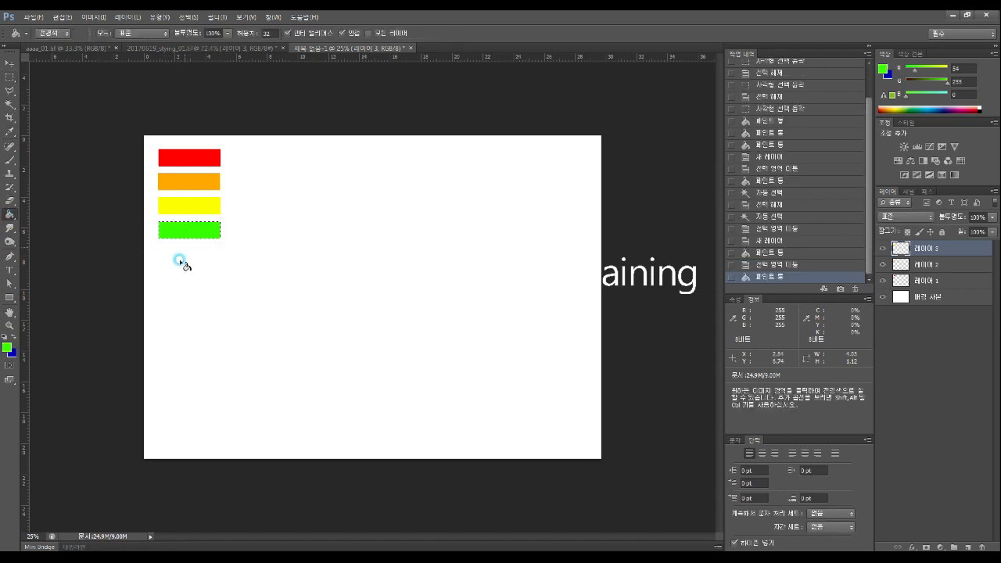
click(13, 77)
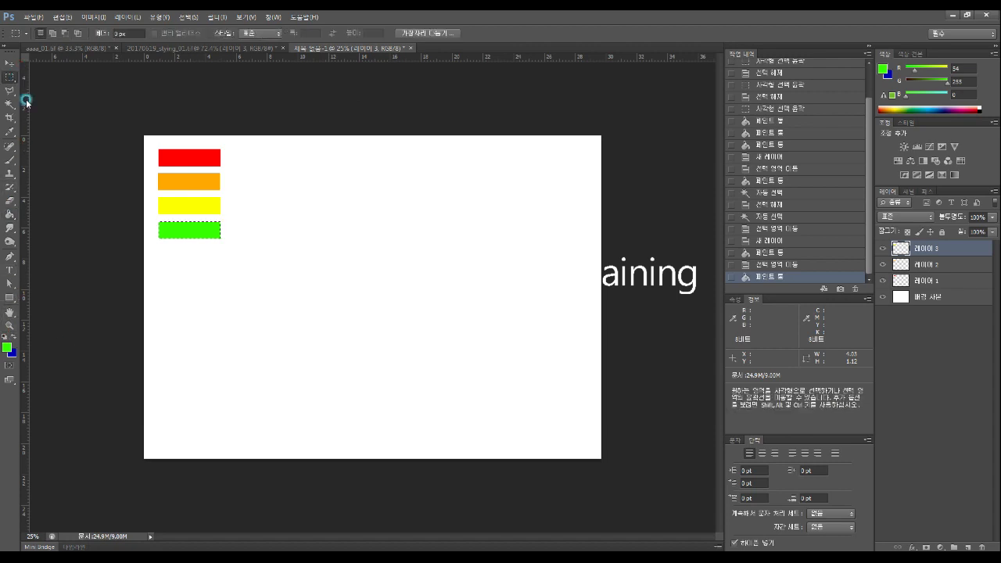
drag(201, 232, 201, 257)
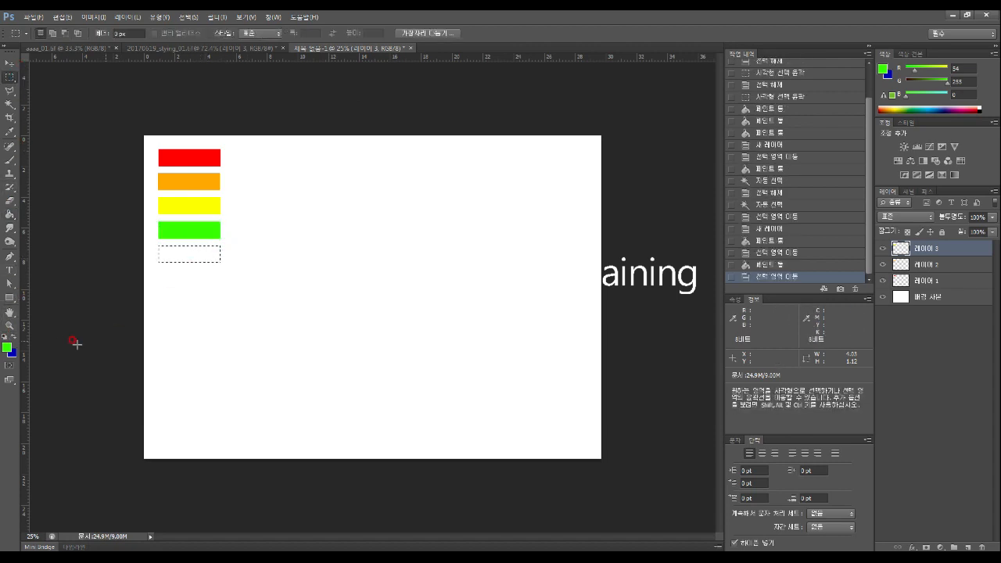
Fill the next bar cyan and move the marquee beneath it
key(i)
click(7, 347)
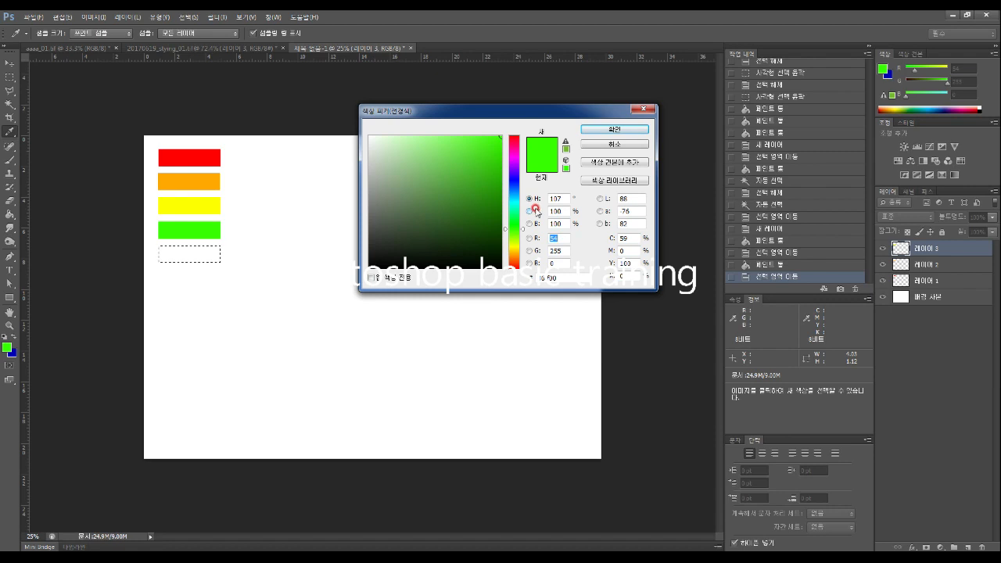
click(515, 194)
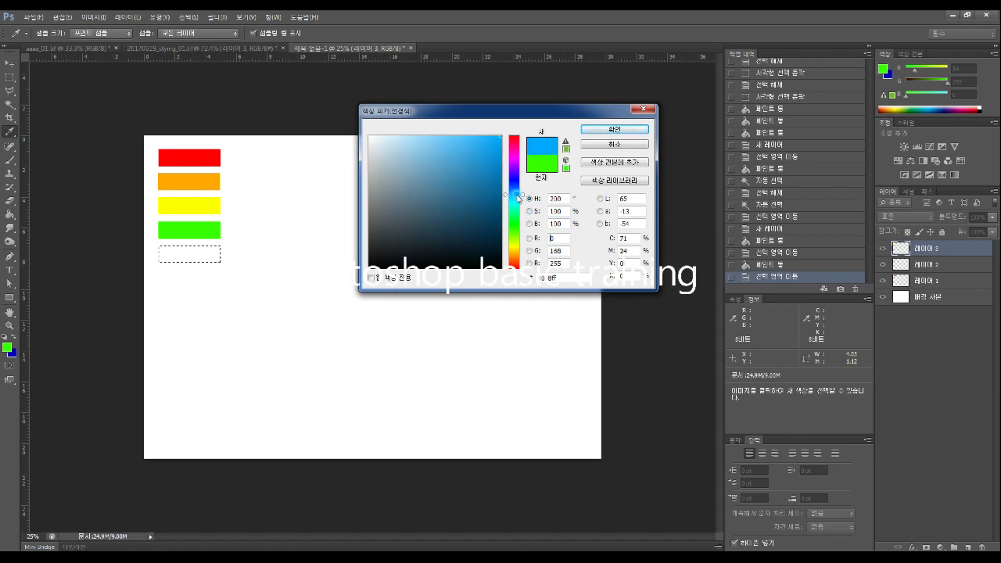
click(519, 199)
drag(522, 195, 522, 199)
click(614, 128)
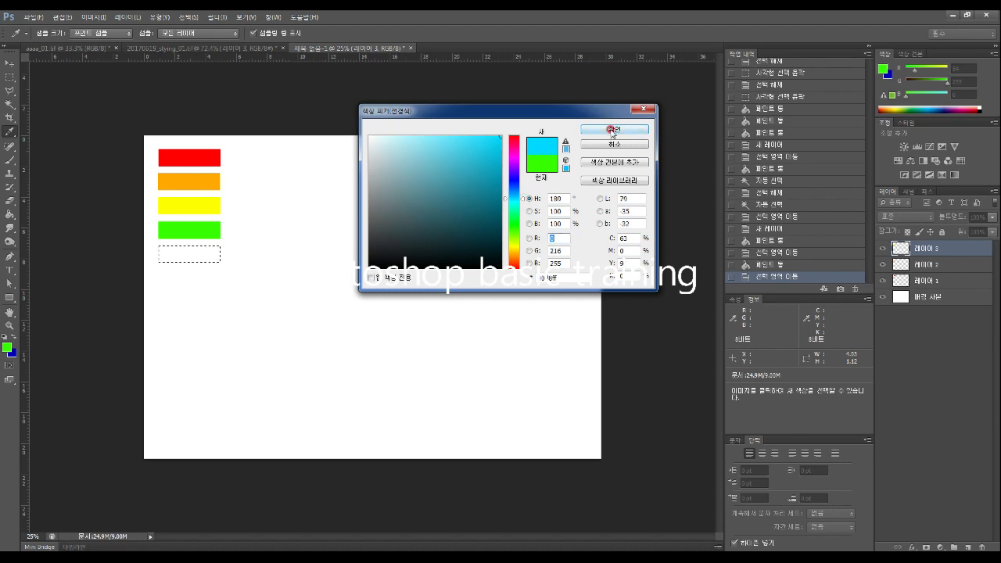
key(m)
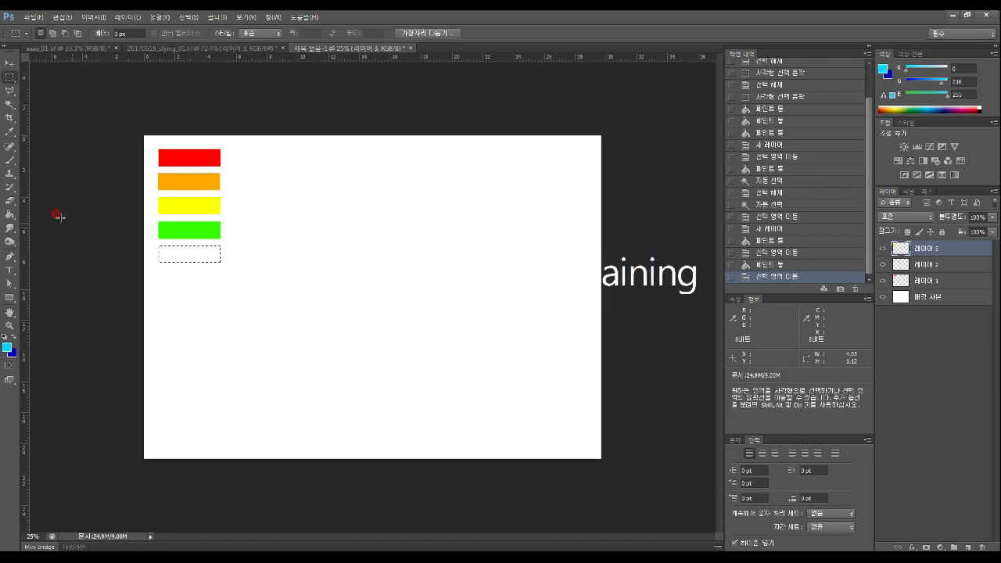
click(9, 214)
click(197, 257)
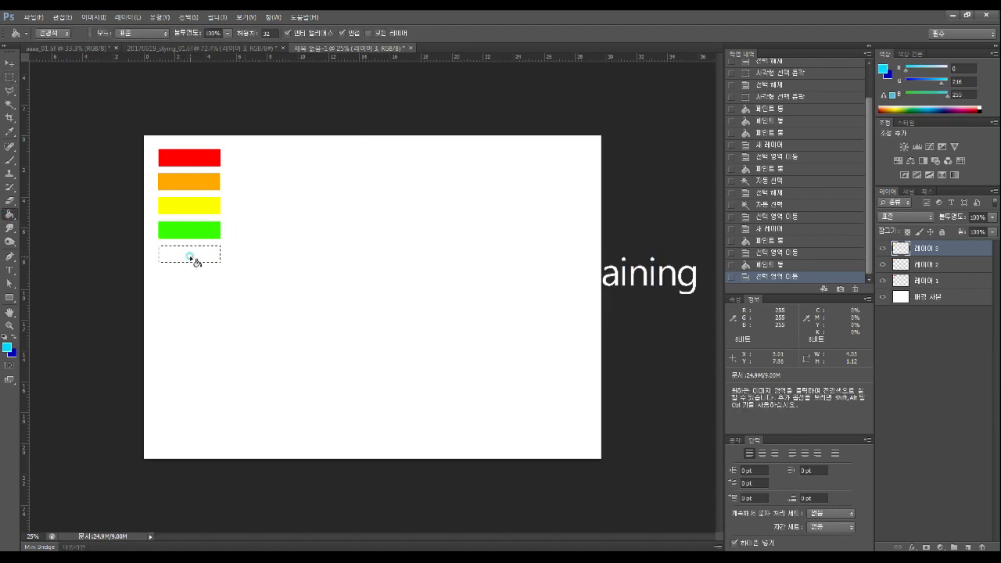
click(12, 78)
drag(189, 255, 187, 282)
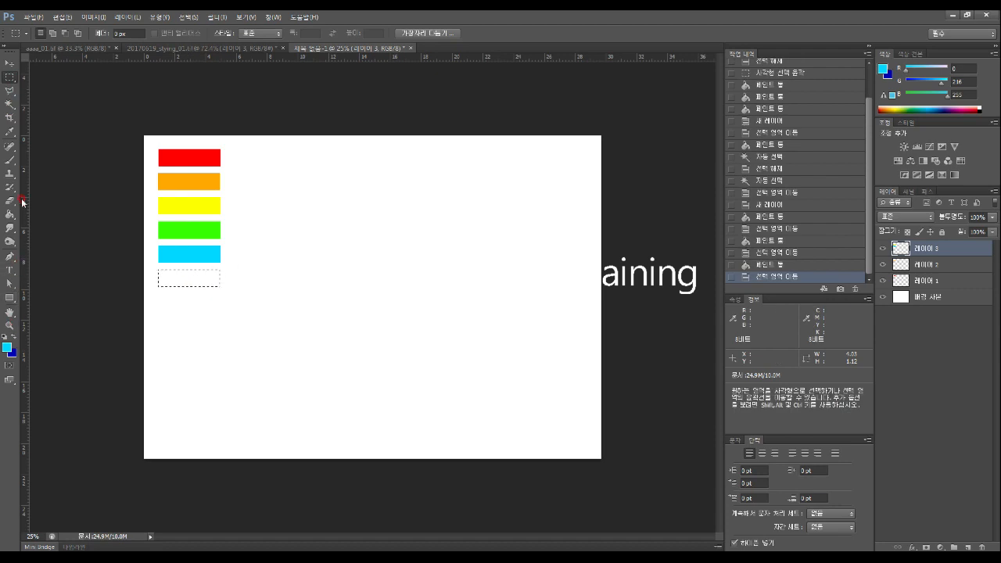
Set the foreground to blue for the bar below cyan, then shift the marquee down
click(7, 346)
drag(514, 200, 513, 187)
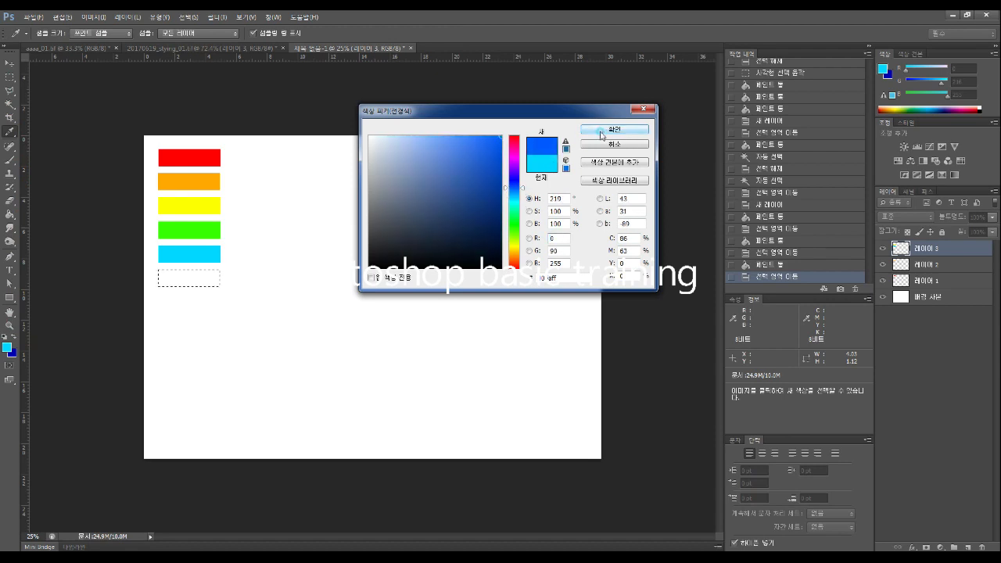
click(611, 129)
key(ctrl+d)
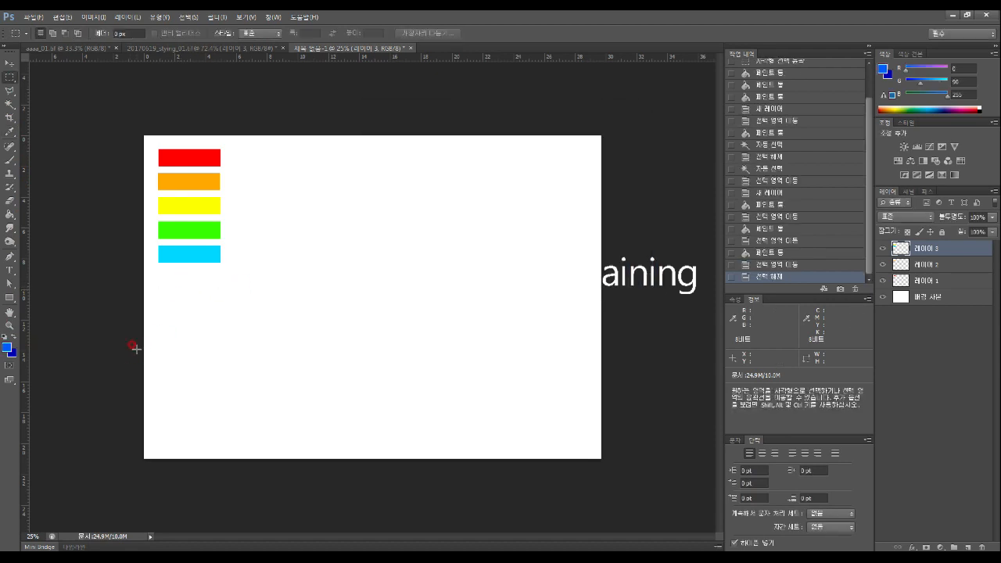
key(ctrl+z)
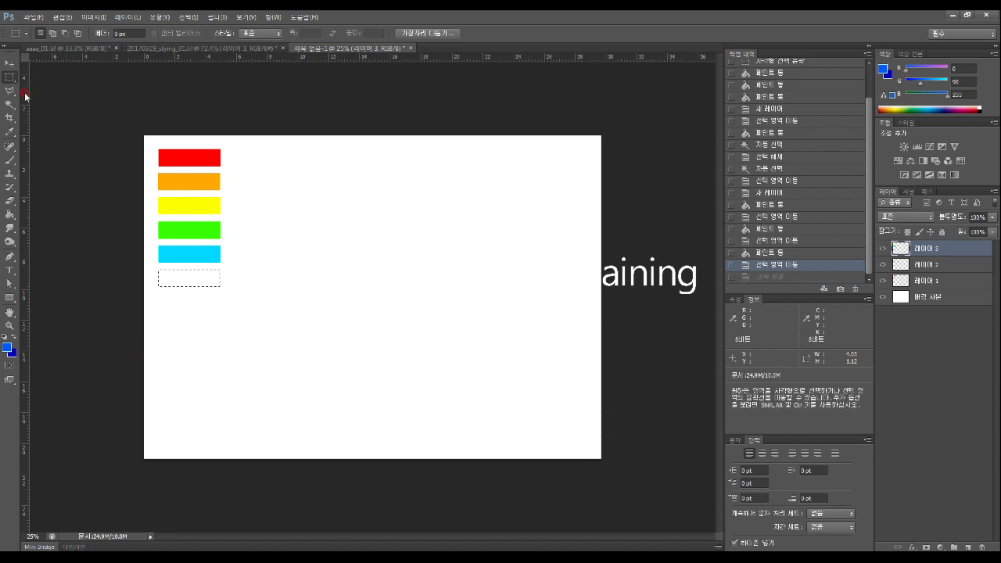
click(10, 213)
key(m)
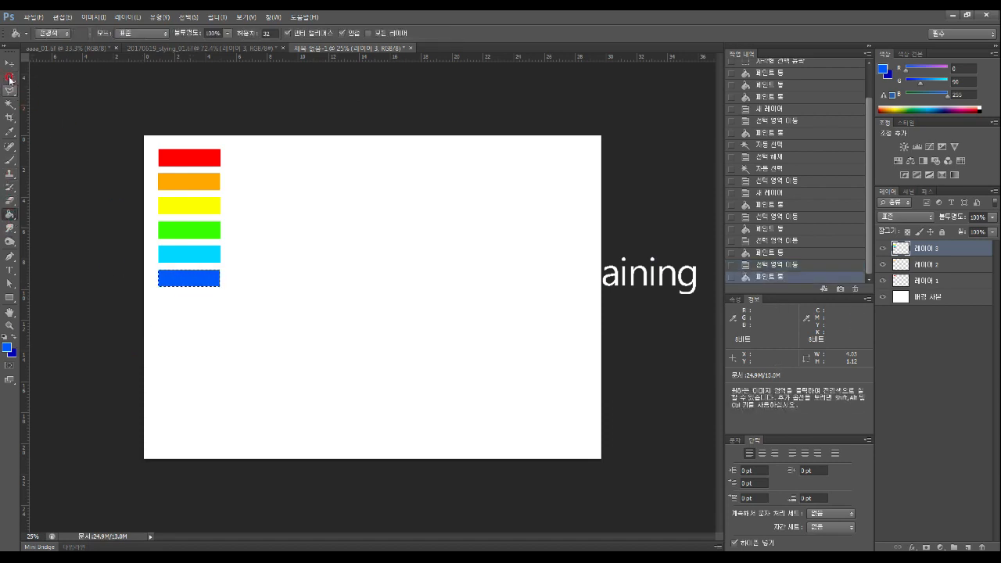
drag(195, 283, 194, 305)
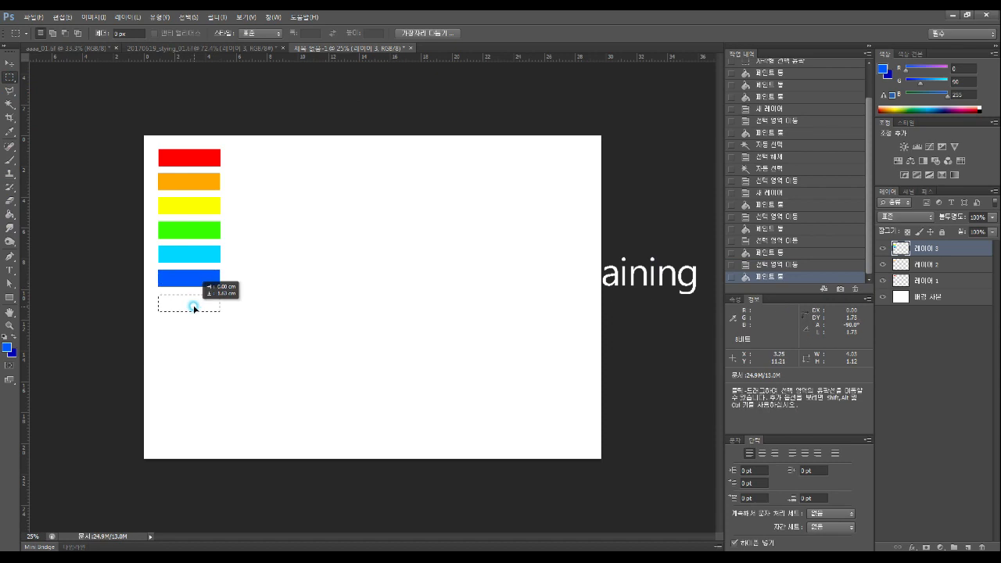
Fill the next bar violet and move the marquee beneath it
click(7, 346)
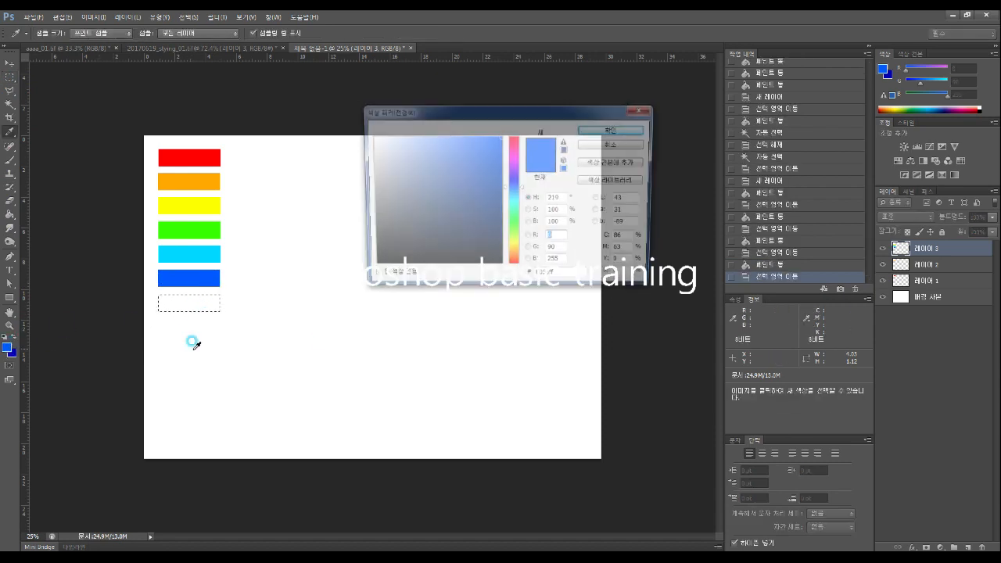
drag(525, 188, 527, 171)
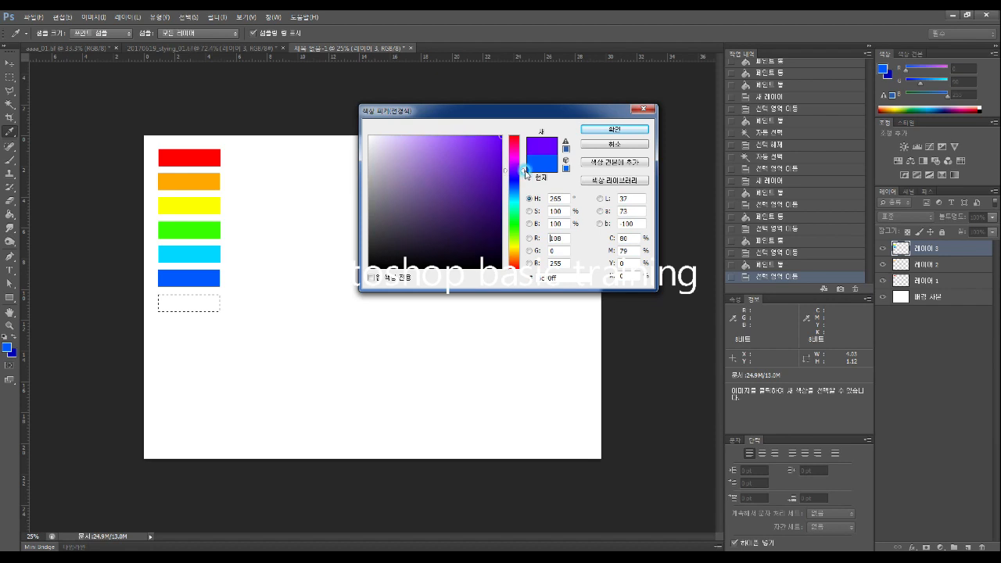
click(614, 129)
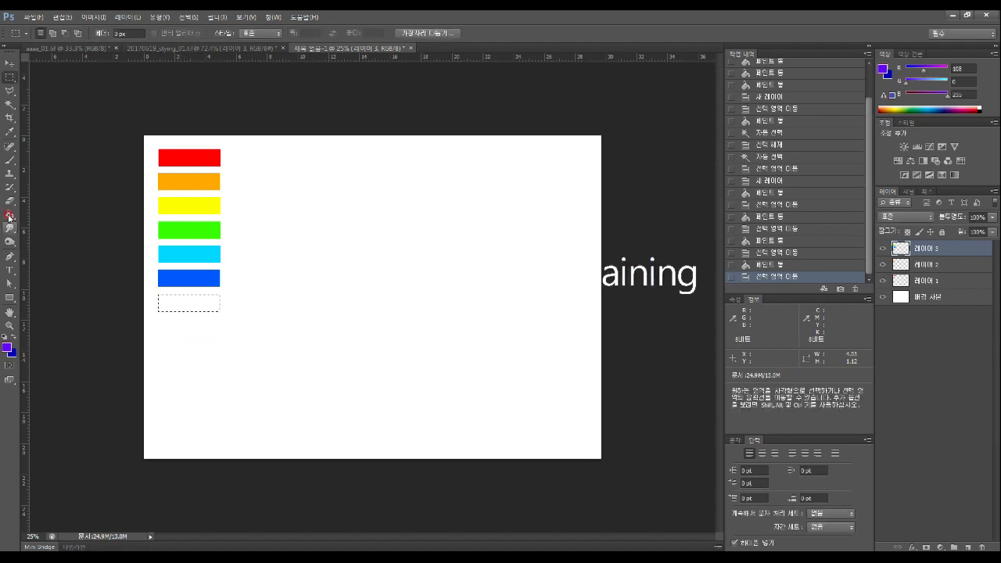
click(9, 213)
click(181, 307)
click(11, 76)
drag(206, 306, 204, 329)
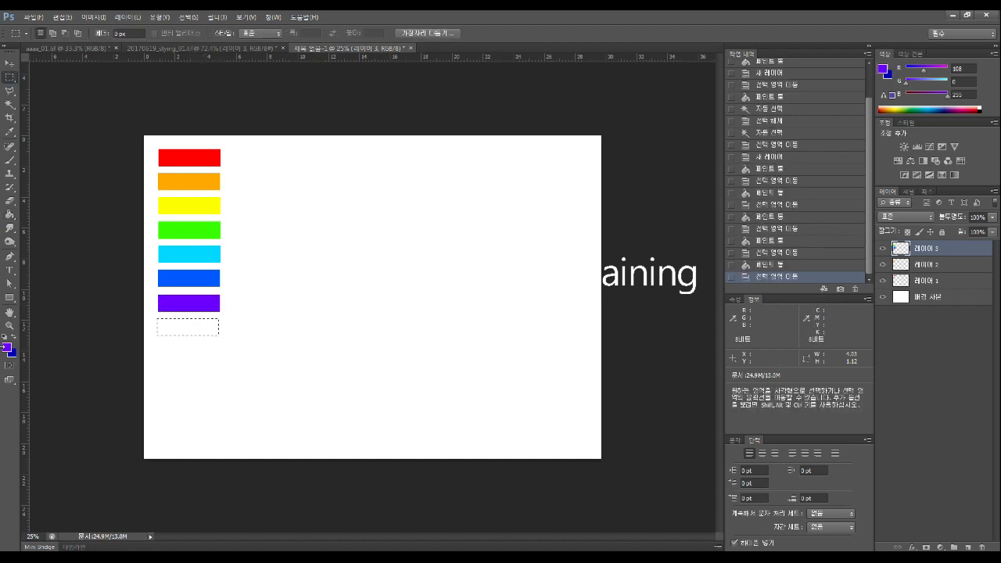
Fill the next bar magenta and move the marquee beneath it
click(8, 347)
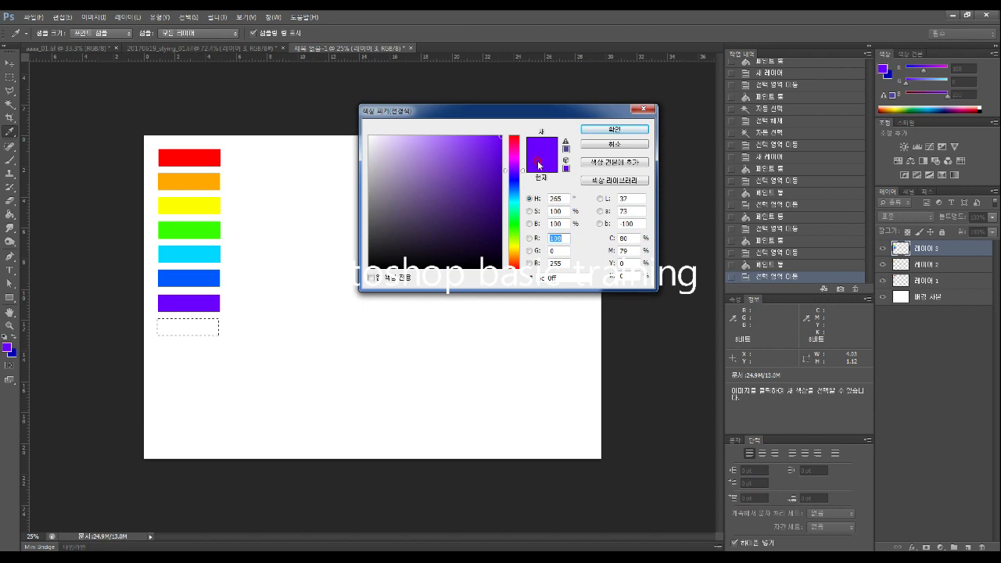
drag(524, 174, 525, 166)
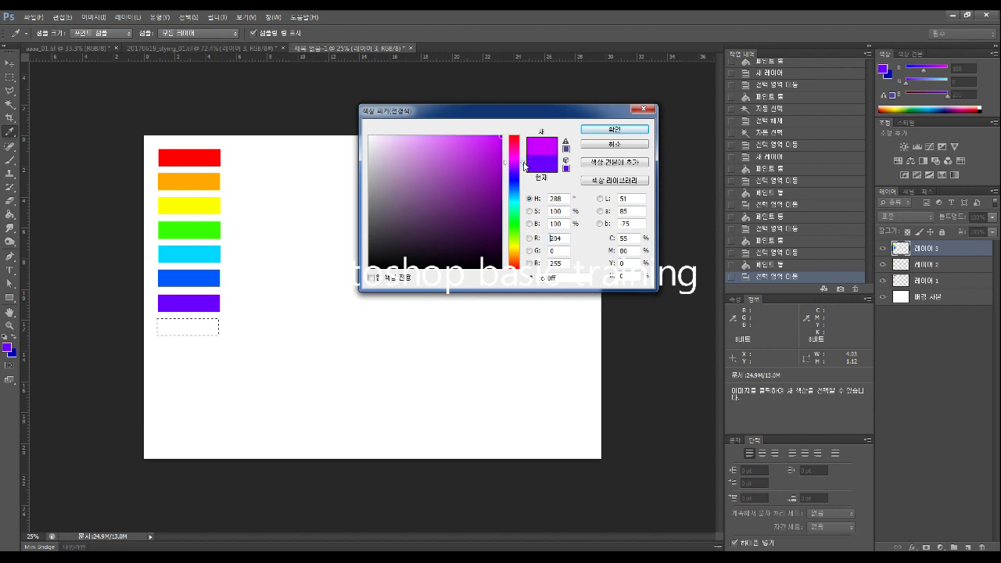
click(613, 130)
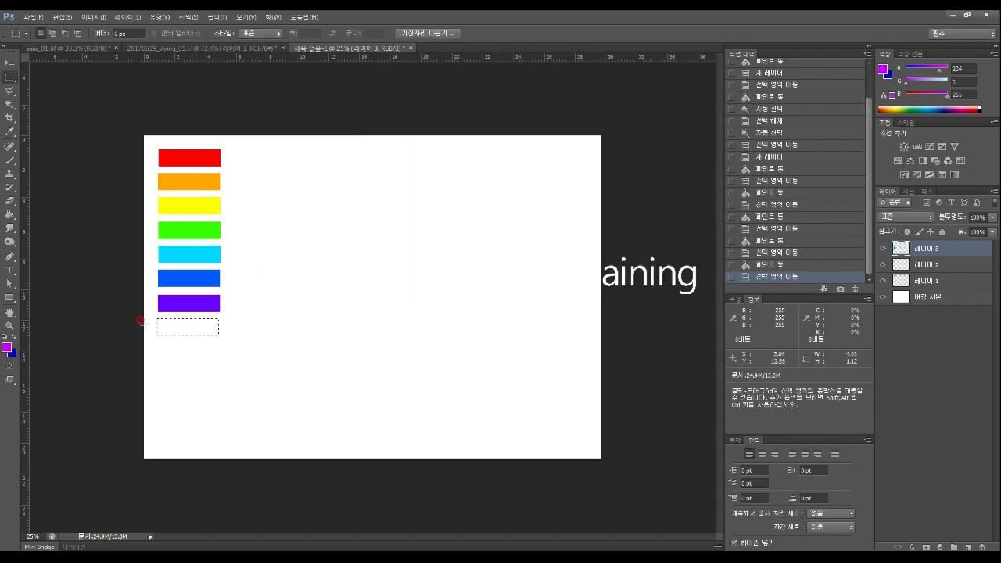
click(10, 213)
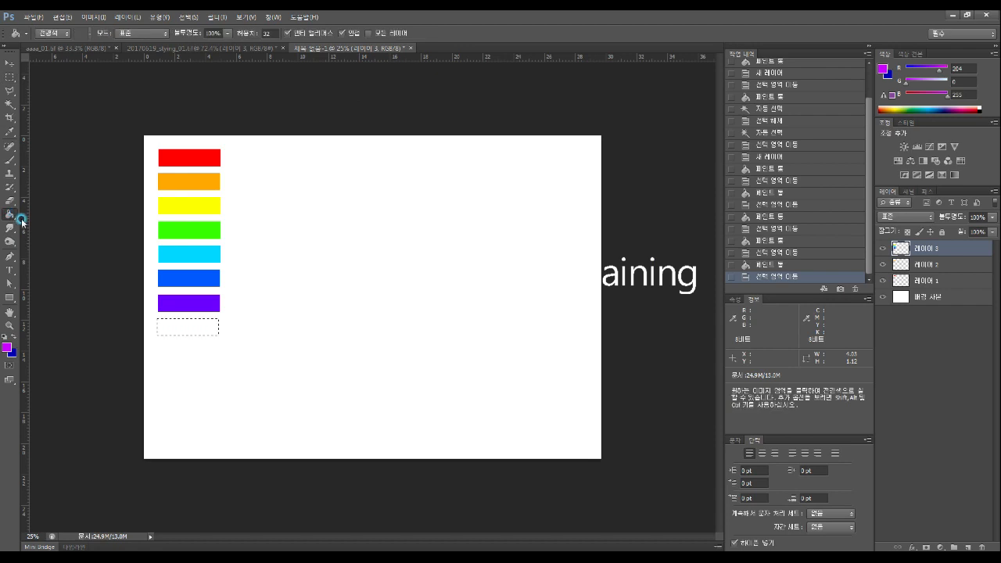
click(186, 328)
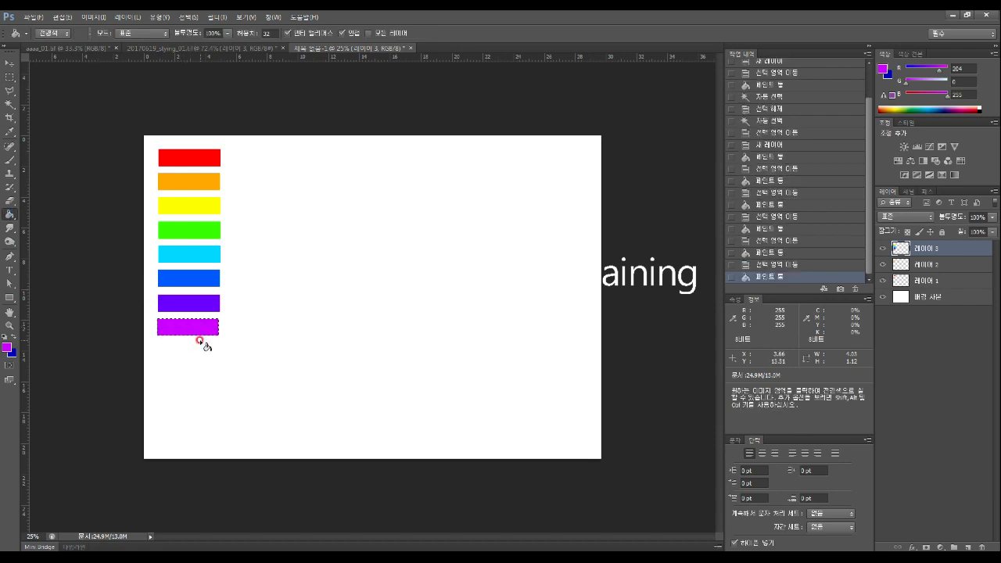
click(4, 79)
drag(203, 330, 199, 354)
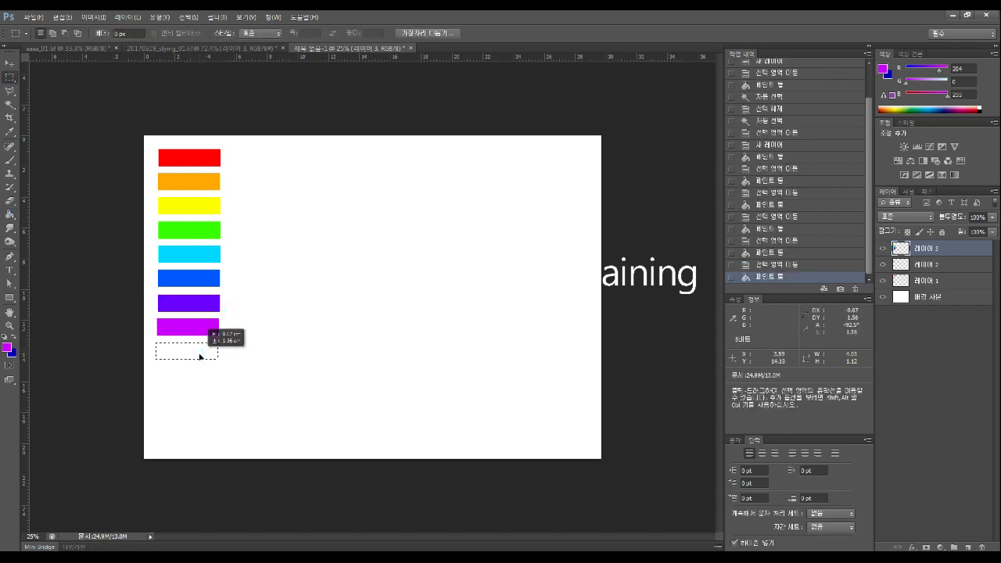
Fill the last bar pure red and deselect
click(7, 346)
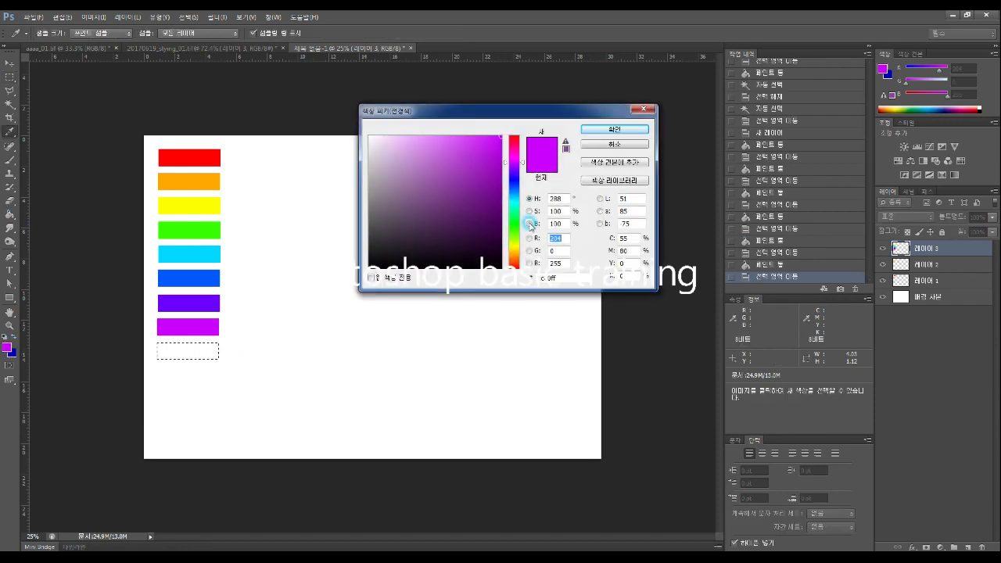
drag(522, 162, 524, 135)
click(614, 129)
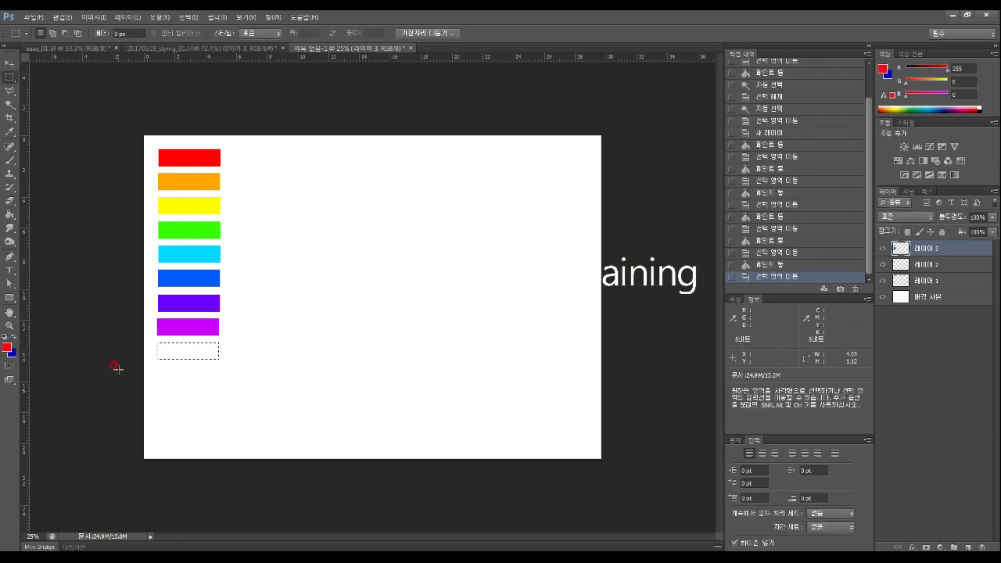
key(g)
click(178, 357)
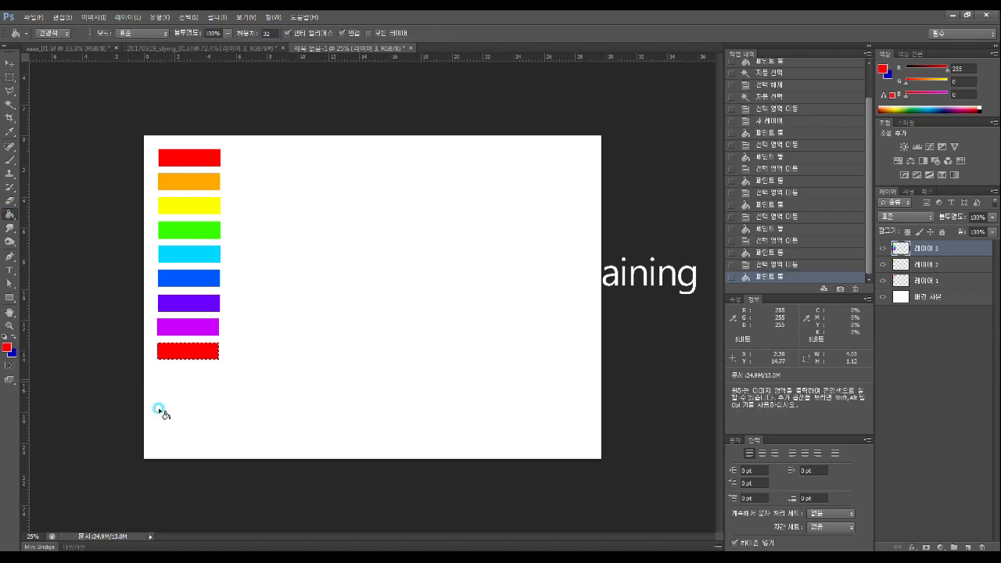
click(10, 77)
click(230, 402)
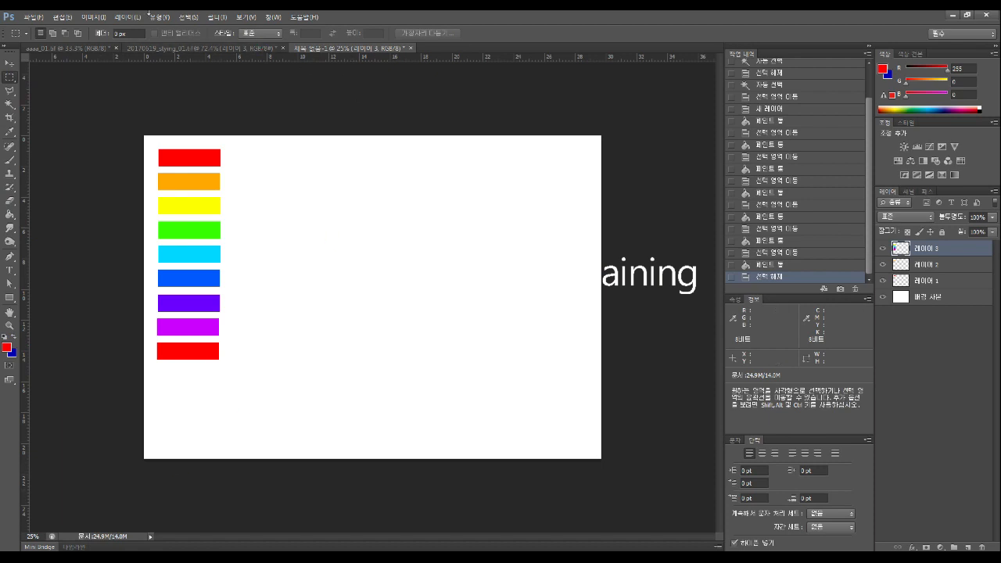
Choose the Polygonal Lasso Tool from the lasso tool group
click(7, 91)
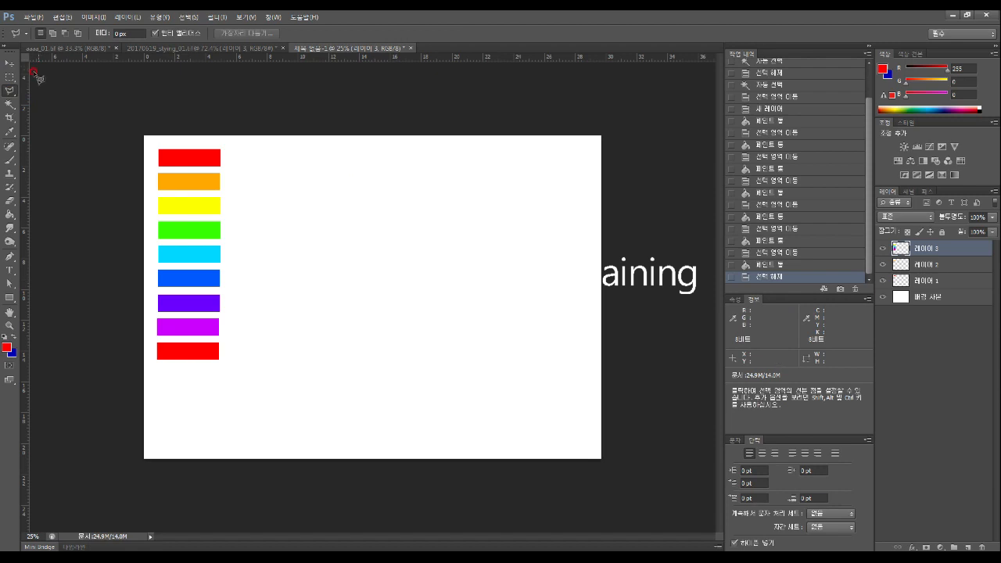
click(8, 90)
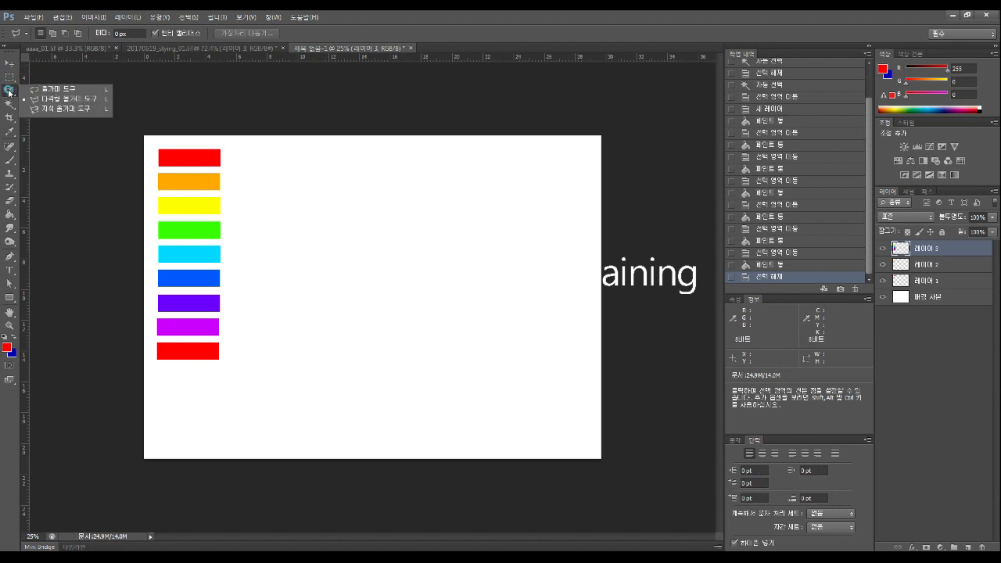
click(66, 93)
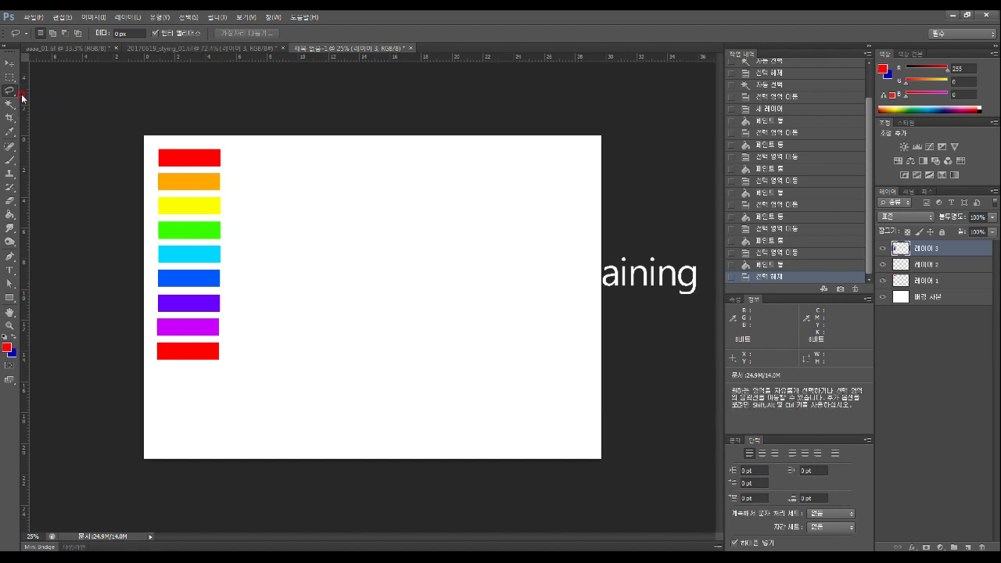
right_click(10, 91)
click(66, 100)
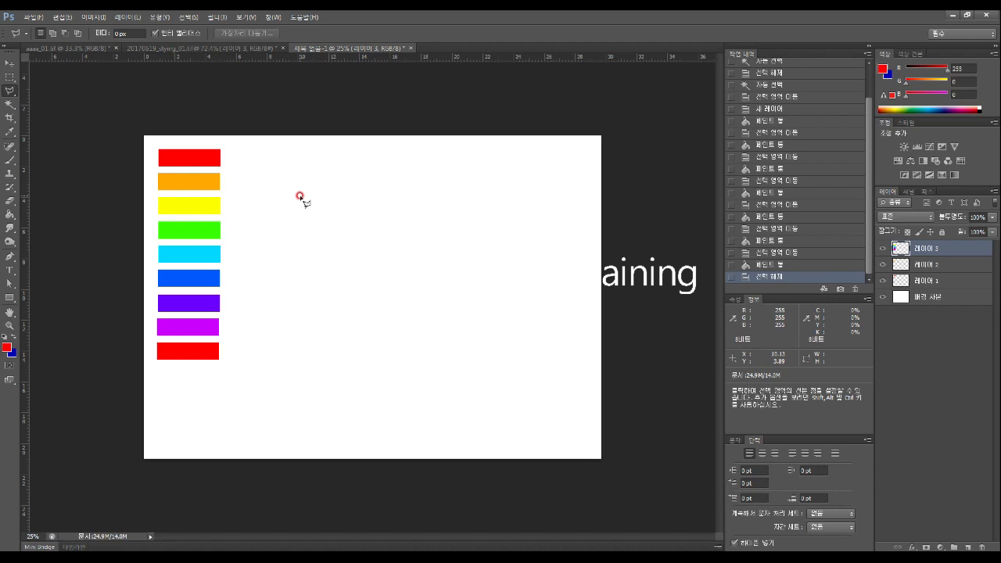
Outline a thin curved arc in the upper middle of the canvas as a selection
click(376, 220)
click(422, 214)
click(437, 214)
click(450, 215)
click(436, 204)
click(427, 200)
click(412, 204)
click(385, 209)
click(372, 215)
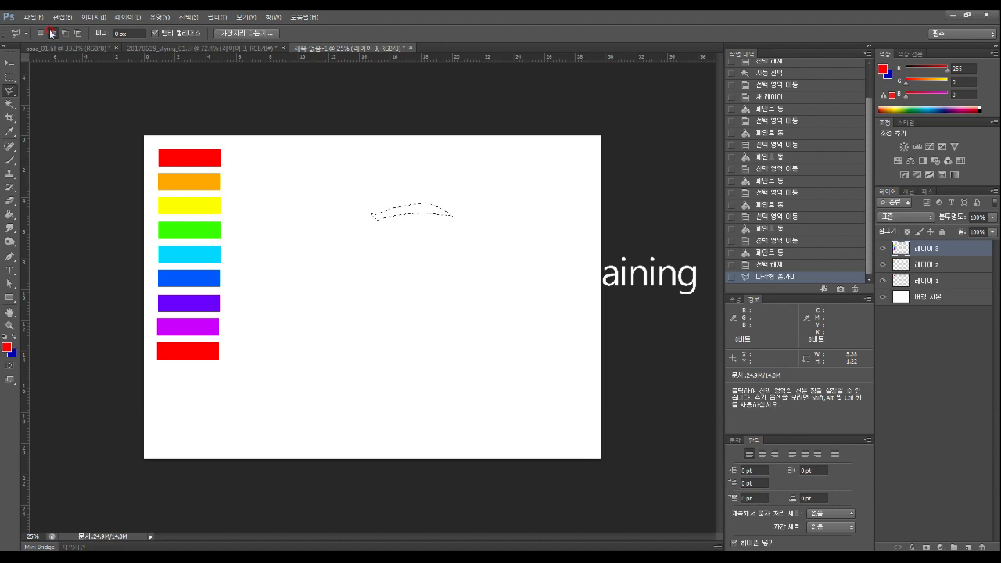
Add a small shape just left of the arc to the selection
click(347, 227)
click(345, 221)
click(357, 217)
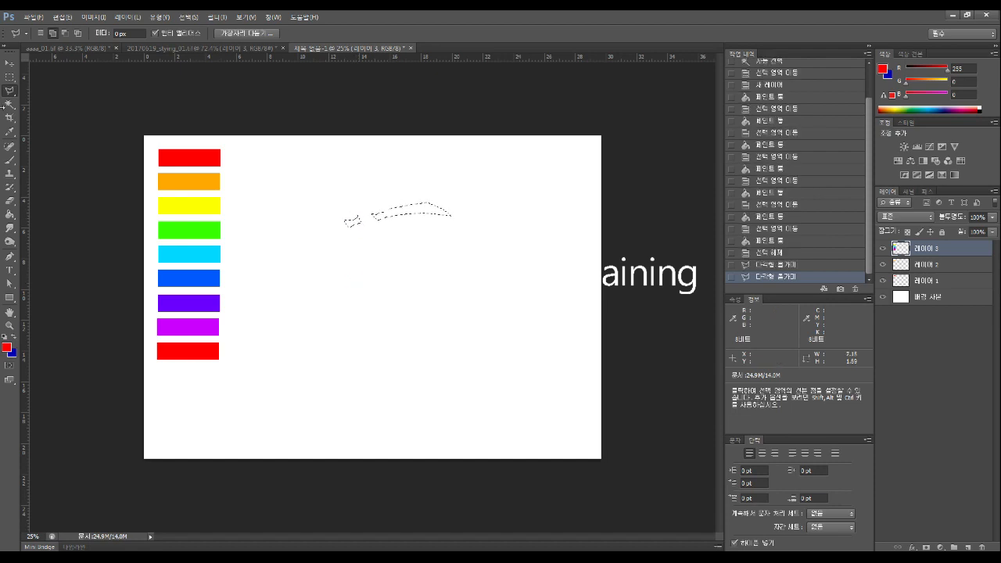
Set the foreground to black (0), add a new layer, and bucket-fill the eyebrow selection
click(7, 341)
text(0)
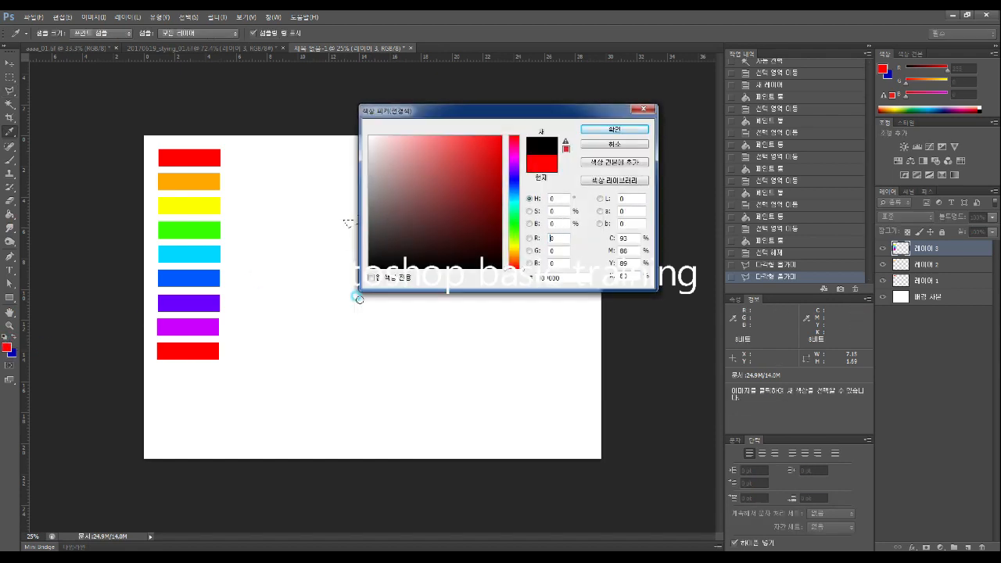
key(Return)
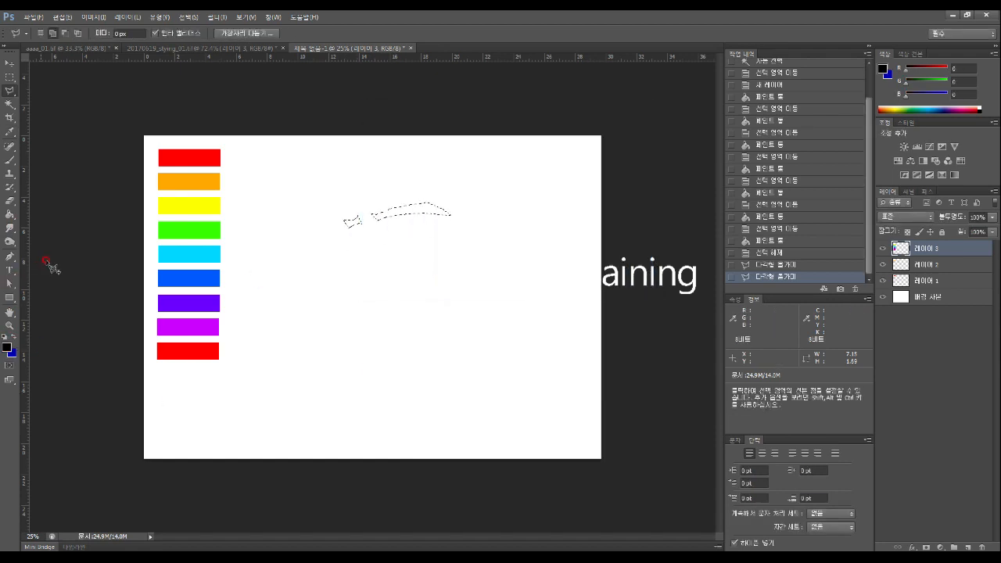
click(10, 213)
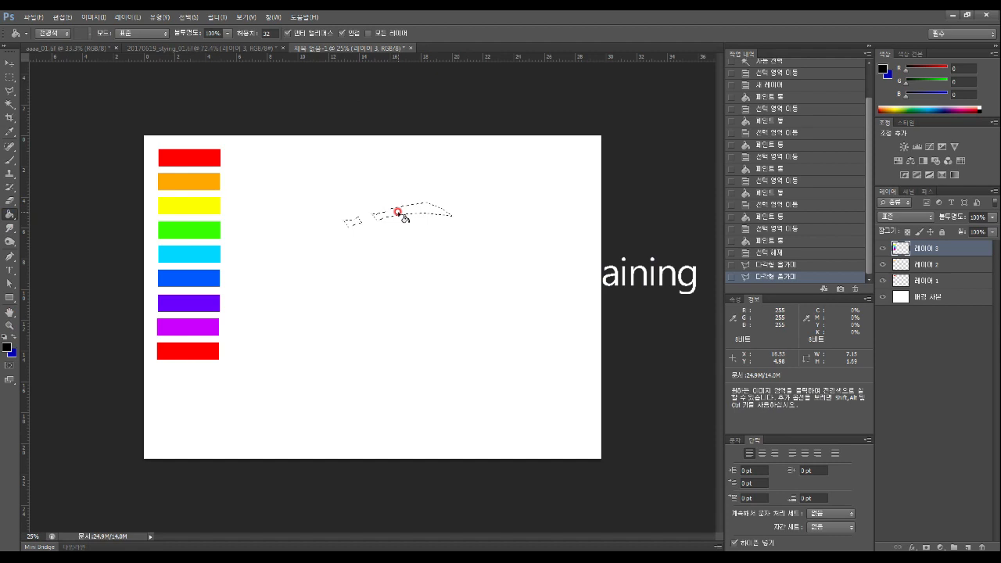
click(967, 546)
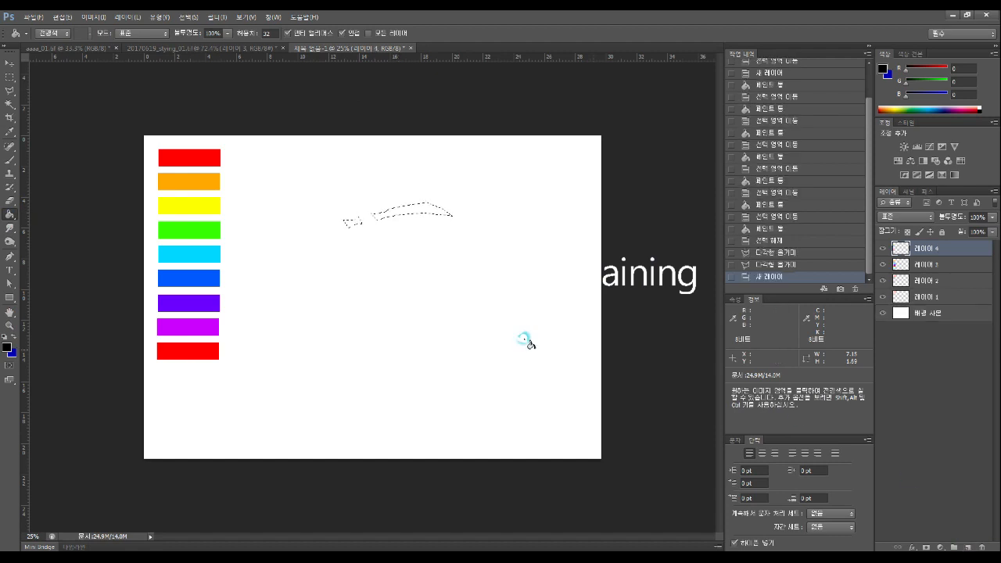
click(395, 212)
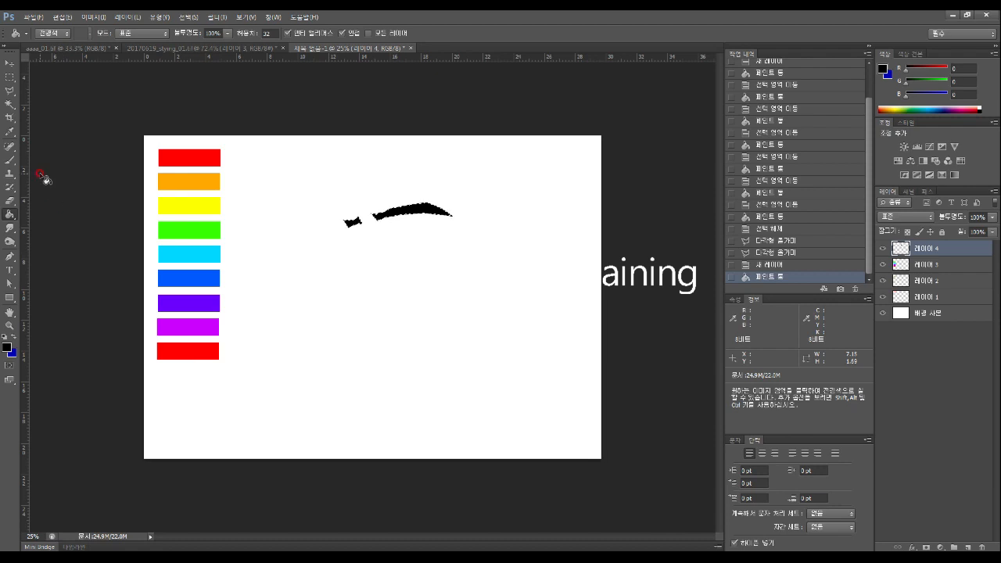
click(10, 91)
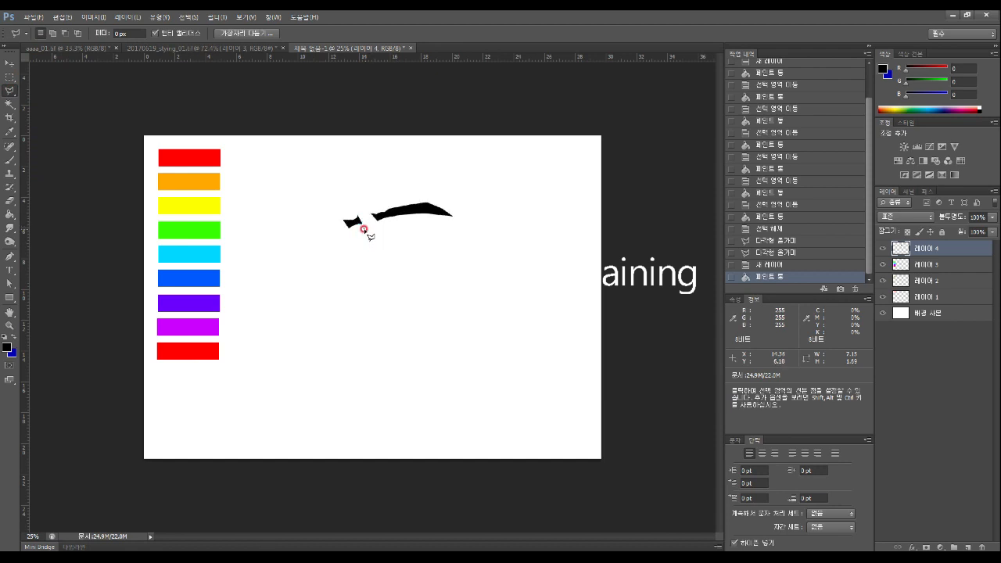
Trace points down one side of a thin nose line below the eyebrow
click(363, 226)
click(362, 236)
click(360, 241)
click(358, 247)
click(359, 252)
click(356, 257)
click(355, 262)
click(353, 266)
click(352, 271)
click(348, 275)
Trace the nose line's other side back up, close the selection, and fill it black
click(358, 262)
click(362, 244)
click(366, 231)
click(363, 224)
click(365, 293)
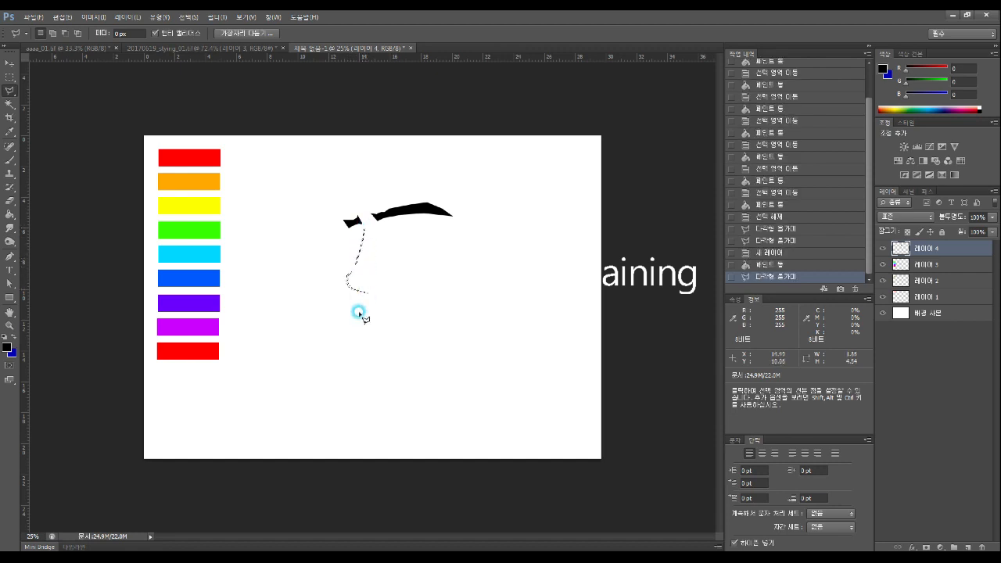
click(11, 213)
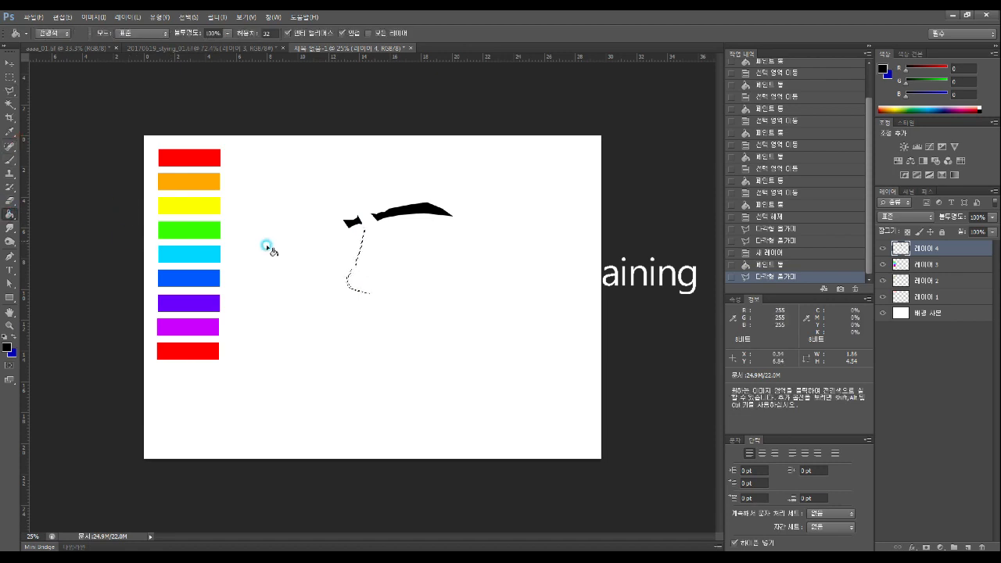
click(349, 287)
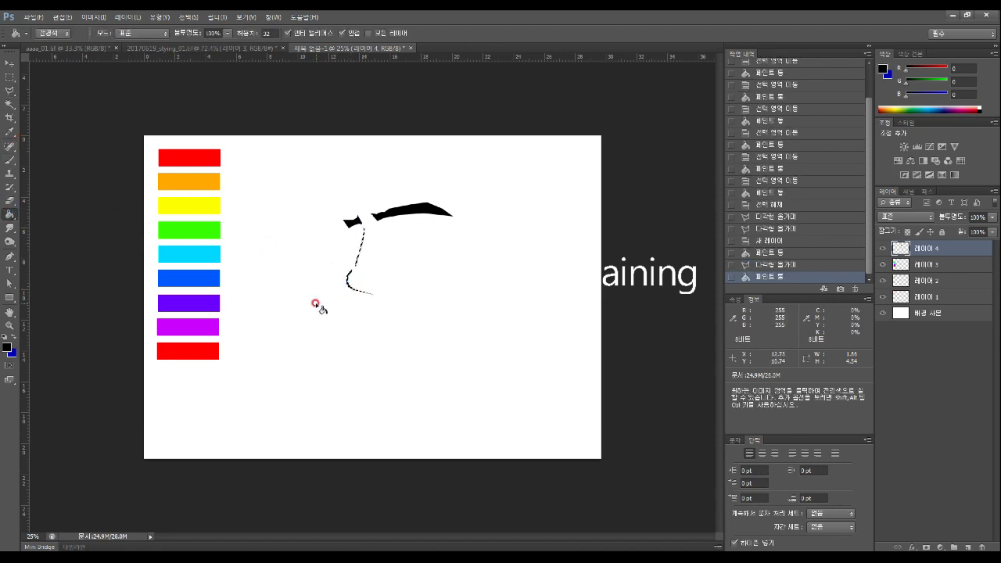
click(10, 90)
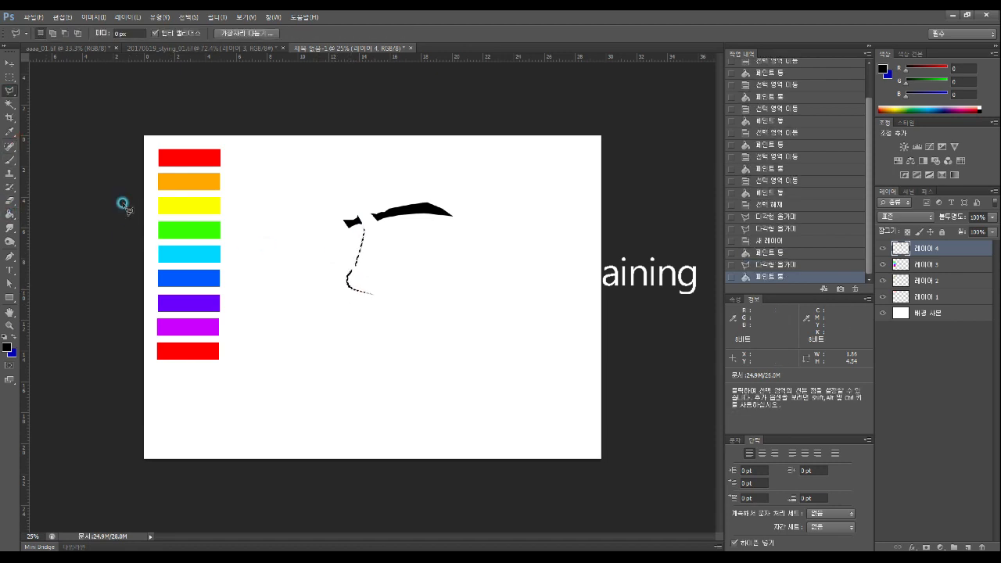
Select a small nostril mark beside the nose and fill it black
click(371, 284)
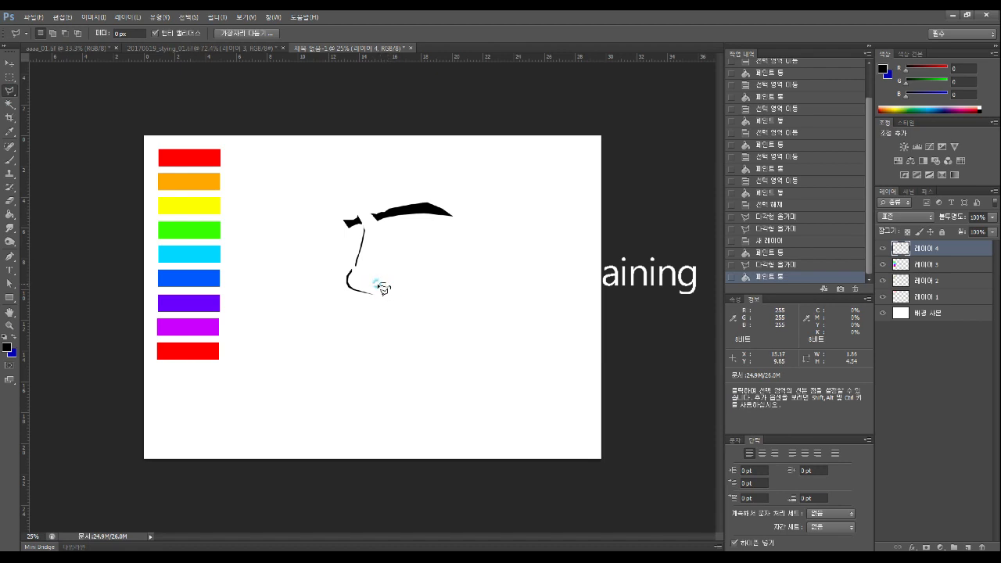
click(370, 286)
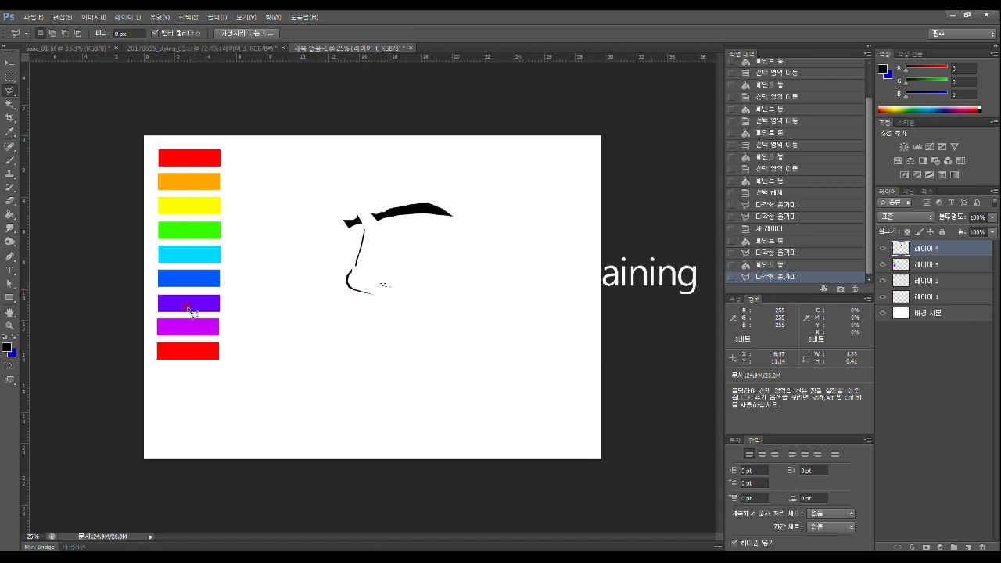
click(10, 213)
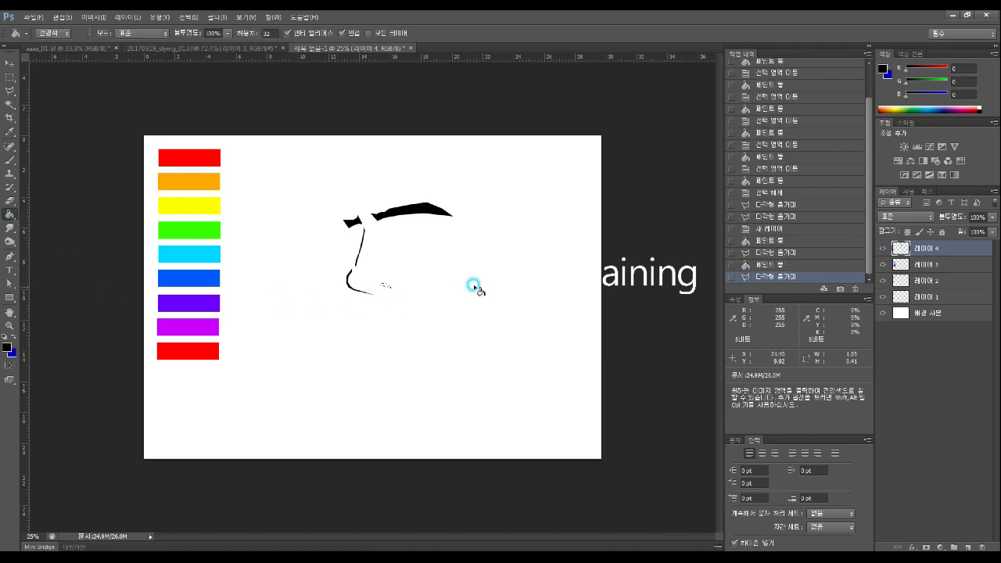
click(383, 286)
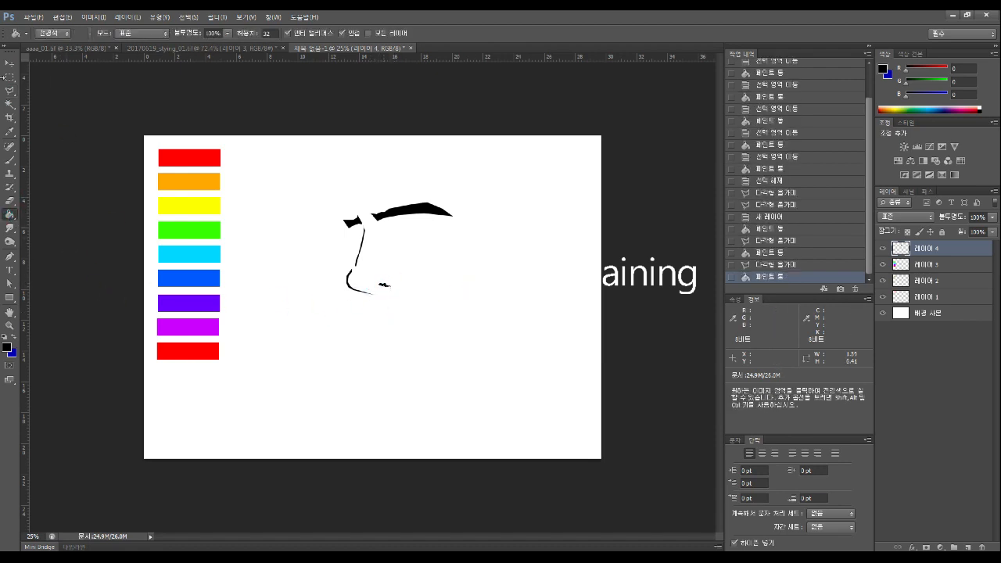
click(10, 90)
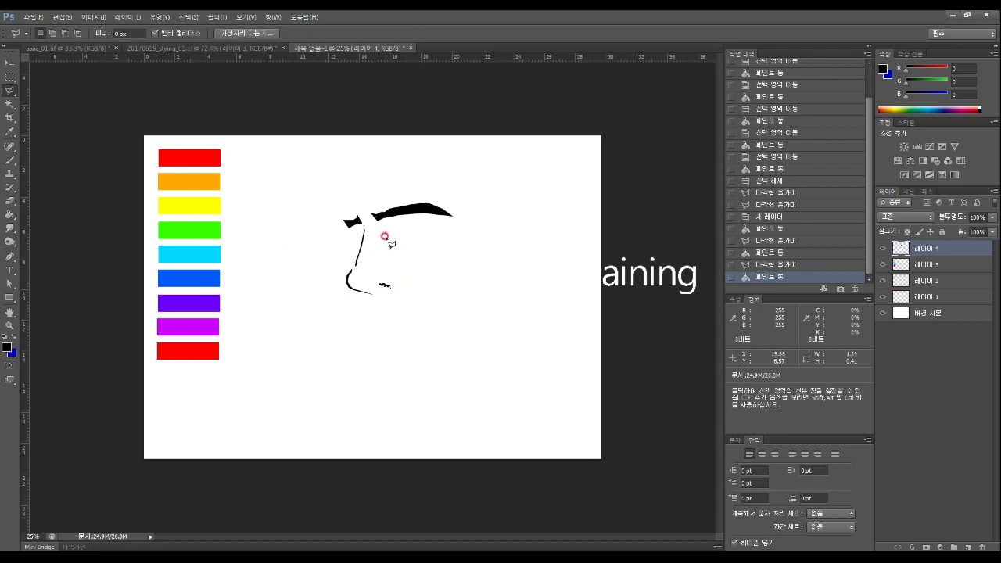
Trace the curved upper eyelid just beneath the eyebrow and close it as a selection
drag(387, 234, 393, 230)
click(440, 232)
click(448, 236)
click(392, 235)
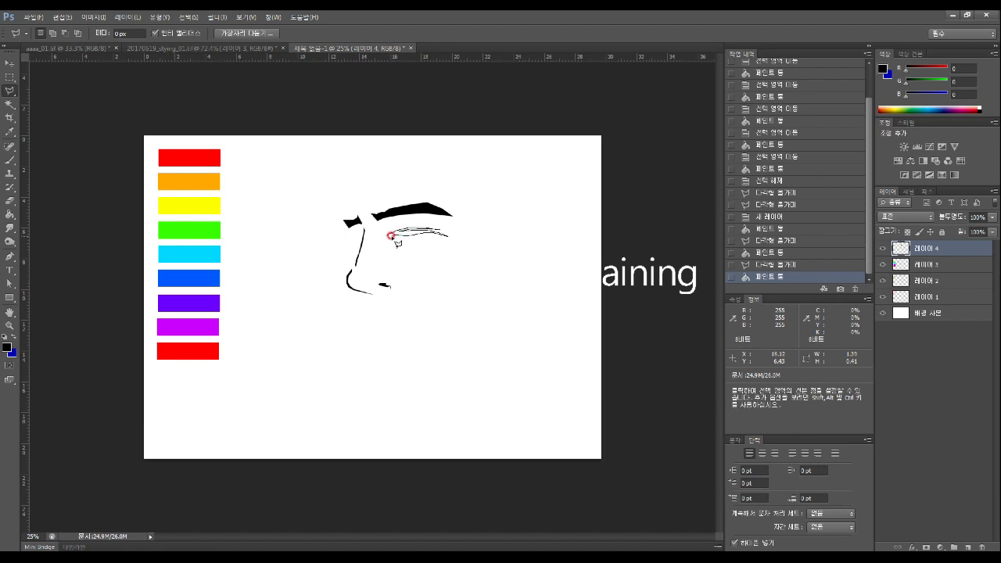
click(384, 240)
click(386, 235)
double_click(386, 234)
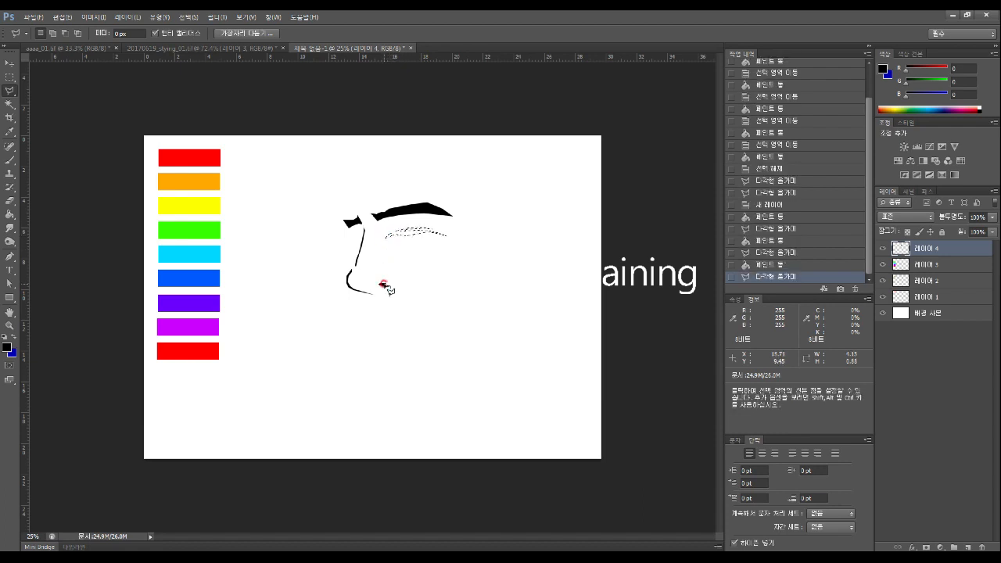
click(8, 216)
click(405, 232)
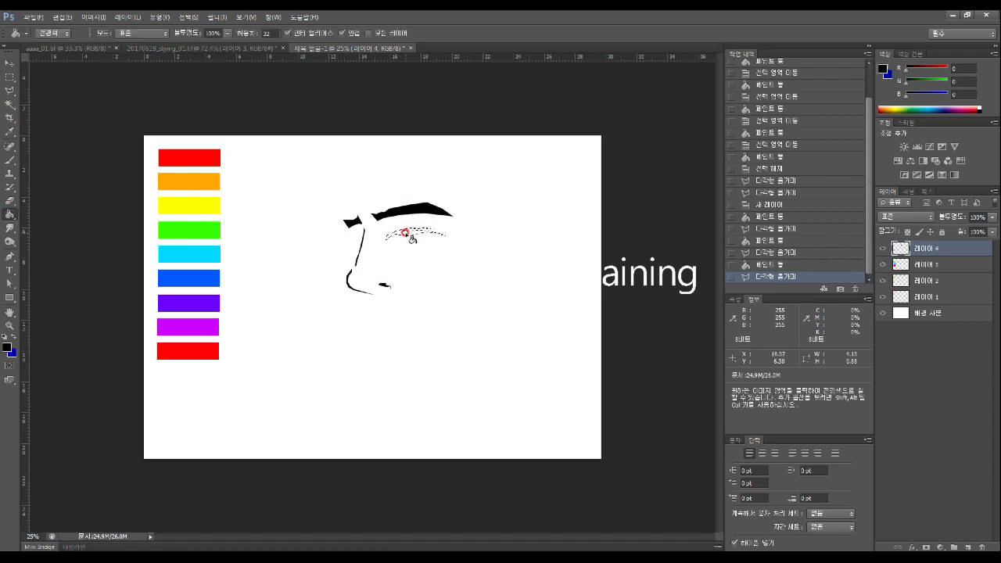
Switch to the Elliptical Marquee in Add to Selection mode, undoing stray selection attempts
click(9, 77)
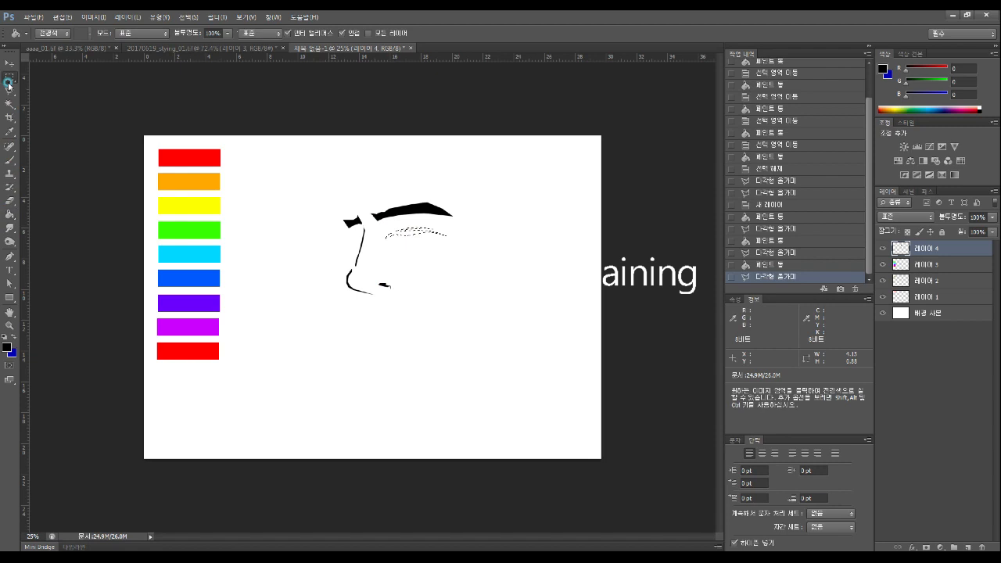
click(64, 83)
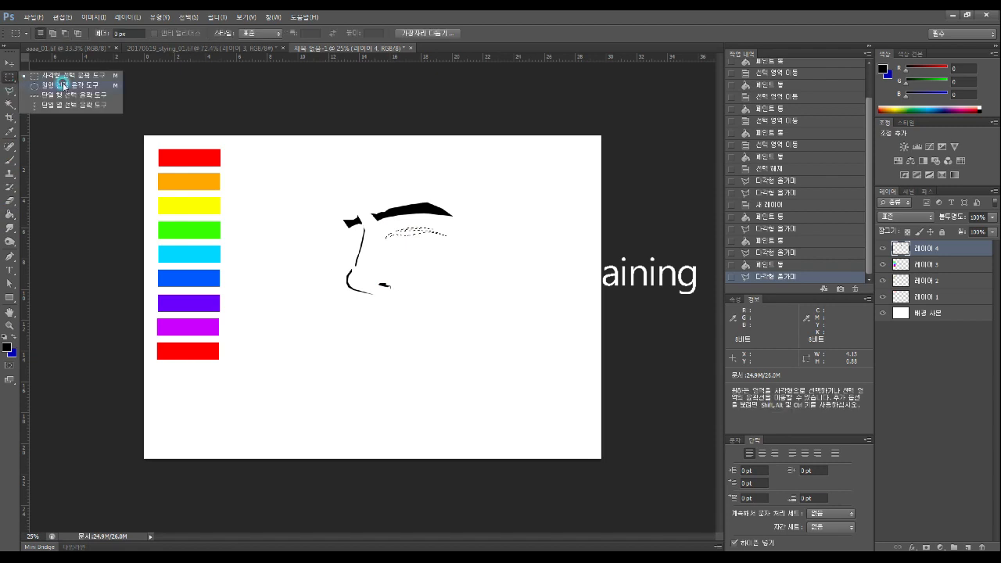
click(437, 243)
click(504, 217)
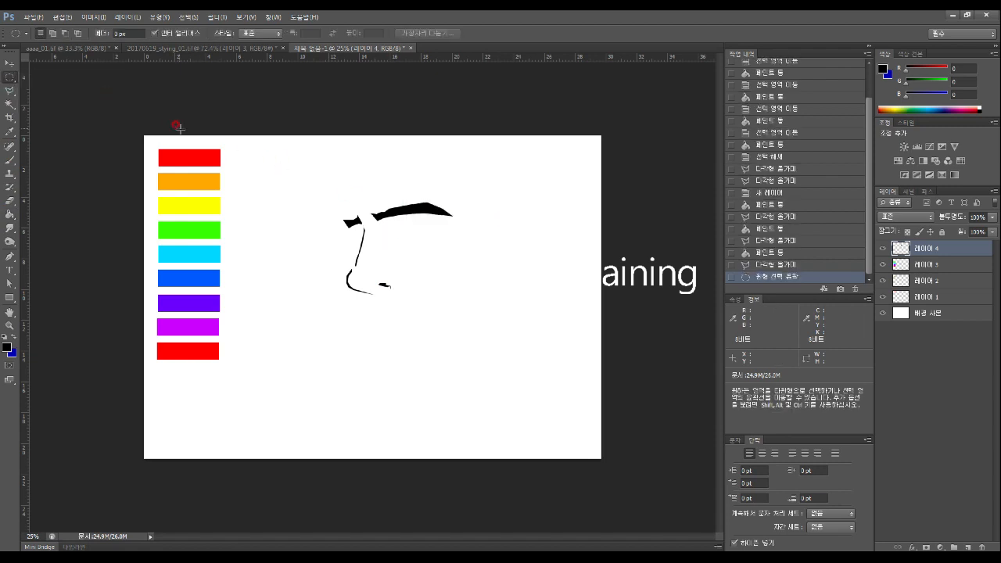
key(ctrl+z)
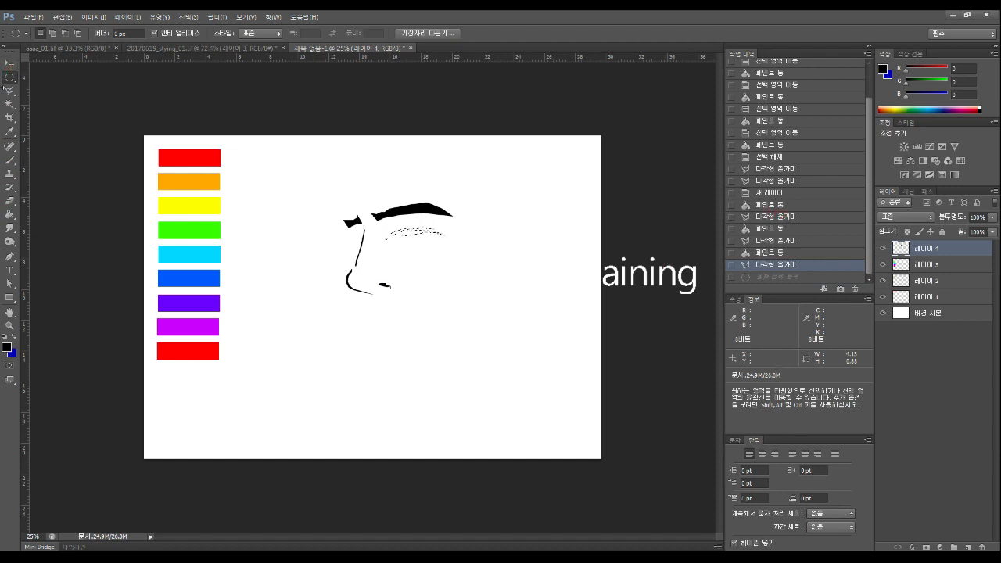
click(53, 36)
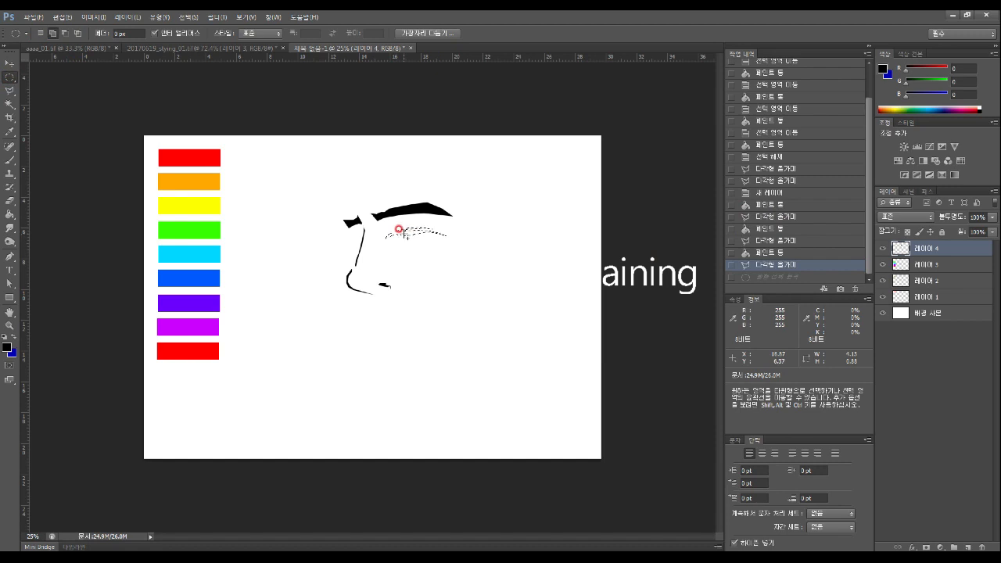
drag(398, 228, 422, 231)
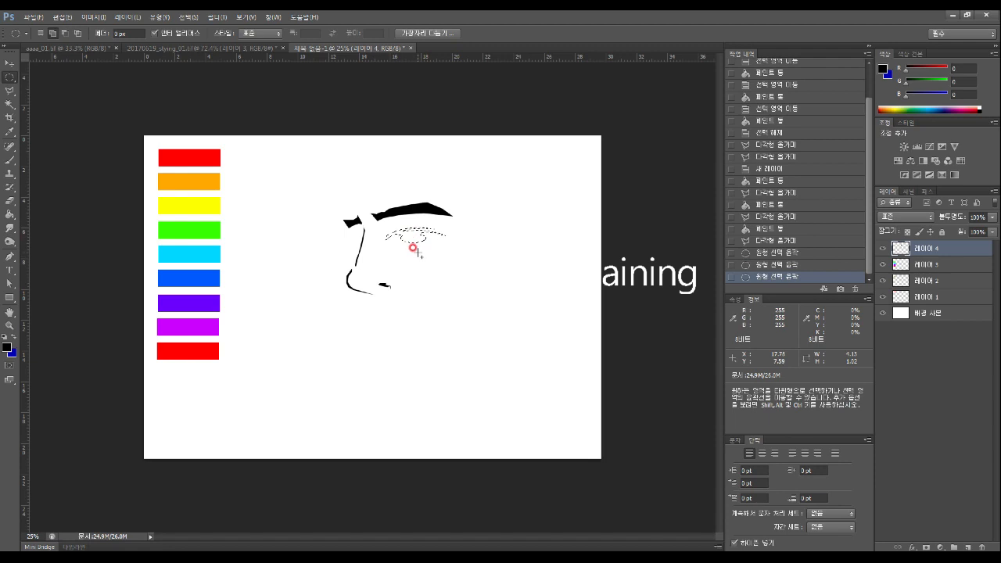
key(ctrl+z)
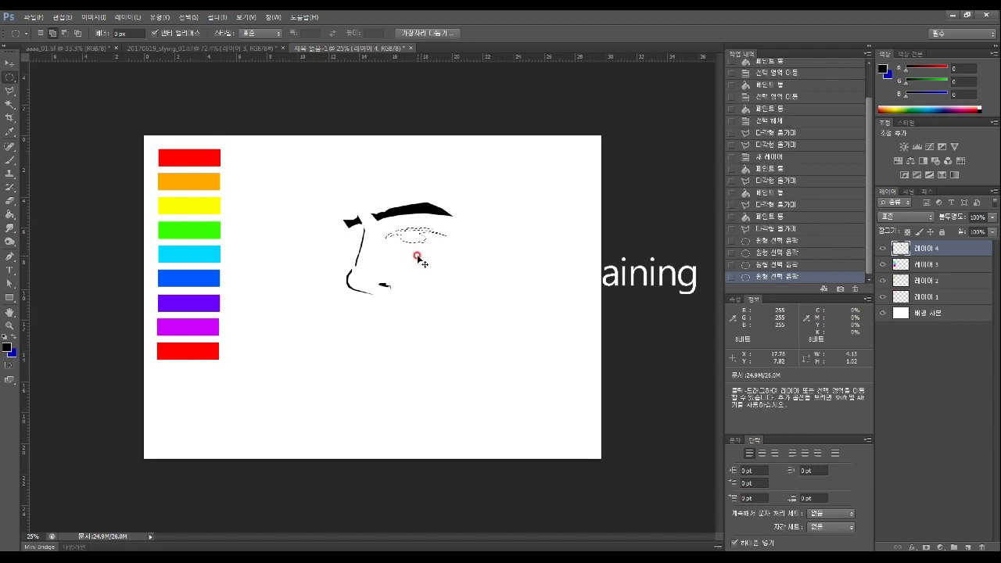
key(ctrl+alt+z)
key(ctrl+alt+z)
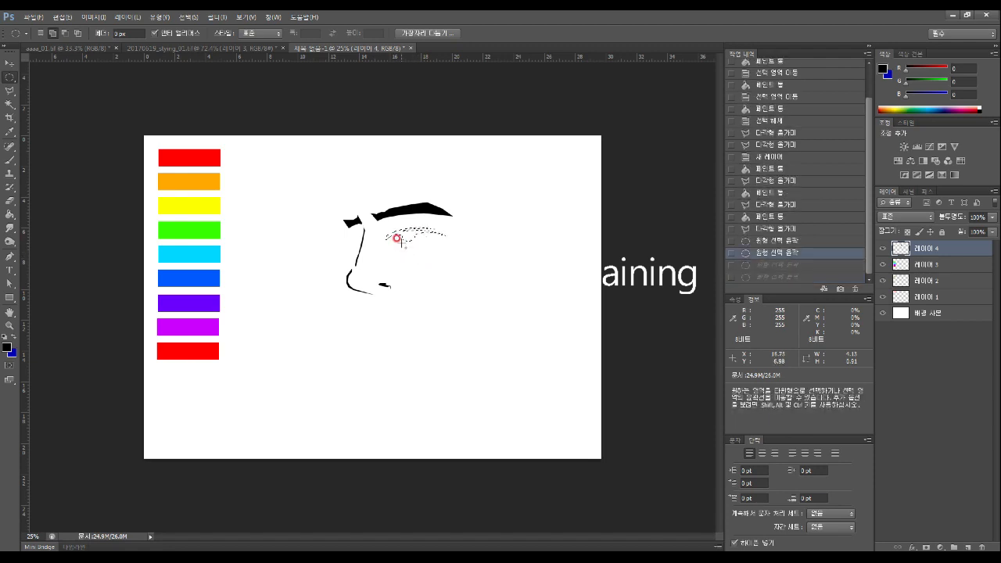
Add a round pupil oval under the eyelid and fill the whole selection black
drag(395, 229, 420, 244)
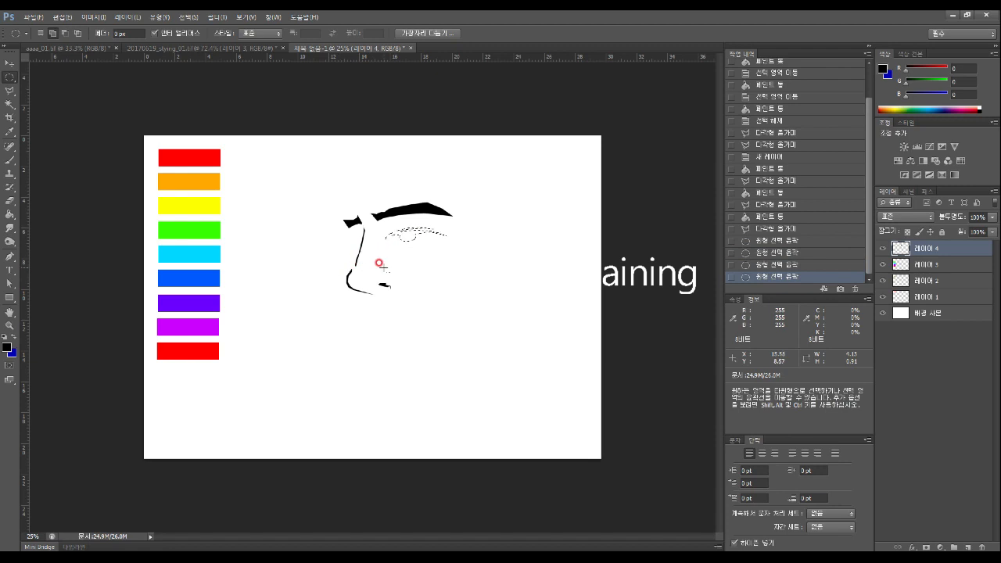
click(10, 214)
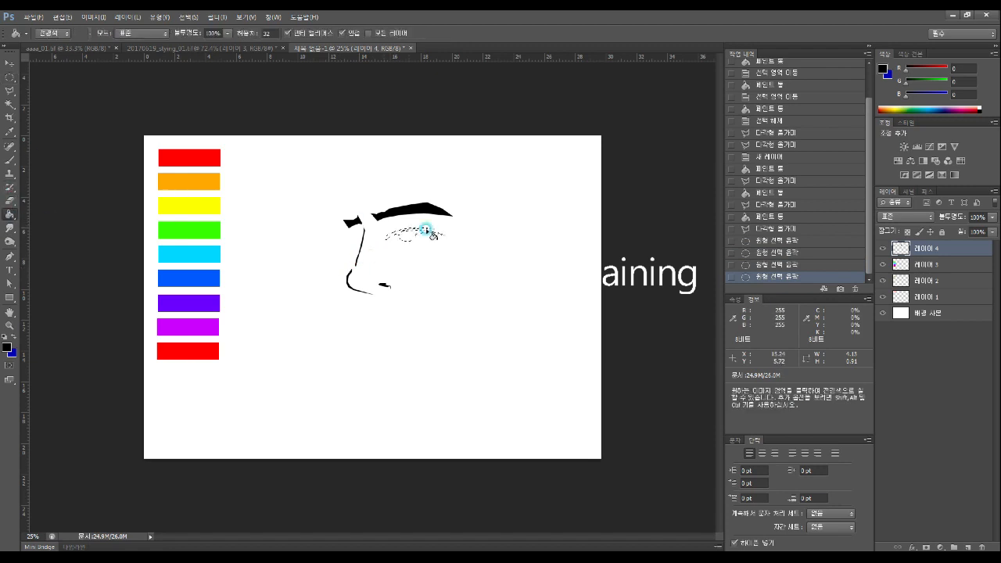
click(409, 237)
click(397, 265)
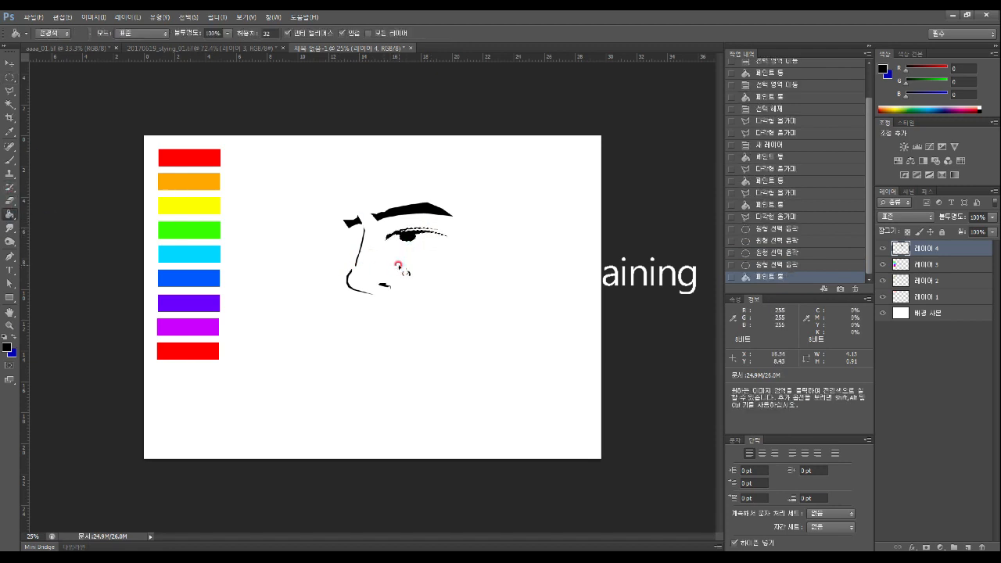
click(14, 79)
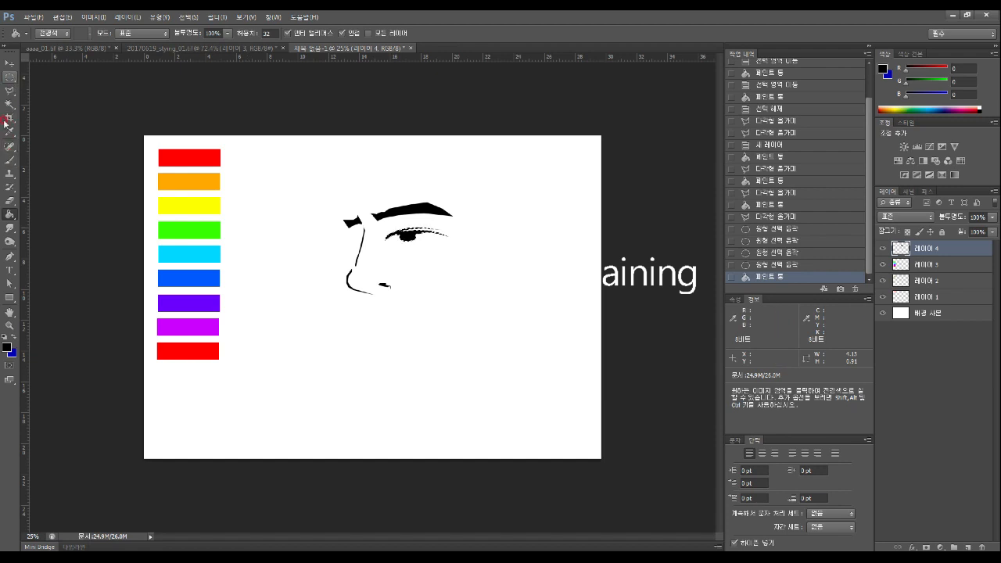
Zoom in on the eye and select a small oval on the pupil
click(9, 324)
click(416, 237)
click(415, 237)
click(7, 76)
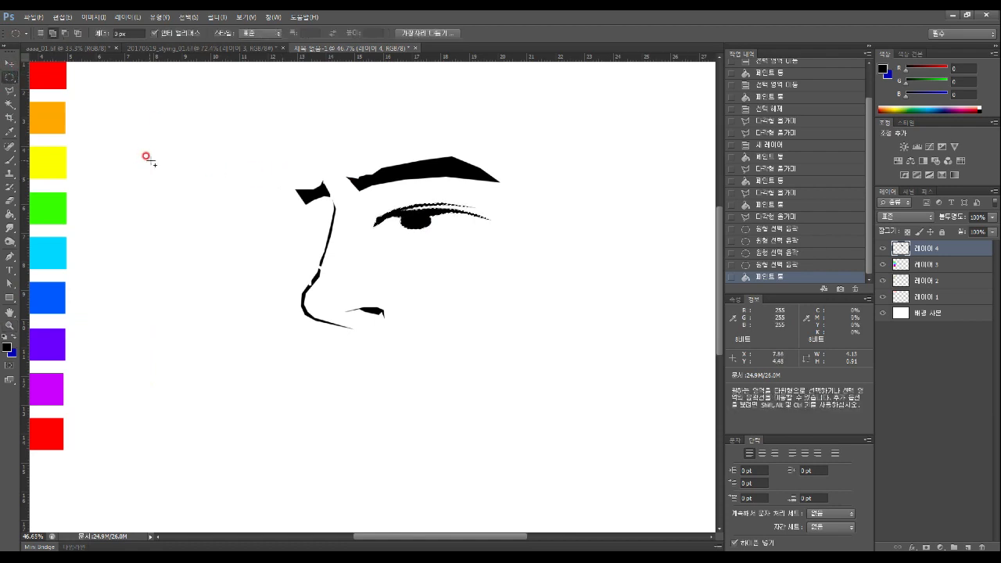
click(93, 107)
click(8, 182)
click(10, 96)
click(10, 77)
drag(407, 210, 411, 216)
Set the foreground colour to white and fill the small oval
click(7, 346)
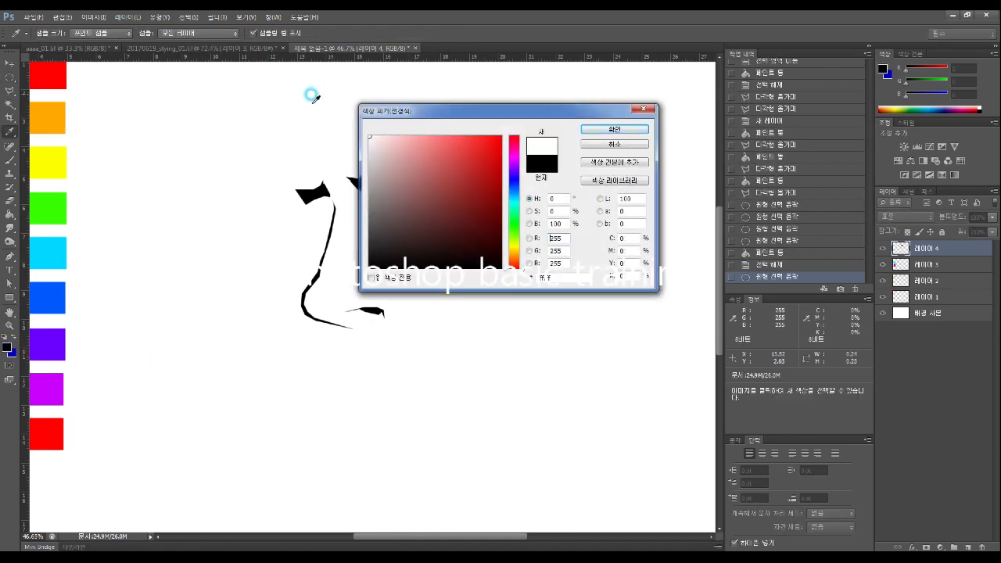
click(614, 129)
click(9, 213)
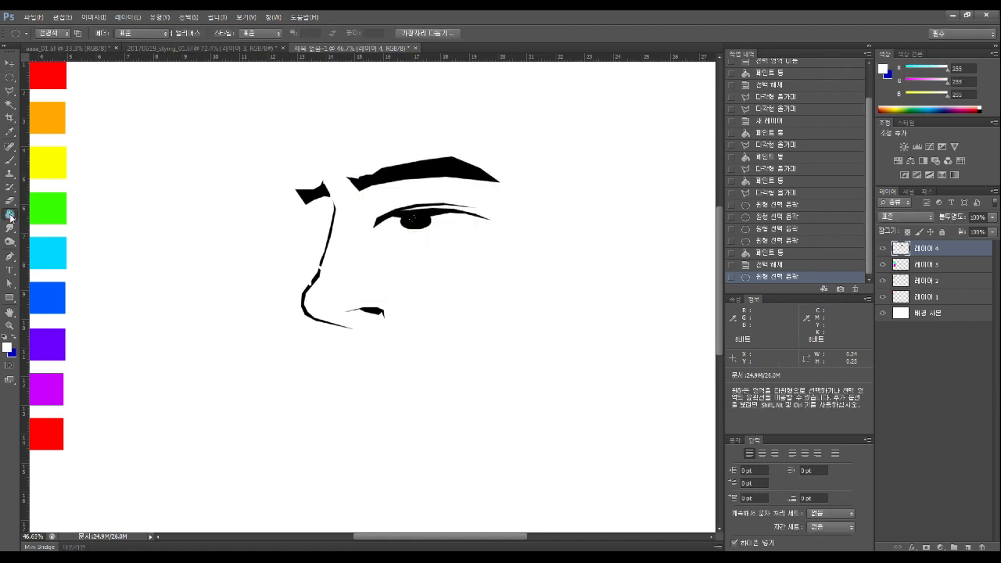
click(416, 222)
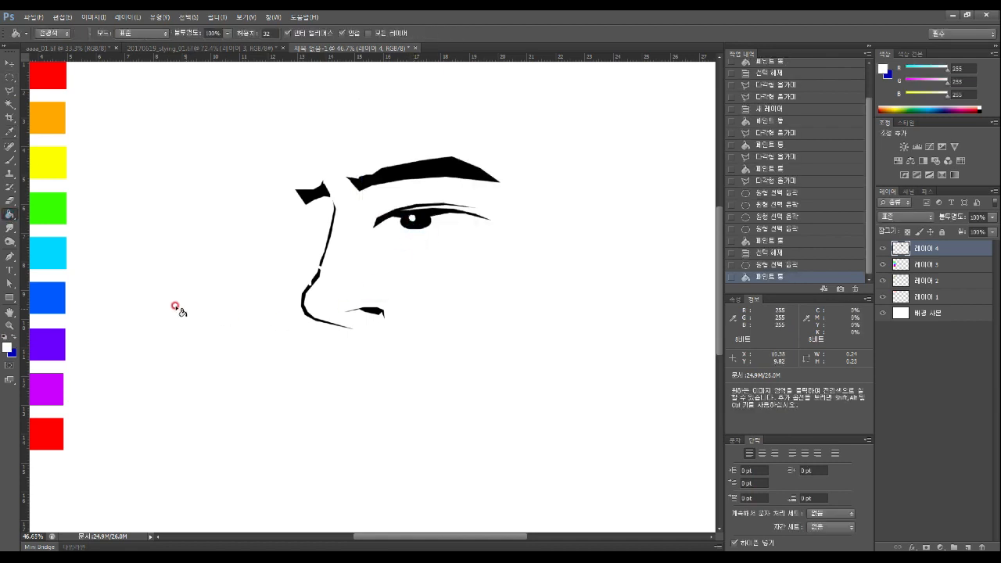
Fill another small oval on the pupil white as a catchlight, deselect, and zoom out
click(10, 76)
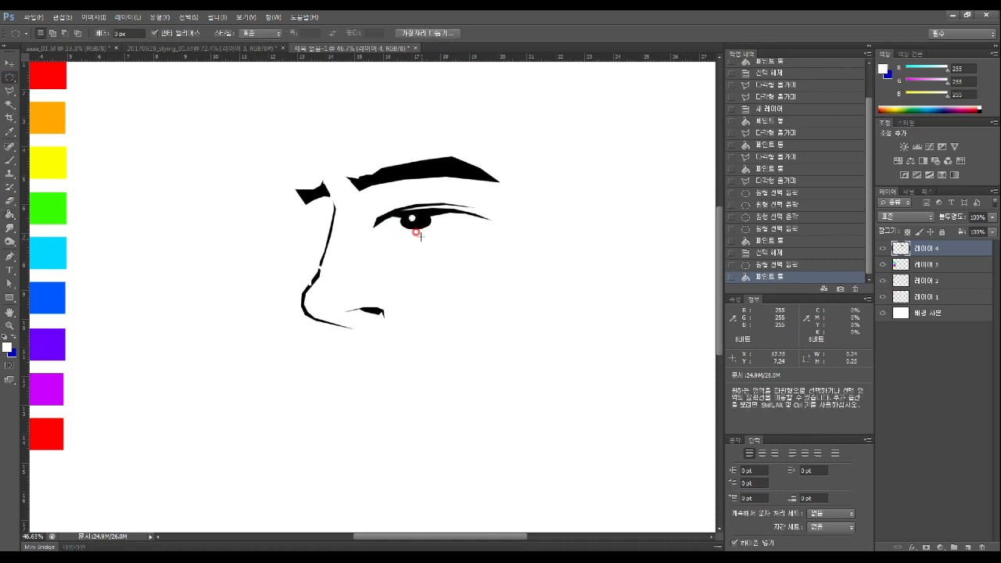
drag(415, 220, 423, 226)
key(ctrl+d)
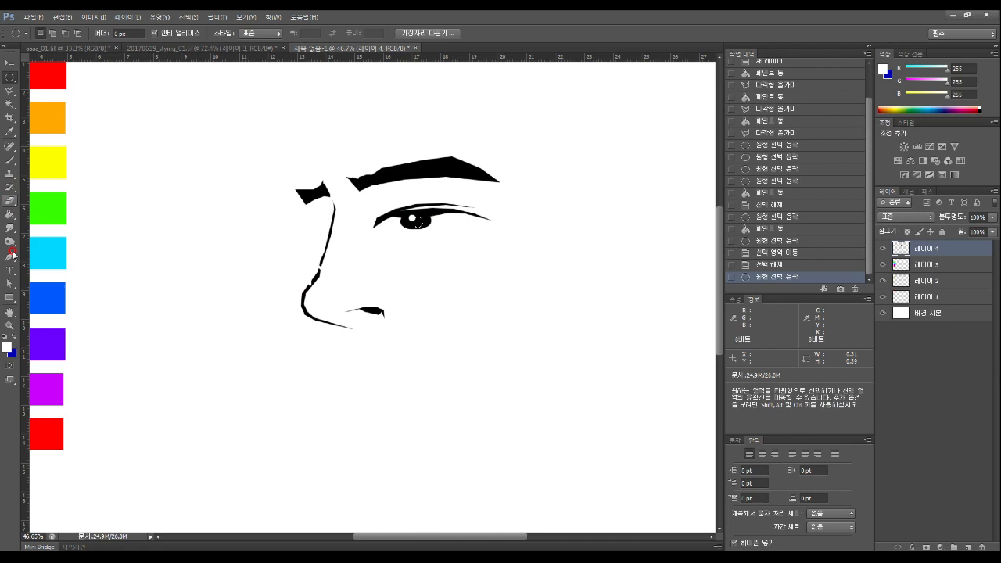
click(9, 213)
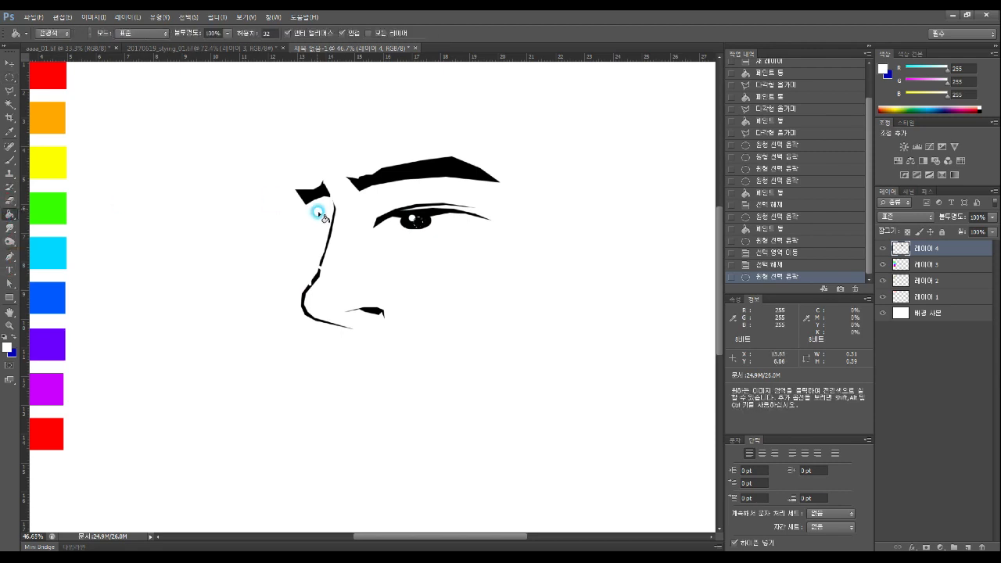
click(415, 220)
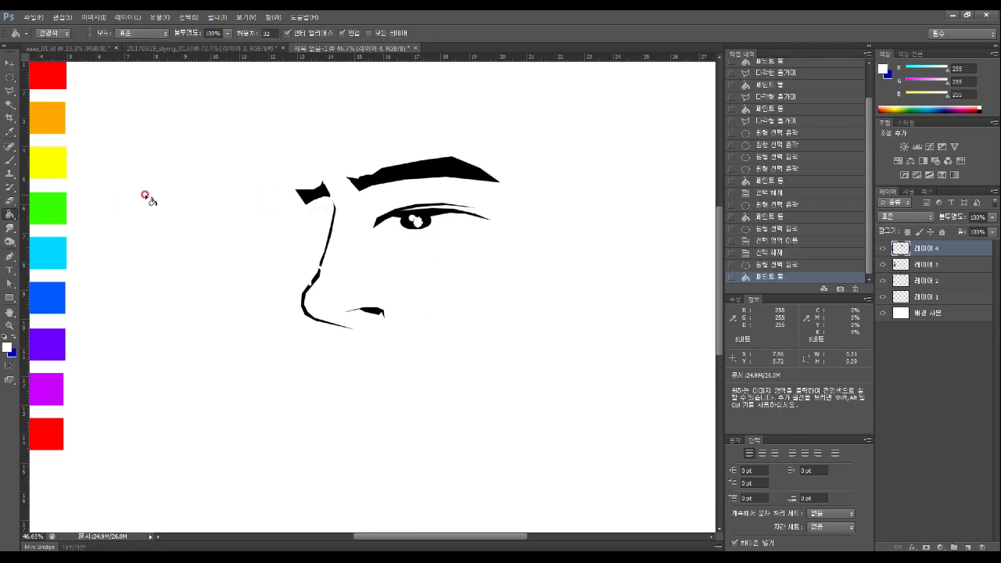
key(m)
key(ctrl+d)
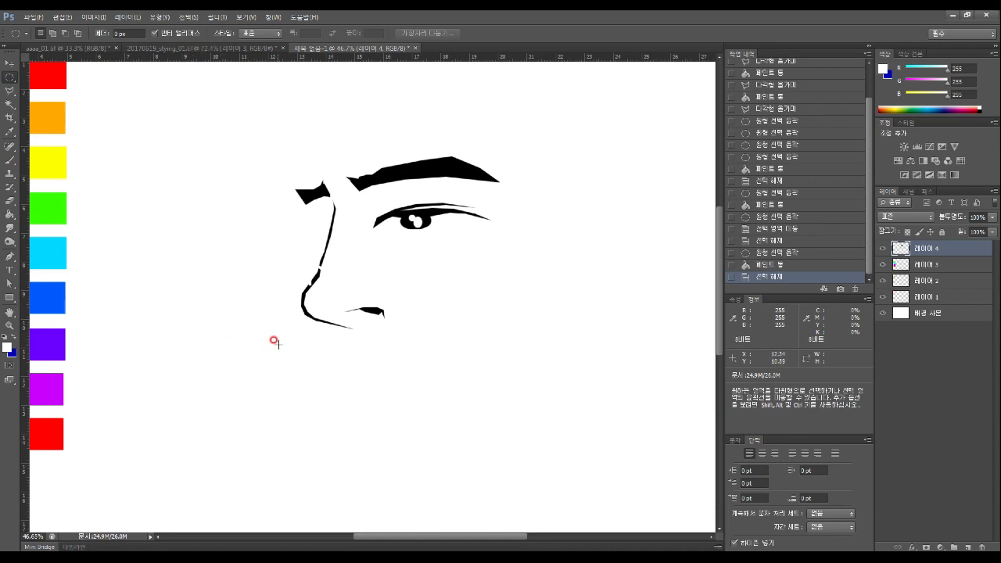
key(z)
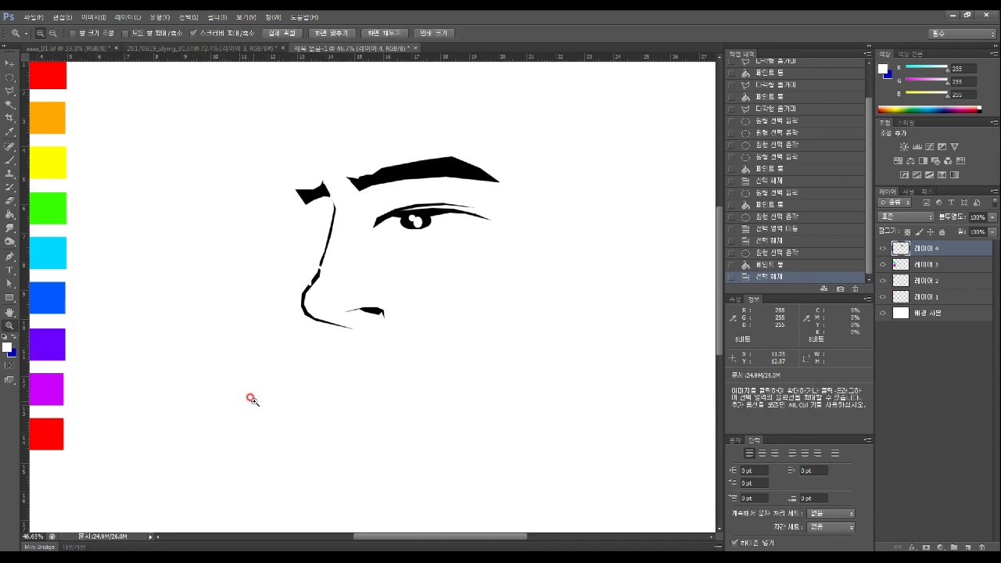
alt+click(257, 395)
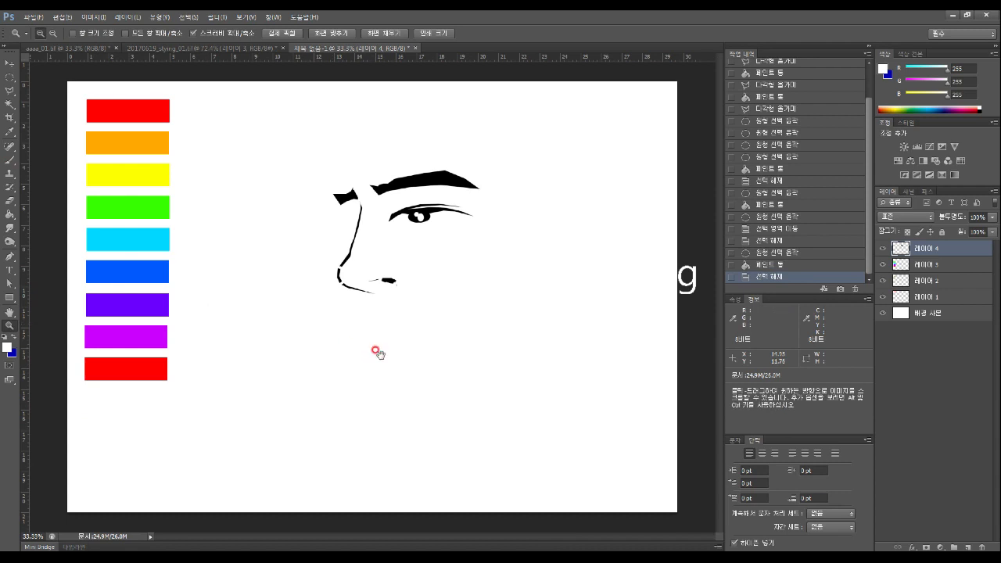
Select a small area at the nose bridge and fill it white
key(l)
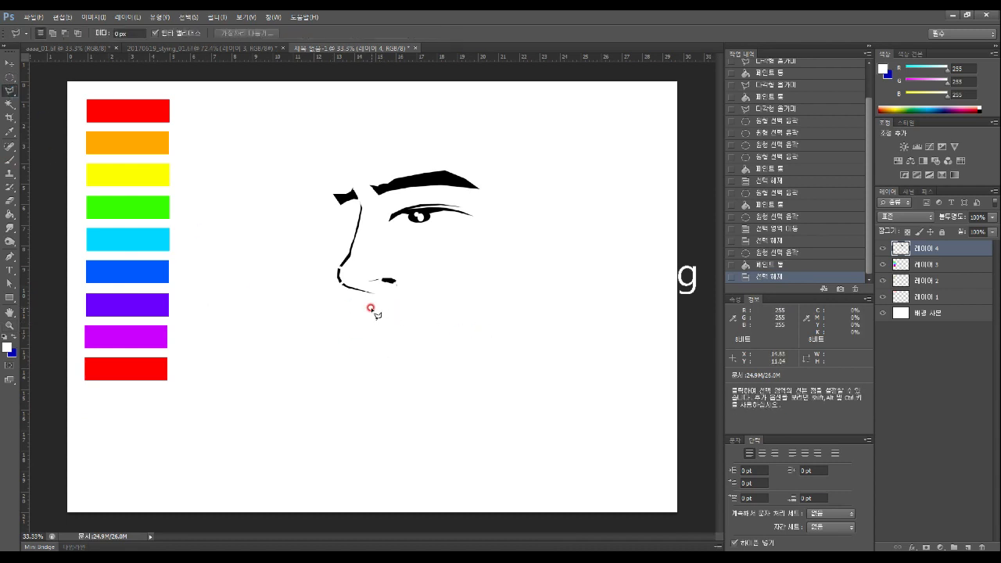
click(343, 217)
click(347, 225)
double_click(347, 228)
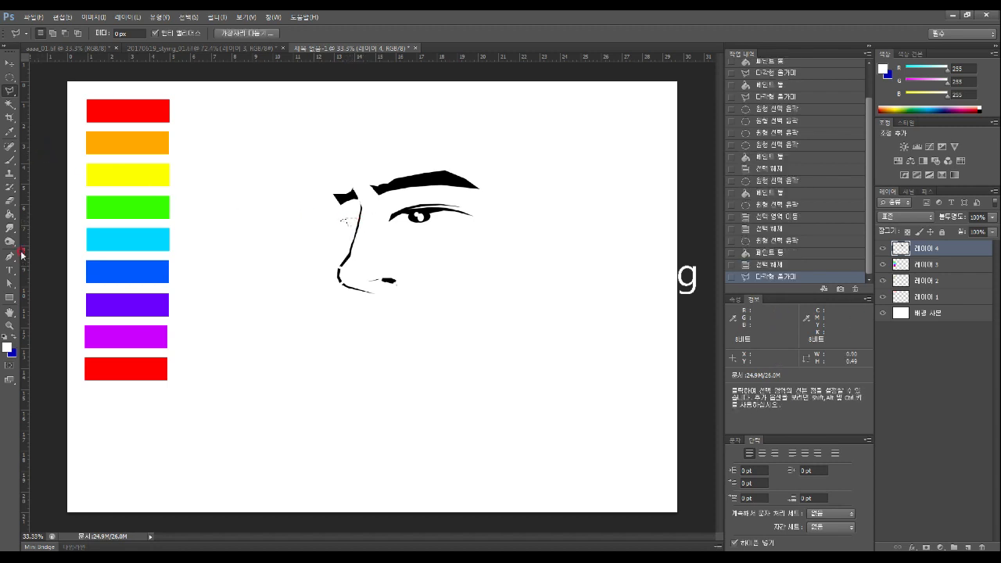
click(10, 213)
click(342, 218)
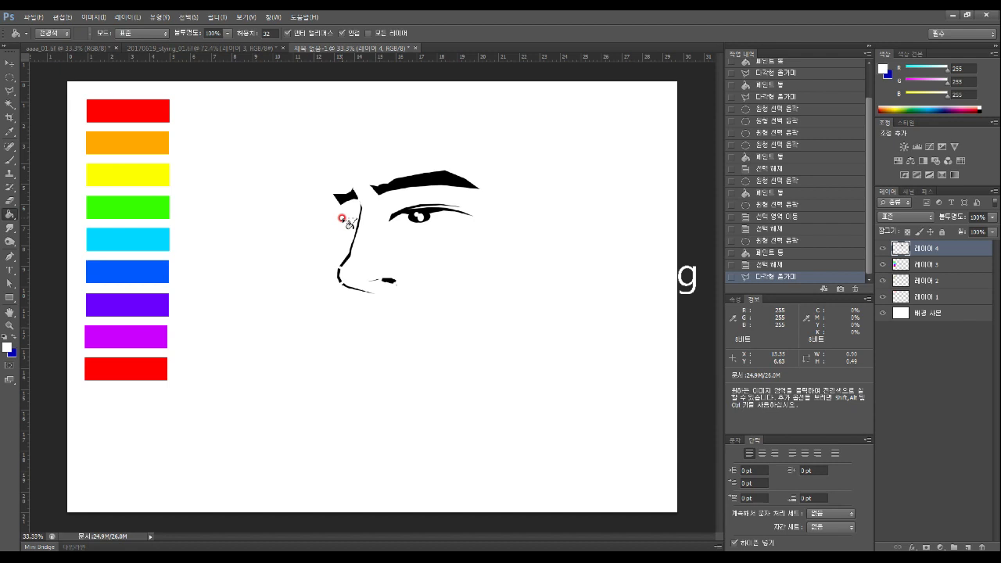
click(347, 236)
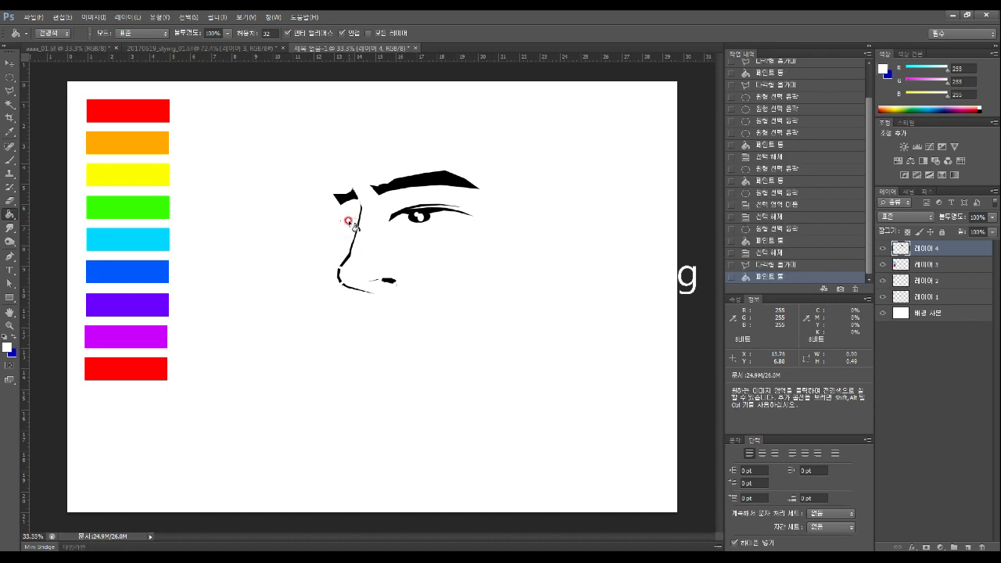
Set the foreground back to black and fill the gap beside the nose line
click(7, 347)
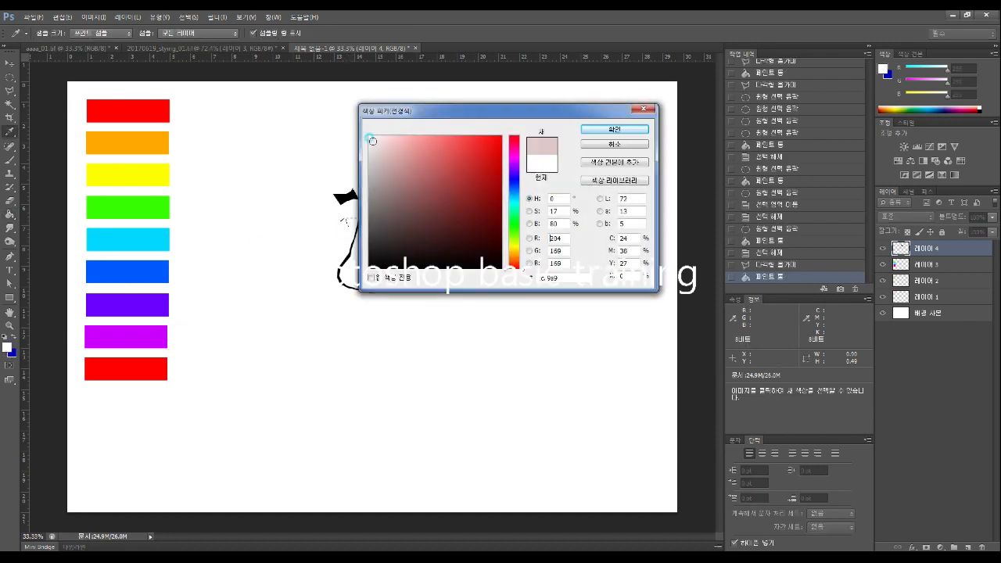
click(629, 129)
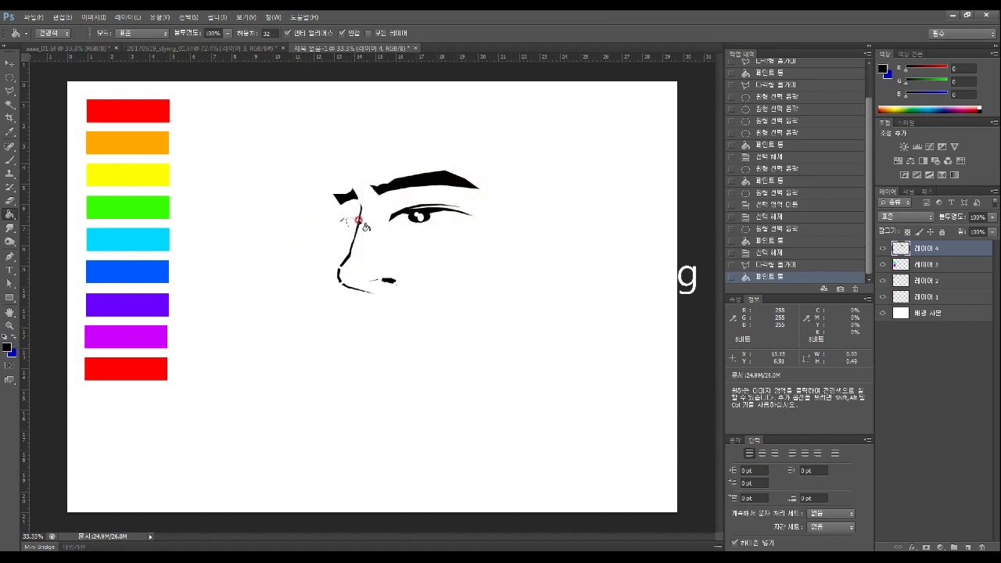
click(352, 222)
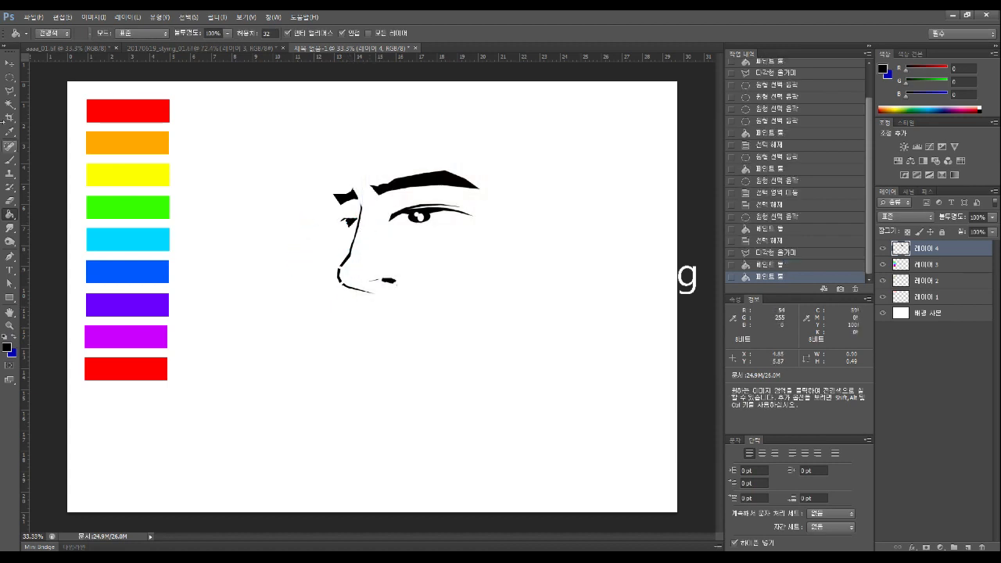
click(10, 92)
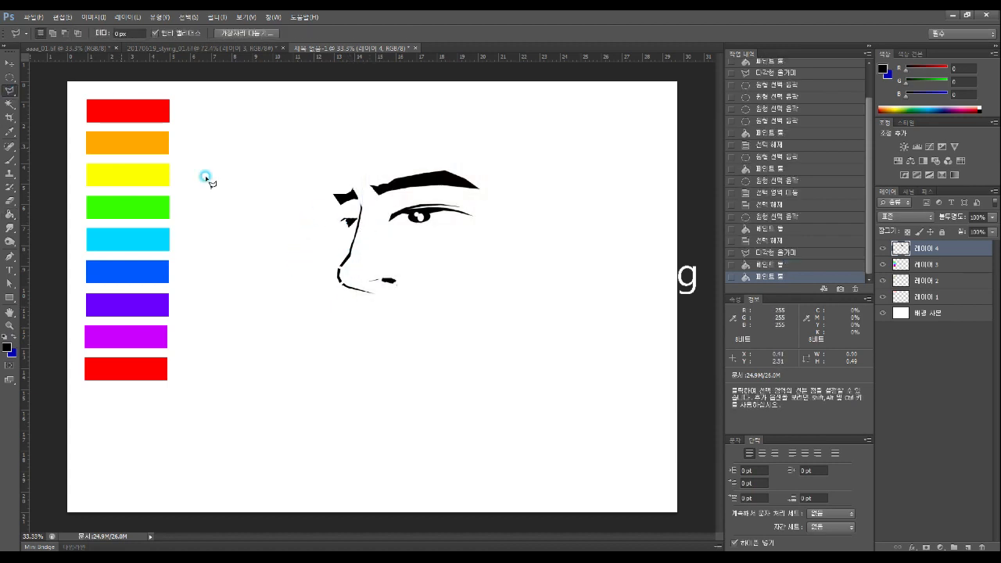
click(351, 229)
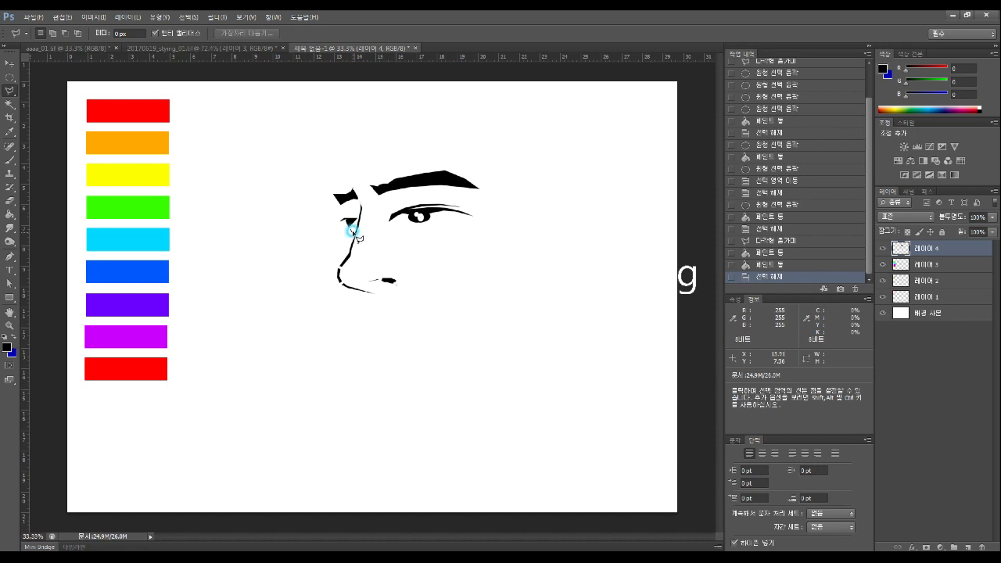
Outline the inner eye corner next to the nose and fill it black
click(361, 219)
click(358, 218)
click(351, 220)
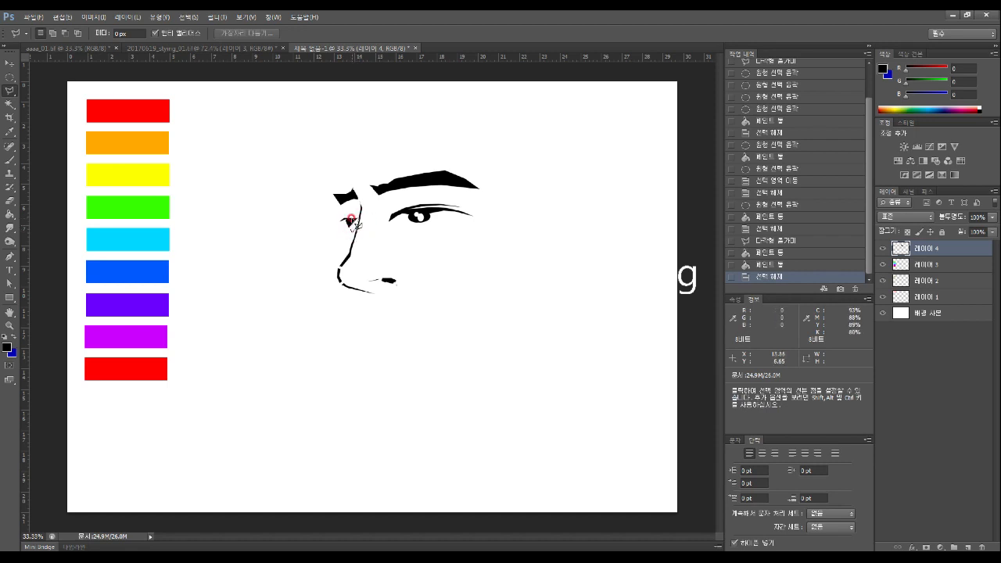
click(350, 228)
click(333, 279)
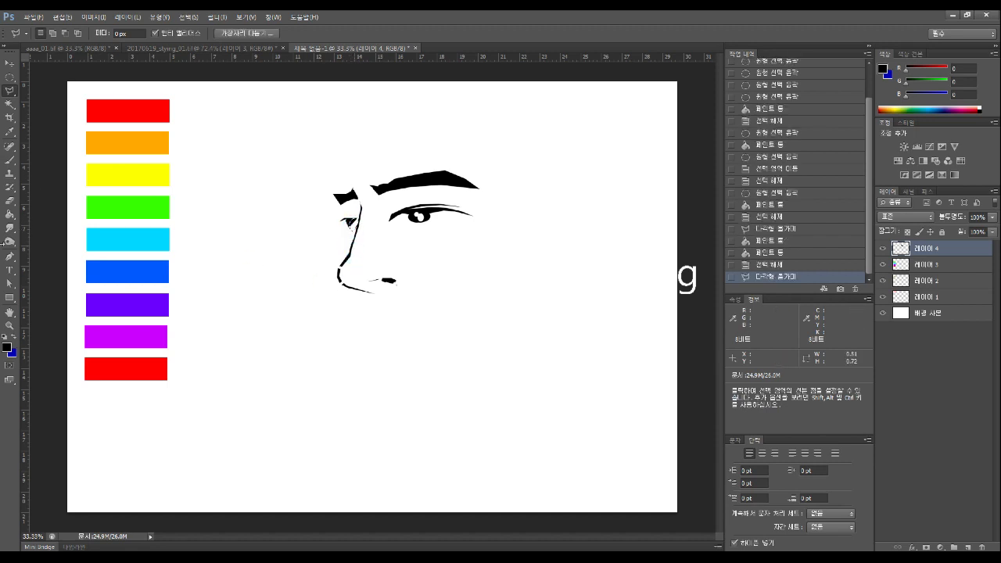
click(9, 215)
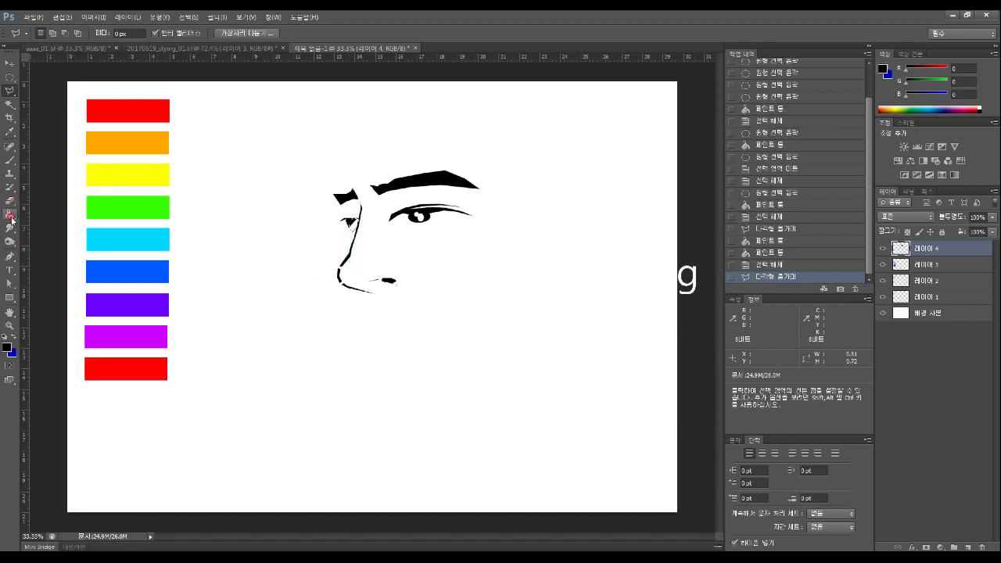
click(349, 225)
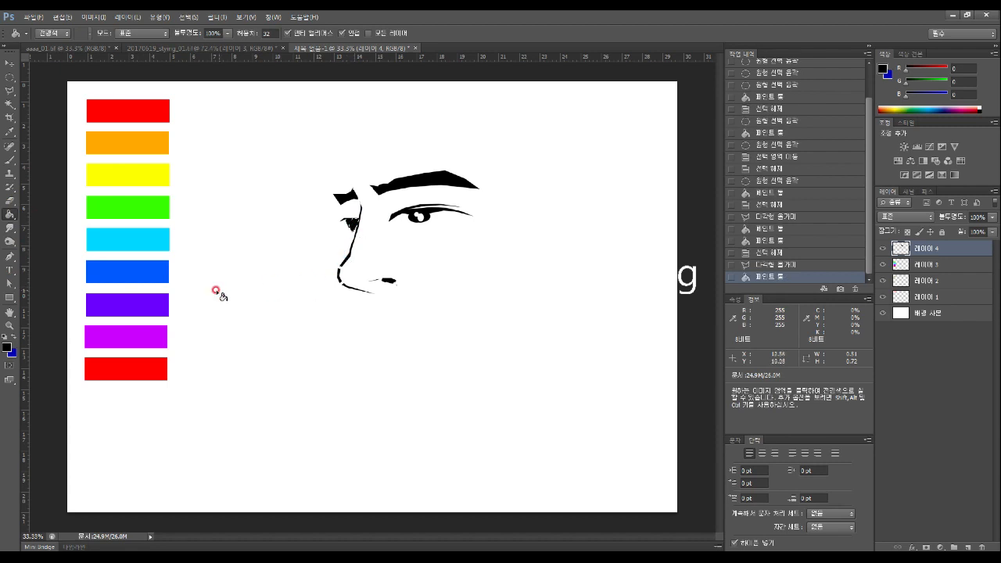
click(9, 77)
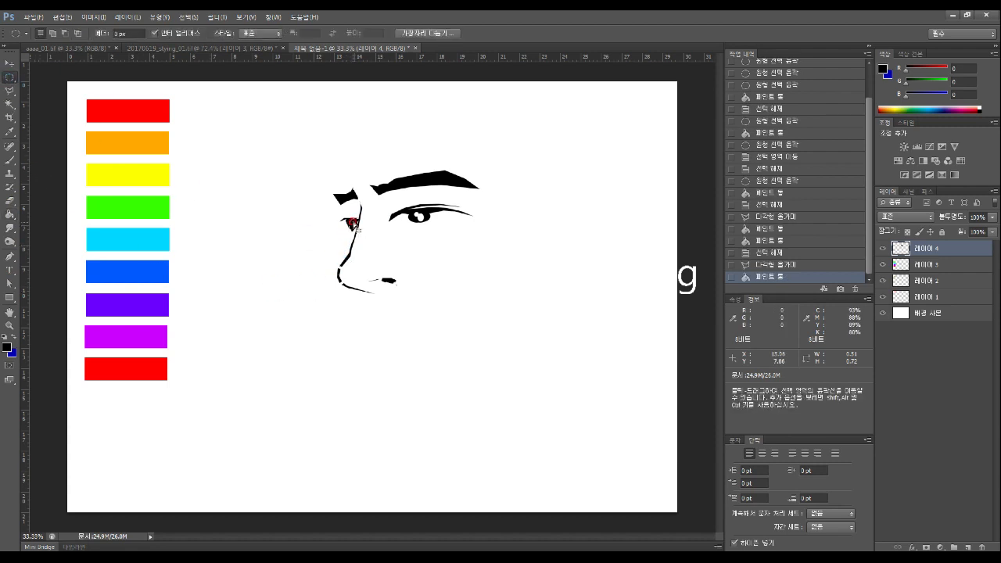
Fill a small oval in the dark eye corner white, then deselect
drag(342, 217, 349, 228)
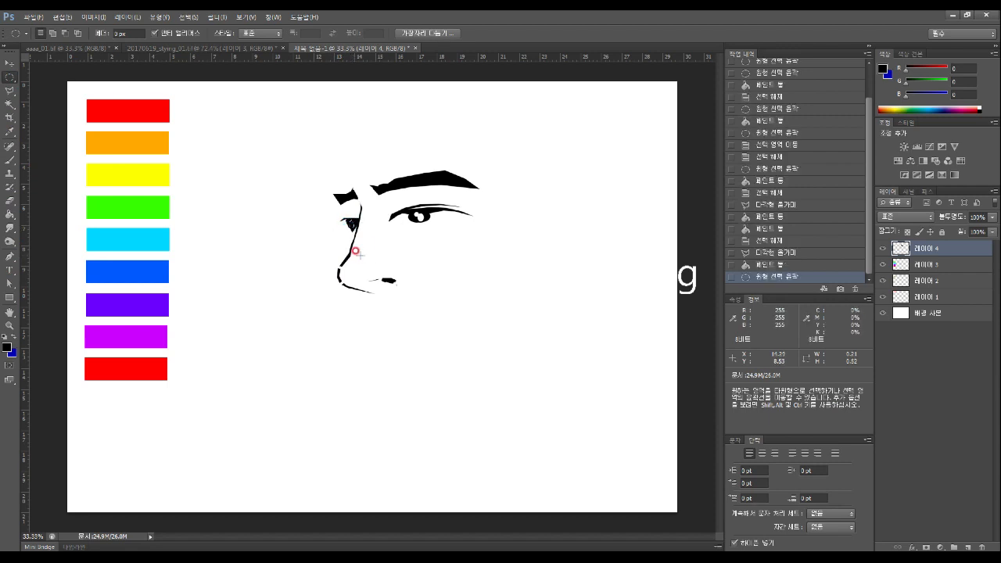
click(7, 346)
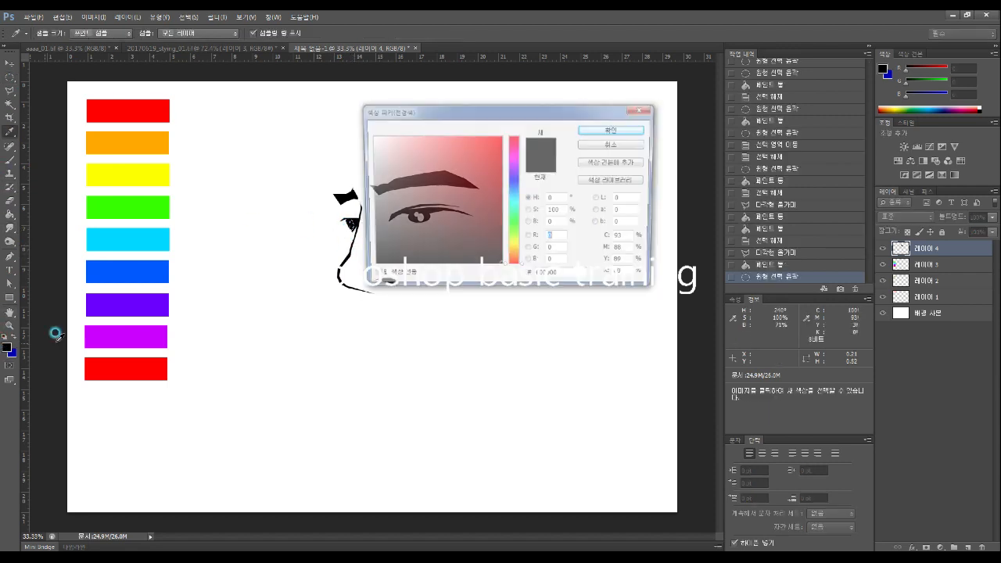
click(592, 130)
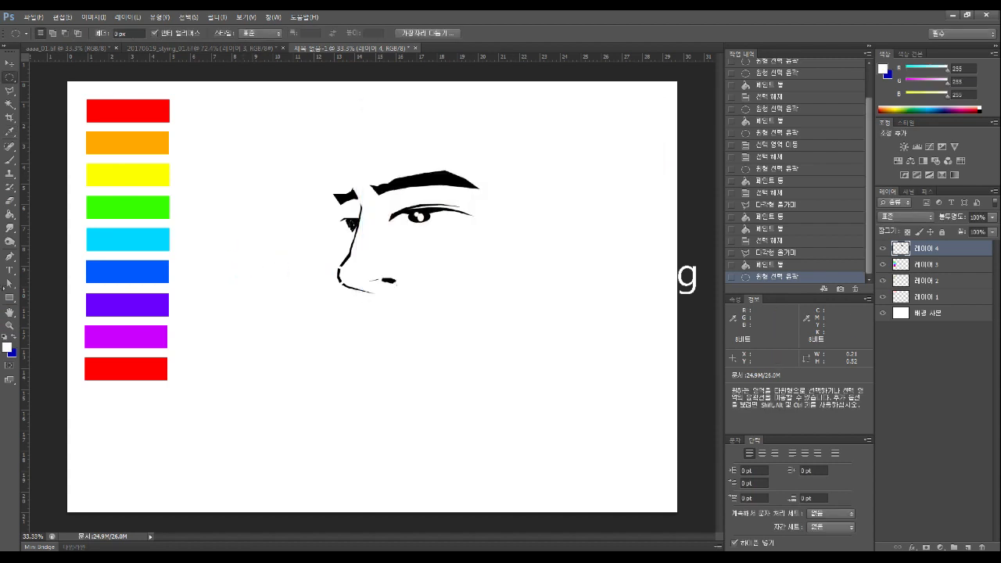
click(9, 217)
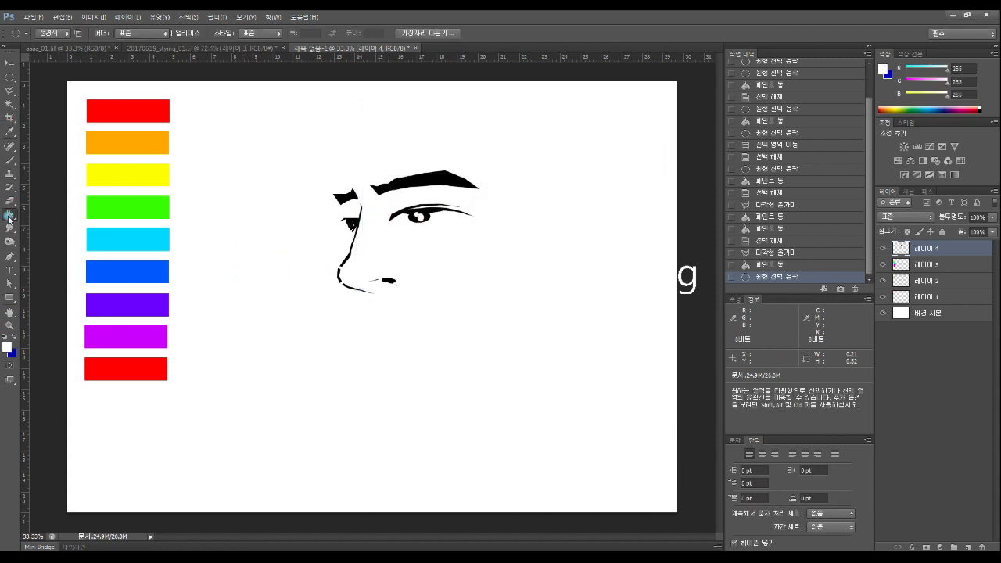
click(352, 228)
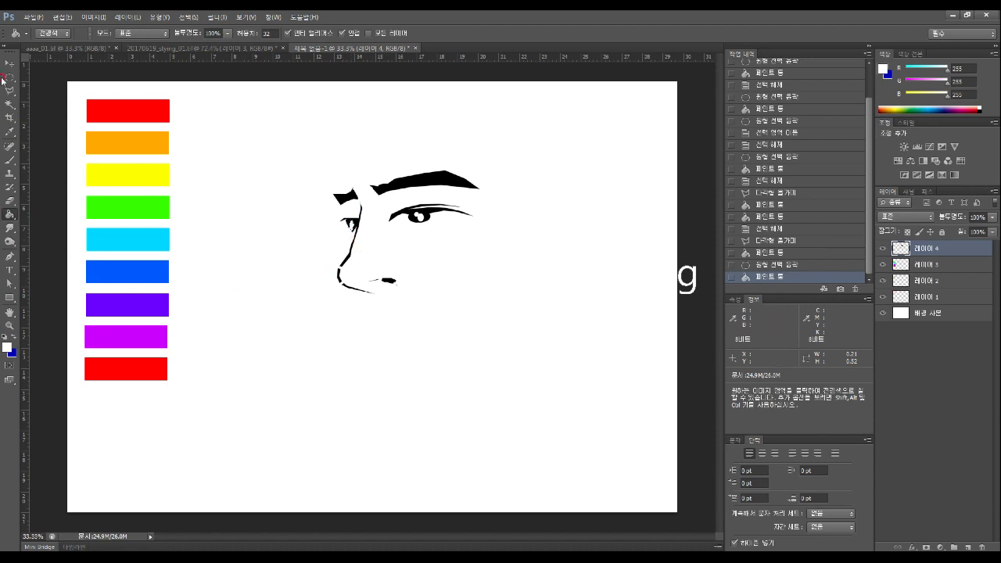
key(m)
key(ctrl+d)
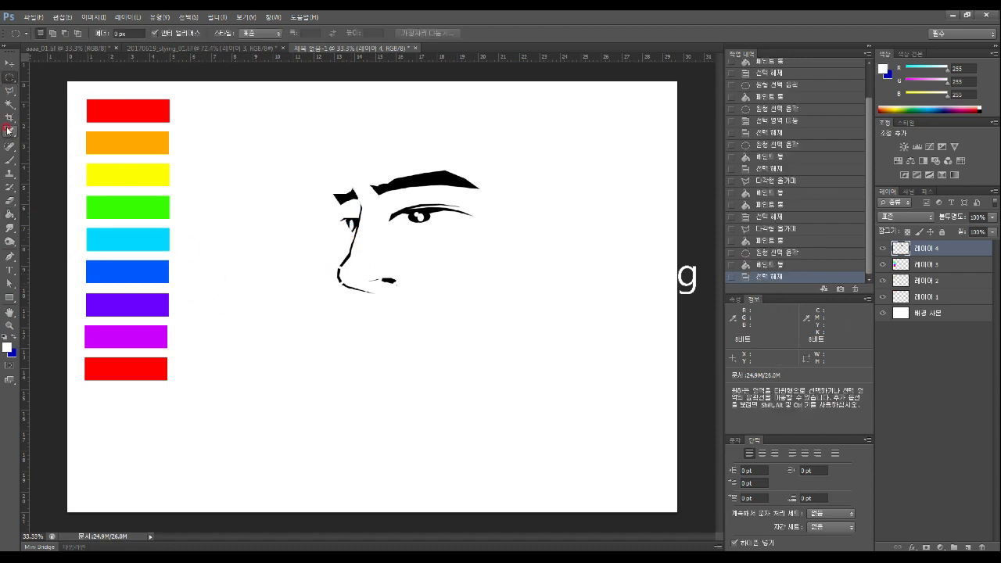
click(9, 92)
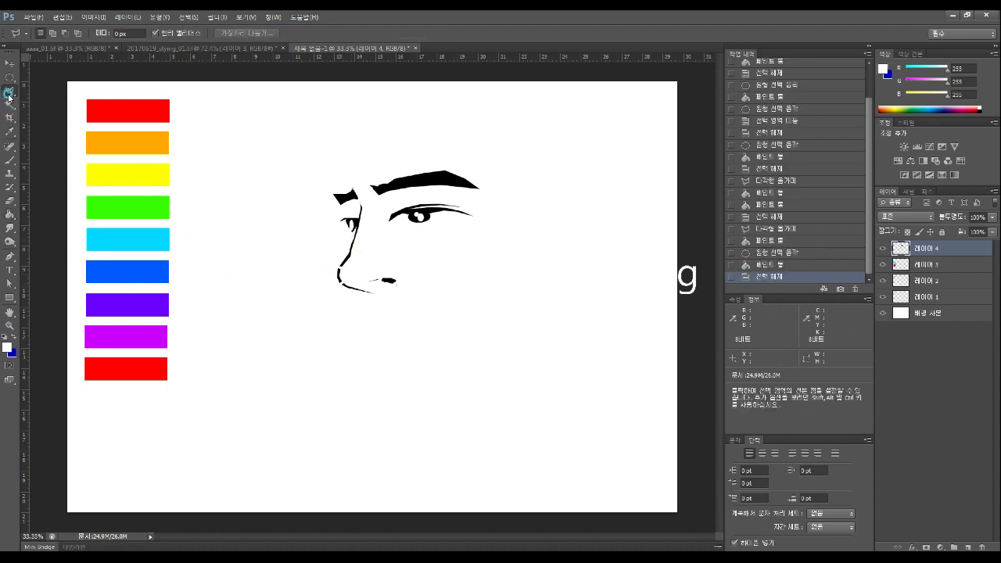
Outline the mouth along the lip line below the nose
click(382, 304)
click(379, 307)
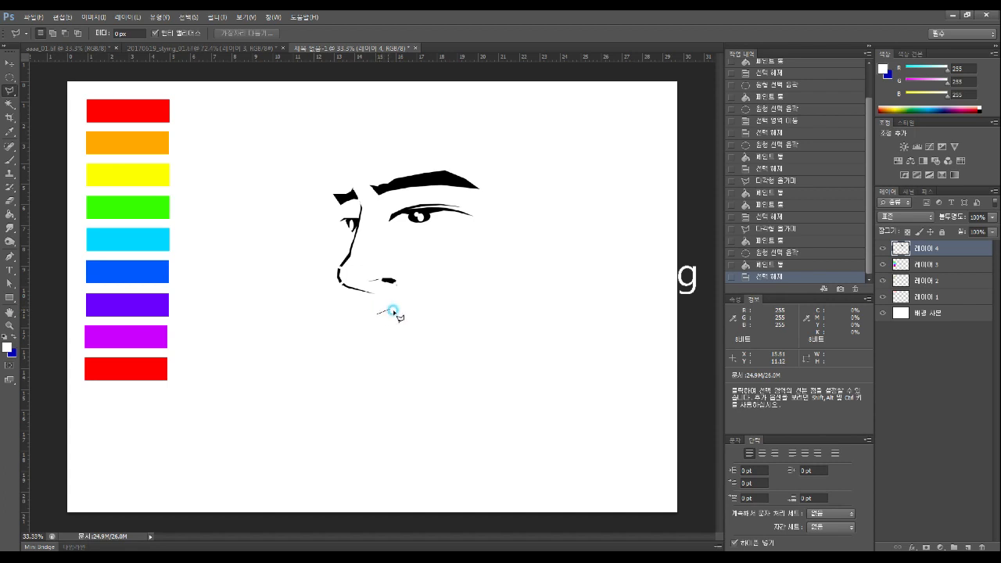
drag(404, 312, 420, 312)
click(427, 311)
click(376, 316)
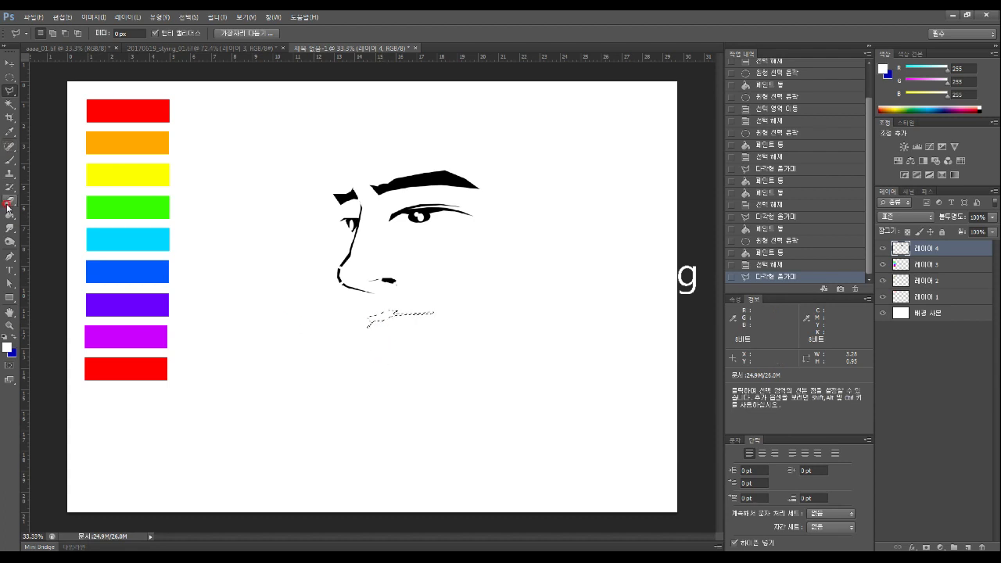
Set the foreground to black and fill the mouth selection
key(i)
click(7, 346)
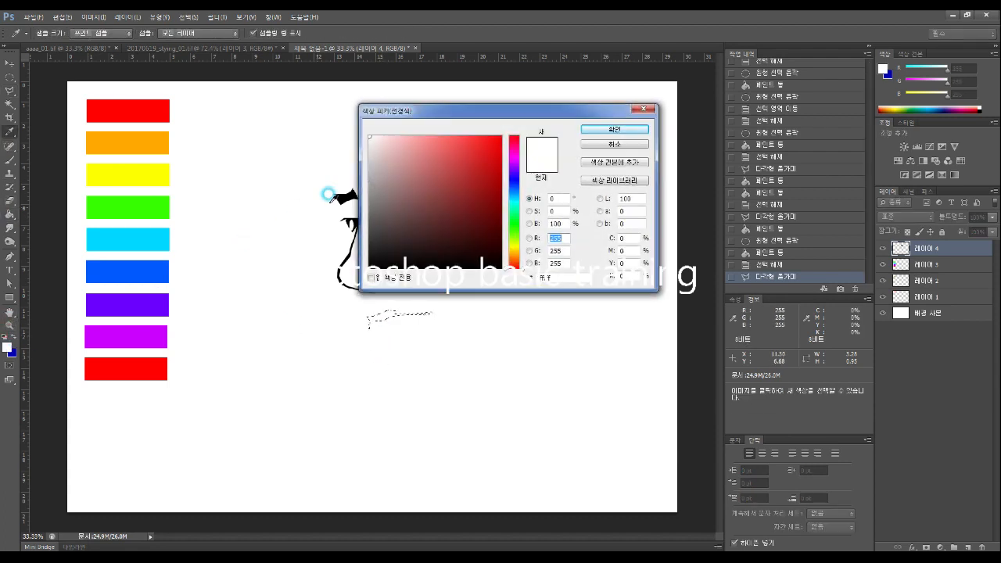
drag(433, 226, 372, 279)
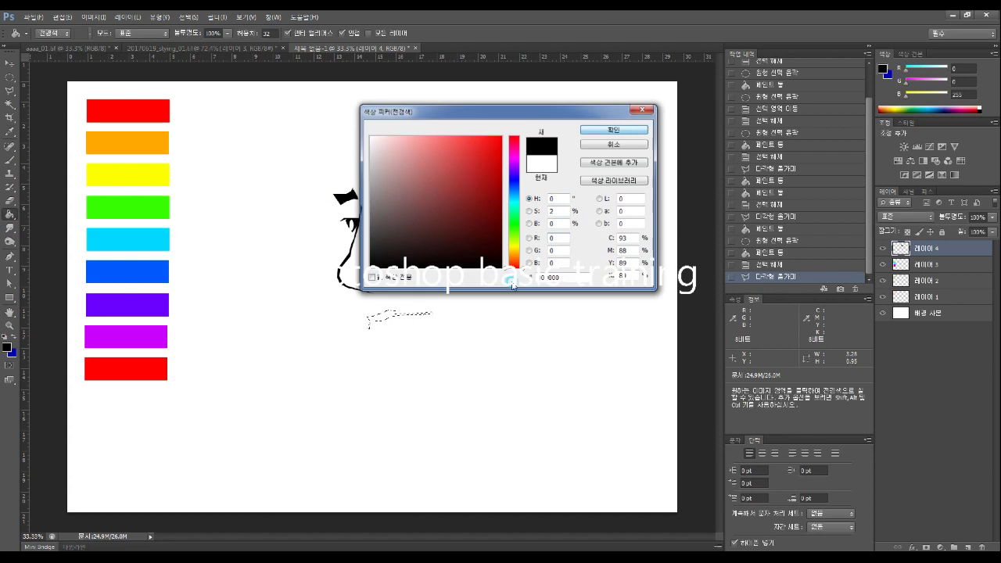
key(Return)
click(377, 320)
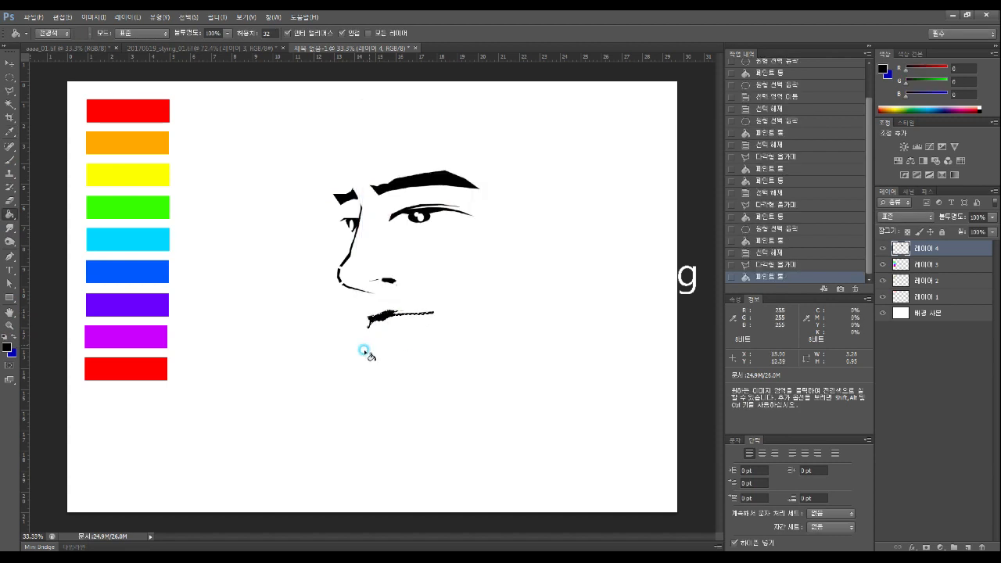
Select the chin strokes, fill them black, and clear the selection
click(10, 91)
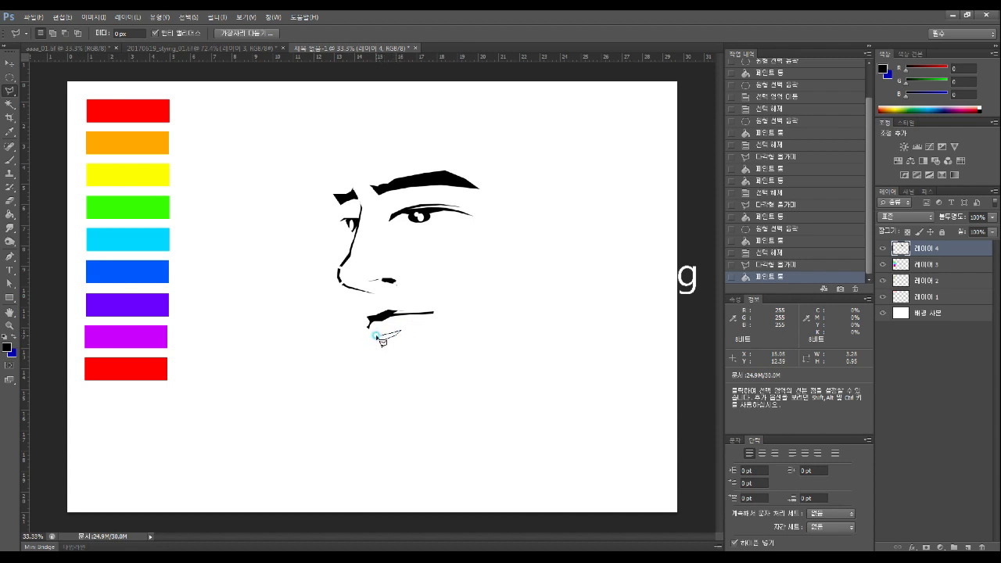
click(379, 335)
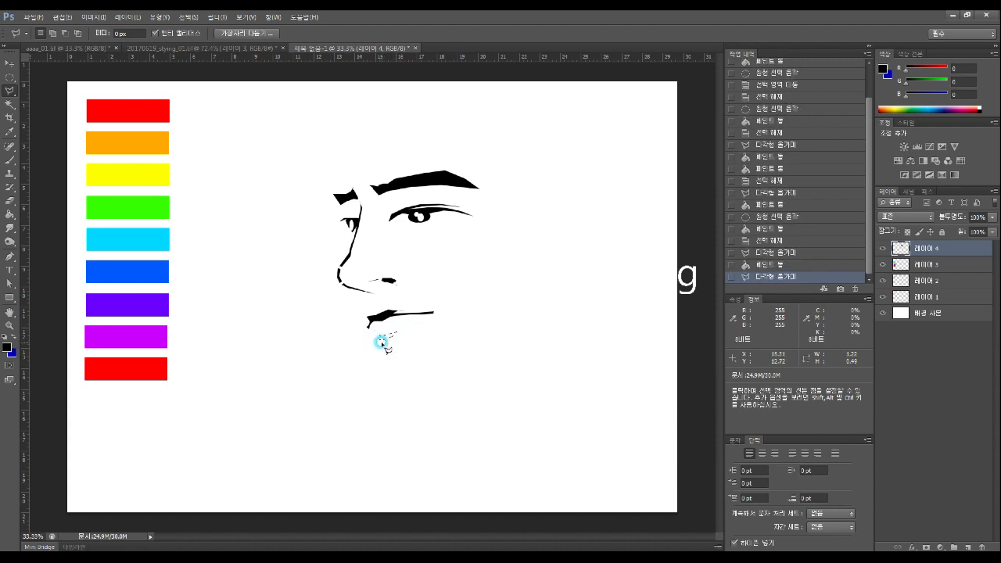
click(10, 200)
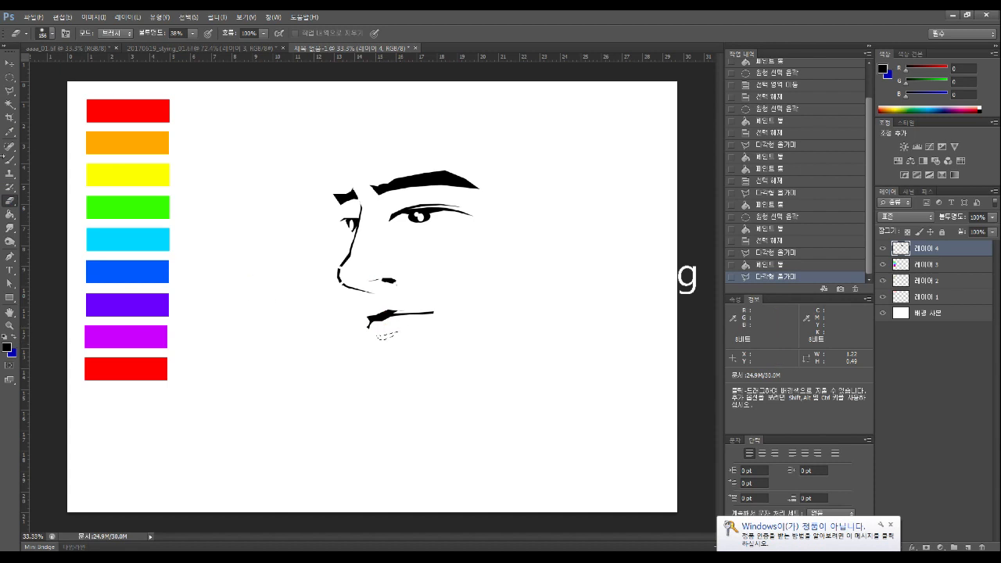
click(10, 215)
click(382, 339)
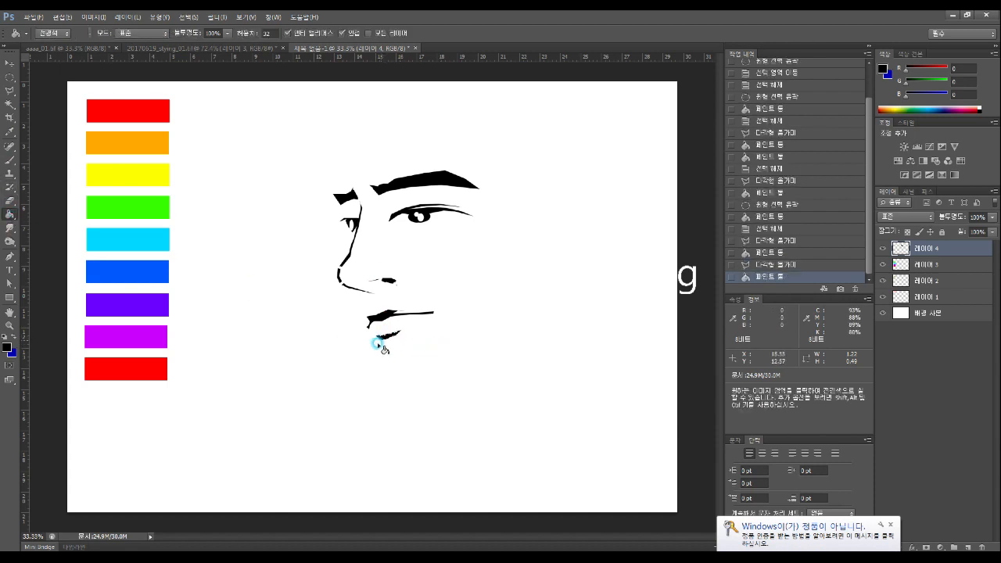
click(10, 90)
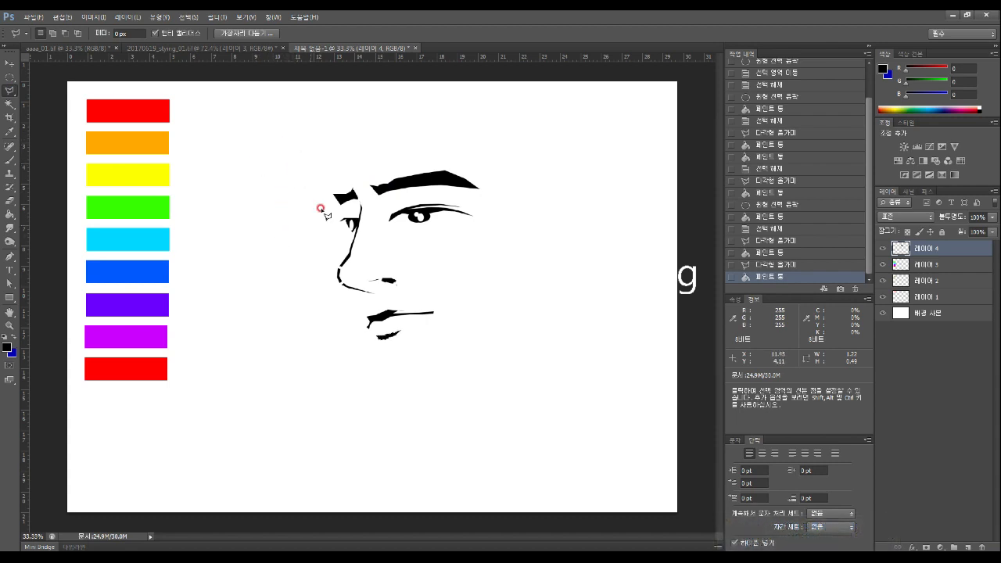
click(10, 77)
click(308, 308)
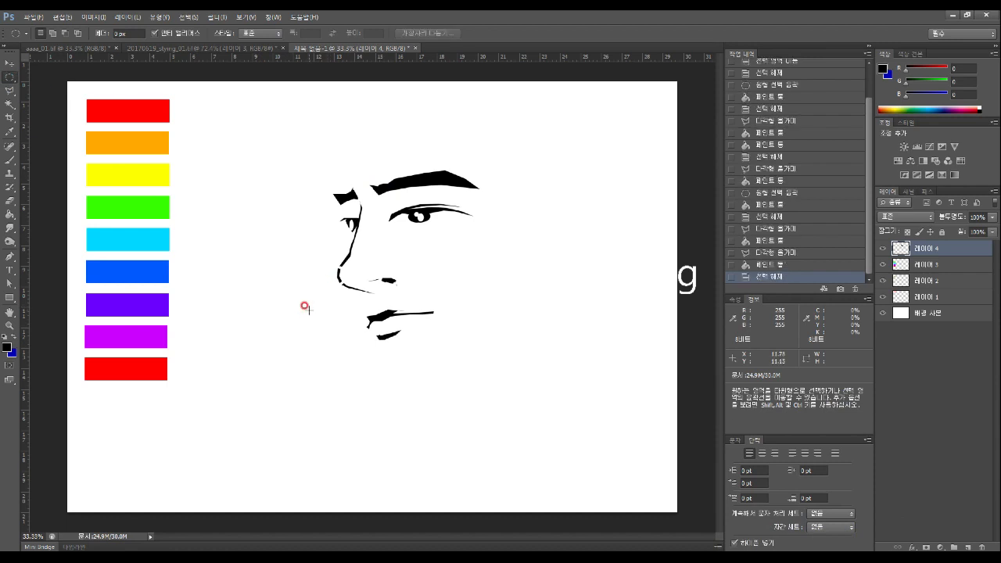
click(10, 62)
Shift Layer 4's face drawing up and left, undoing the accidental background move and layer deletion
drag(478, 237, 435, 206)
key(ctrl+z)
click(986, 539)
click(457, 221)
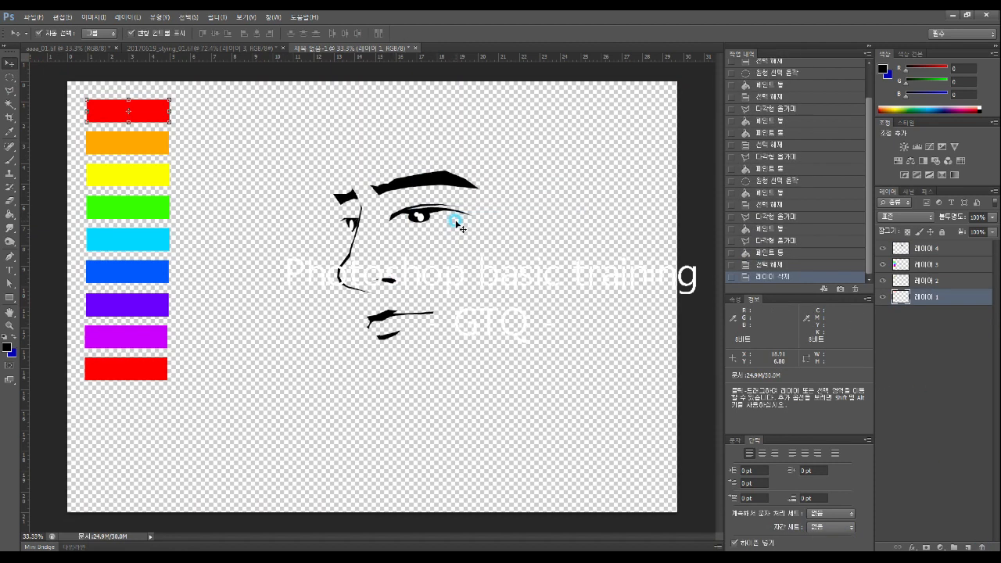
key(ctrl+z)
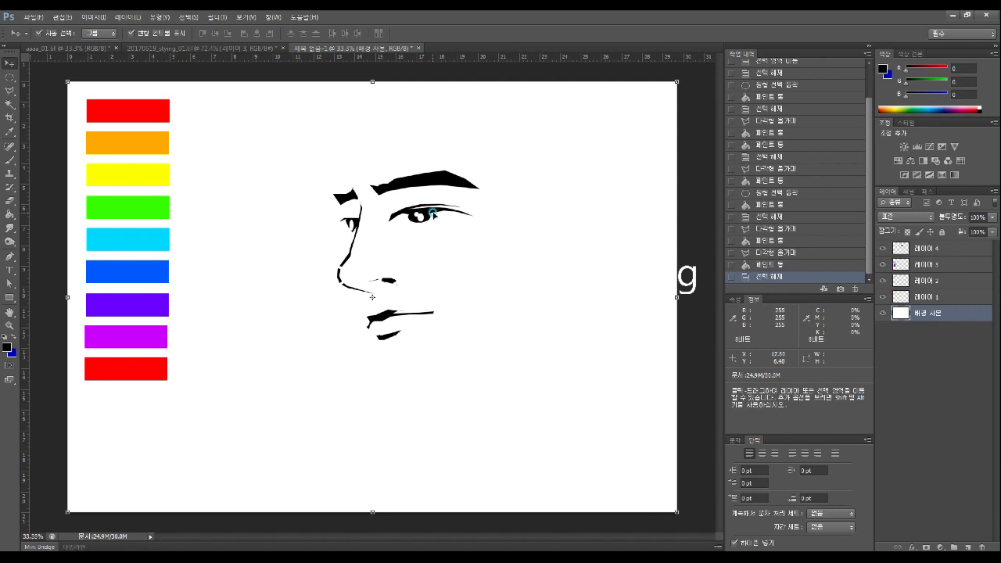
drag(431, 211, 362, 154)
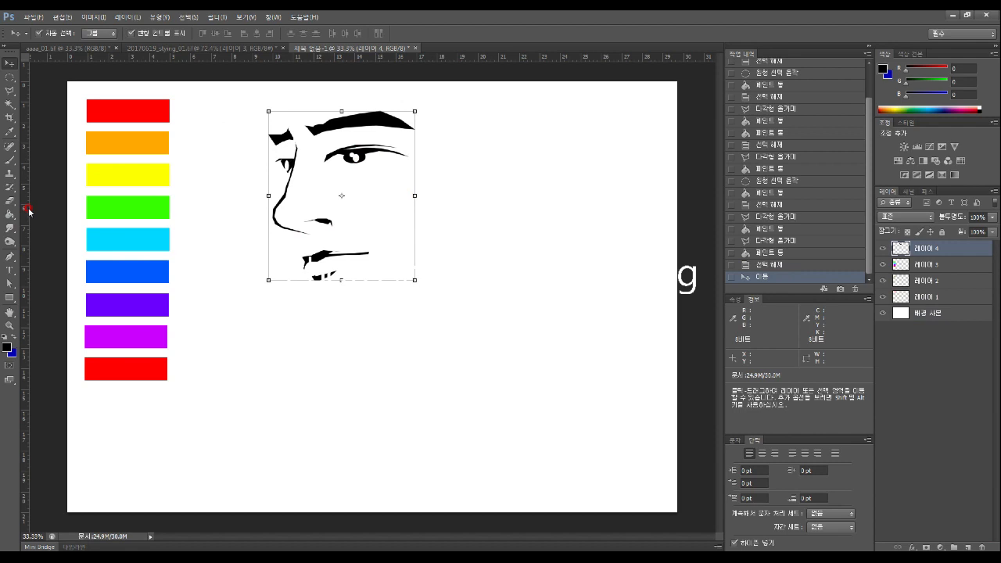
click(9, 90)
Outline the car body with the lasso, adding extra outlines for the left tip and front
mouse_move(237, 386)
mouse_down()
mouse_move(355, 354)
mouse_move(428, 320)
mouse_move(561, 324)
mouse_move(654, 351)
mouse_move(655, 432)
mouse_move(602, 439)
mouse_up()
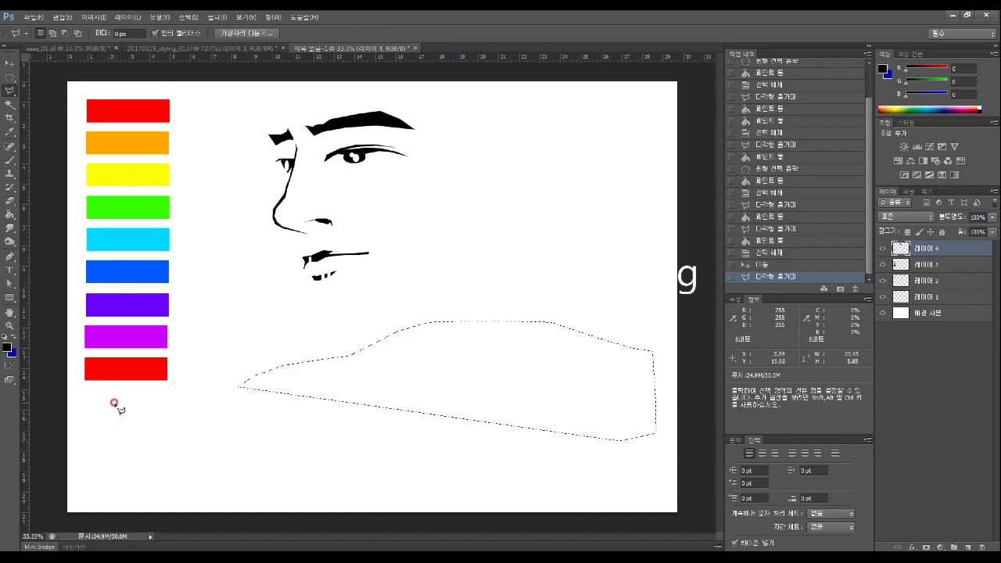
click(51, 35)
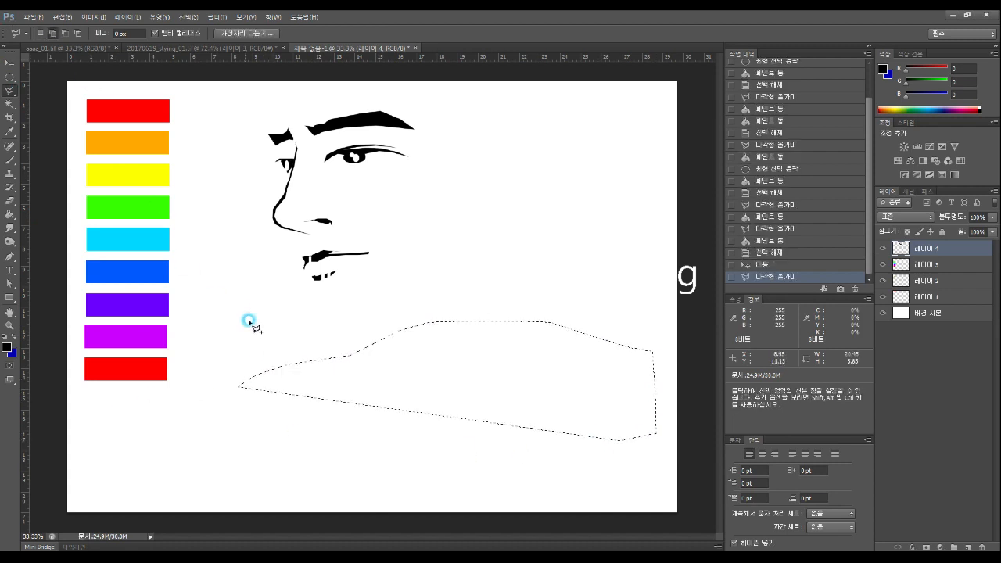
drag(280, 376, 249, 390)
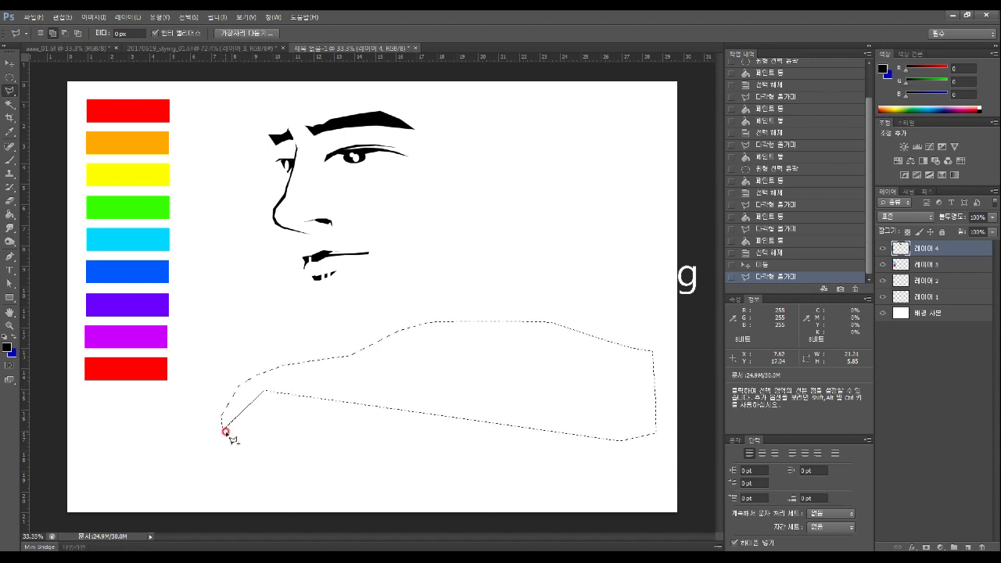
click(225, 432)
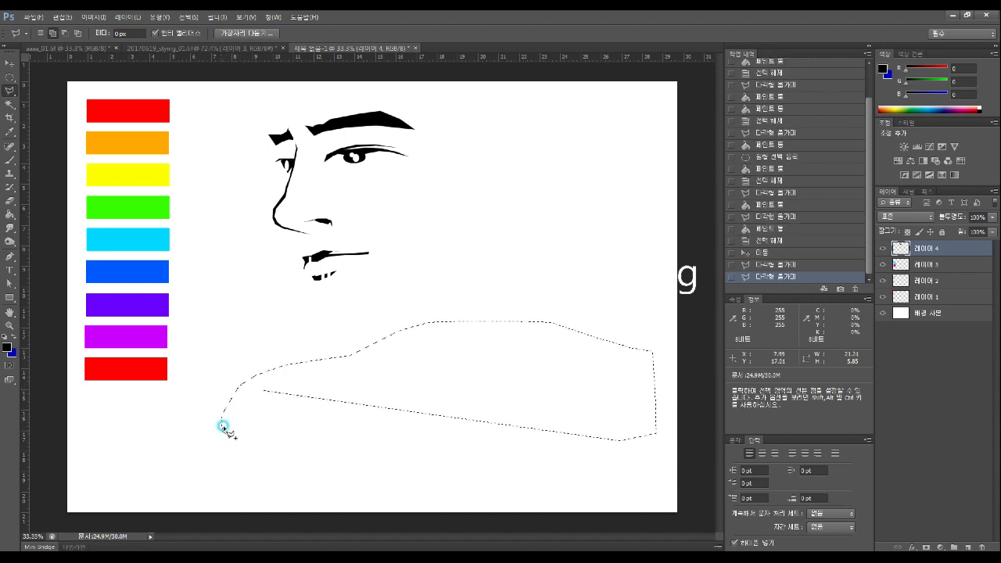
click(617, 389)
click(631, 418)
double_click(361, 444)
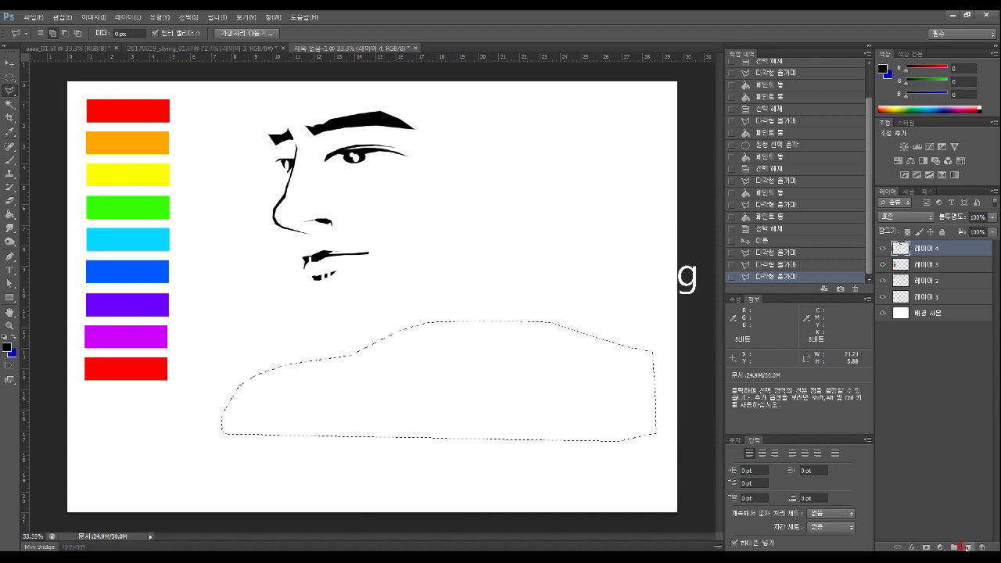
On a new layer, fill the car outline with blue using the Paint Bucket, then deselect
click(966, 547)
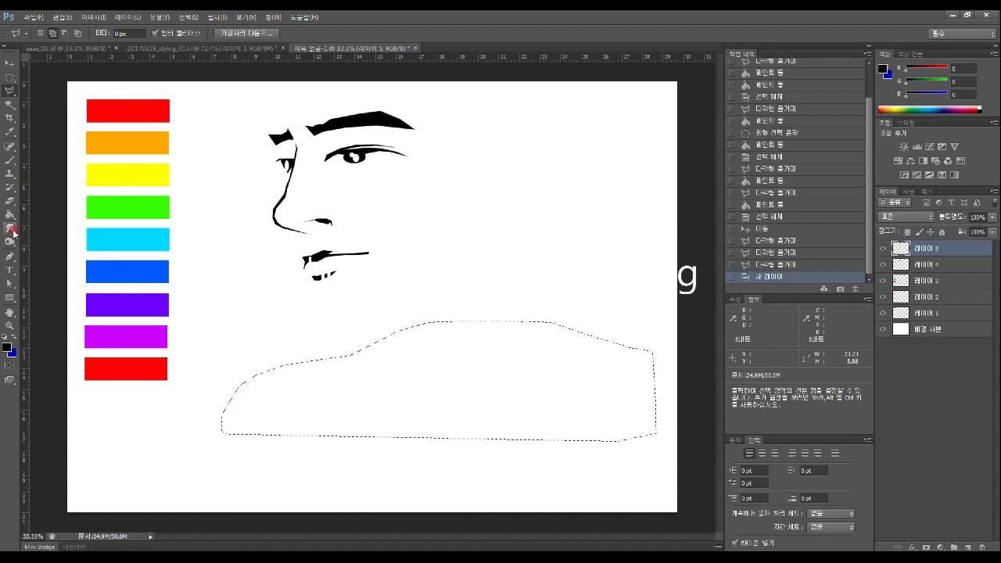
key(i)
click(15, 356)
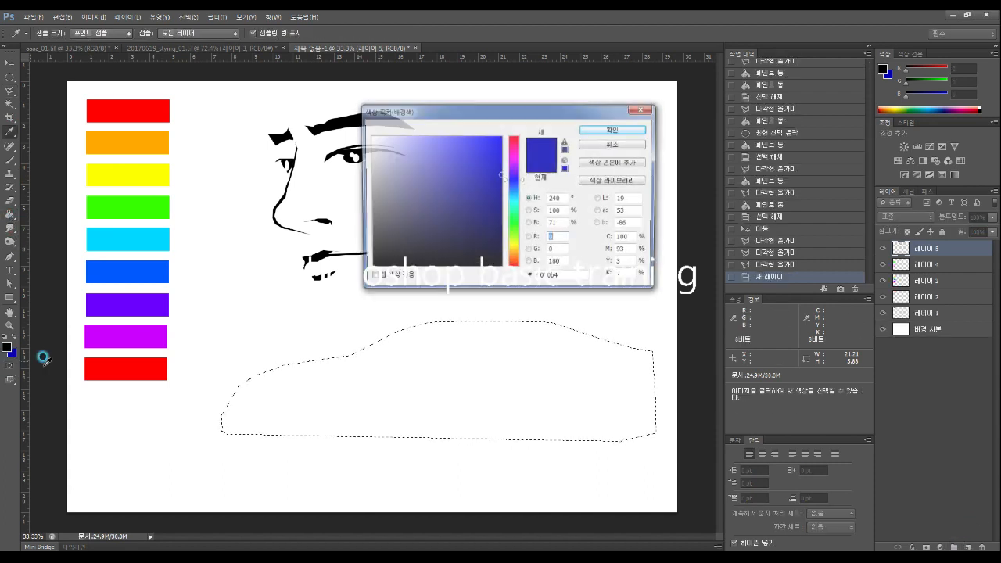
click(611, 130)
key(g)
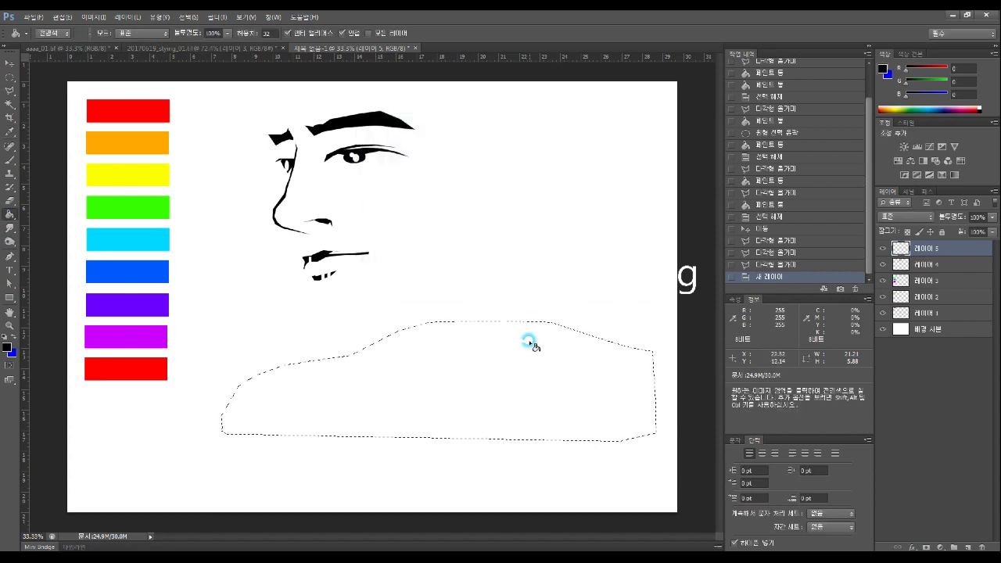
click(531, 325)
click(11, 336)
click(504, 422)
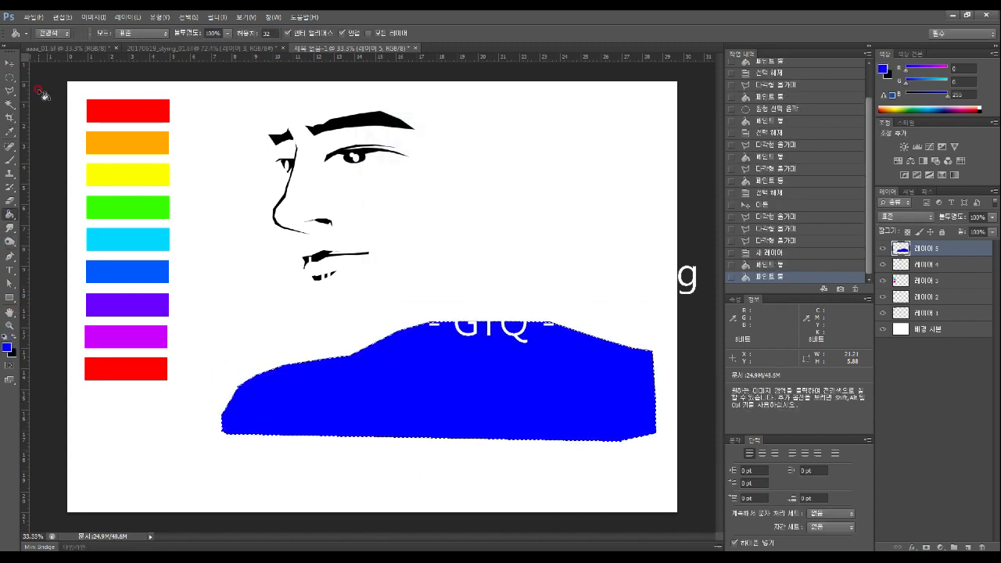
click(8, 92)
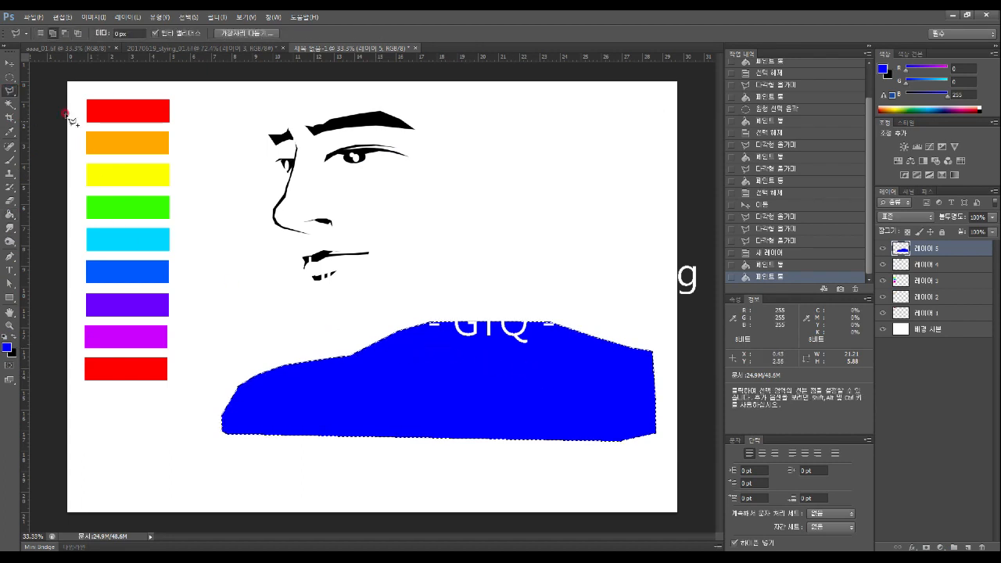
click(10, 78)
key(ctrl+d)
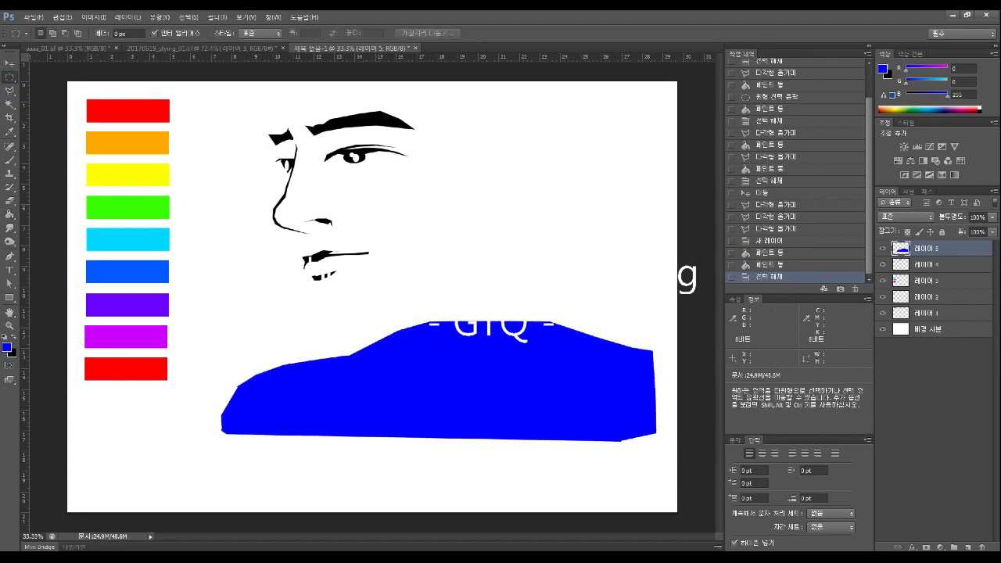
On a new layer, outline the car's cabin window along the roof with the Polygonal Lasso
click(966, 546)
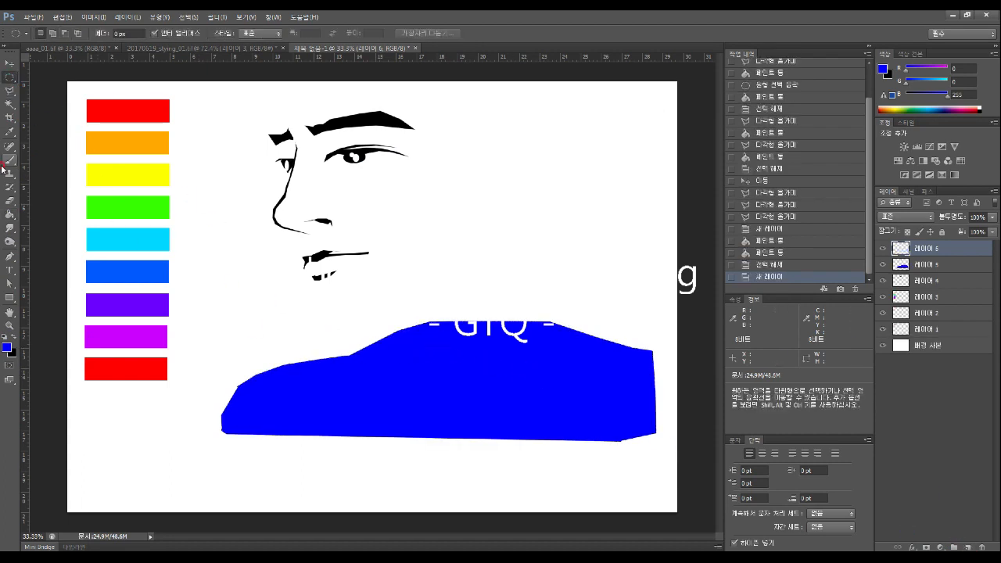
click(10, 91)
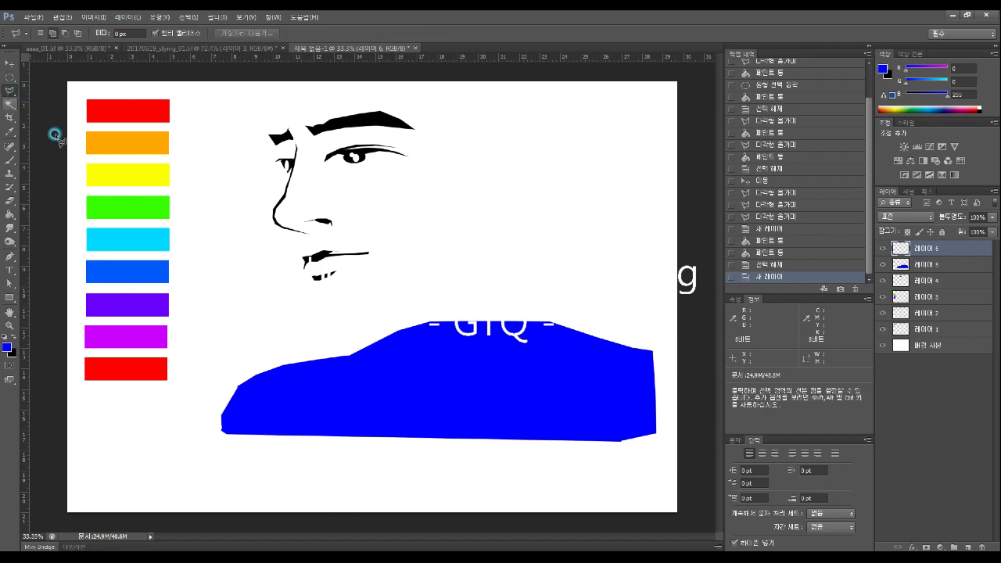
click(351, 357)
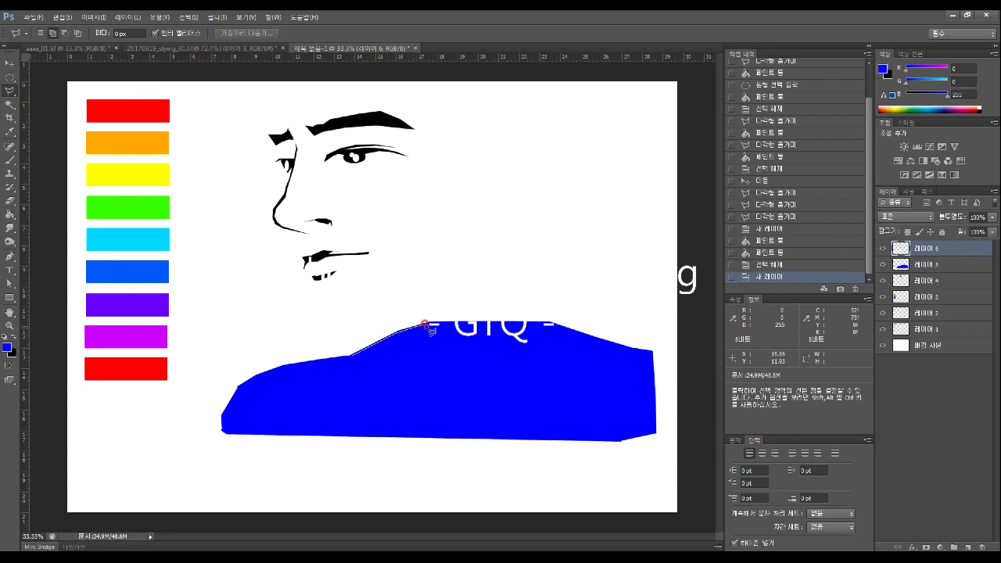
click(397, 334)
click(382, 342)
click(351, 356)
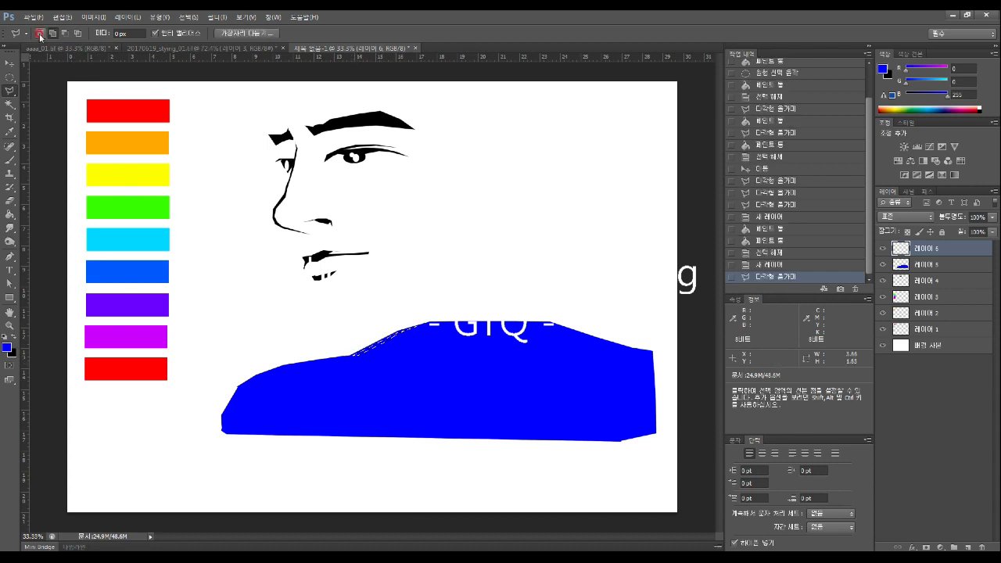
click(369, 355)
click(411, 330)
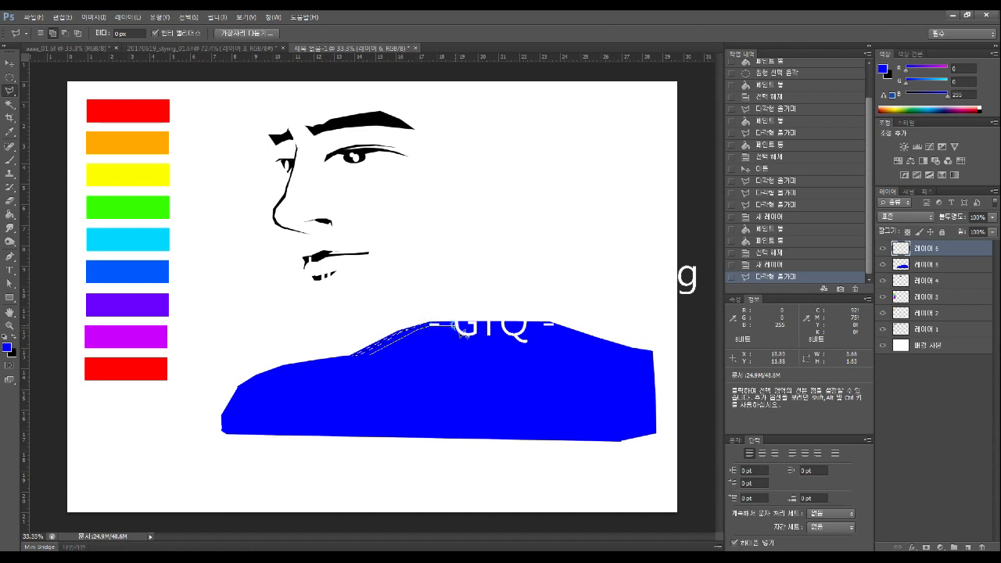
click(551, 323)
click(609, 343)
click(402, 368)
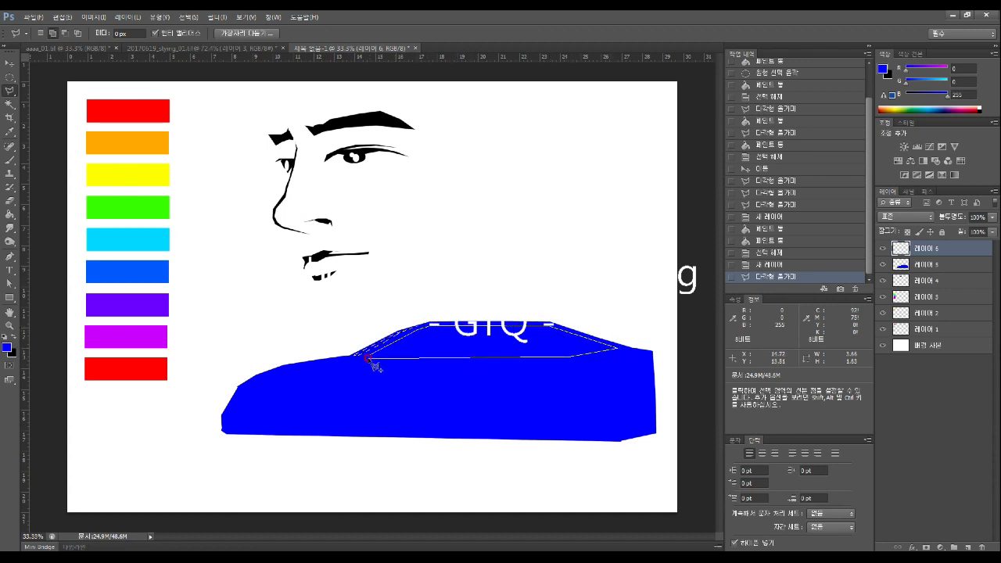
click(370, 355)
Fill the window selection with white using the Paint Bucket, then deselect
click(12, 200)
click(10, 212)
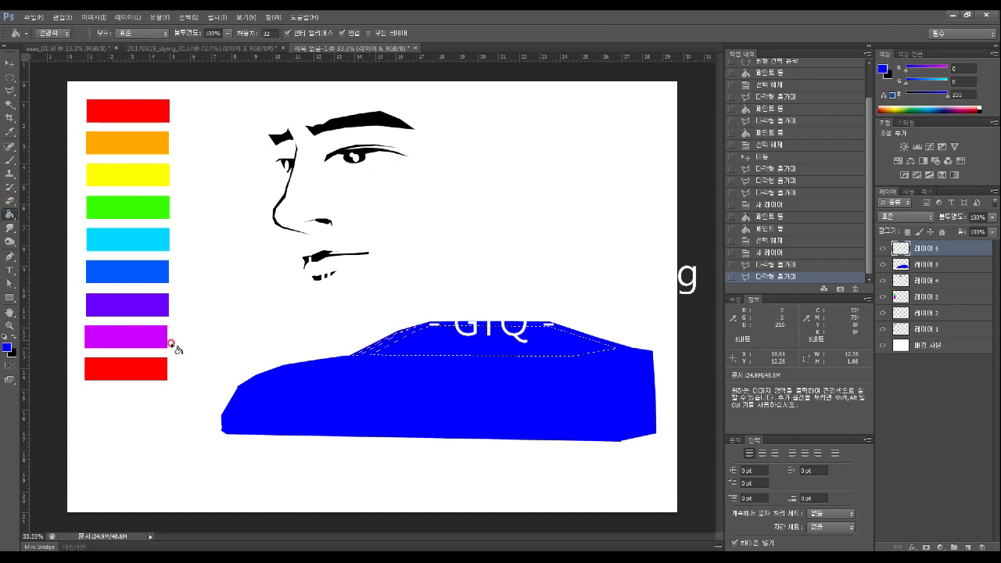
click(6, 348)
mouse_move(380, 258)
mouse_down()
mouse_move(371, 141)
mouse_move(355, 105)
mouse_up()
click(612, 127)
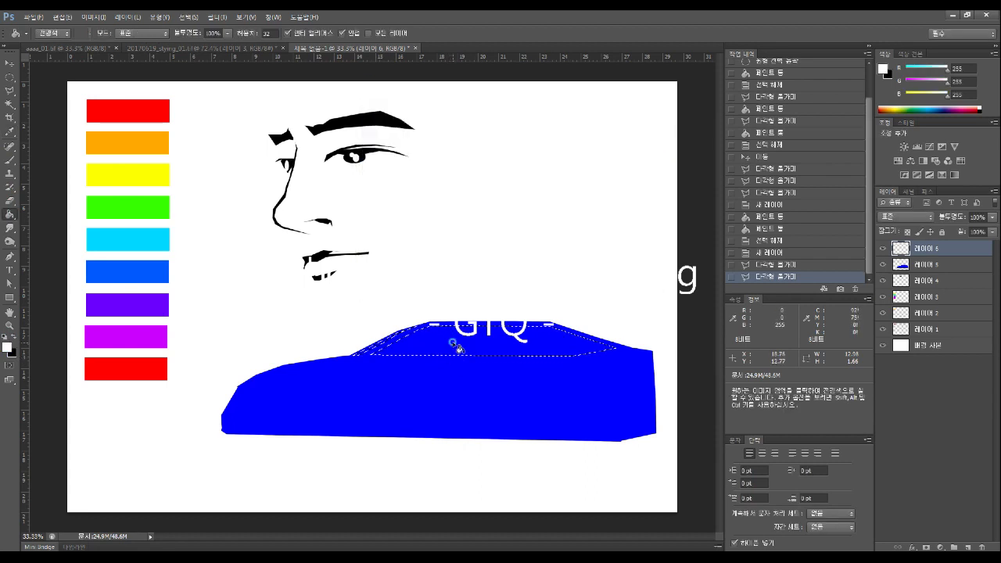
click(454, 343)
click(10, 77)
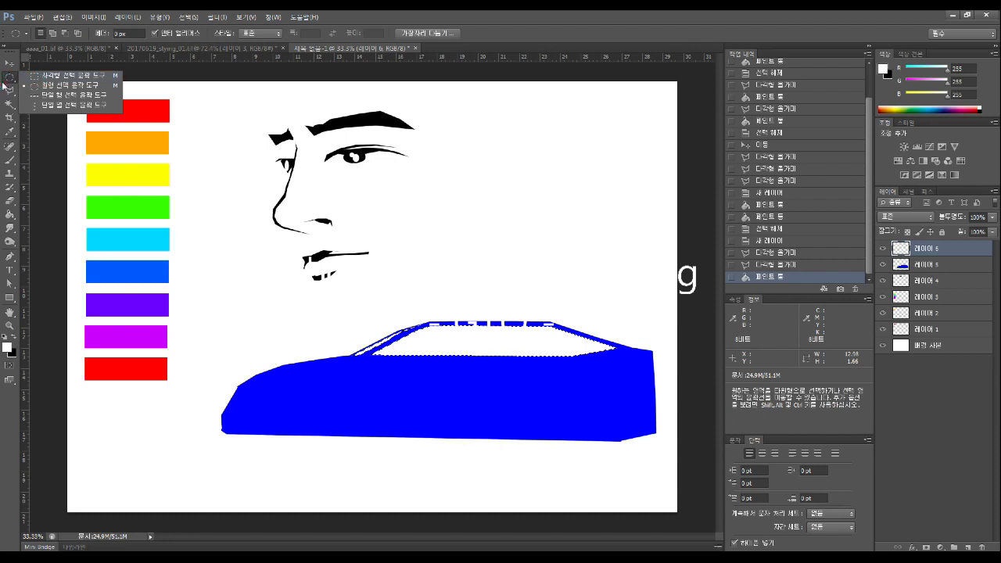
click(10, 90)
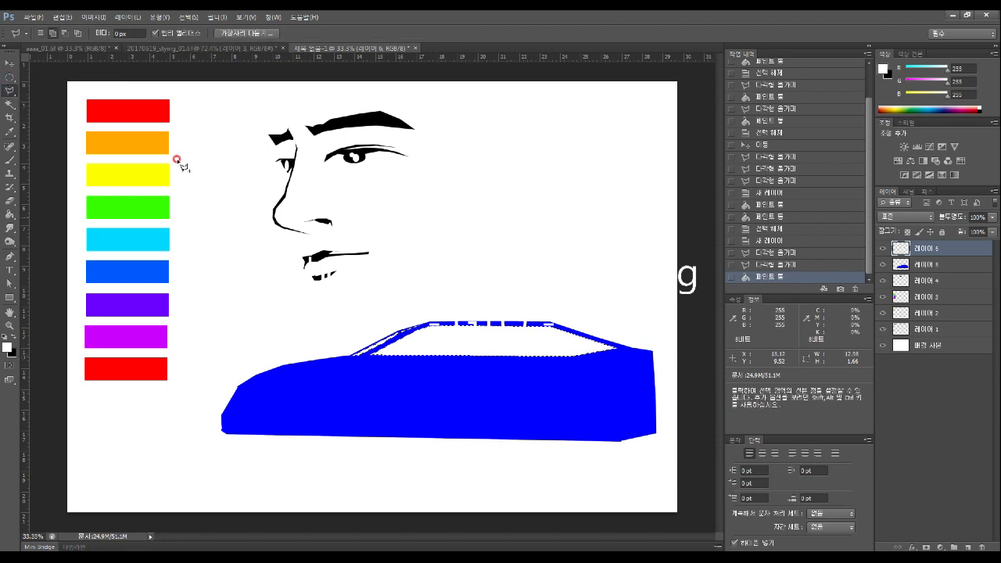
click(66, 32)
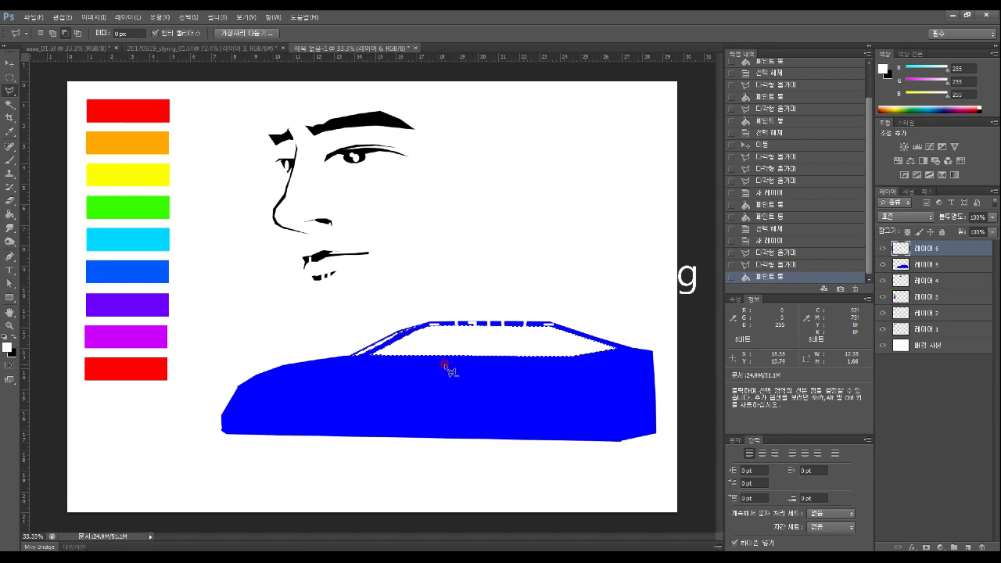
click(9, 77)
key(ctrl+d)
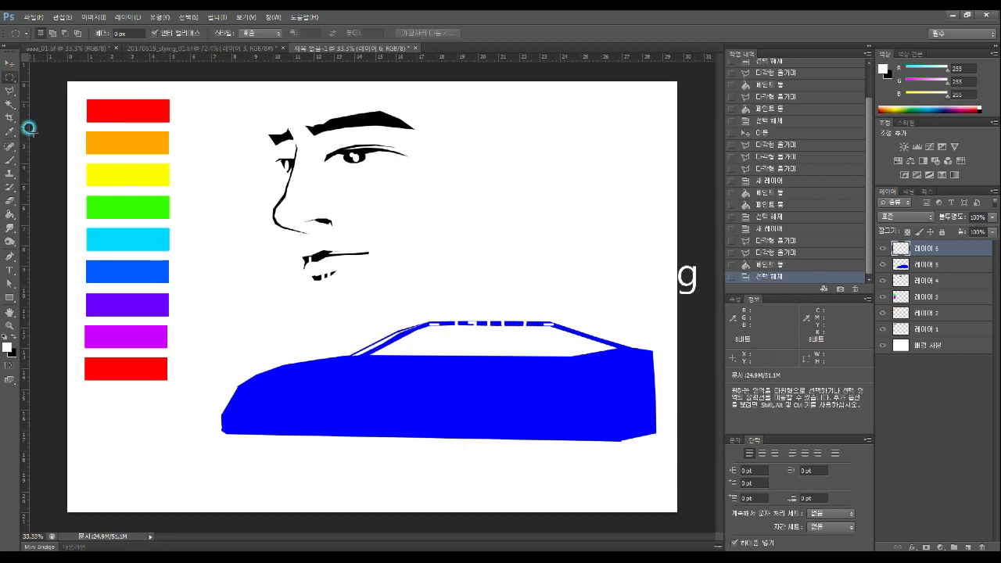
Cut a middle and a rear pillar out of the white window, then deselect
click(10, 90)
click(45, 34)
click(478, 311)
click(473, 369)
click(492, 371)
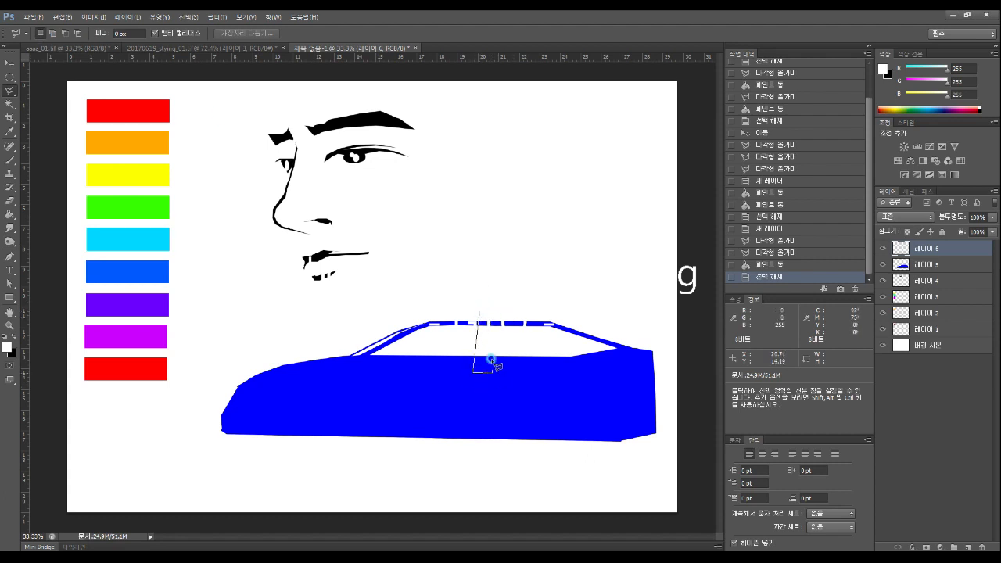
click(480, 312)
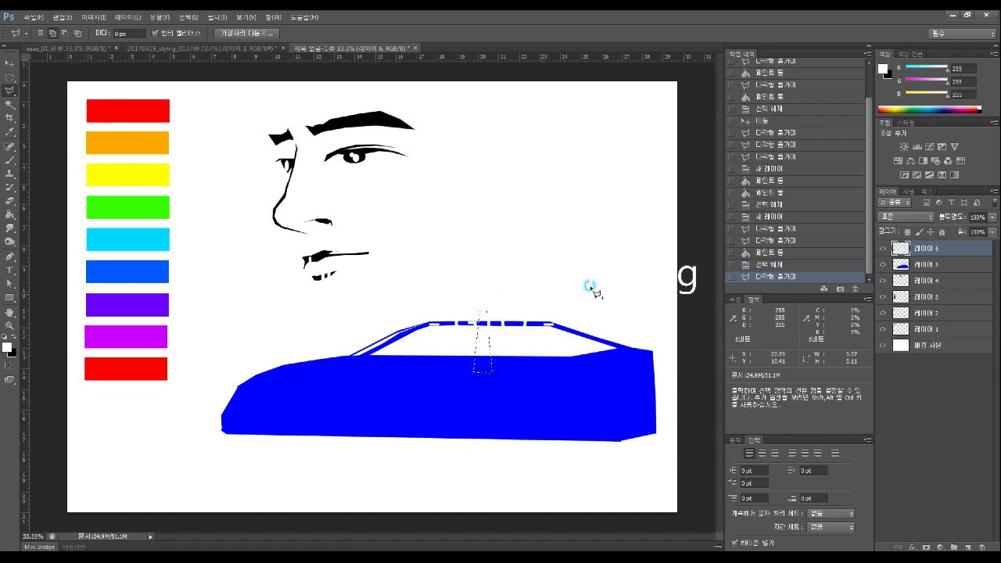
click(532, 312)
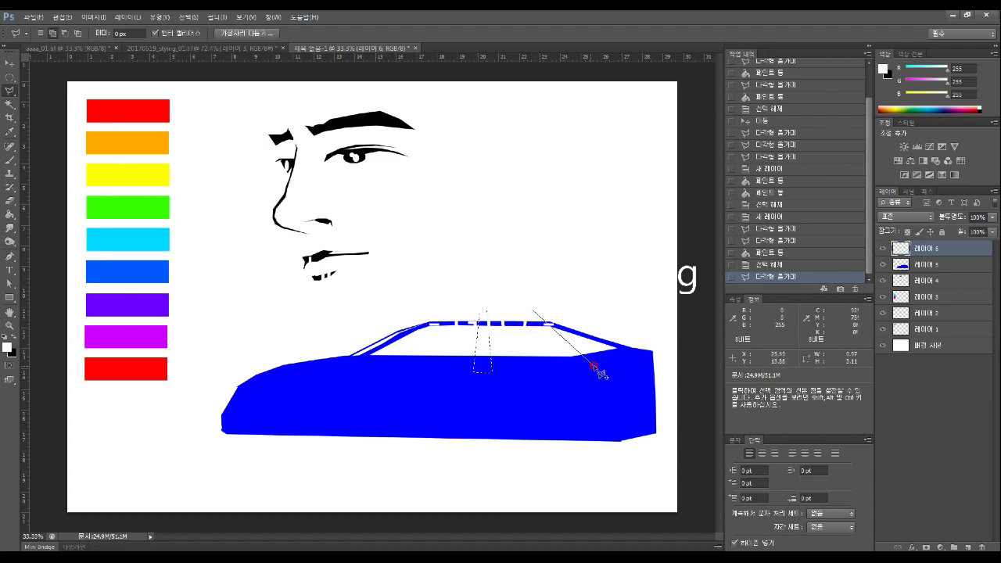
click(593, 368)
click(577, 368)
click(531, 310)
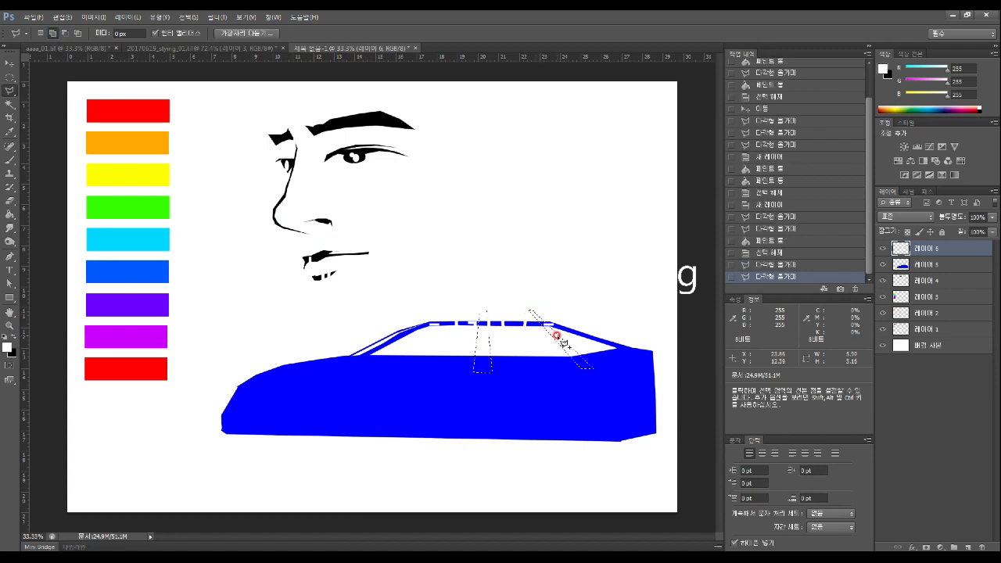
key(Delete)
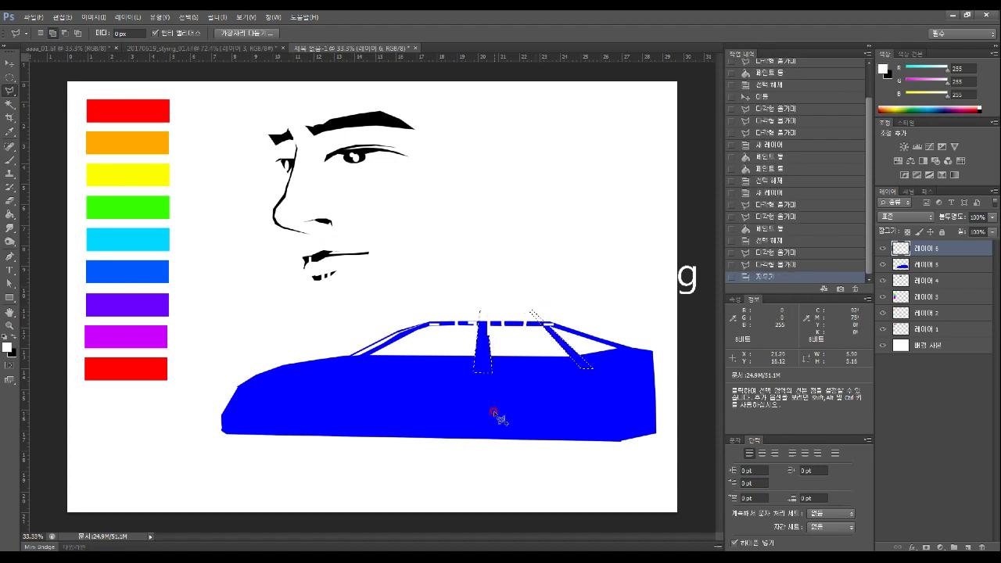
click(9, 77)
key(ctrl+d)
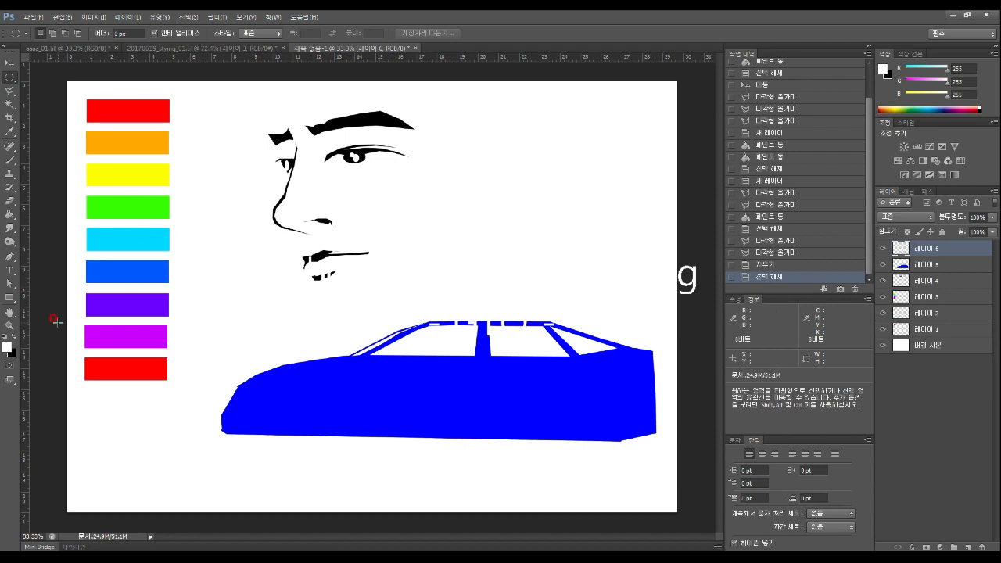
Lasso the car's upper body along the beltline from front to rear, enclosing the cabin above
click(9, 90)
click(246, 385)
click(274, 370)
click(301, 369)
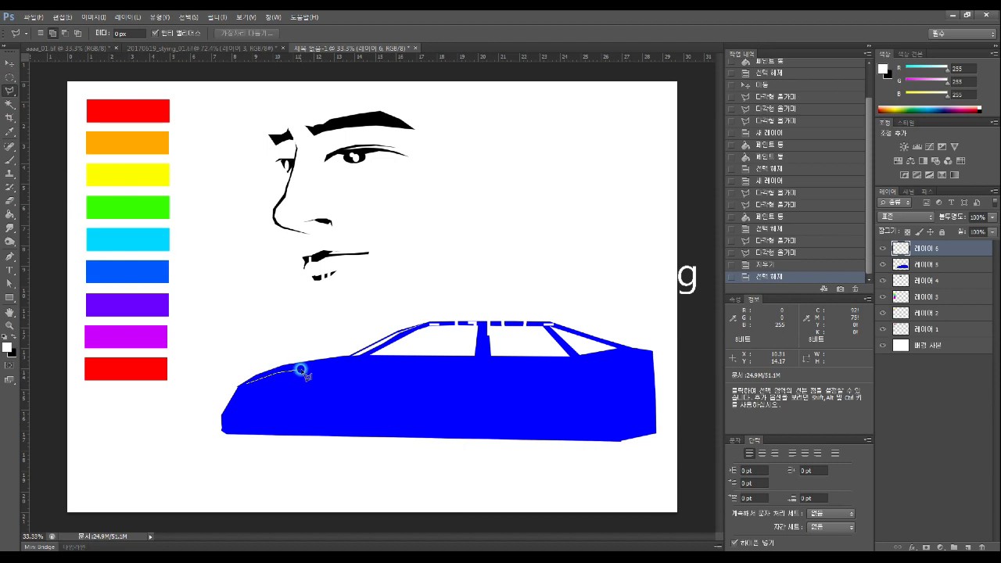
key(BackSpace)
click(391, 375)
click(512, 375)
click(663, 373)
click(640, 292)
click(475, 253)
click(255, 297)
click(226, 365)
click(243, 380)
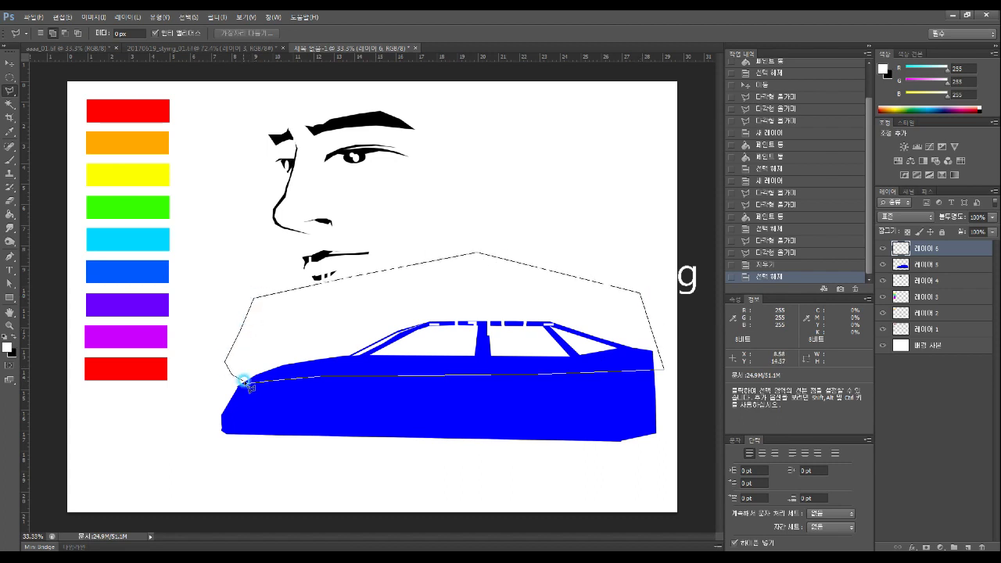
click(245, 381)
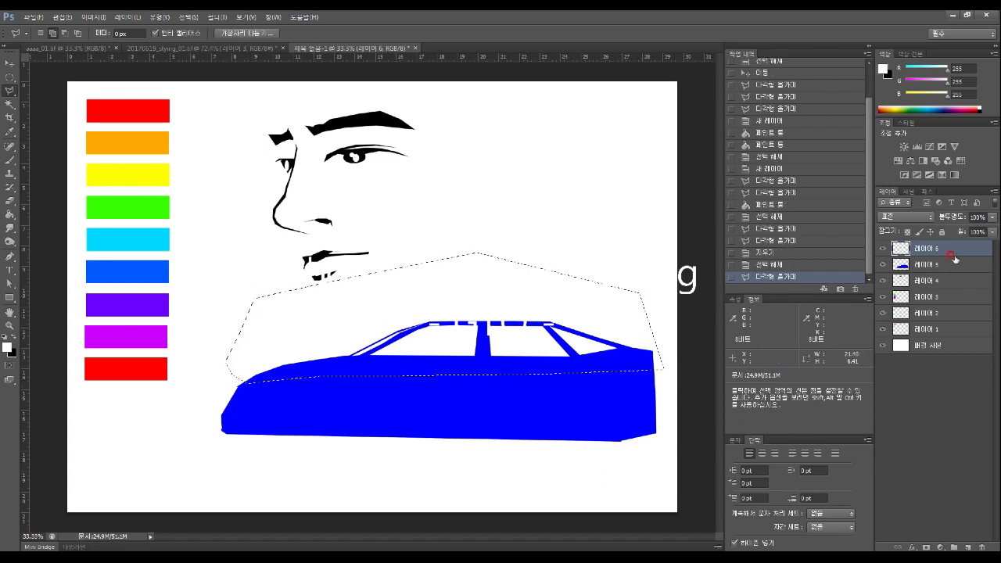
On a new layer, prepare a large round brush in a bright light sky-blue
click(967, 547)
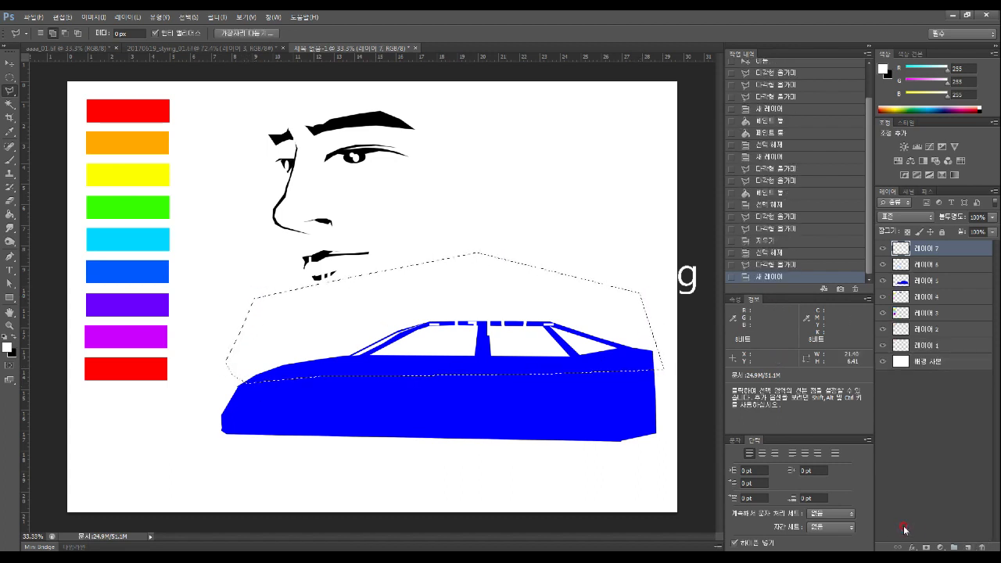
click(12, 158)
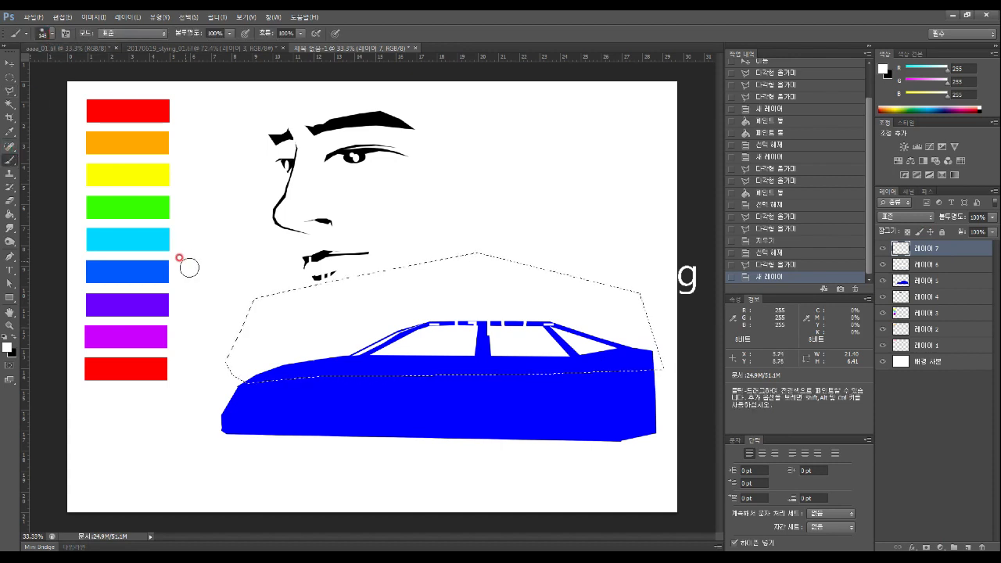
click(51, 34)
mouse_move(97, 66)
mouse_down()
mouse_move(110, 67)
mouse_move(103, 69)
mouse_up()
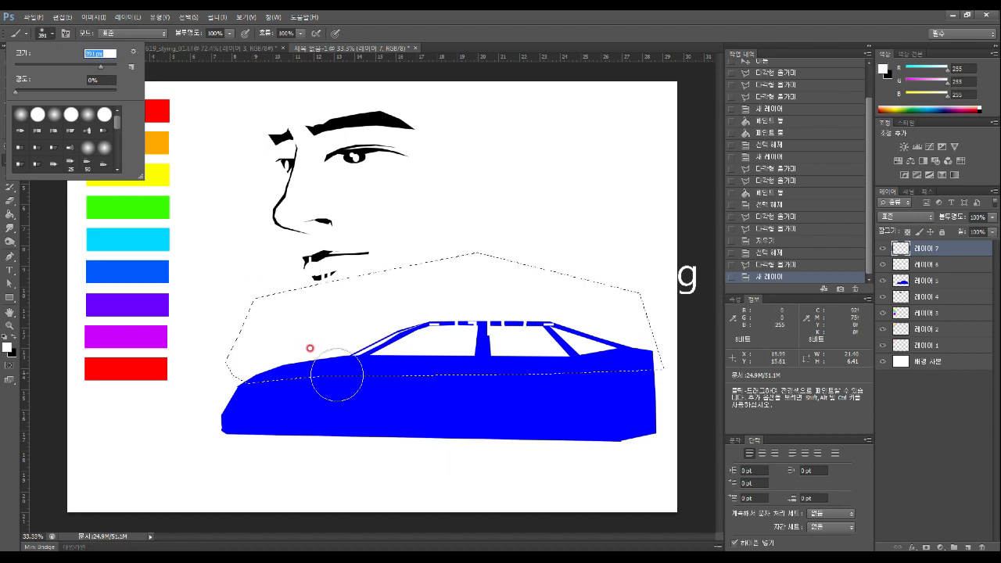
click(45, 113)
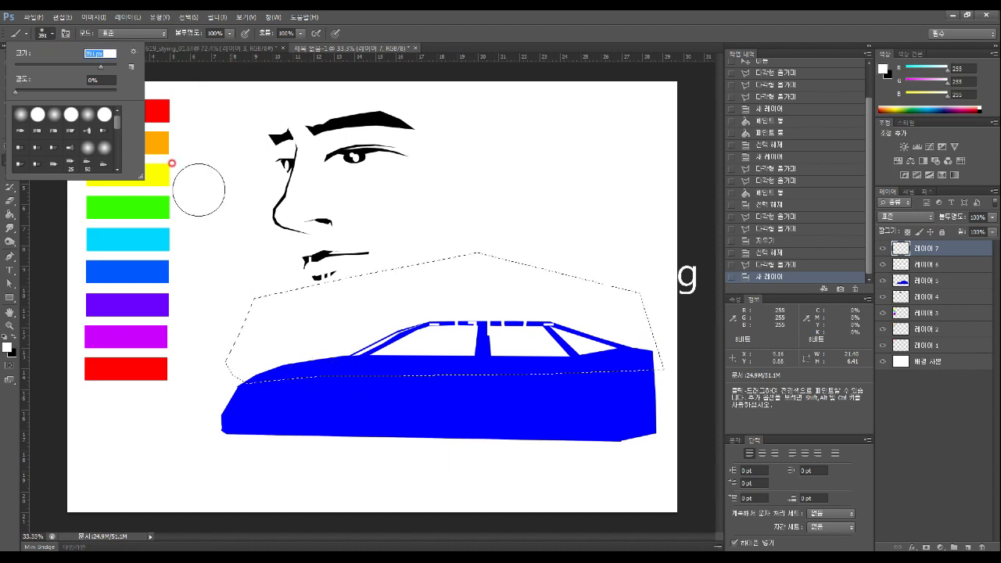
click(6, 342)
click(480, 113)
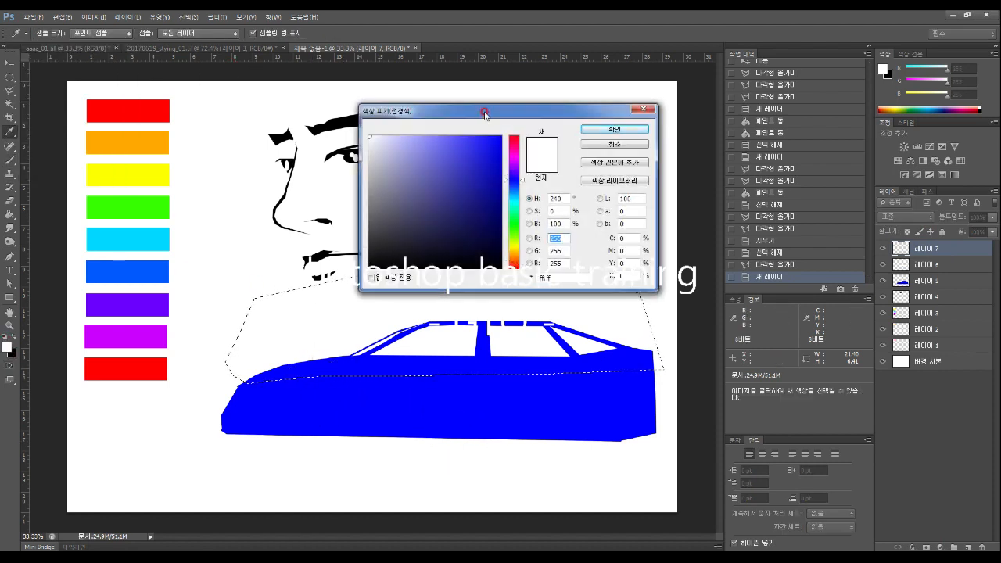
drag(402, 154, 411, 141)
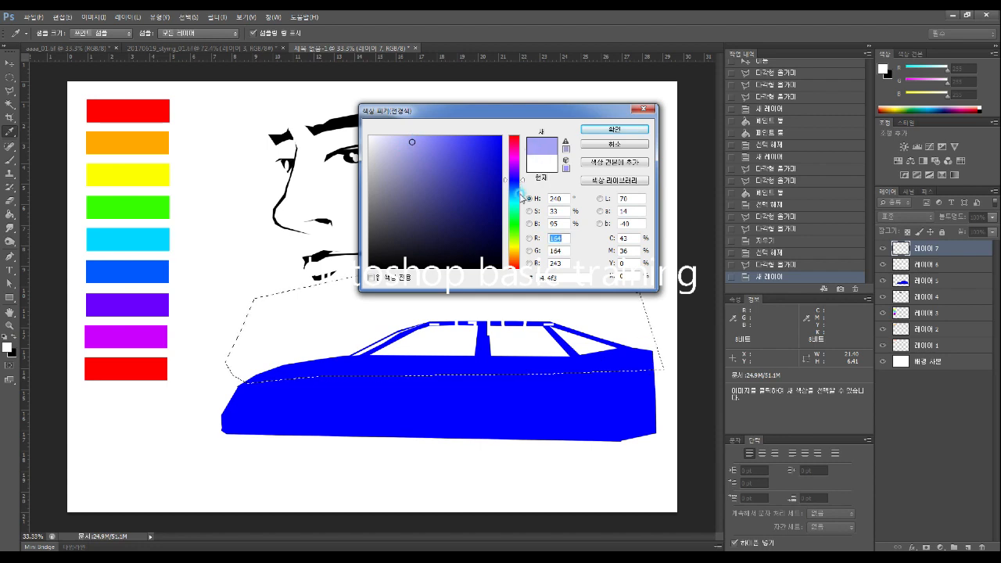
click(516, 196)
click(424, 148)
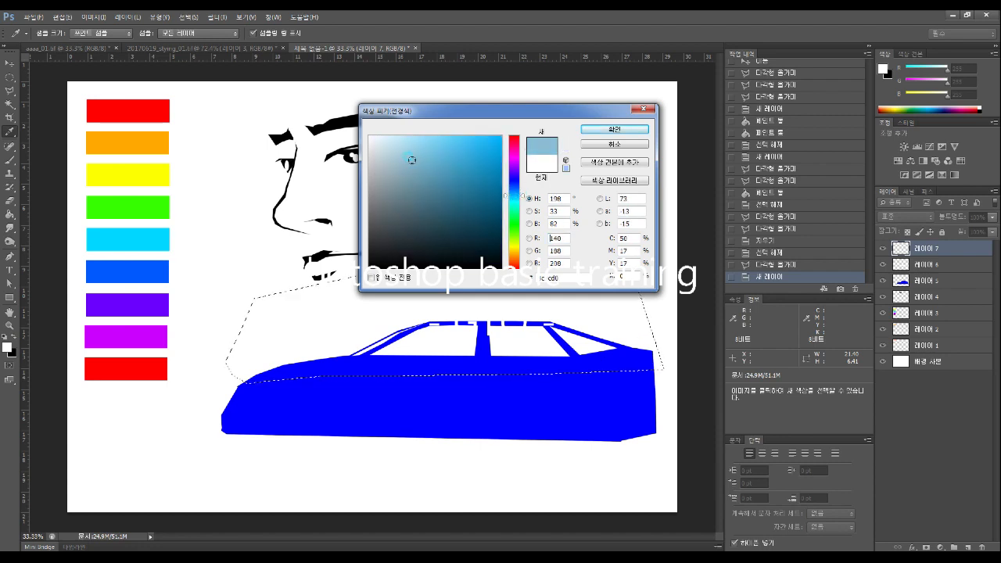
mouse_move(426, 157)
mouse_down()
mouse_move(411, 130)
mouse_move(458, 130)
mouse_move(452, 136)
mouse_up()
click(598, 130)
key(b)
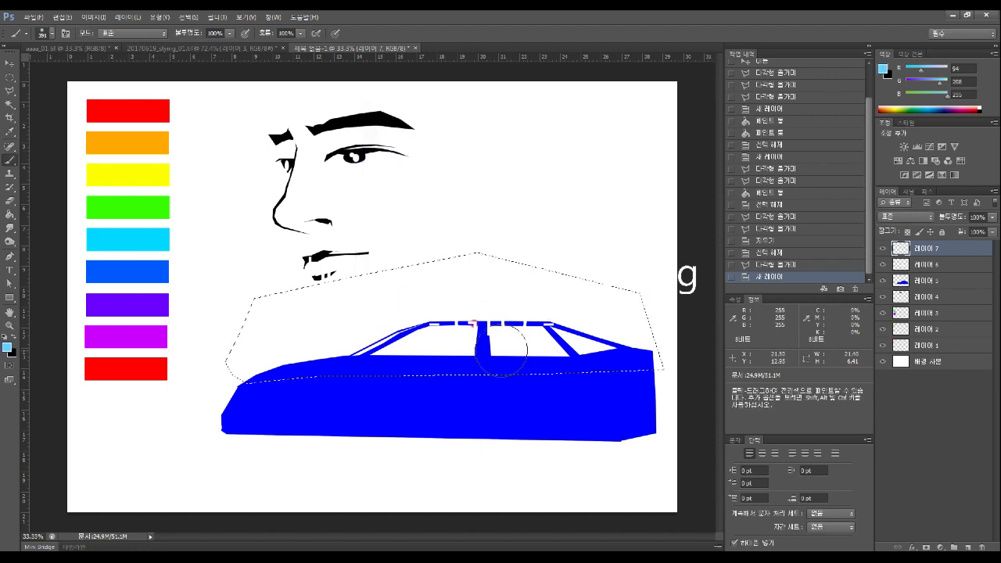
Paint light-blue strokes along the car's upper edge, redoing one stroke
mouse_move(312, 395)
mouse_down()
mouse_move(220, 398)
mouse_move(422, 395)
mouse_up()
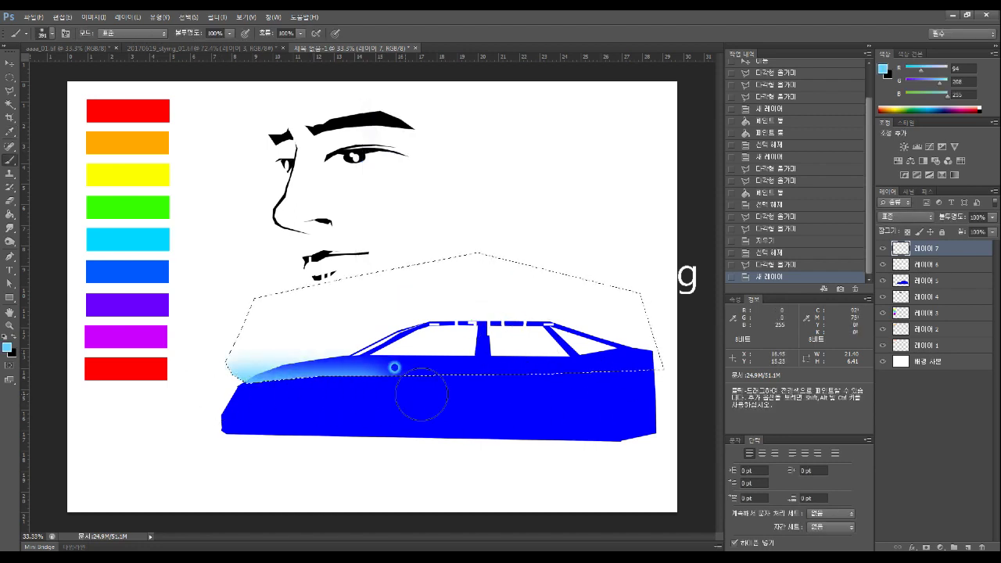
drag(653, 388, 664, 387)
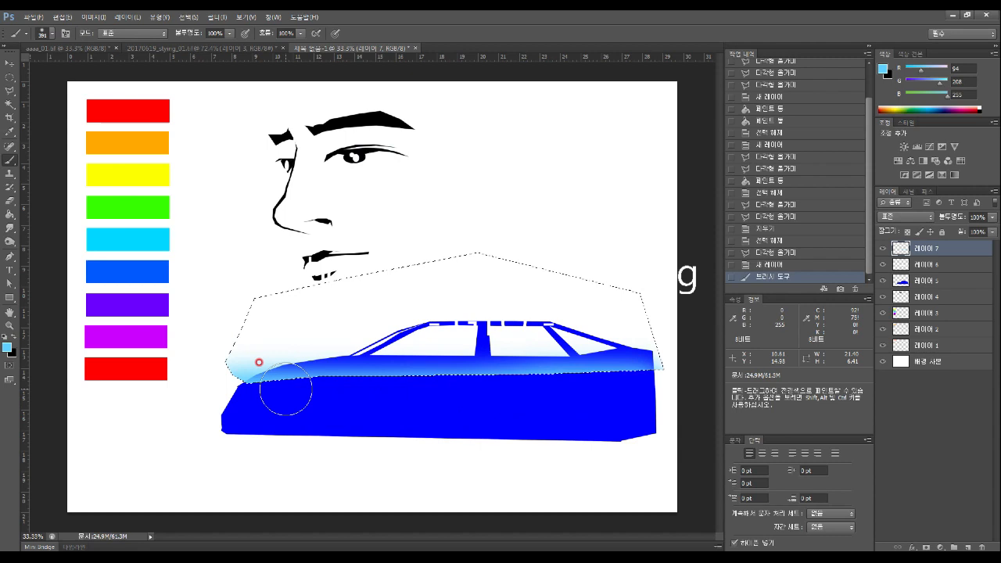
drag(501, 389, 681, 389)
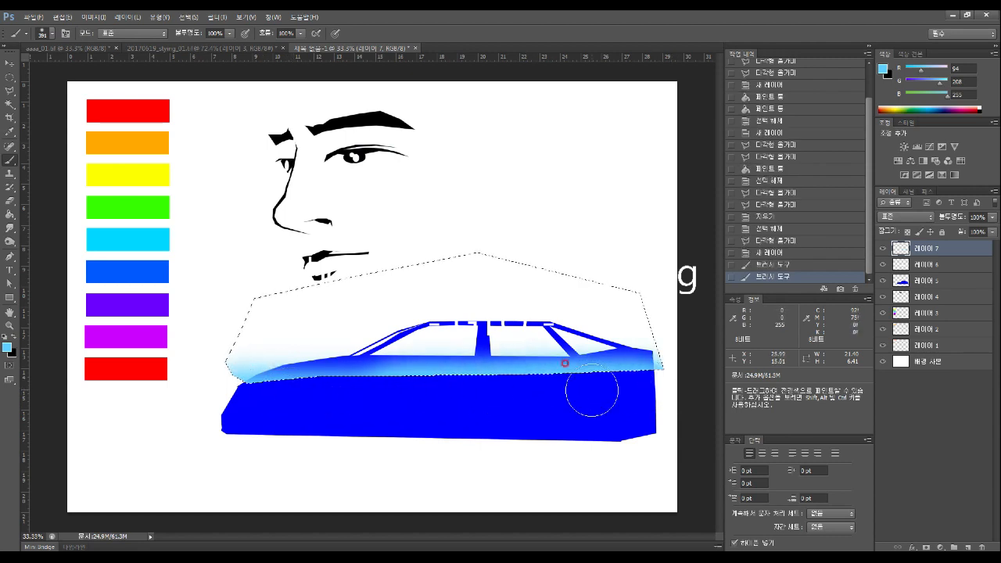
key(ctrl+z)
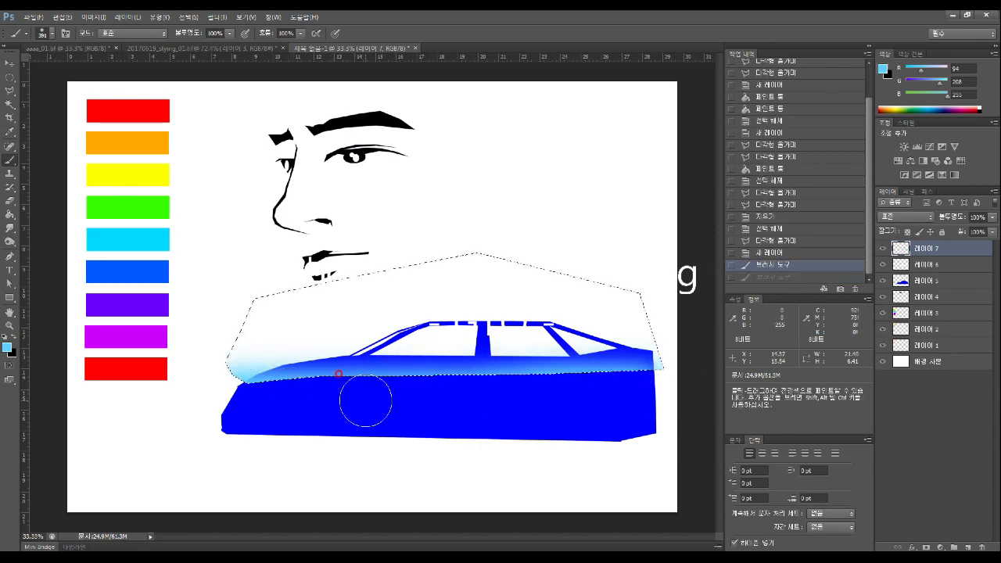
drag(365, 398, 696, 404)
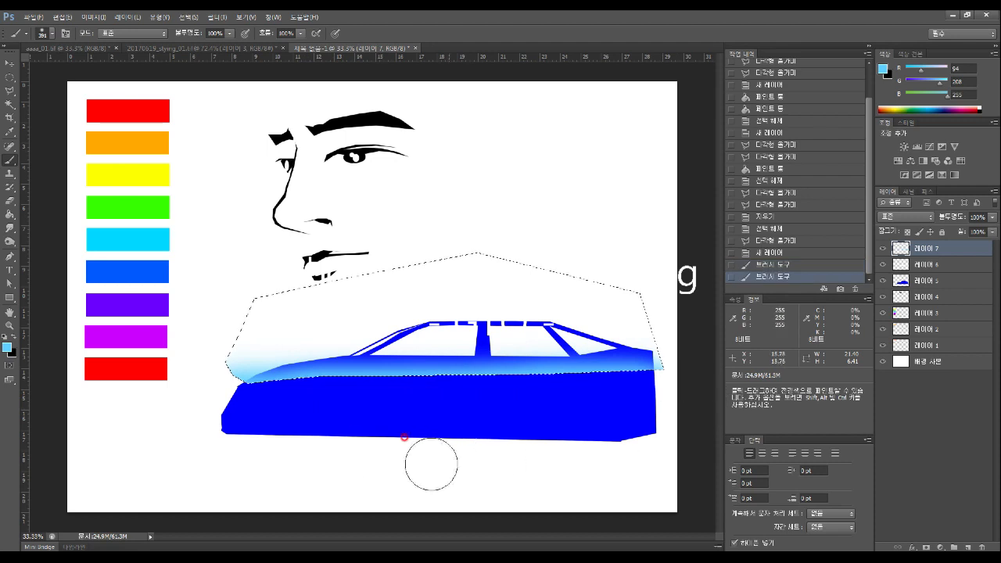
Brush faint white highlights at 38% opacity over the upper body, then clear the selection
click(6, 342)
click(370, 137)
click(598, 132)
click(229, 33)
drag(222, 46, 193, 46)
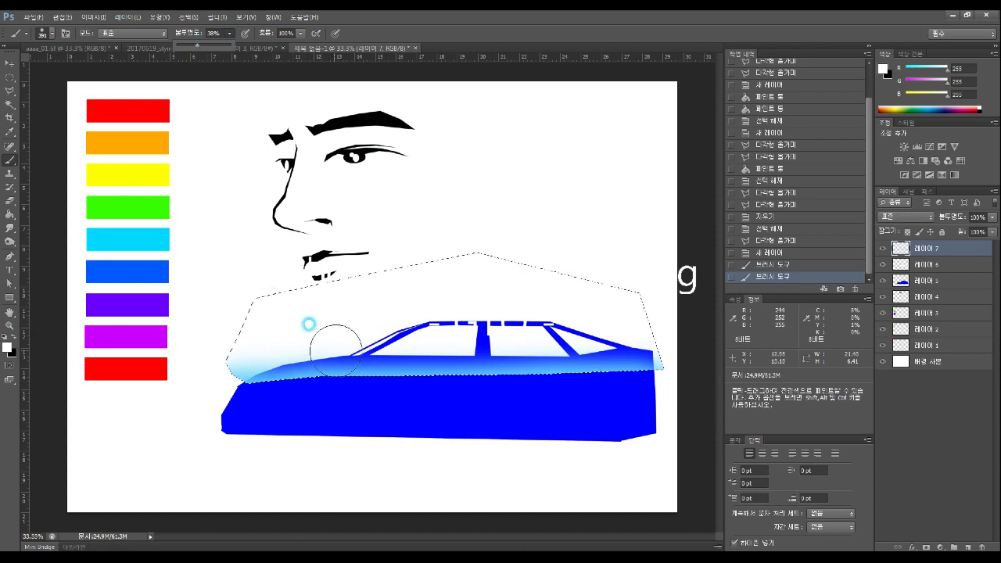
drag(290, 398, 386, 400)
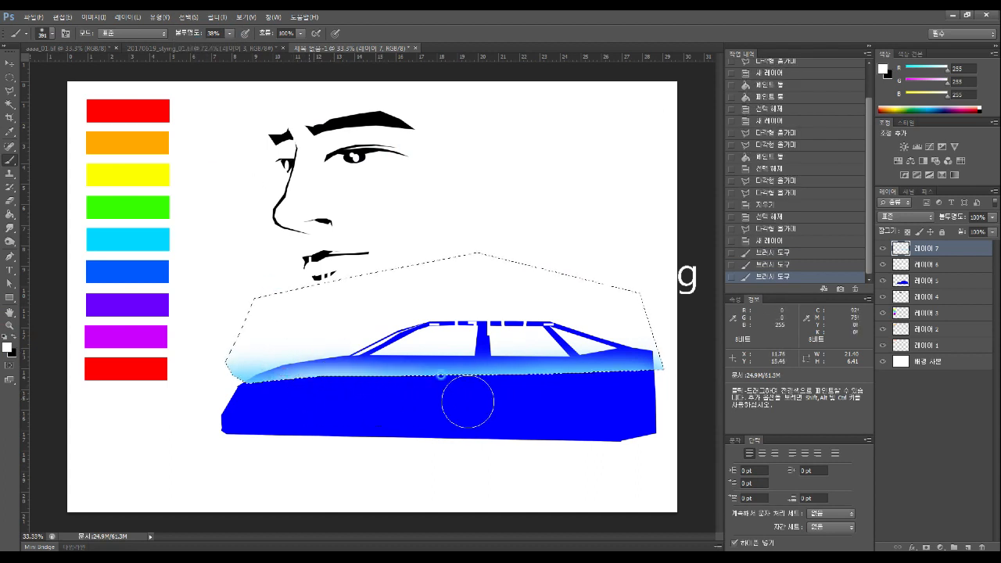
drag(467, 401, 612, 405)
mouse_move(376, 409)
mouse_down()
mouse_move(599, 390)
mouse_move(595, 407)
mouse_up()
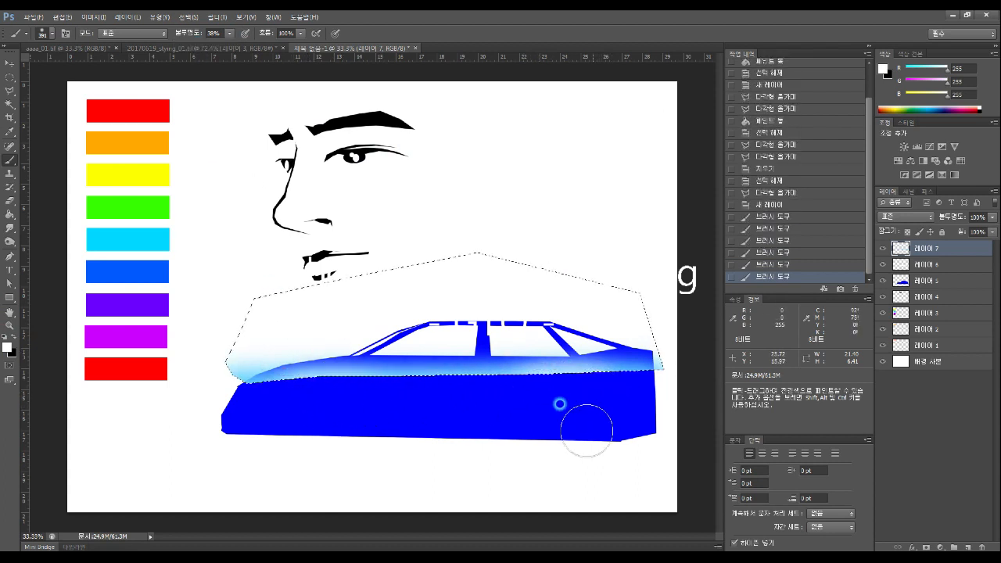
click(9, 78)
click(225, 233)
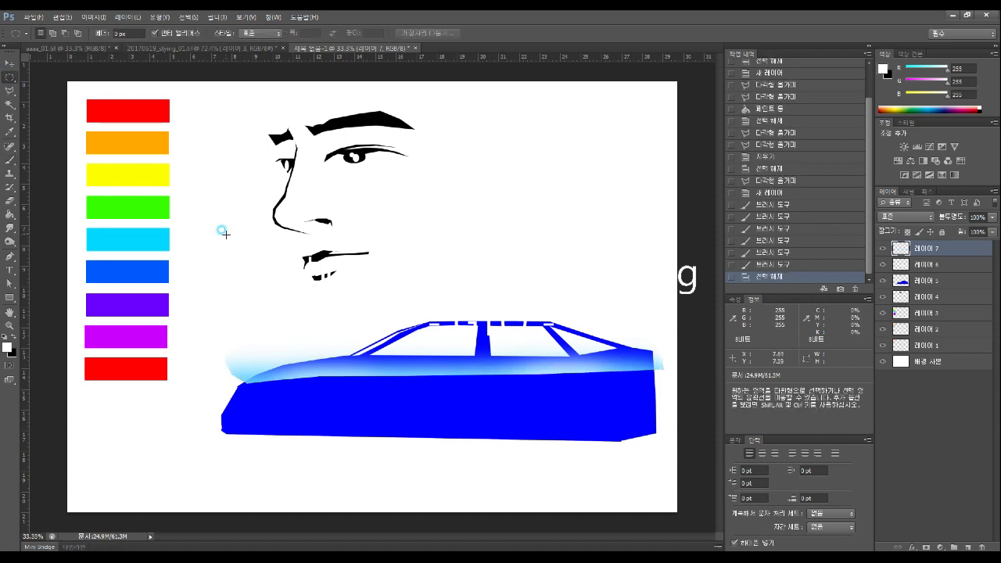
Erase the glow above the hood's left edge with the Eraser, retrying at 31% opacity
click(10, 200)
click(193, 33)
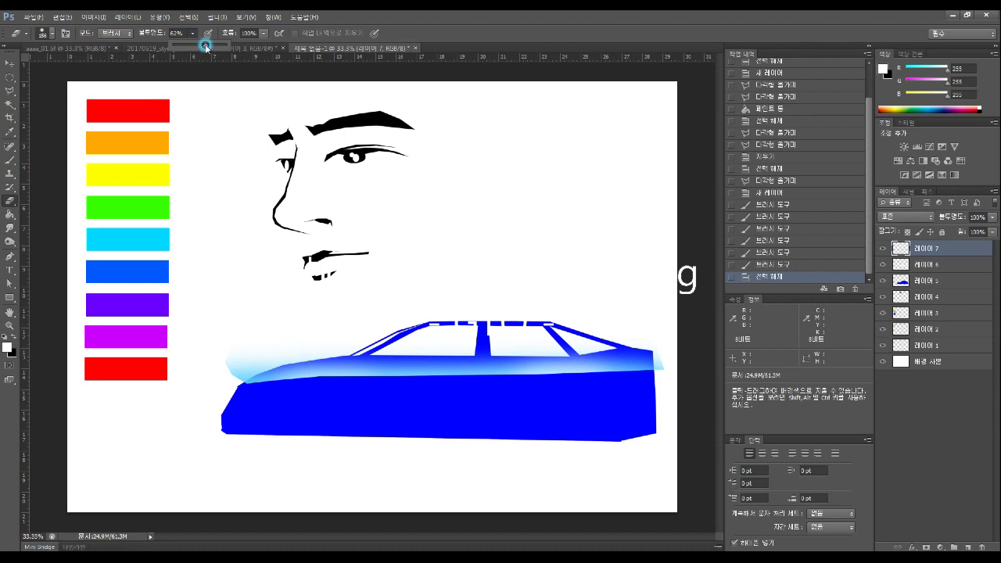
drag(215, 358, 259, 335)
mouse_move(211, 364)
mouse_down()
mouse_move(239, 347)
mouse_move(200, 379)
mouse_move(264, 336)
mouse_up()
mouse_move(198, 375)
mouse_down()
mouse_move(284, 327)
mouse_move(203, 363)
mouse_move(204, 381)
mouse_move(296, 328)
mouse_move(203, 393)
mouse_move(248, 357)
mouse_up()
mouse_move(208, 392)
mouse_down()
mouse_move(304, 337)
mouse_move(215, 382)
mouse_move(479, 295)
mouse_up()
mouse_move(327, 320)
mouse_down()
mouse_move(227, 362)
mouse_move(222, 374)
mouse_move(390, 333)
mouse_move(336, 331)
mouse_move(216, 379)
mouse_up()
mouse_move(216, 379)
mouse_down()
mouse_move(447, 340)
mouse_move(278, 365)
mouse_up()
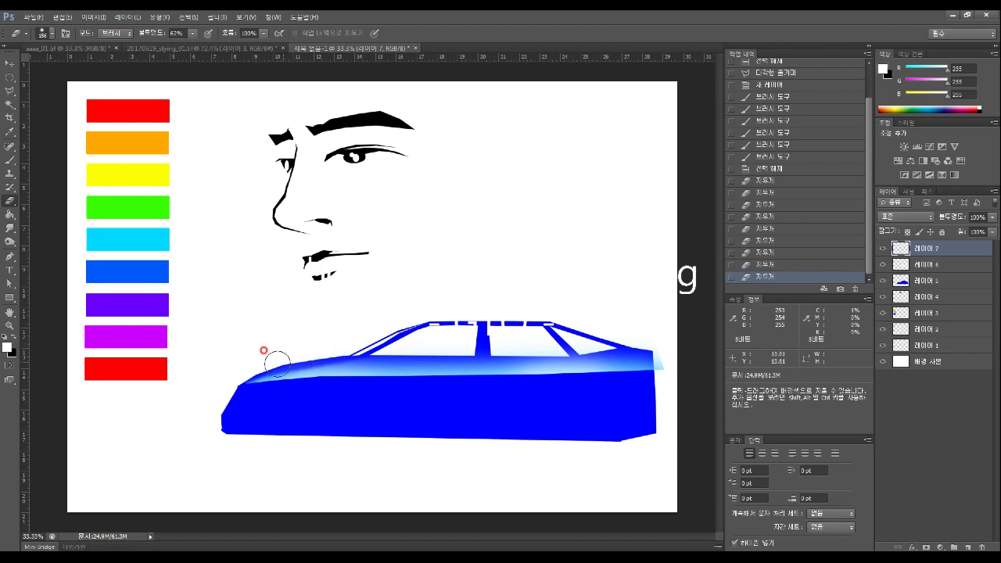
key(ctrl+z)
drag(192, 34, 178, 47)
mouse_move(233, 359)
mouse_down()
mouse_move(255, 371)
mouse_move(426, 322)
mouse_up()
mouse_move(426, 322)
mouse_down()
mouse_move(293, 353)
mouse_move(264, 372)
mouse_up()
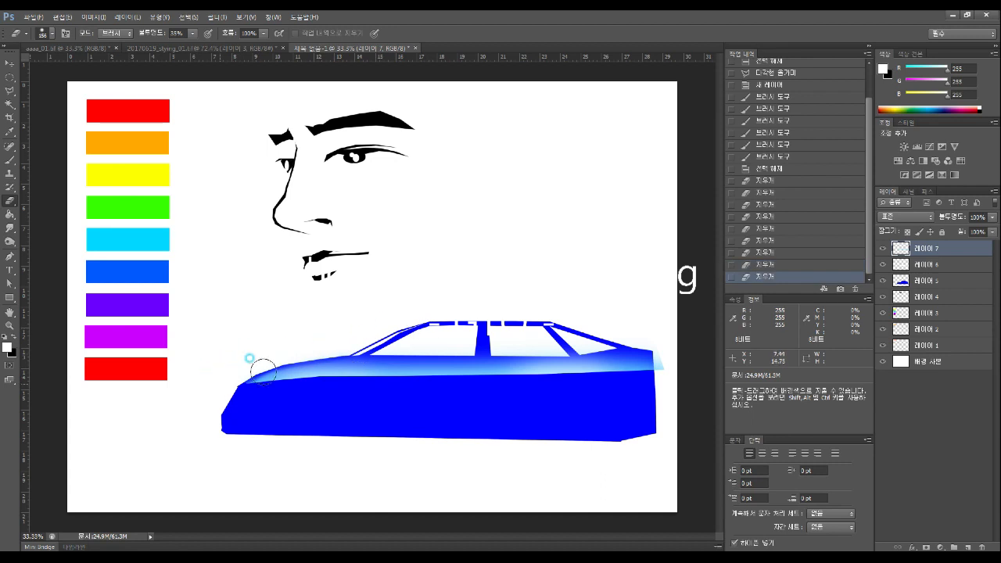
key(ctrl+z)
Softly erase the glow along the hood and beltline at 17% opacity and 57% flow
click(192, 34)
drag(193, 38, 184, 51)
drag(264, 35, 239, 50)
mouse_move(256, 366)
mouse_down()
mouse_move(237, 371)
mouse_move(399, 360)
mouse_move(235, 365)
mouse_move(401, 365)
mouse_move(337, 358)
mouse_up()
key(ctrl+alt+z)
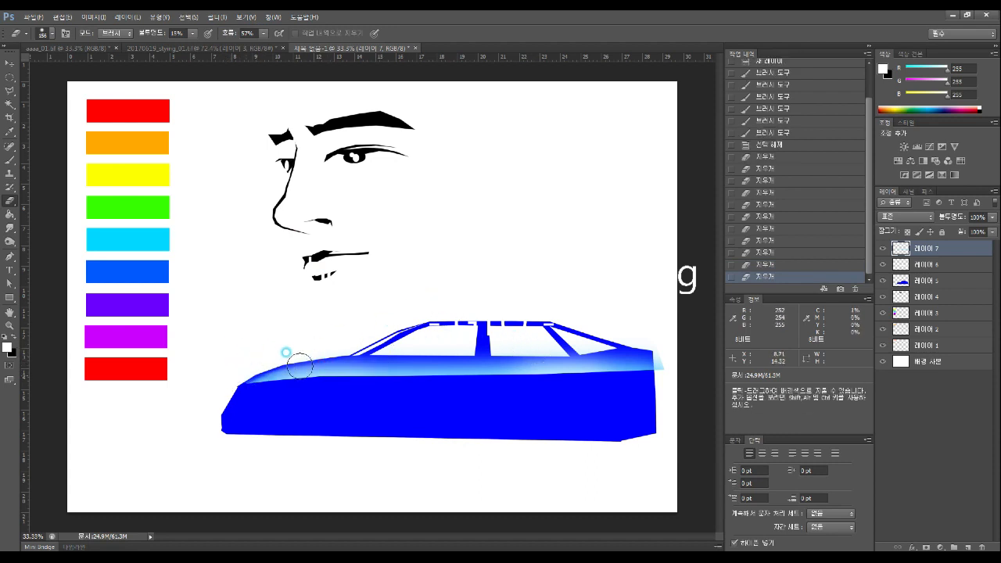
key(ctrl+alt+z)
drag(237, 372, 409, 341)
drag(245, 352, 652, 339)
drag(450, 356, 669, 339)
mouse_move(453, 352)
mouse_down()
mouse_move(692, 344)
mouse_move(618, 346)
mouse_move(681, 368)
mouse_move(662, 369)
mouse_move(658, 354)
mouse_move(665, 378)
mouse_up()
drag(490, 350, 606, 341)
drag(390, 345, 667, 332)
key(ctrl+z)
drag(321, 354, 574, 332)
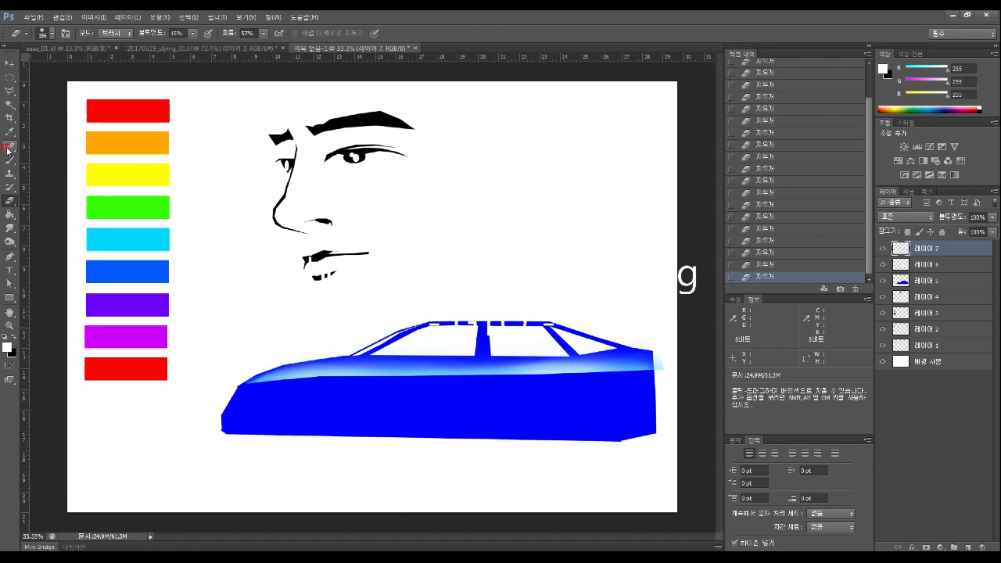
On a new layer, draw a circular selection below the car's front and fill it black
click(10, 77)
click(967, 545)
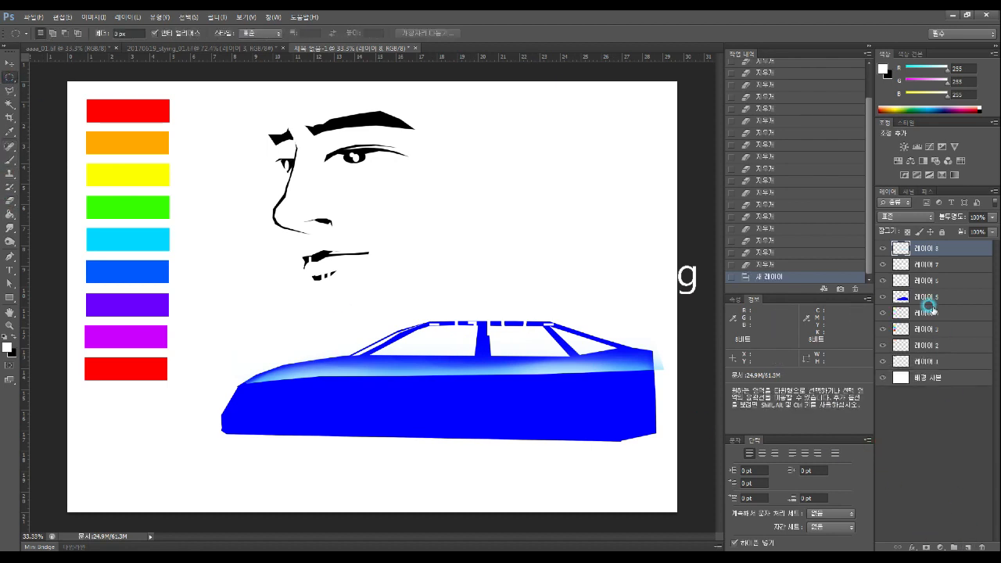
click(13, 337)
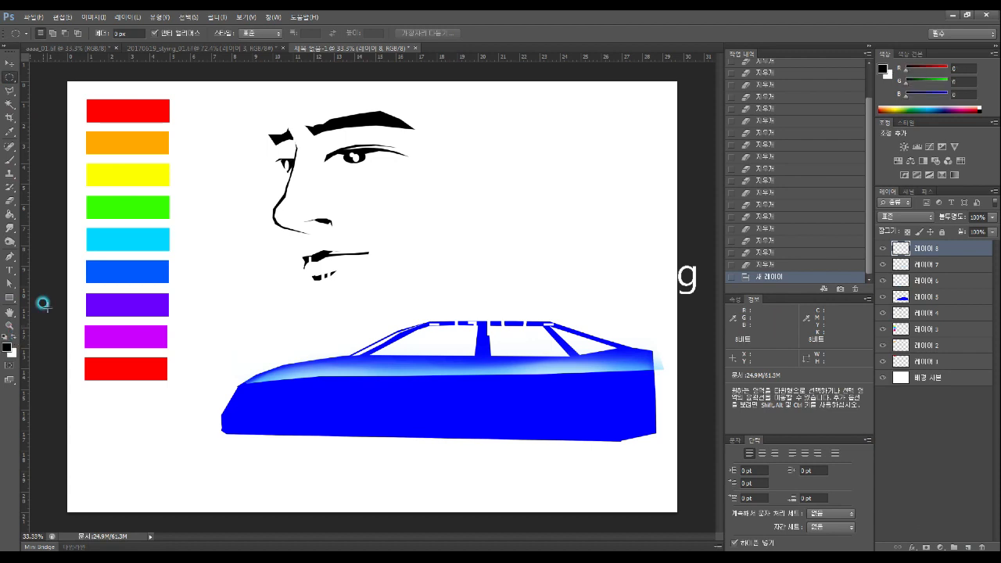
key(shift)
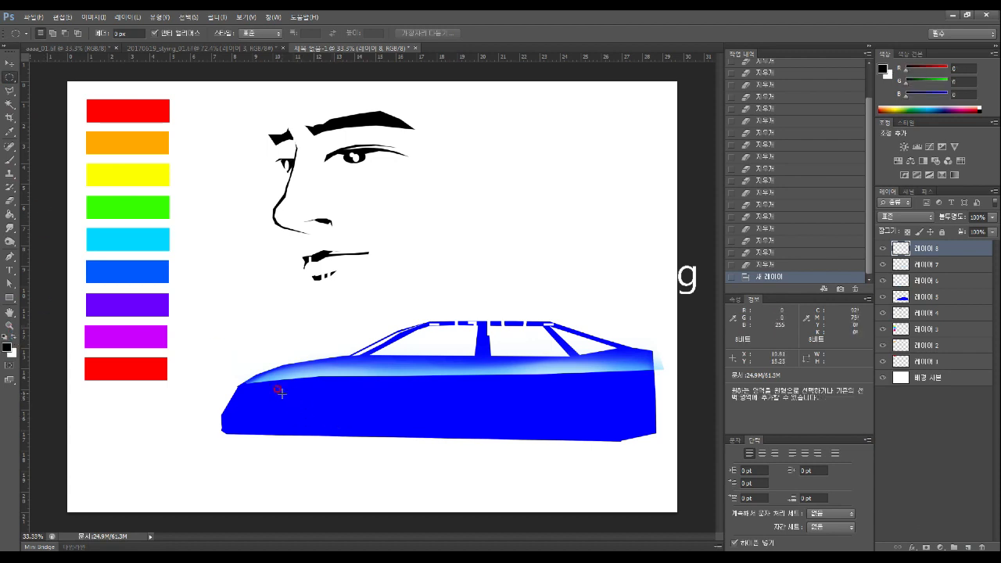
drag(274, 387, 310, 446)
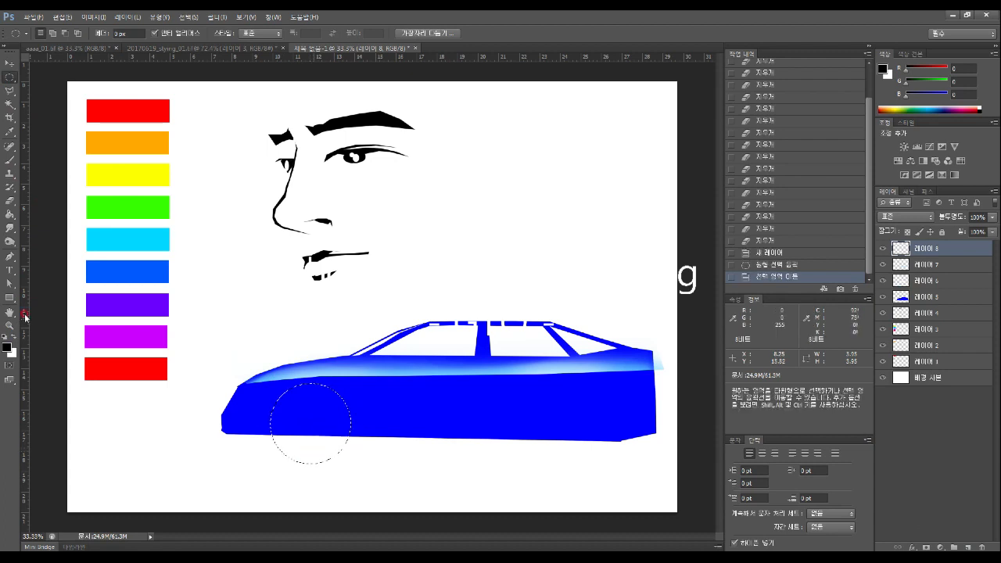
click(10, 213)
click(321, 422)
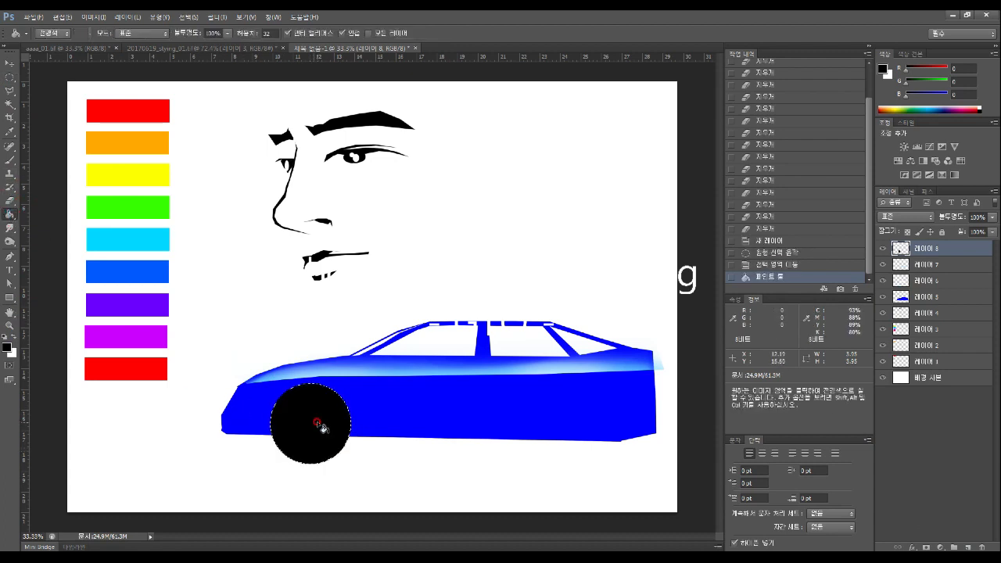
Deselect the black wheel and duplicate its layer, Layer 8
click(10, 64)
click(11, 77)
click(225, 312)
click(11, 64)
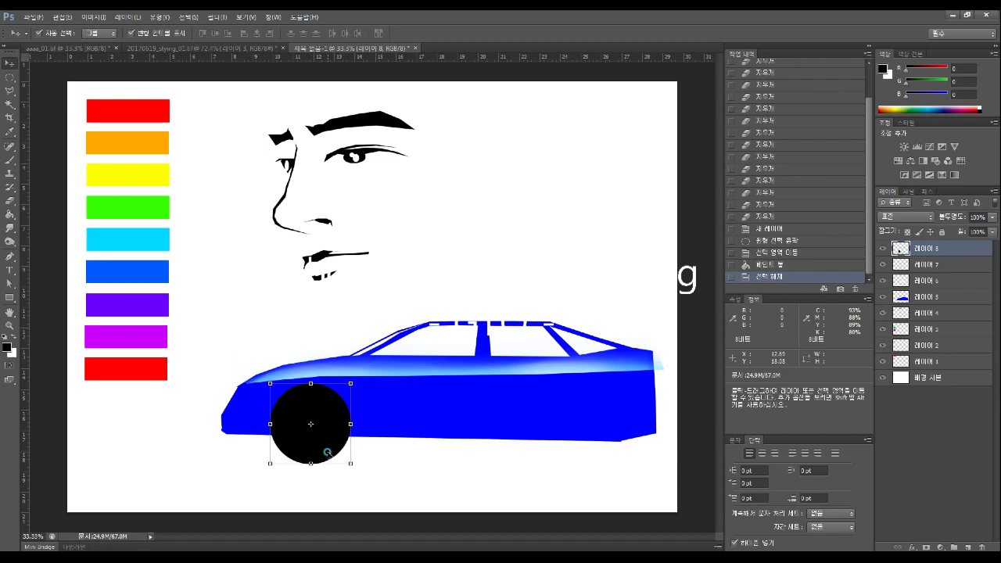
drag(952, 250, 969, 545)
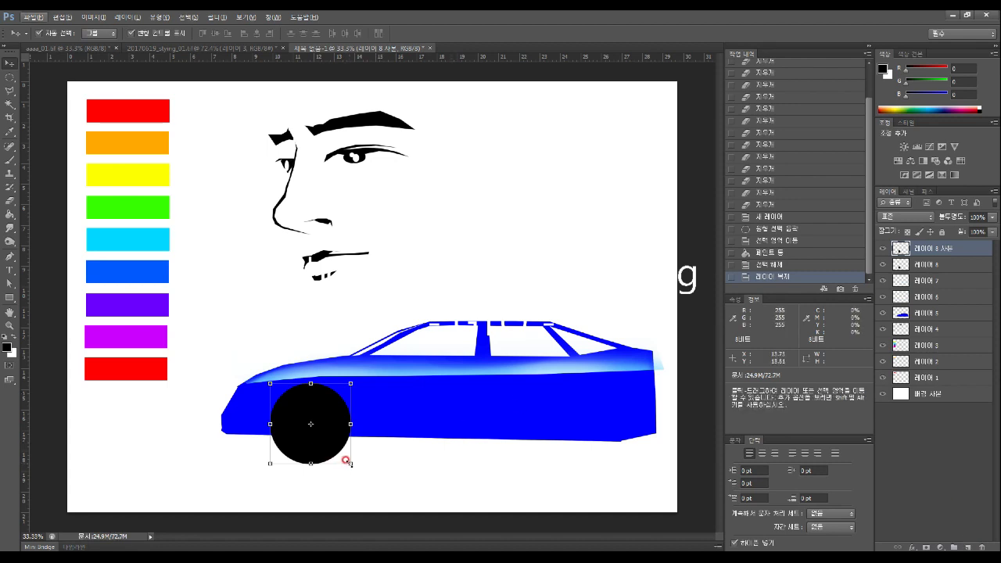
Shrink the copied wheel slightly and Magic Wand select the smaller circle
click(345, 460)
drag(344, 460, 339, 452)
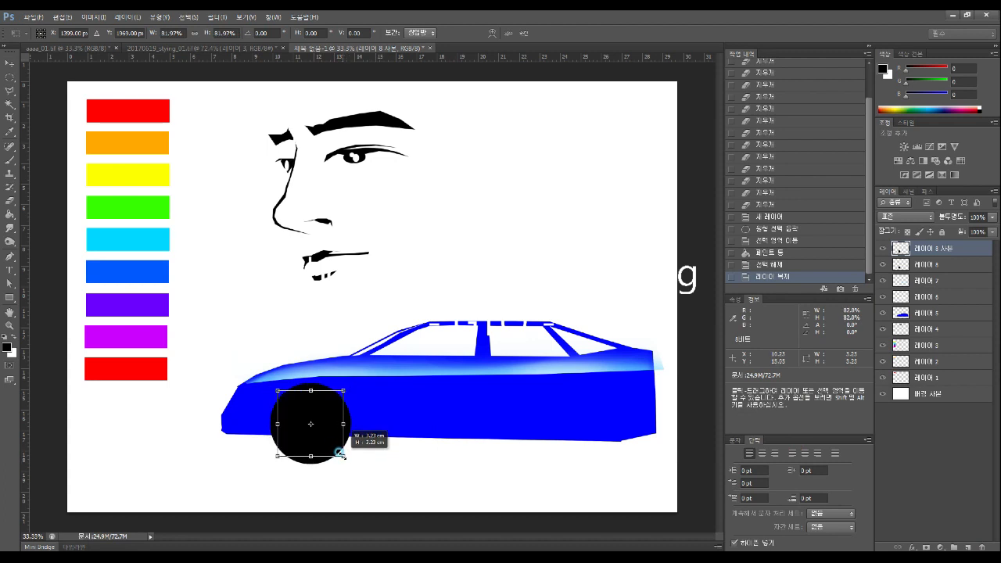
key(Return)
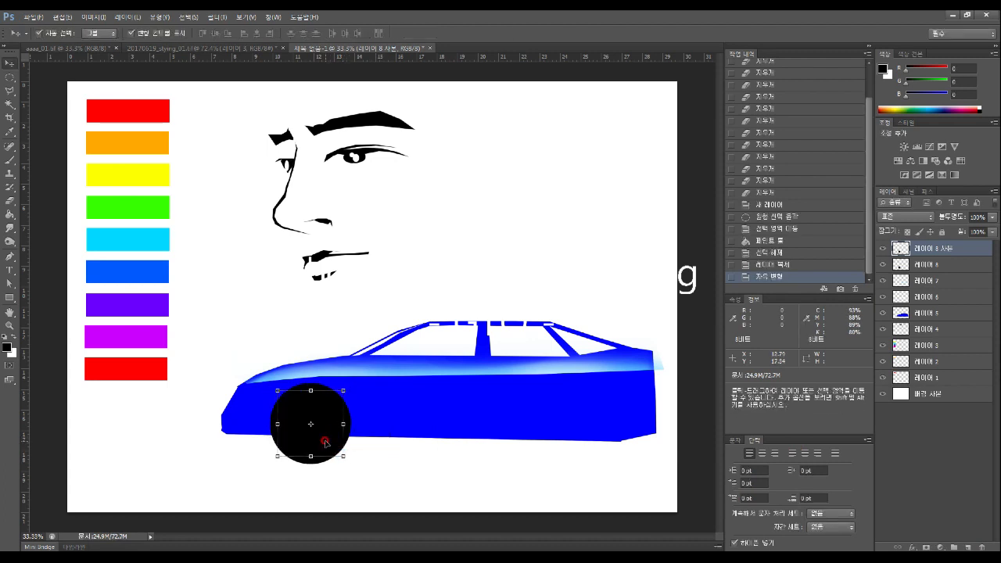
click(10, 103)
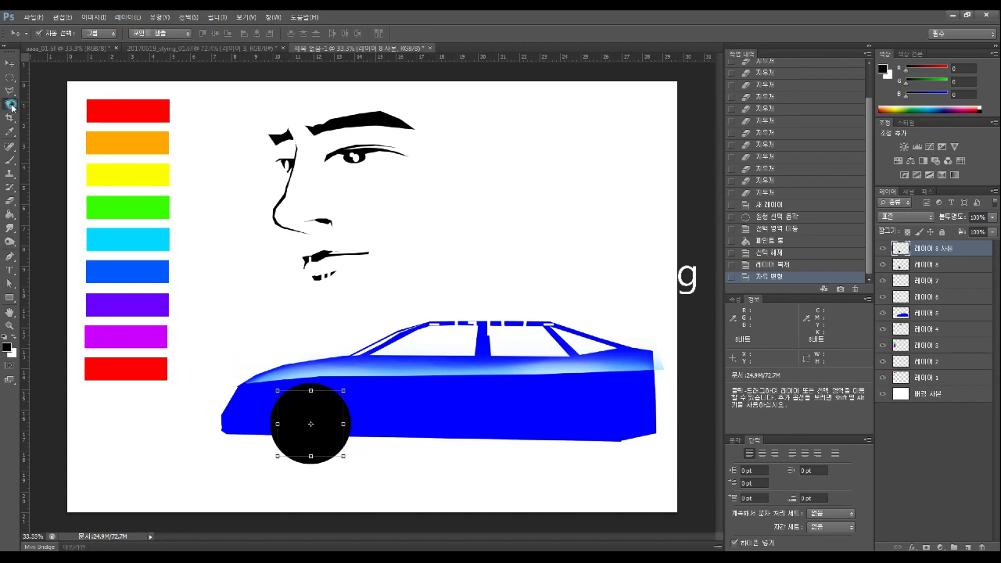
click(312, 429)
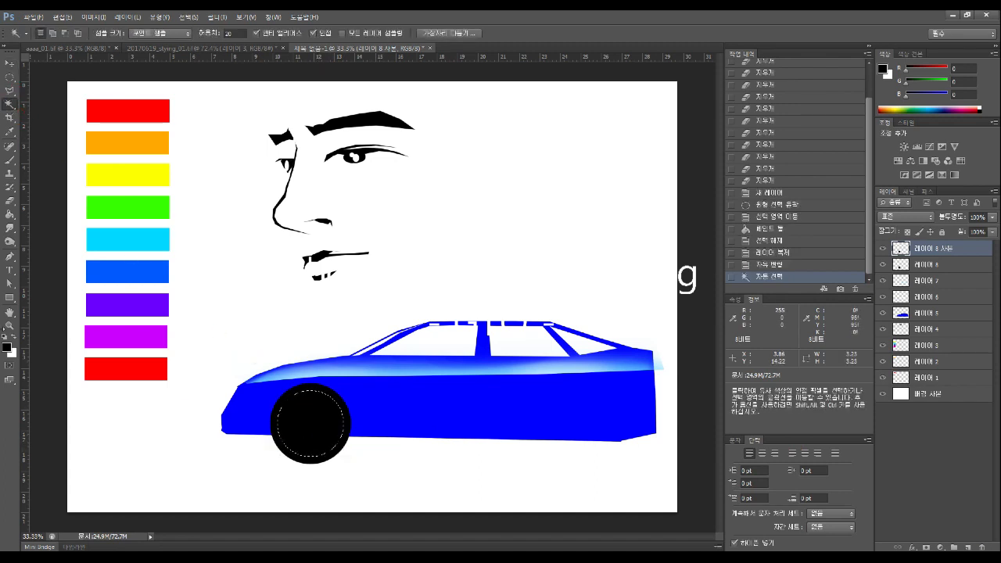
Fill the smaller circle white, deselect, and check both wheel layers by toggling visibility
click(12, 336)
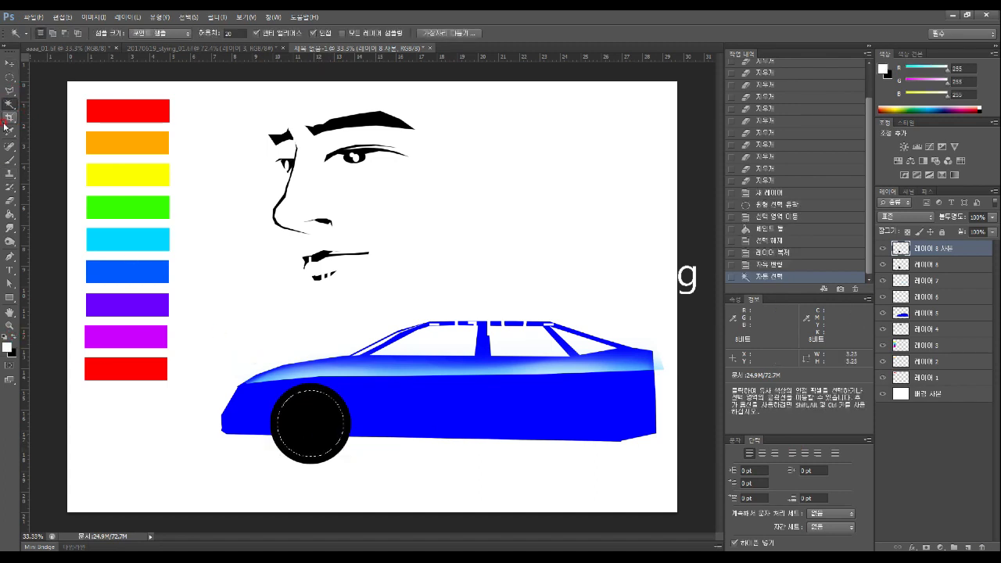
click(10, 216)
click(313, 420)
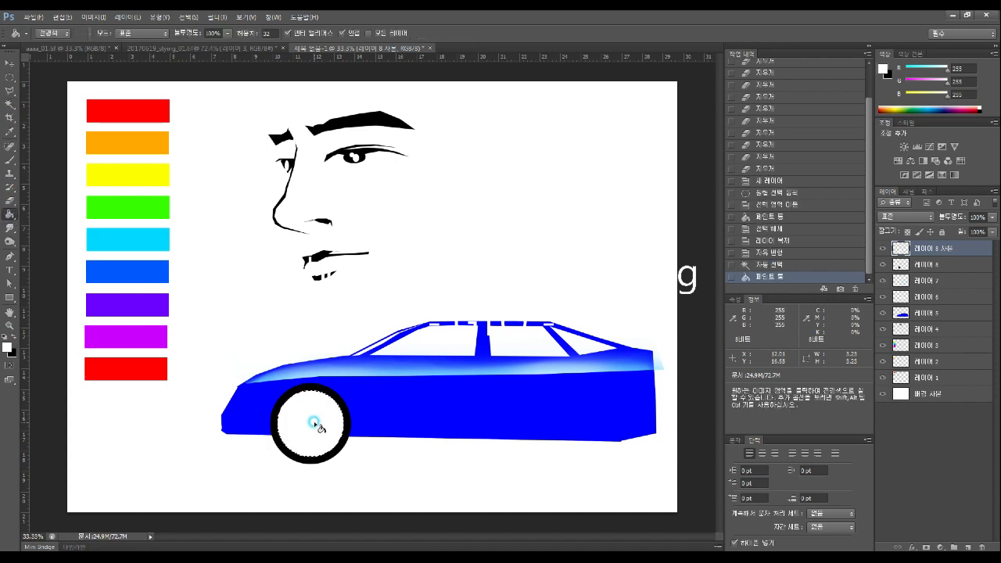
click(12, 77)
click(190, 262)
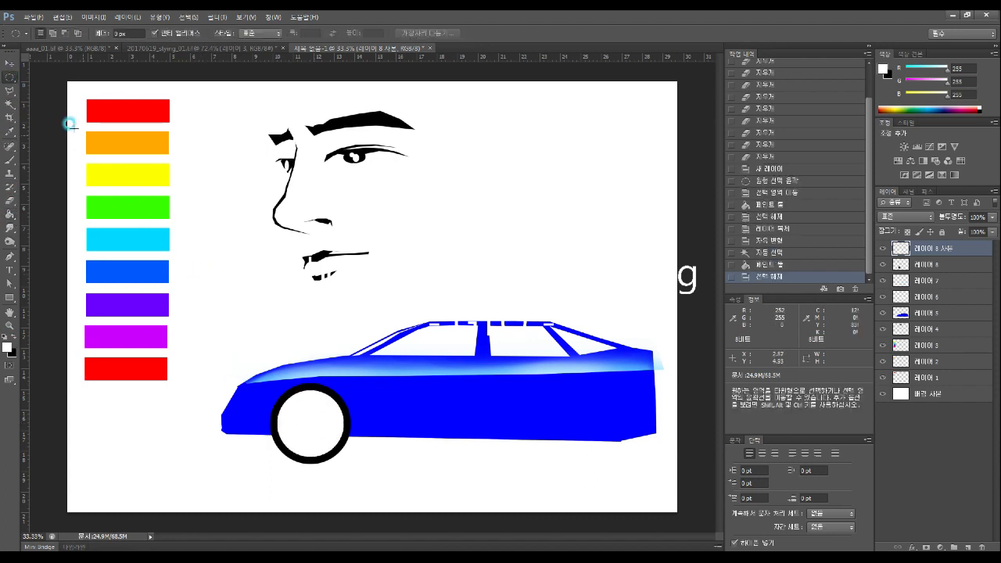
click(10, 65)
click(882, 248)
click(882, 248)
click(882, 265)
click(882, 265)
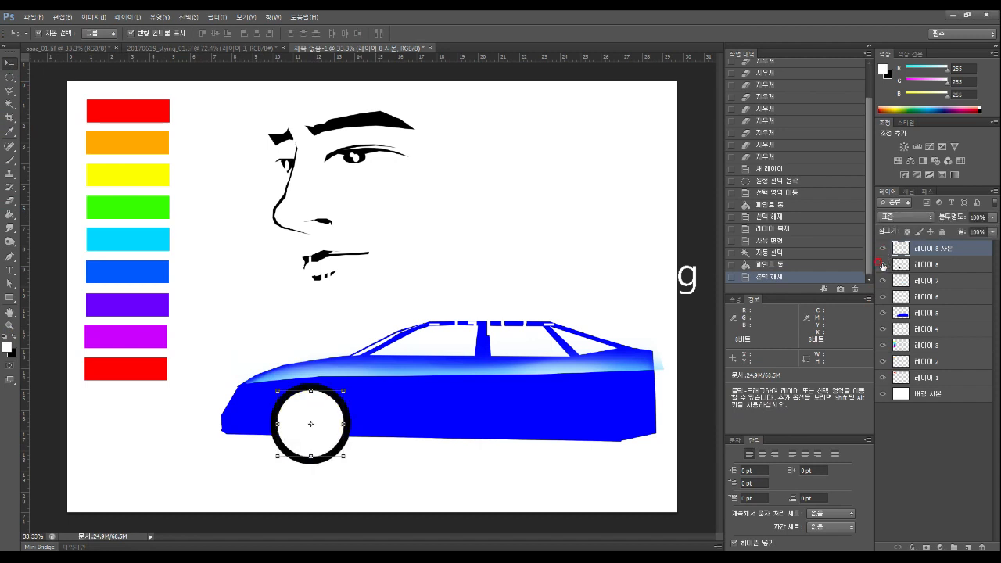
Select both wheel layers, deleting an accidentally pasted striped layer
shift+click(949, 265)
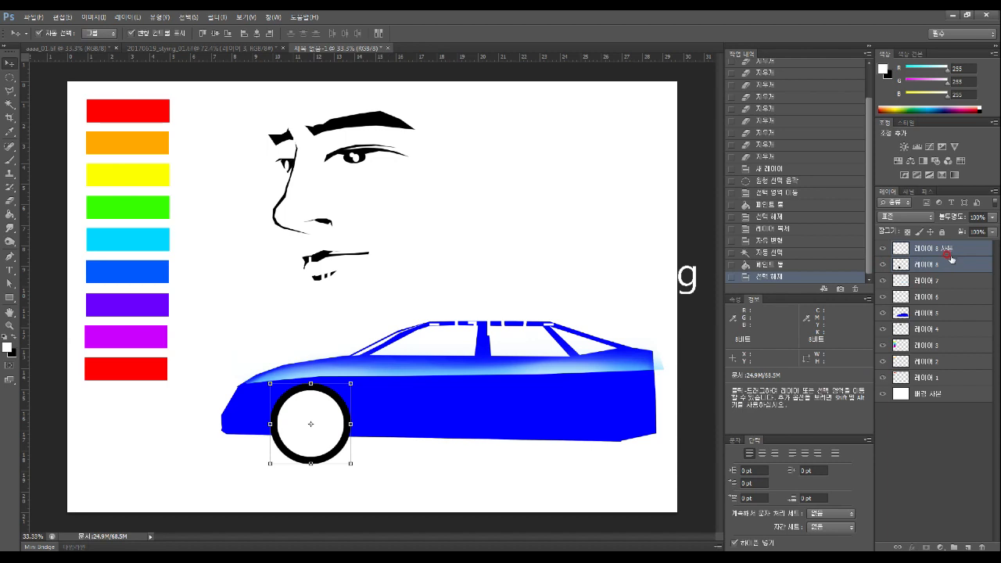
shift+click(955, 249)
shift+click(959, 265)
key(ctrl+v)
key(Delete)
Duplicate both wheel layers and move the copied wheel under the car's rear
shift+click(973, 252)
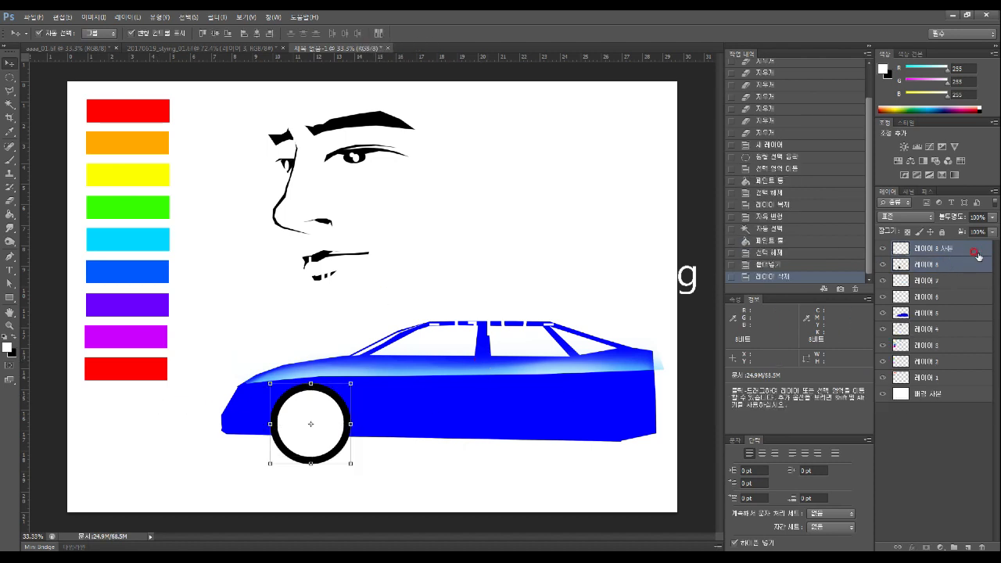
drag(976, 252, 967, 544)
drag(330, 425, 598, 435)
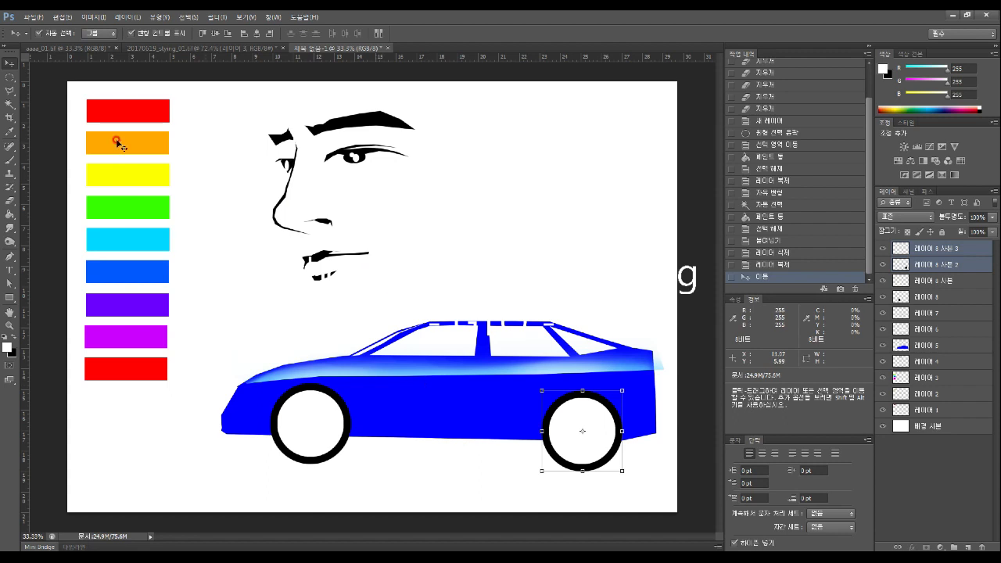
click(11, 78)
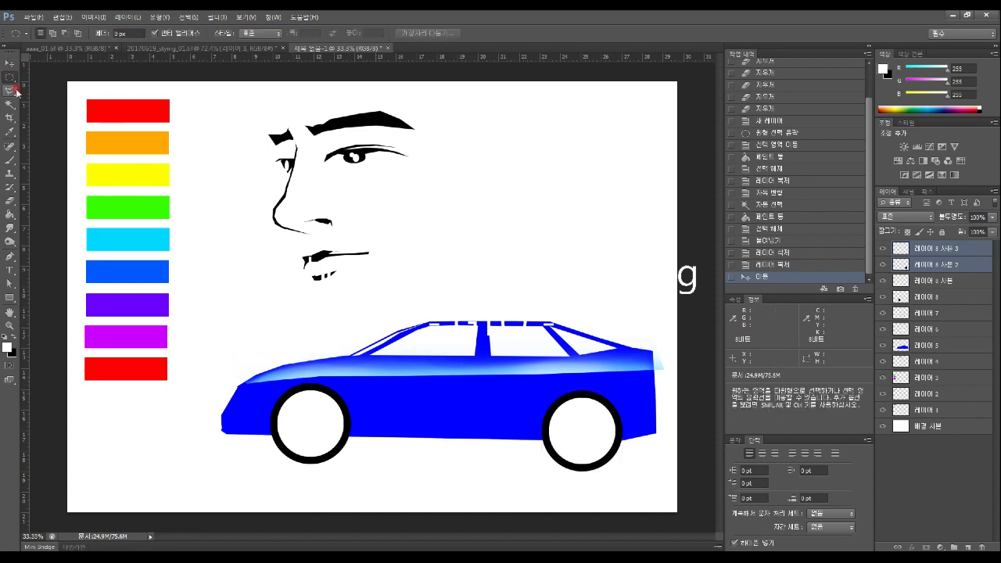
click(10, 92)
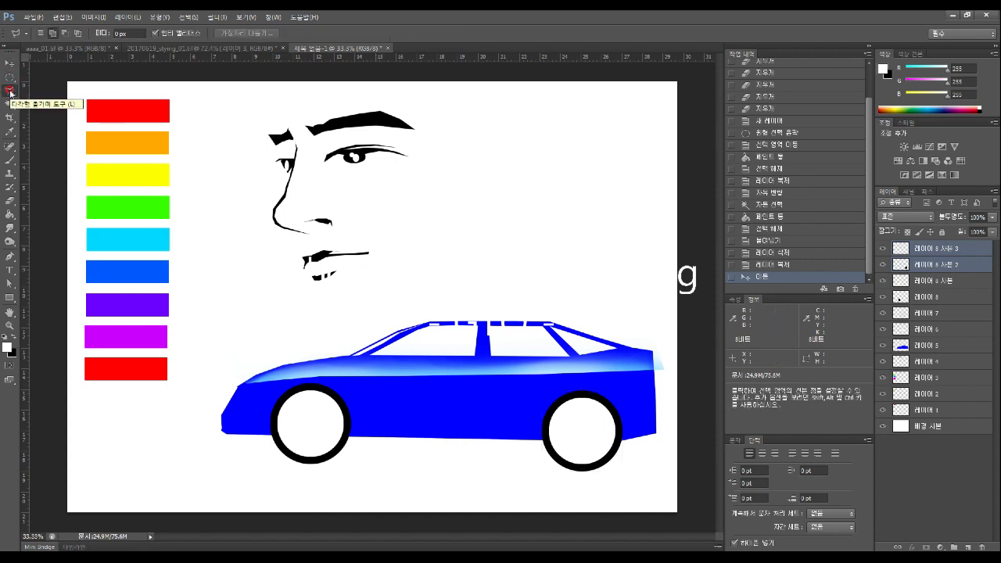
click(10, 104)
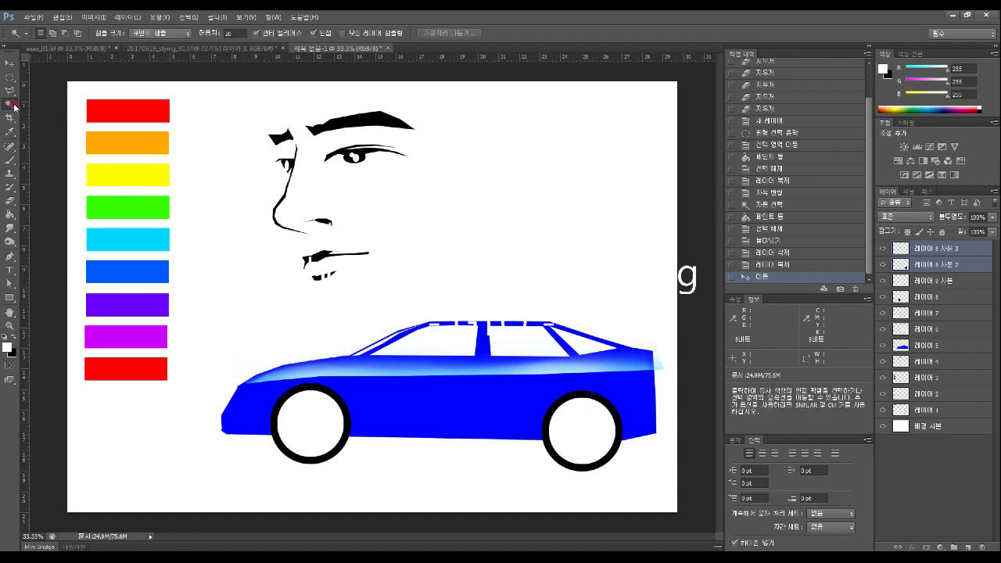
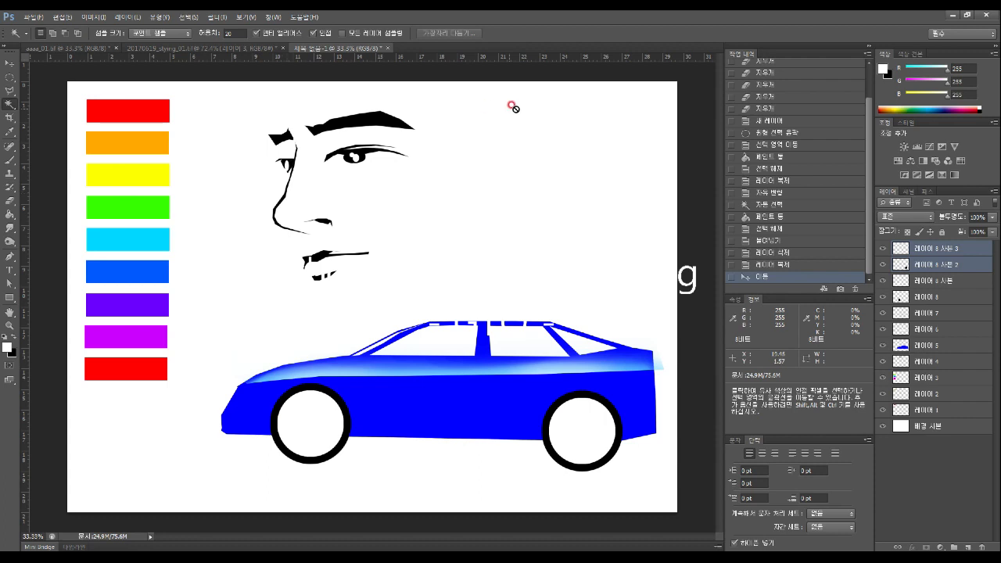
Switch between the Elliptical Marquee, Magic Wand and marquee tools, then open the foreground Color Picker
click(11, 81)
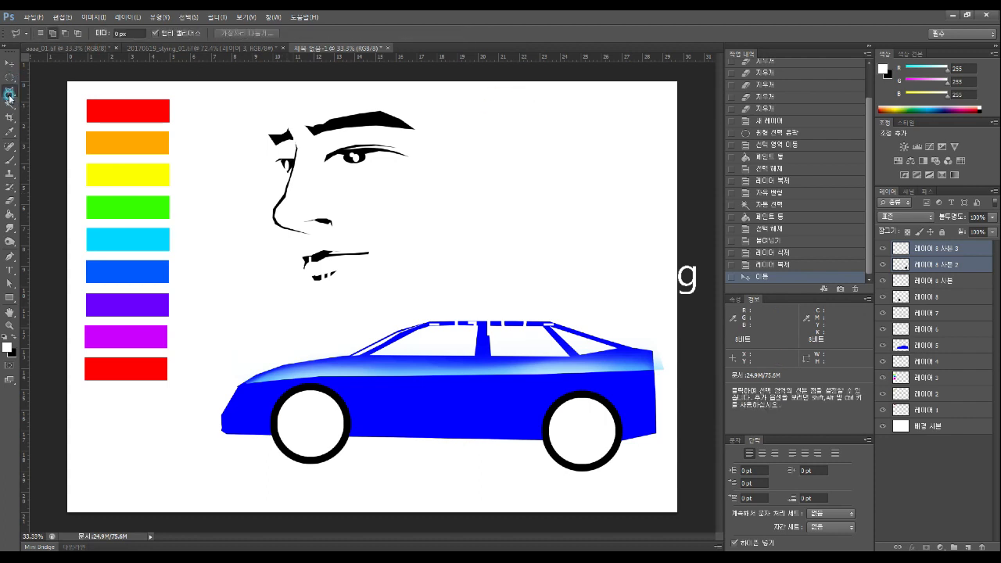
click(11, 93)
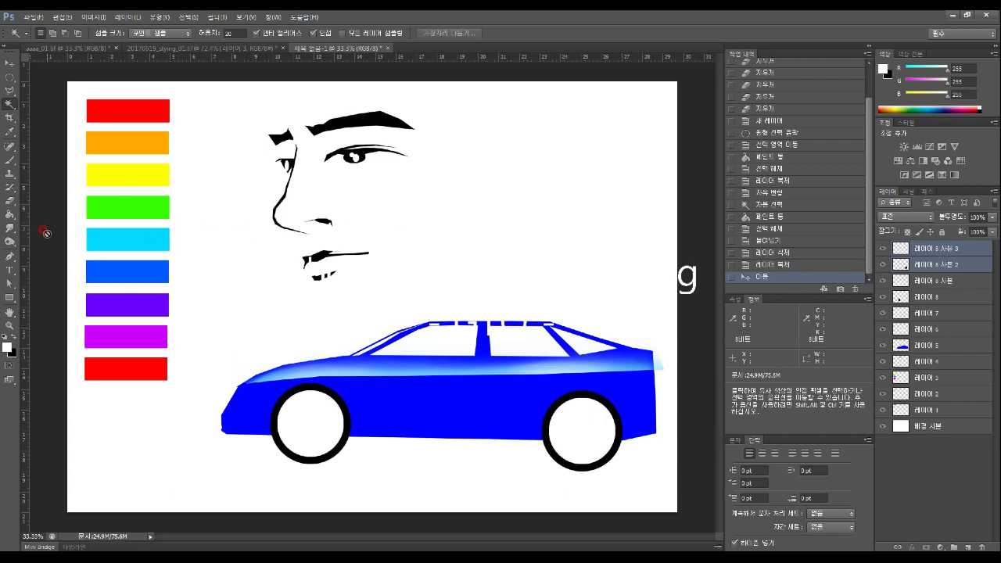
click(8, 78)
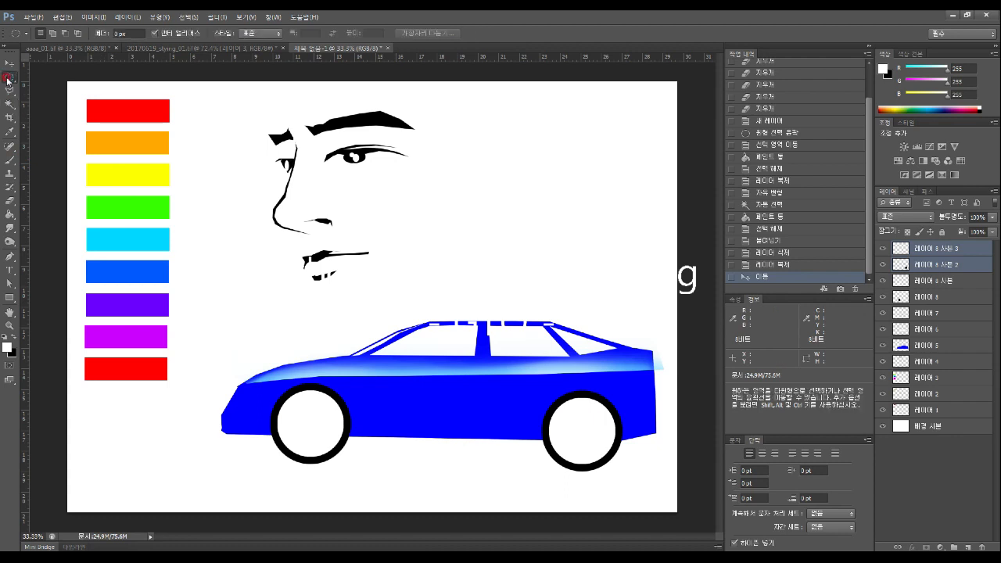
click(8, 78)
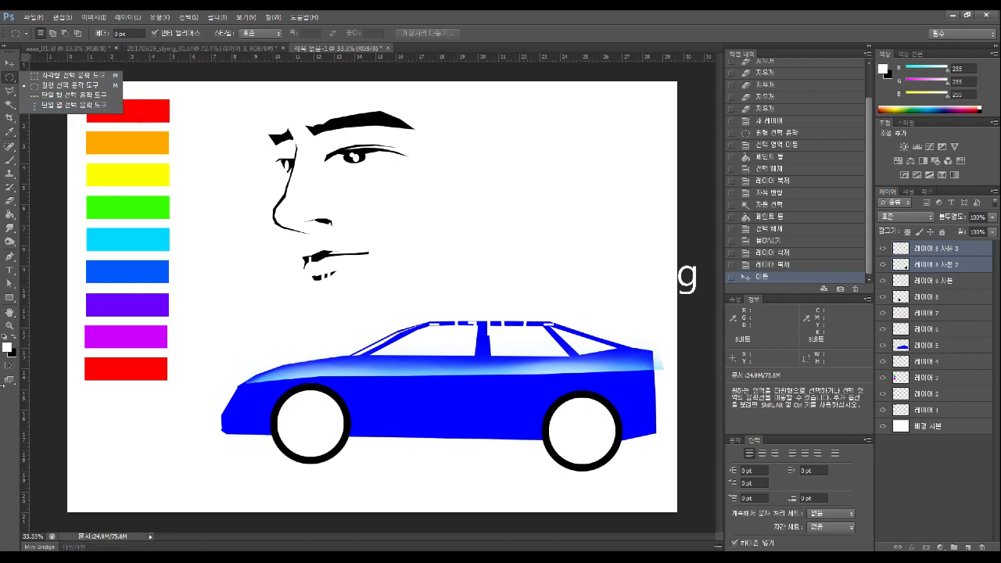
click(7, 347)
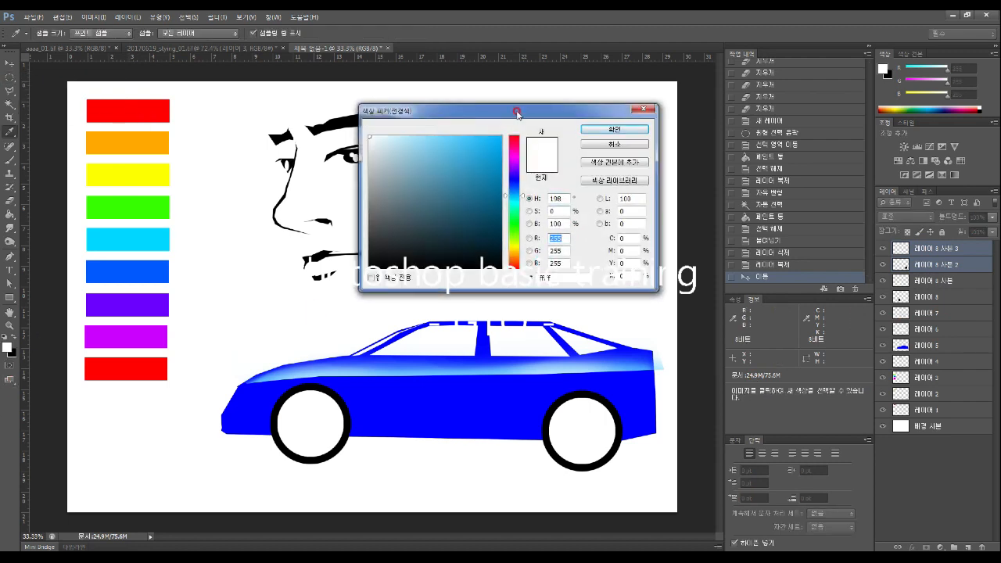
Try green and blue-violet hues, cancel to keep white, and pick the elliptical marquee shape
click(520, 223)
mouse_move(521, 227)
mouse_down()
mouse_move(521, 260)
mouse_move(525, 132)
mouse_move(520, 247)
mouse_up()
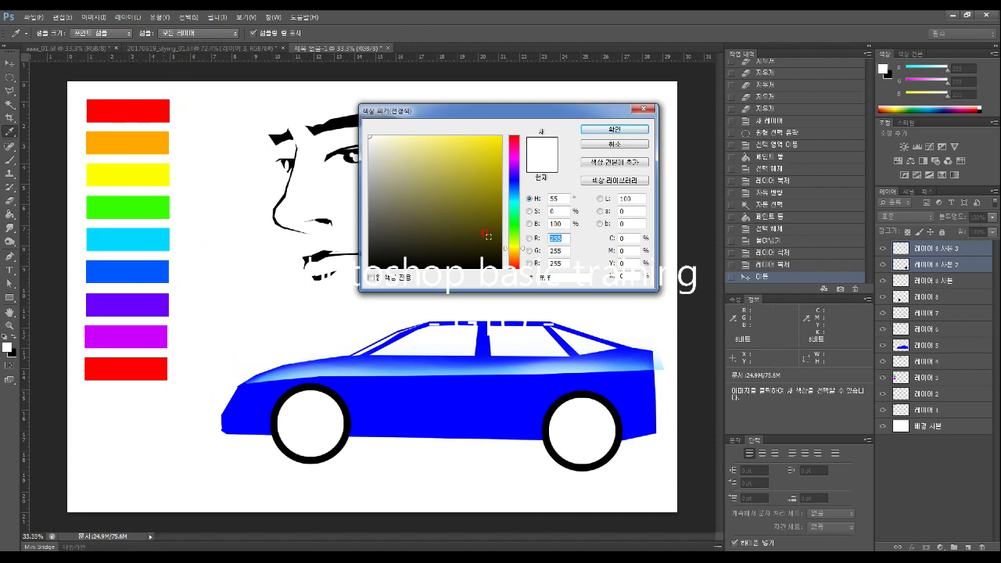
click(637, 131)
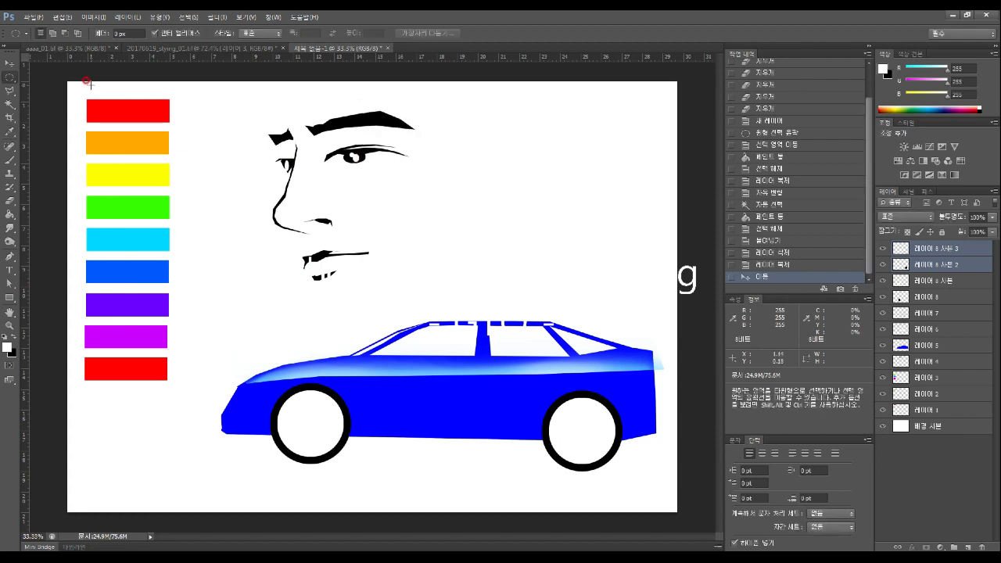
right_click(9, 77)
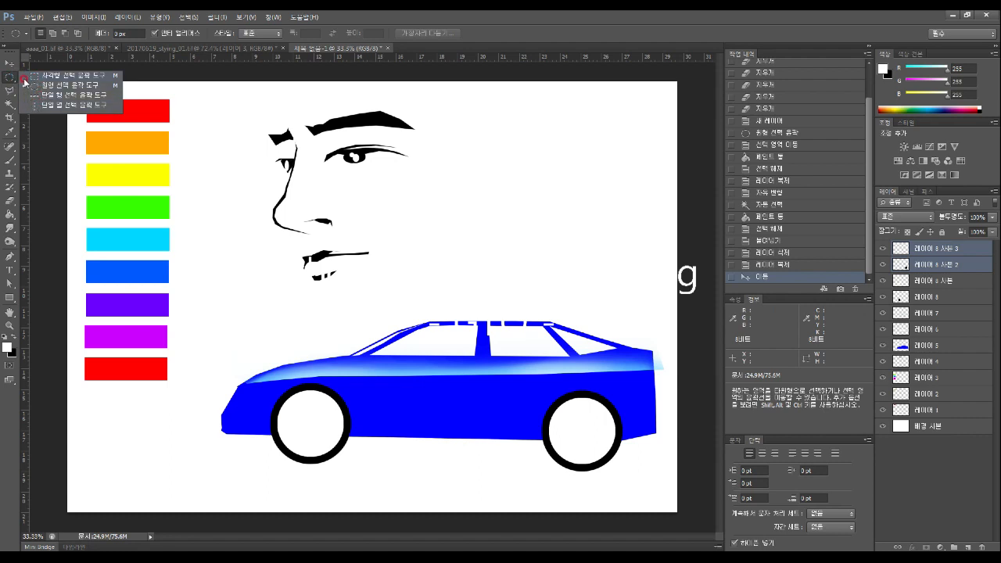
click(47, 84)
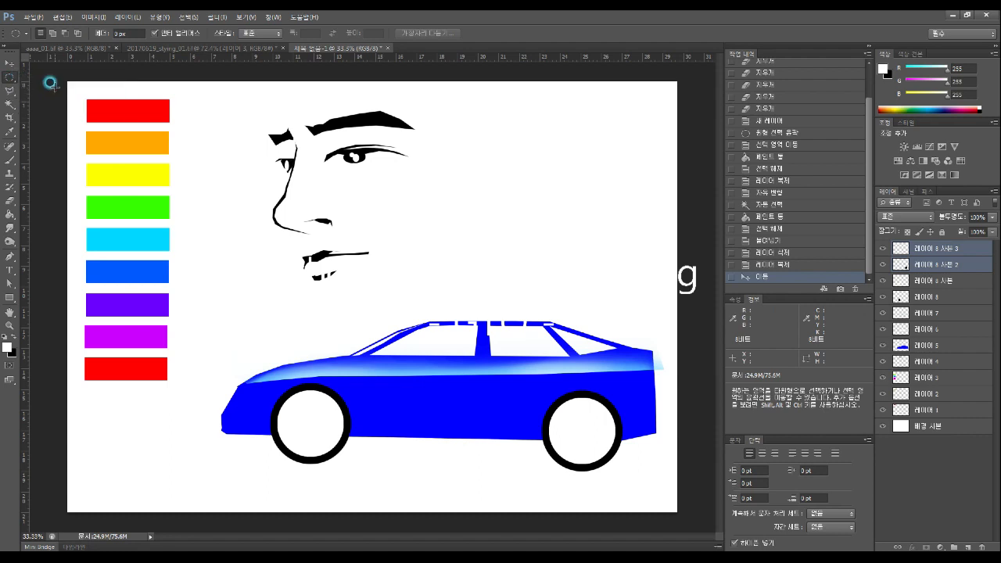
right_click(8, 78)
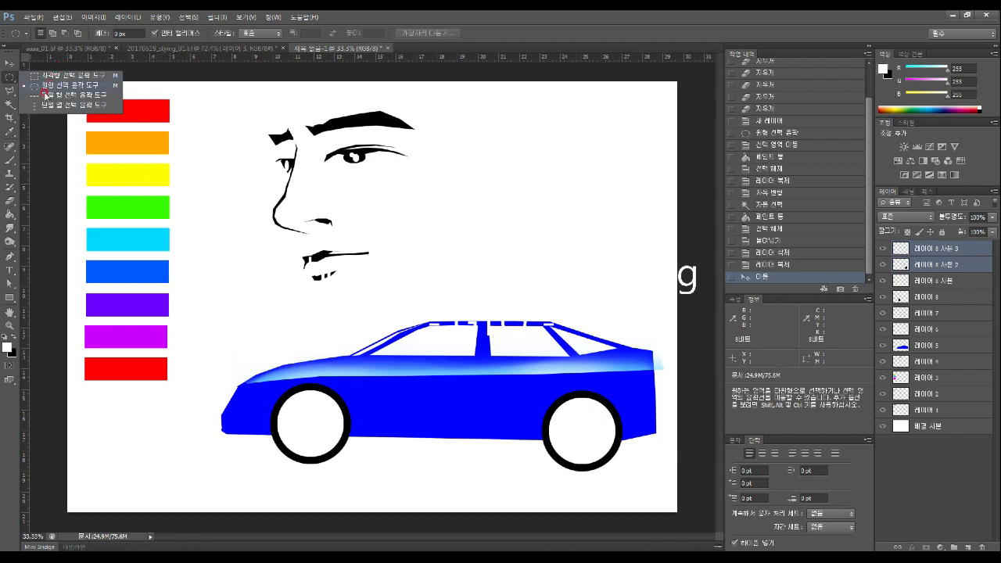
click(48, 154)
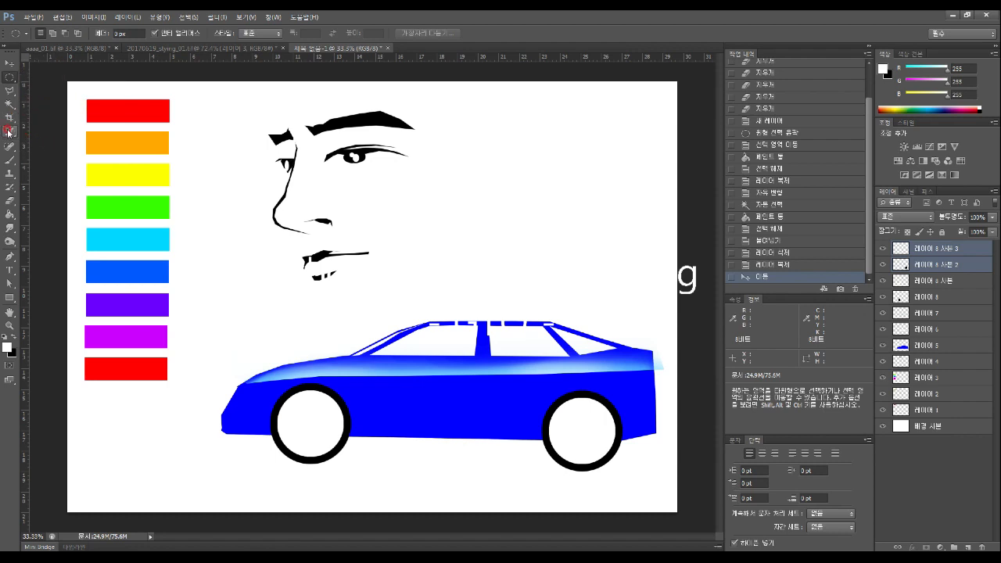
Set the foreground colour to bright green #1be374 and confirm
click(7, 348)
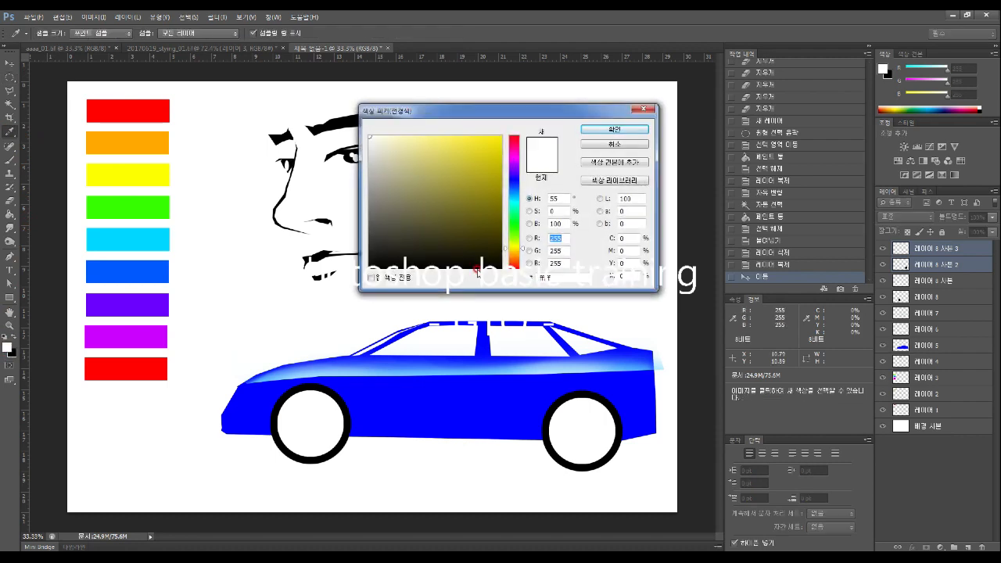
click(532, 110)
drag(534, 111, 537, 130)
click(528, 184)
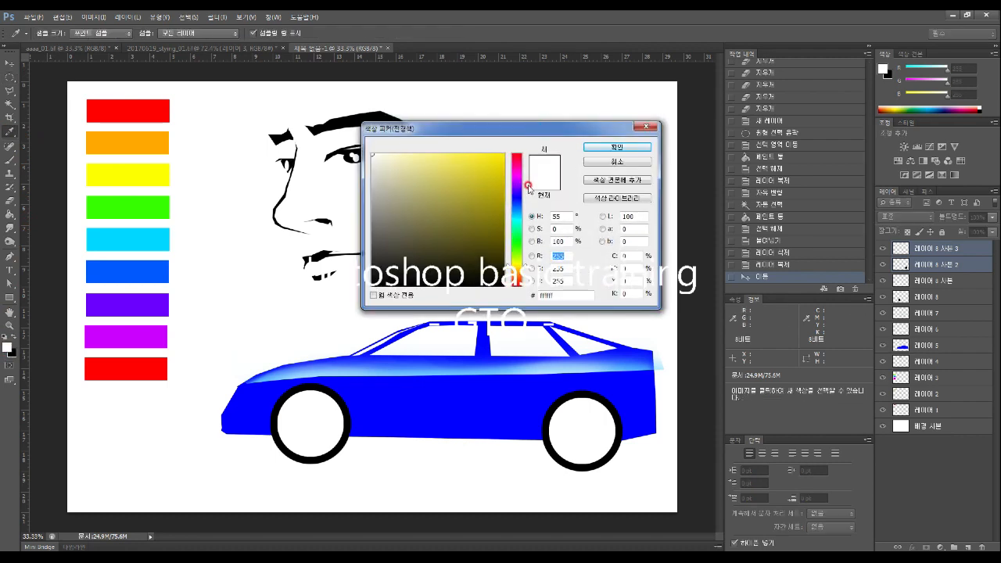
mouse_move(509, 264)
mouse_down()
mouse_move(508, 290)
mouse_move(512, 155)
mouse_move(507, 265)
mouse_up()
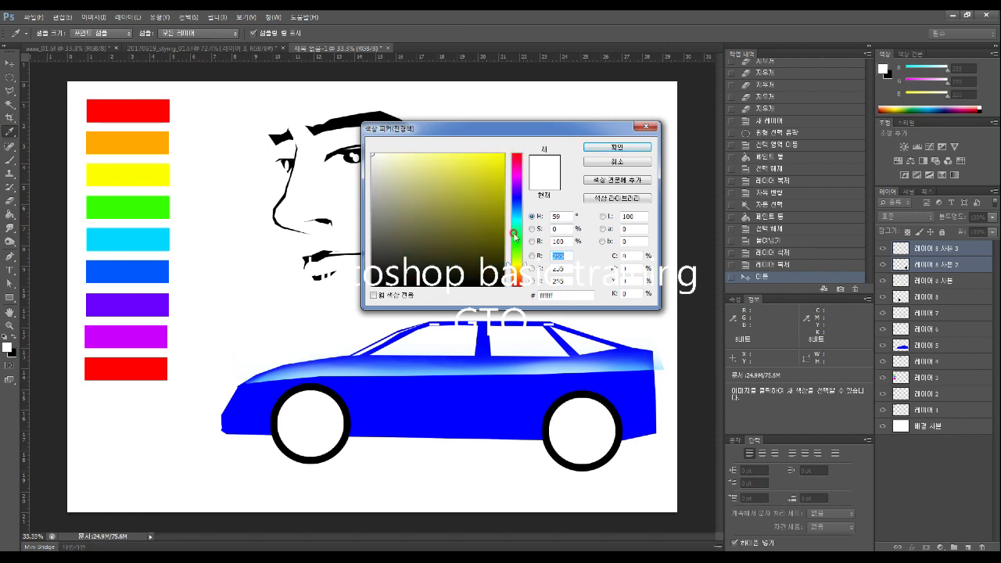
click(513, 233)
click(481, 186)
click(489, 166)
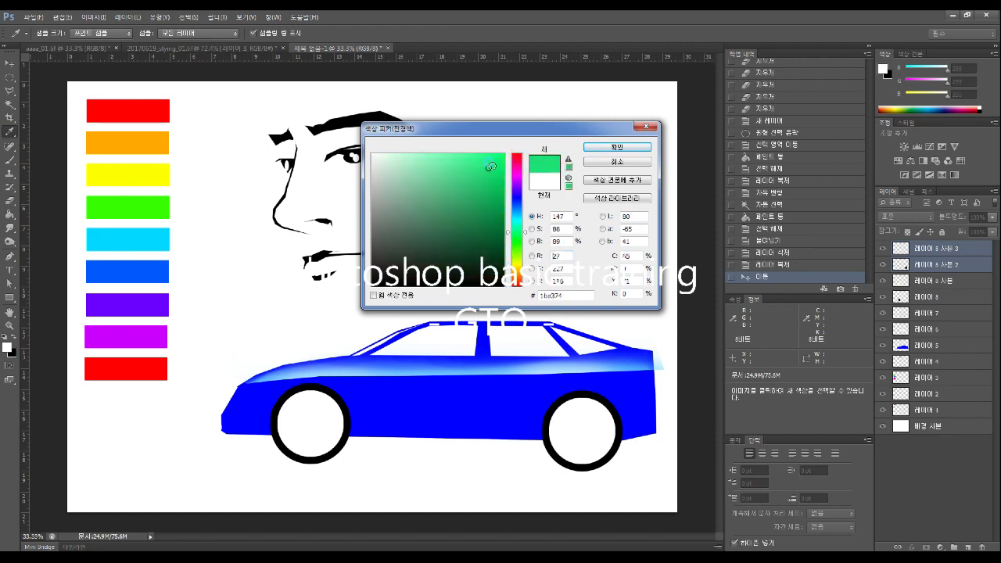
click(594, 147)
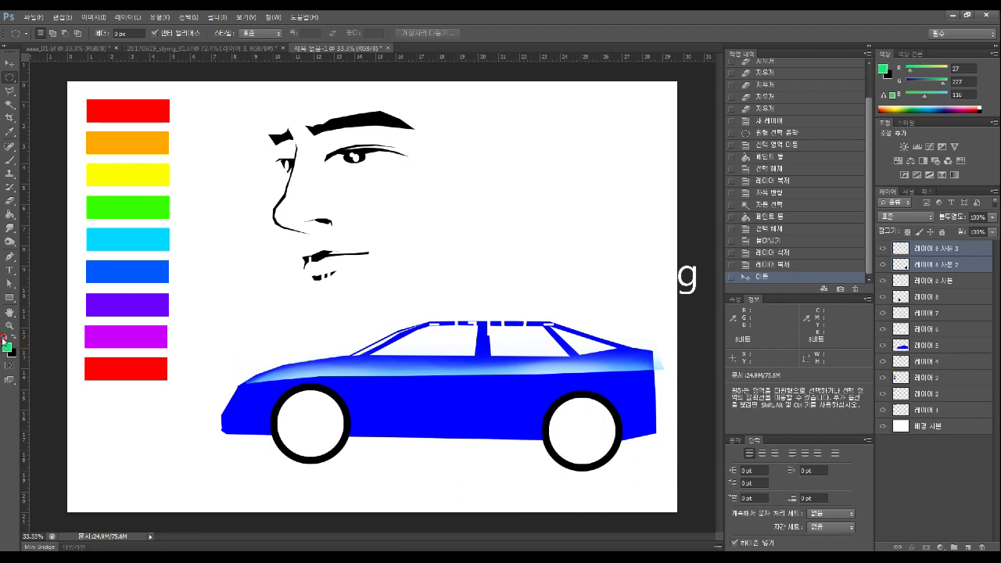
Outline a freehand area above the car roof, add an empty layer and duplicate 레이어 7
click(12, 215)
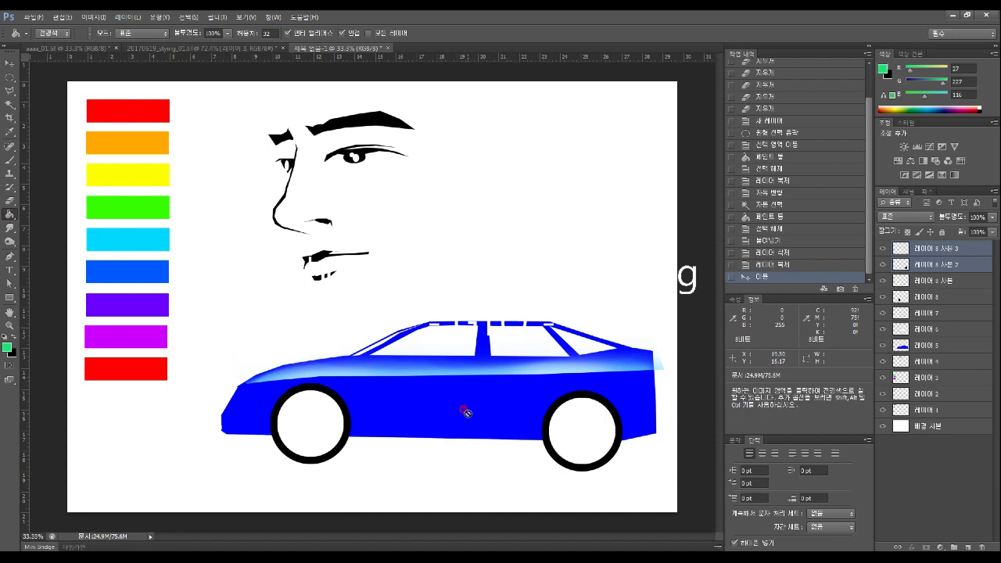
click(9, 91)
mouse_move(428, 220)
mouse_down()
mouse_move(548, 228)
mouse_move(566, 299)
mouse_move(483, 343)
mouse_move(444, 339)
mouse_move(428, 291)
mouse_move(429, 220)
mouse_up()
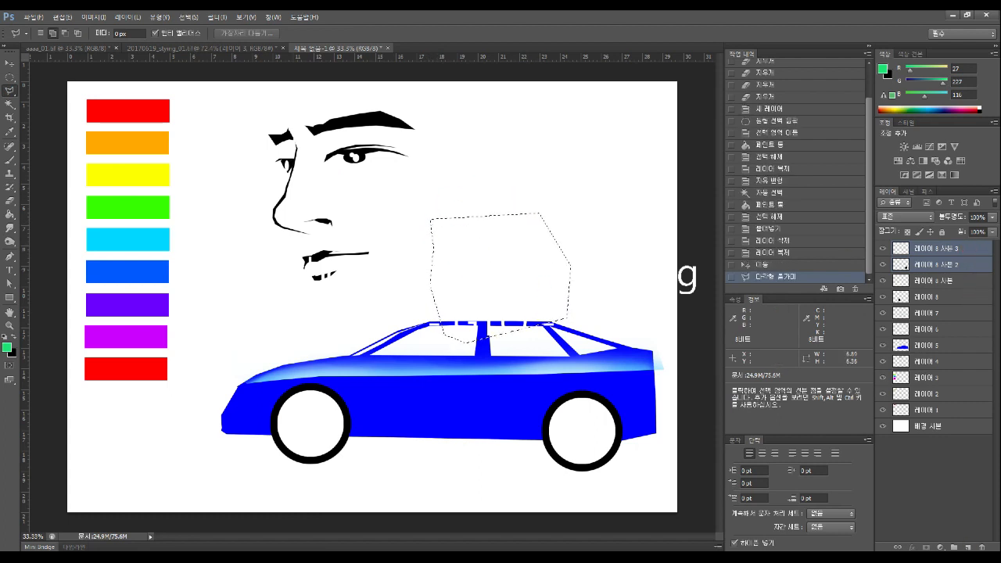
click(967, 547)
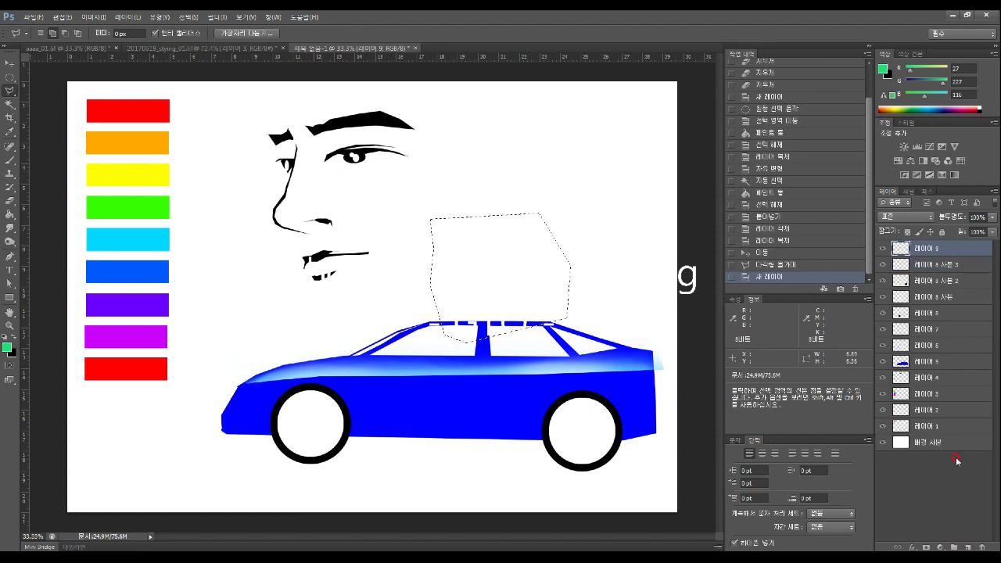
click(947, 313)
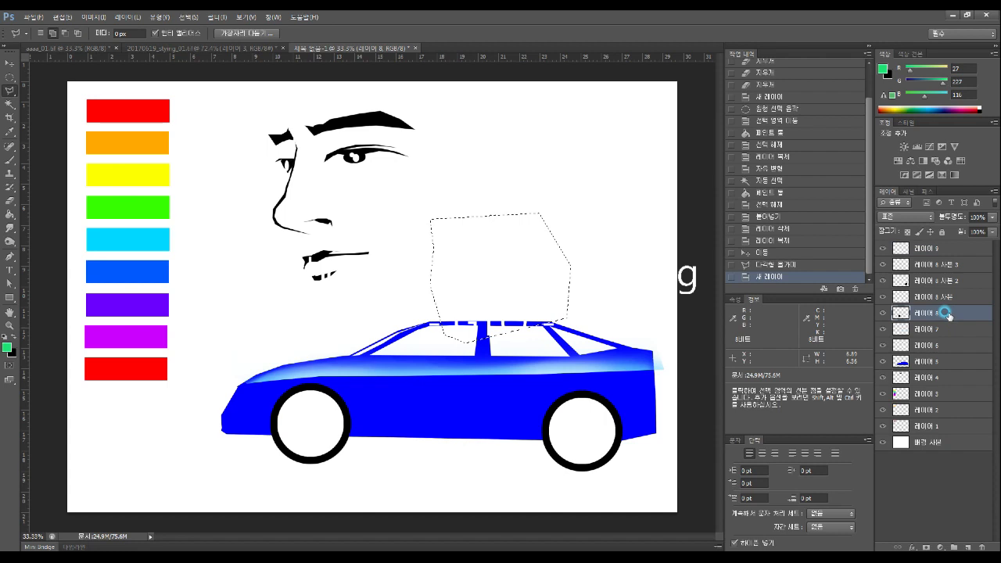
click(930, 329)
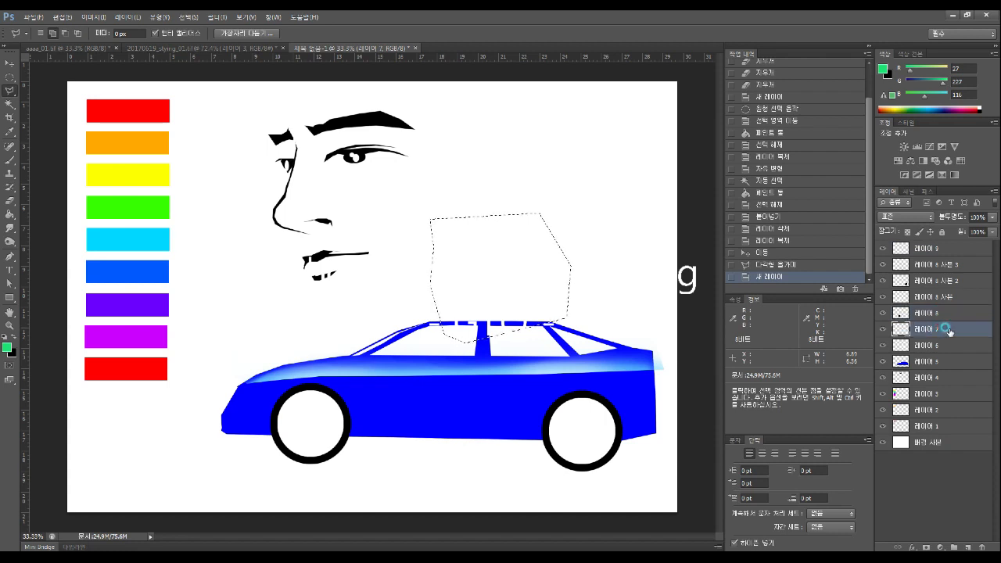
drag(949, 332, 968, 545)
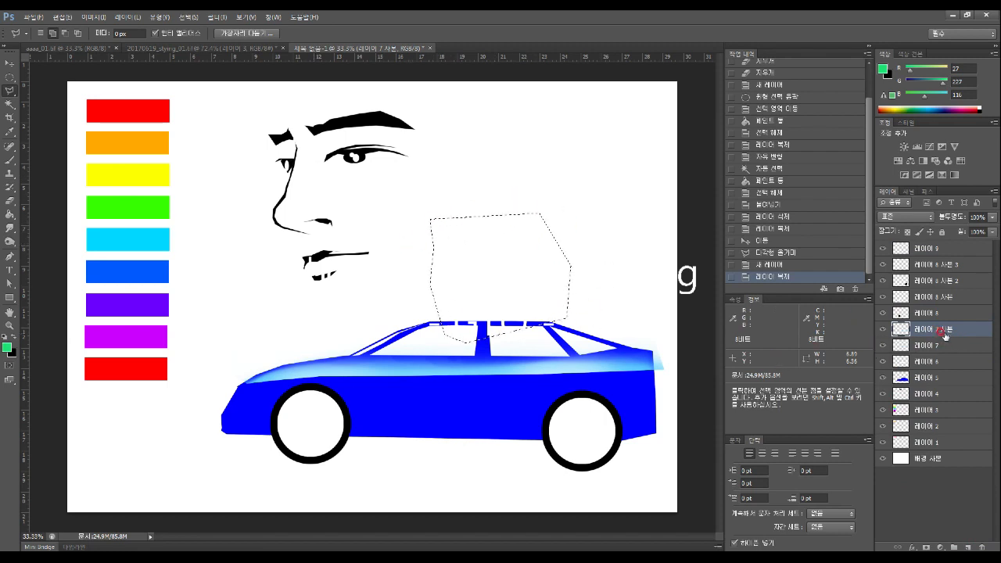
Delete the red bar's layer, then undo the deletion
key(v)
click(108, 102)
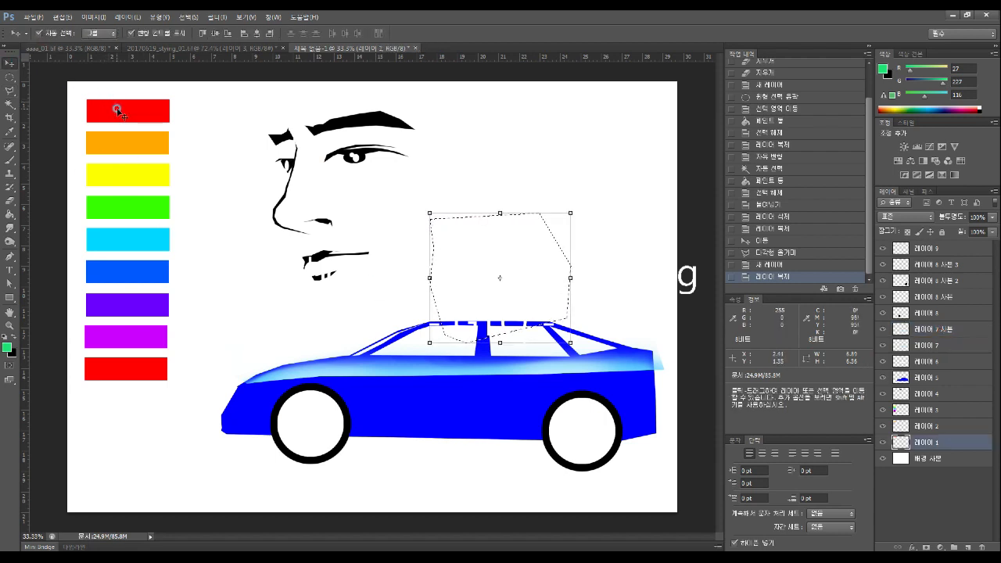
click(981, 547)
click(471, 216)
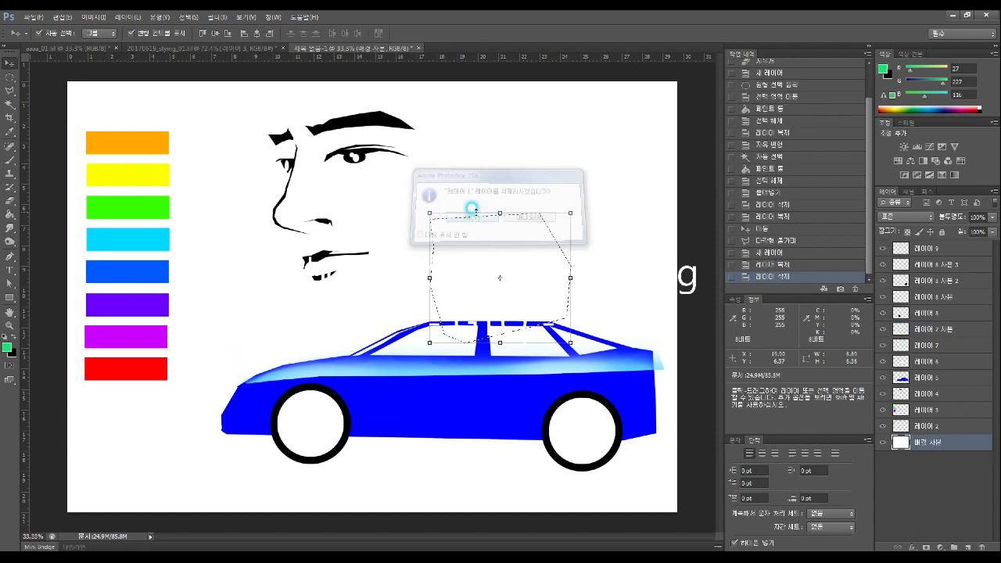
click(10, 77)
click(83, 94)
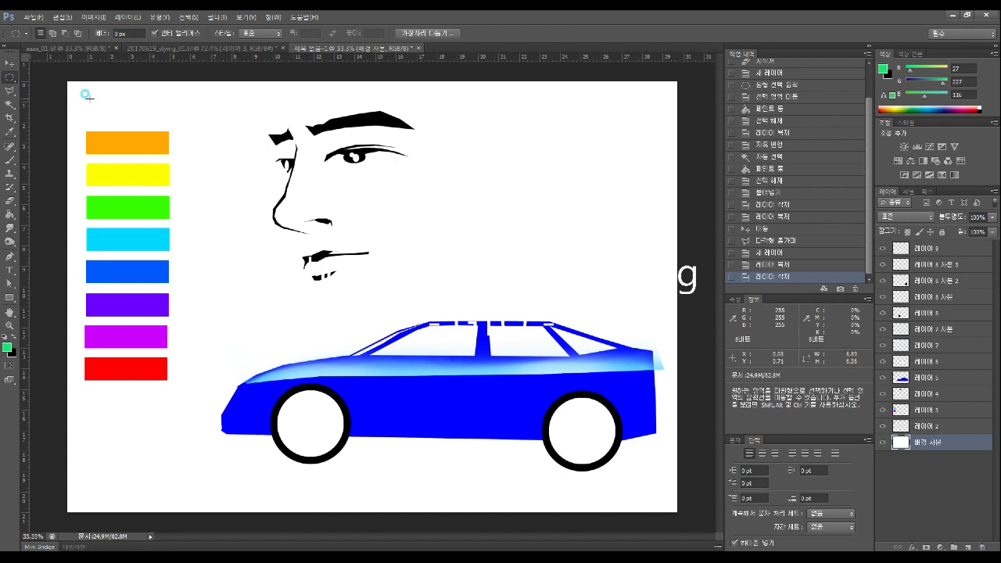
key(ctrl+alt+z)
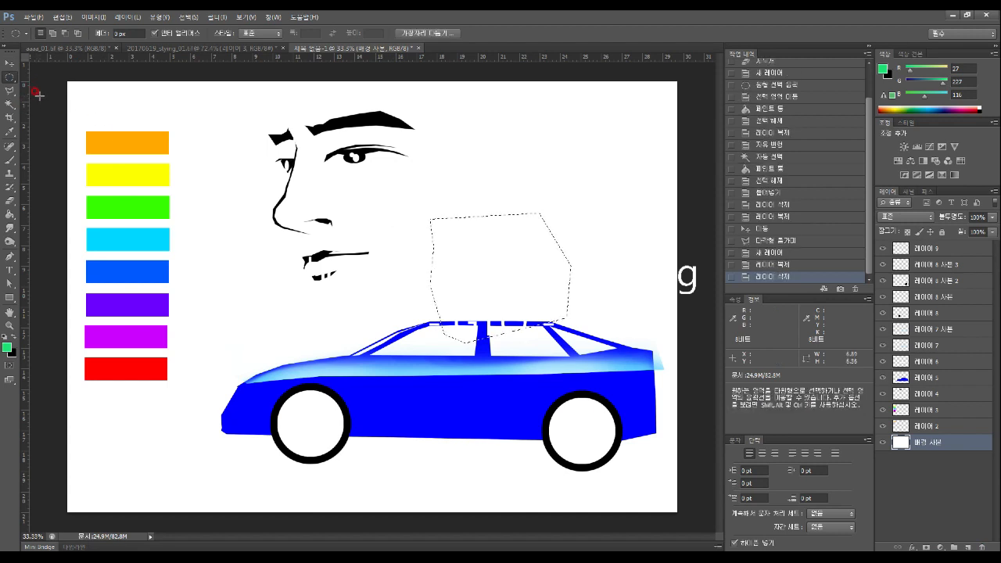
key(ctrl+alt+z)
Make 배경 사본 the active layer and clear the selection with Ctrl+D
key(v)
click(190, 135)
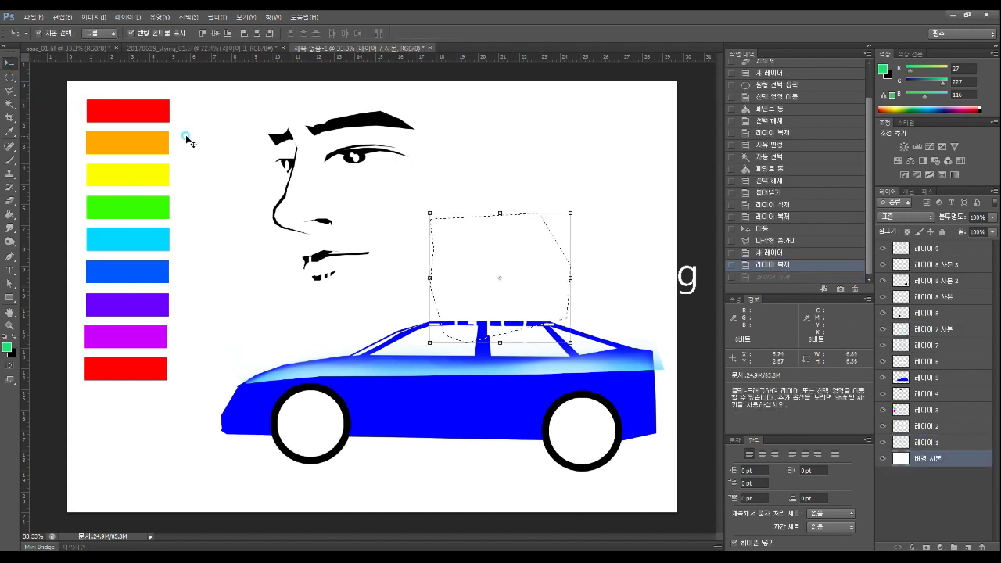
click(10, 77)
key(ctrl+d)
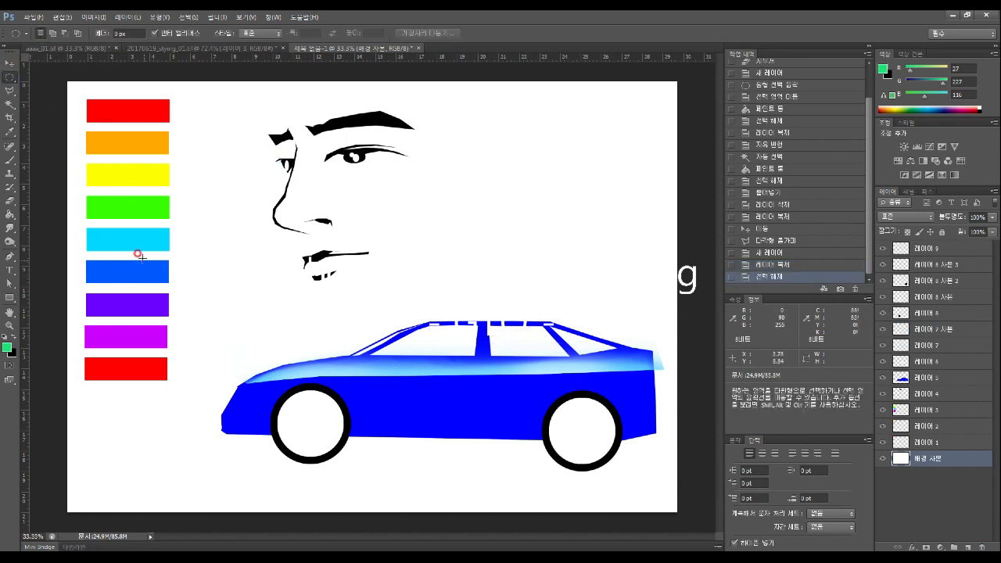
Reposition the red and orange bars, moving the orange one onto the face's cheek
click(10, 62)
click(125, 110)
drag(128, 111, 232, 114)
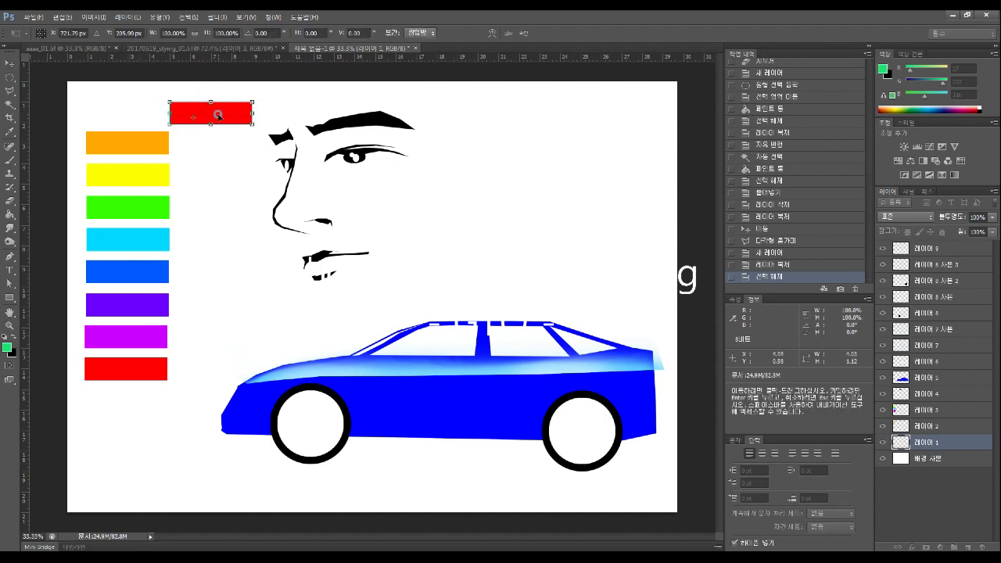
key(Return)
click(157, 140)
drag(127, 143, 250, 160)
drag(157, 146, 414, 210)
key(Return)
drag(117, 169, 153, 199)
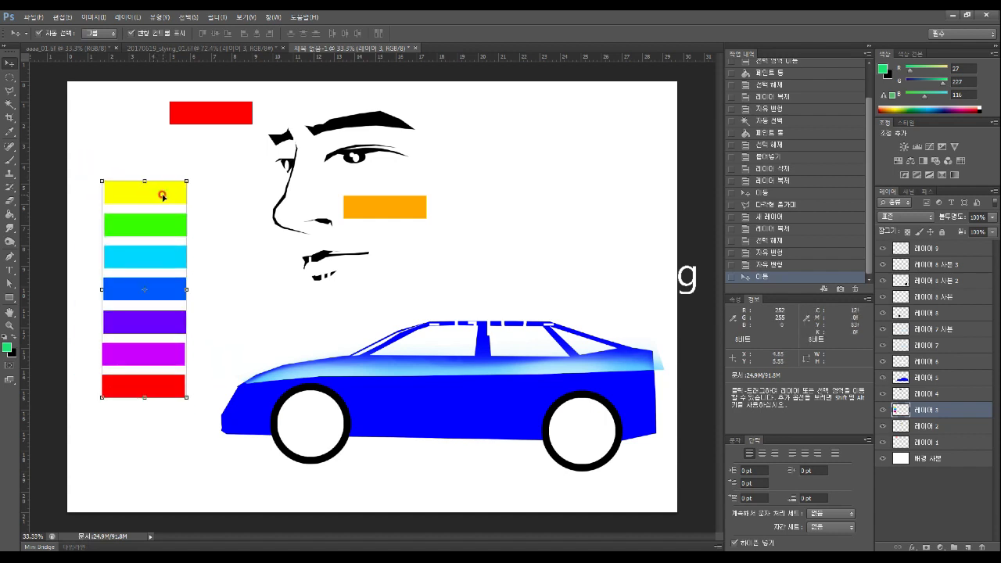
Copy the yellow bar to a new layer and place it above the car's front beside the orange bar
click(9, 78)
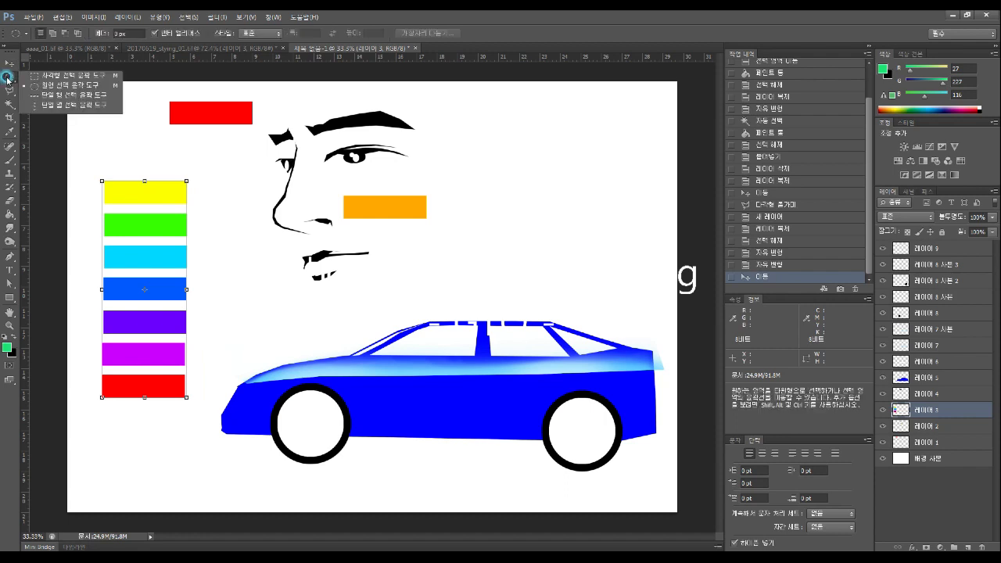
click(63, 76)
drag(89, 168, 216, 210)
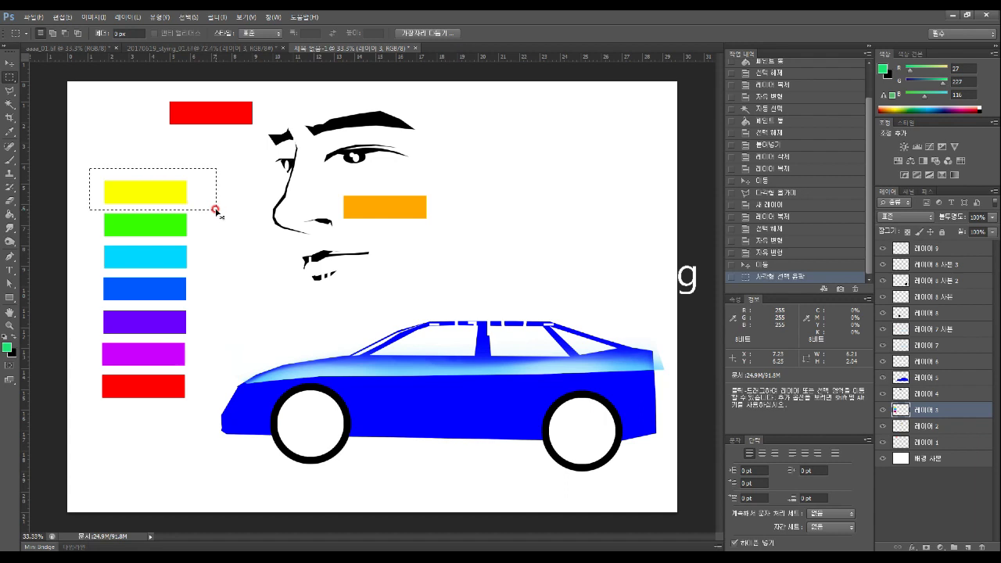
key(ctrl+c)
key(ctrl+v)
click(11, 63)
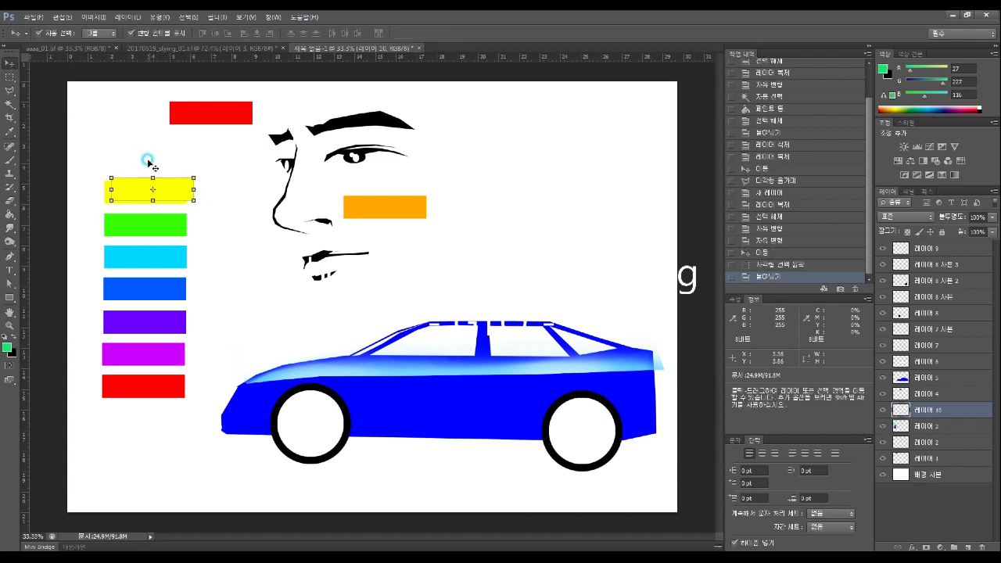
drag(171, 190, 147, 151)
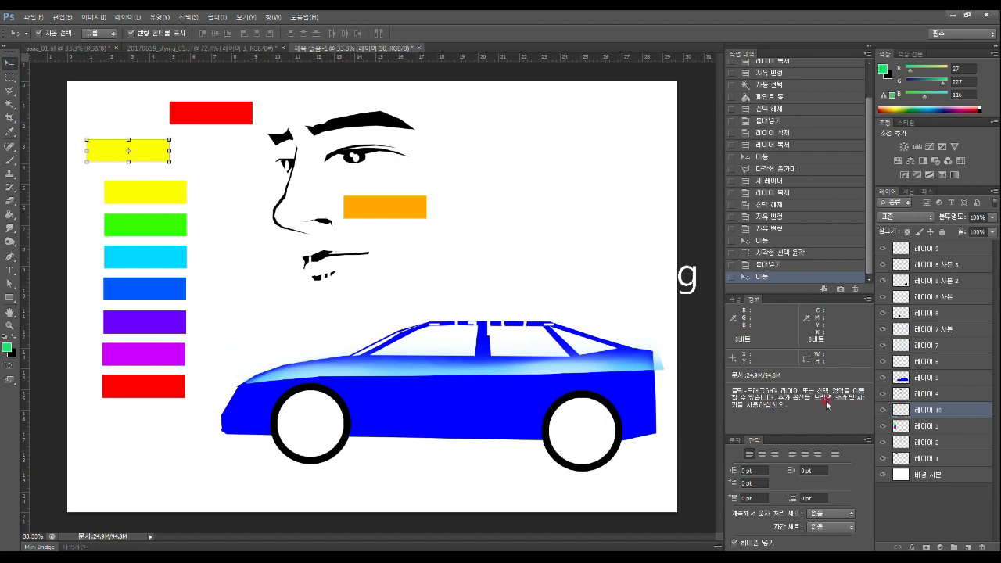
drag(141, 154, 283, 313)
drag(379, 213, 245, 351)
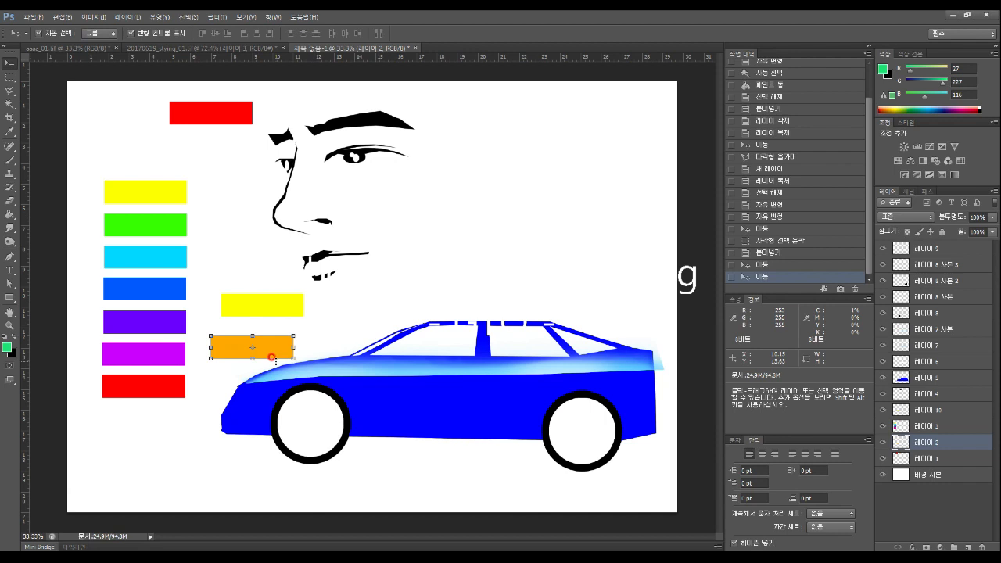
click(7, 346)
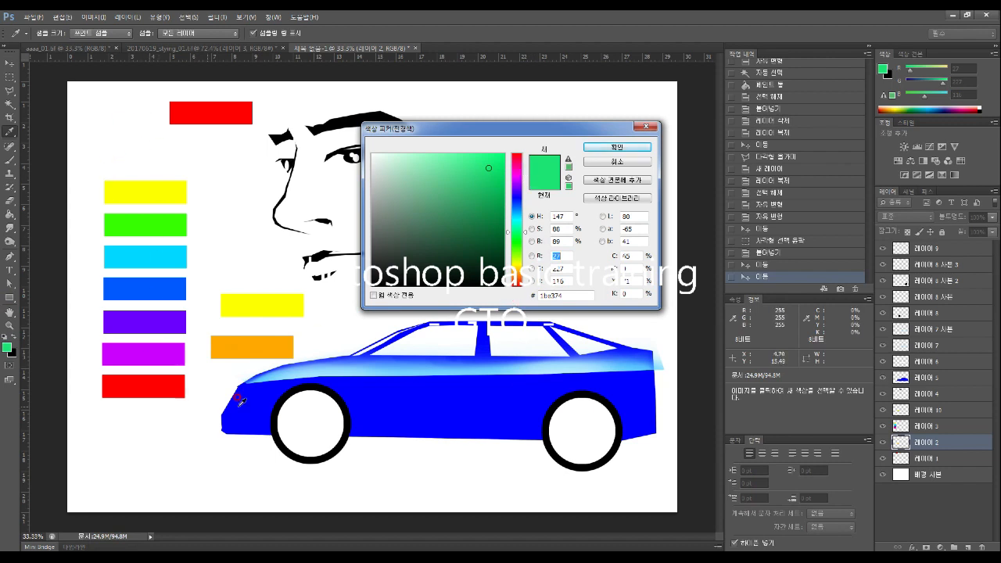
Close the Color Picker unchanged and nudge the rainbow bar column slightly left and down
click(649, 133)
key(v)
drag(136, 206, 117, 222)
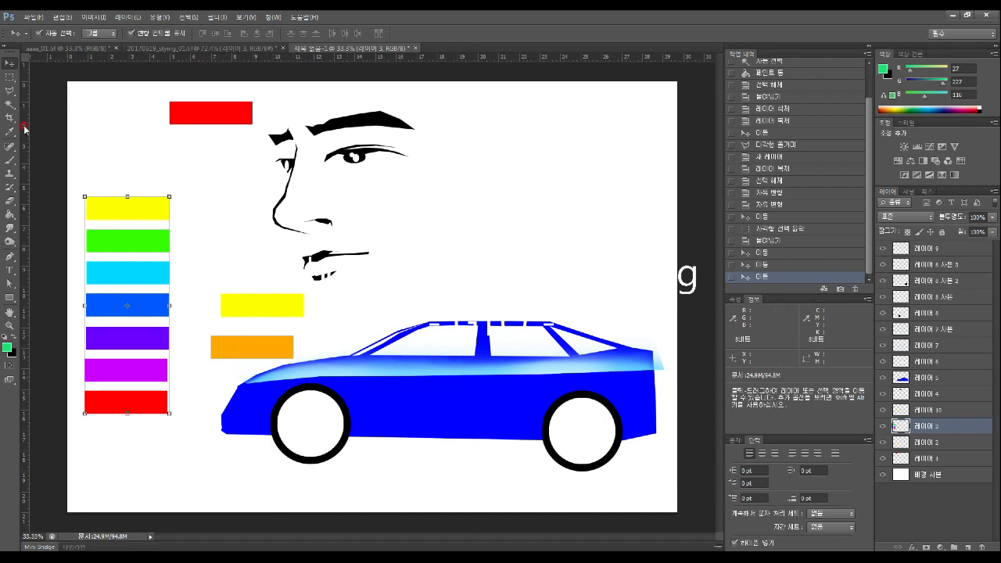
Type the e-mail address as green text right of the face and move it left
click(10, 269)
click(423, 203)
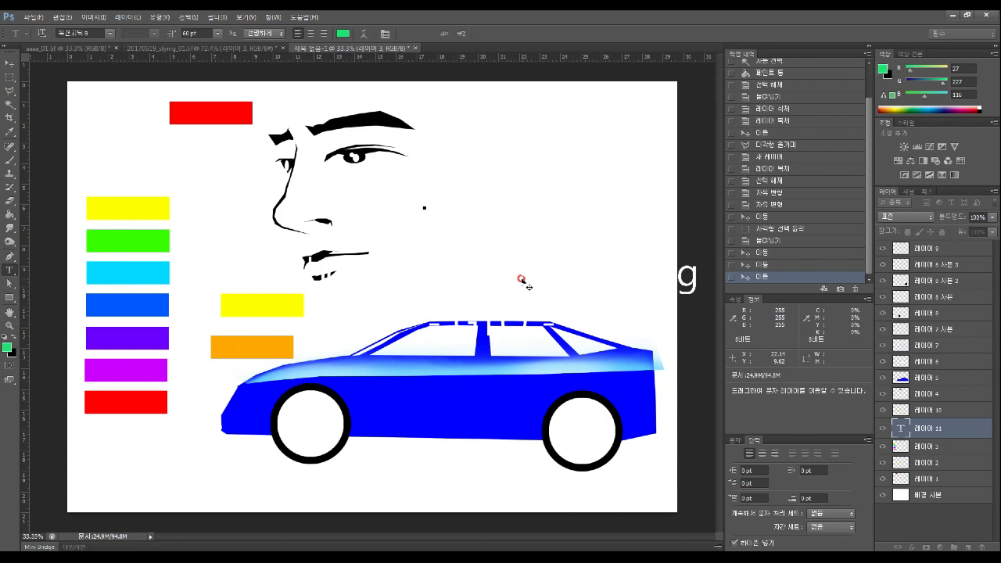
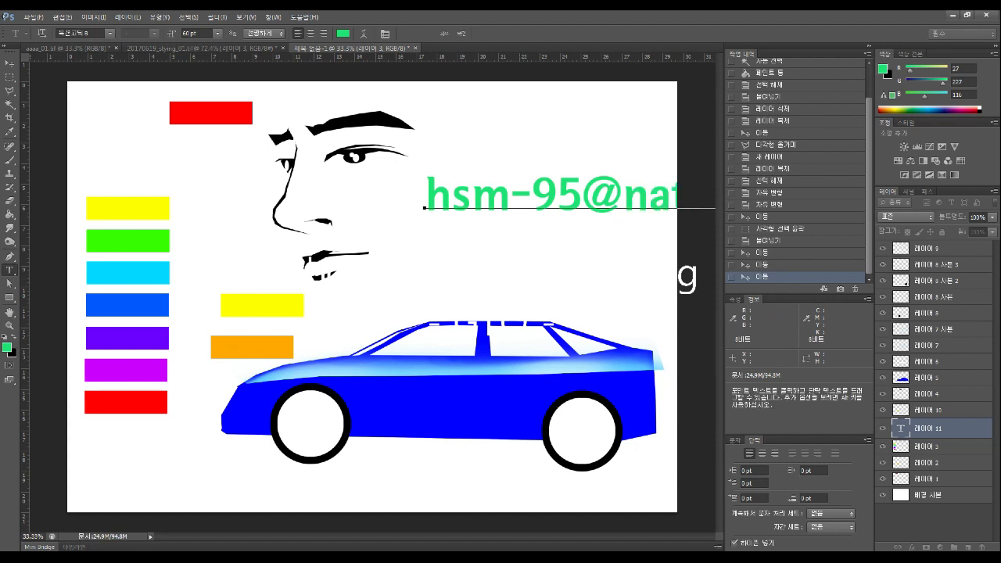
click(9, 63)
drag(466, 201, 245, 191)
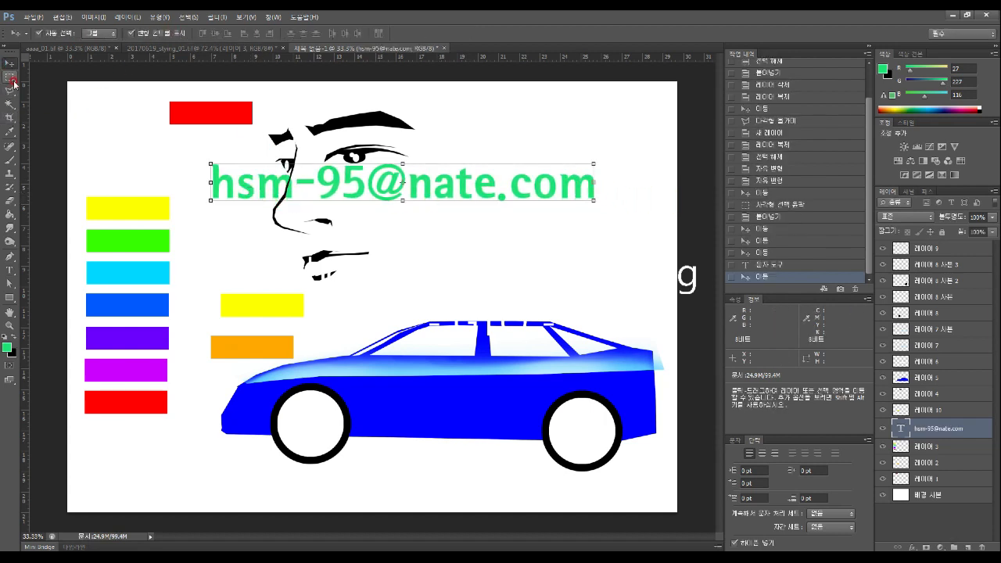
Resize the e-mail text to 18 pt and move it right of the eye
click(9, 270)
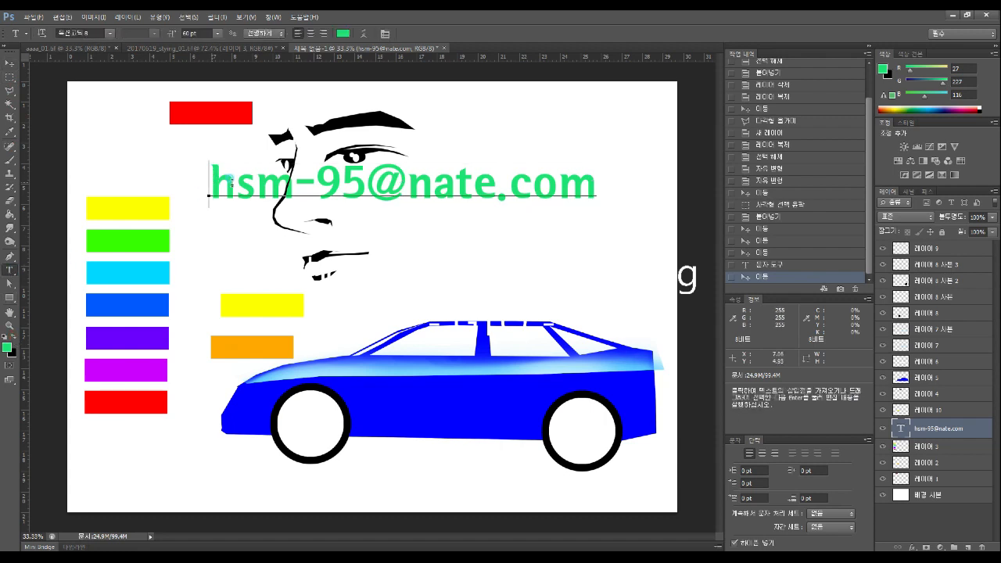
drag(207, 188, 608, 211)
click(220, 34)
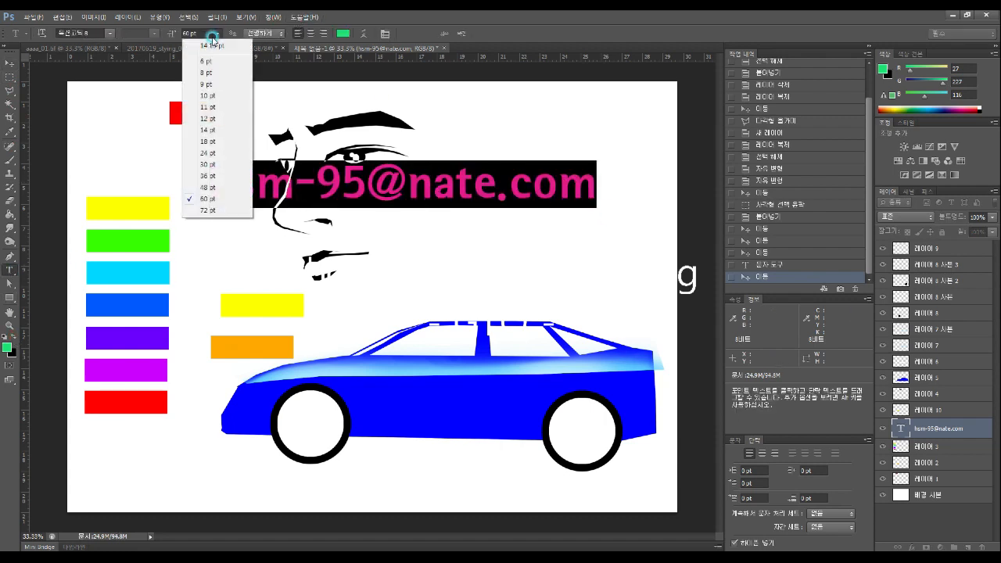
click(212, 142)
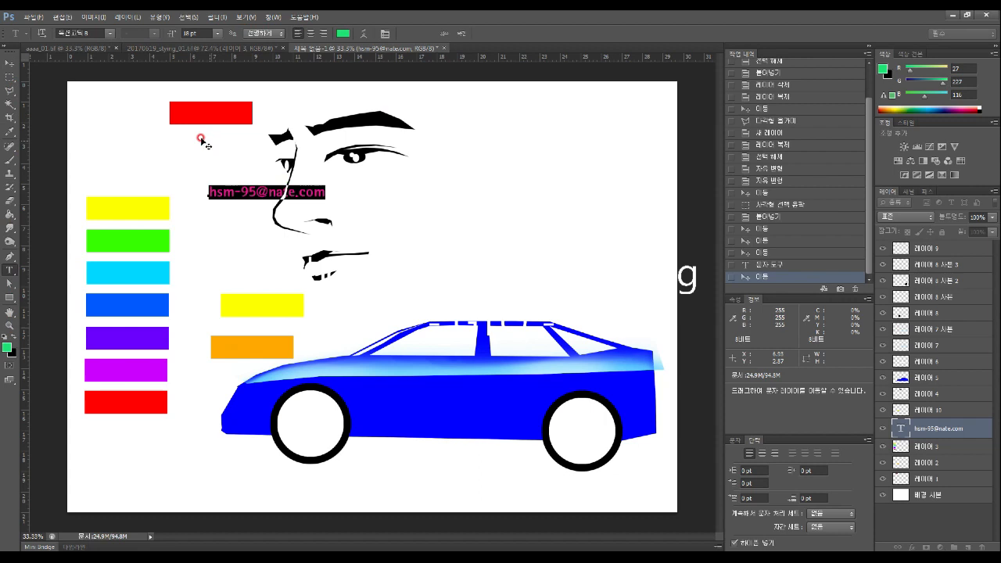
key(ctrl+Return)
key(v)
drag(224, 193, 429, 196)
click(488, 244)
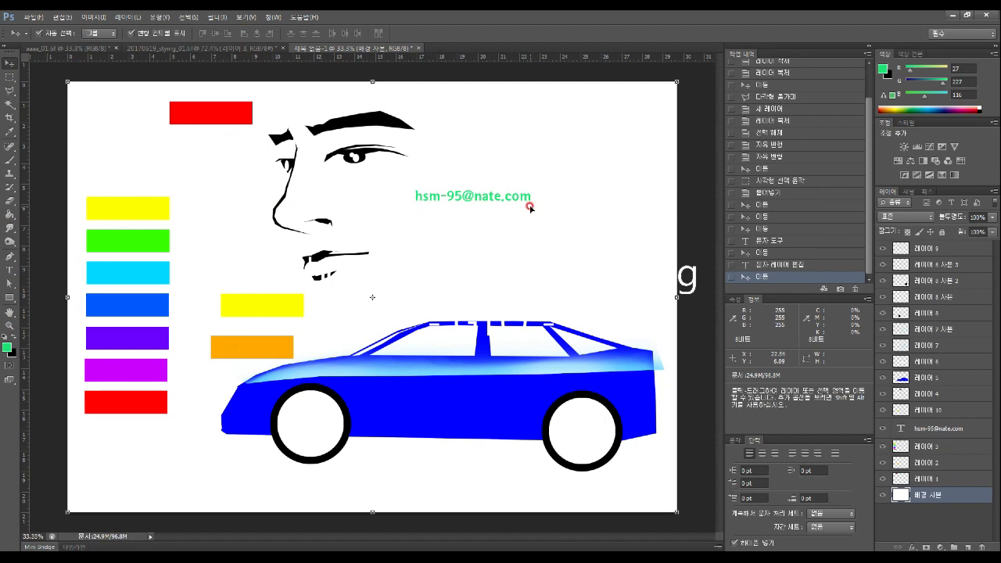
Type the heading '파일명 작성법' and the example file name 20200318_0000000_성명_…_1주차 below the e-mail
click(12, 270)
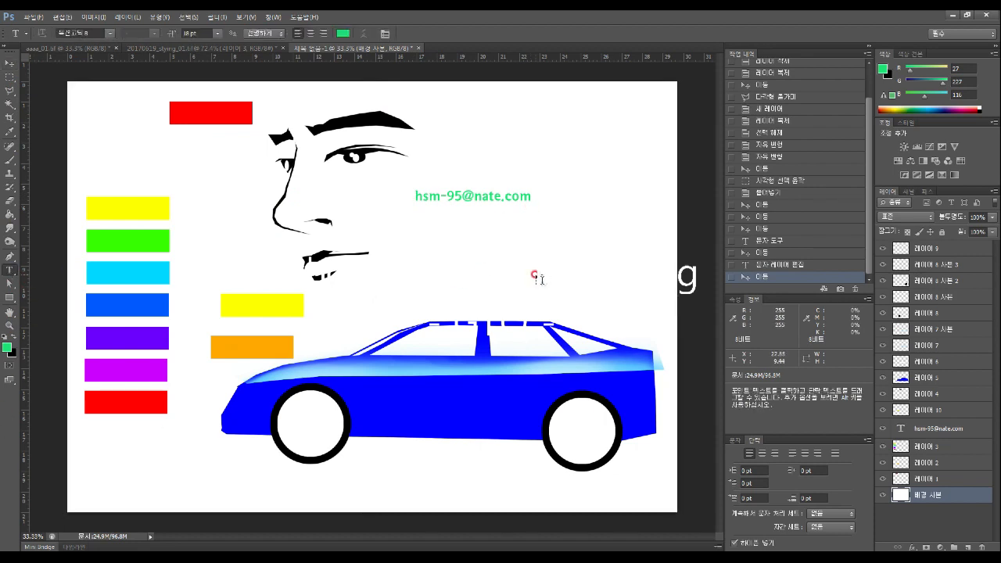
click(401, 234)
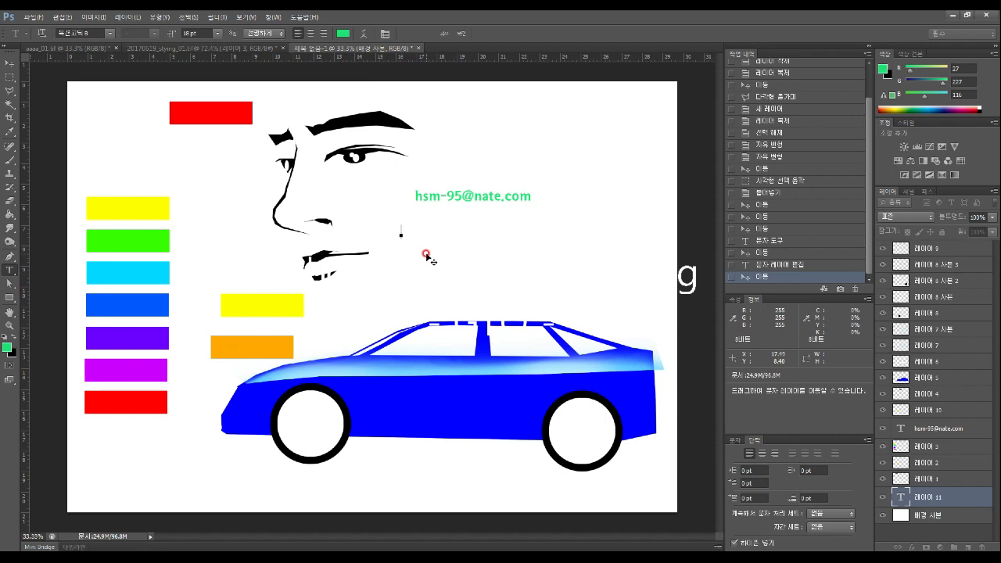
text(dkdl)
key(BackSpace)
key(BackSpace)
key(BackSpace)
key(BackSpace)
text(파일)
text(명 )
text(음)
key(BackSpace)
key(BackSpace)
key(BackSpace)
key(BackSpace)
text(작성법)
text(2020031)
text(8)
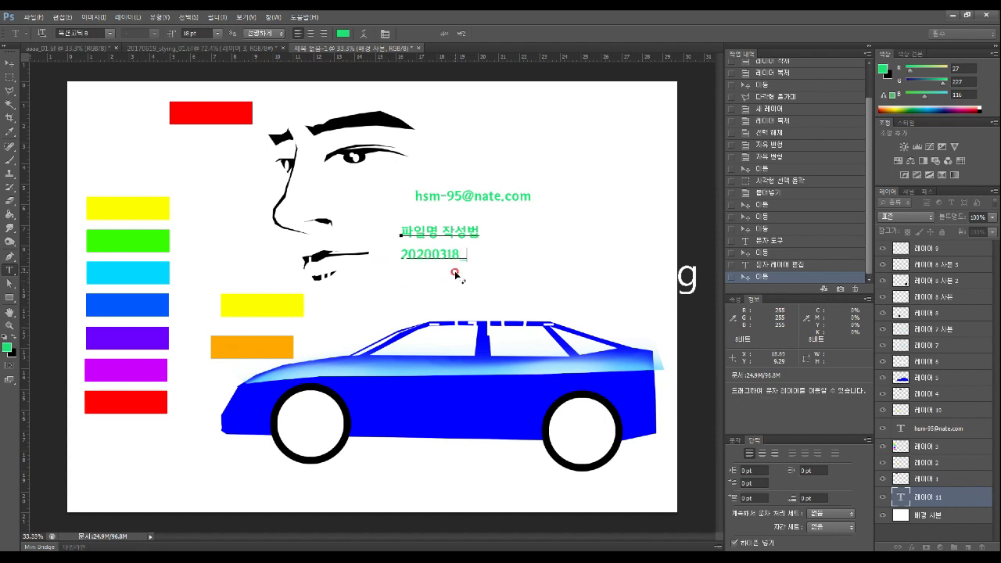
text( 0000000_)
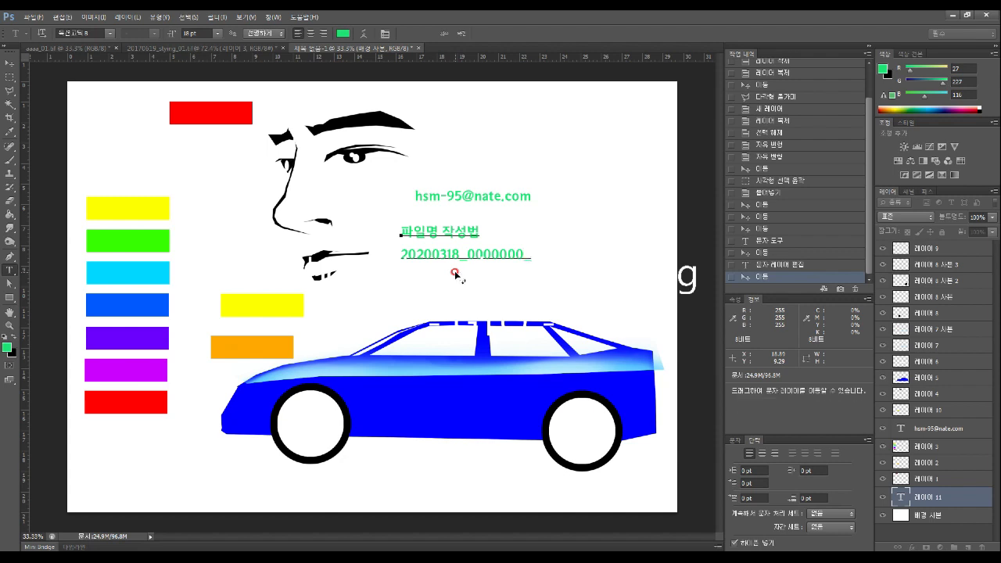
text(성명)
text( 포토사)
key(BackSpace)
text(ㅅ)
key(BackSpace)
key(BackSpace)
text(샾)
text(_1)
text(주차)
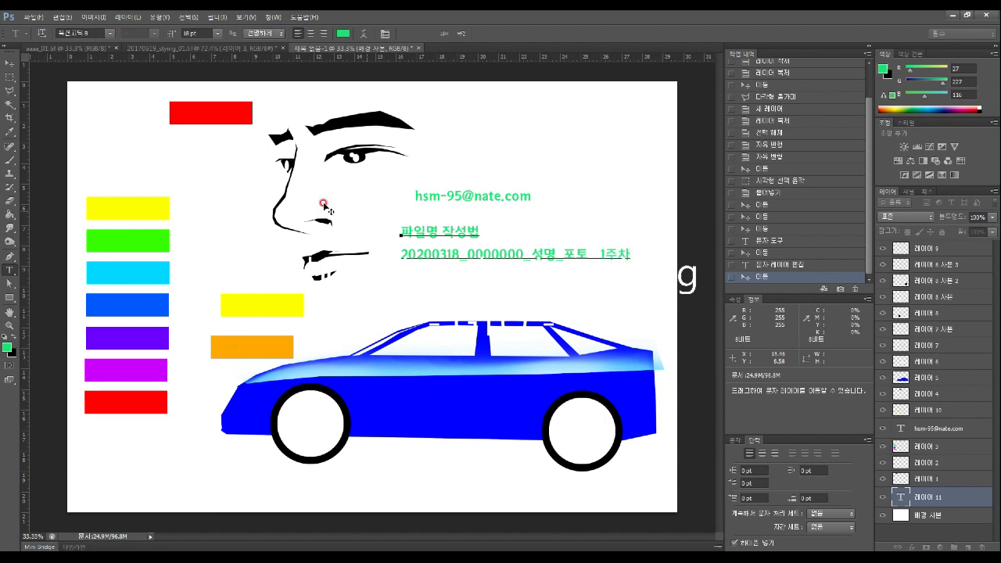
Retype the '1' before 주차 in the example file name and commit the edit
click(9, 63)
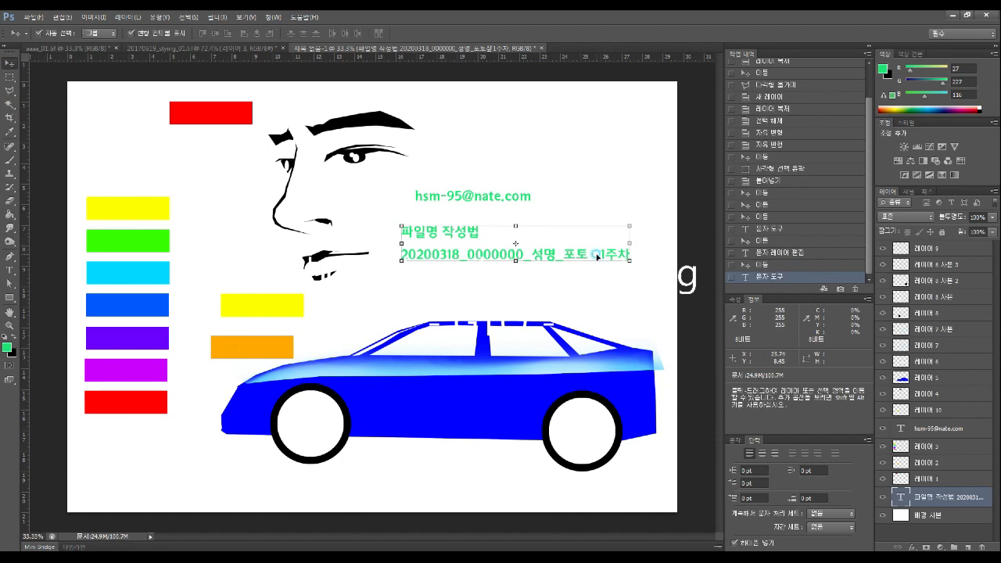
click(6, 271)
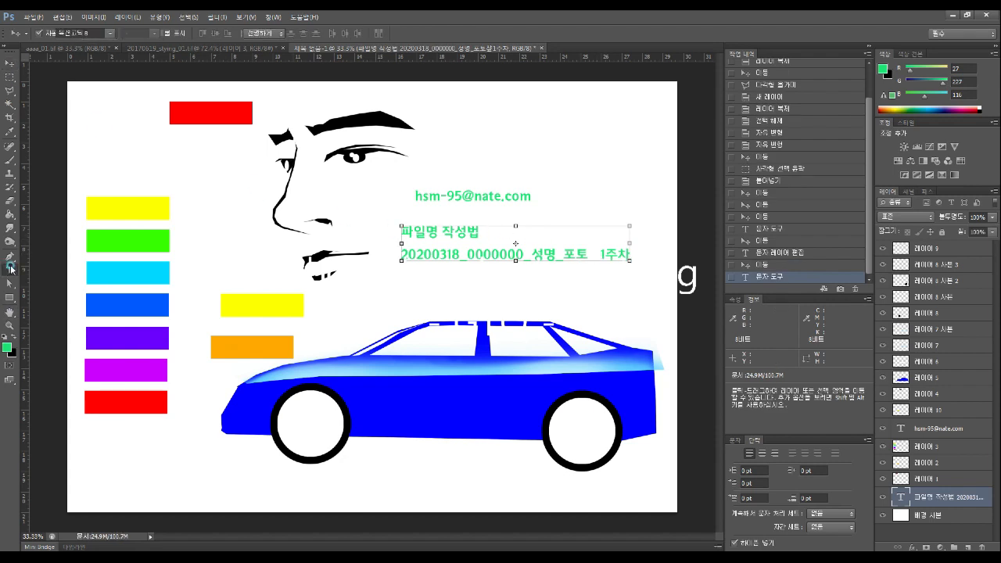
click(599, 253)
drag(598, 253, 587, 255)
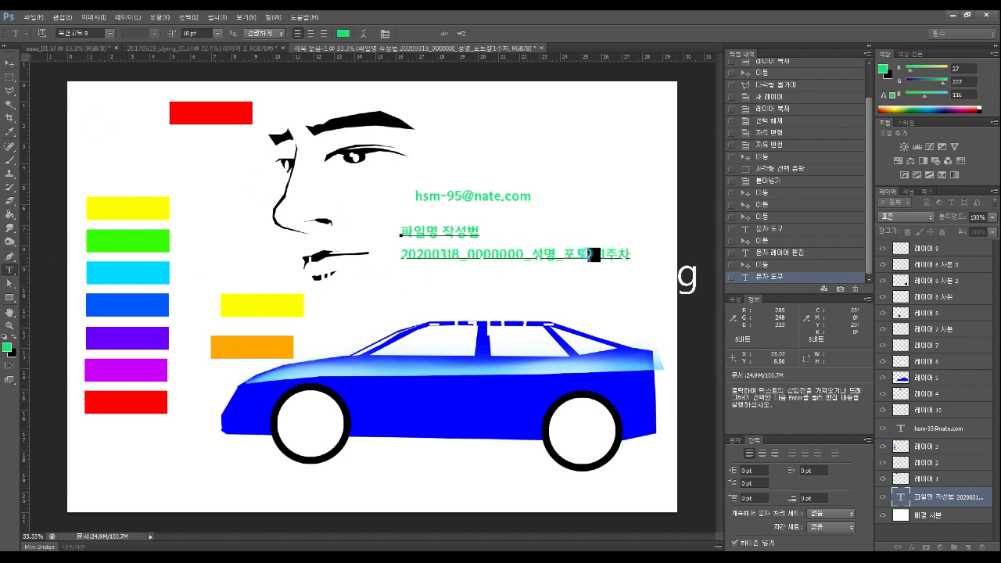
key(BackSpace)
text(1)
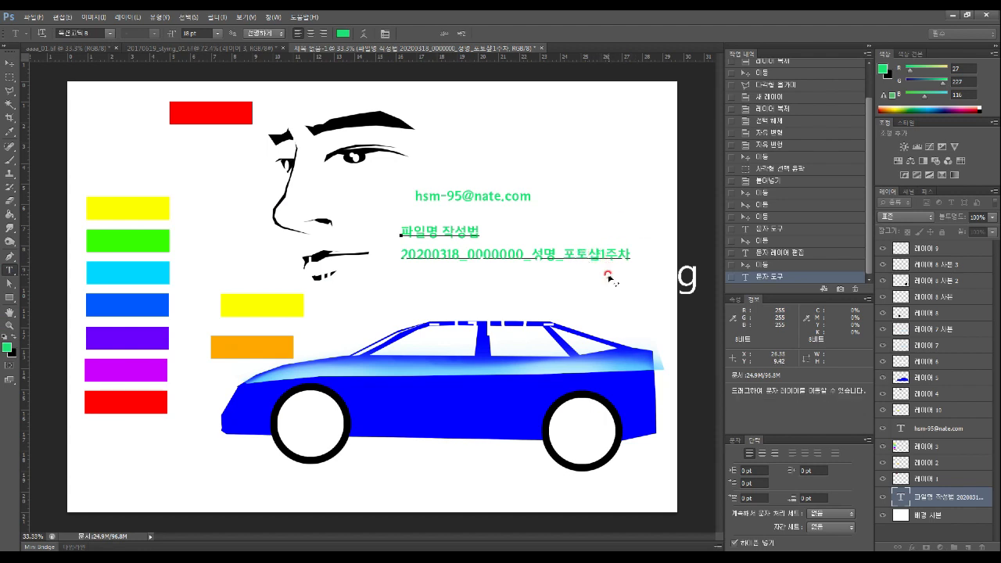
click(10, 63)
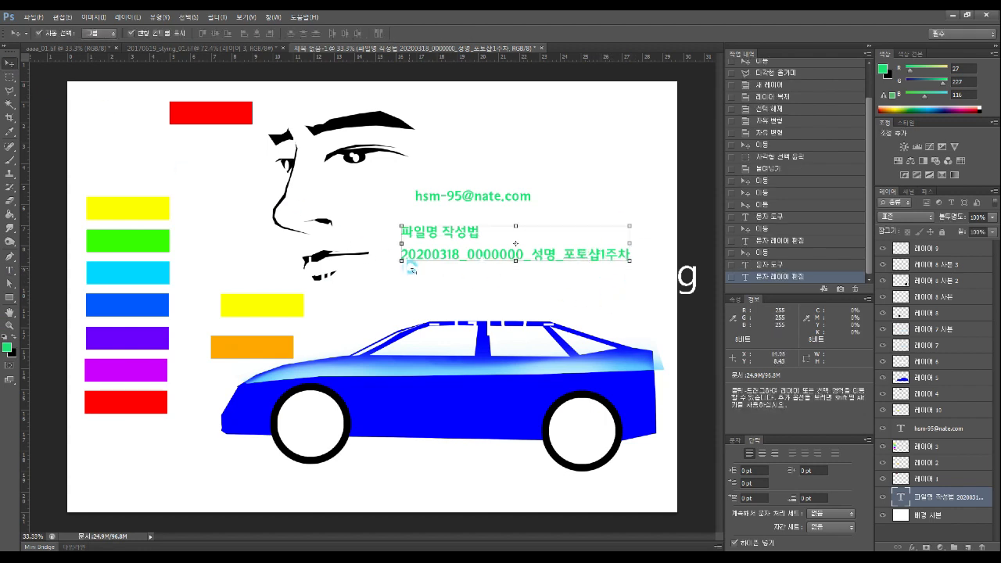
click(458, 294)
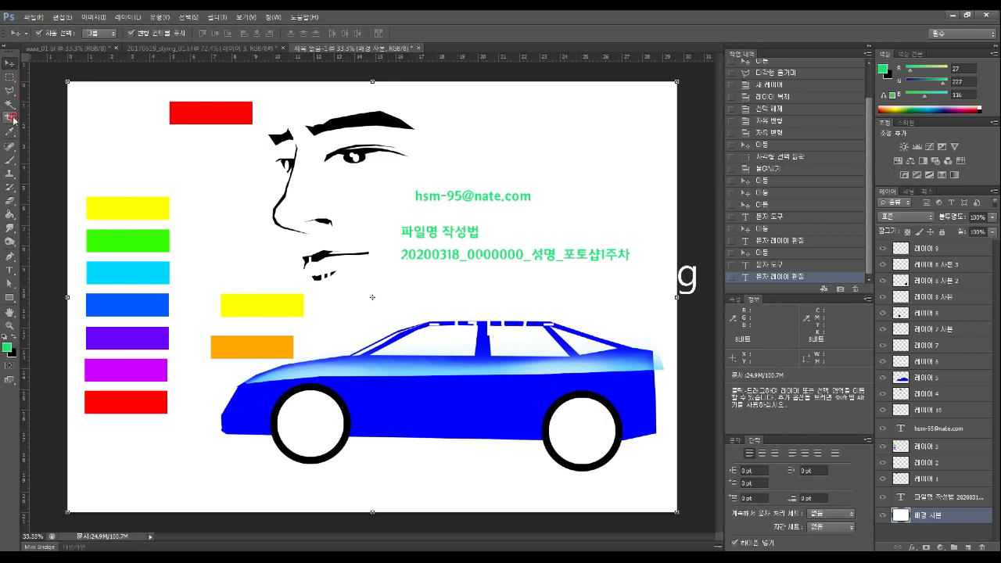
Append a name line, '2020 시나공 GTQ 포토샵 1급', and the publisher line to the notes
click(10, 270)
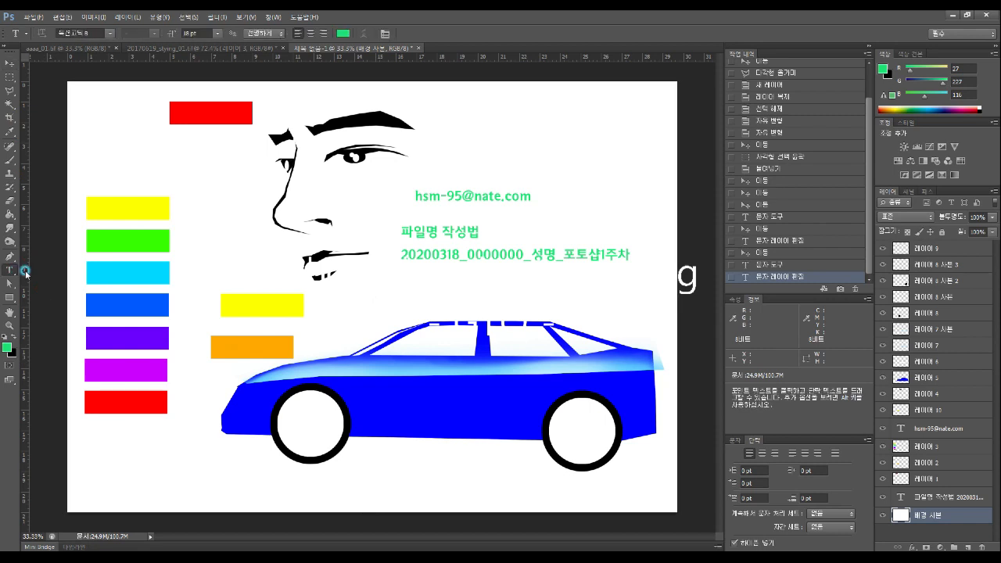
click(630, 266)
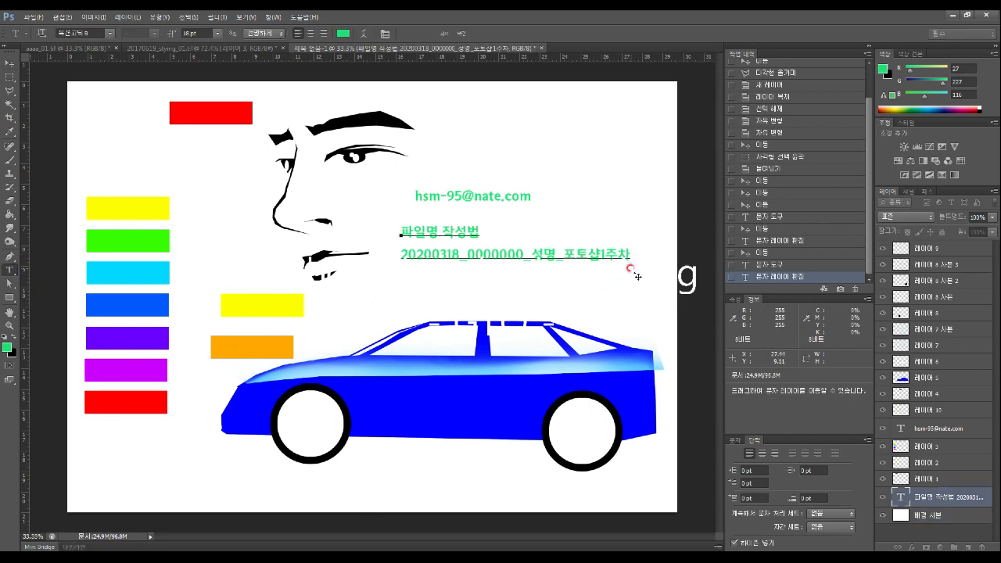
key(Return)
key(Return)
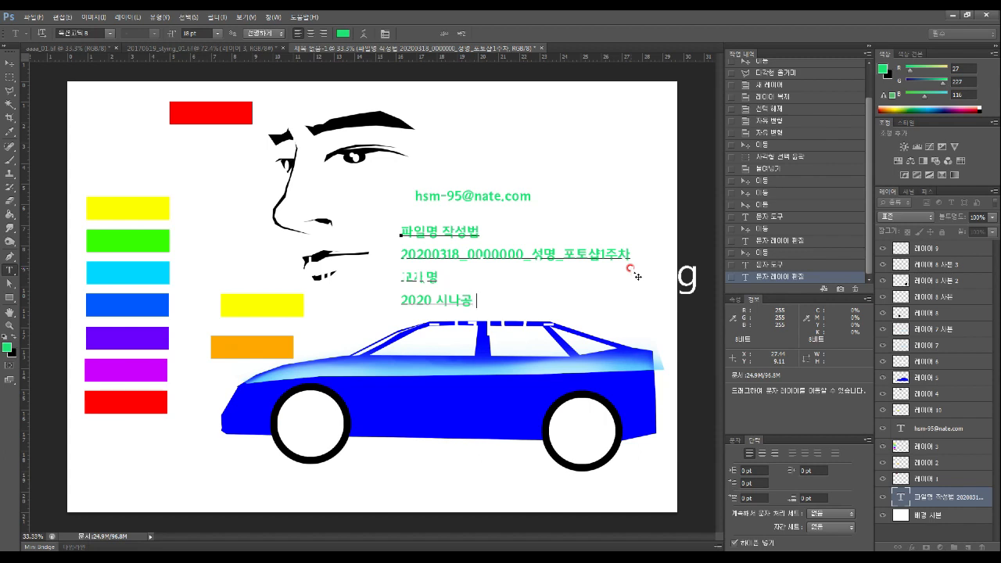
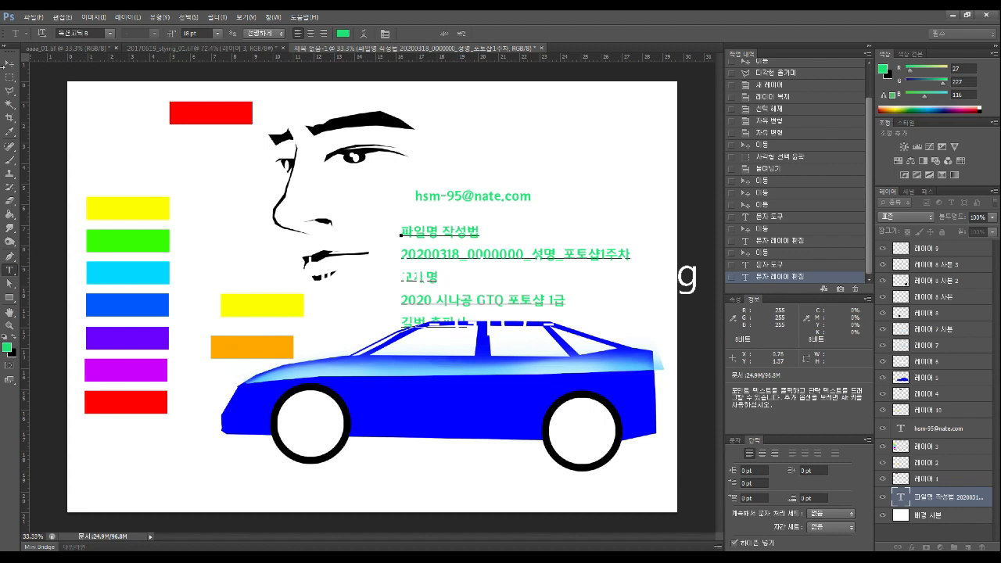
Commit the notes, then drag them with the e-mail text up and right beside the face
click(10, 62)
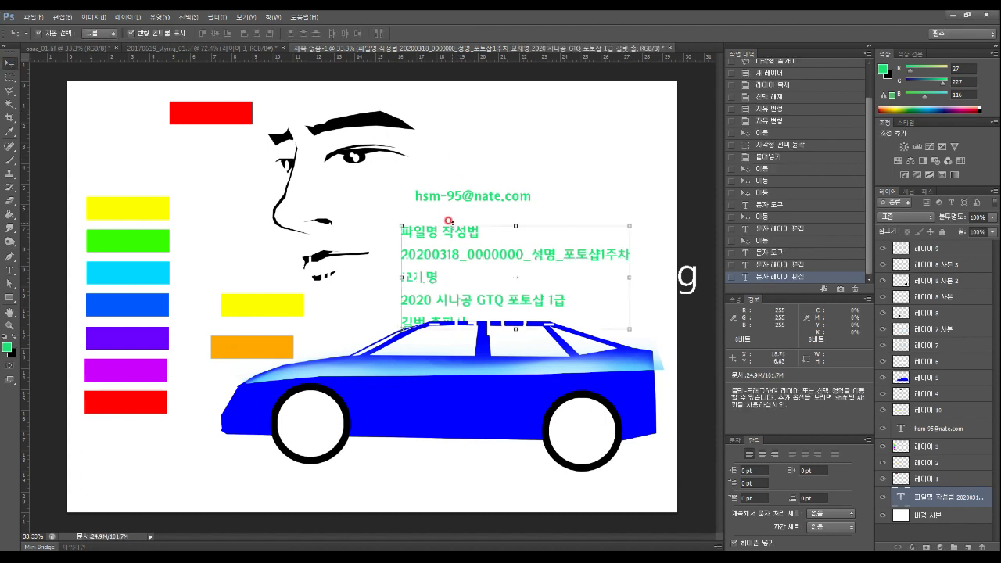
shift+click(458, 197)
drag(458, 197, 479, 150)
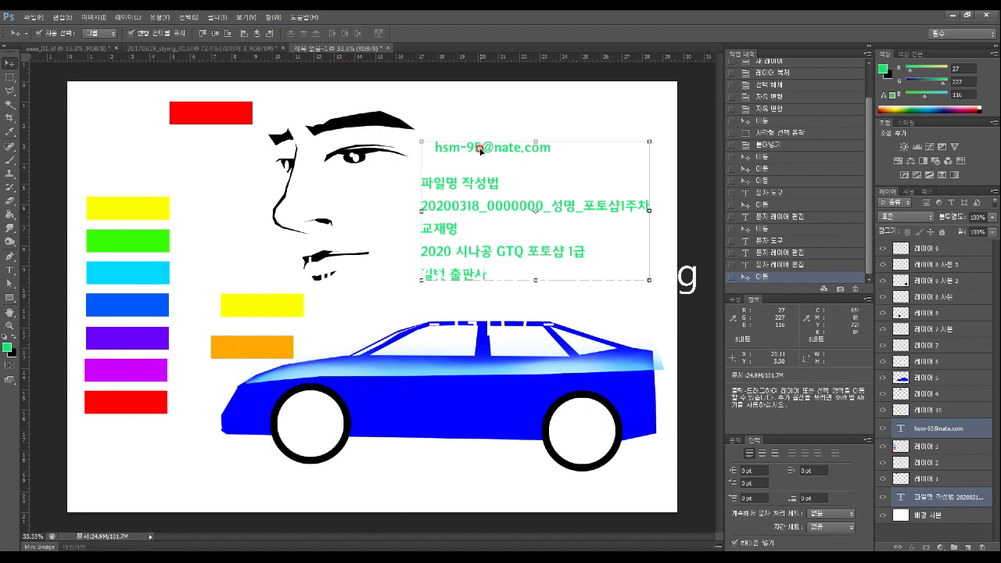